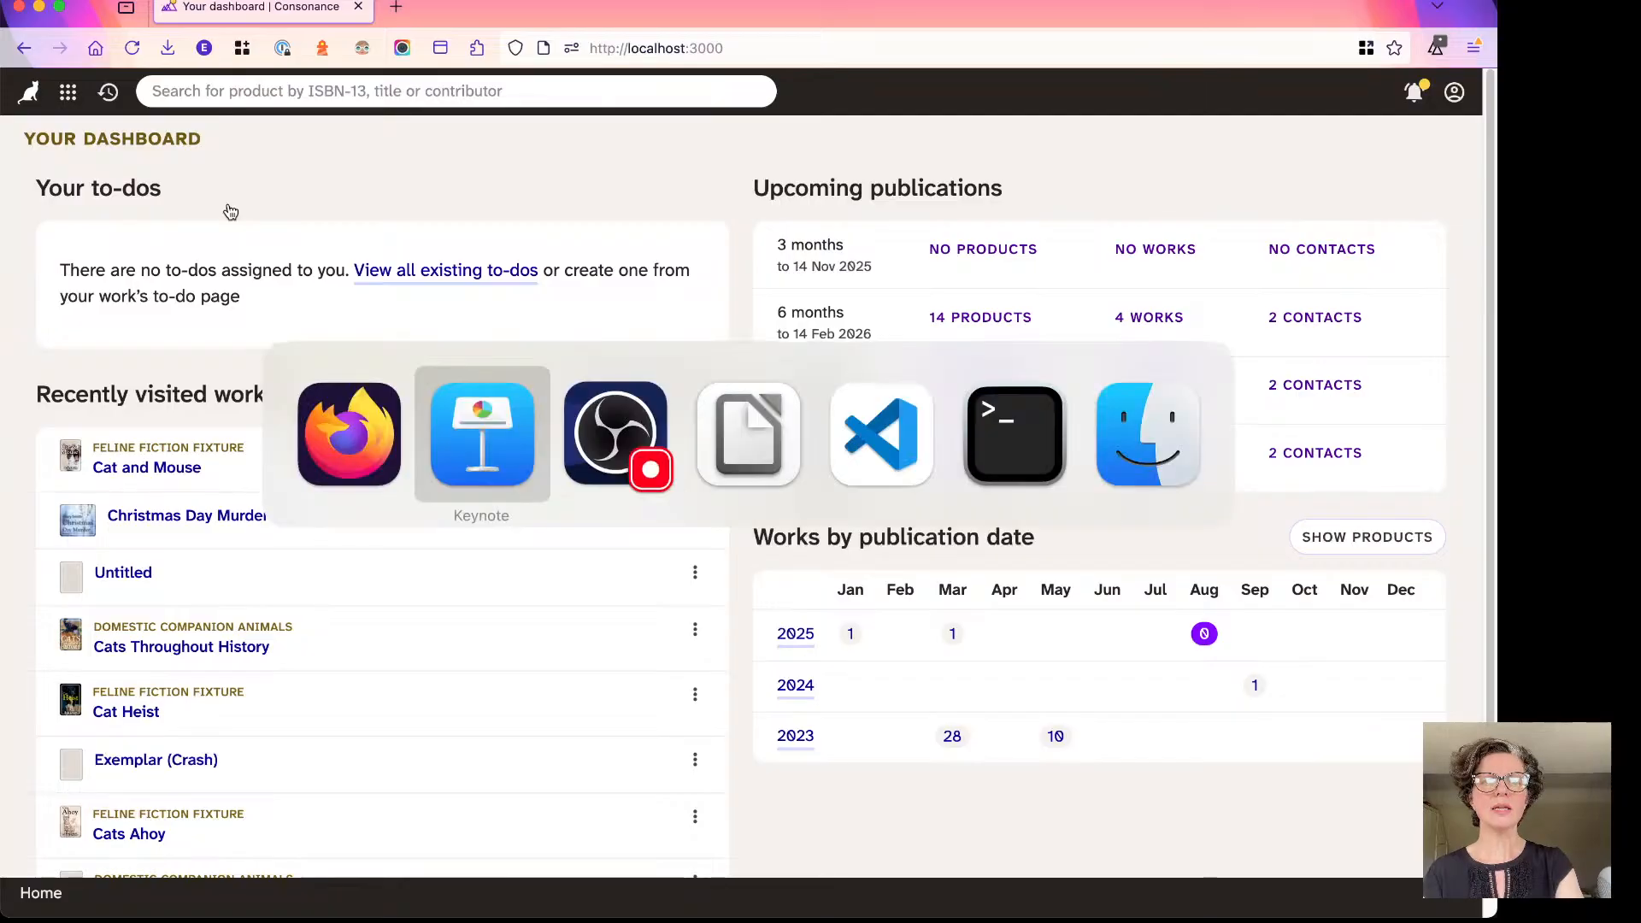
Advance the Keynote presentation to the Open access task slide and switch back to Firefox.
key("Down")
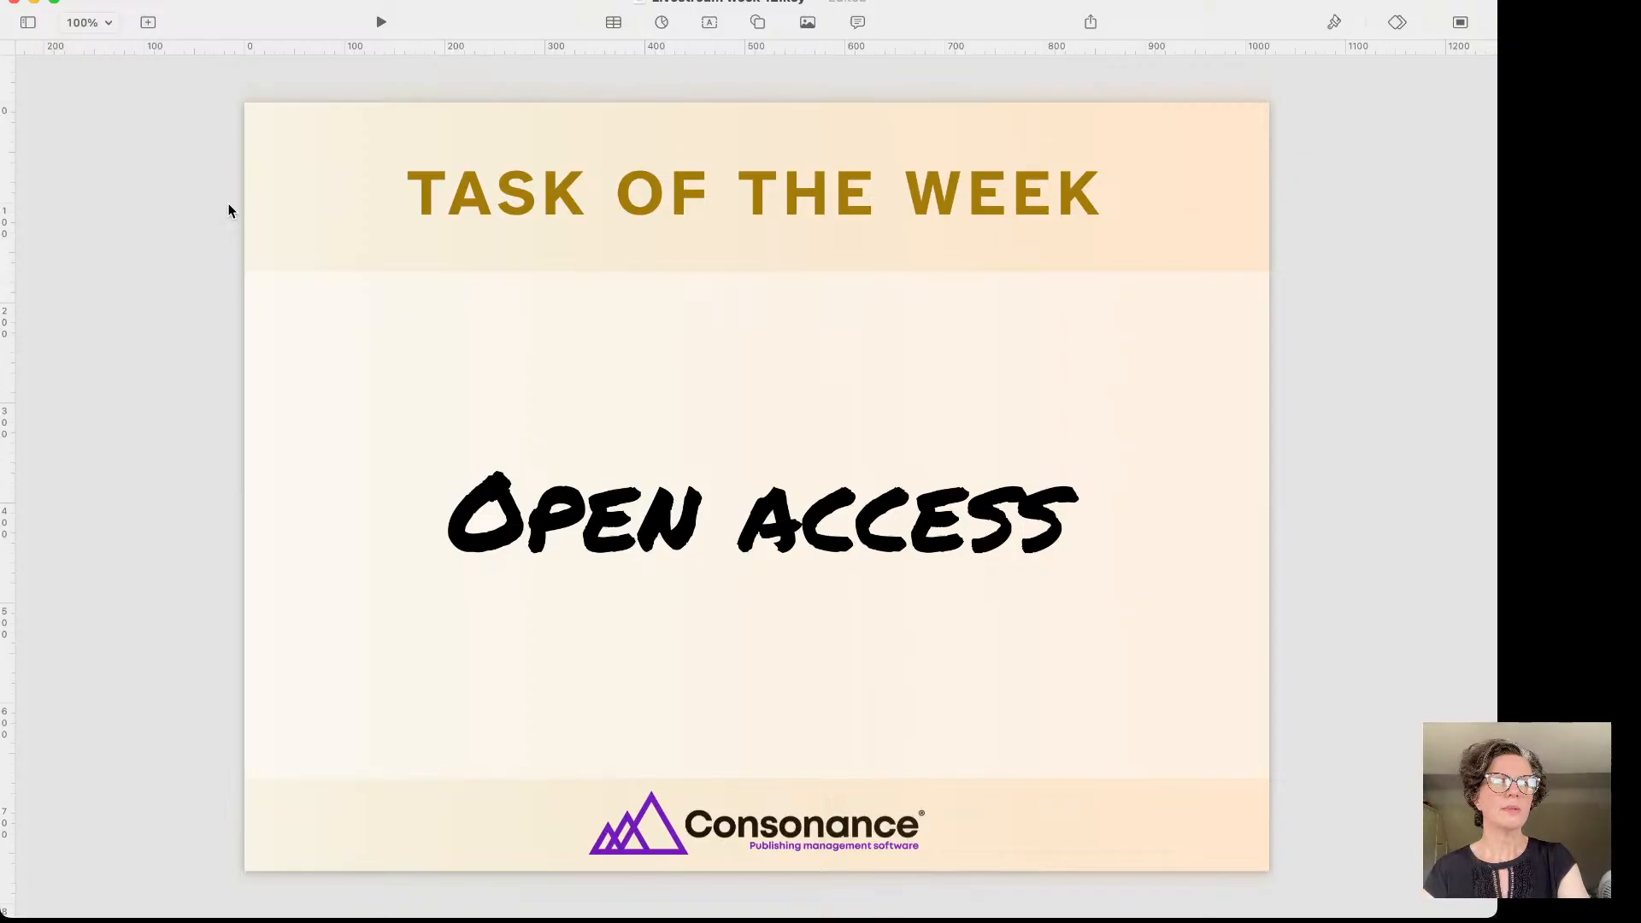
key("super+Tab")
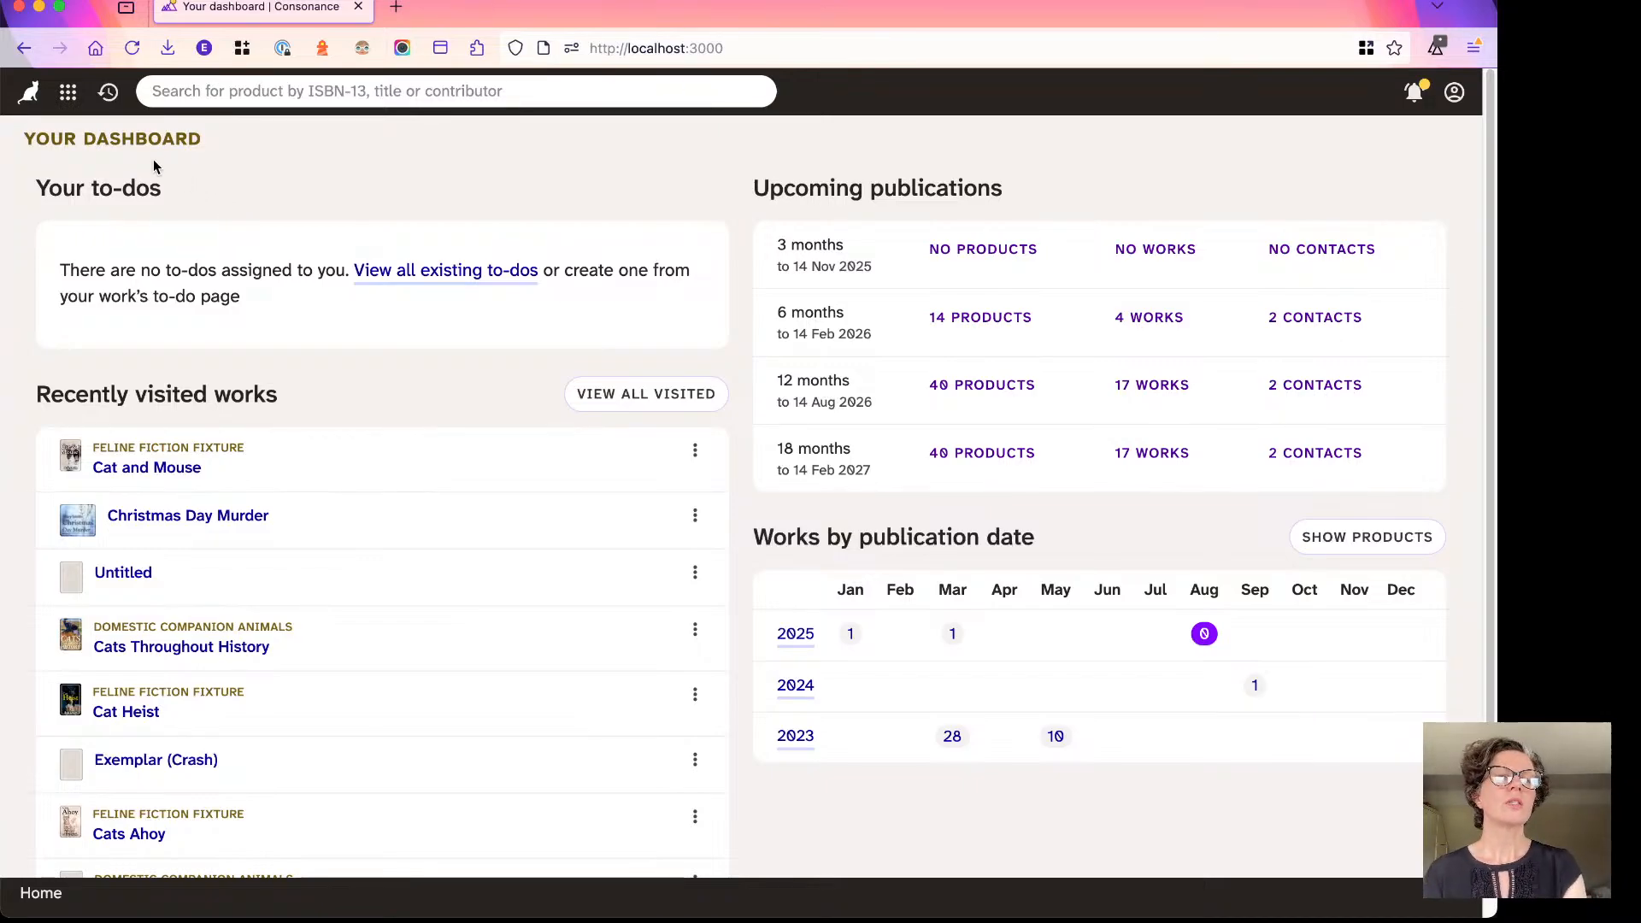
Open the metadata page of the recently visited work Cats Throughout History.
left_click(108, 92)
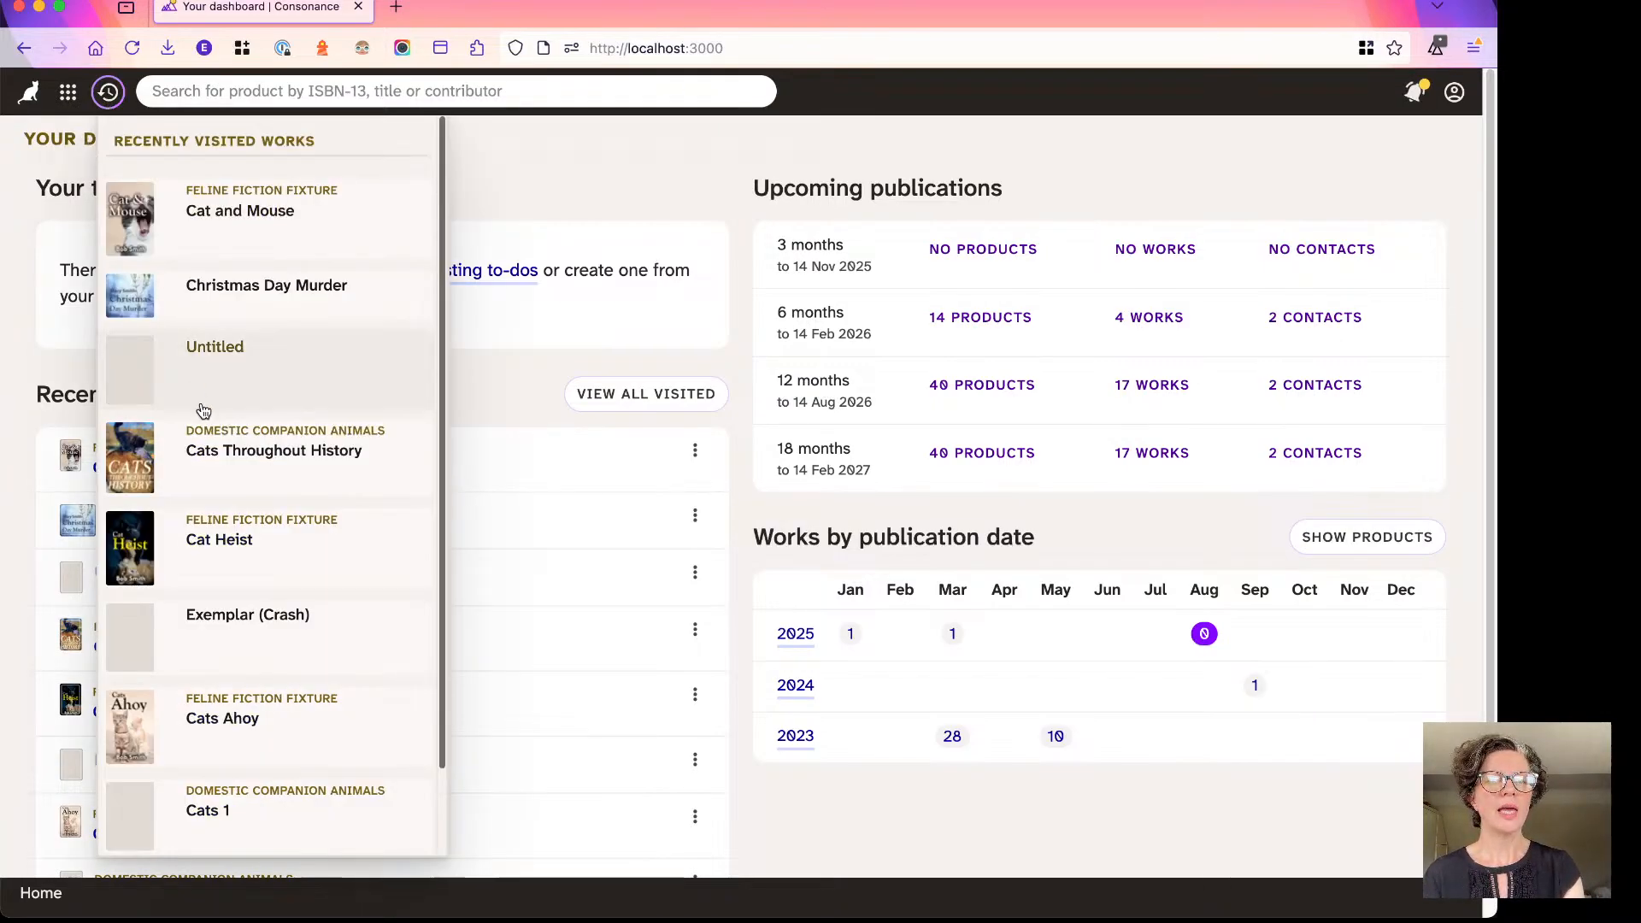
left_click(205, 438)
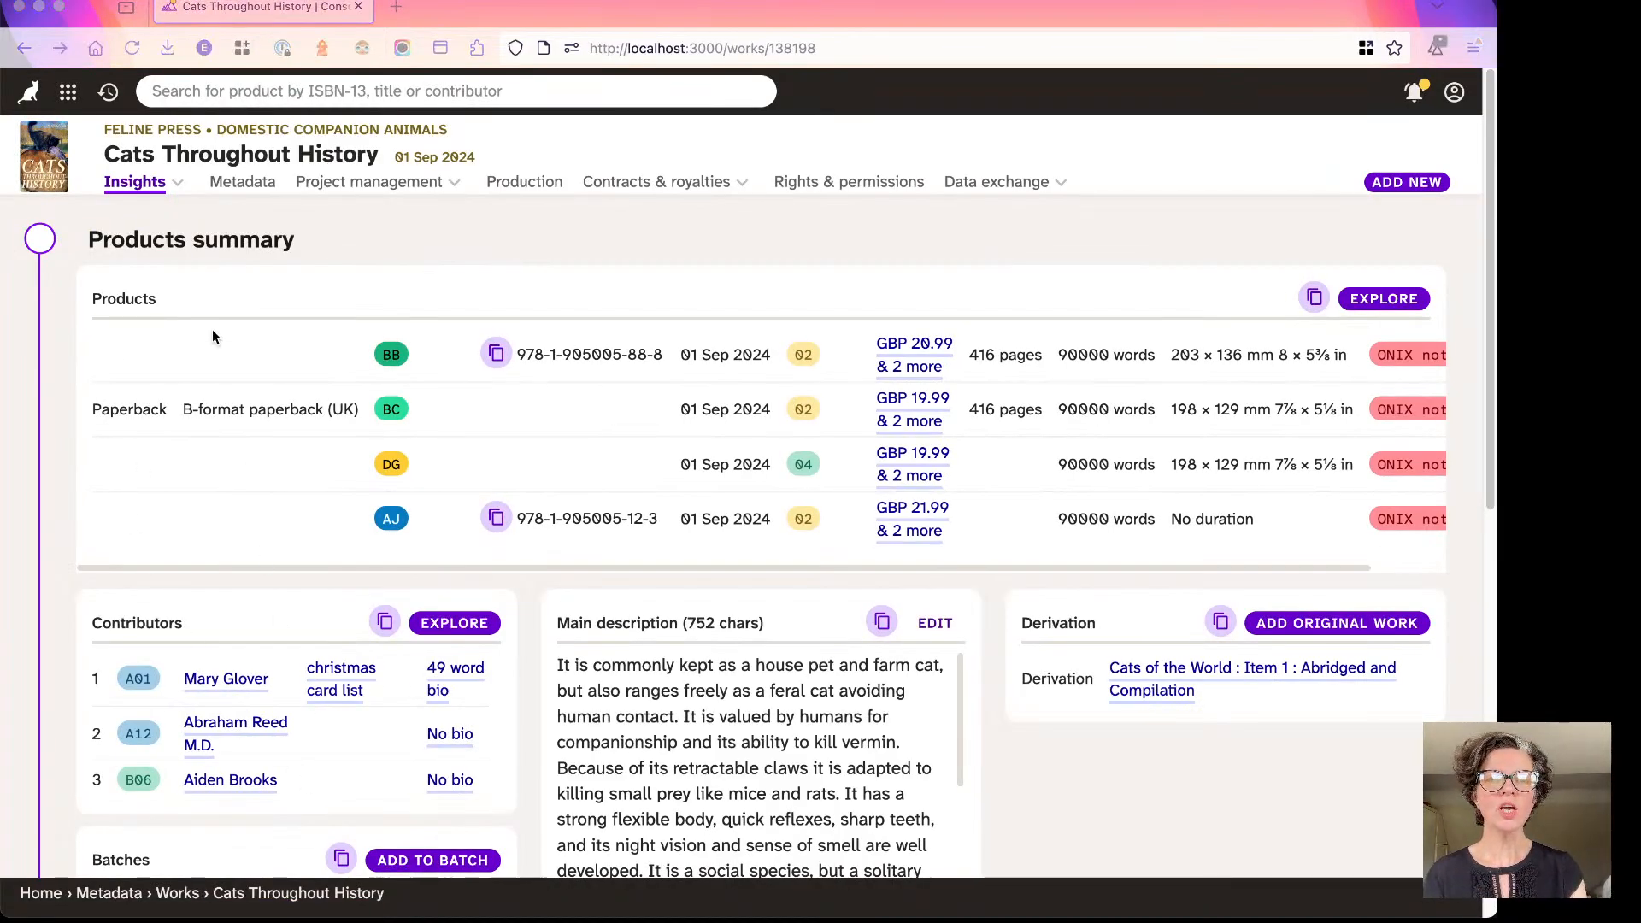
left_click(243, 184)
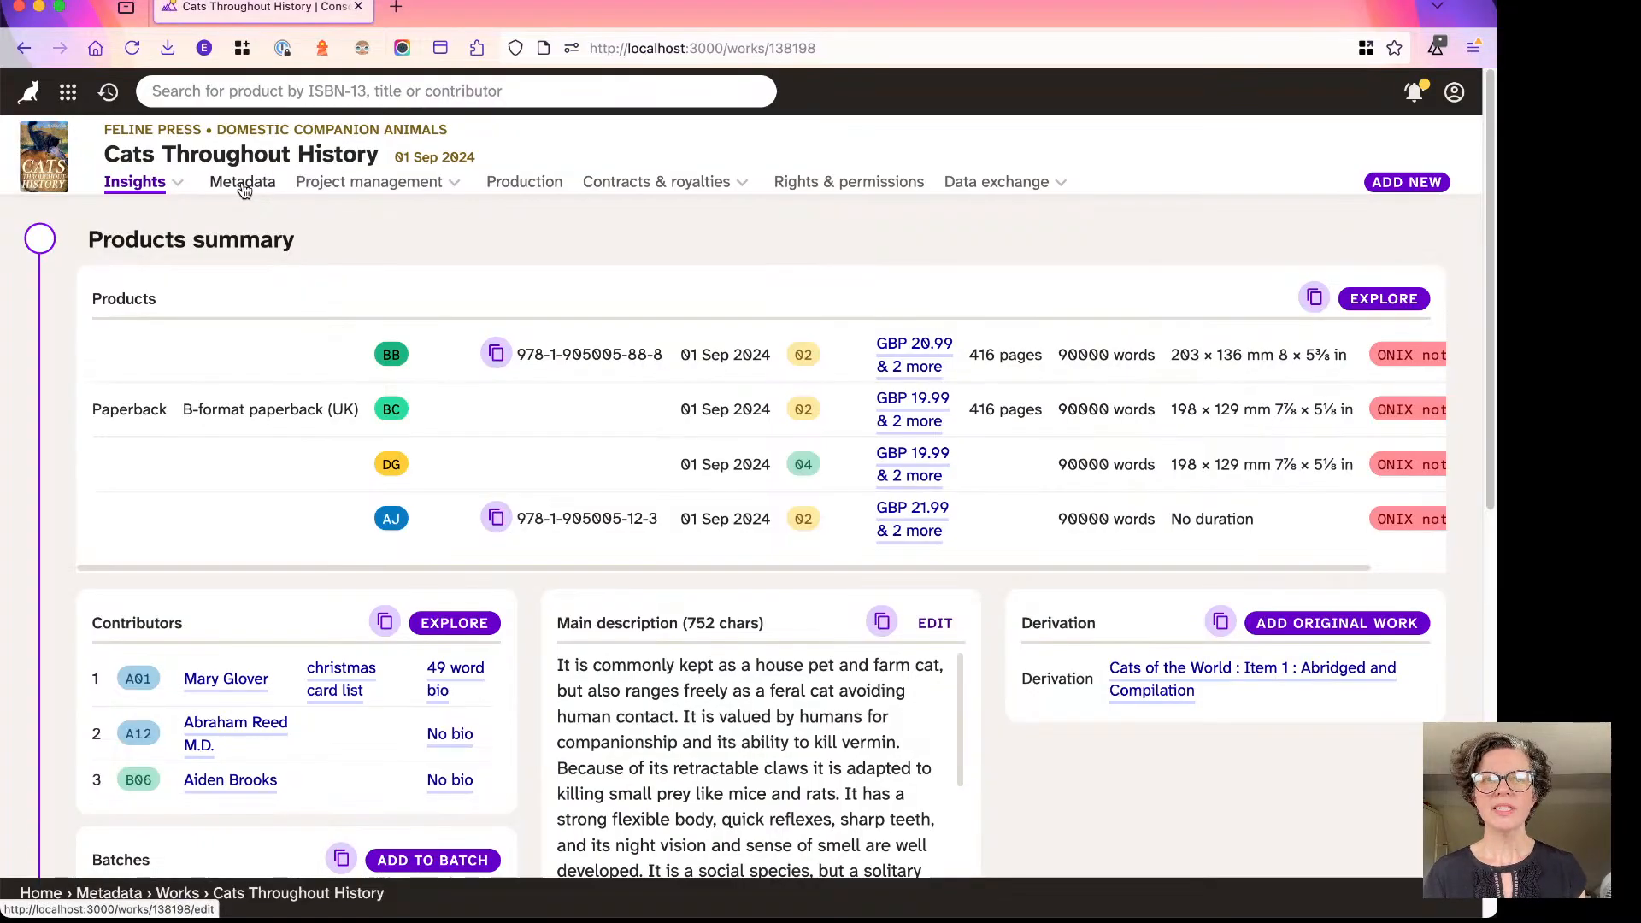
left_click(244, 184)
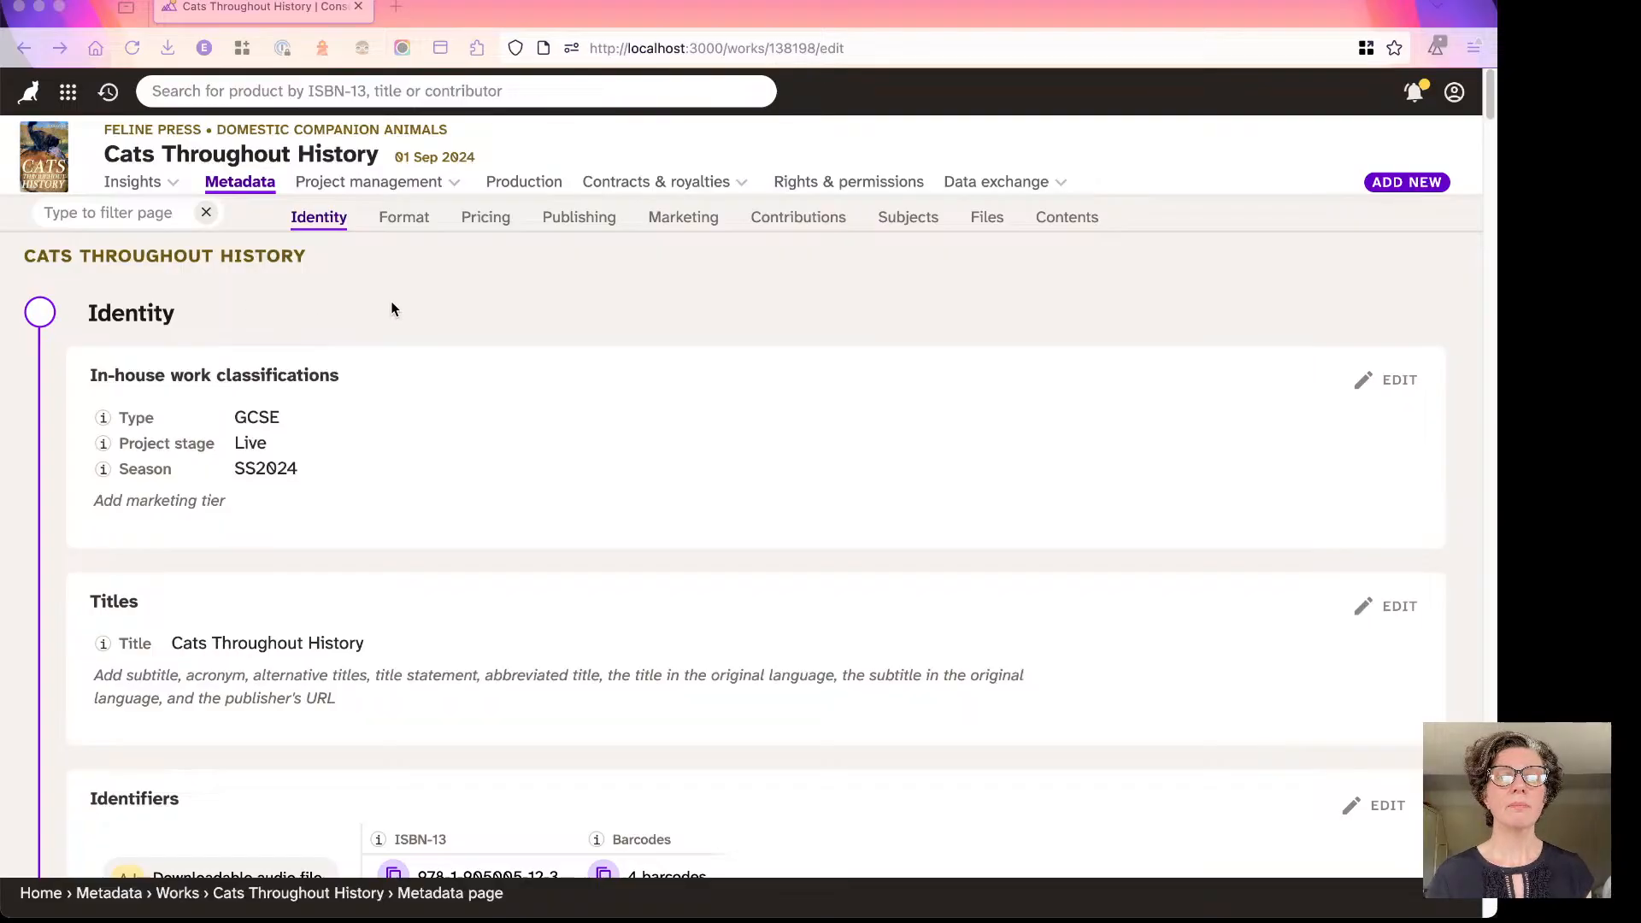
Filter the work's metadata page by "open" to isolate the Open Access section.
scroll(467, 288, "down", 2)
scroll(466, 282, "up", 2)
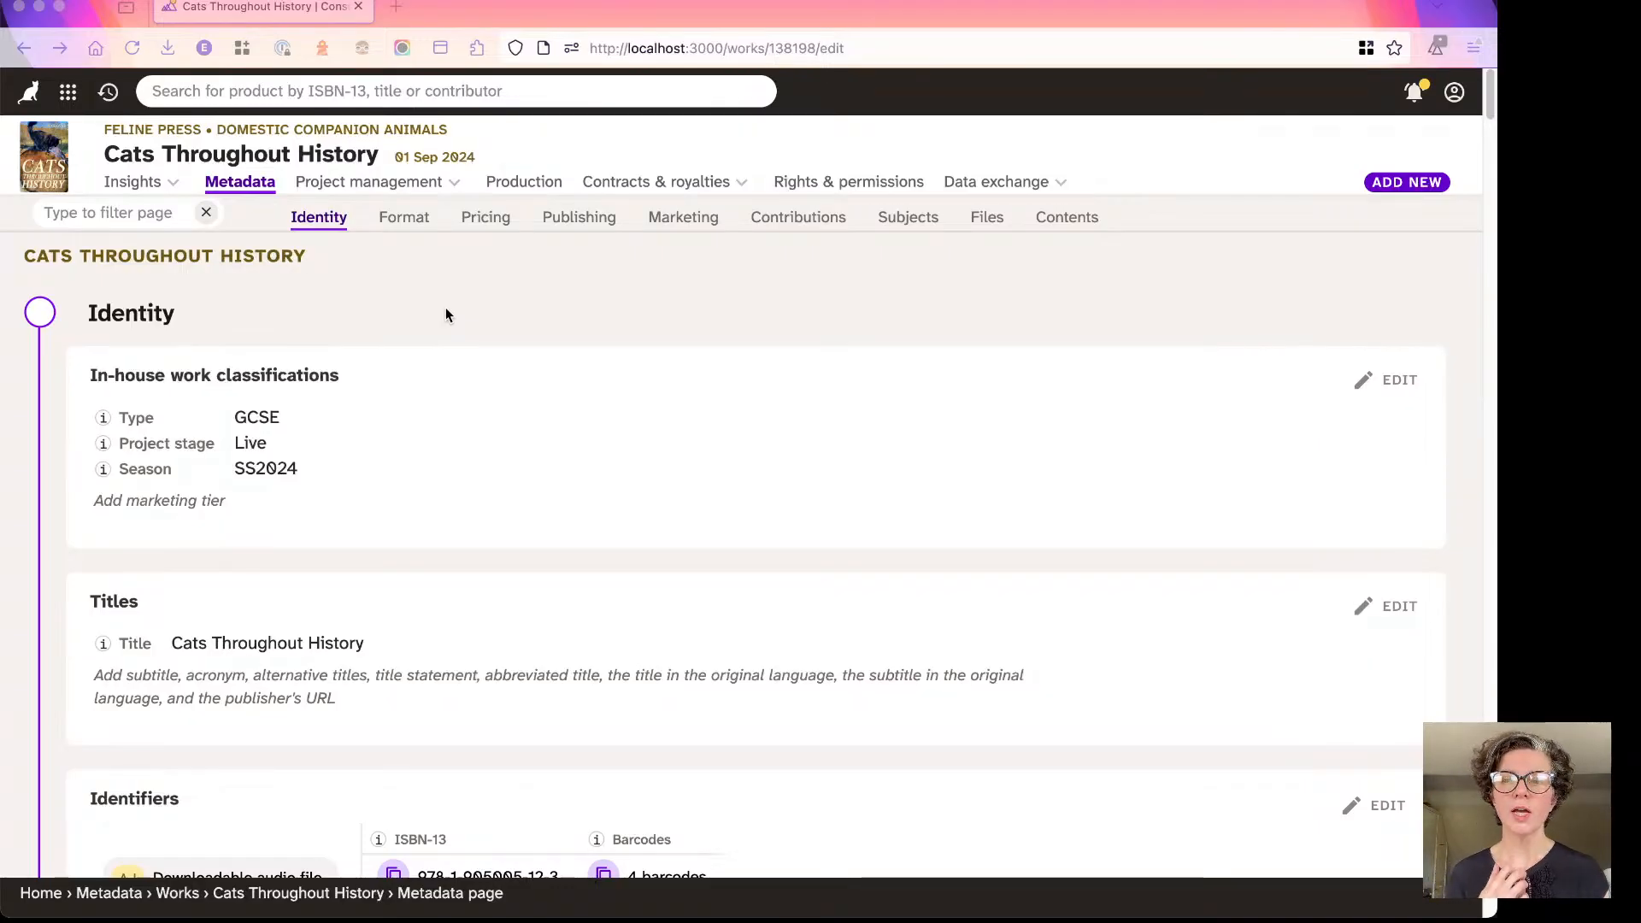
left_click(129, 211)
type("open")
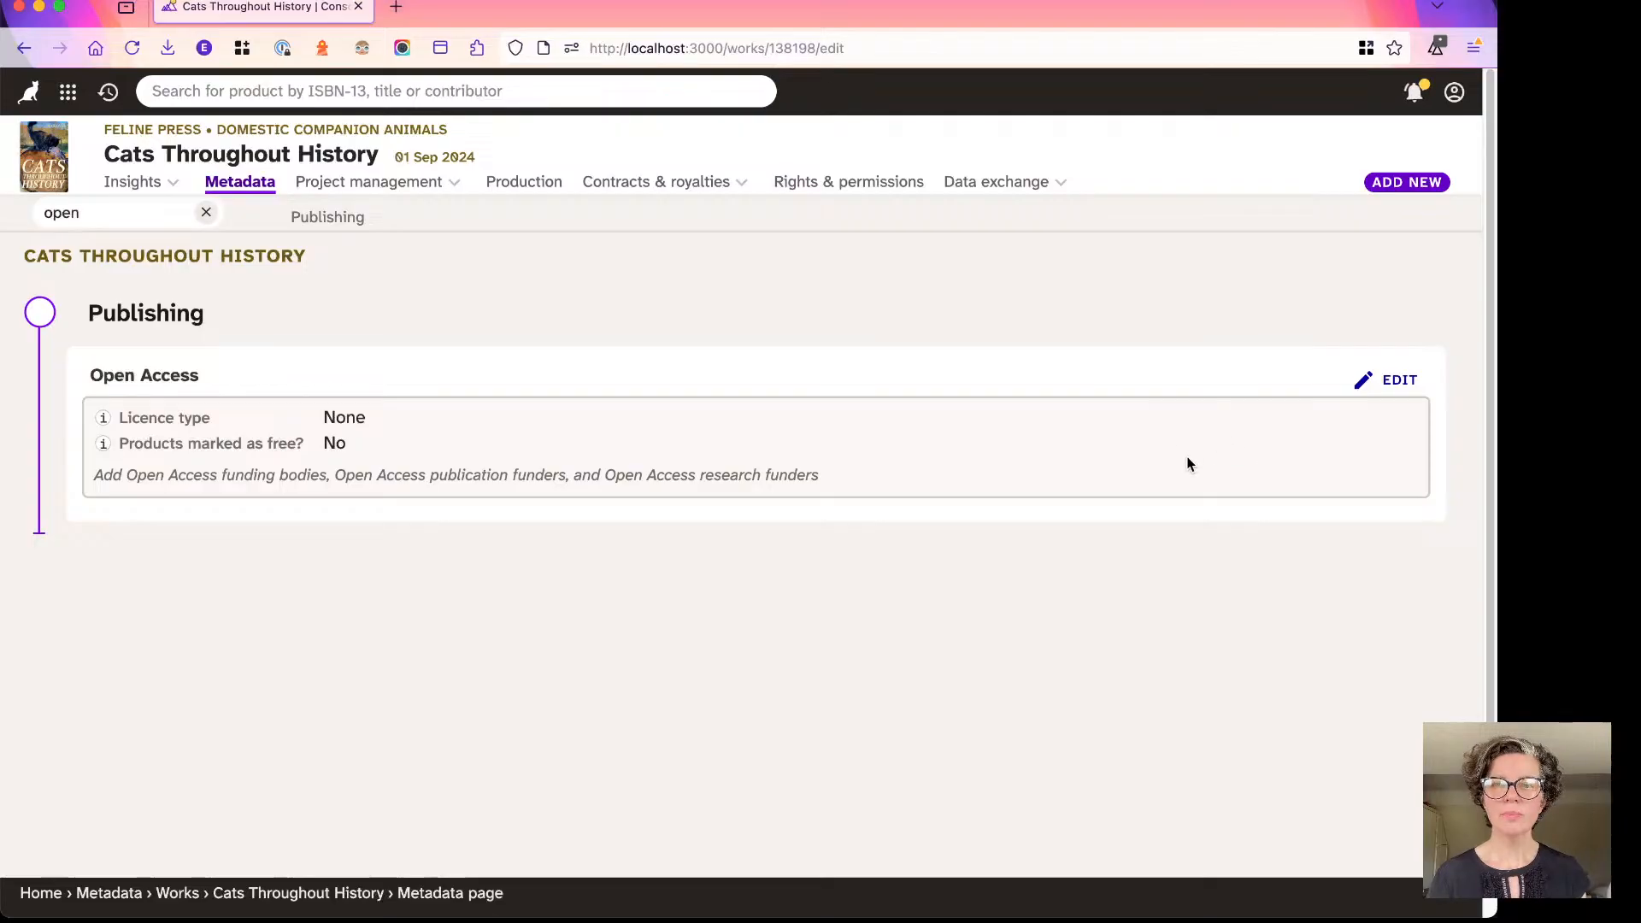
Open the Open Access section for editing and review its licence, free-marking and funder fields.
left_click(1383, 383)
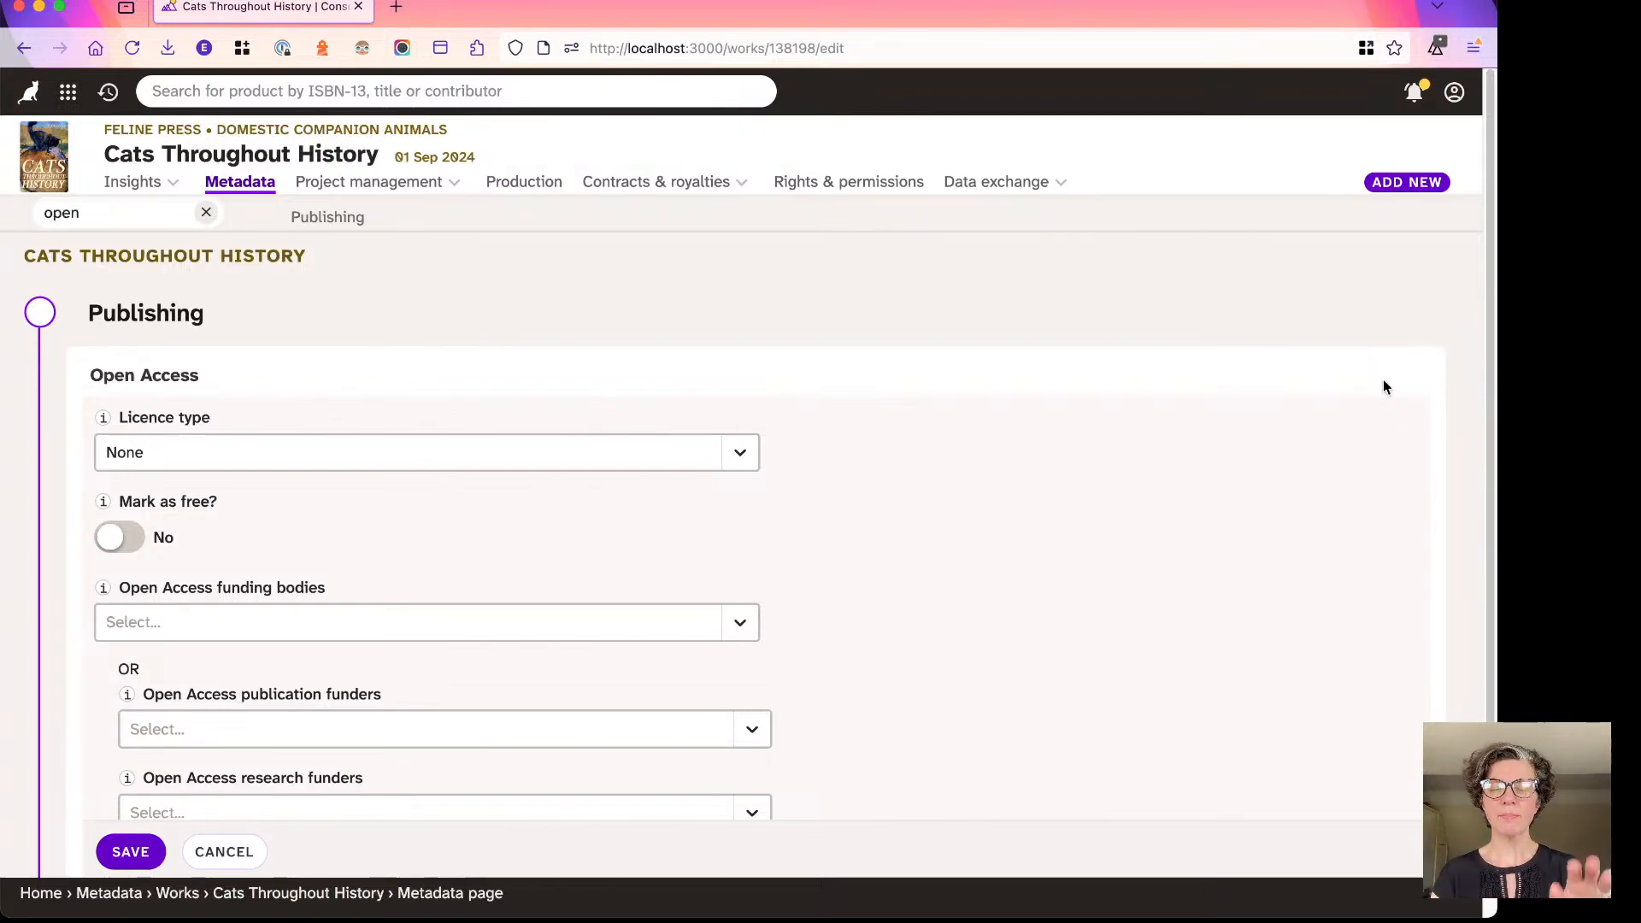
scroll(707, 365, "down", 1)
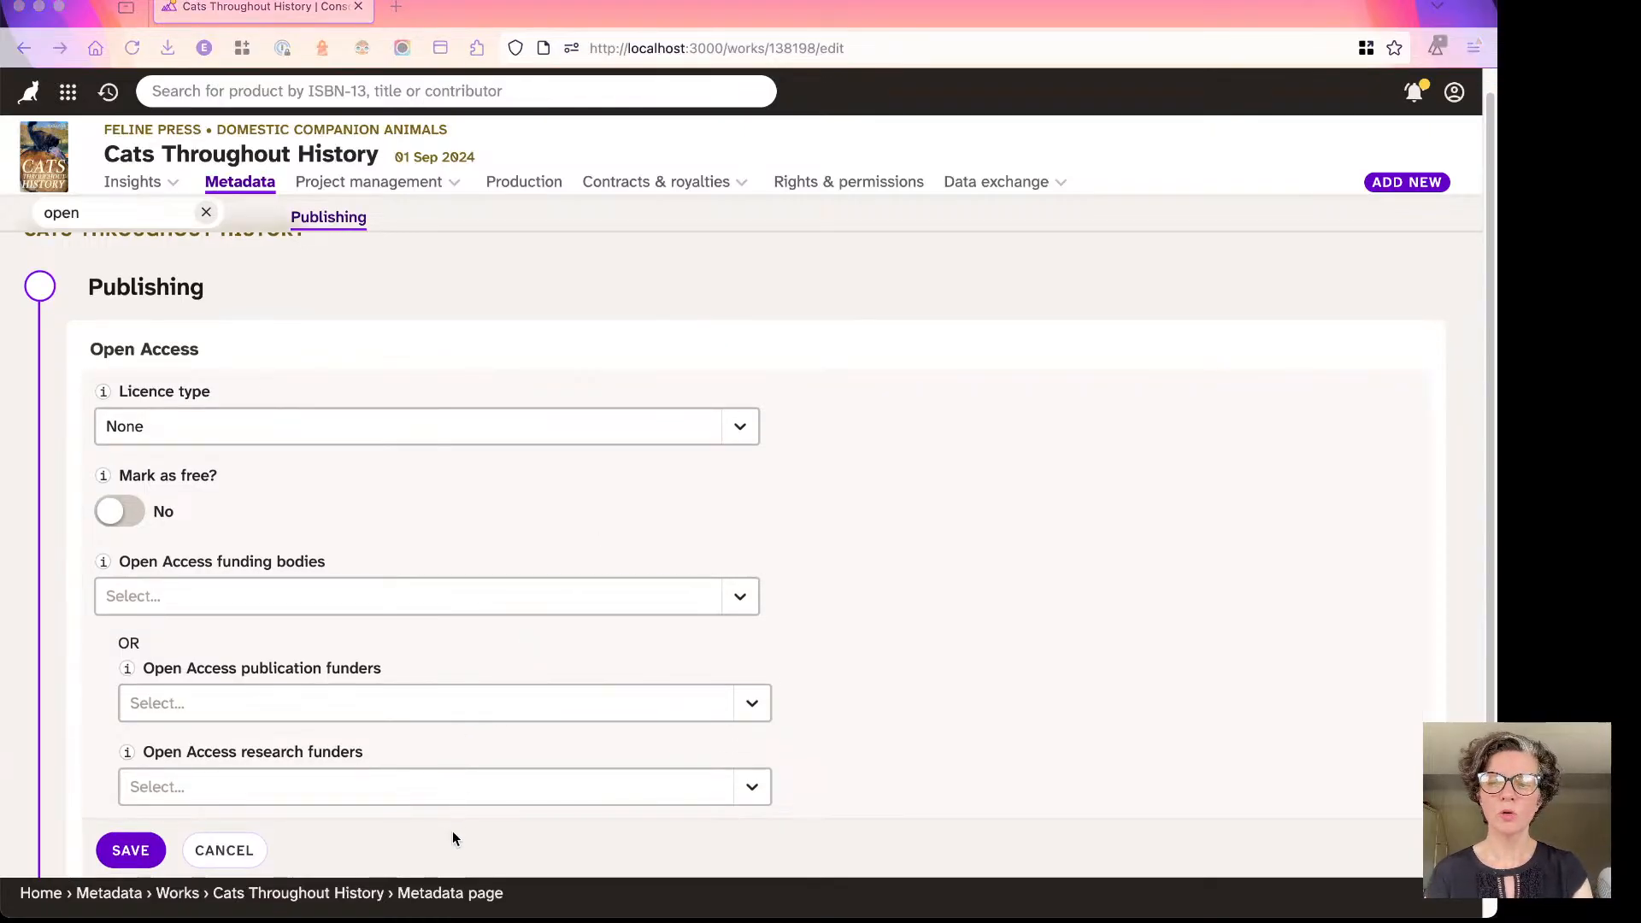
scroll(358, 560, "up", 1)
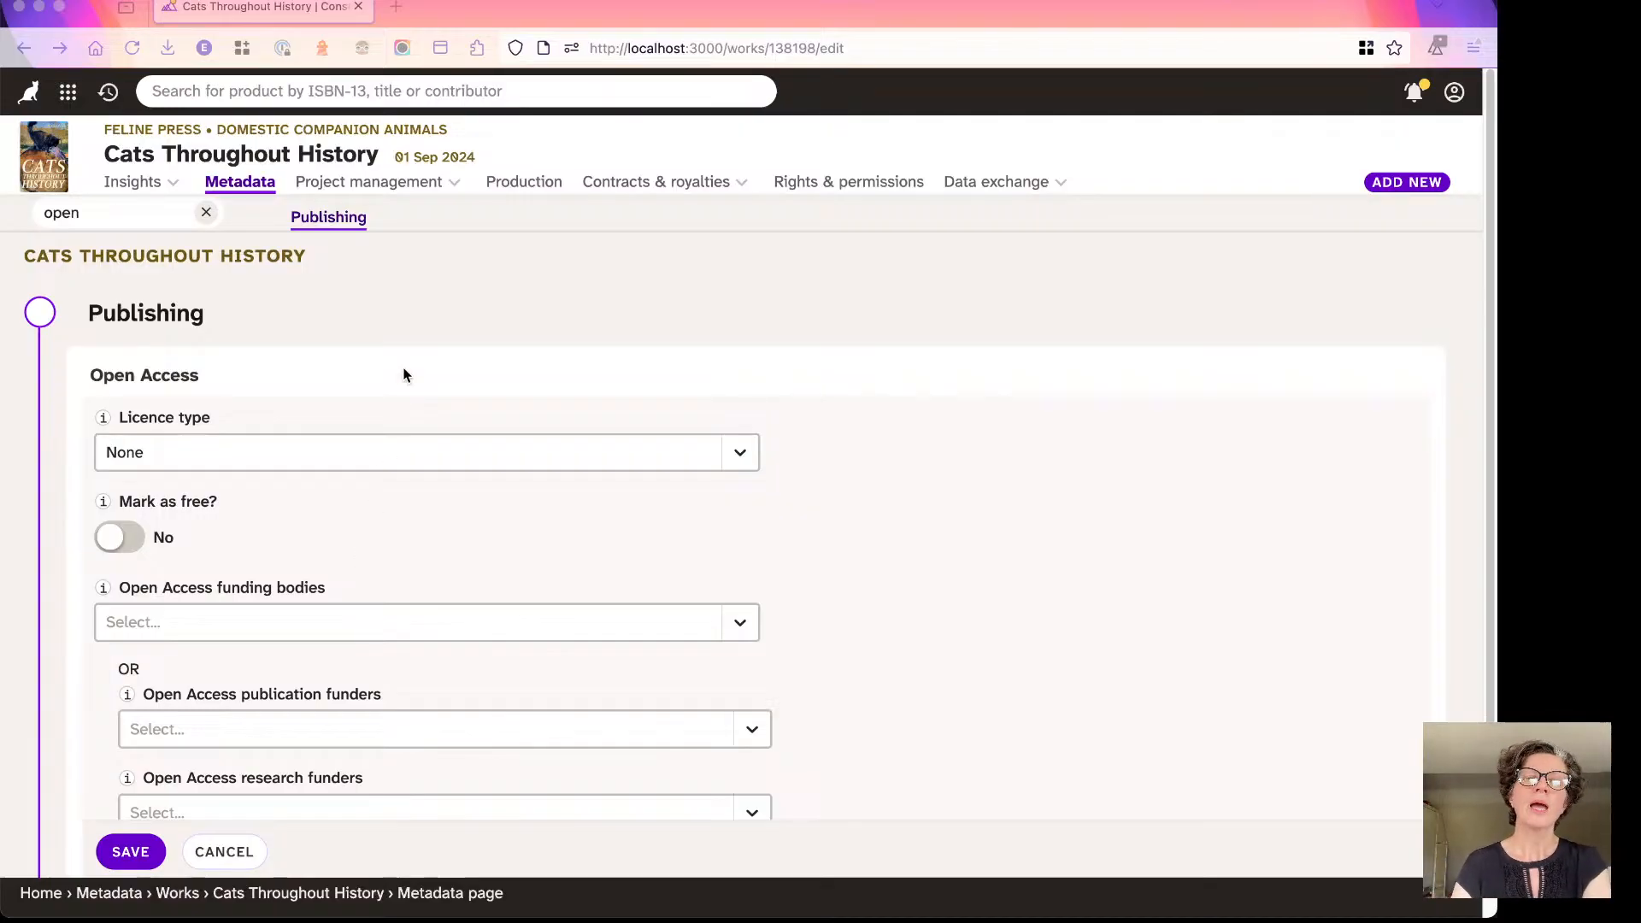
scroll(406, 375, "down", 3)
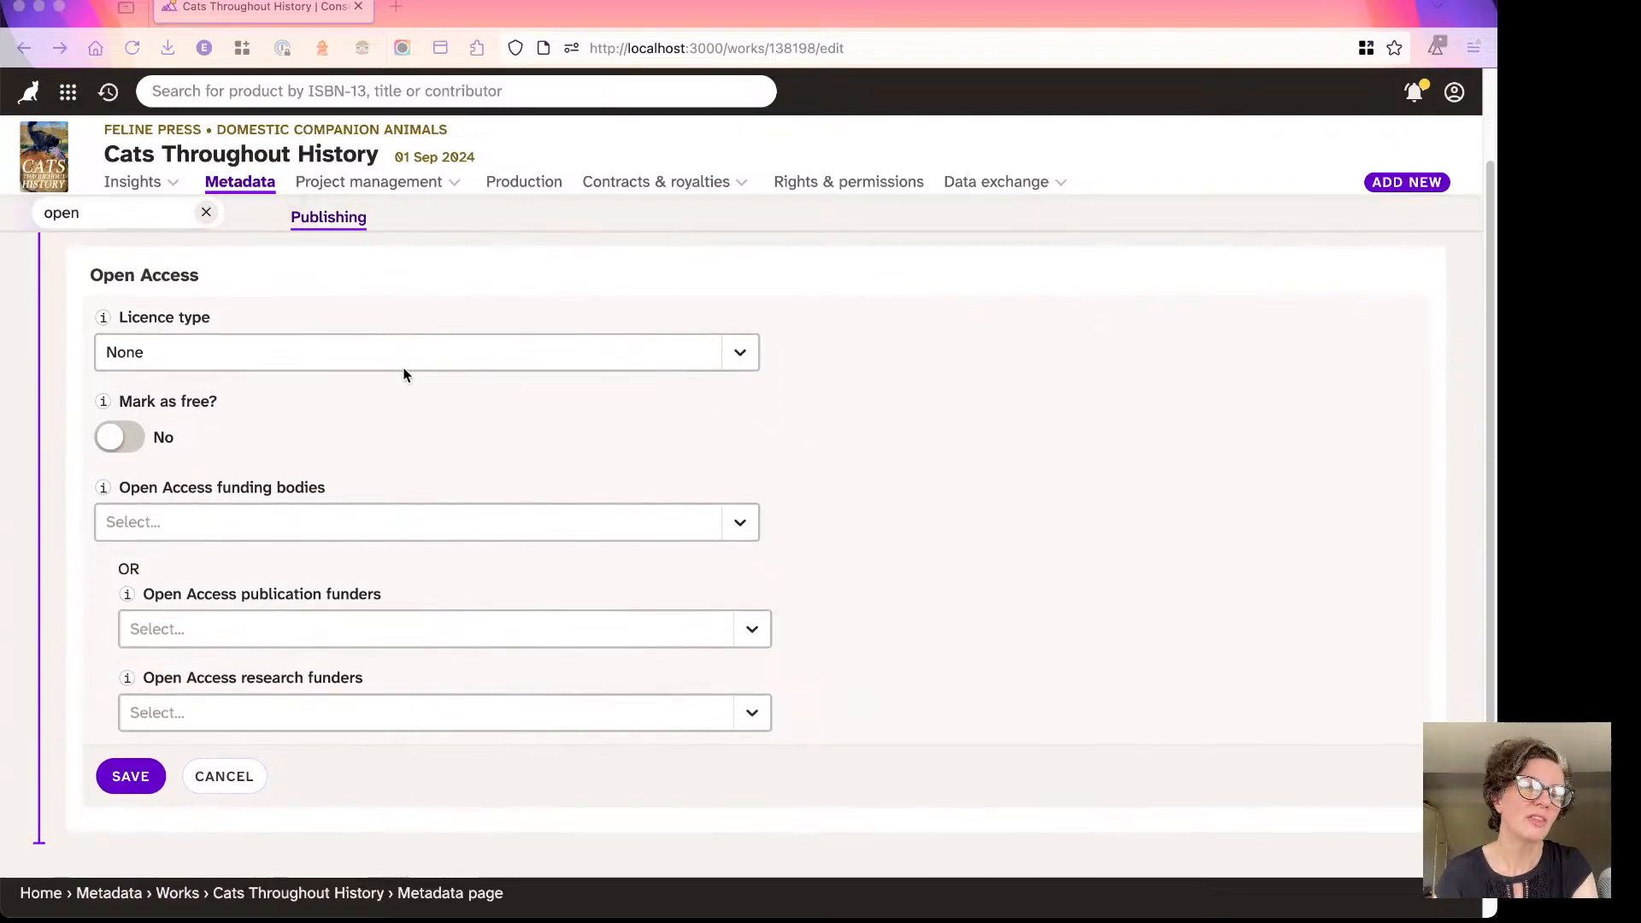
scroll(404, 372, "up", 3)
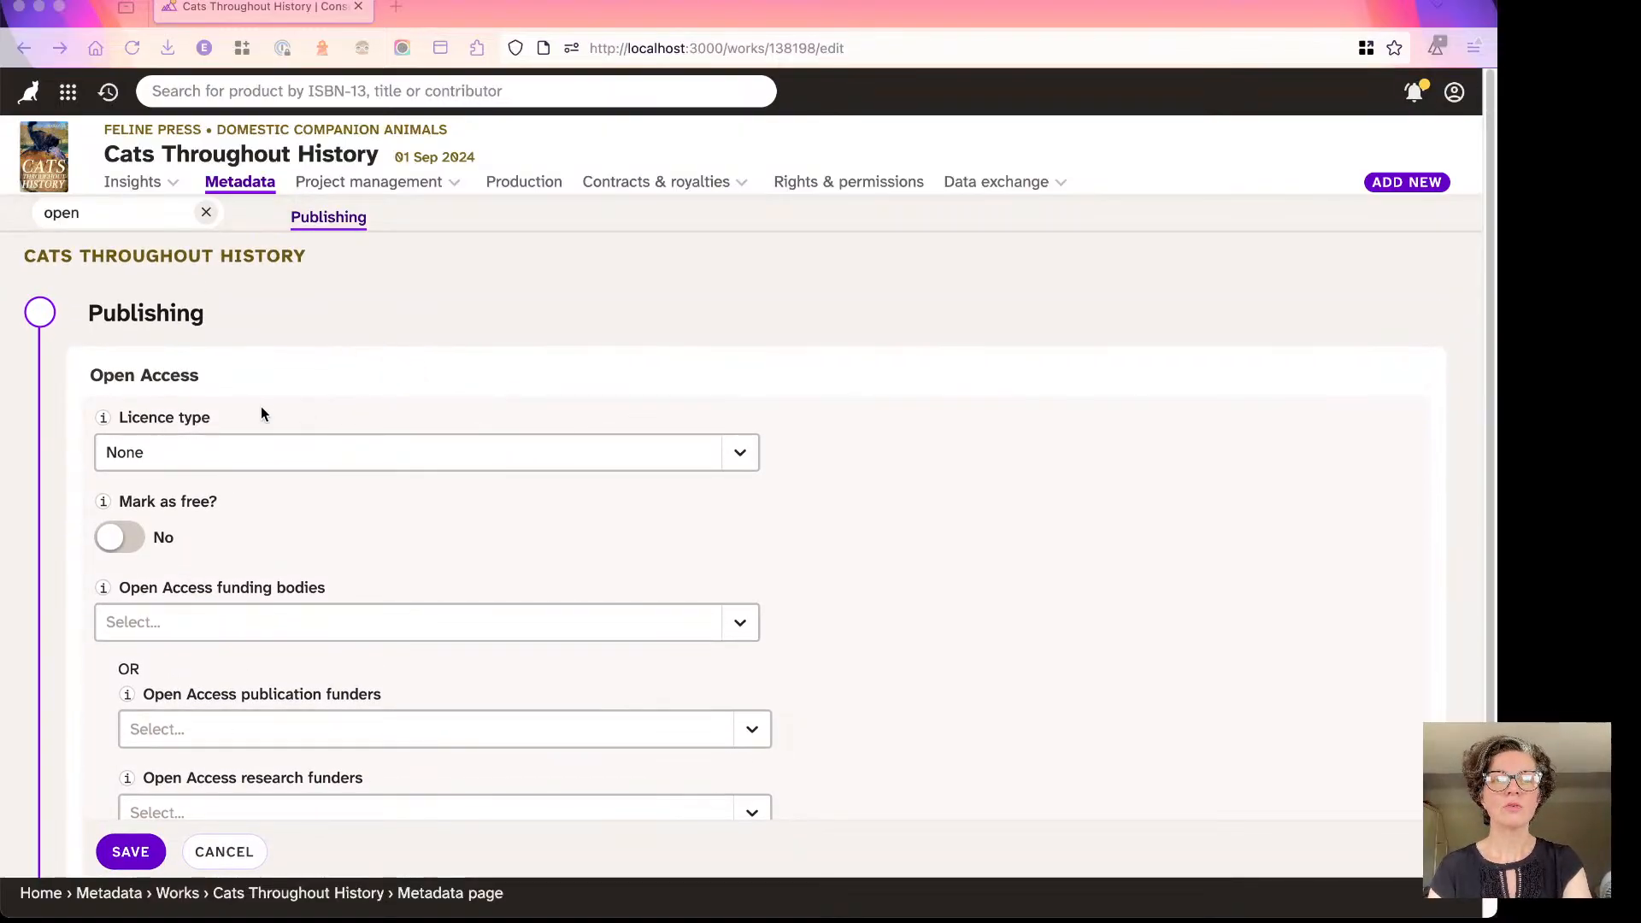
Read the Licence type help and its linked Creative Commons page on licence types, and return to the work's Open Access form.
left_click(101, 419)
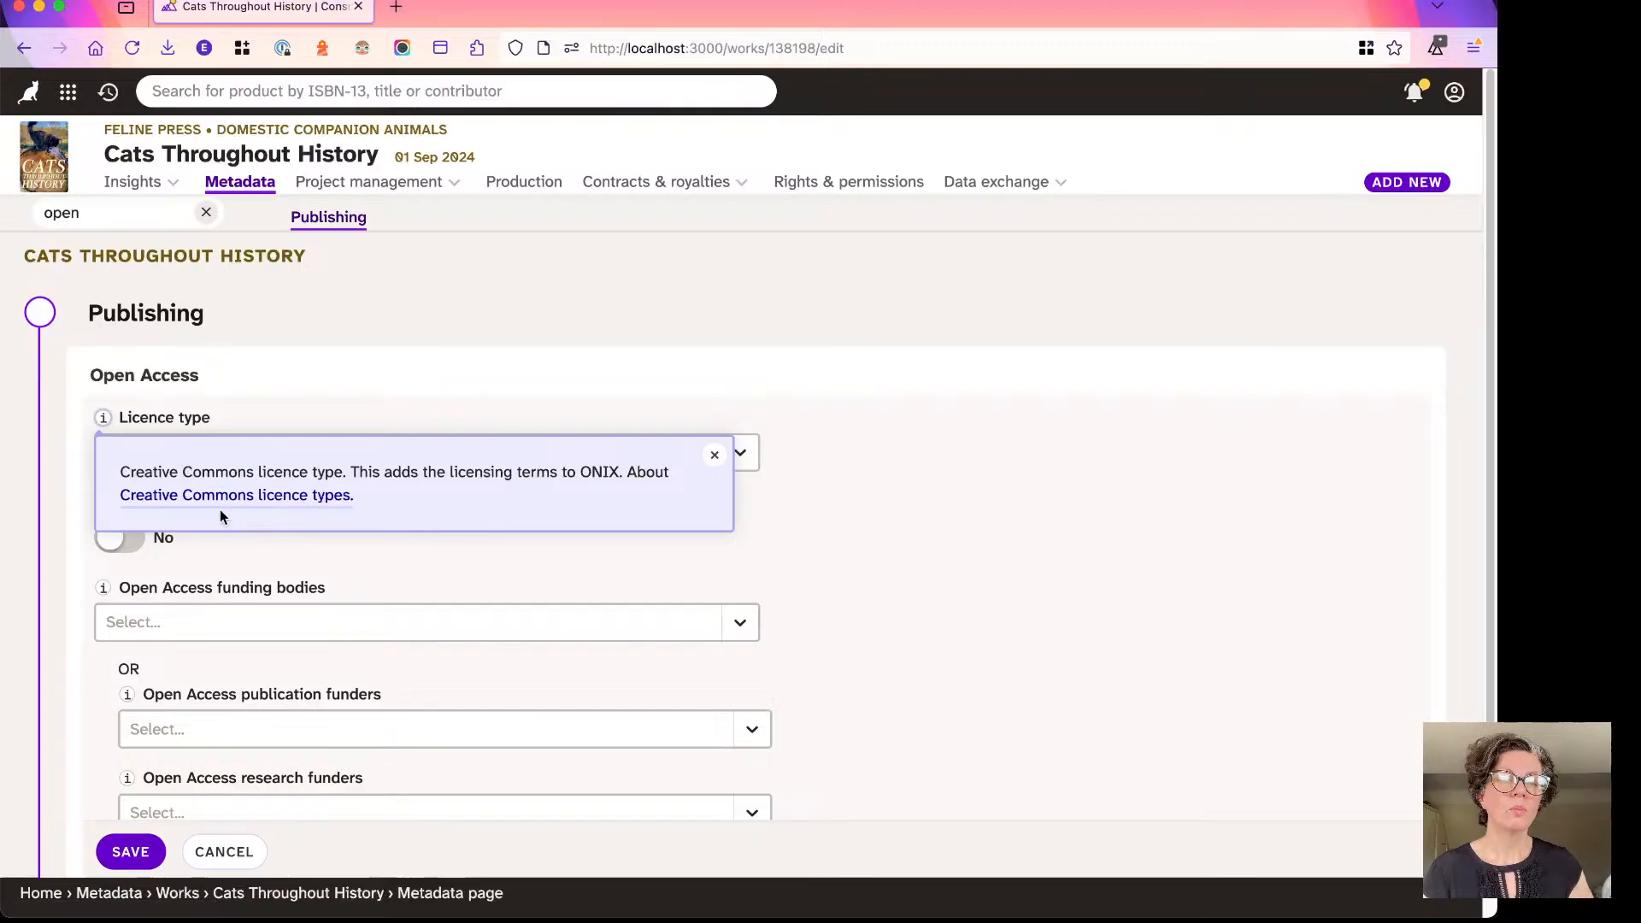
left_click(206, 503)
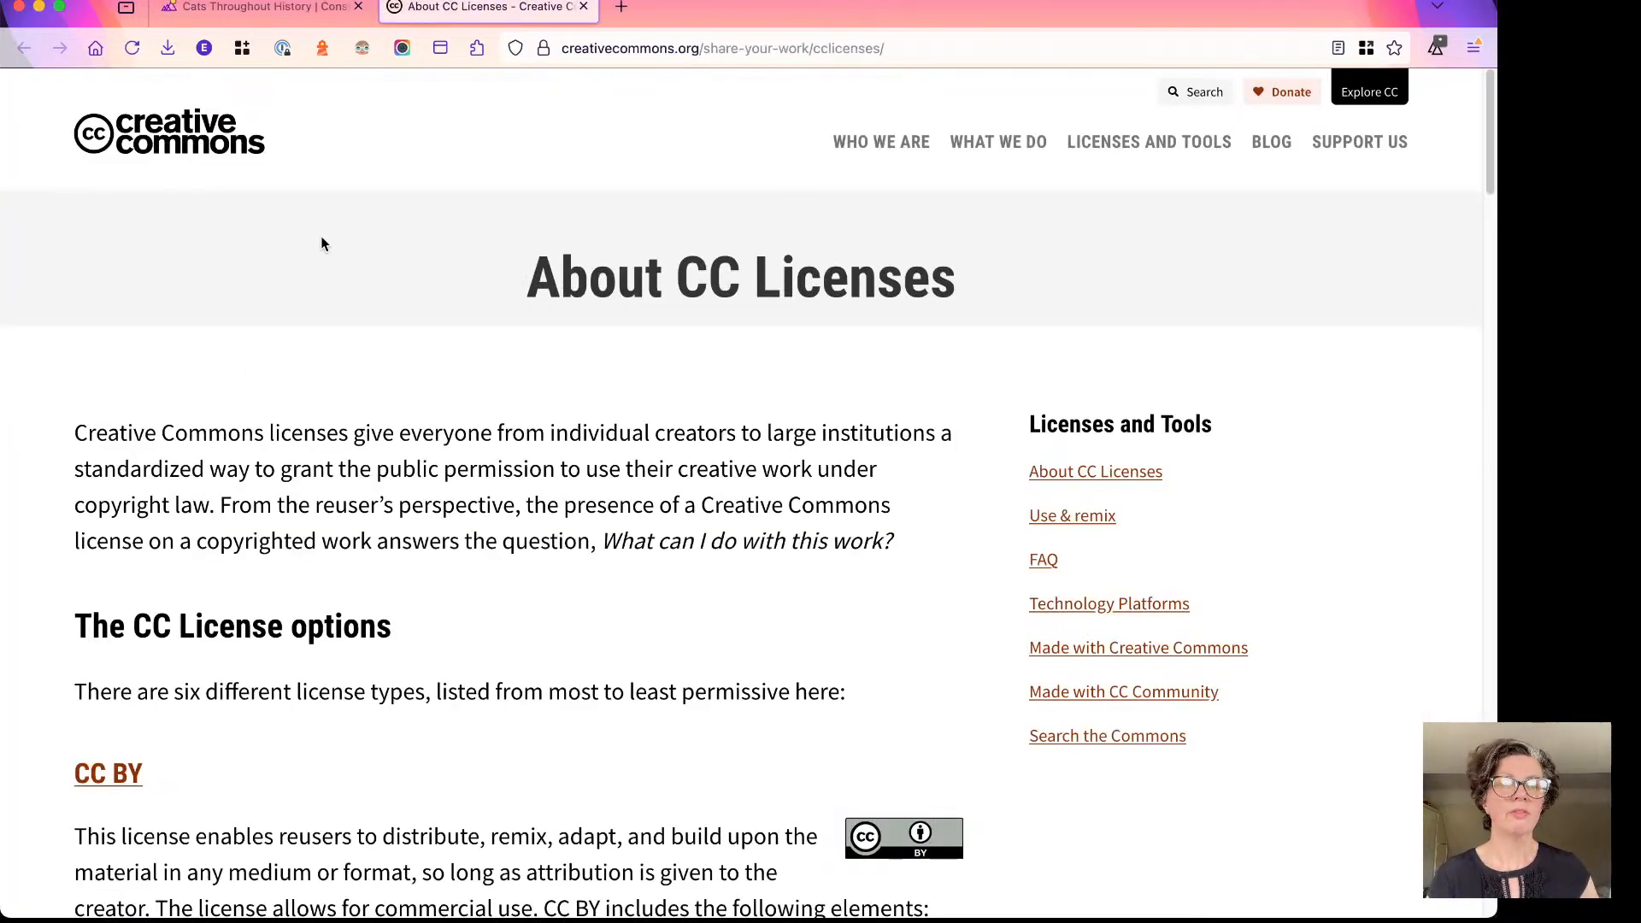
scroll(365, 197, "down", 15)
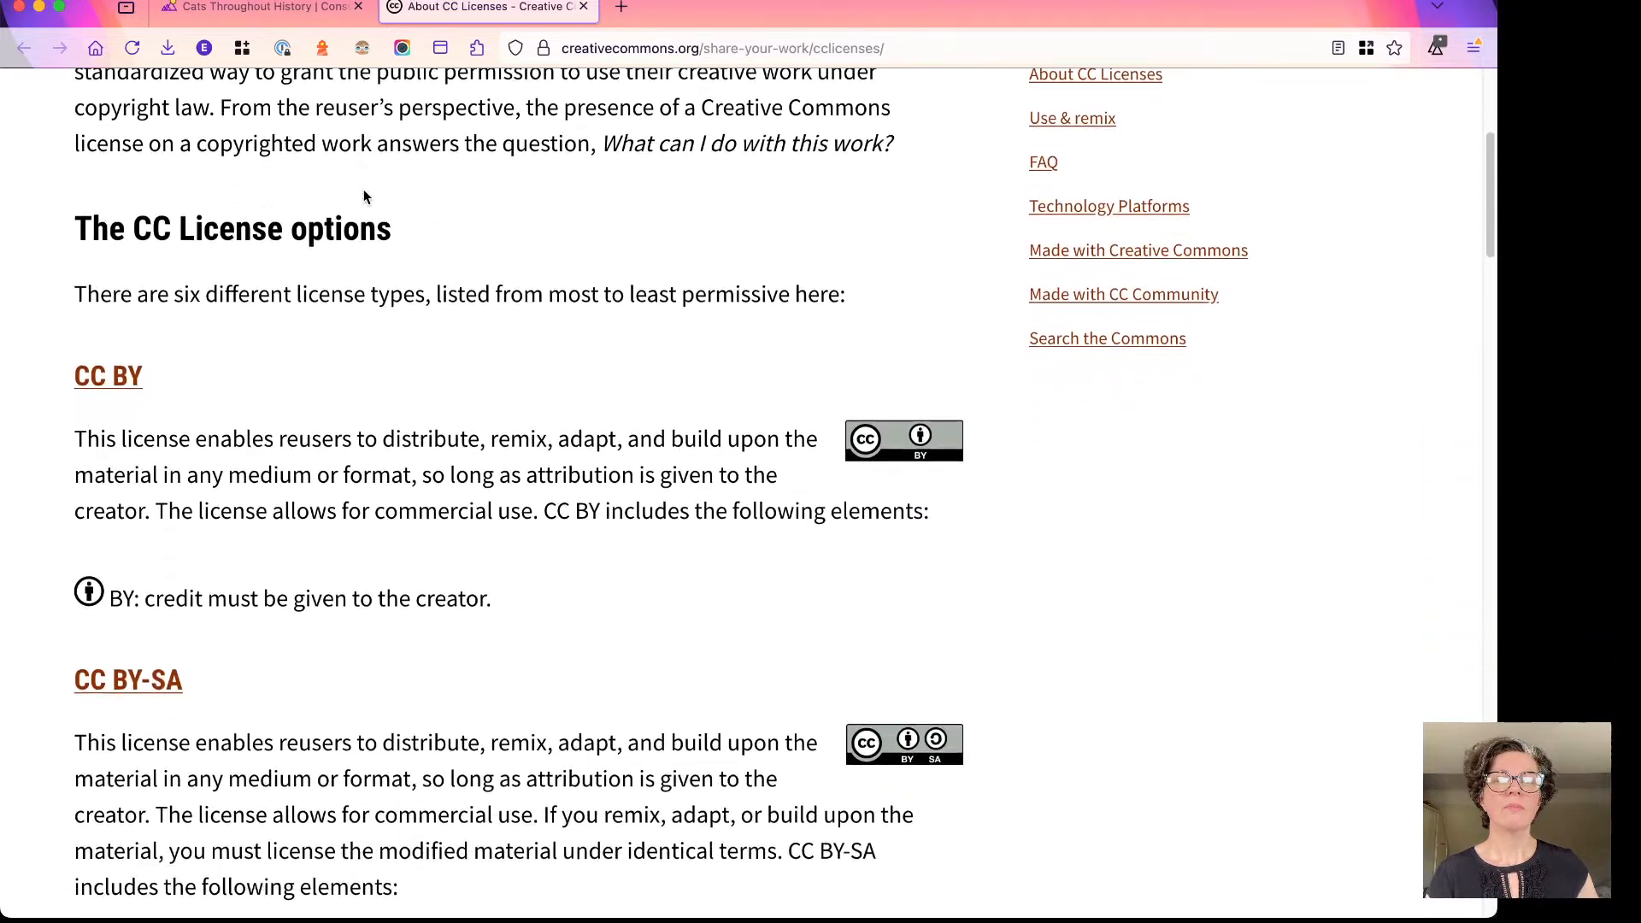
scroll(364, 197, "down", 15)
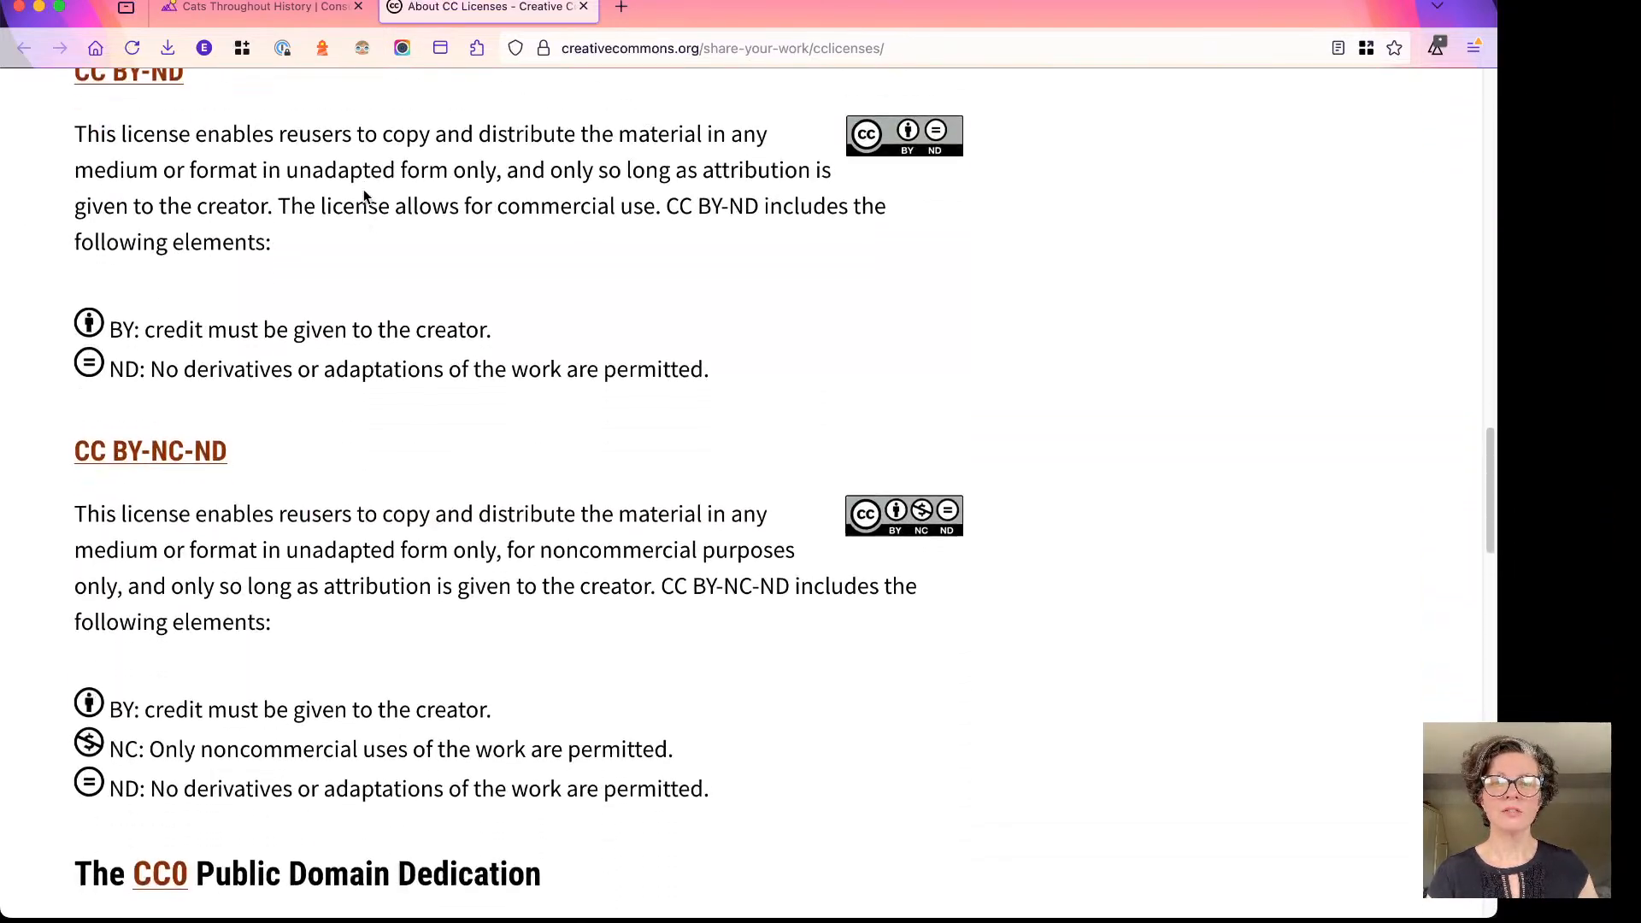
left_click(256, 7)
left_click(279, 360)
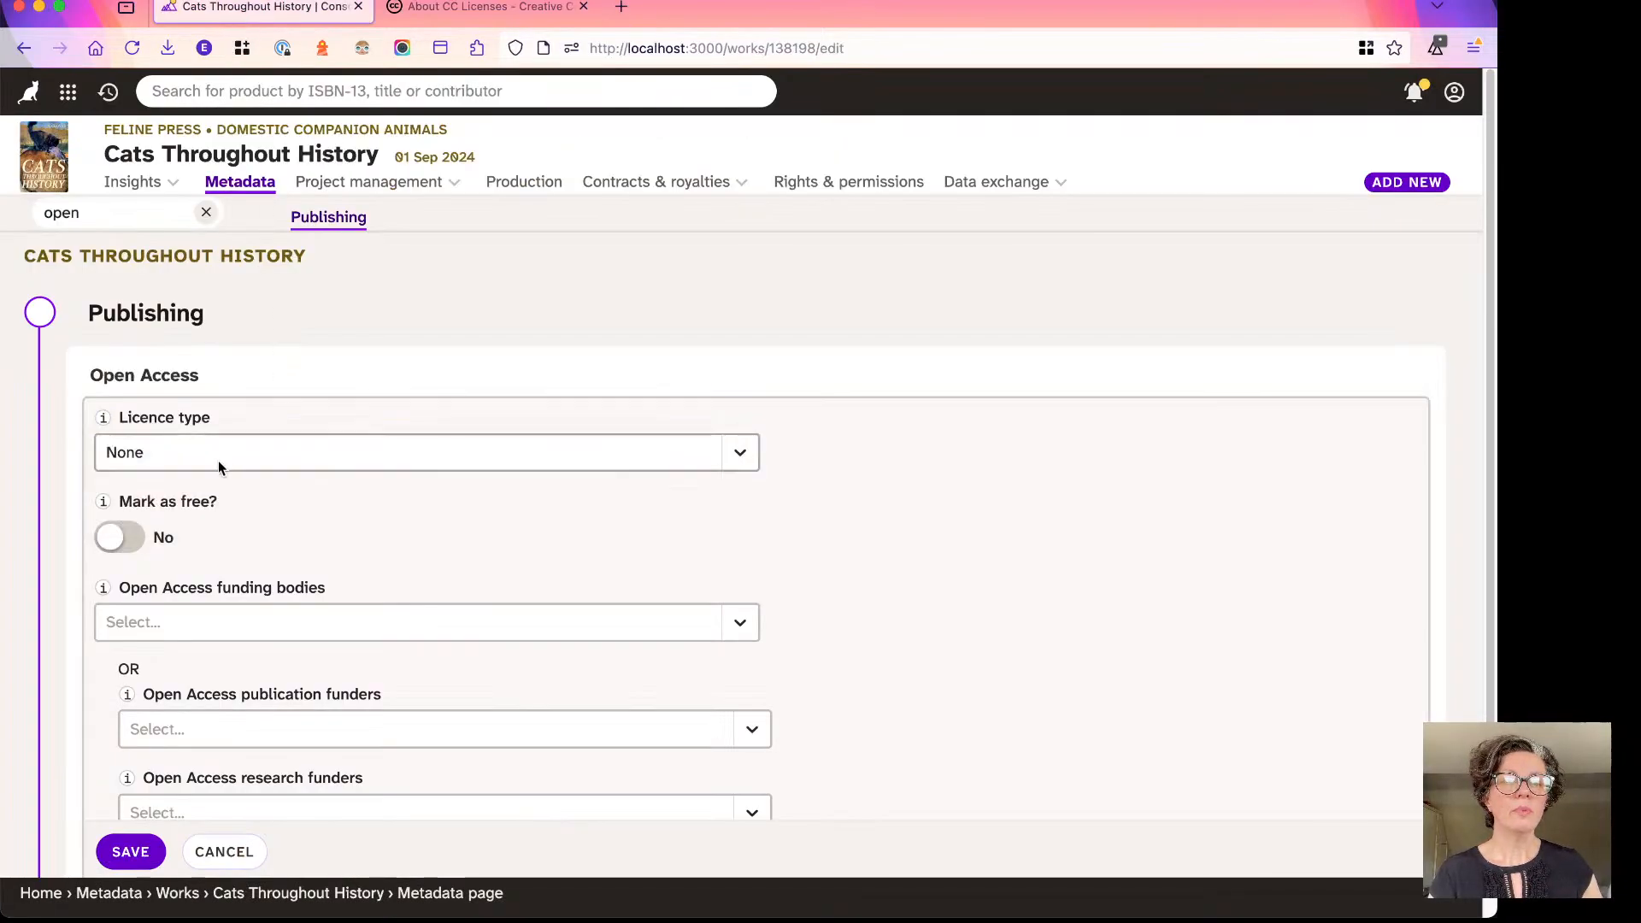
Read the help for the Mark as free option and set it to Yes.
left_click(102, 502)
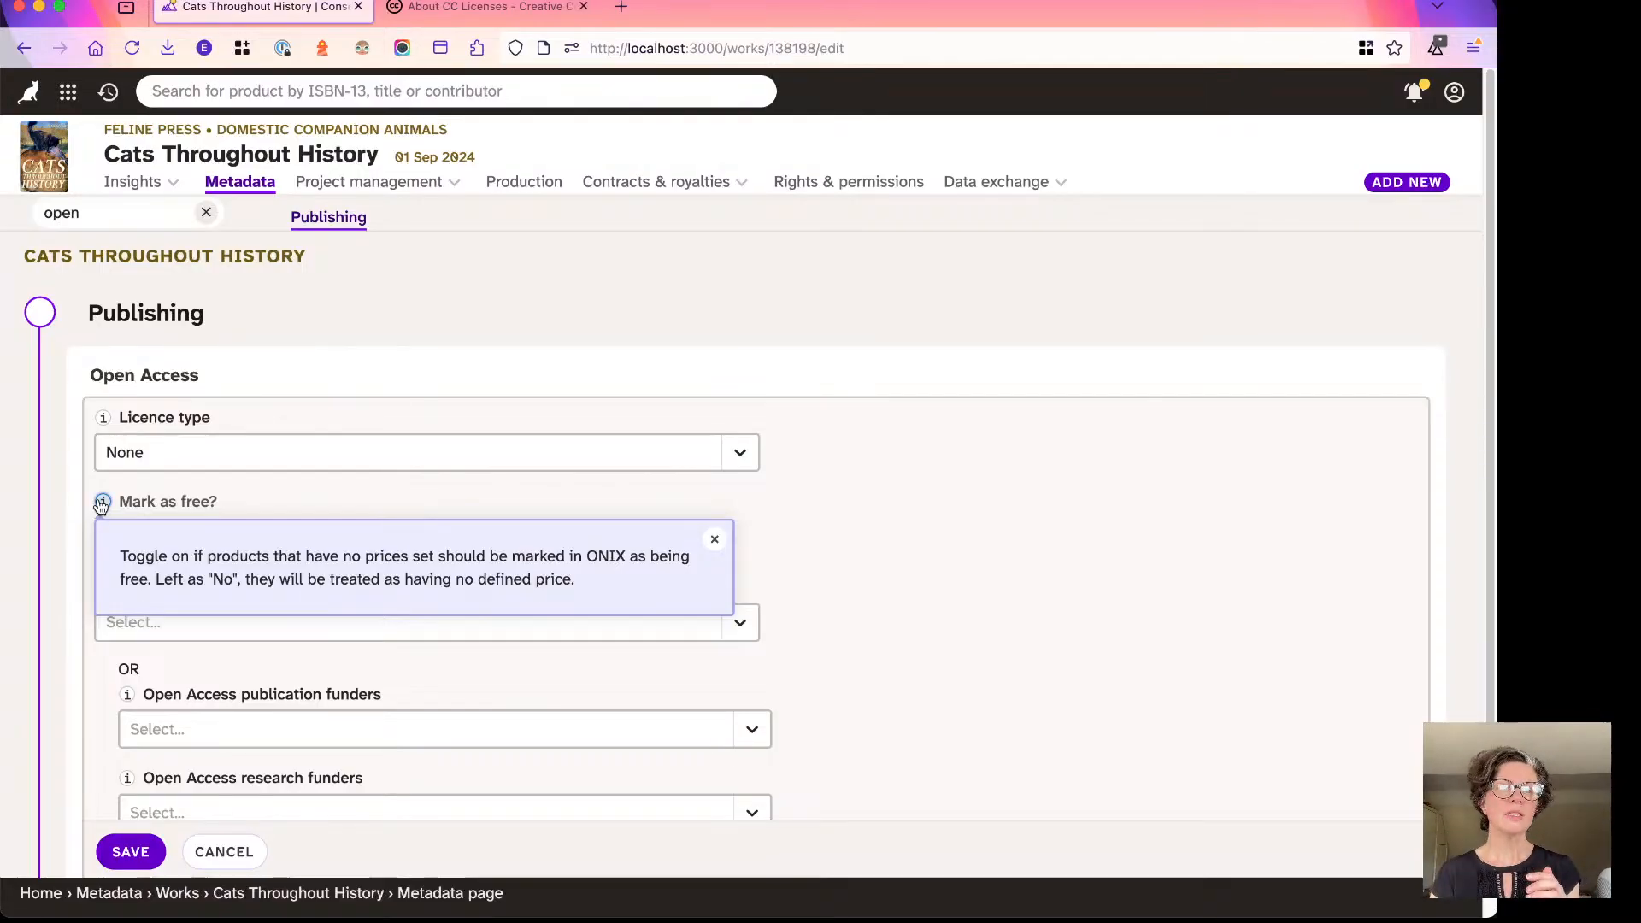
left_click(207, 479)
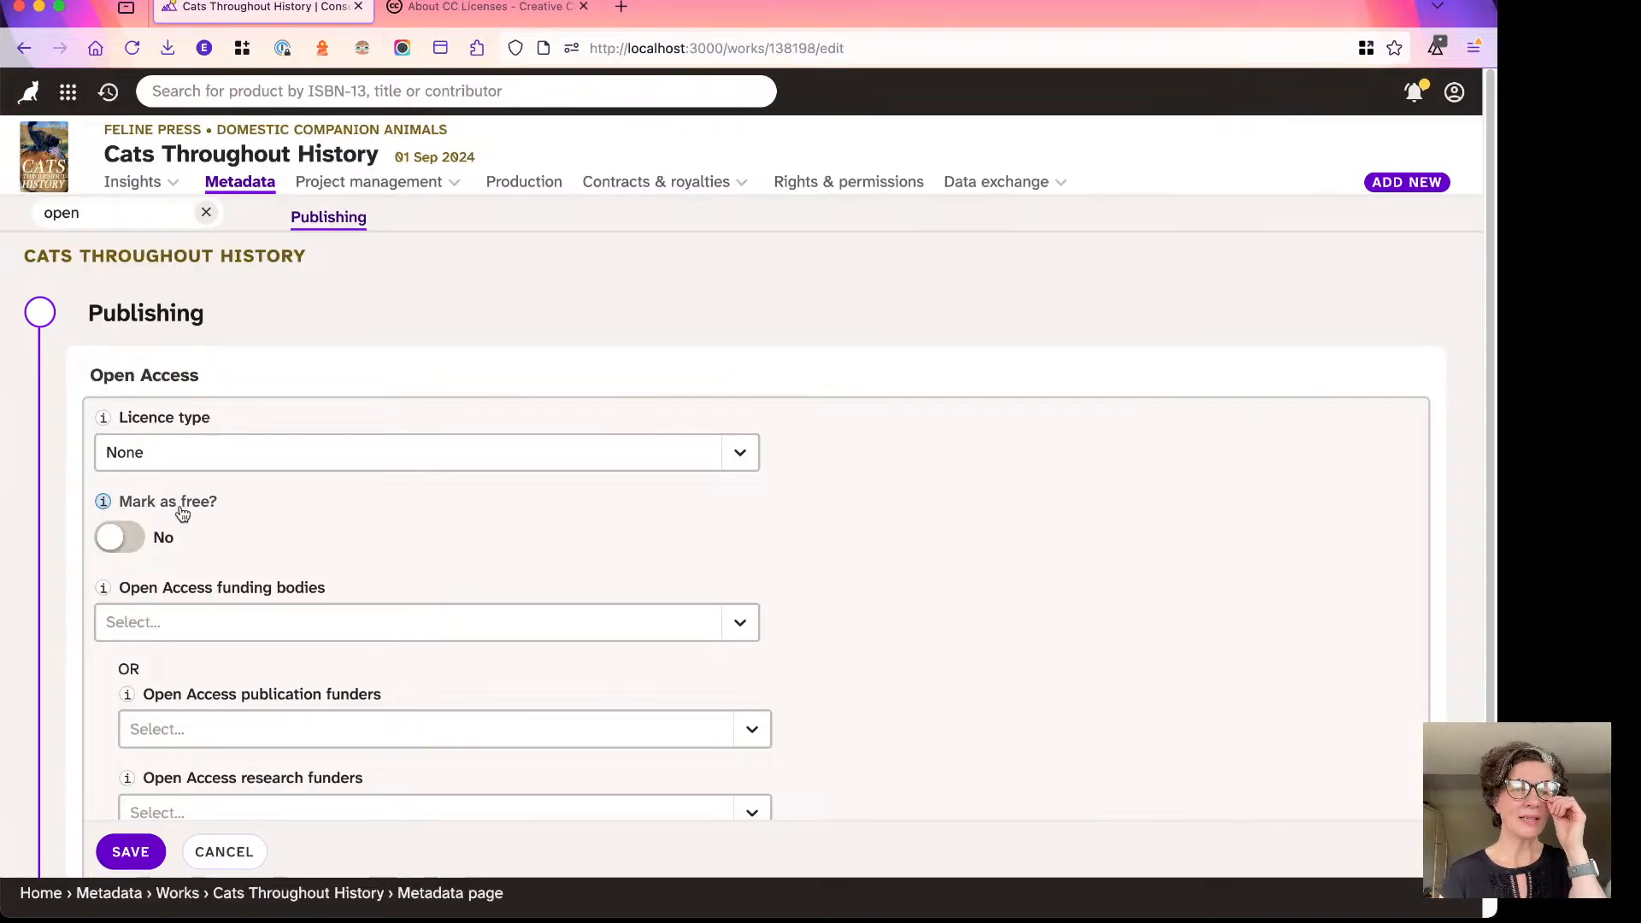
left_click(104, 504)
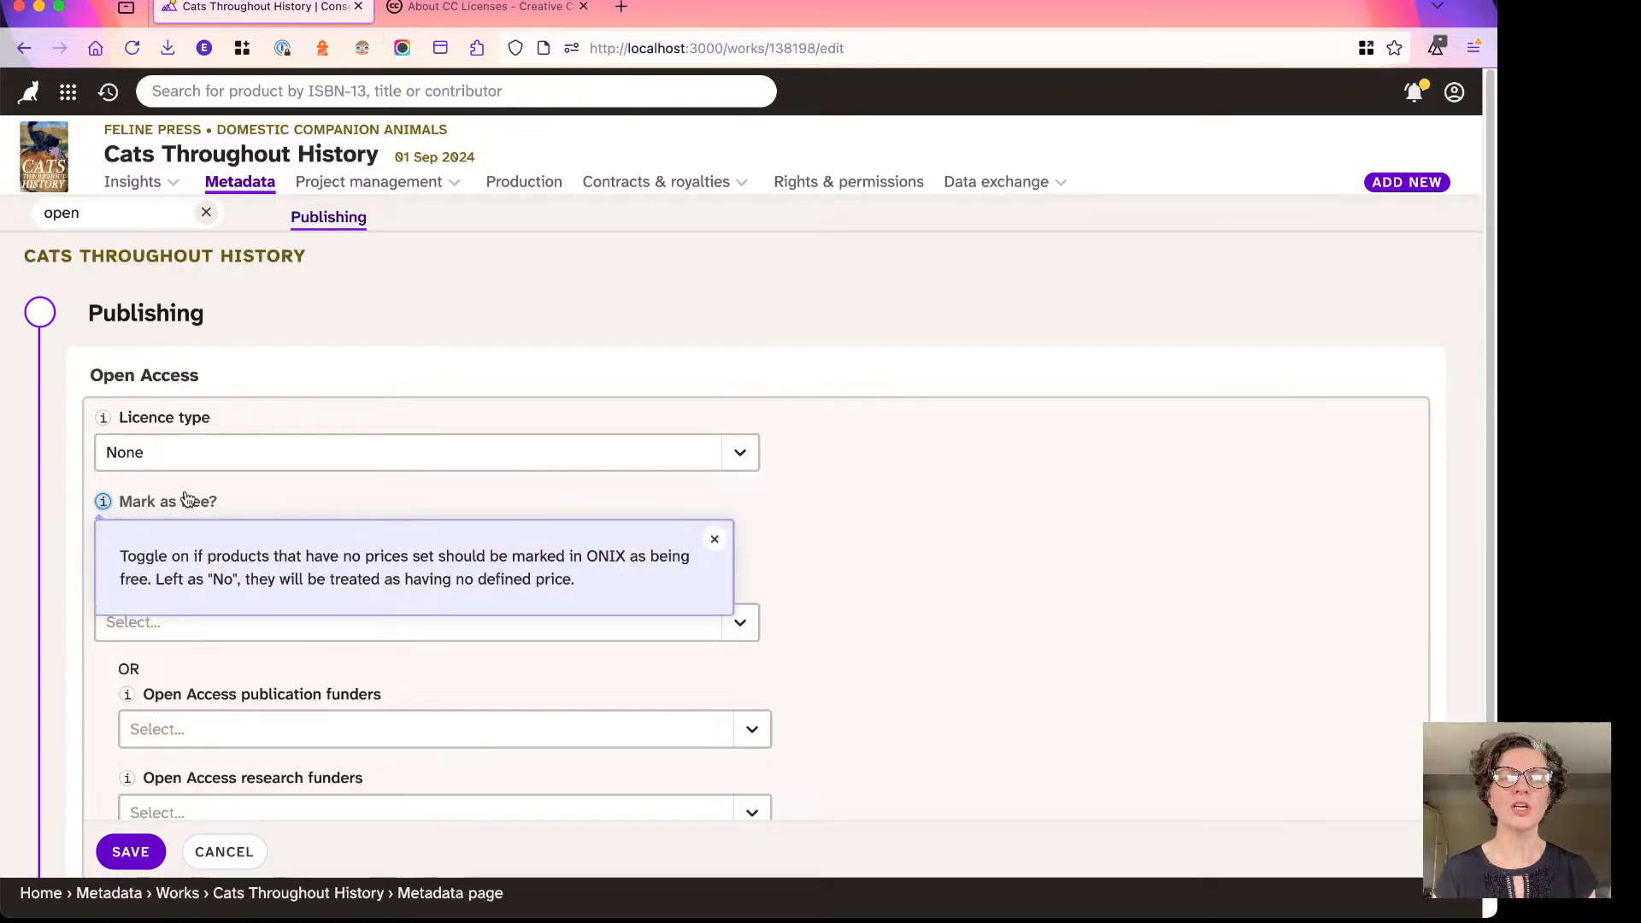
left_click(278, 494)
left_click(133, 542)
Check the options offered for Licence type and reread that field's help text.
left_click(154, 458)
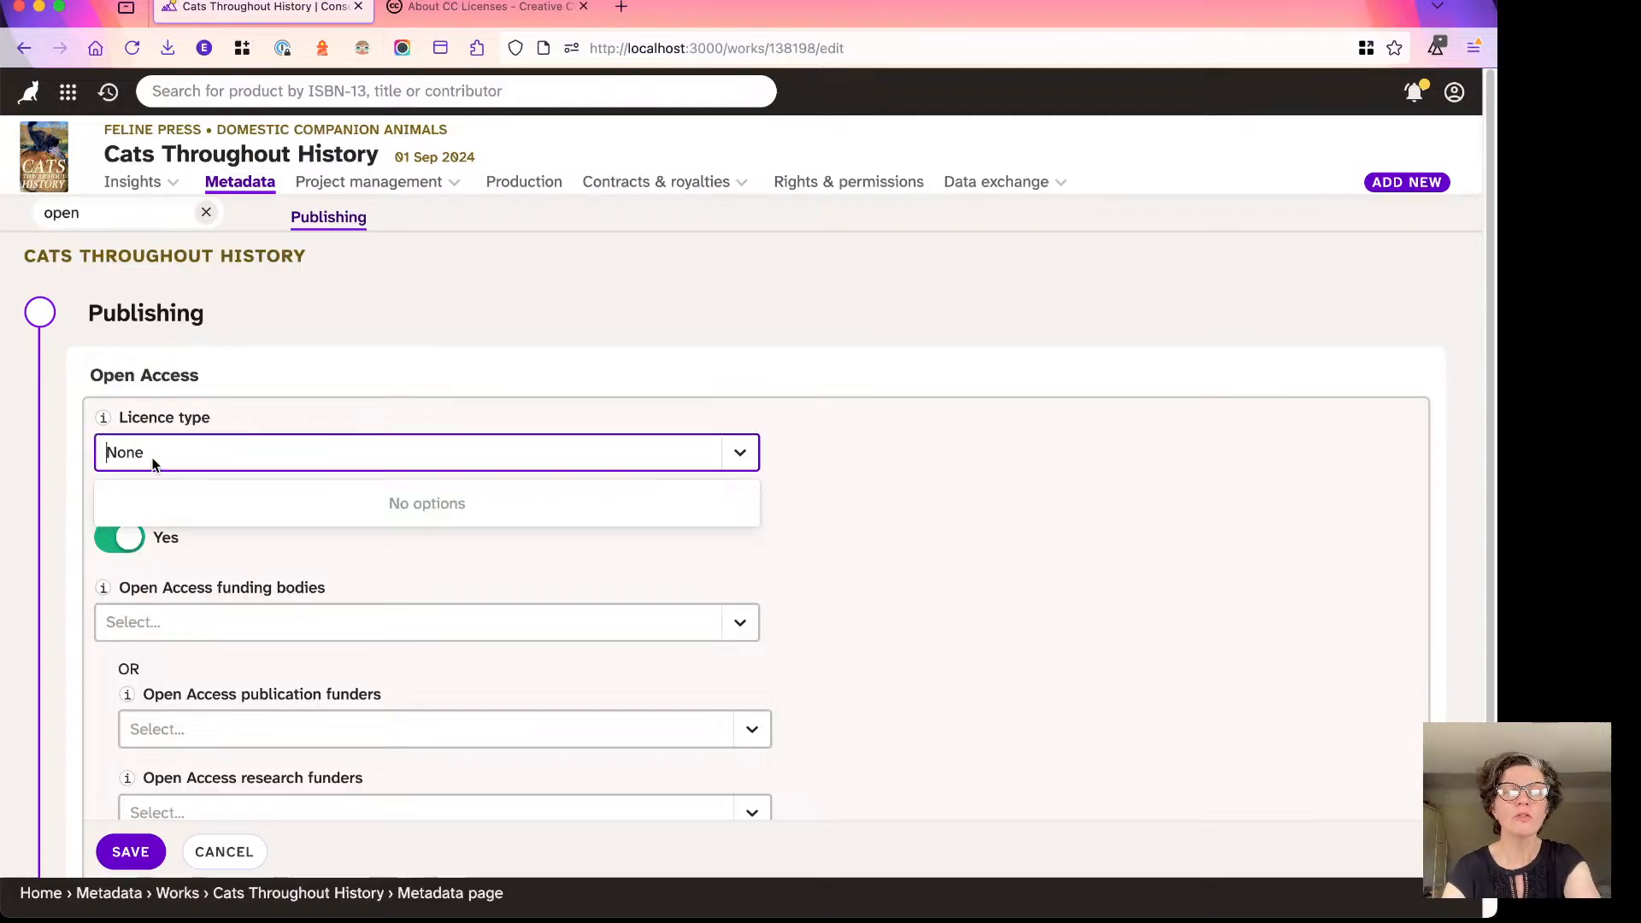
left_click(214, 424)
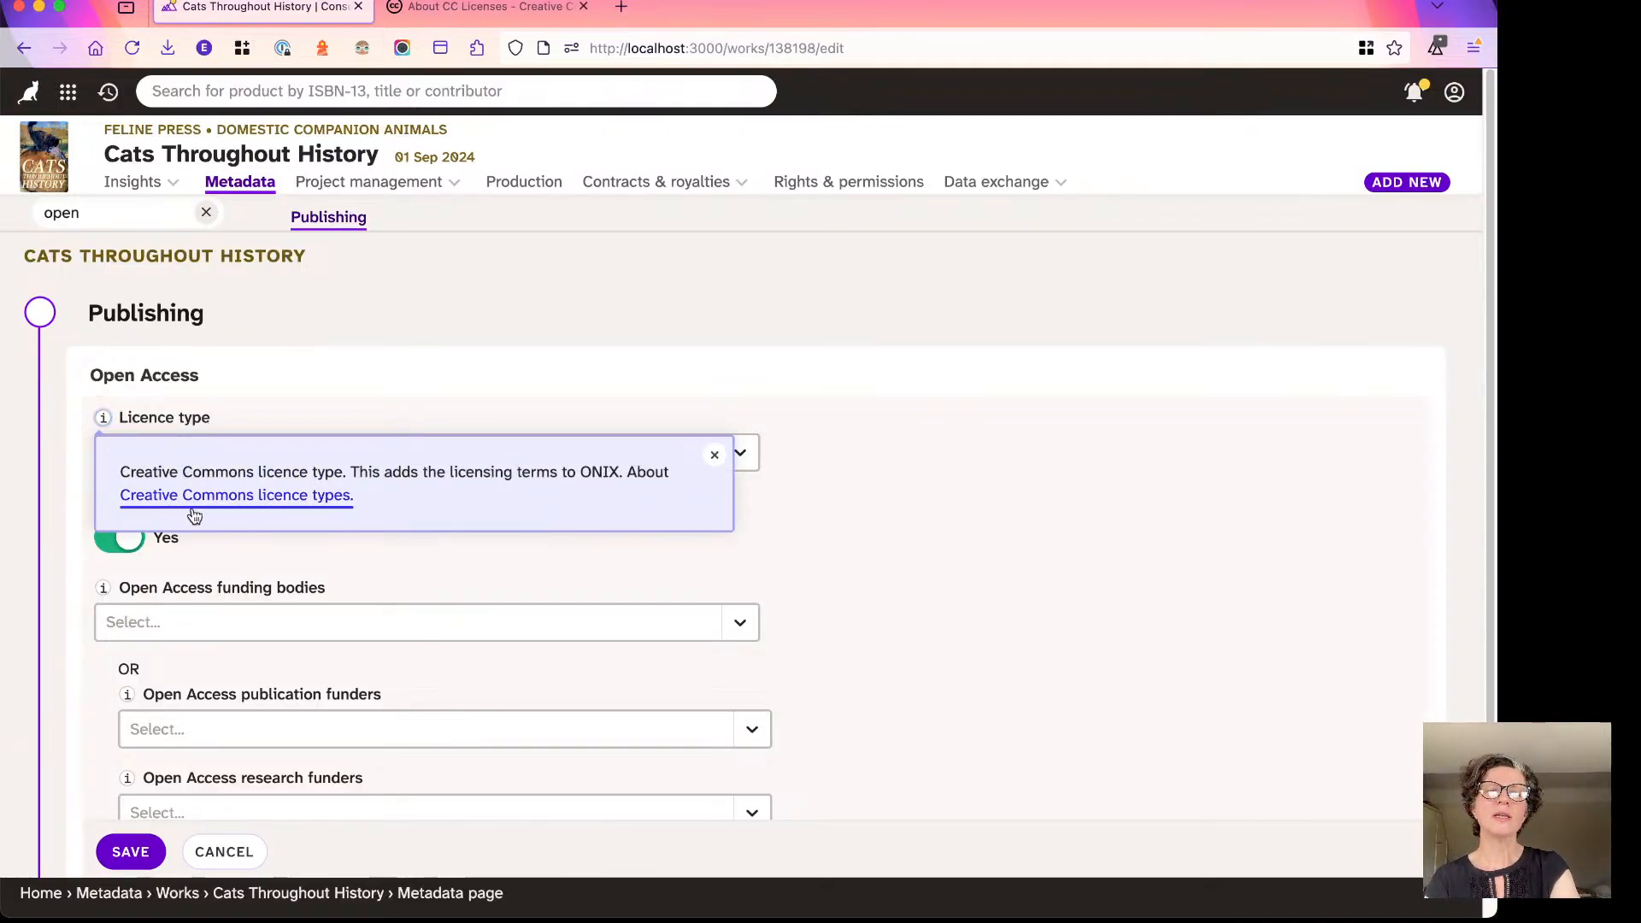
left_click(73, 433)
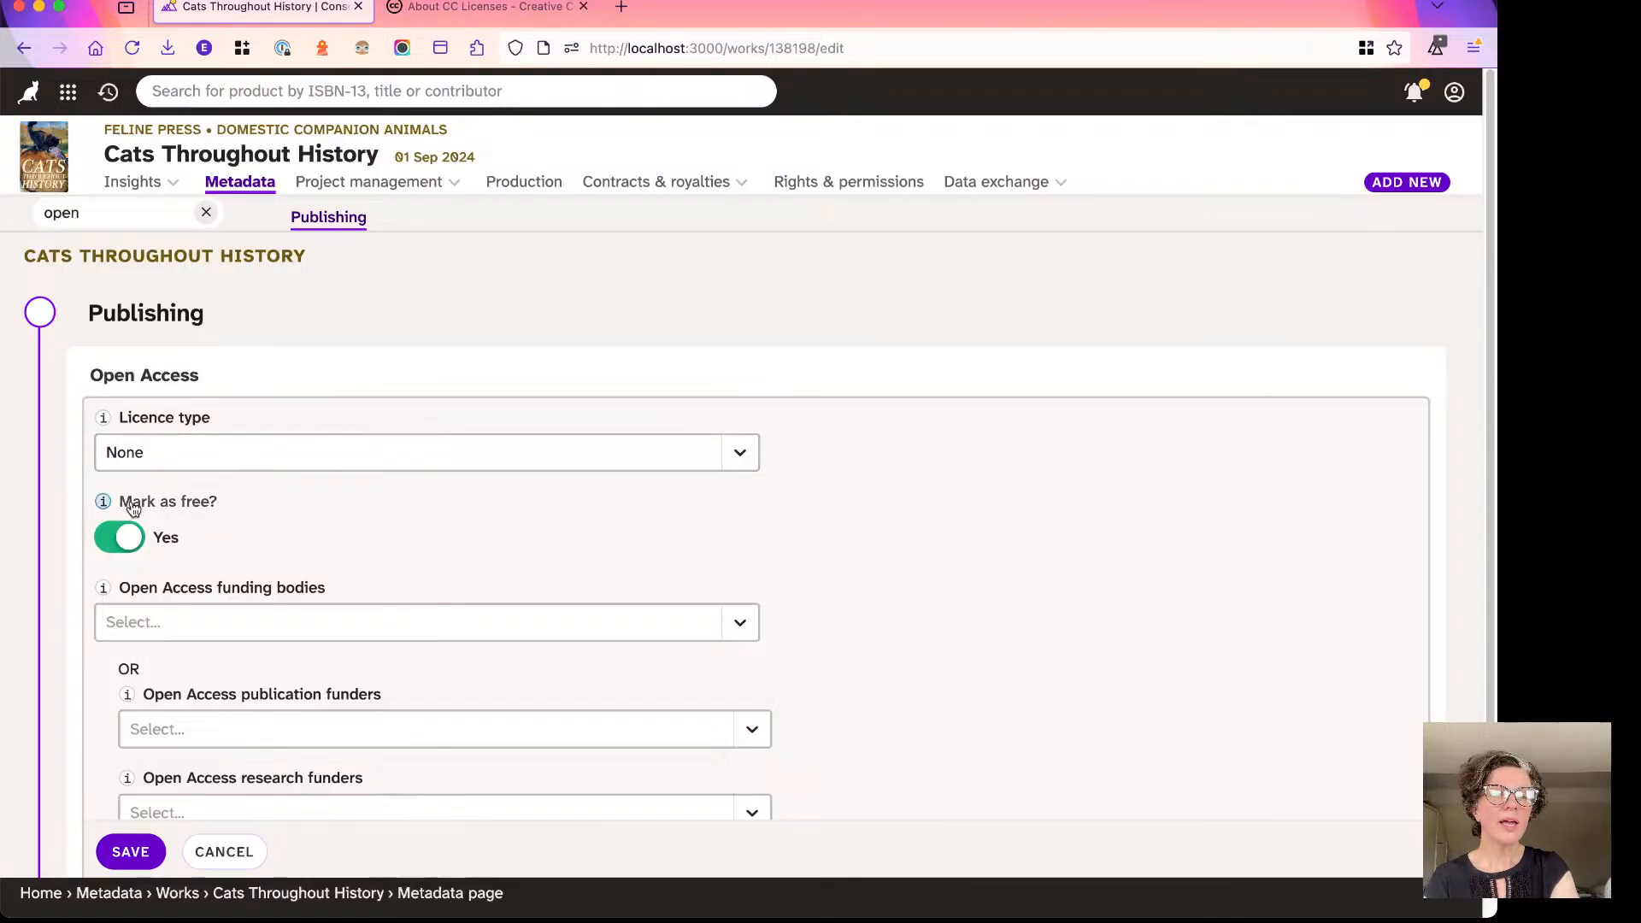
Look through the available Open Access funding bodies and cancel the Open Access edit without saving.
scroll(184, 605, "down", 2)
left_click(261, 535)
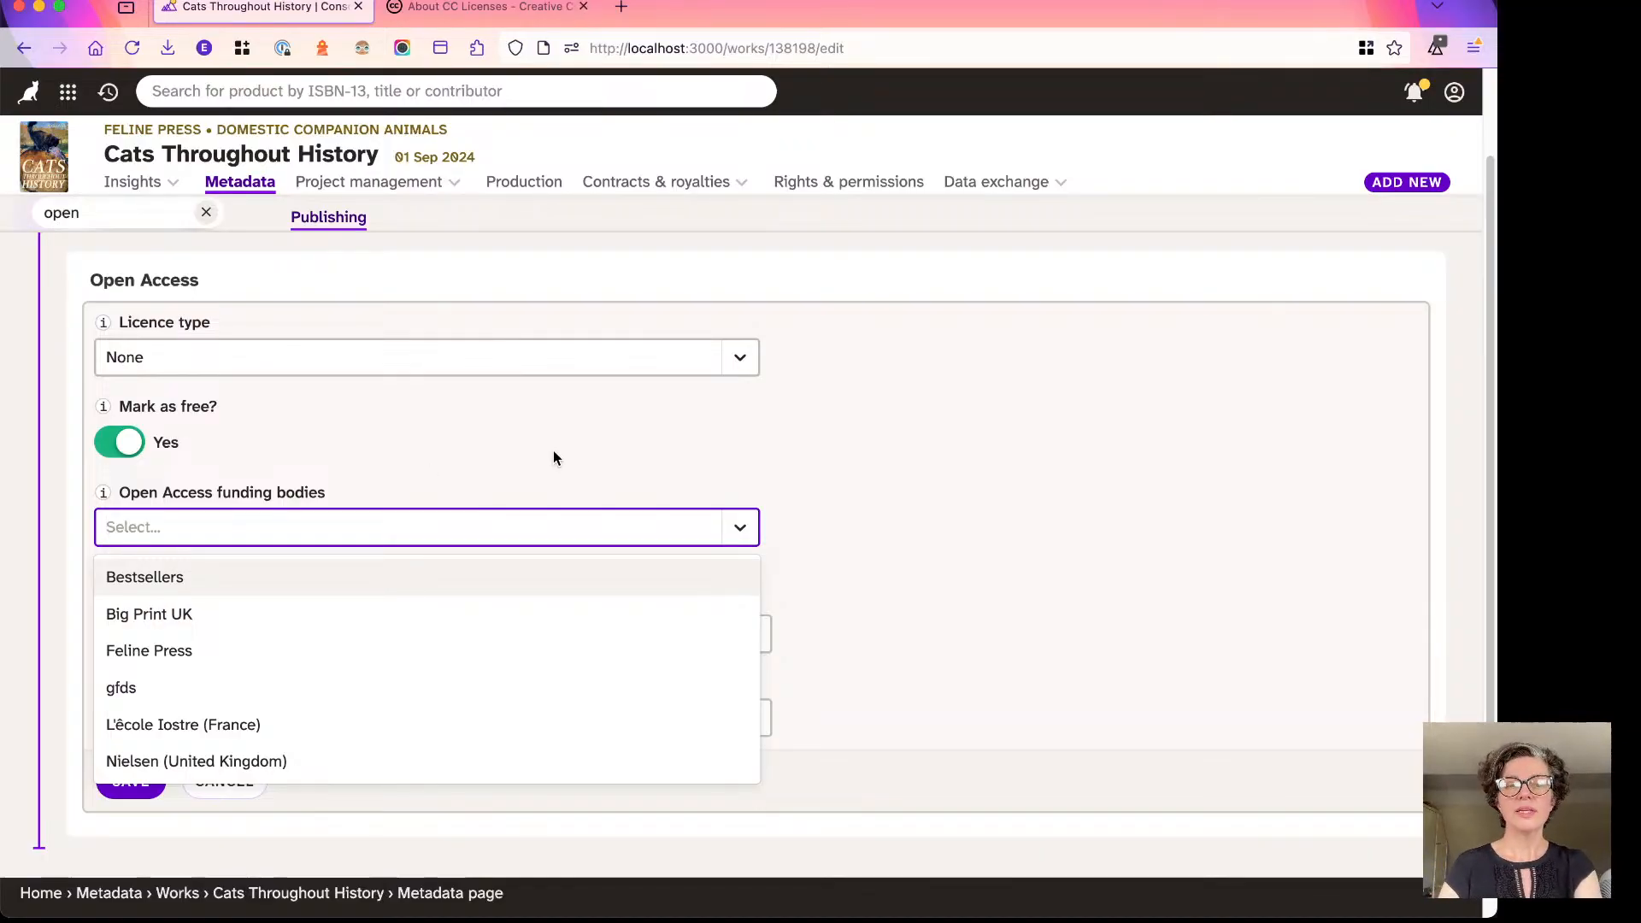
left_click(675, 462)
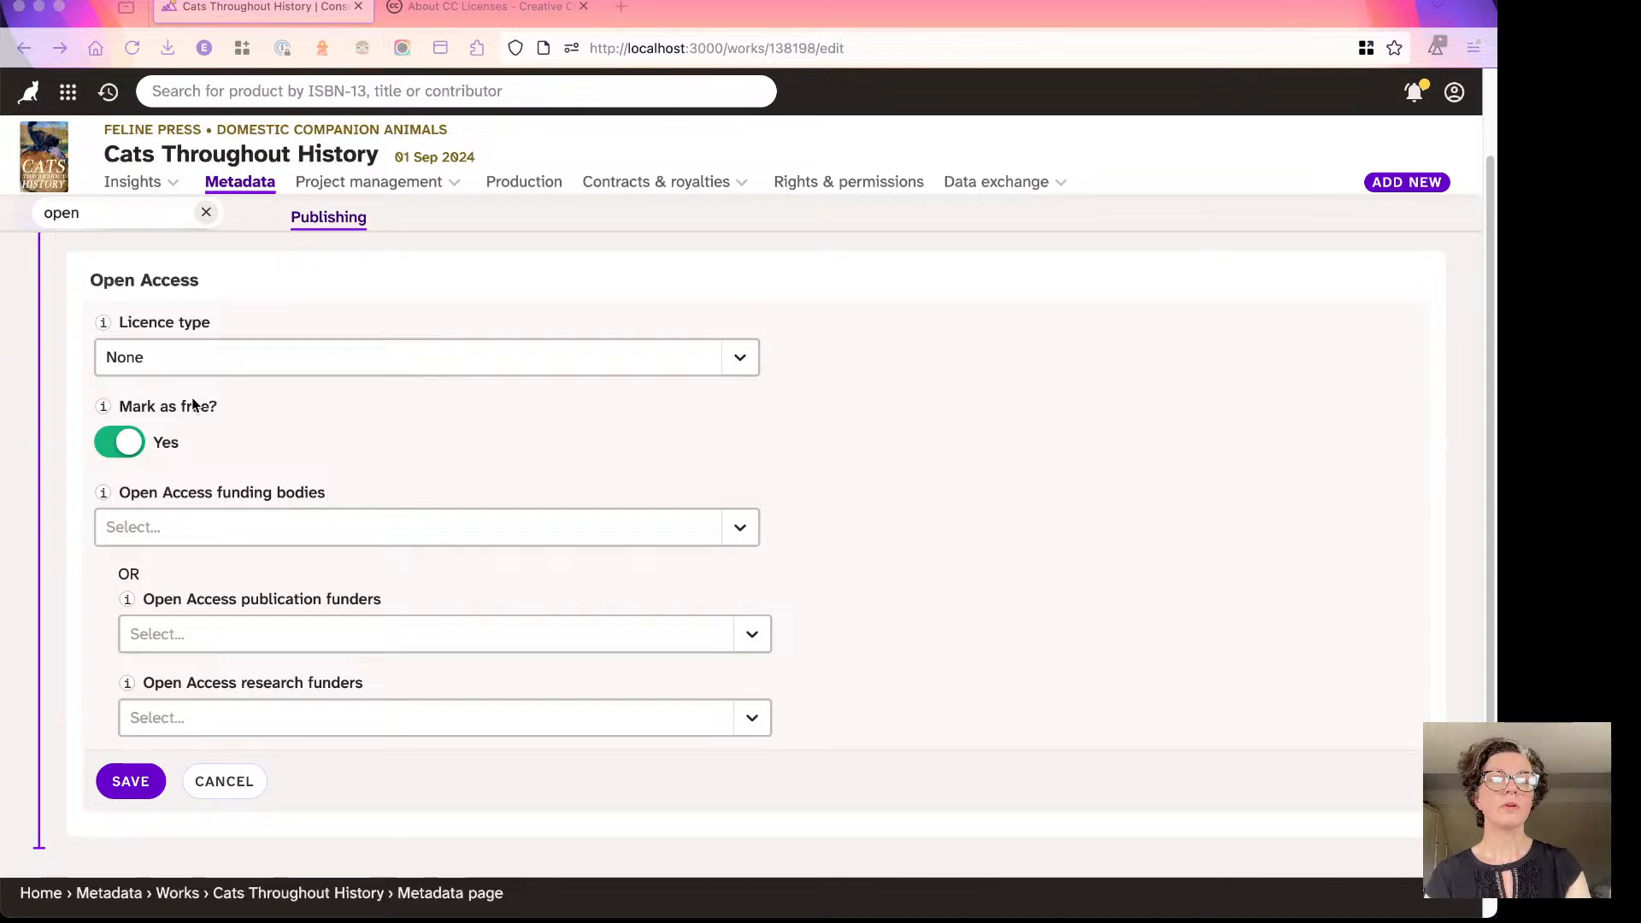
left_click(64, 403)
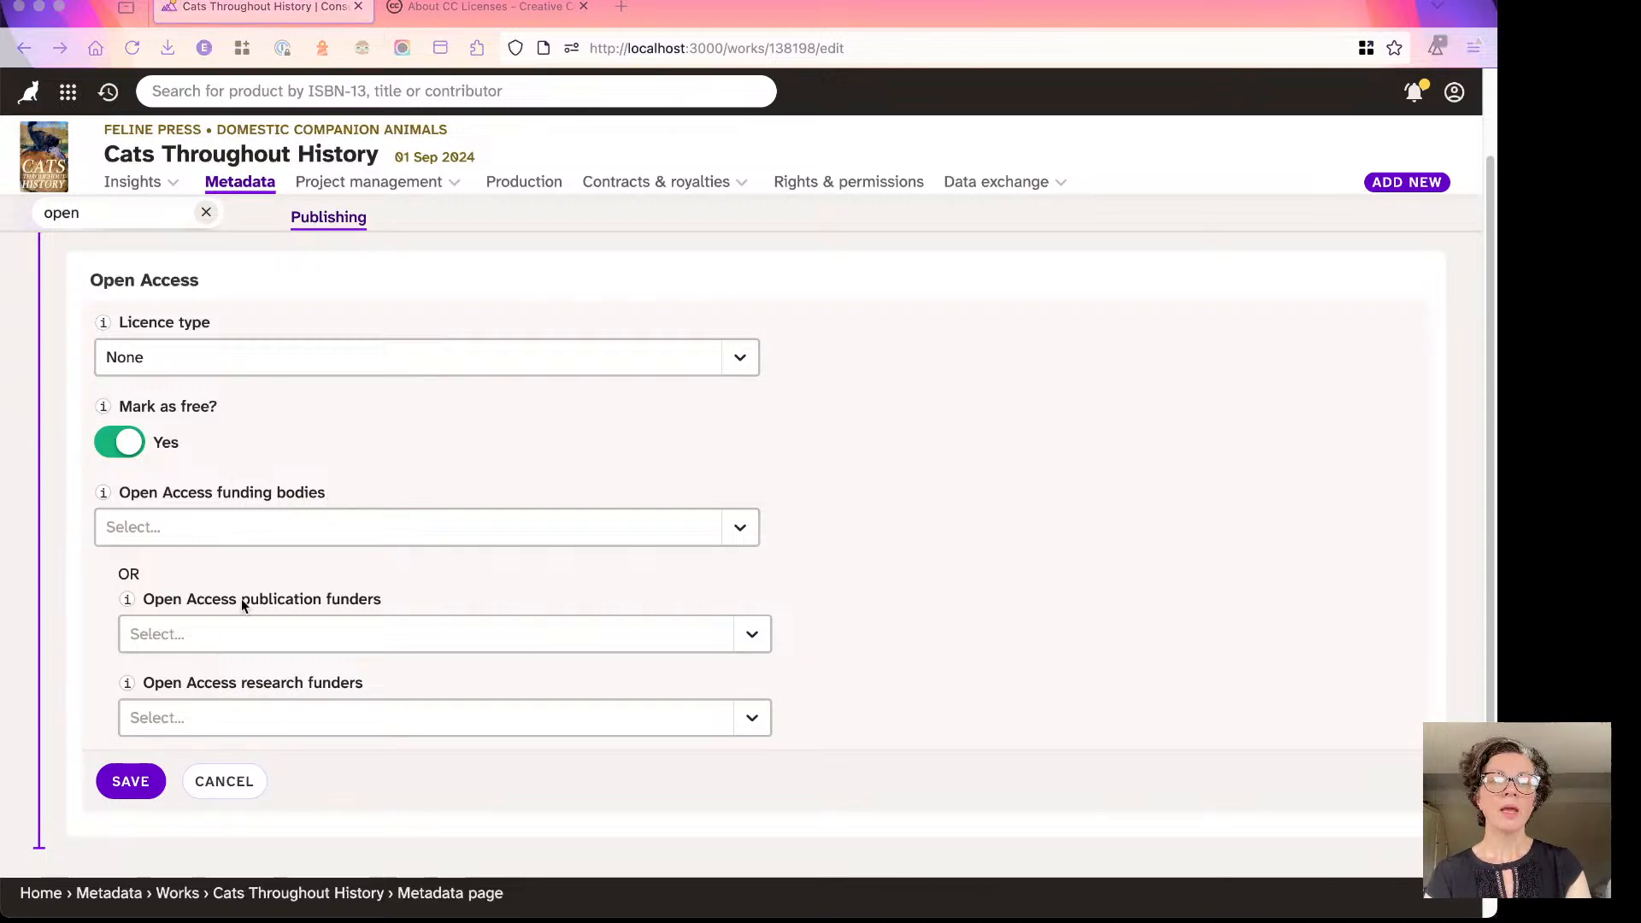
left_click(216, 782)
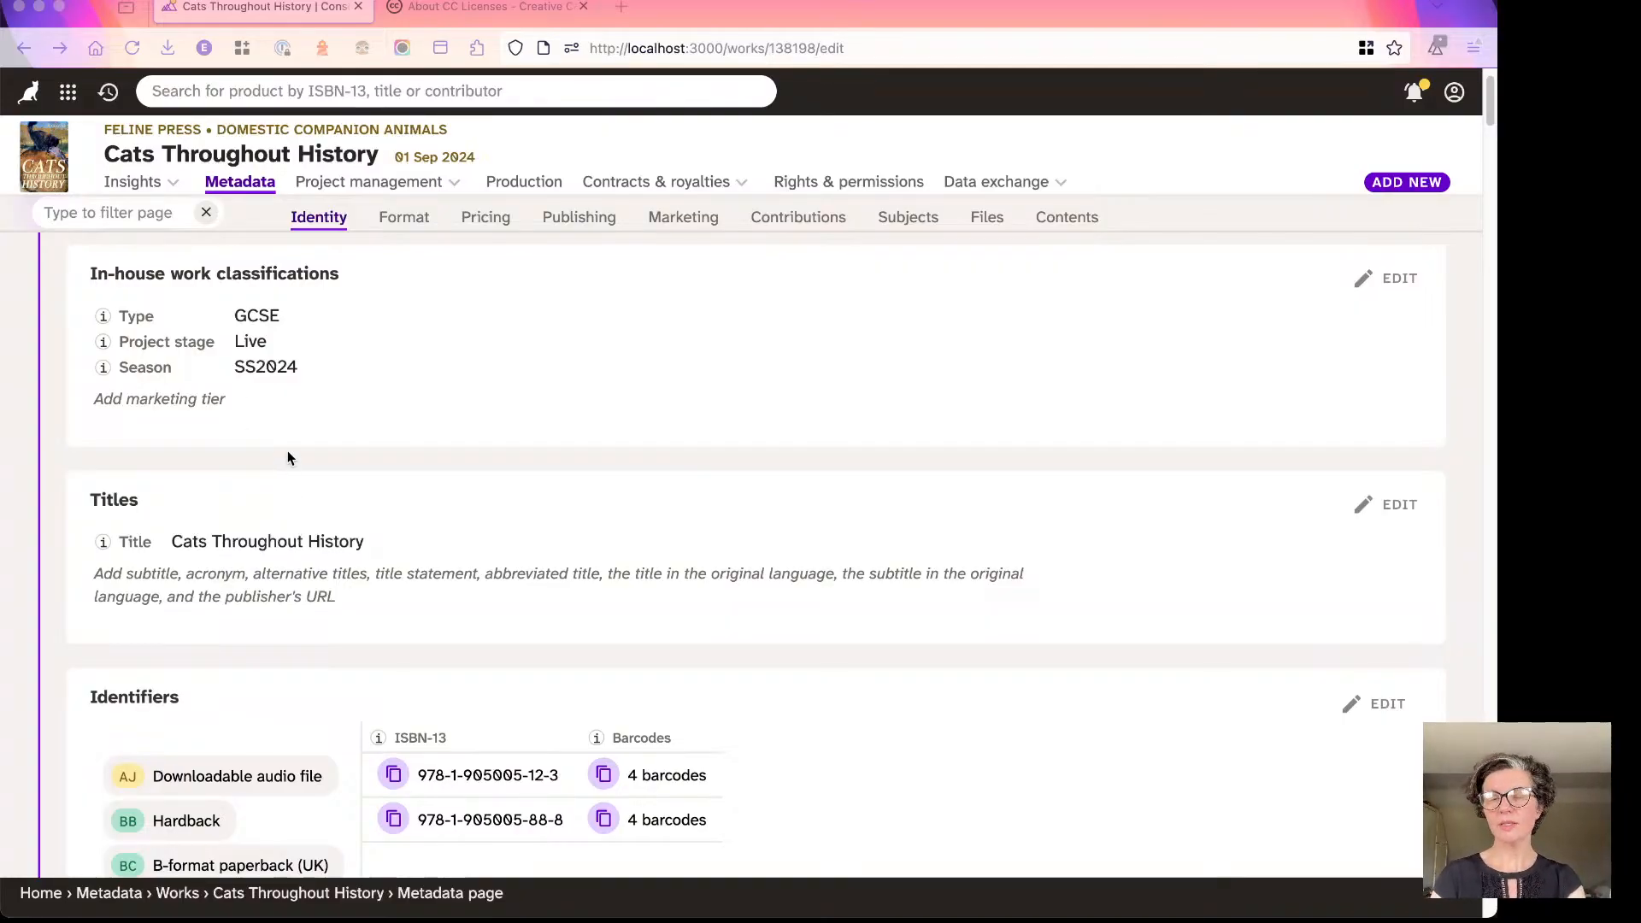
Switch to Keynote and advance to the Reporting spotlight slide about image fingerprint search.
key("super+Tab")
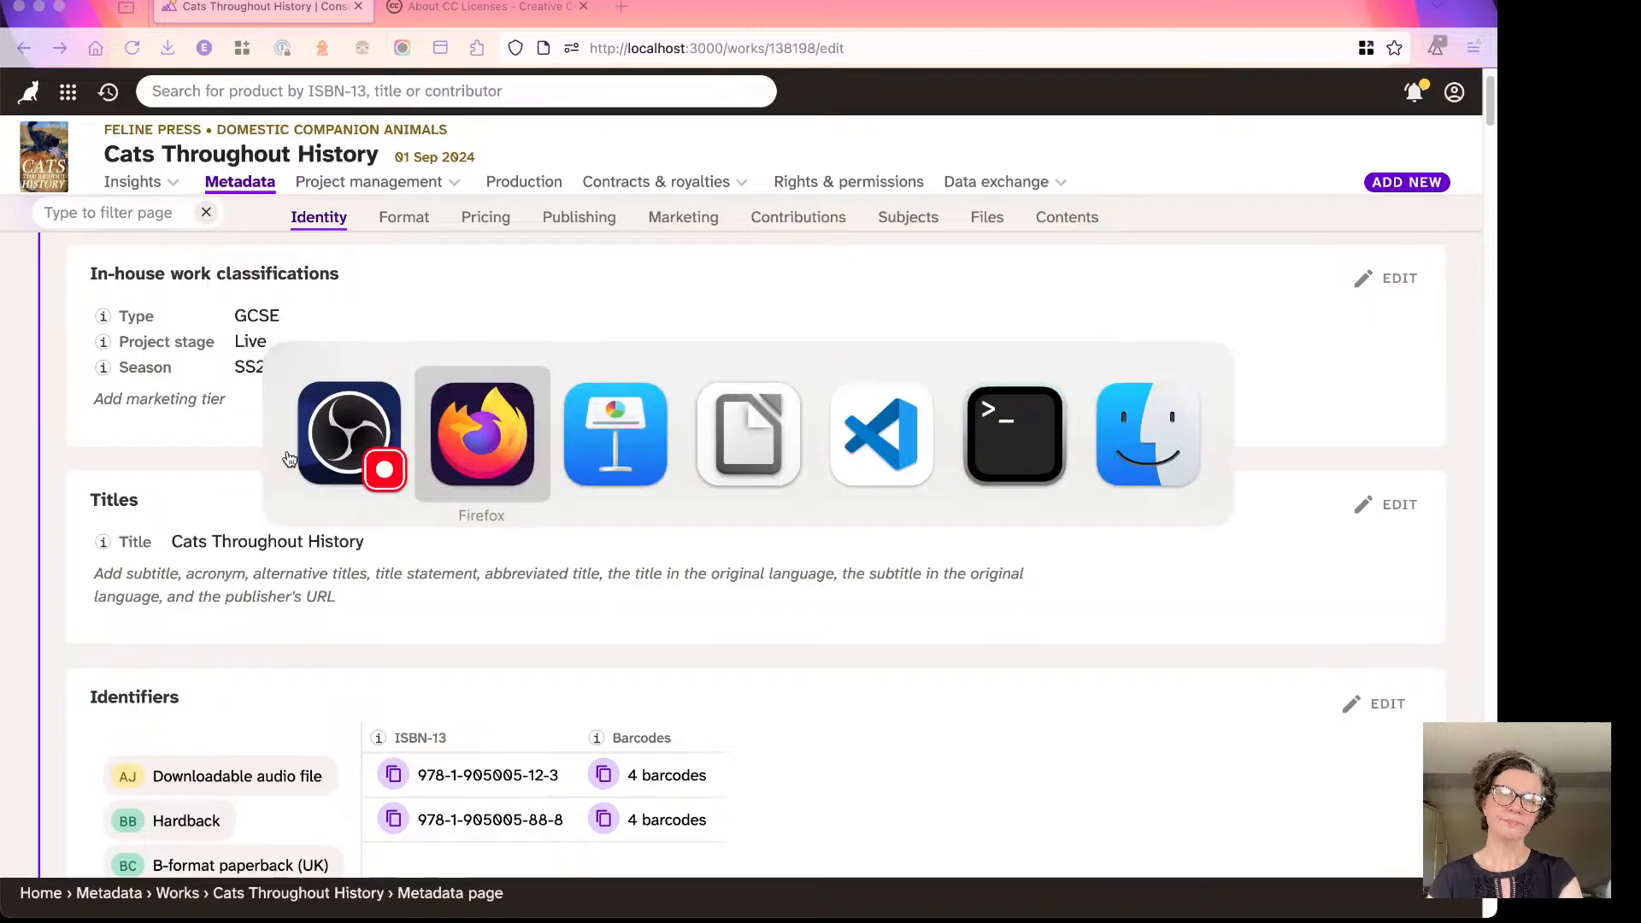
key("super+Tab")
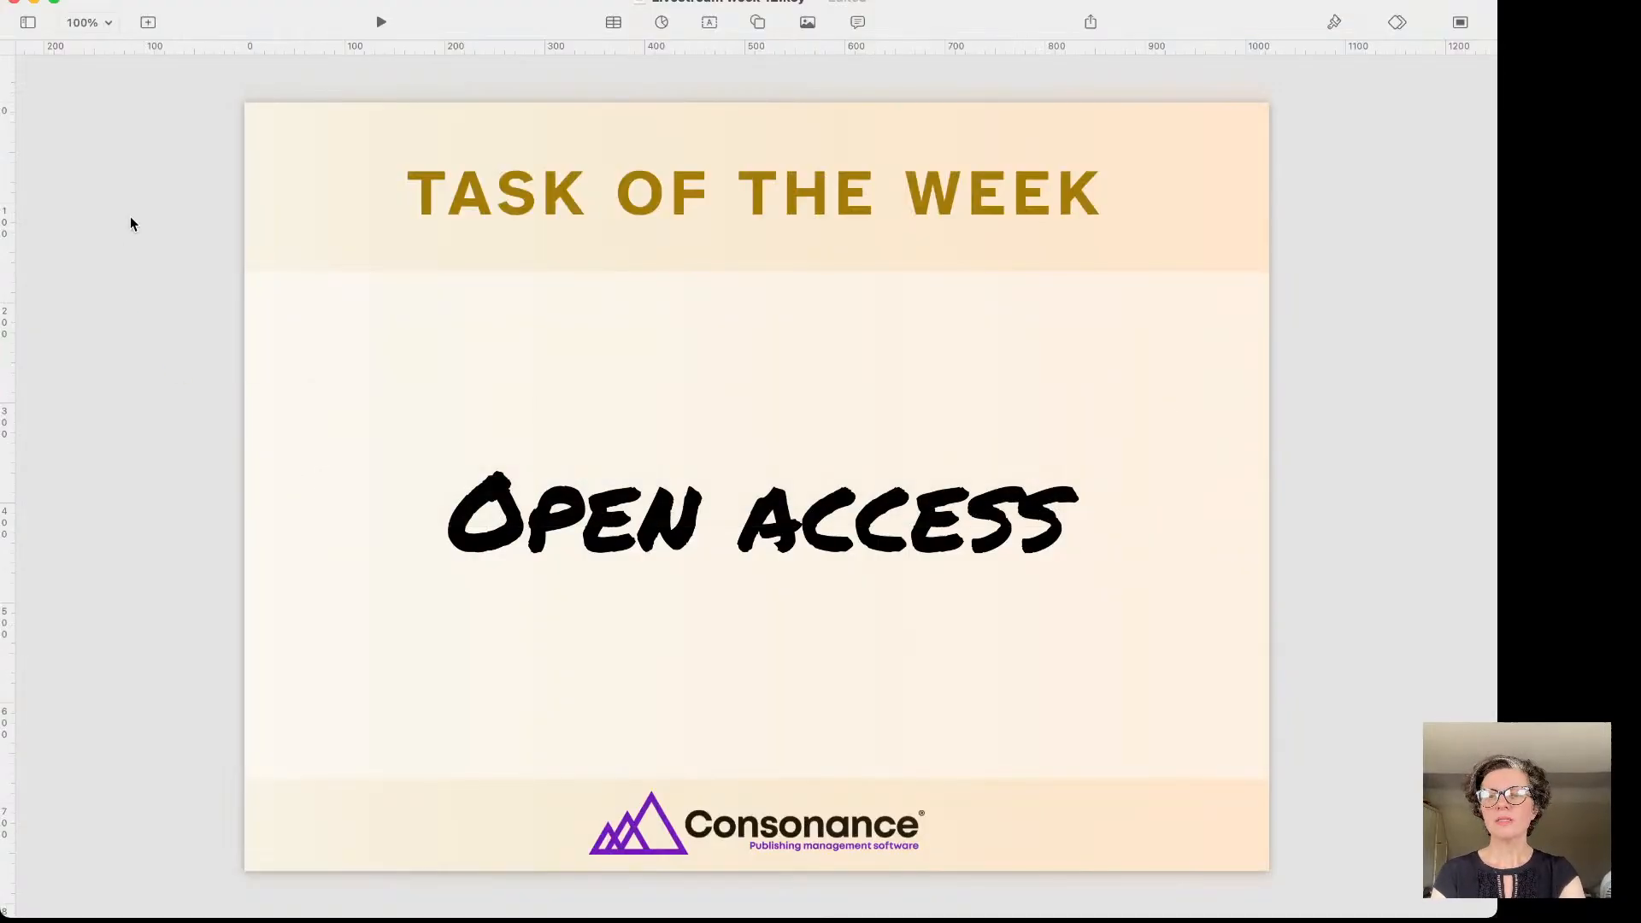
key("Down")
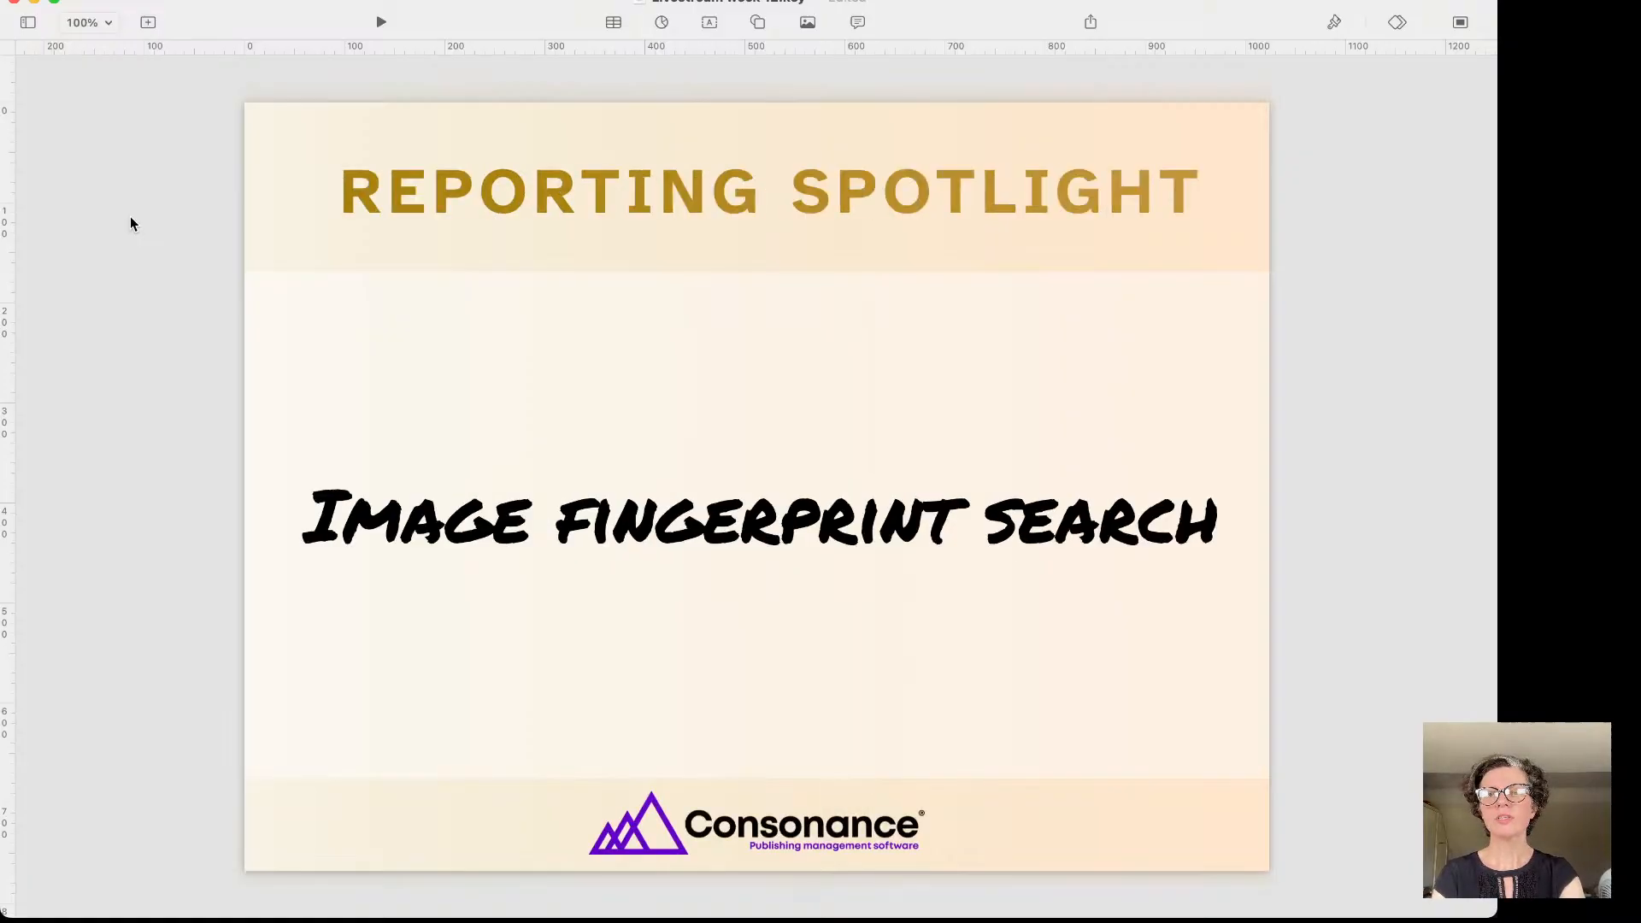
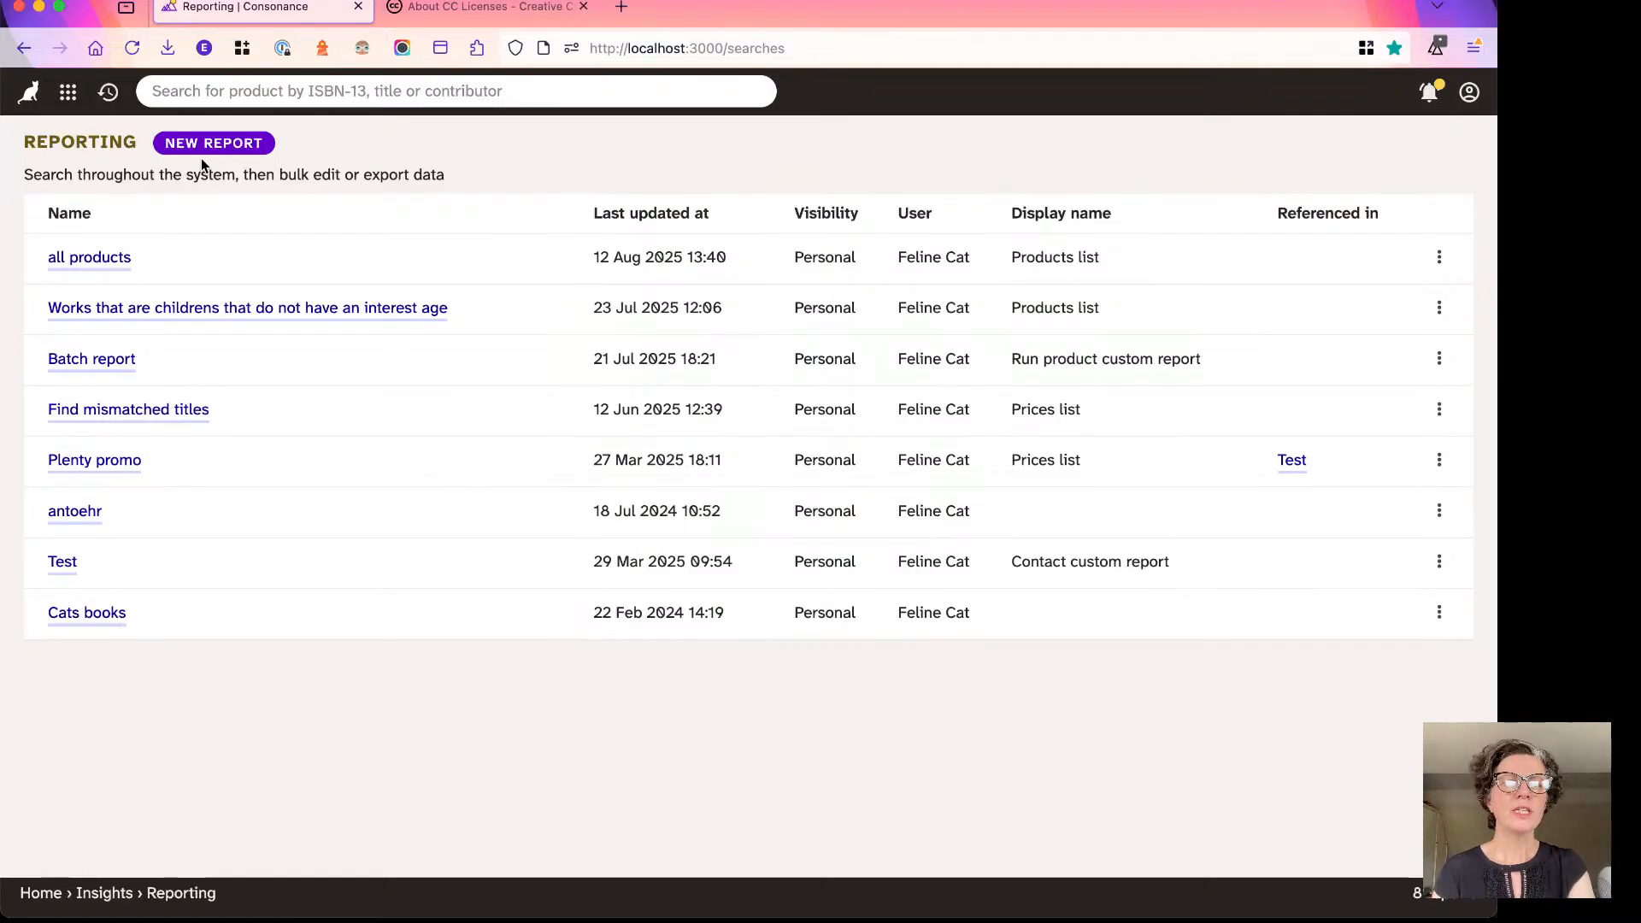
Create a new report and search for products whose title contains "a".
left_click(198, 157)
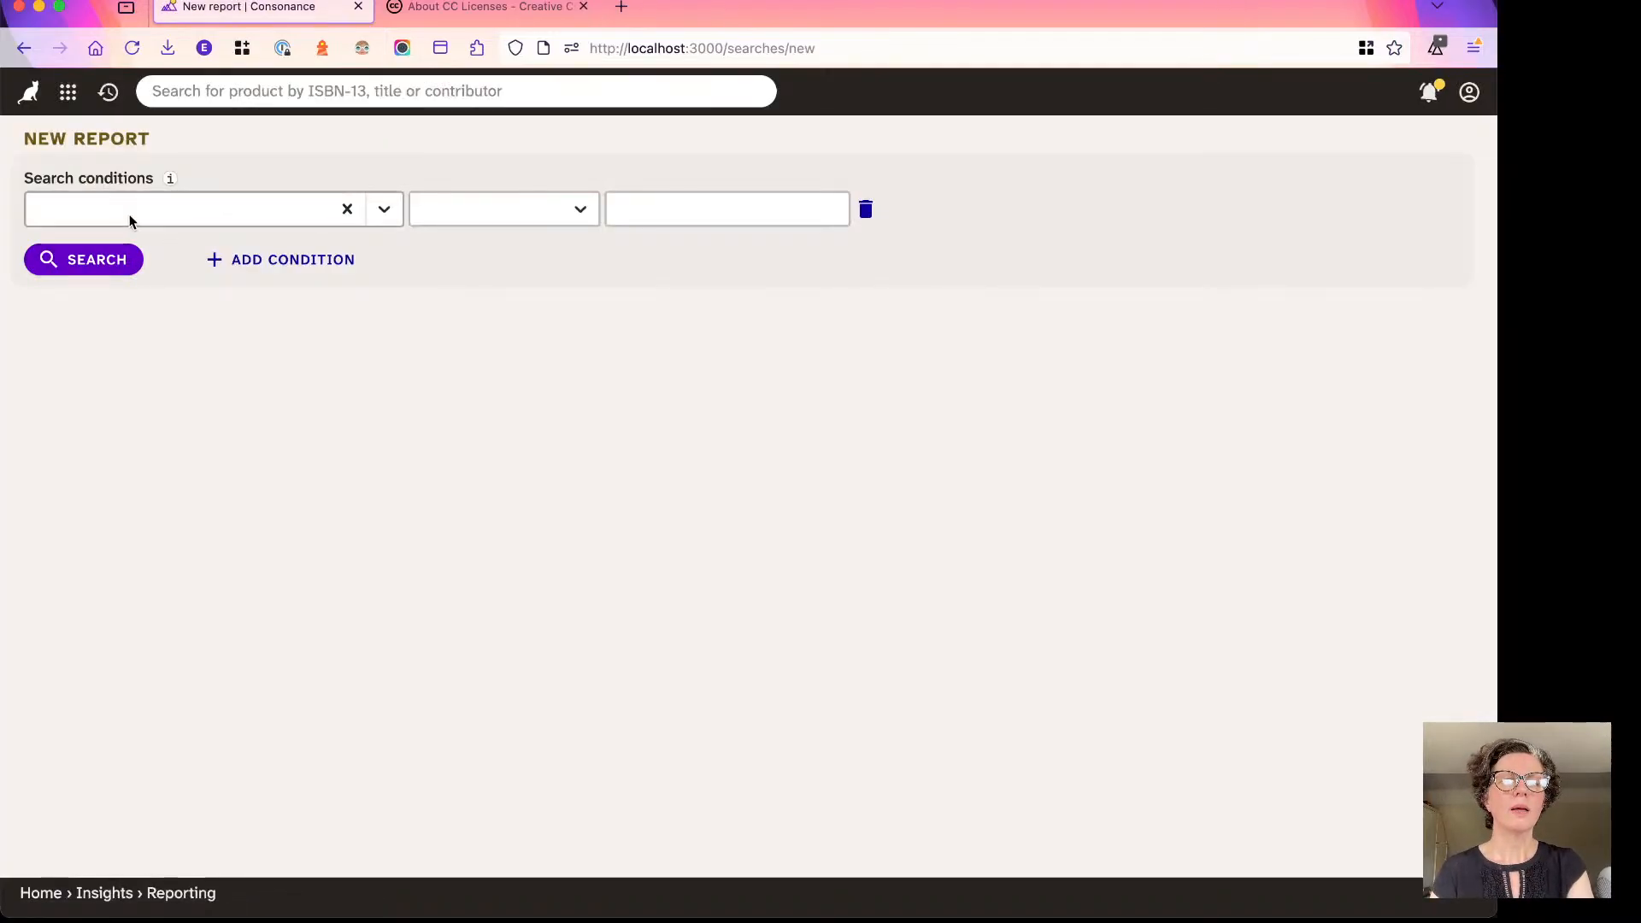
left_click(131, 220)
left_click(109, 257)
left_click(790, 200)
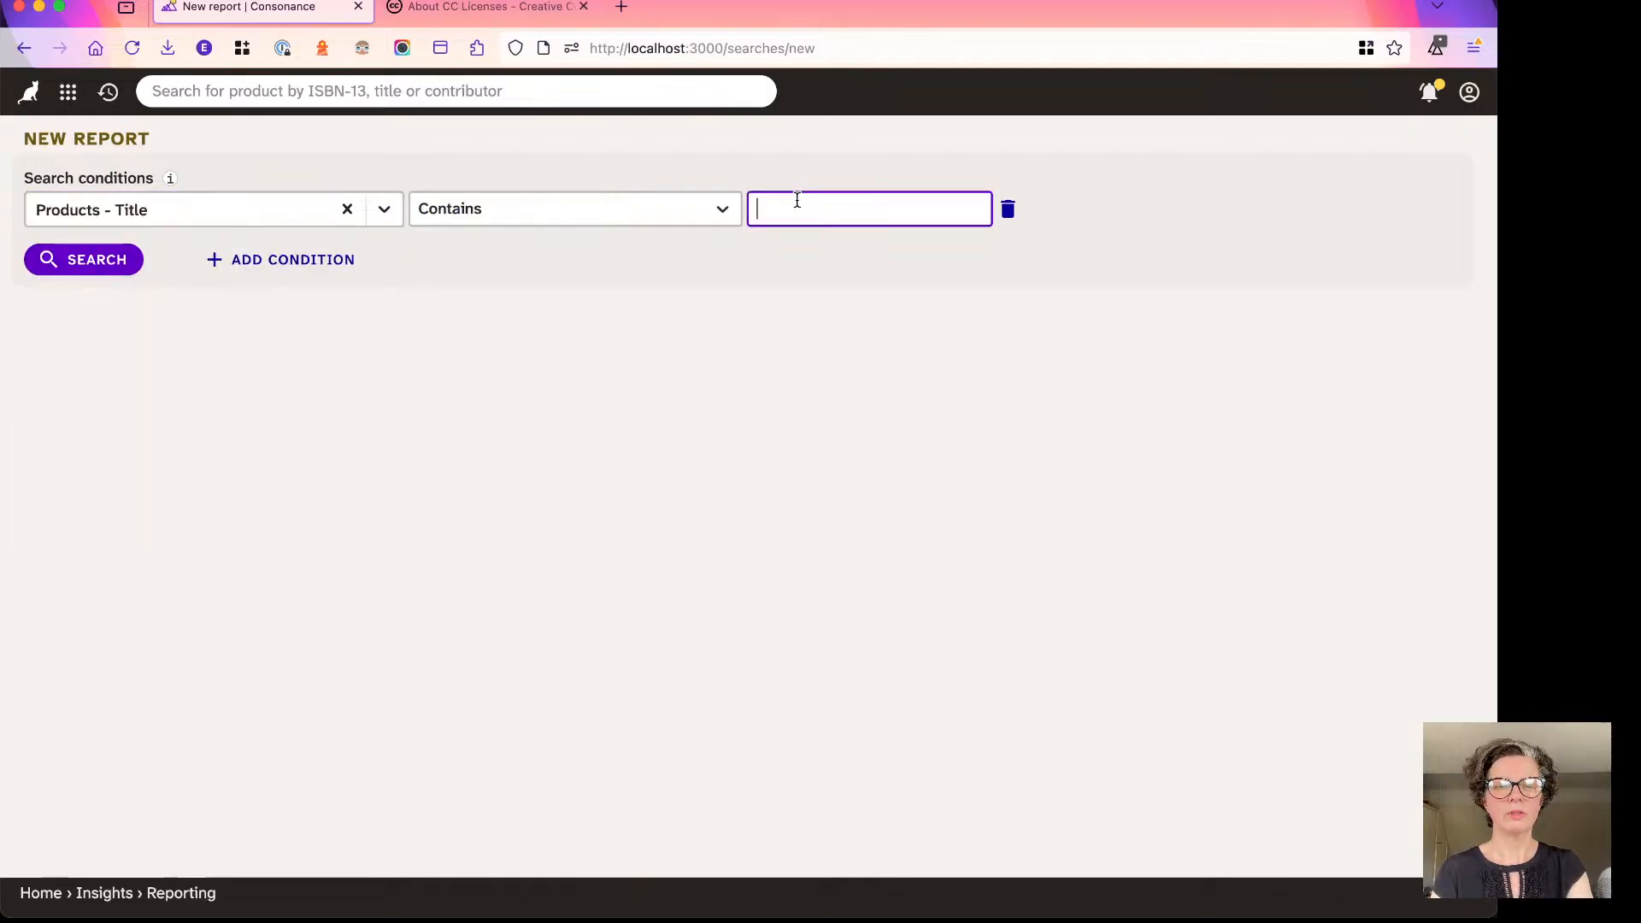
type("a")
left_click(112, 264)
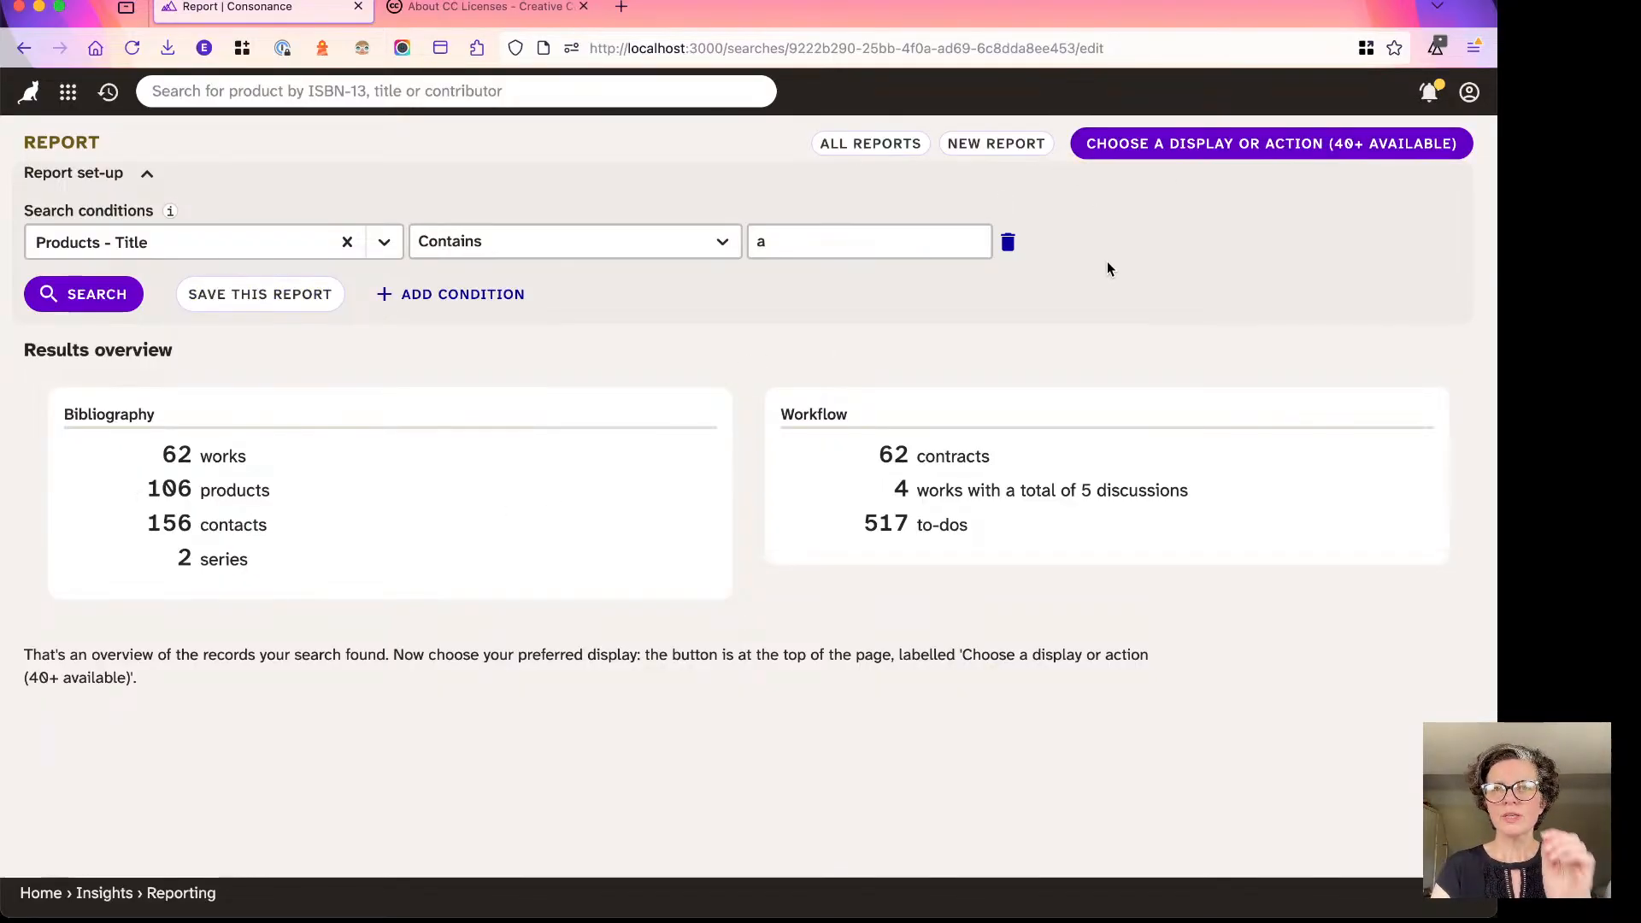
Display the search results as the Artwork files metadata list and read its note about files being attached to products.
left_click(1146, 158)
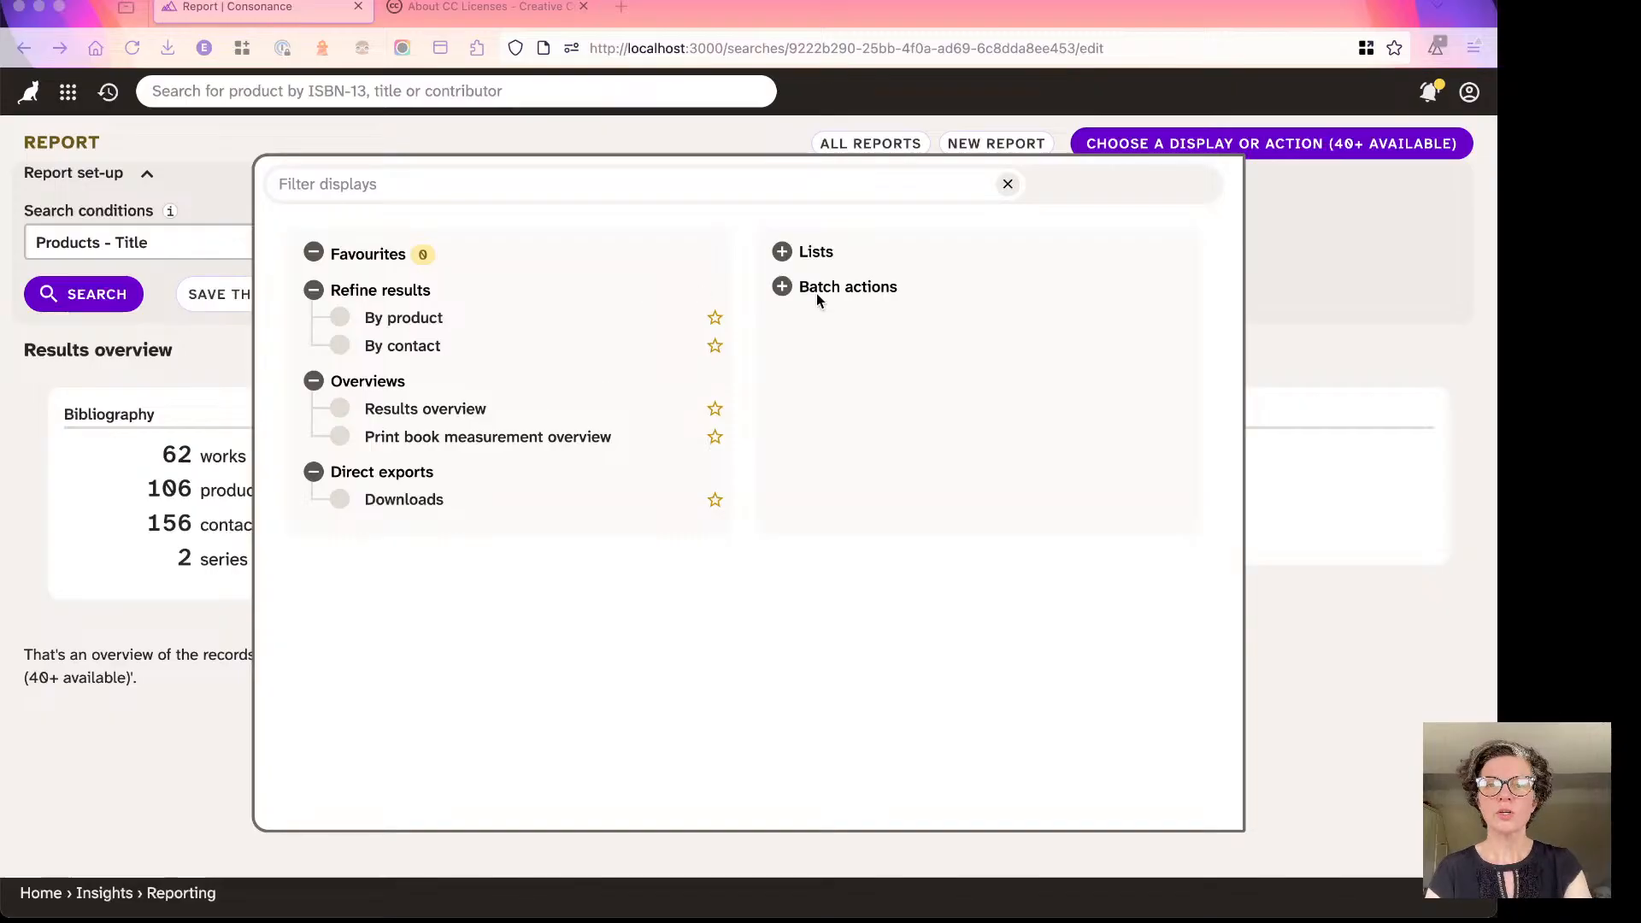
left_click(814, 254)
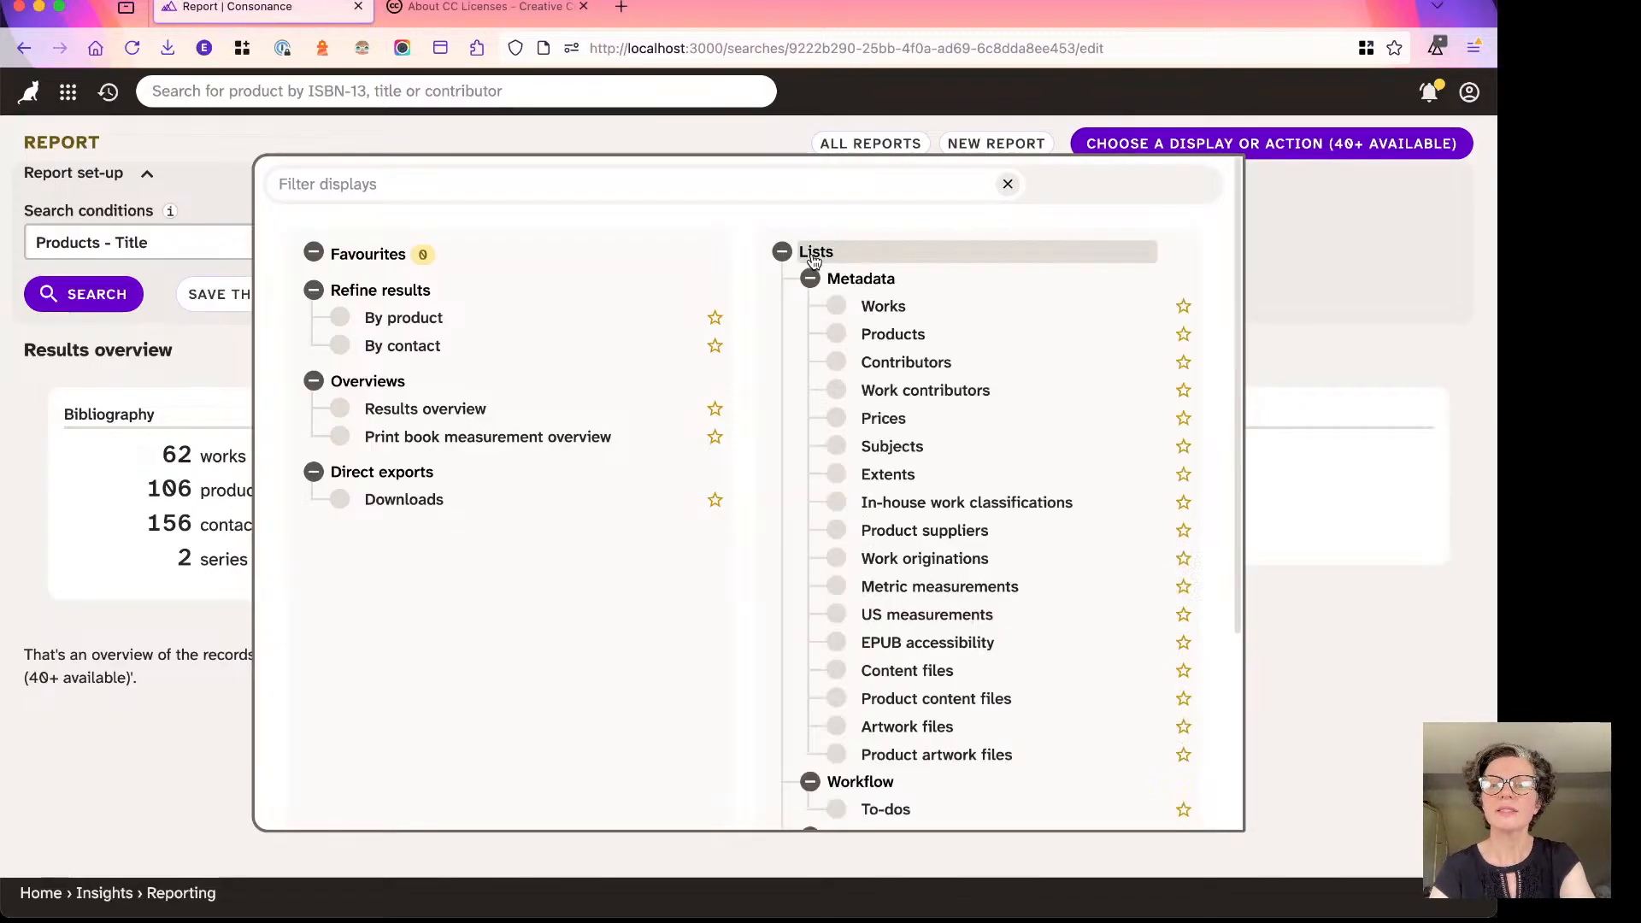
left_click(894, 733)
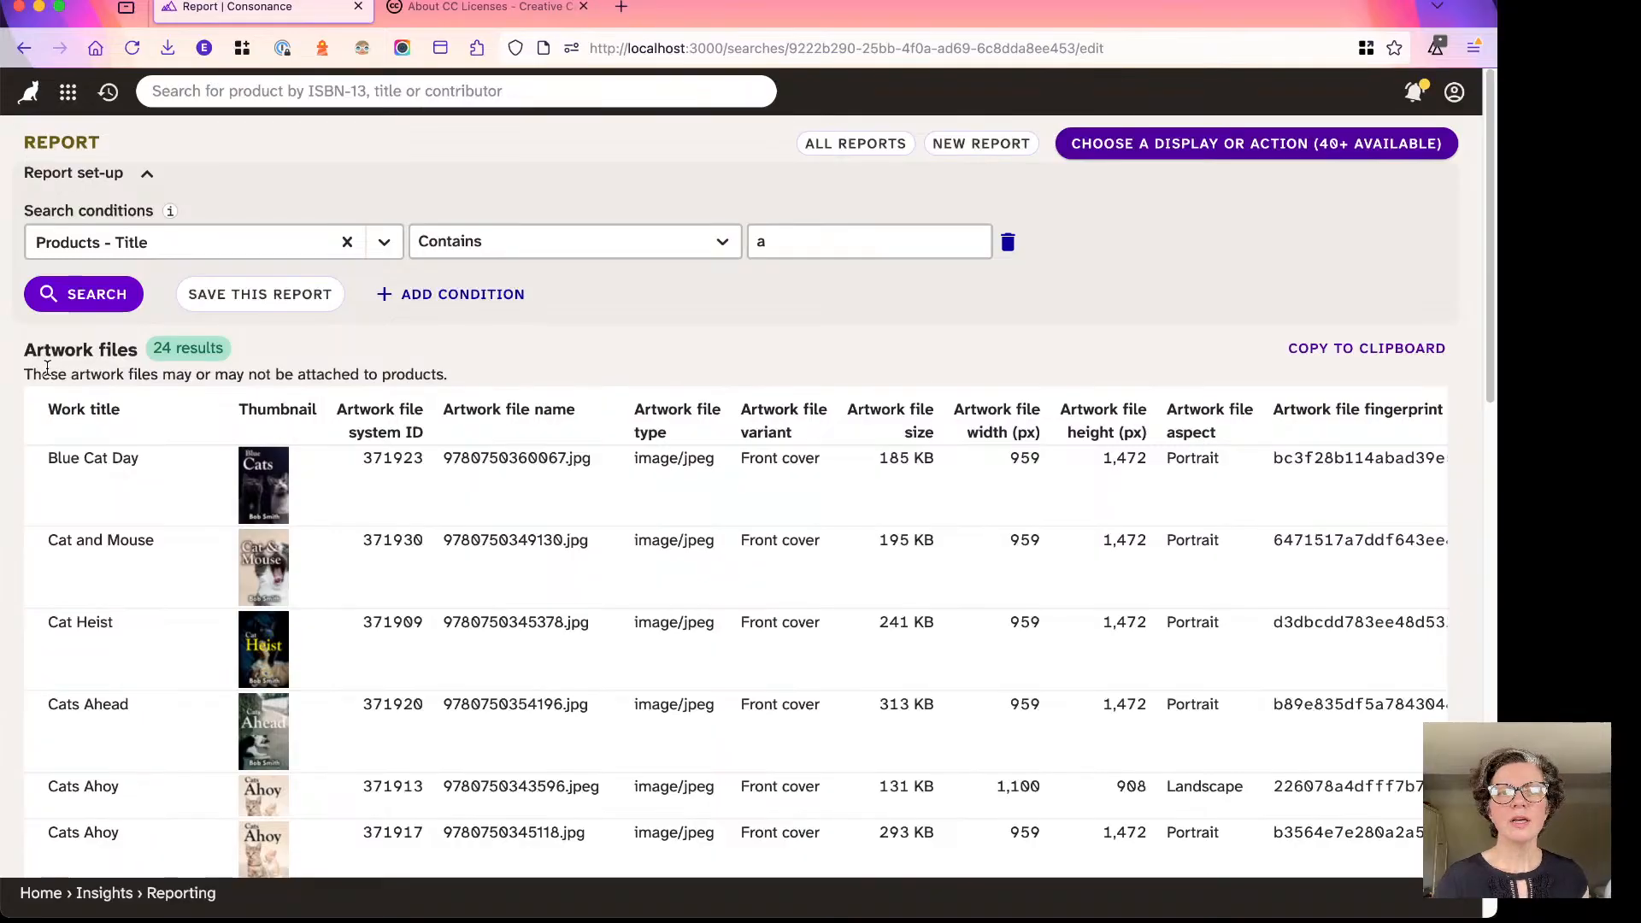
left_click_drag(50, 373, 402, 374)
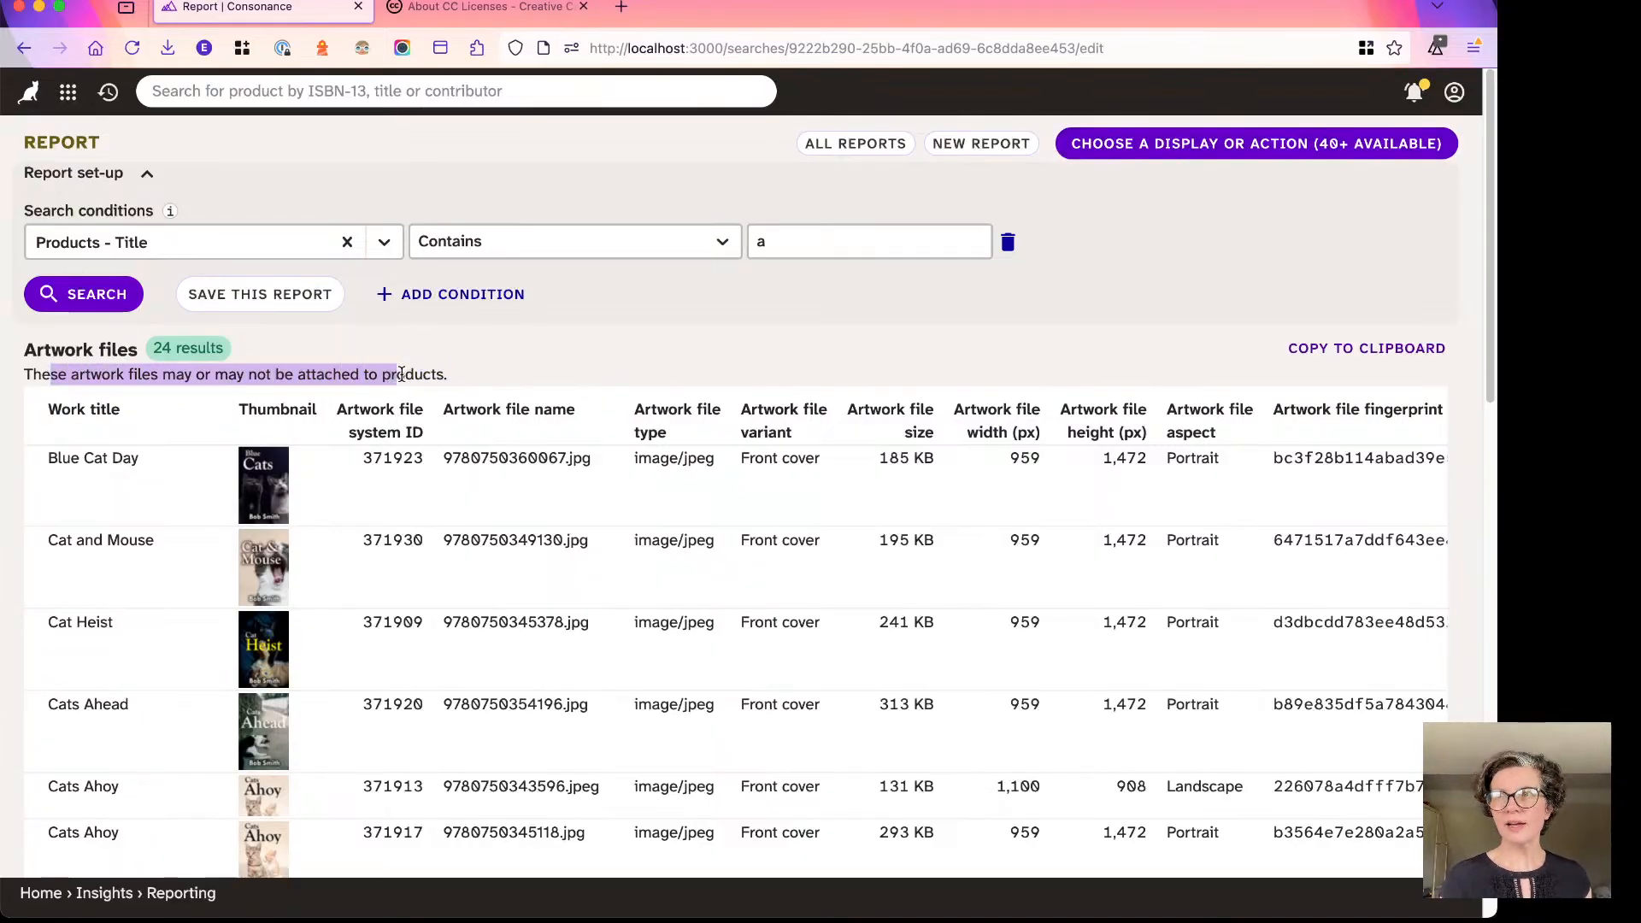
left_click(401, 374)
Change the report display to the Product artwork files metadata list.
left_click(1172, 152)
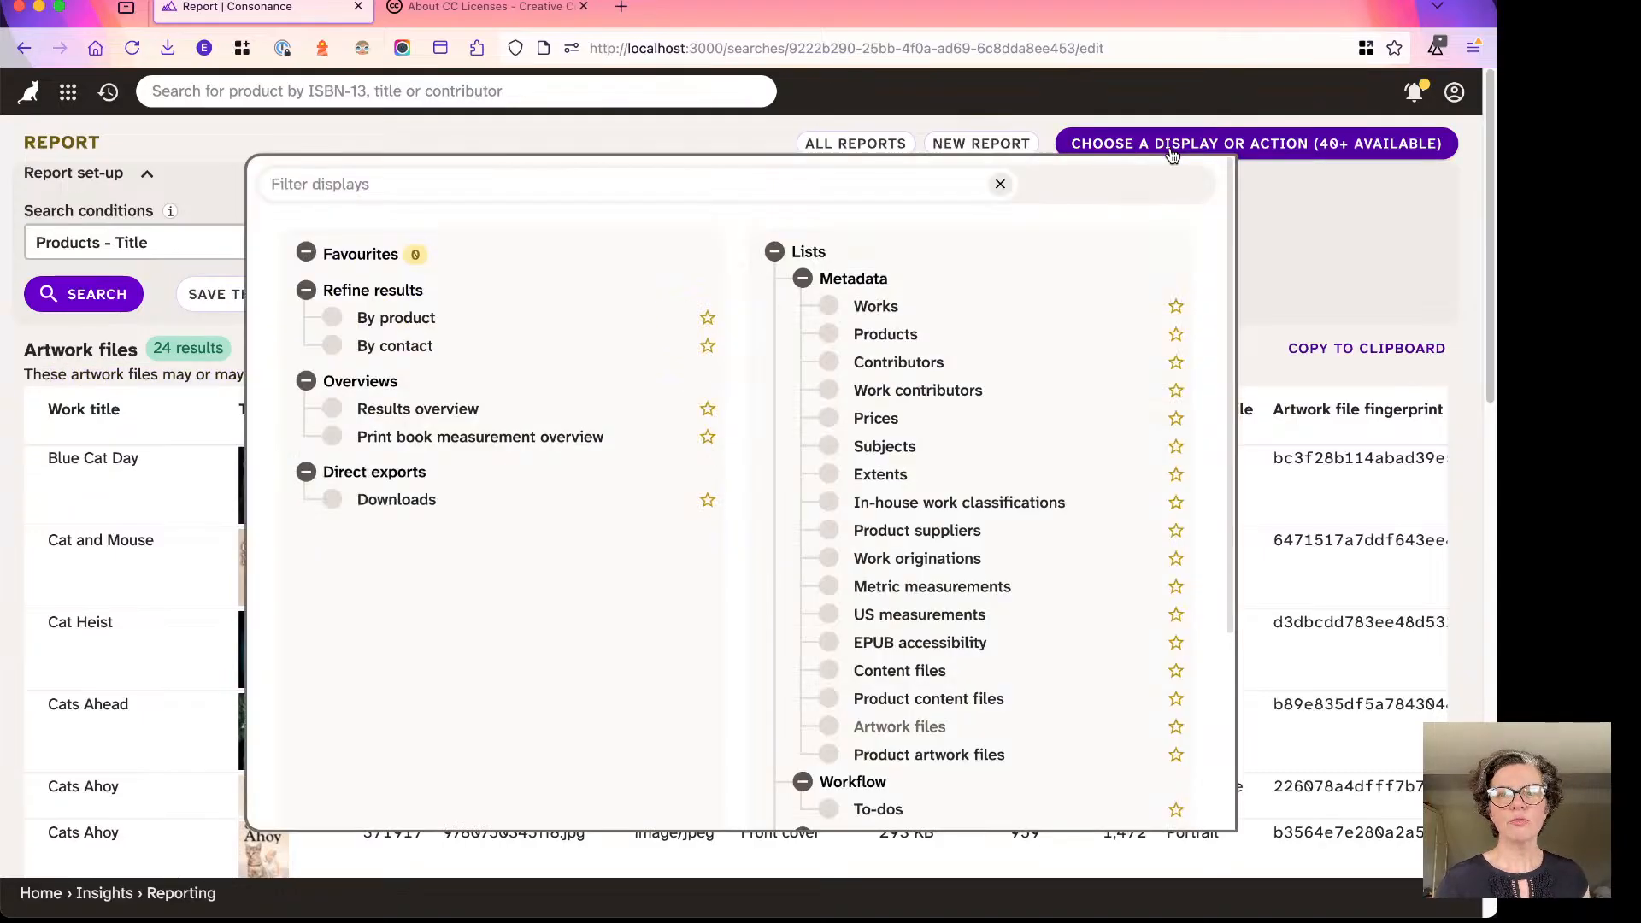
left_click(872, 759)
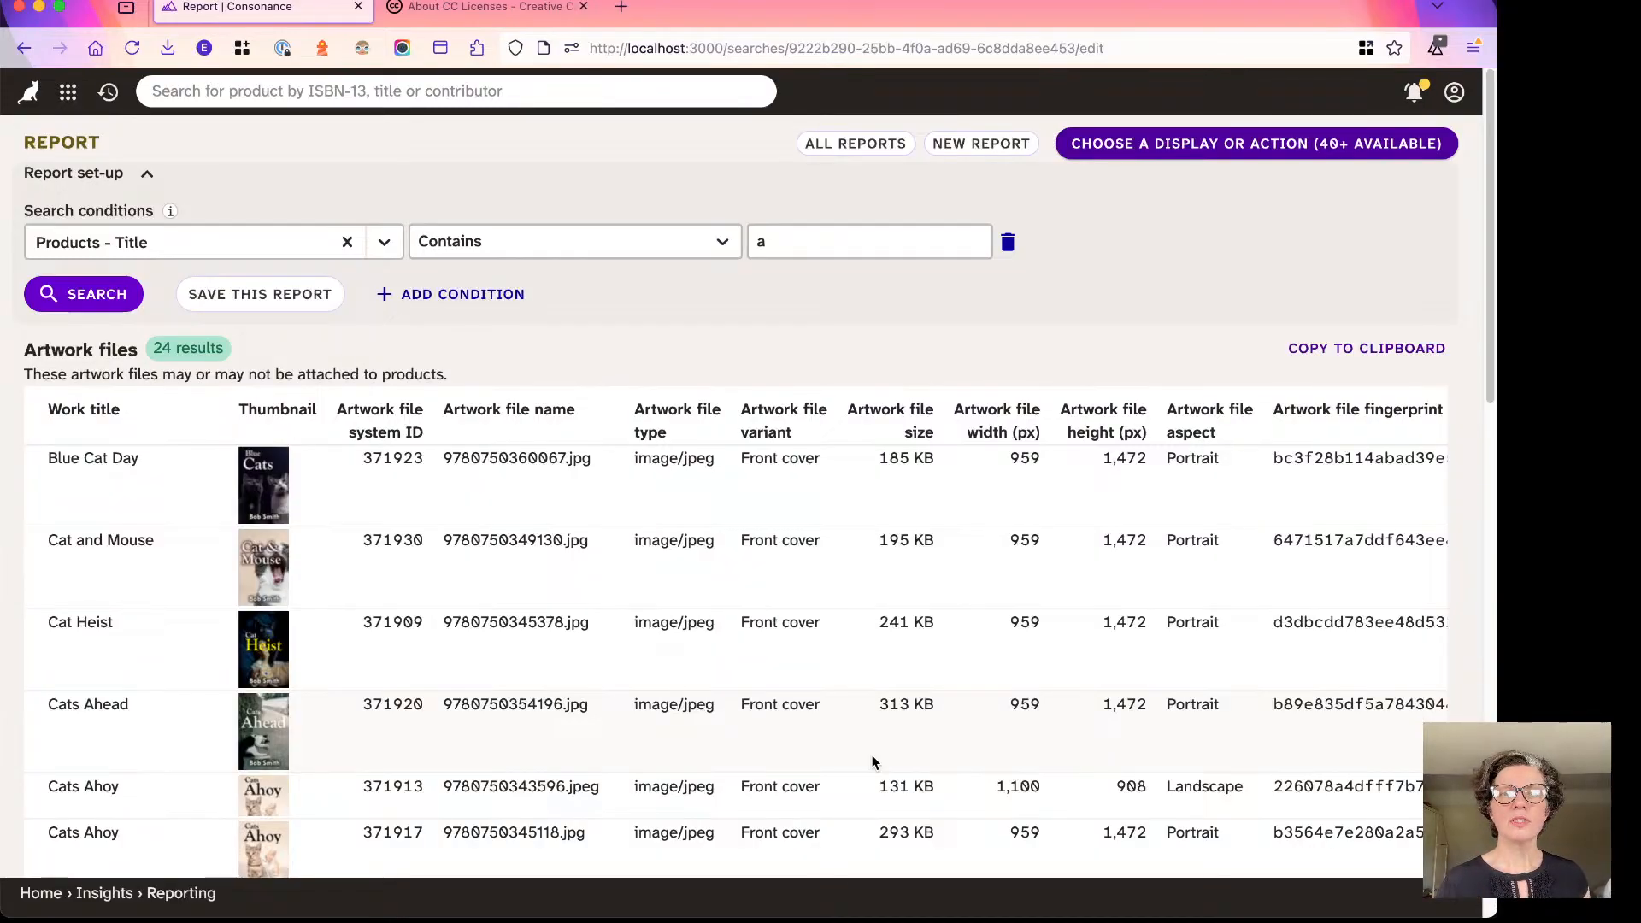
left_click(1189, 139)
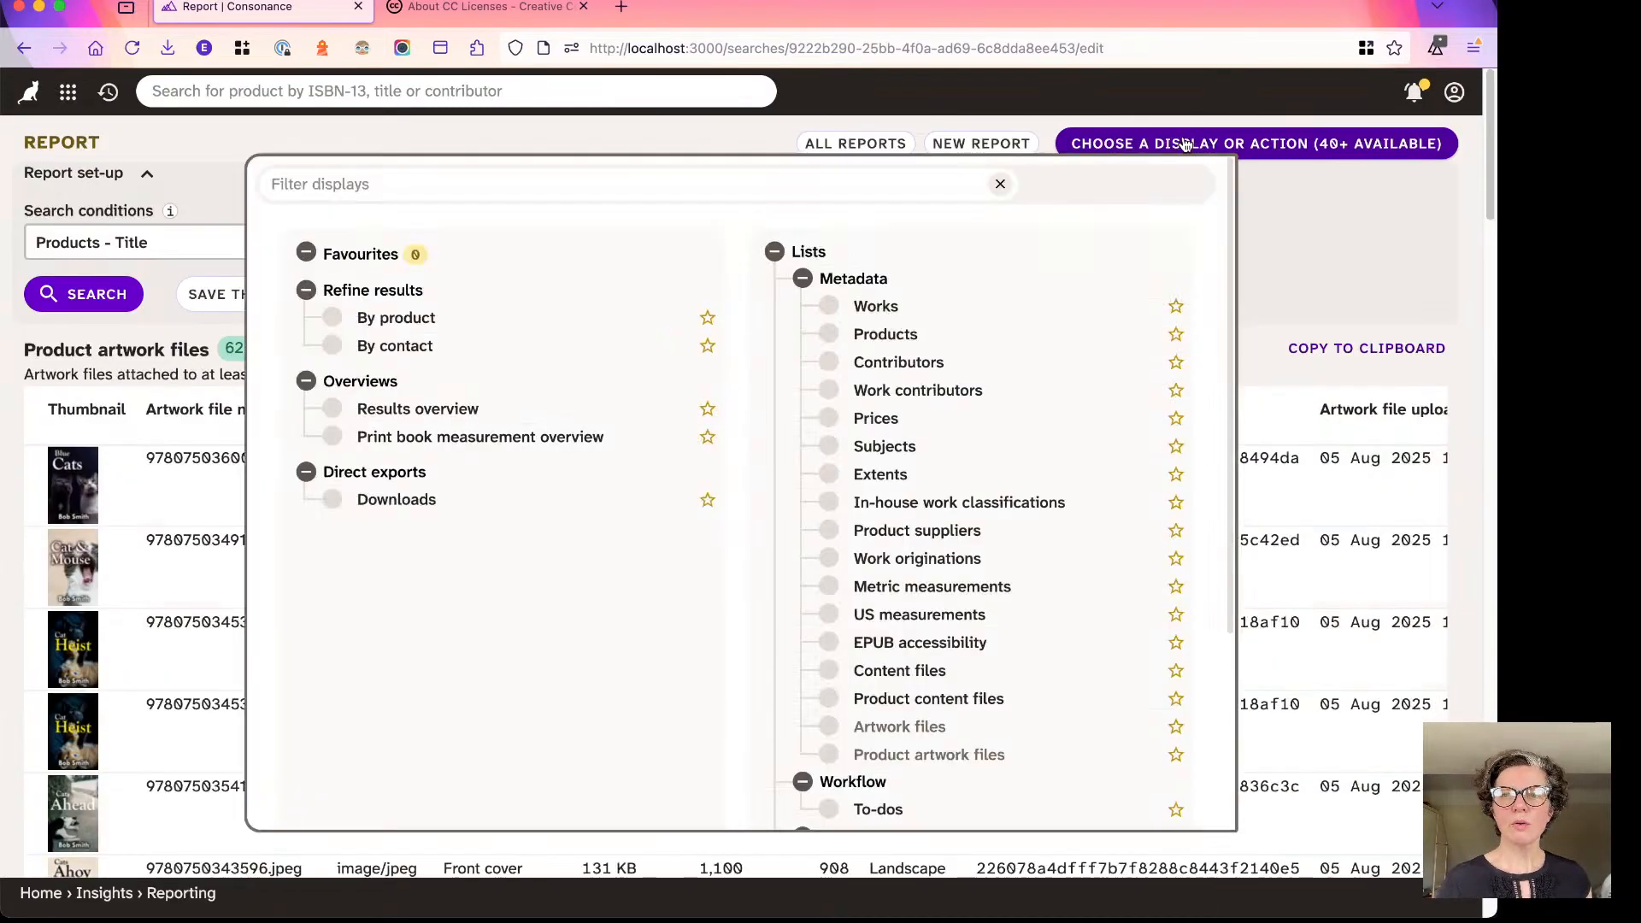
left_click(1265, 201)
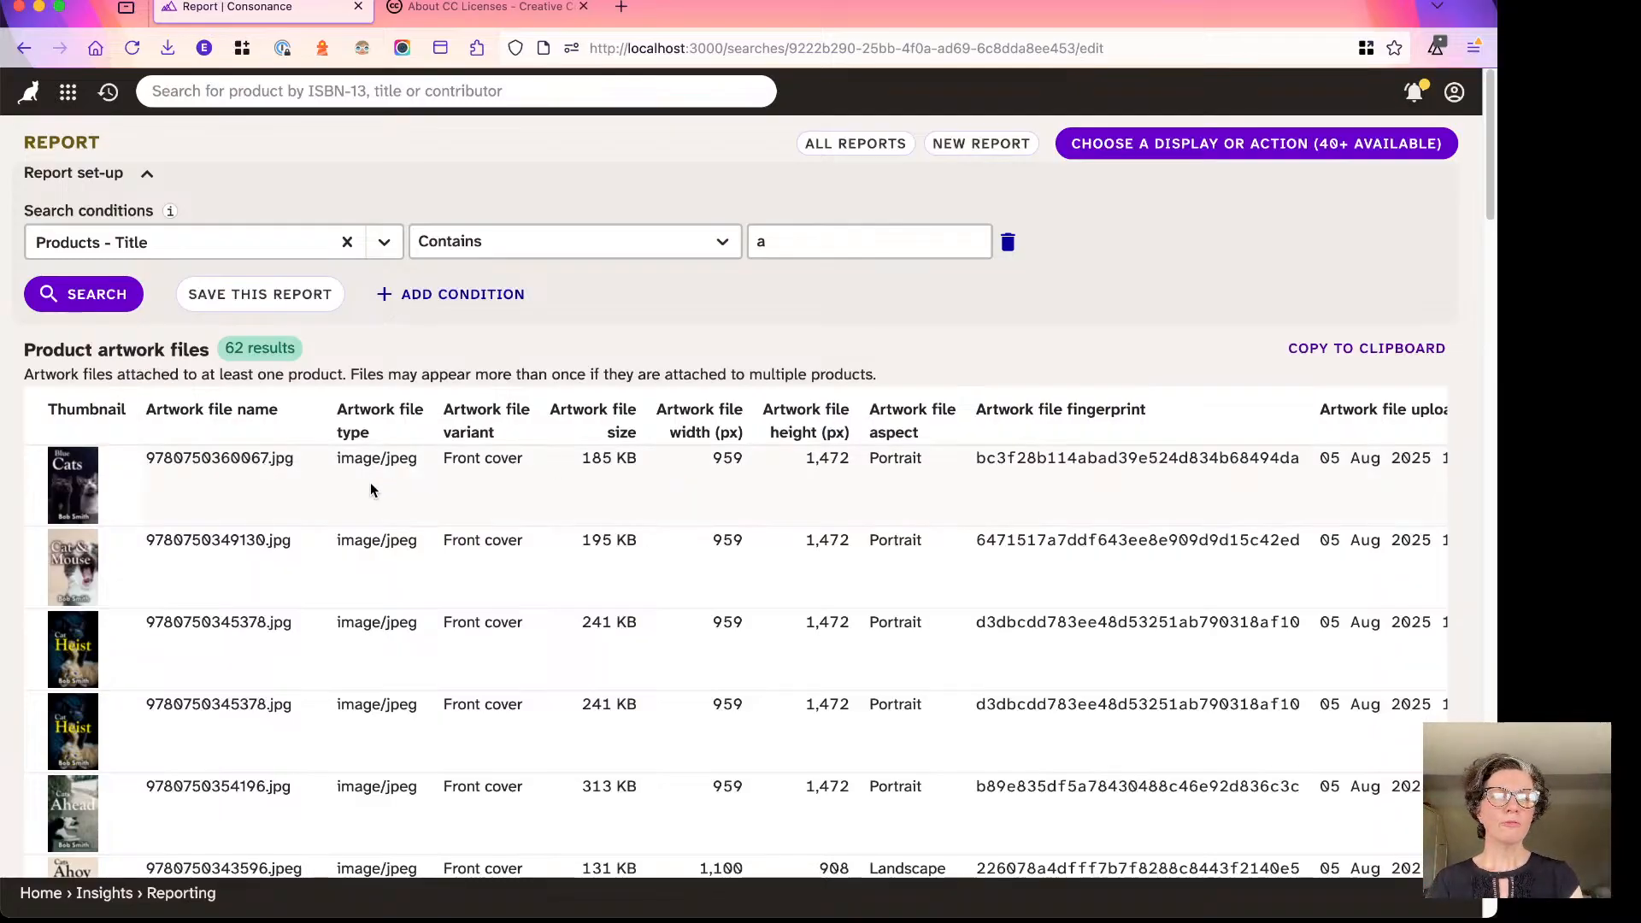
Look over the product artwork rows and copy the artwork file fingerprint of 9780750360067.jpg.
scroll(94, 457, "up", 10)
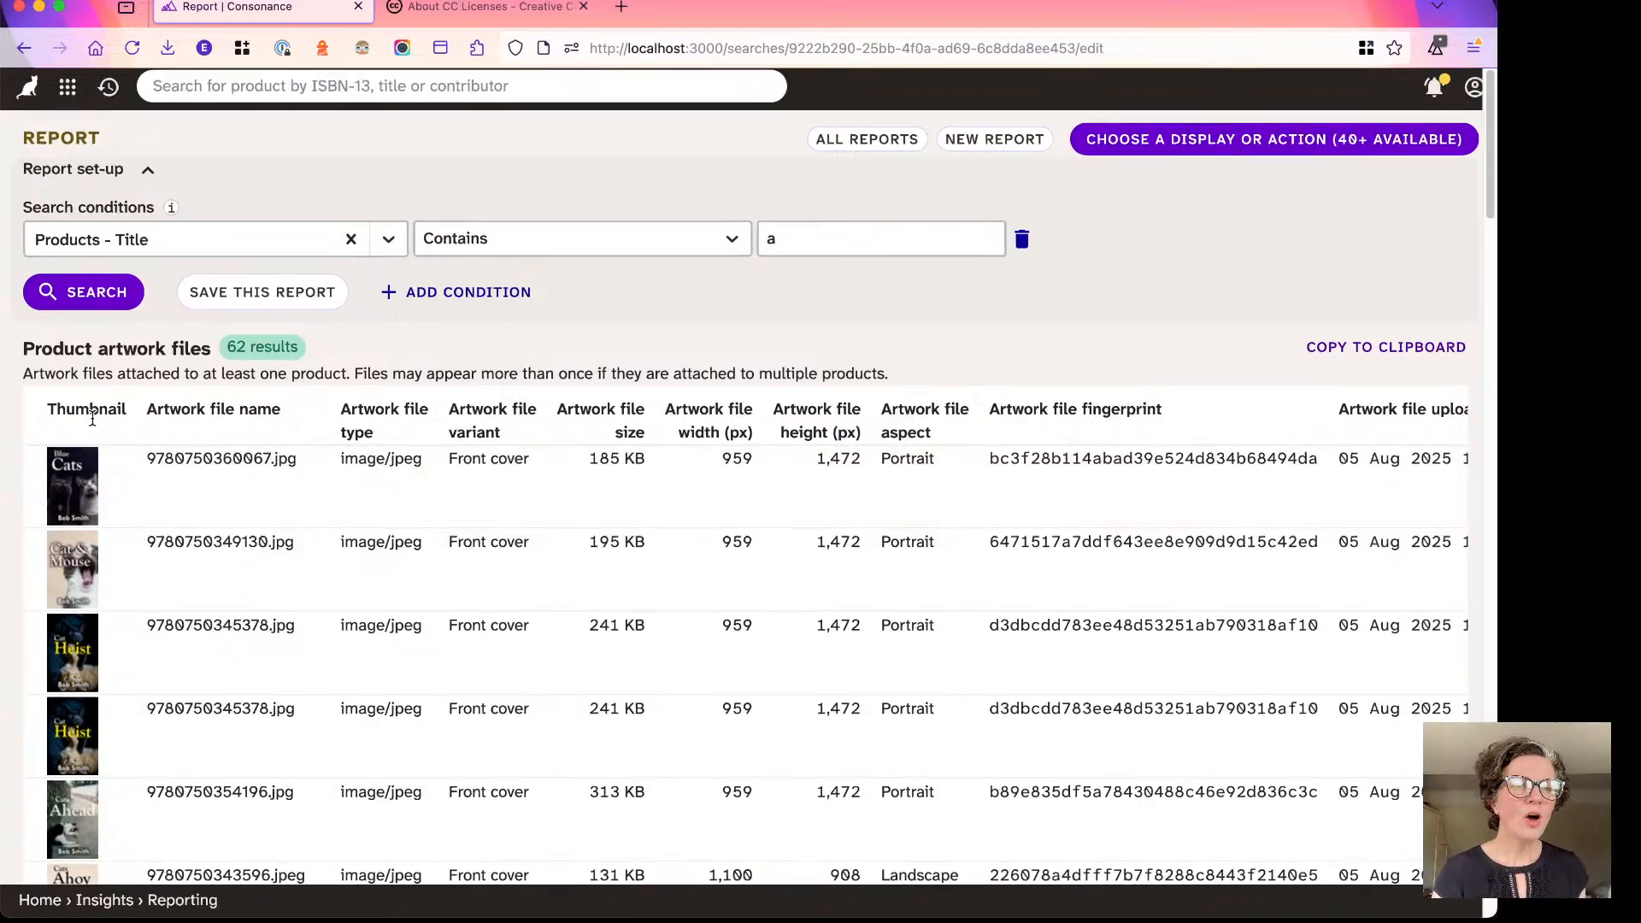
scroll(93, 427, "down", 3)
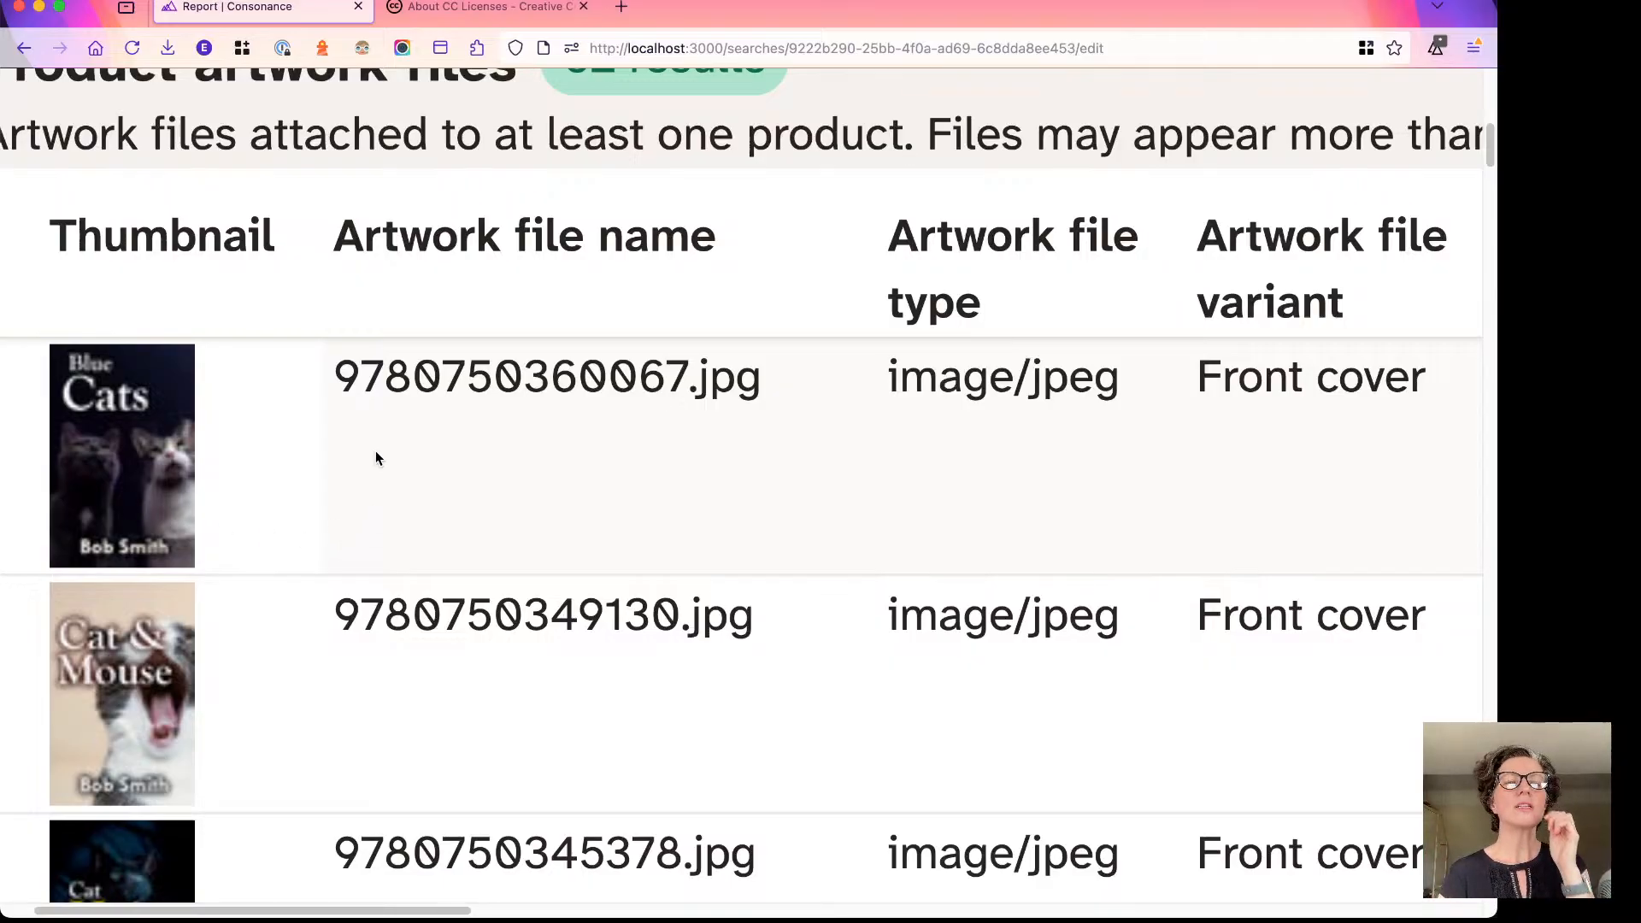
key("super+0")
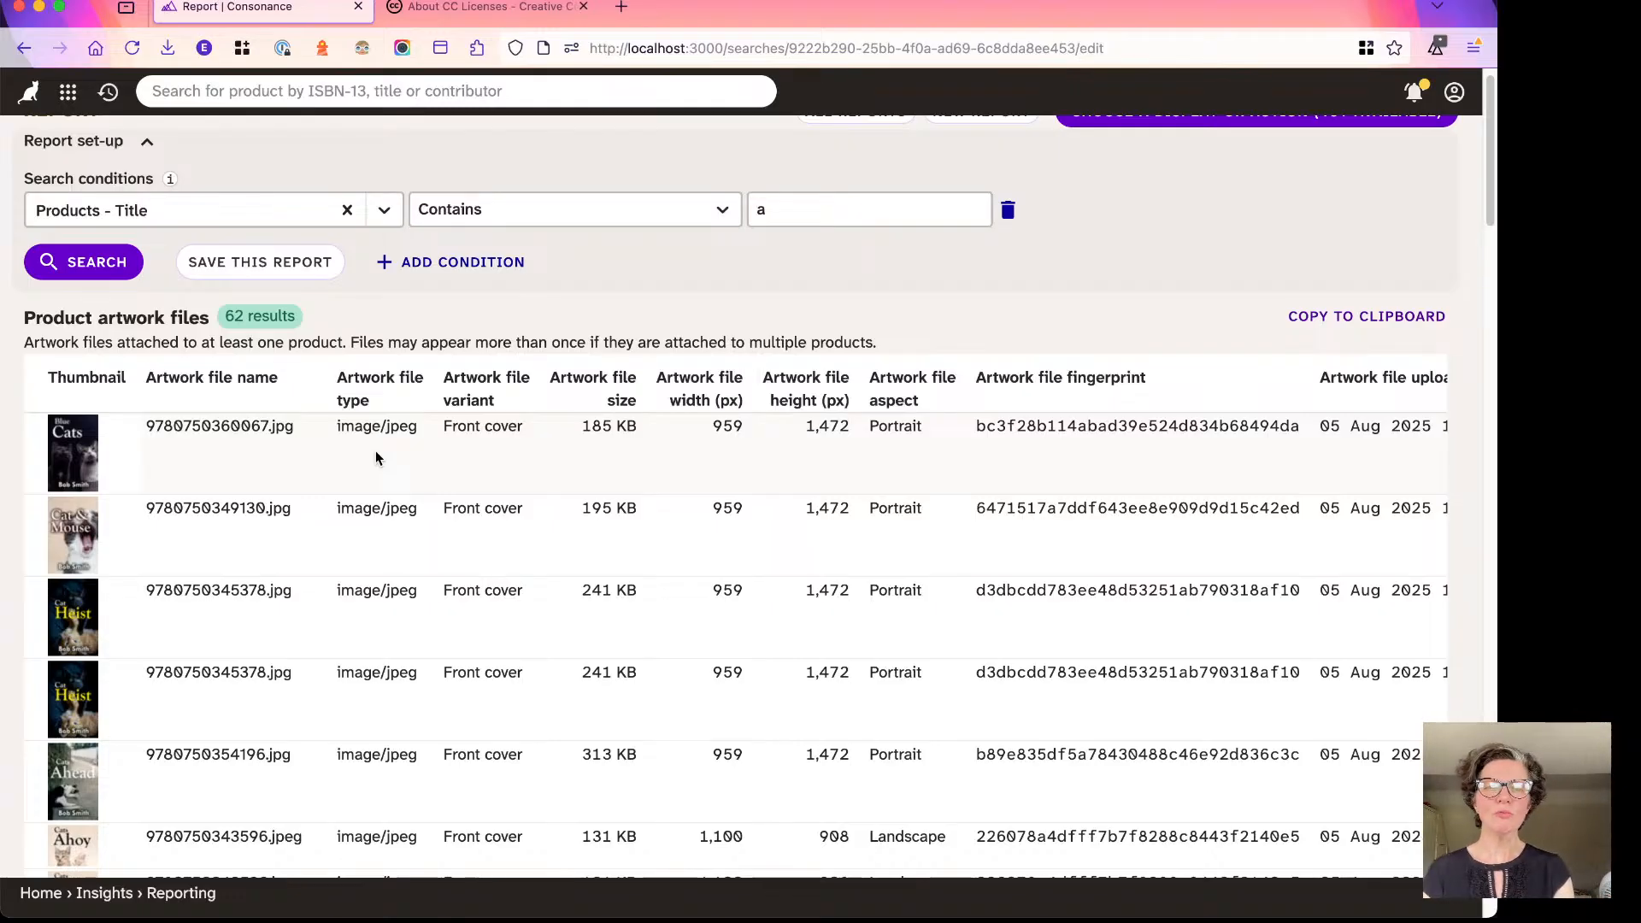
scroll(388, 436, "up", 1)
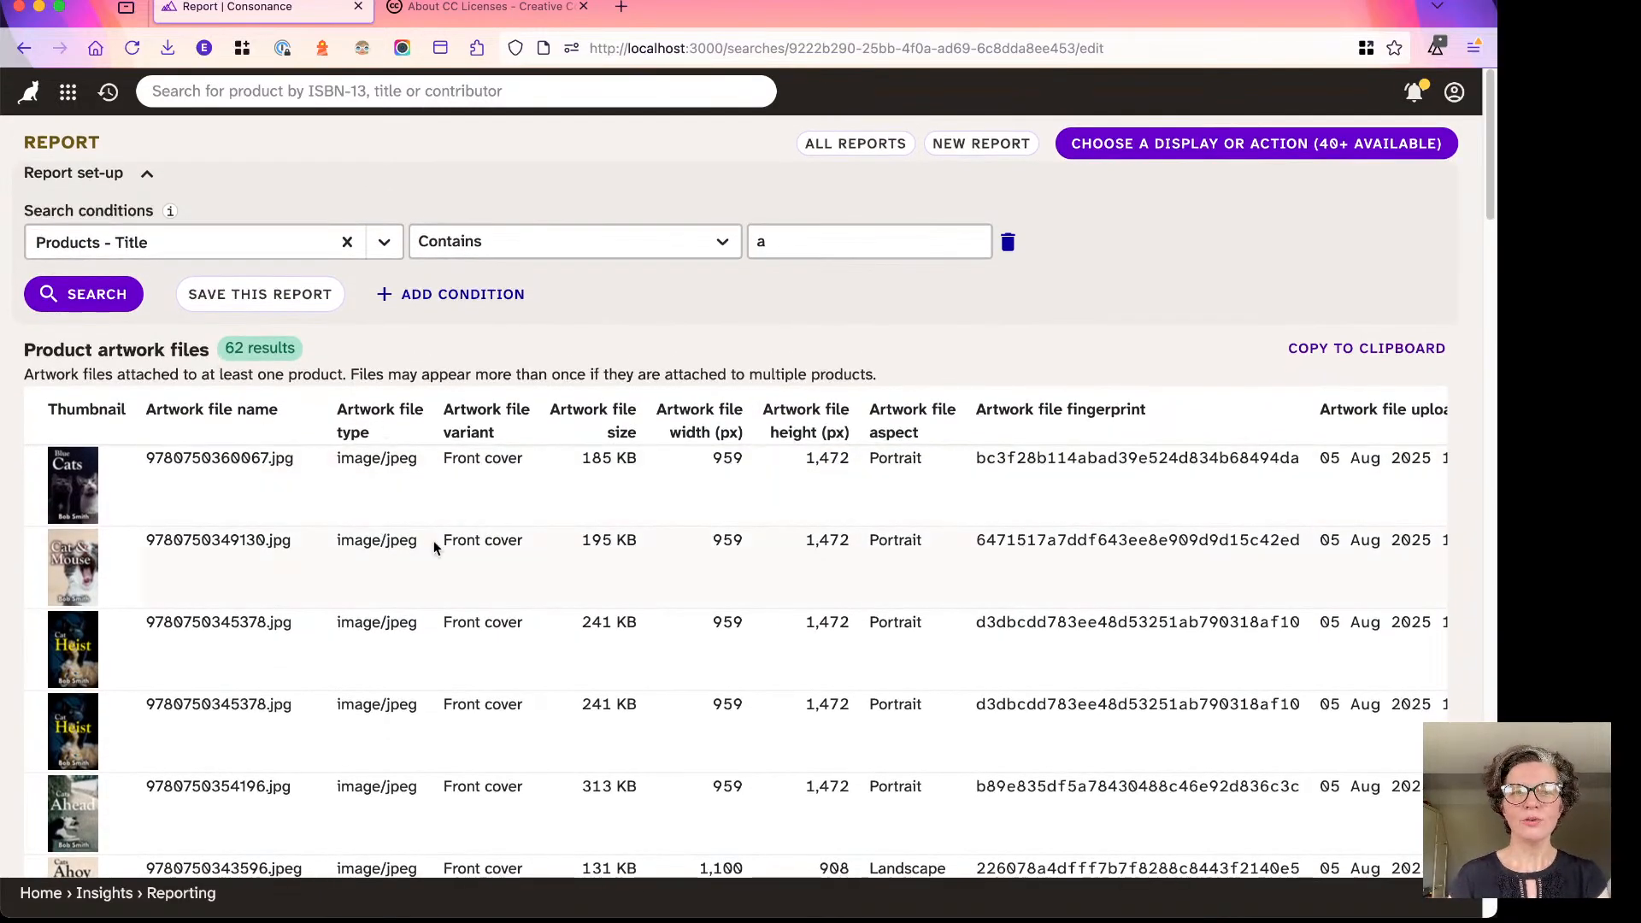
double_click(1062, 459)
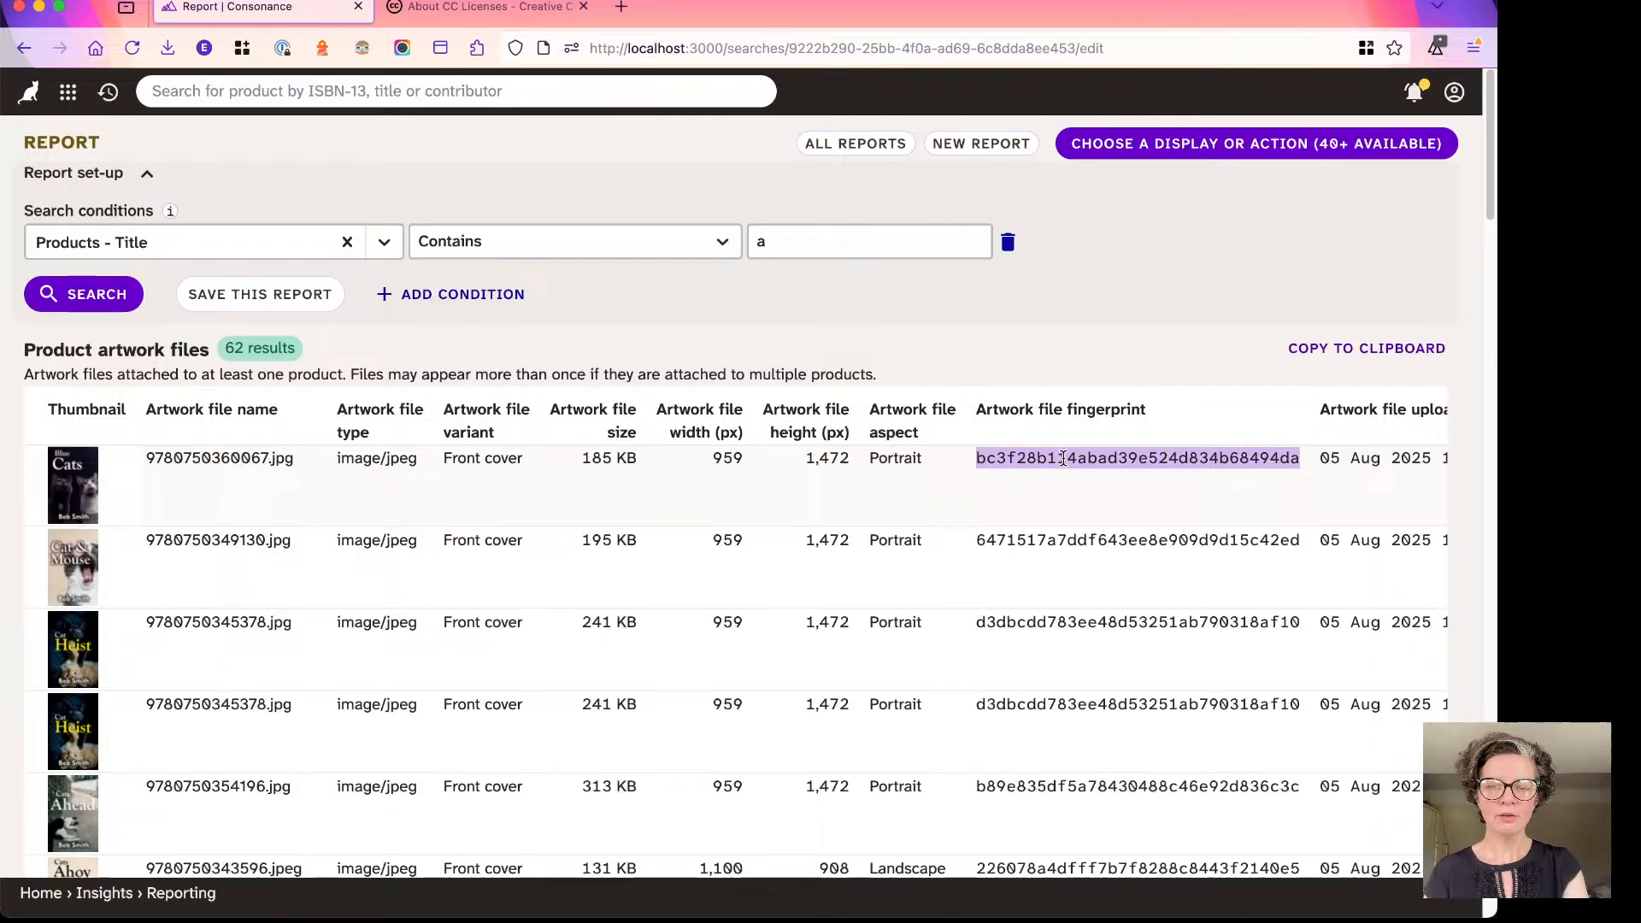
left_click(1054, 461)
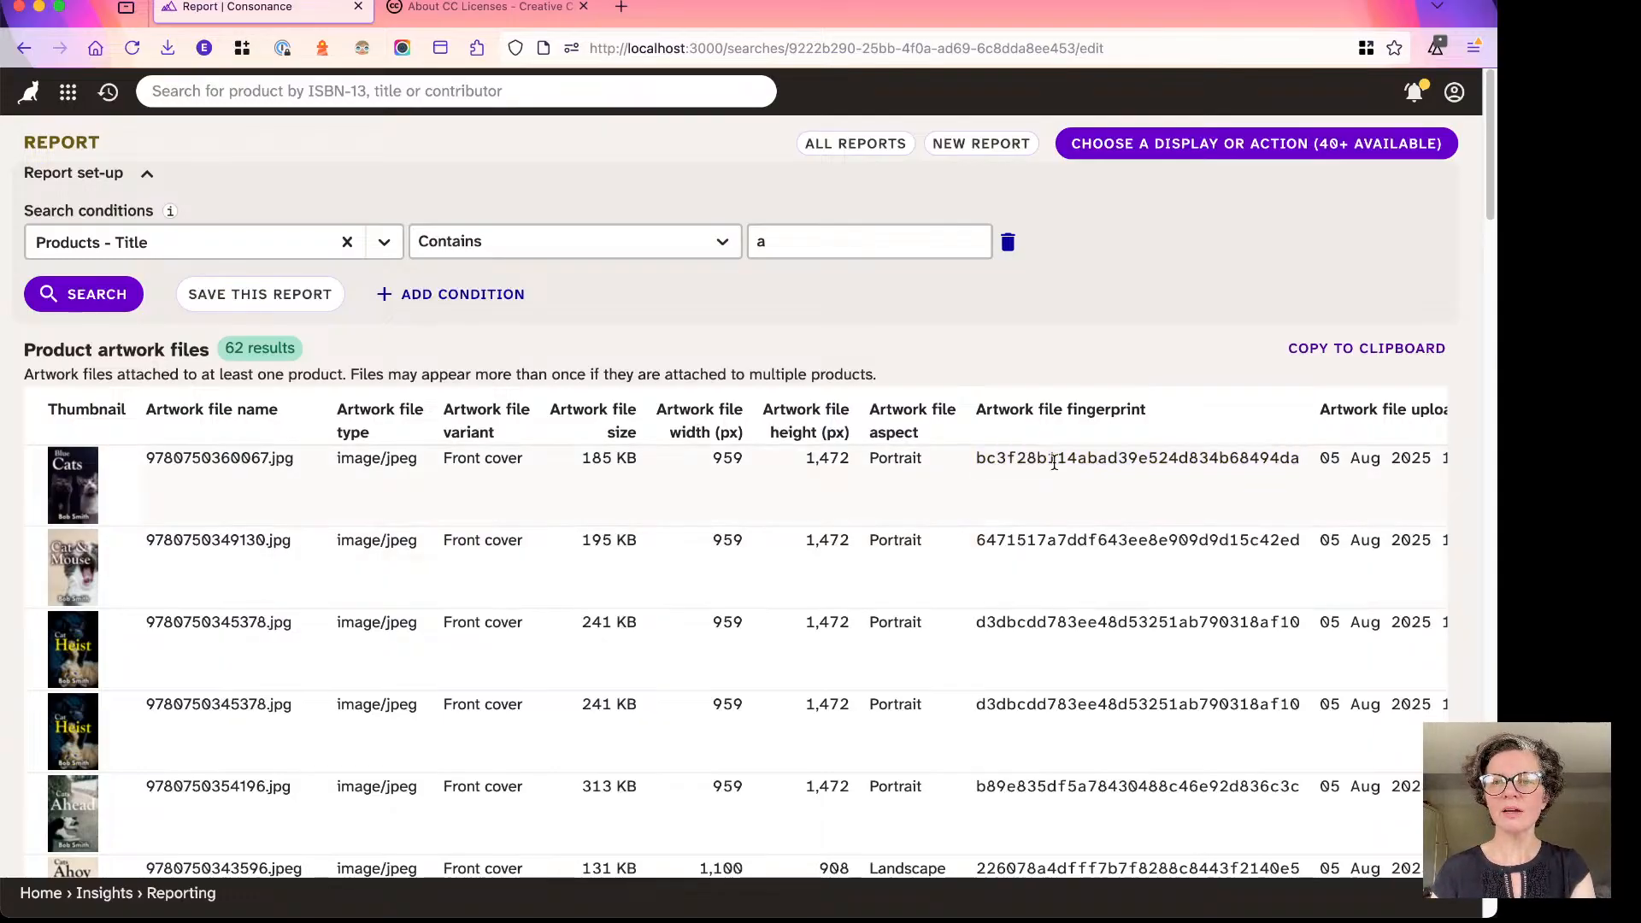
double_click(1054, 462)
double_click(1054, 462)
key("super+c")
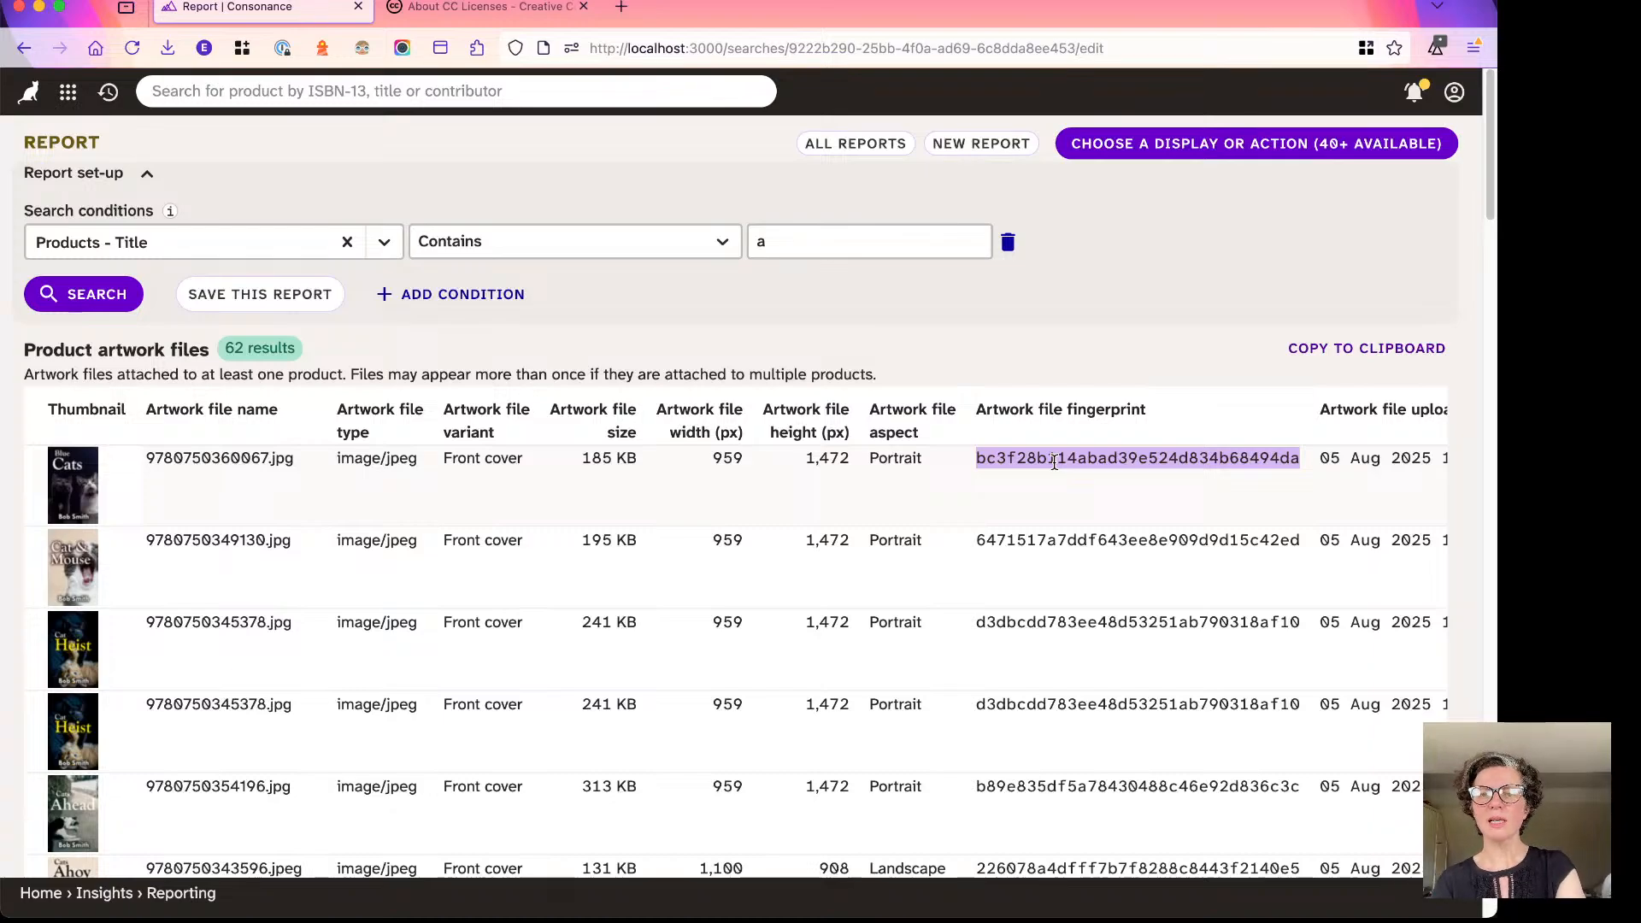
left_click(1022, 504)
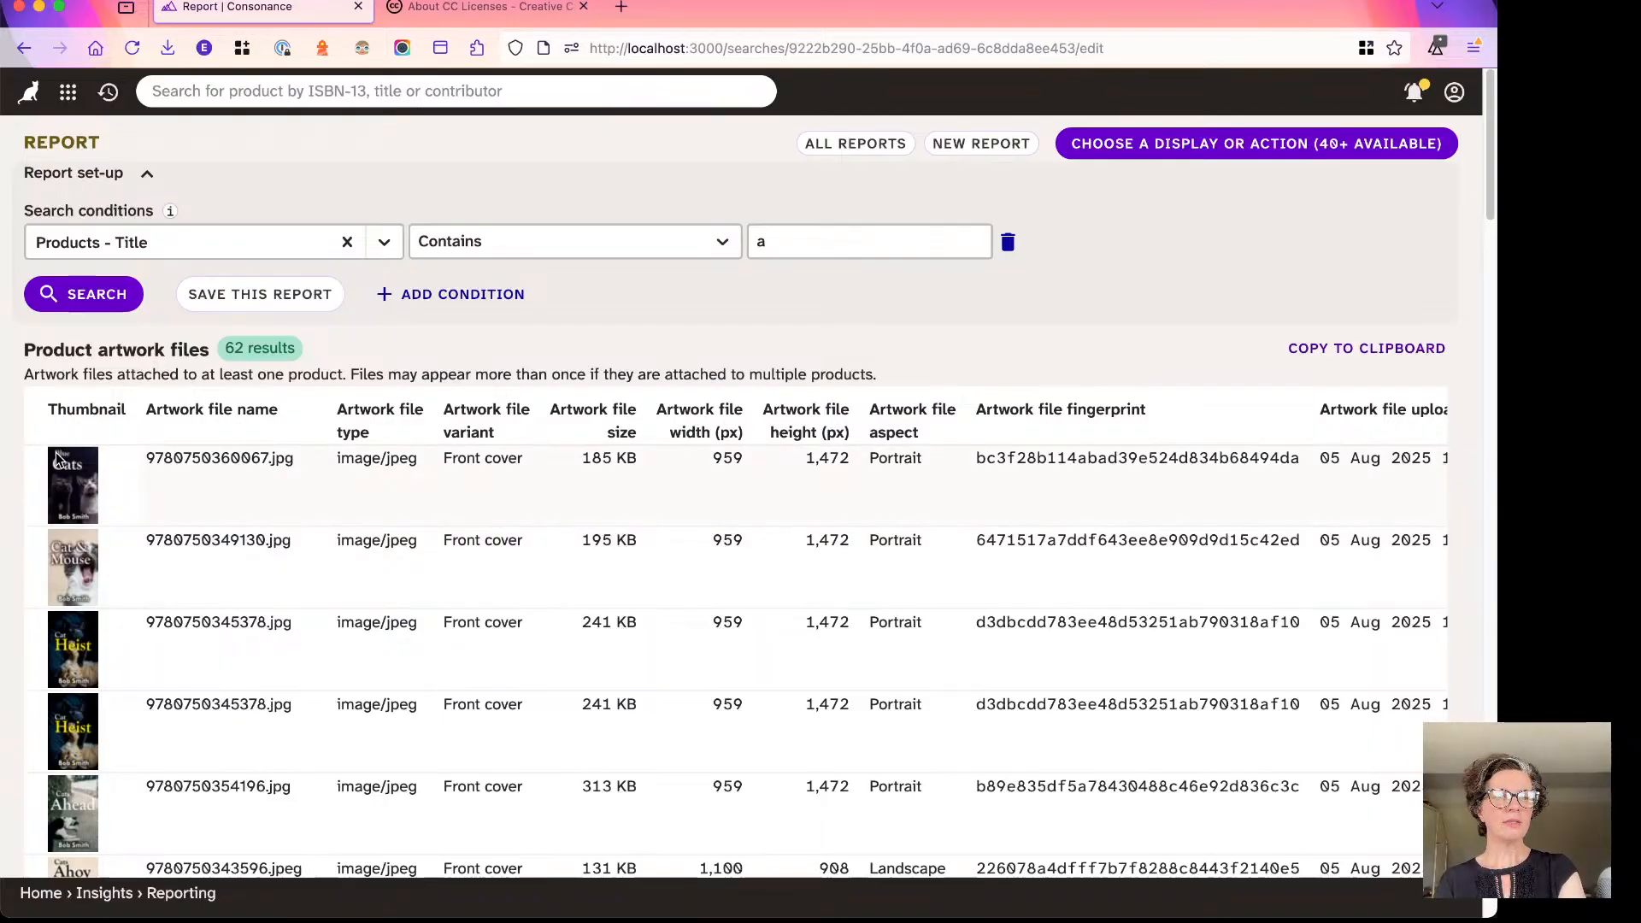
Change the search condition to Artwork files - Image fingerprint and read that condition's description.
left_click(140, 244)
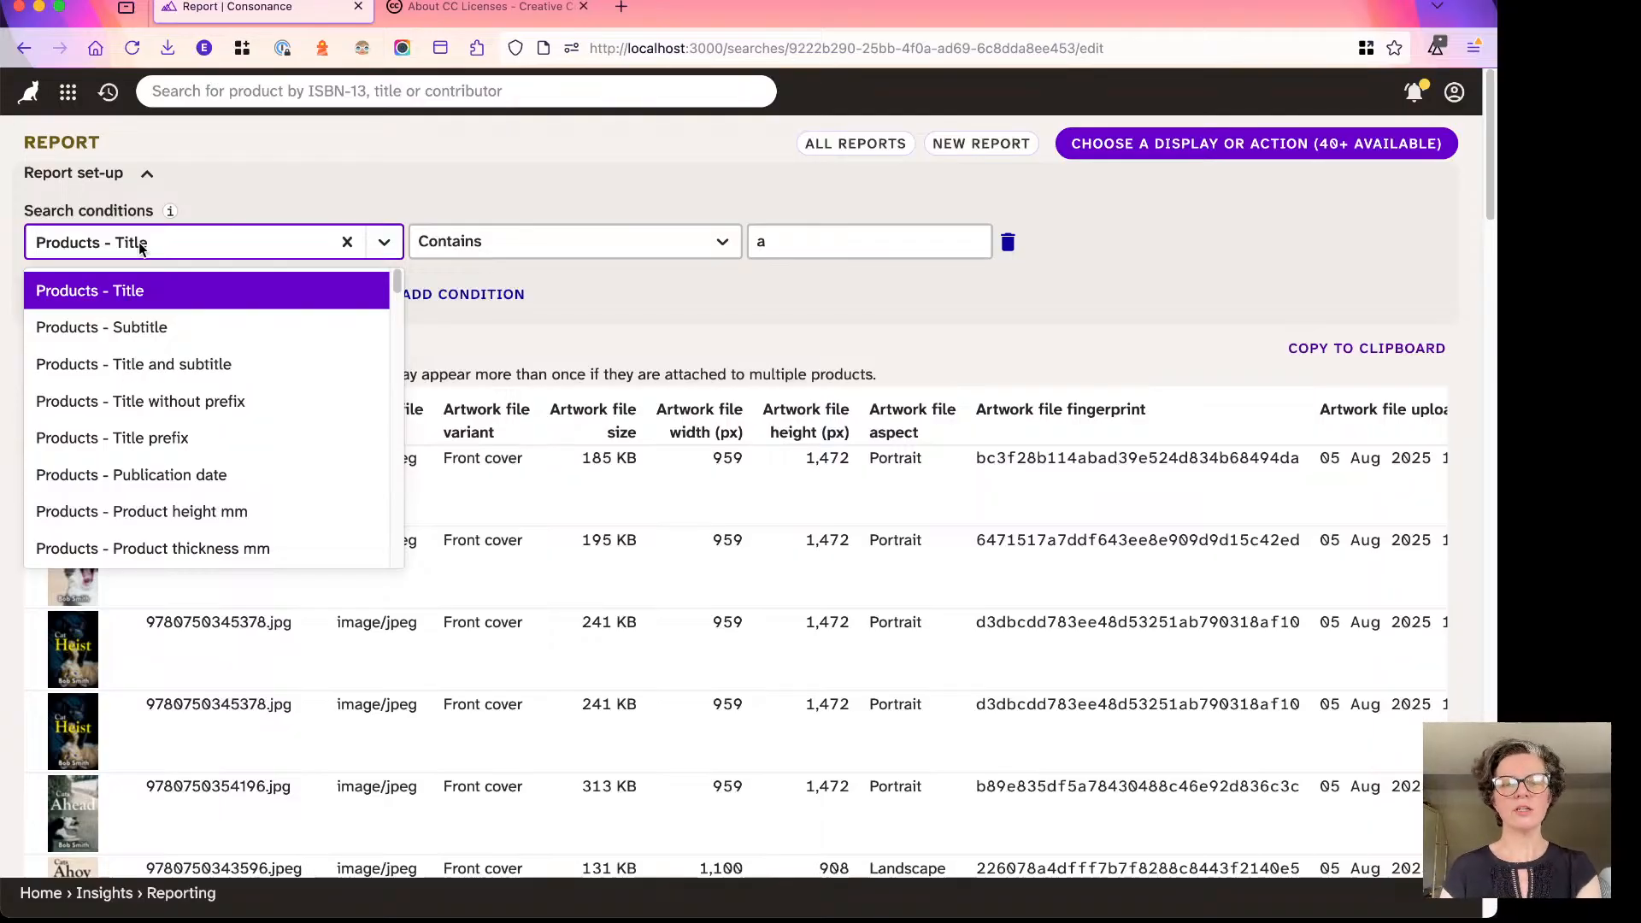
type("finger")
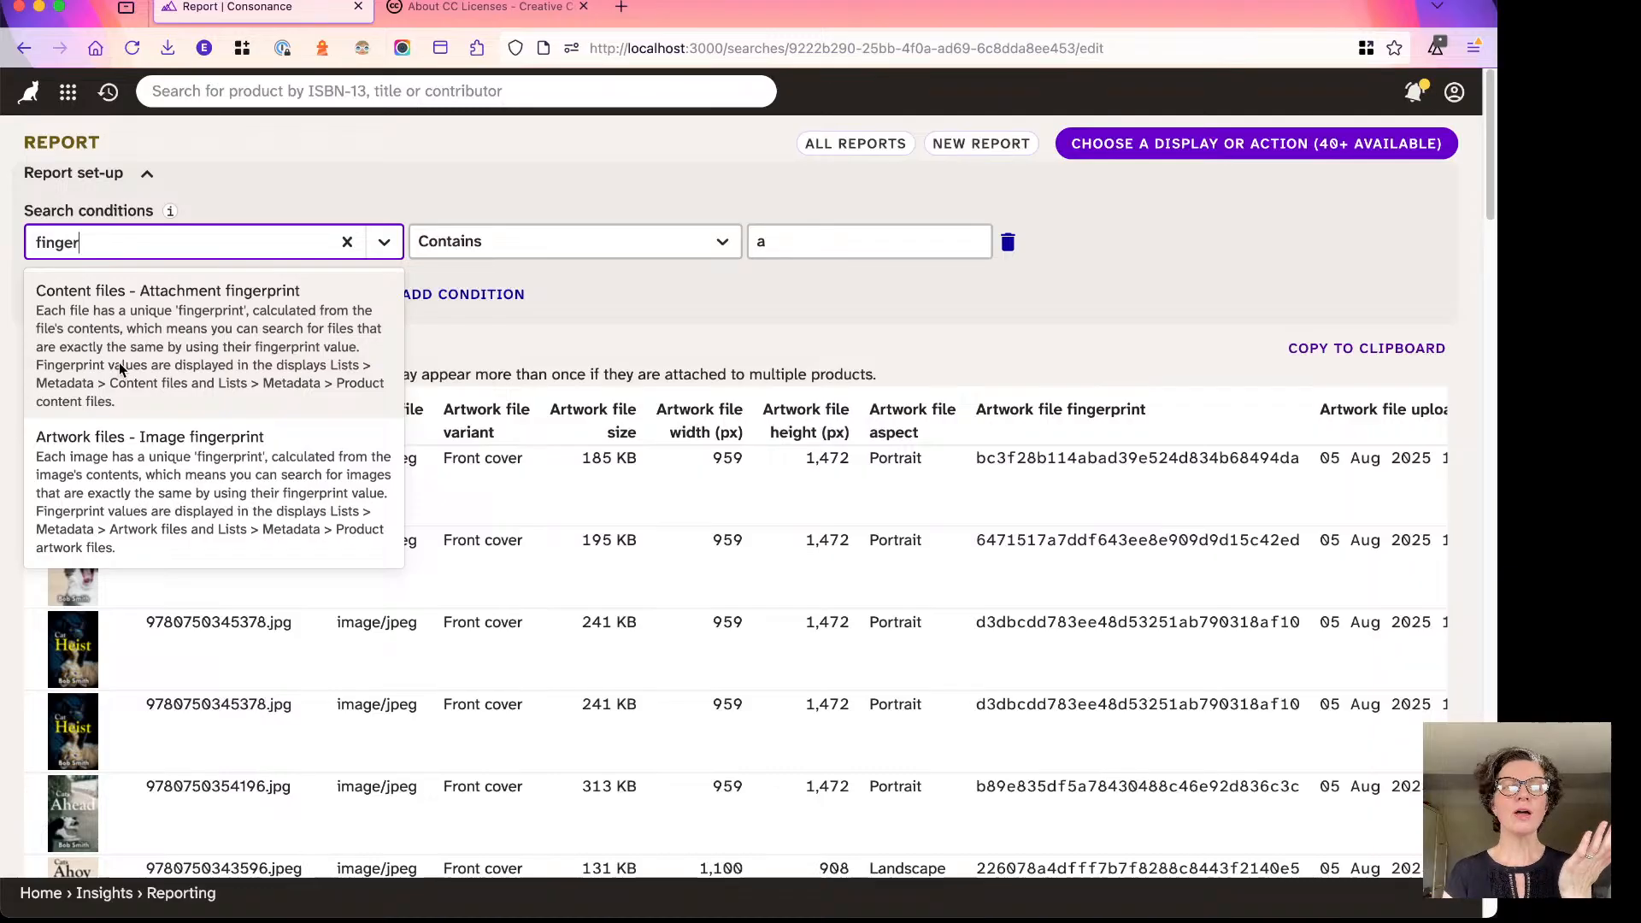
left_click(106, 469)
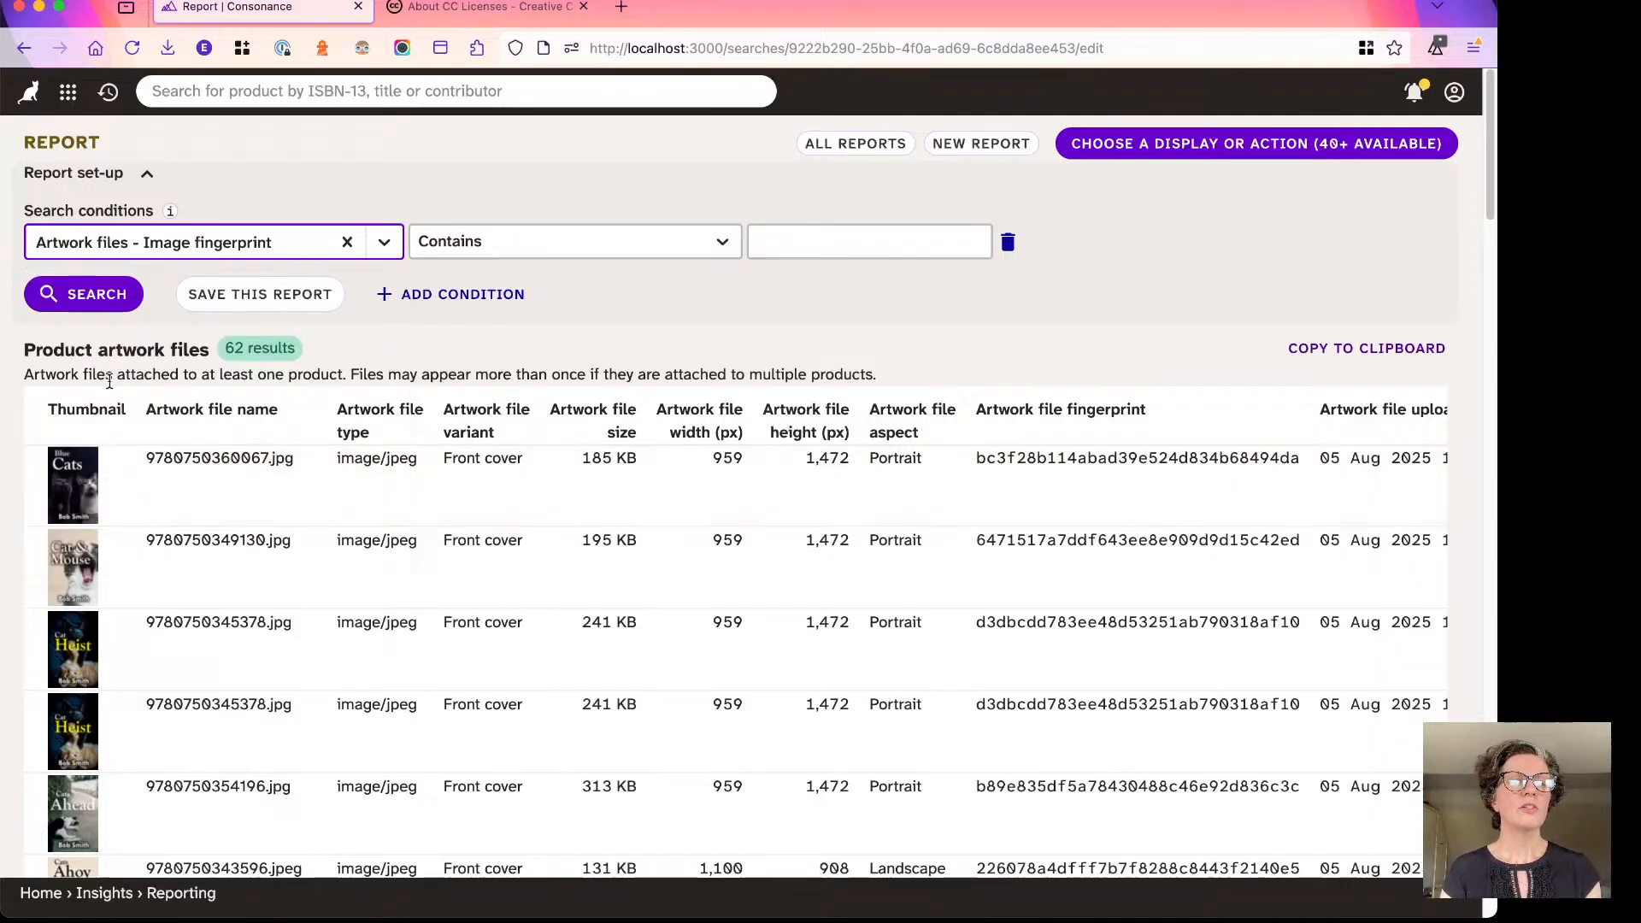
left_click(106, 243)
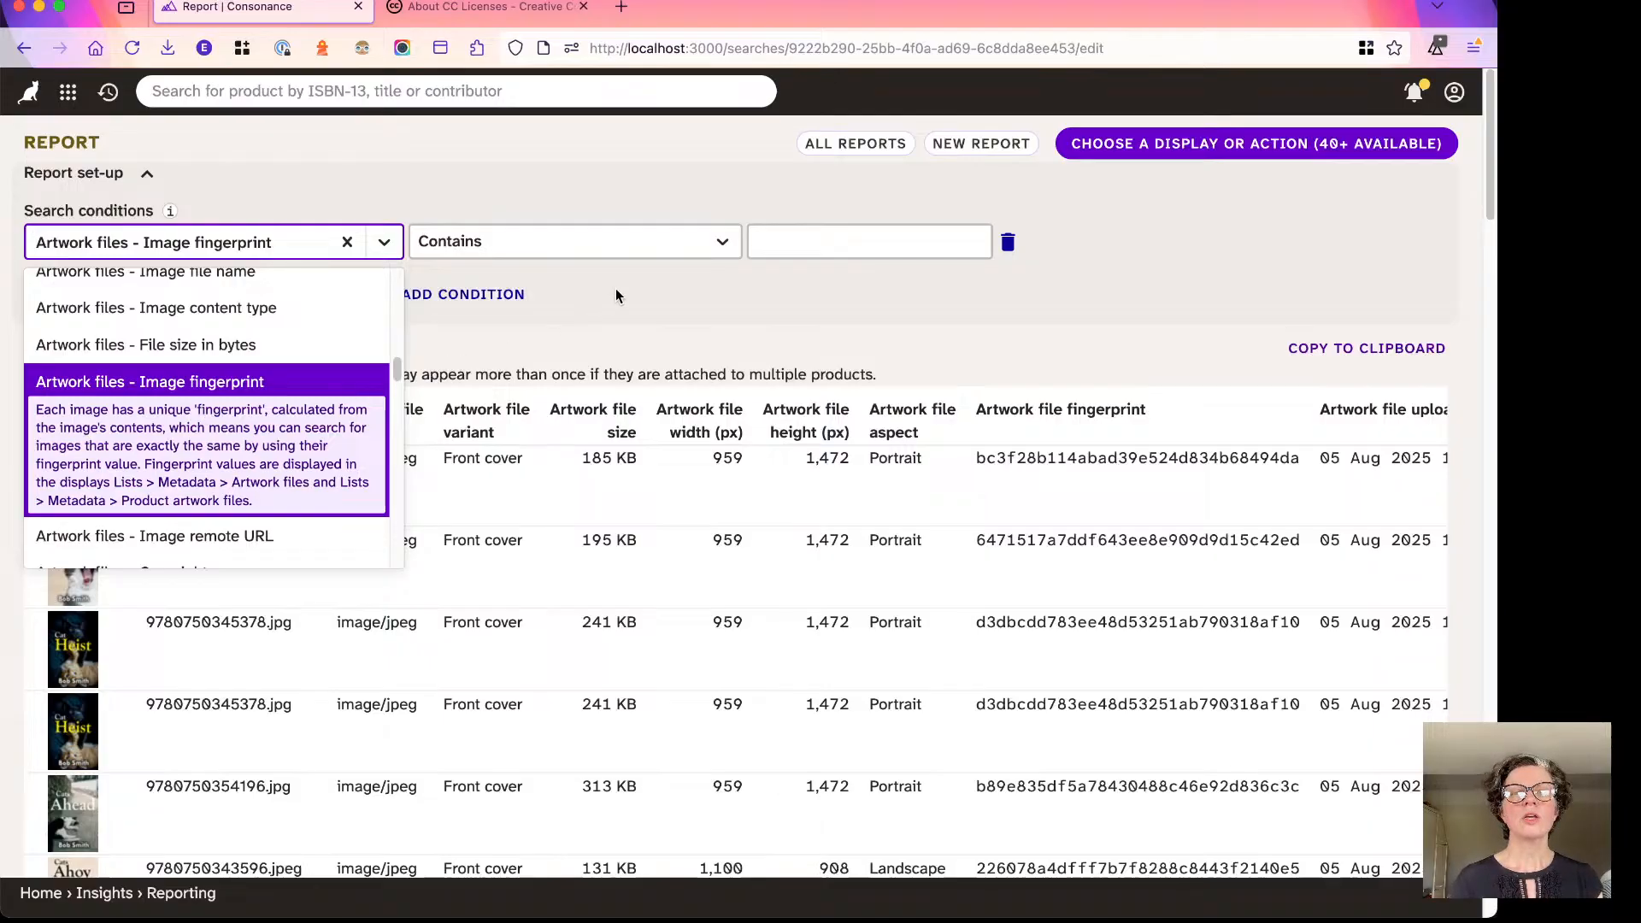
Paste the copied fingerprint as the value the image fingerprint must contain and run the search.
left_click(824, 230)
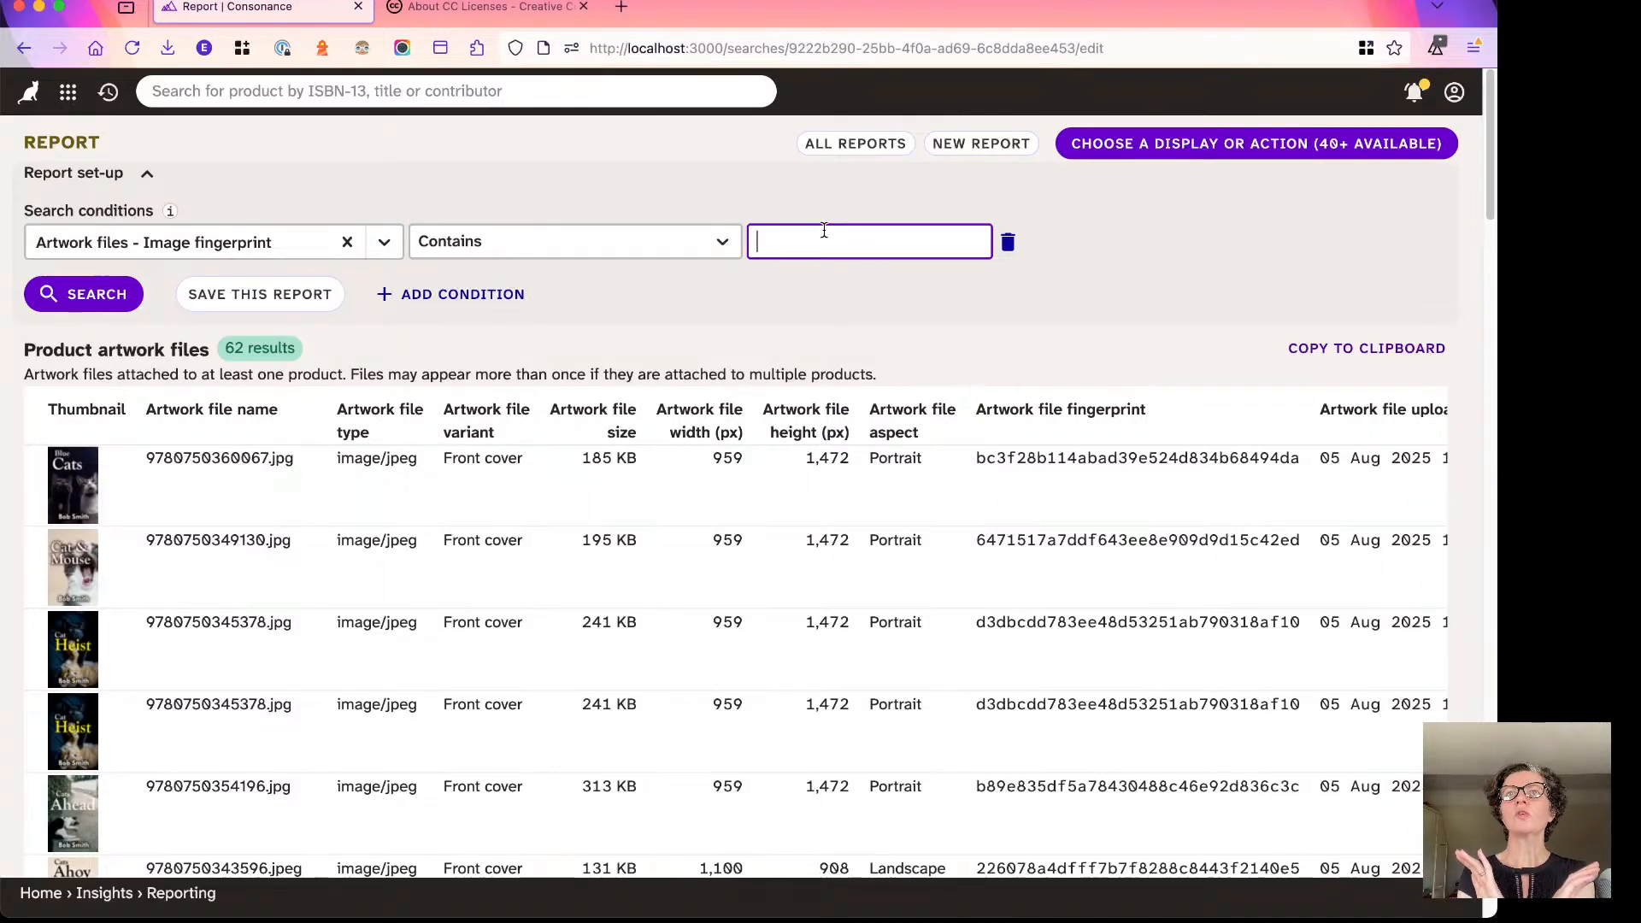
key("super+v")
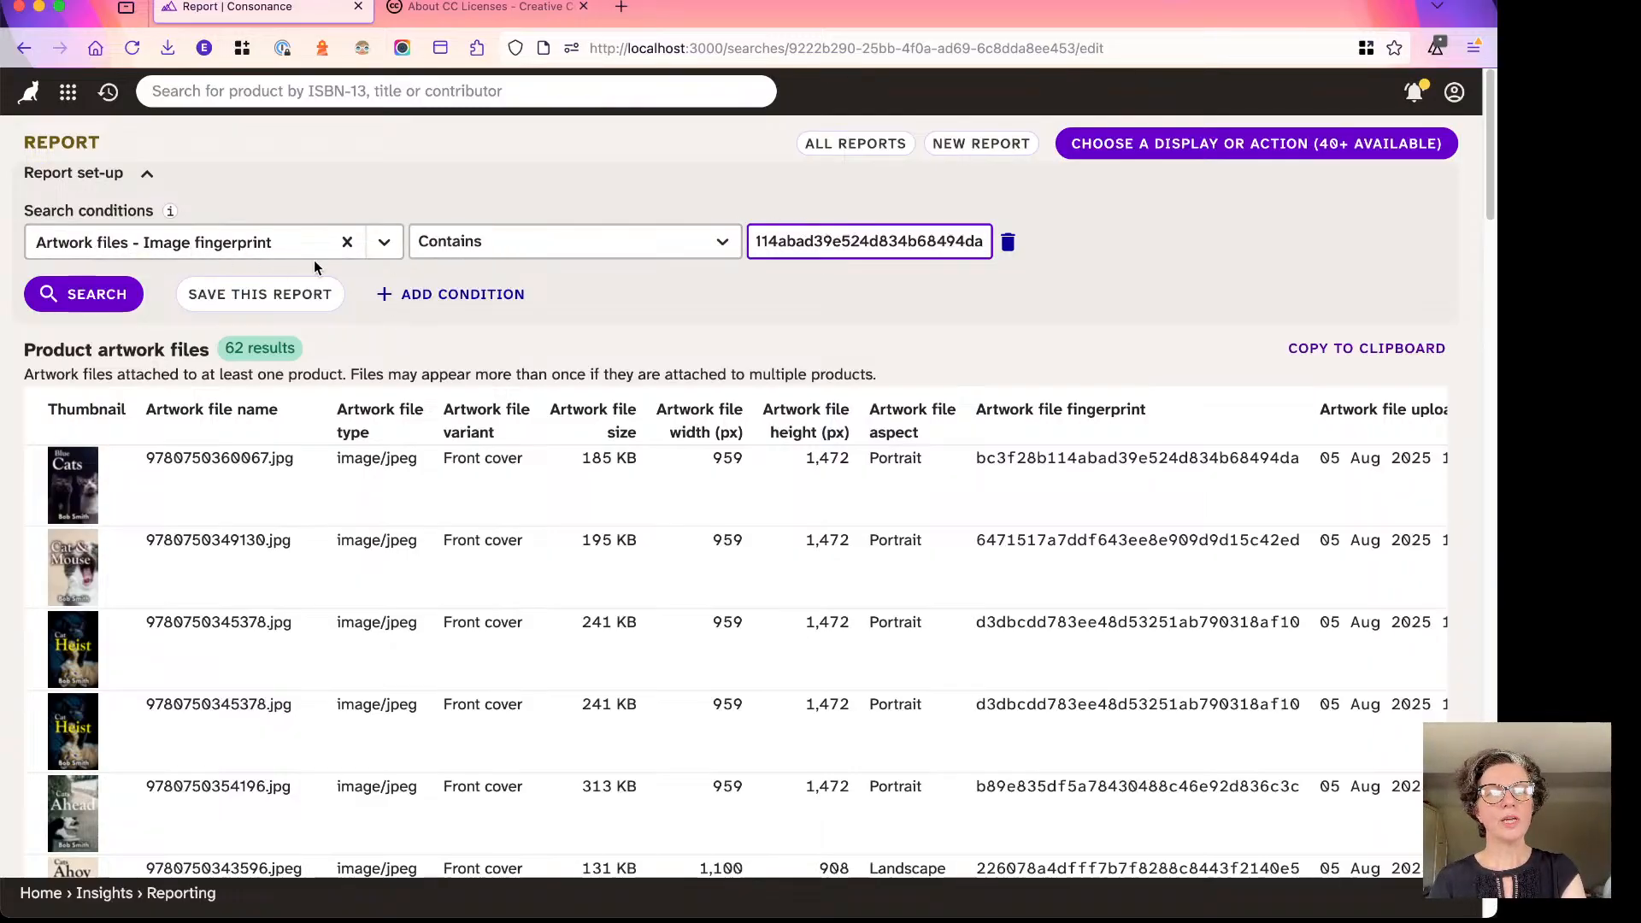
left_click(98, 290)
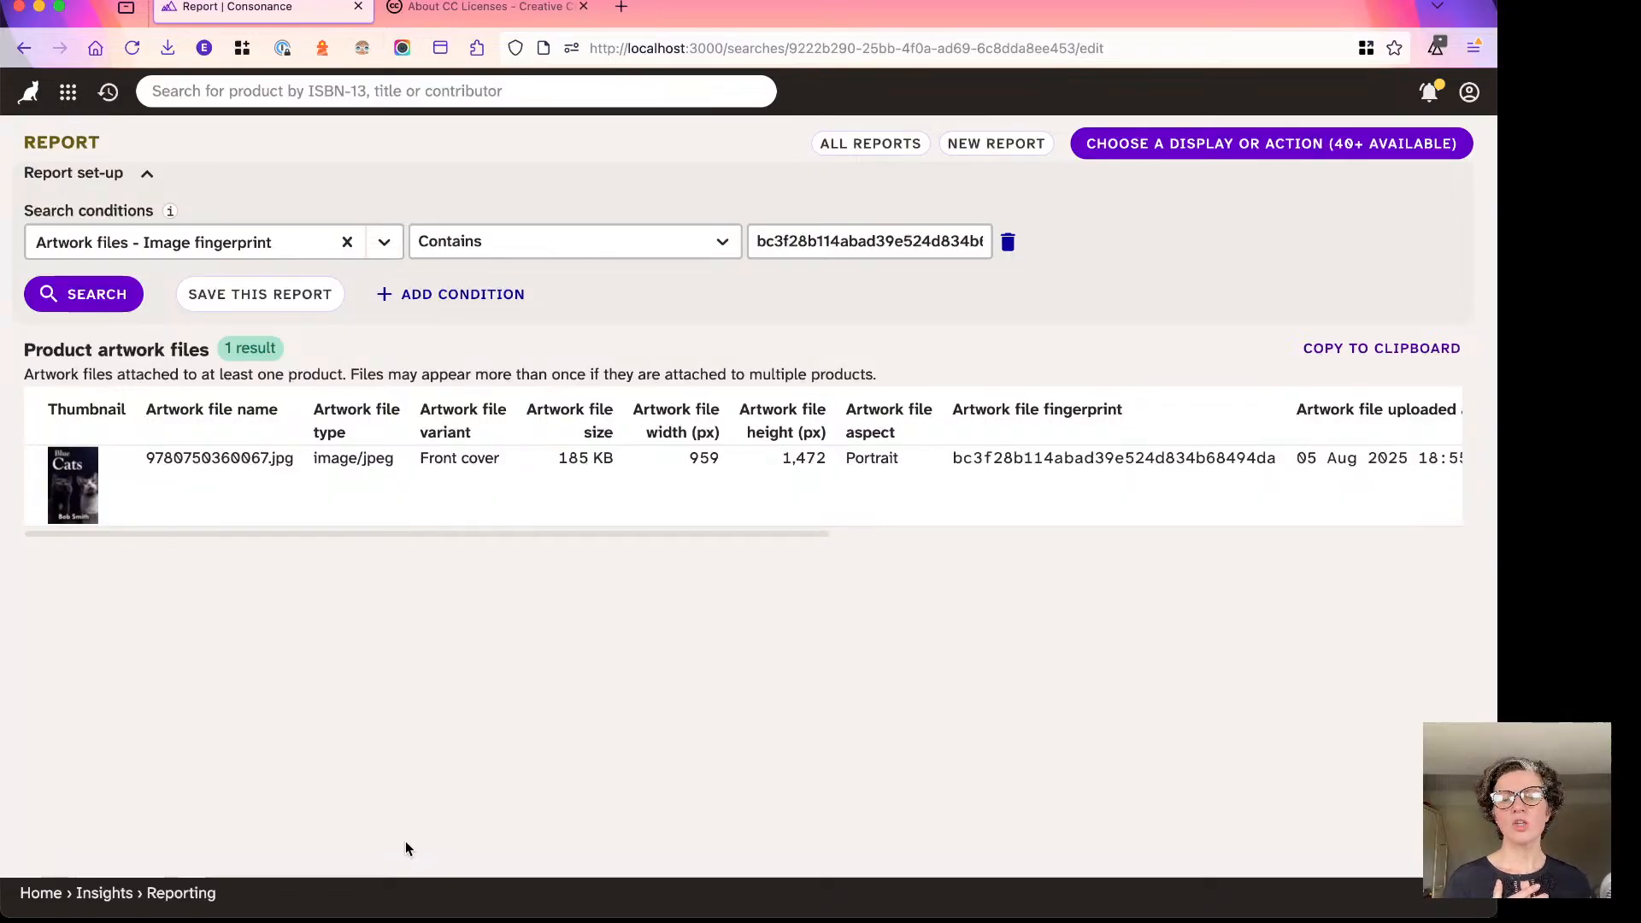
Switch to Keynote and advance to the slide about briefing texts using marketing material templates.
key("super+Tab")
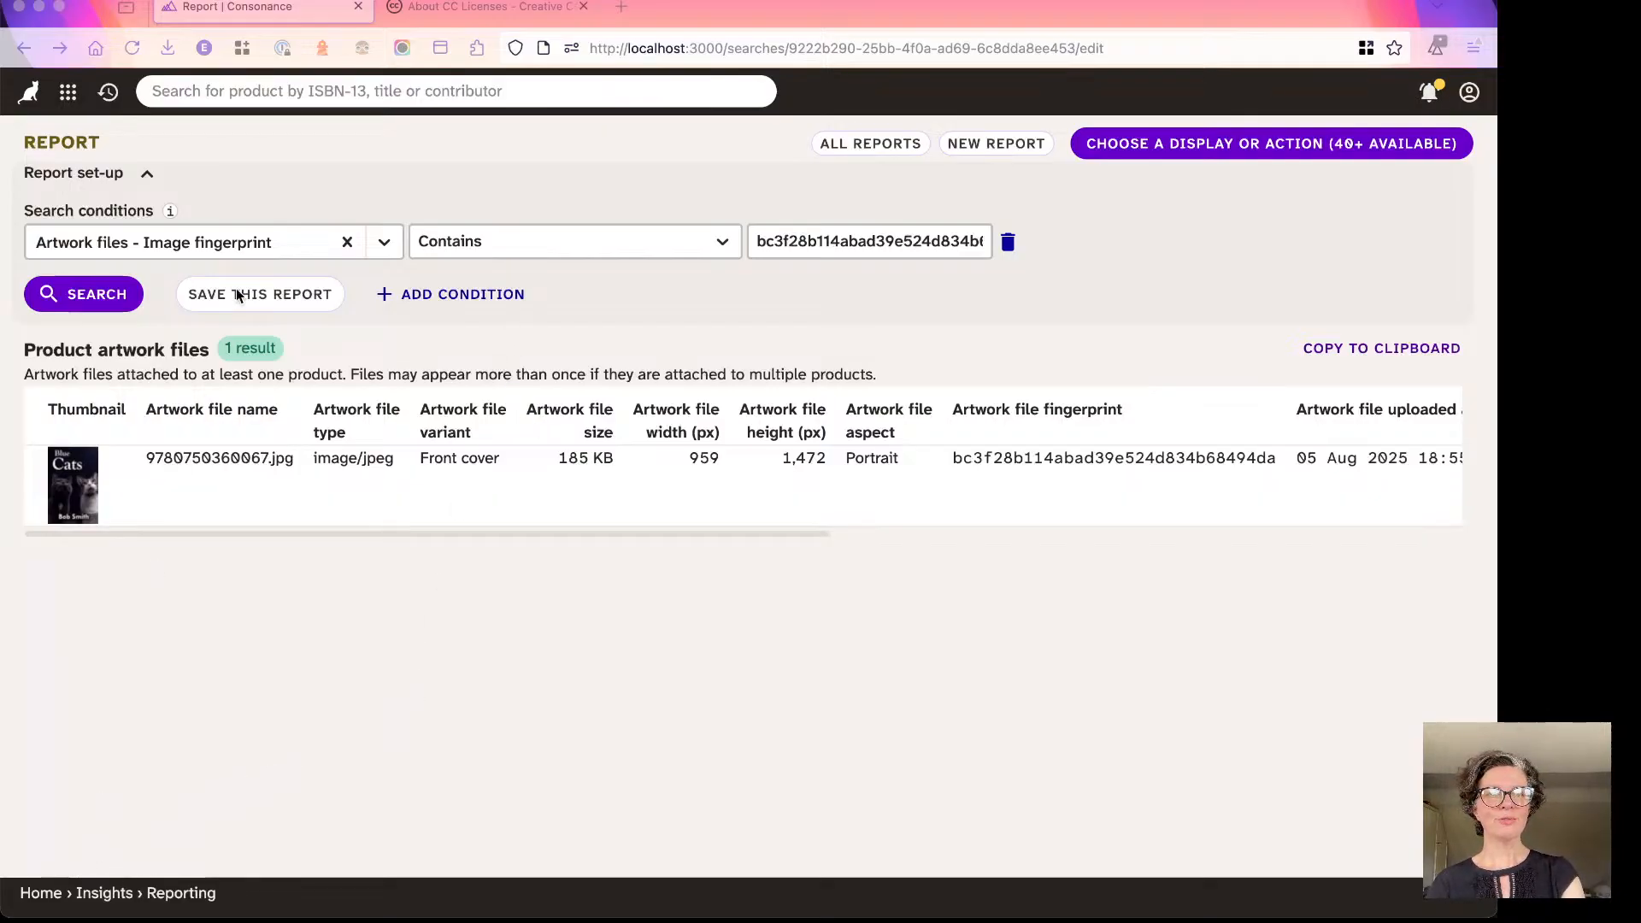
key("super+Tab")
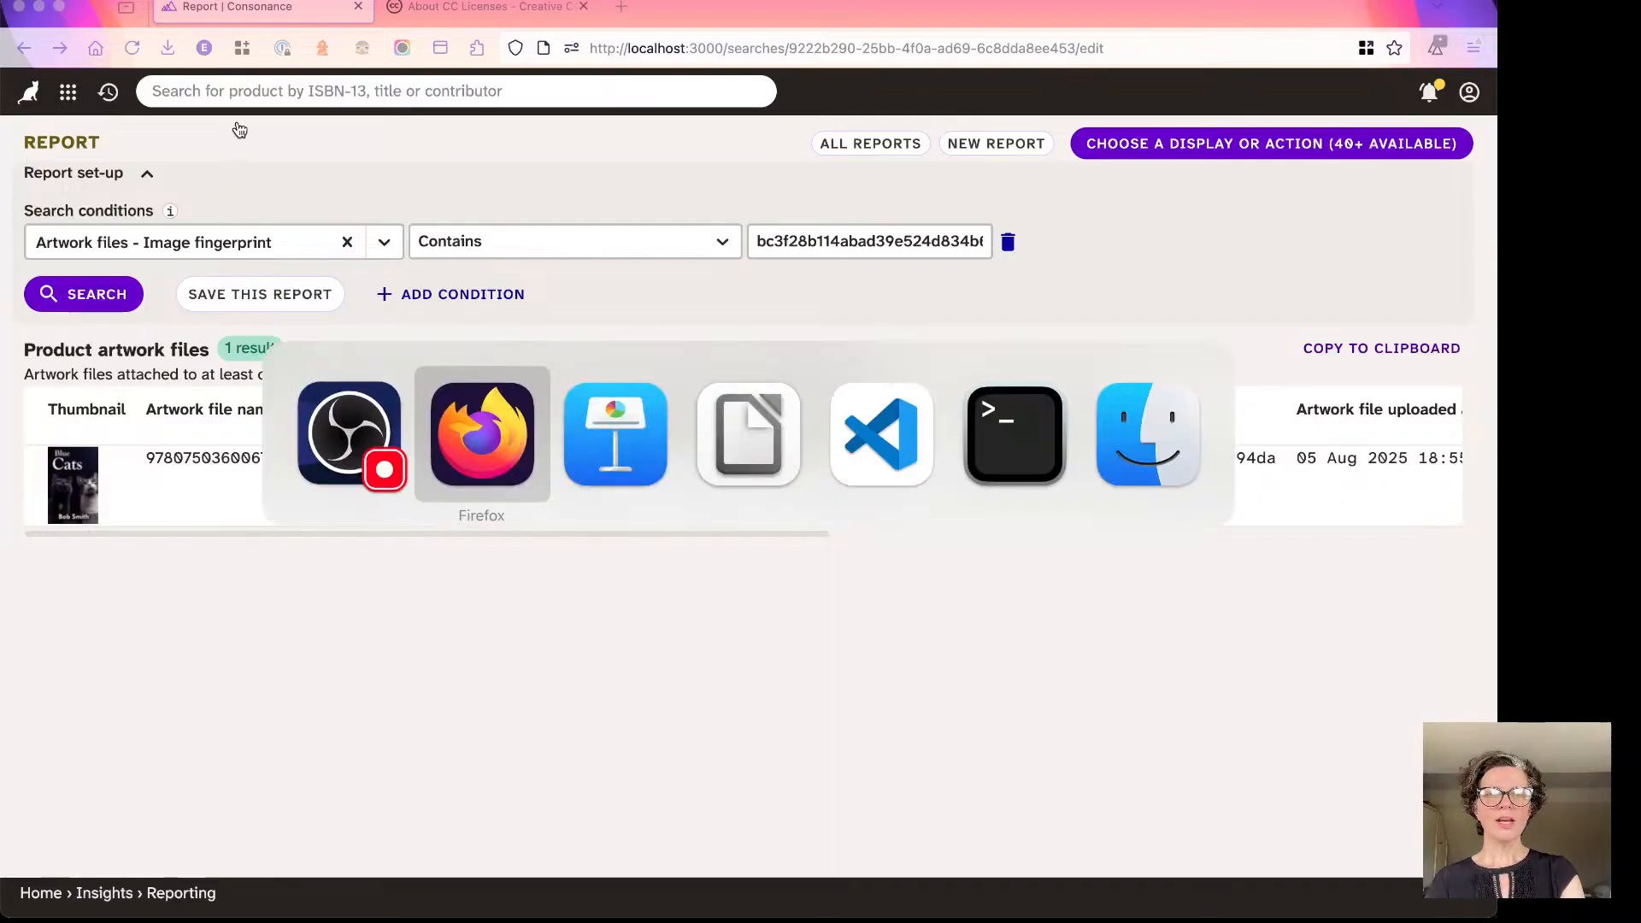
key("super+Tab")
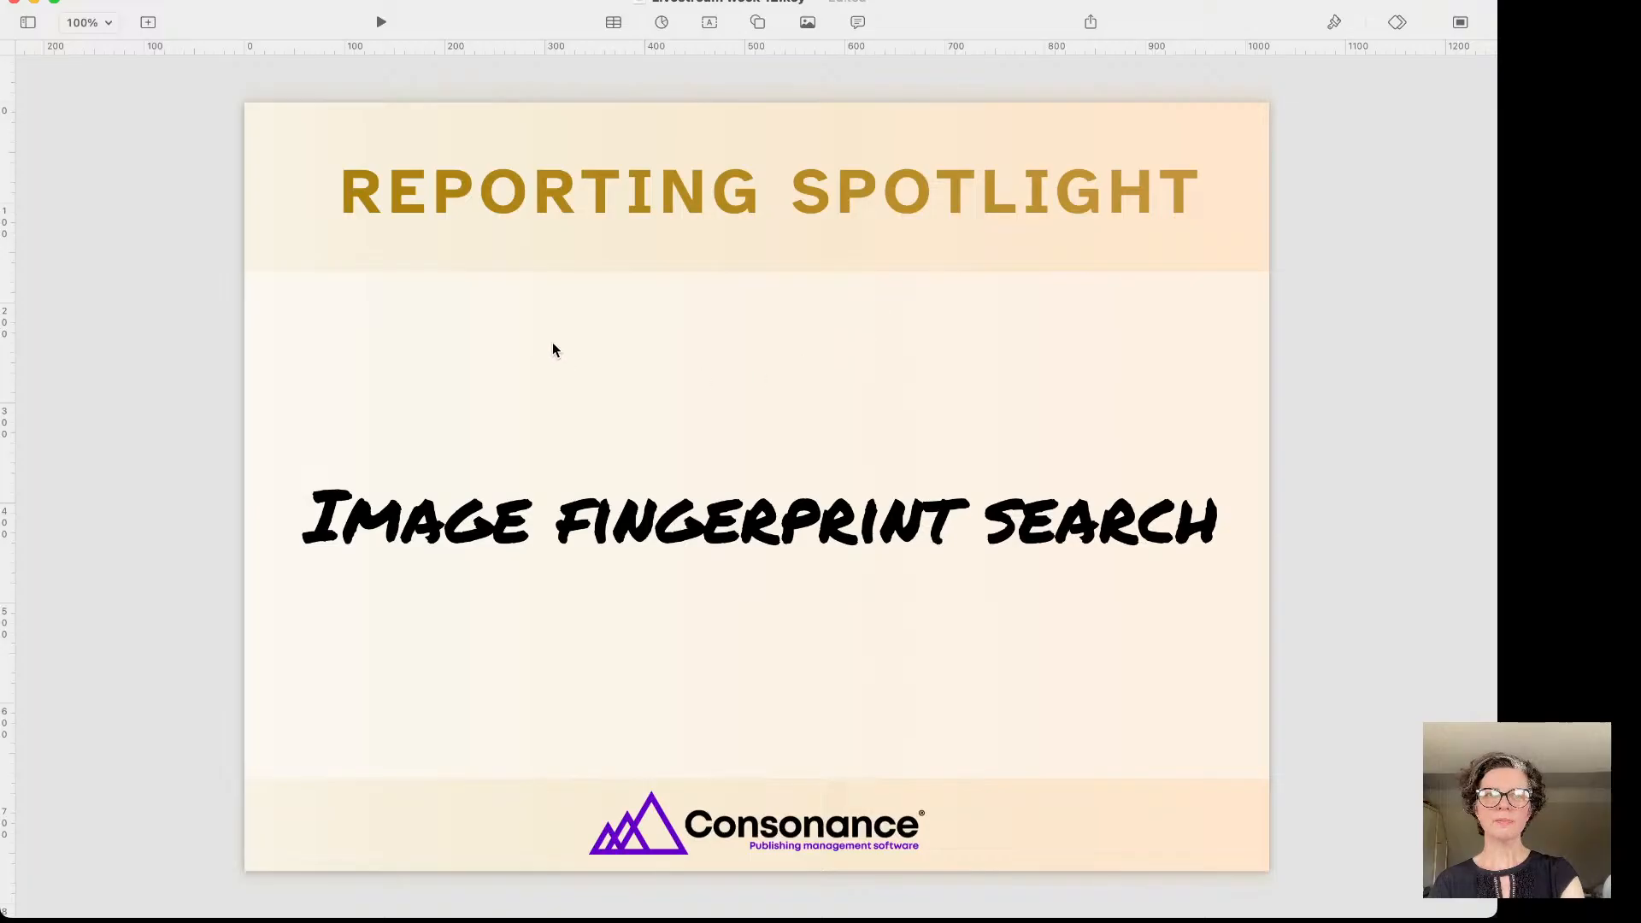
key("Down")
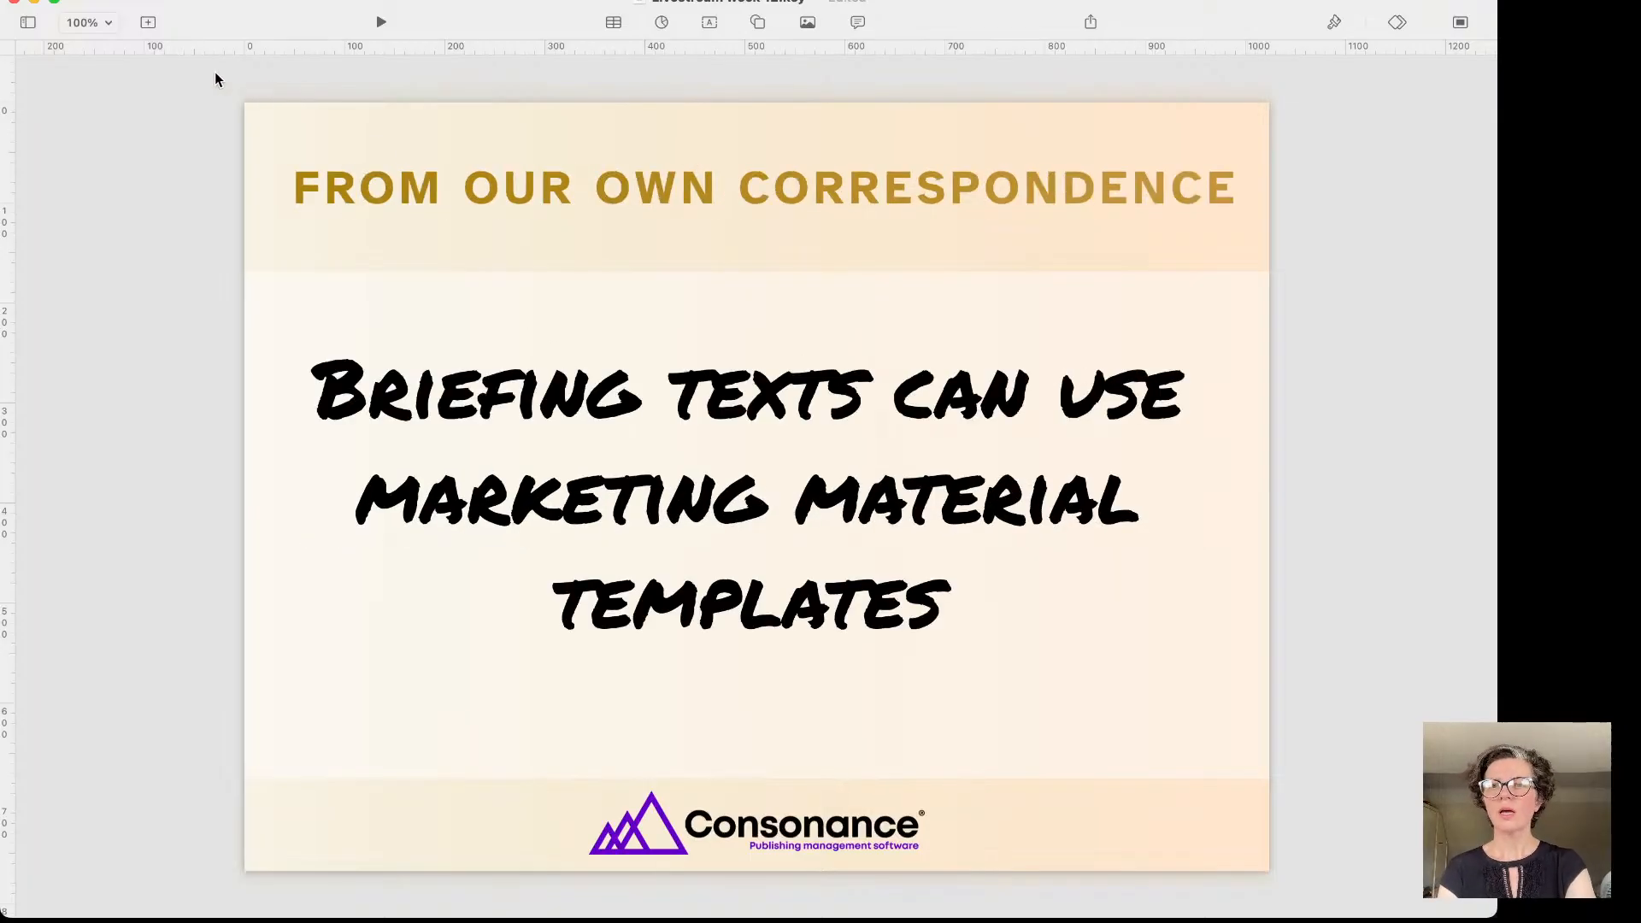
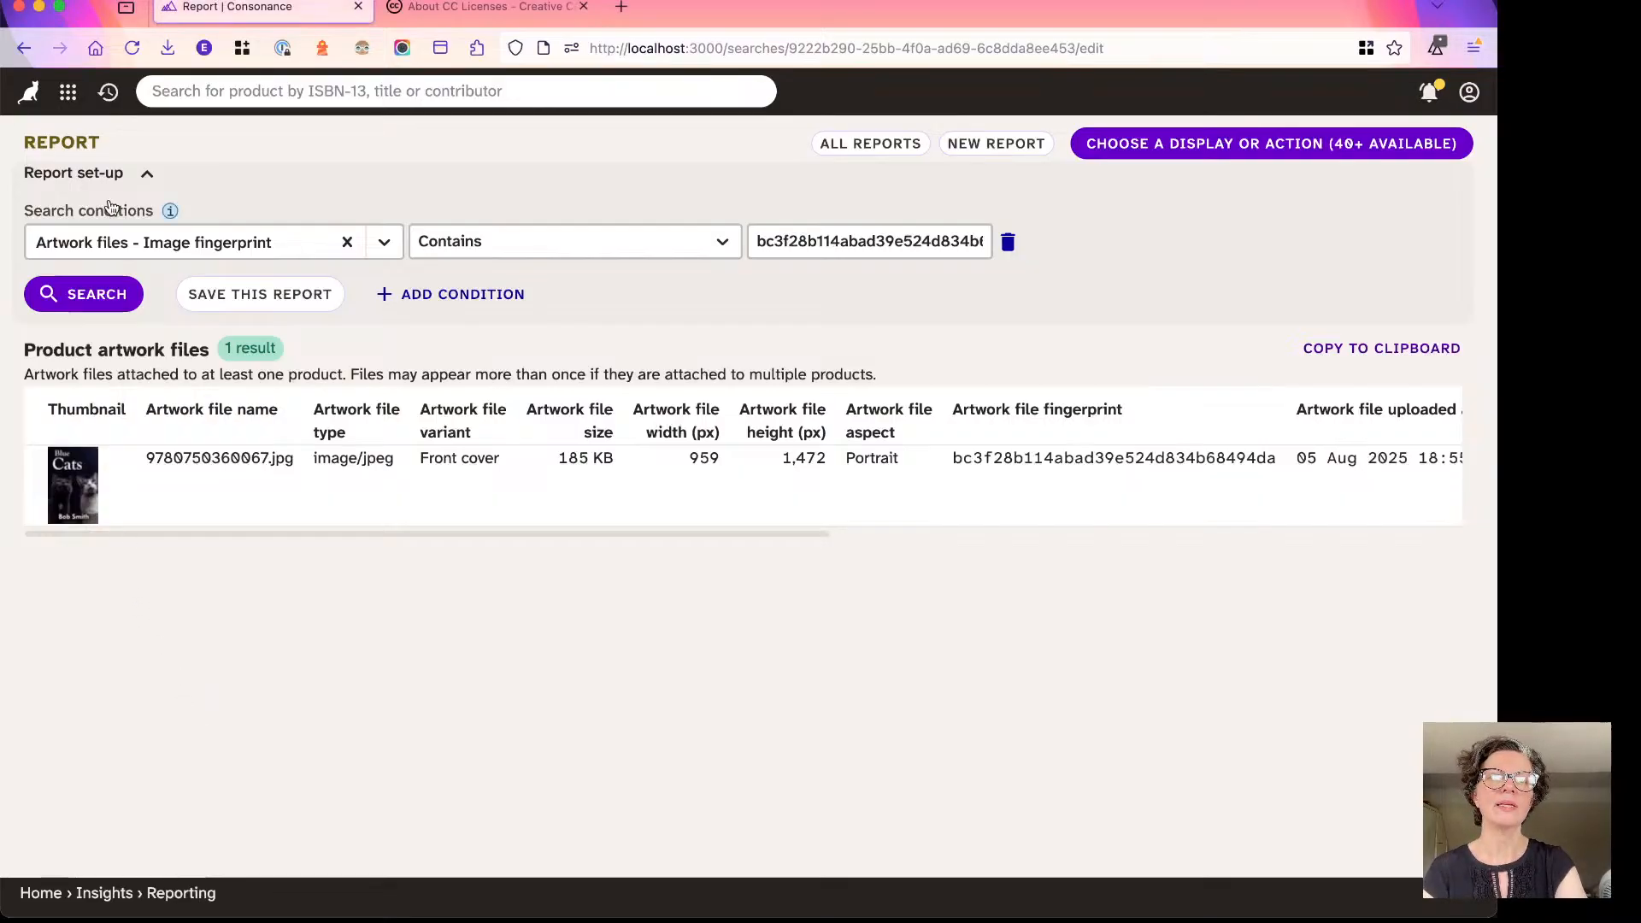
Open the recently visited work Cat Heist and go to its project management briefings.
left_click(68, 92)
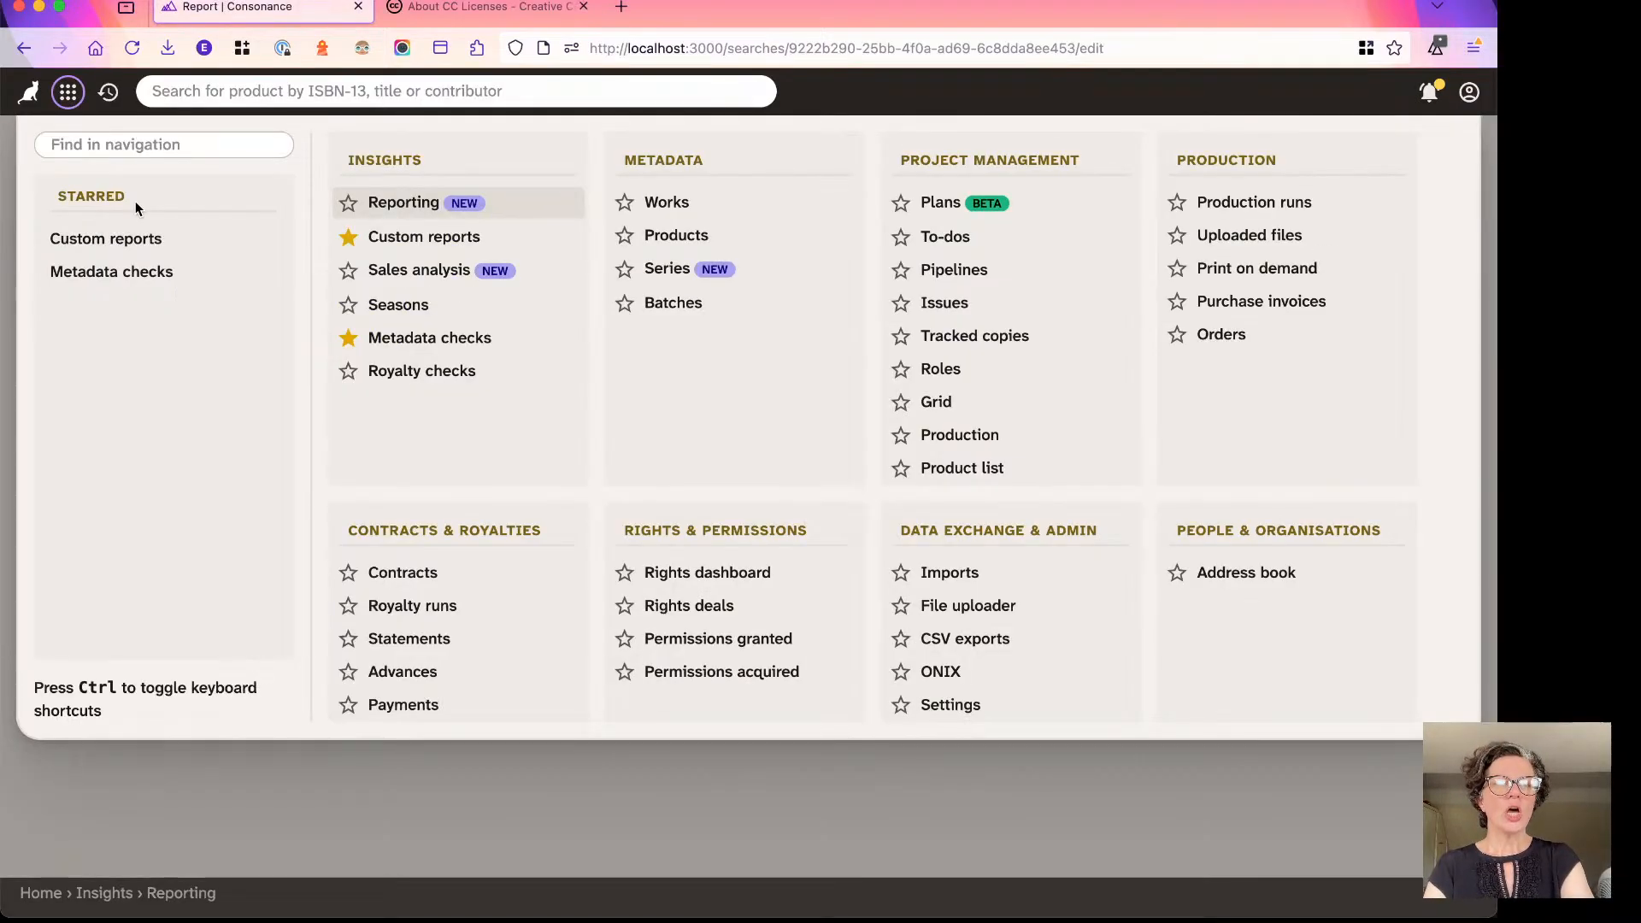
left_click(108, 92)
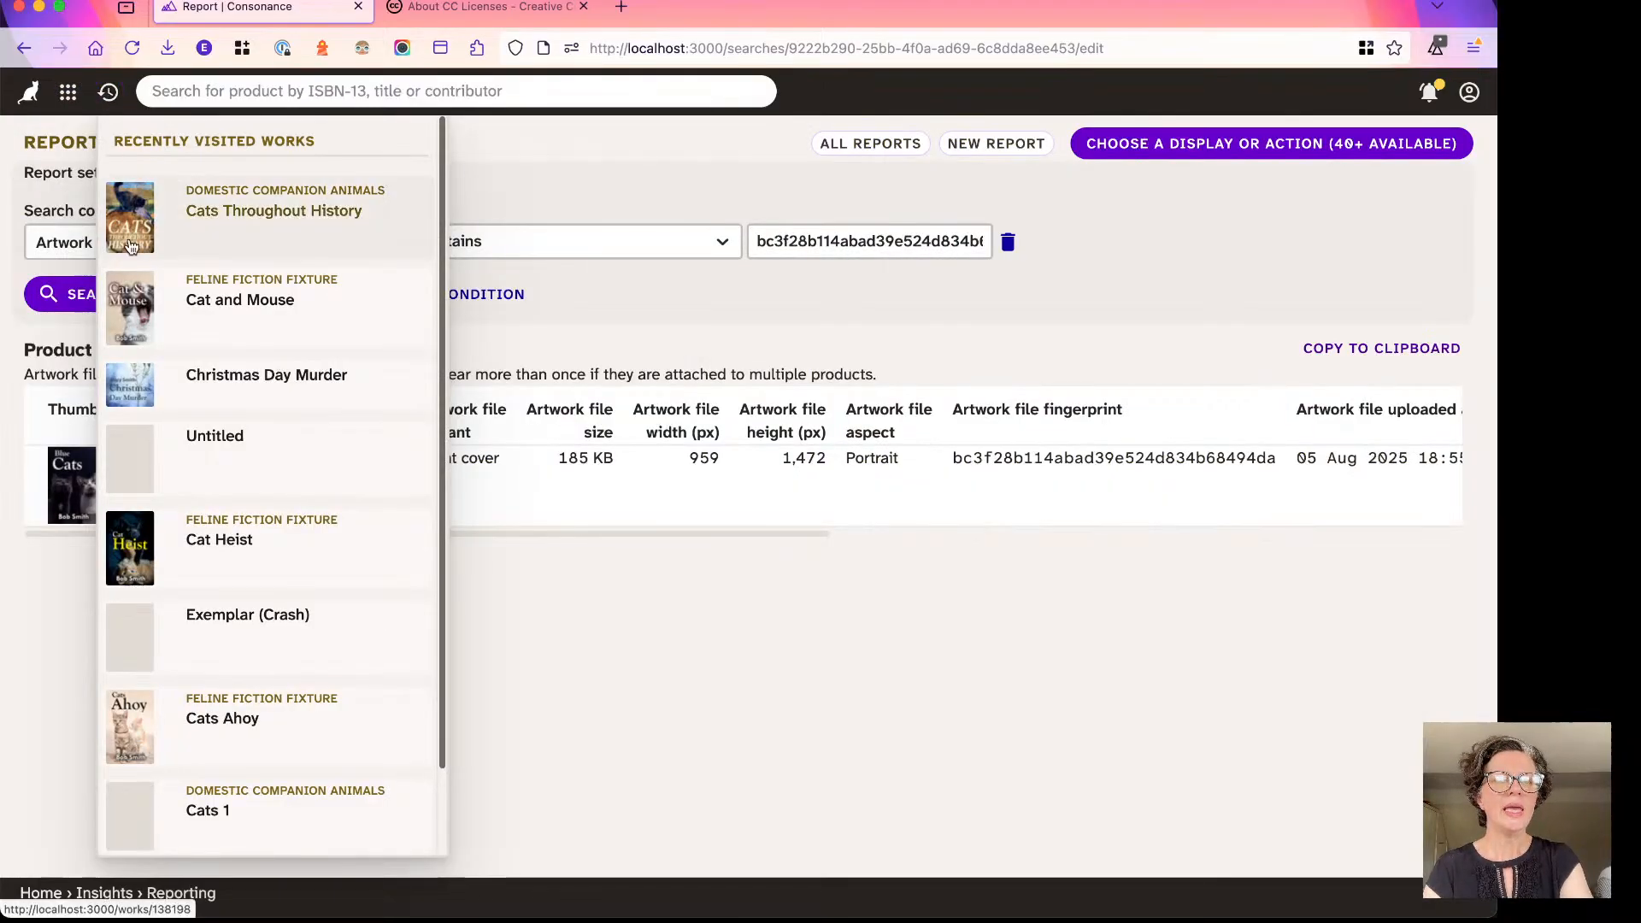
left_click(206, 547)
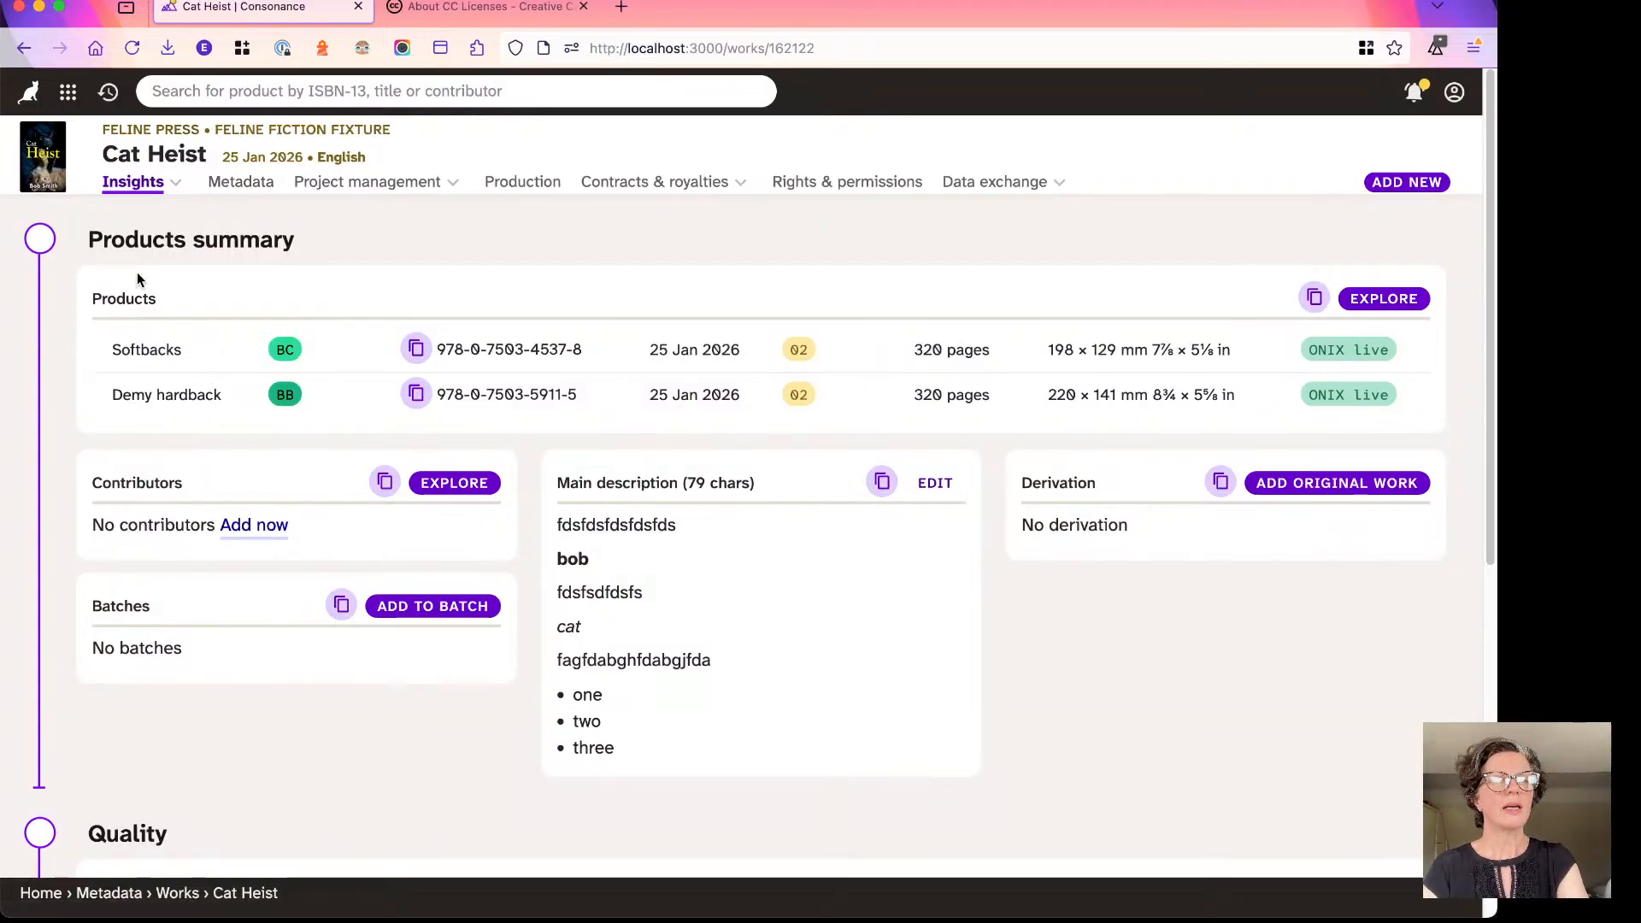
left_click(361, 195)
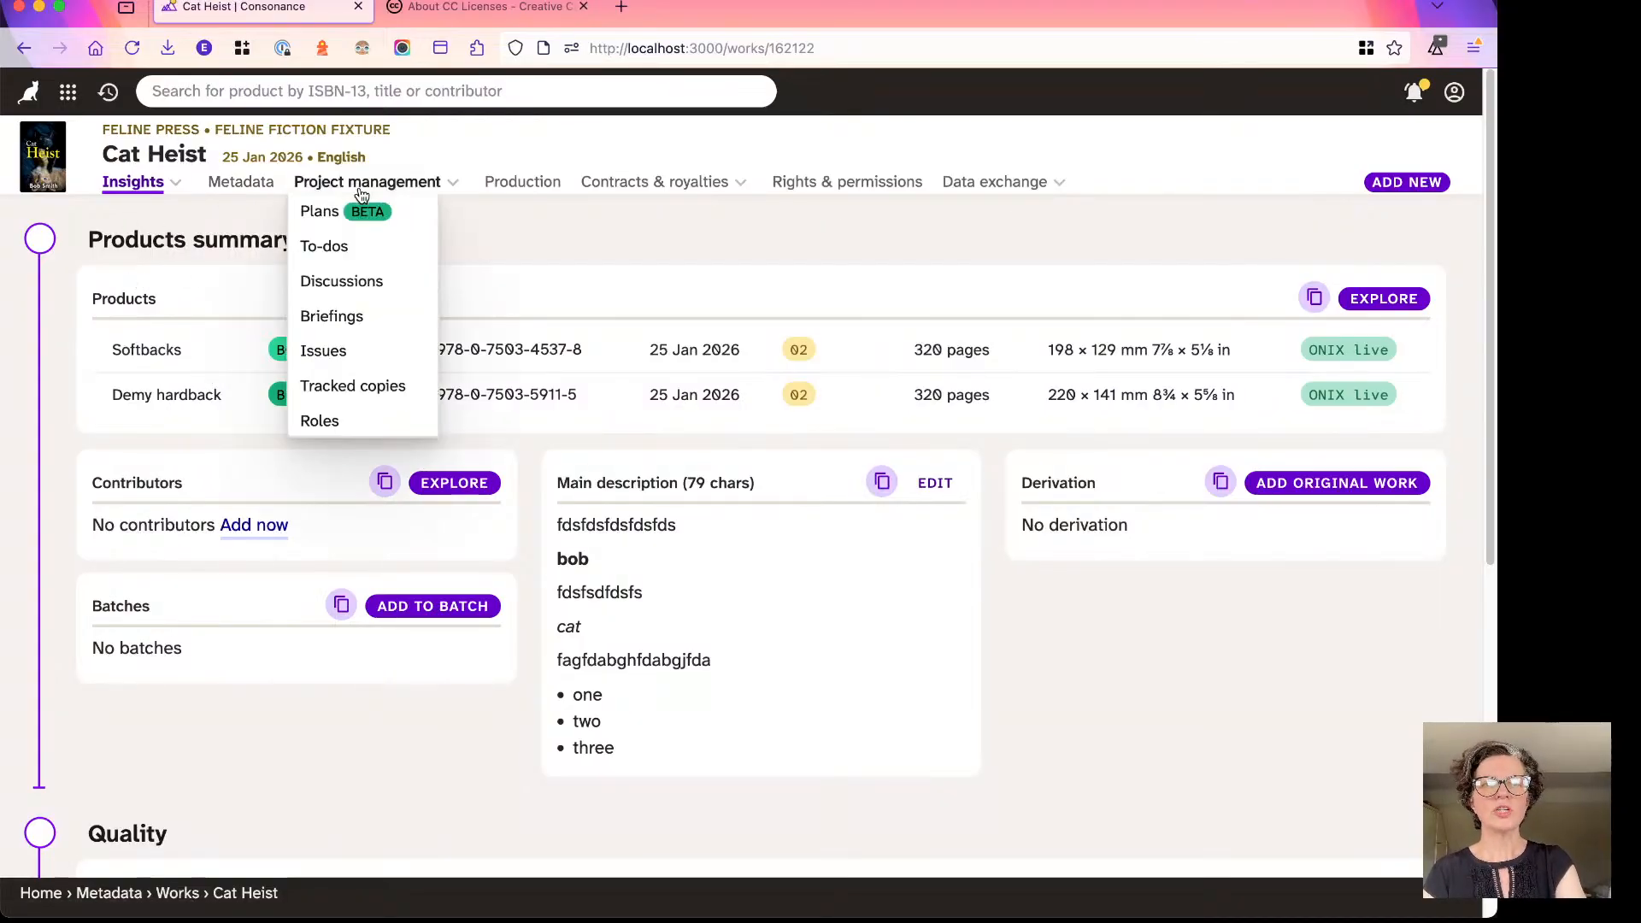
left_click(336, 319)
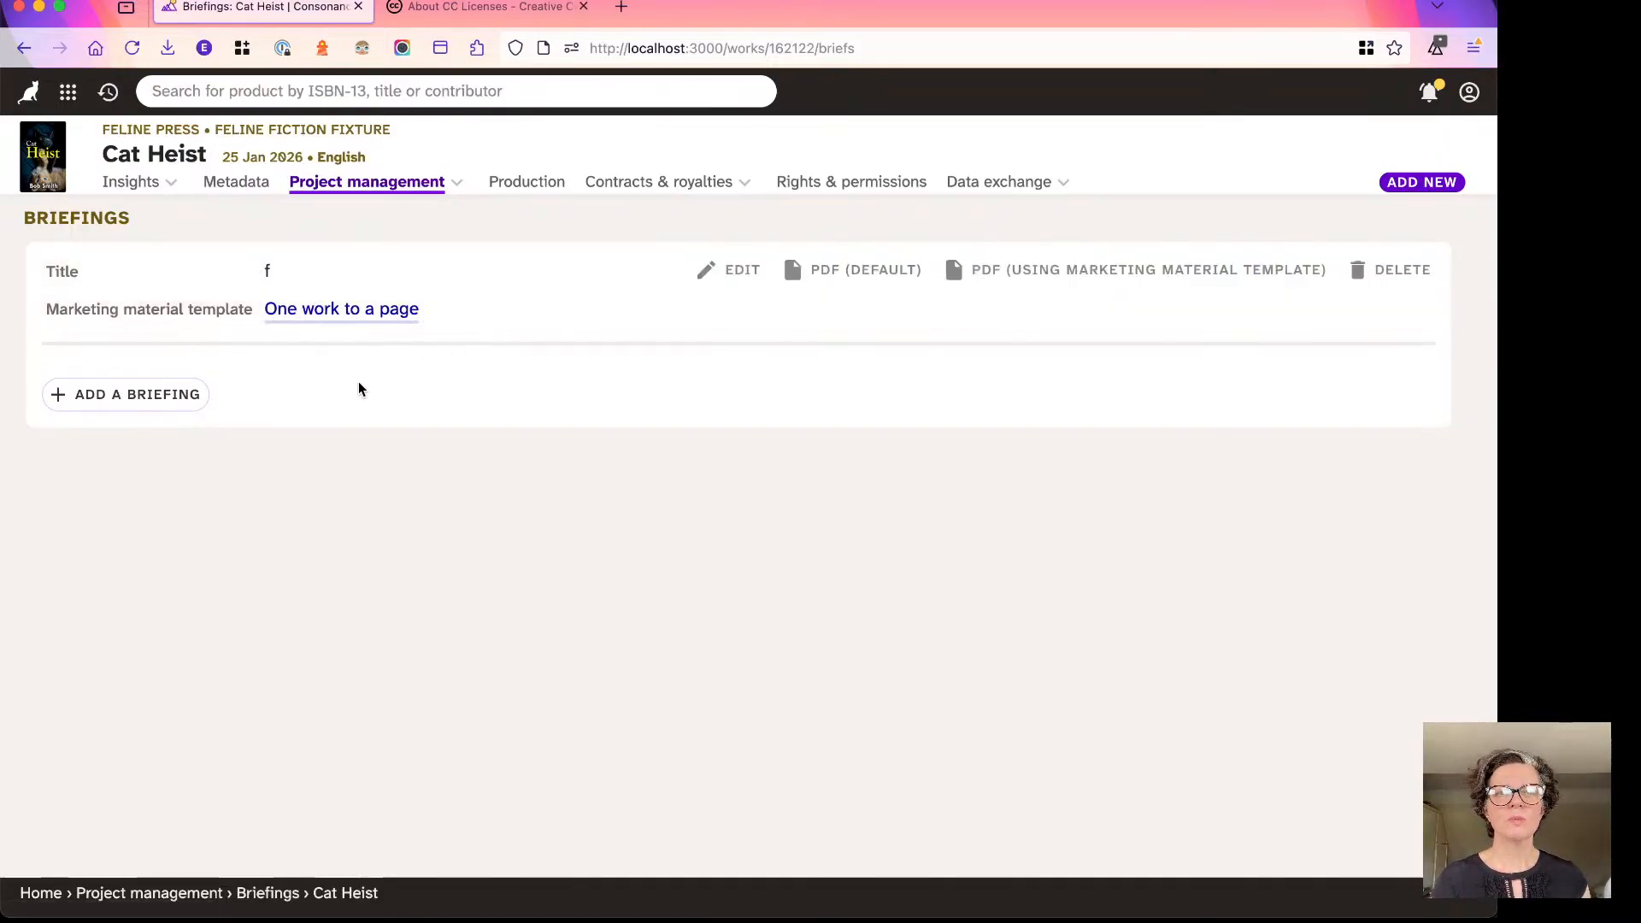
Start a new briefing for Cat Heist and title it "Typesetter brief".
left_click(162, 396)
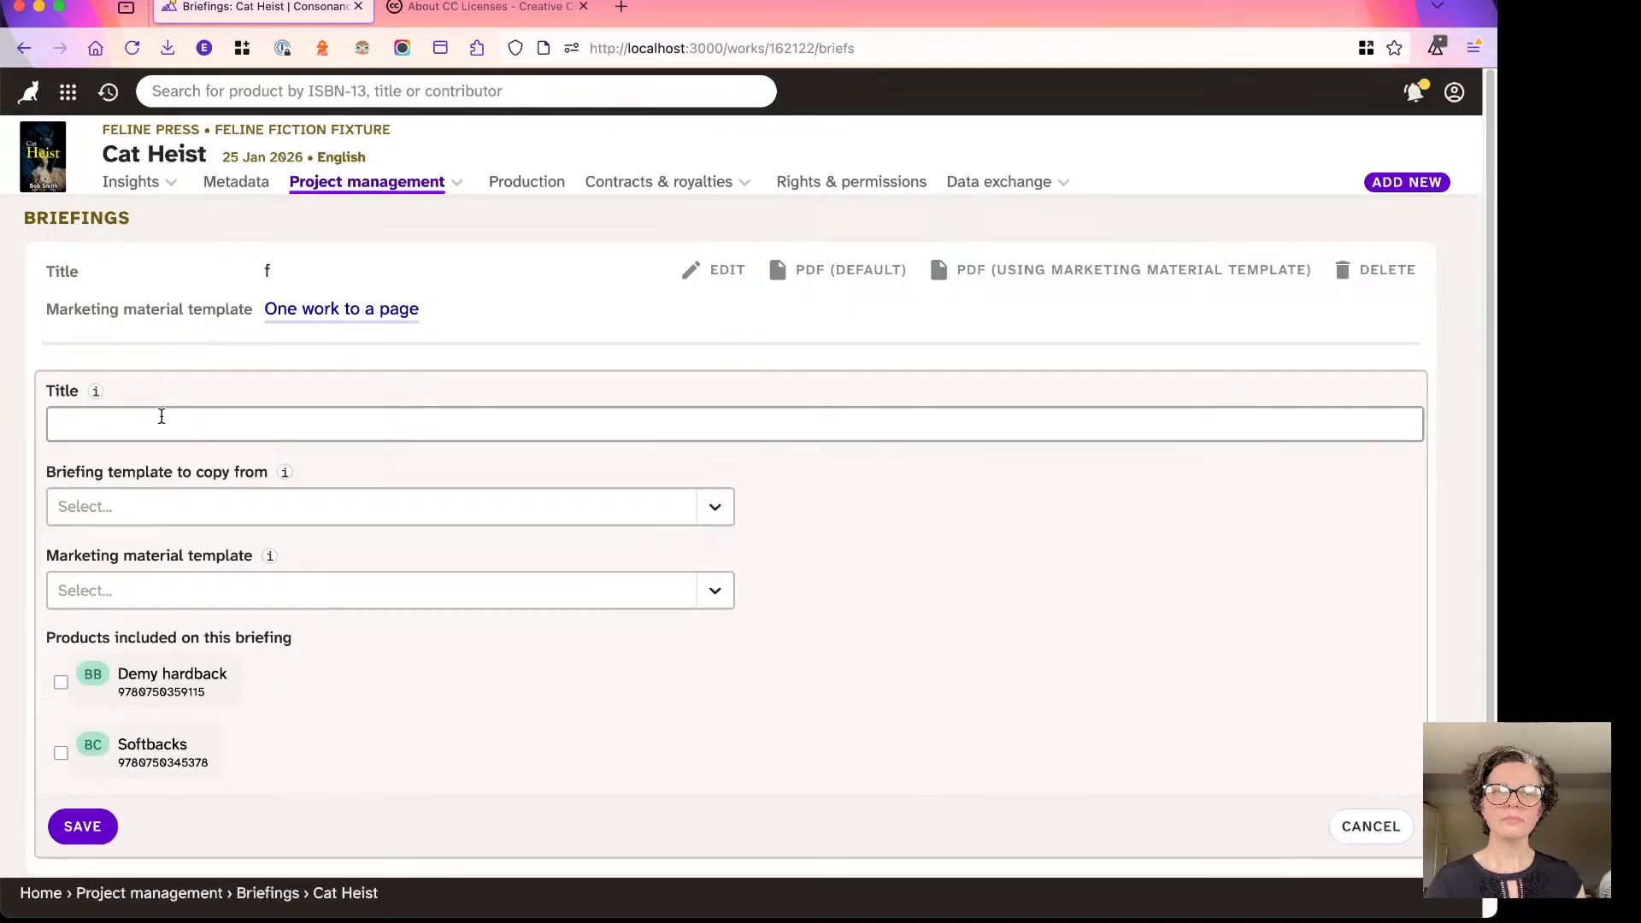
left_click(162, 424)
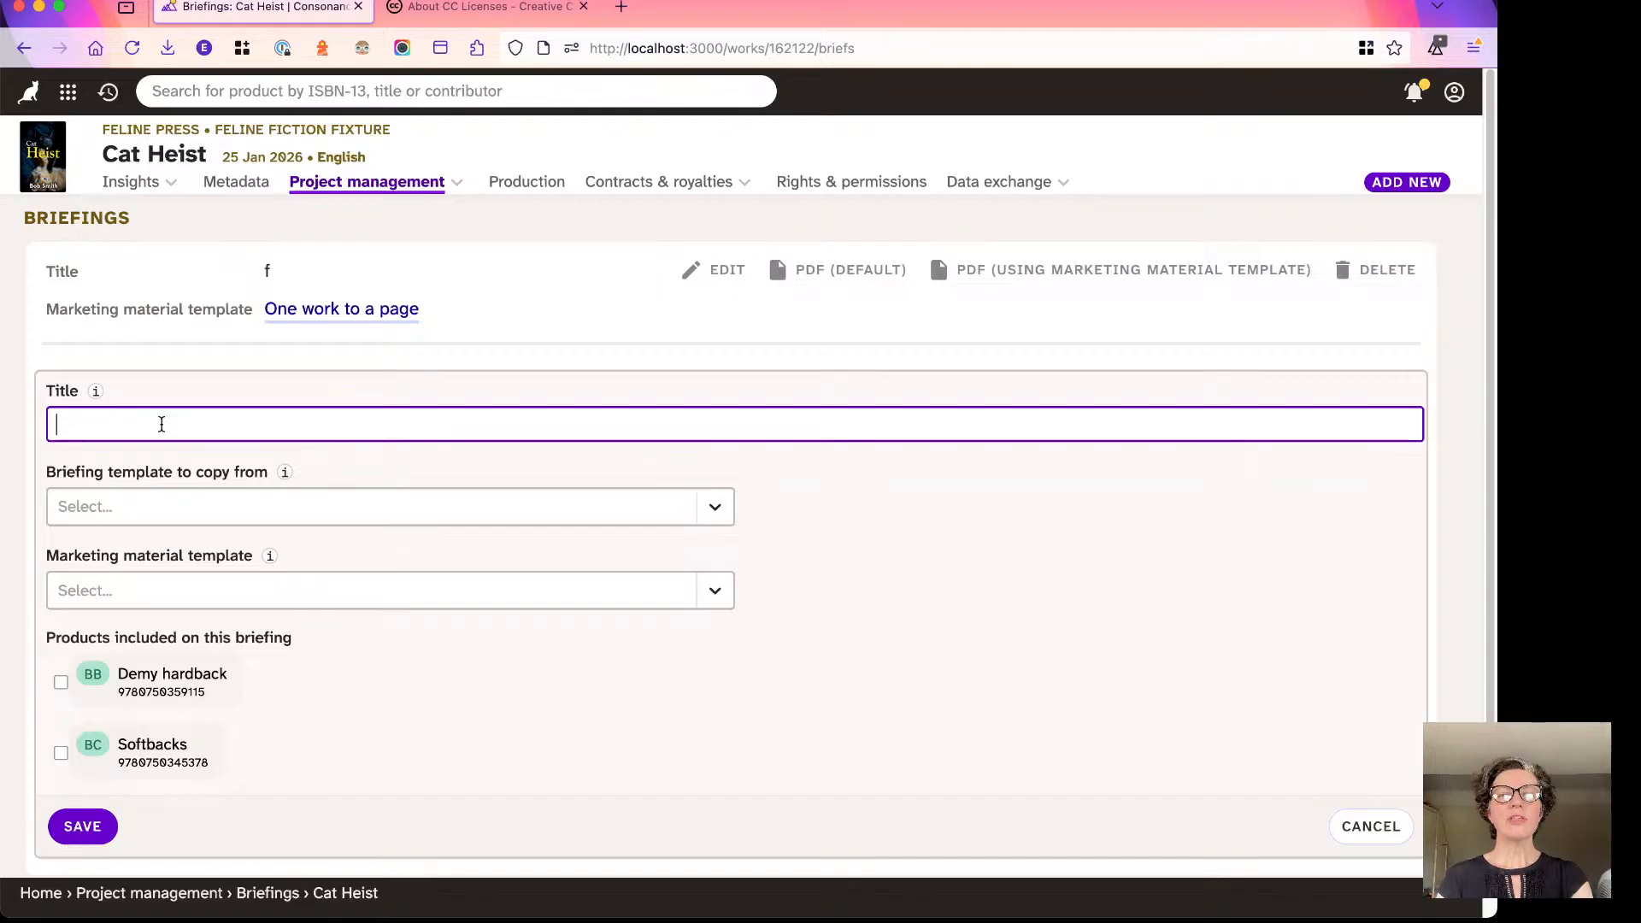
type("Typ")
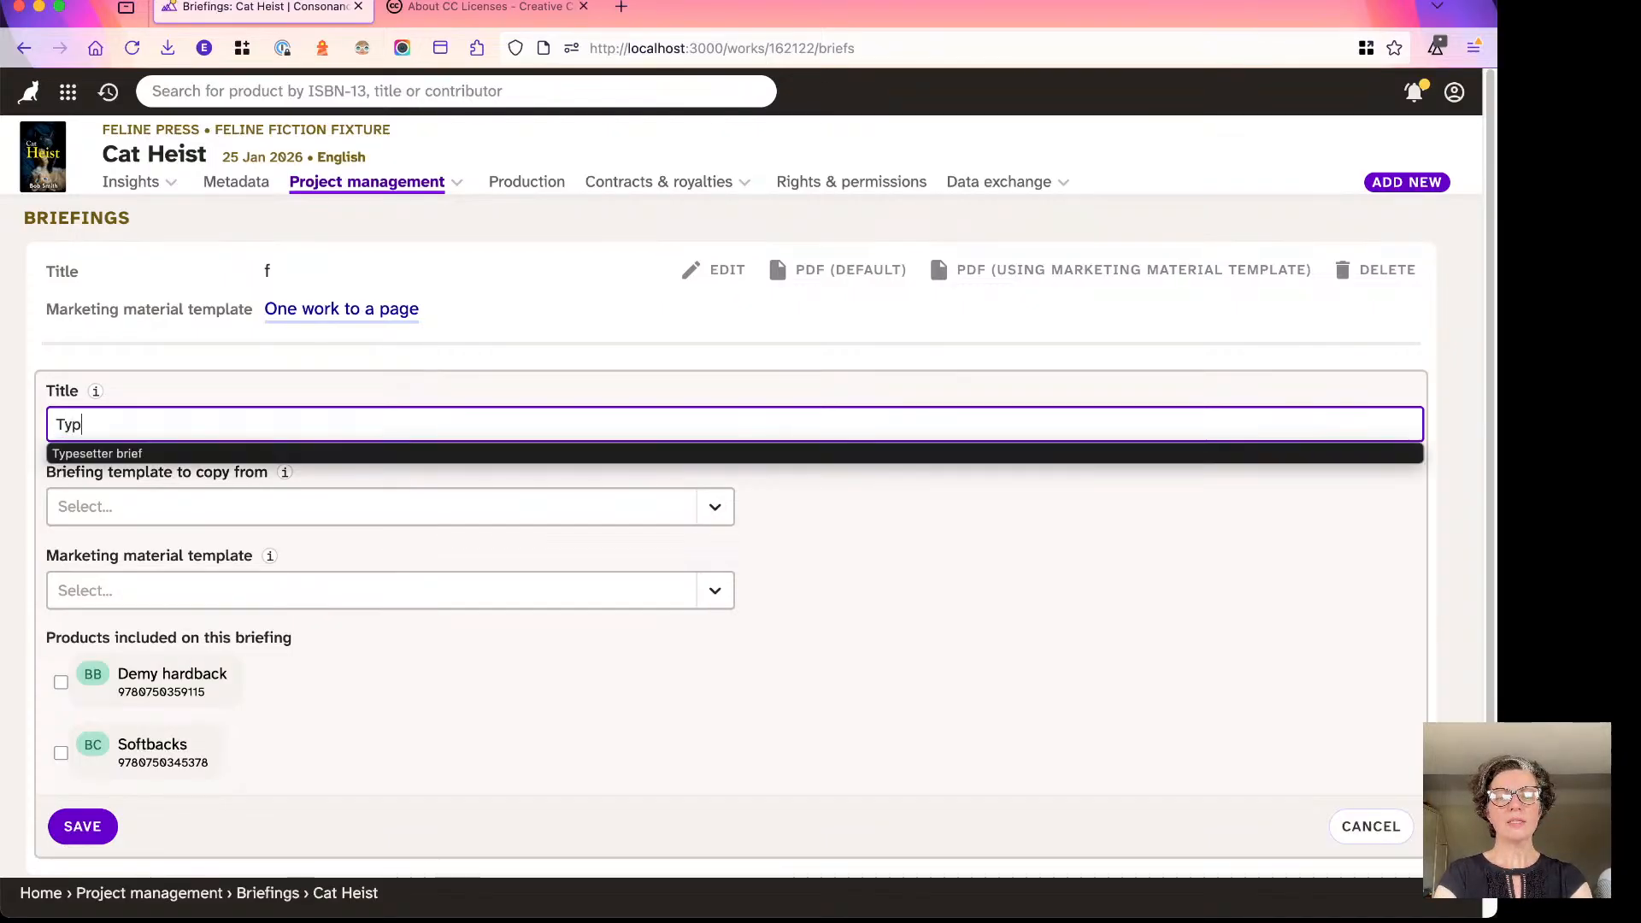
type("ese")
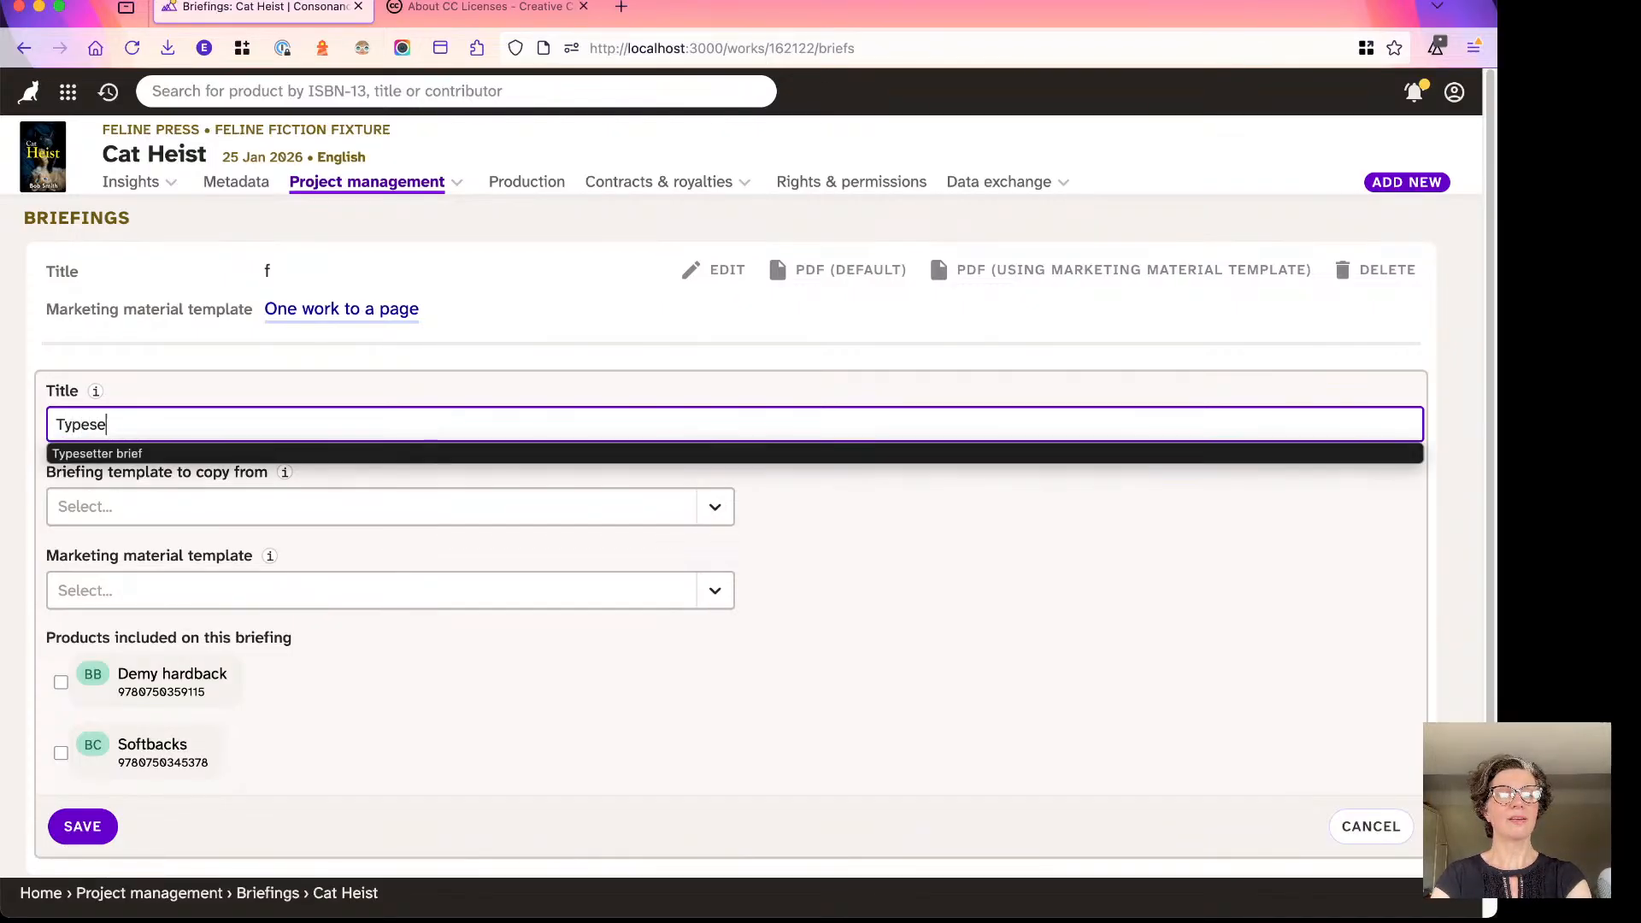
type("tter brief")
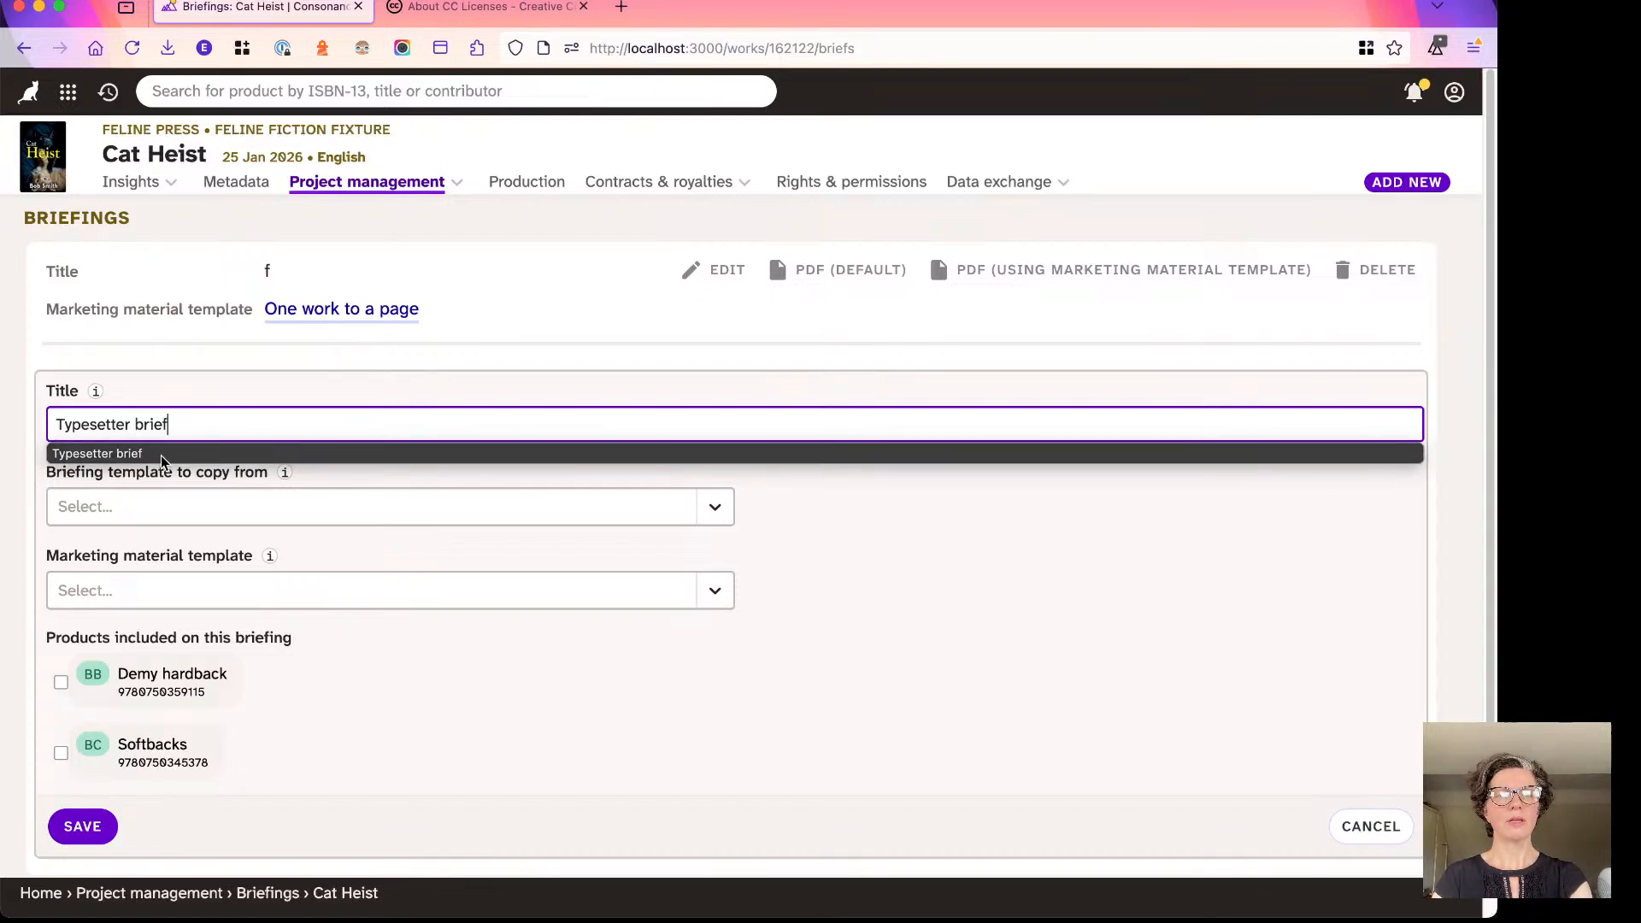
left_click(174, 454)
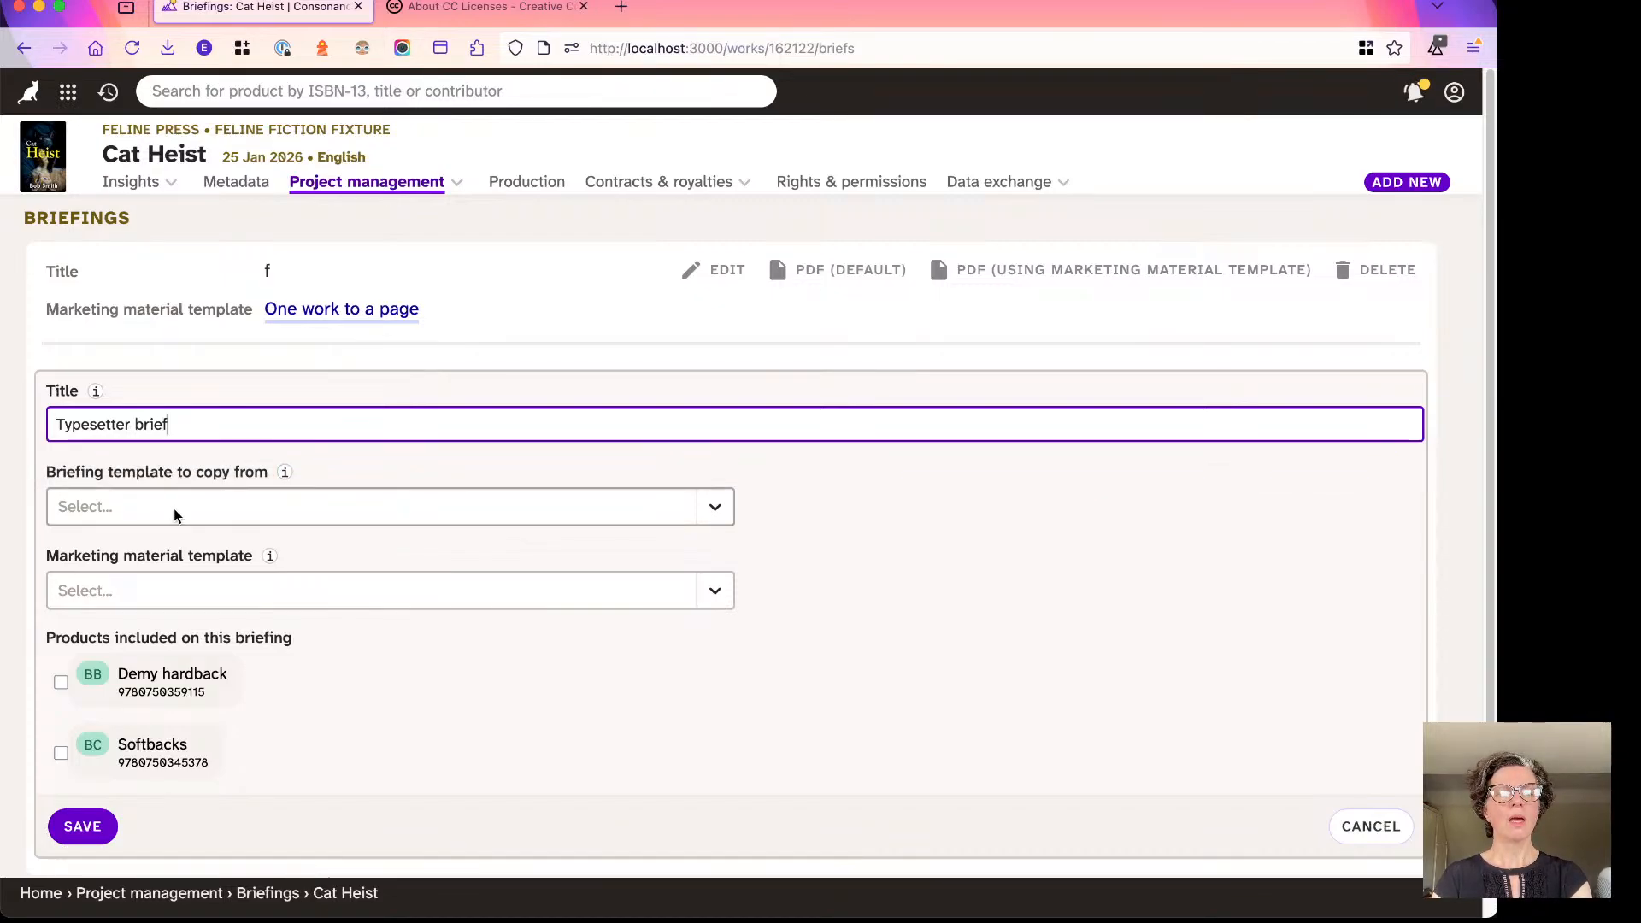
Check which briefing templates are available to copy from, without choosing one.
left_click(341, 476)
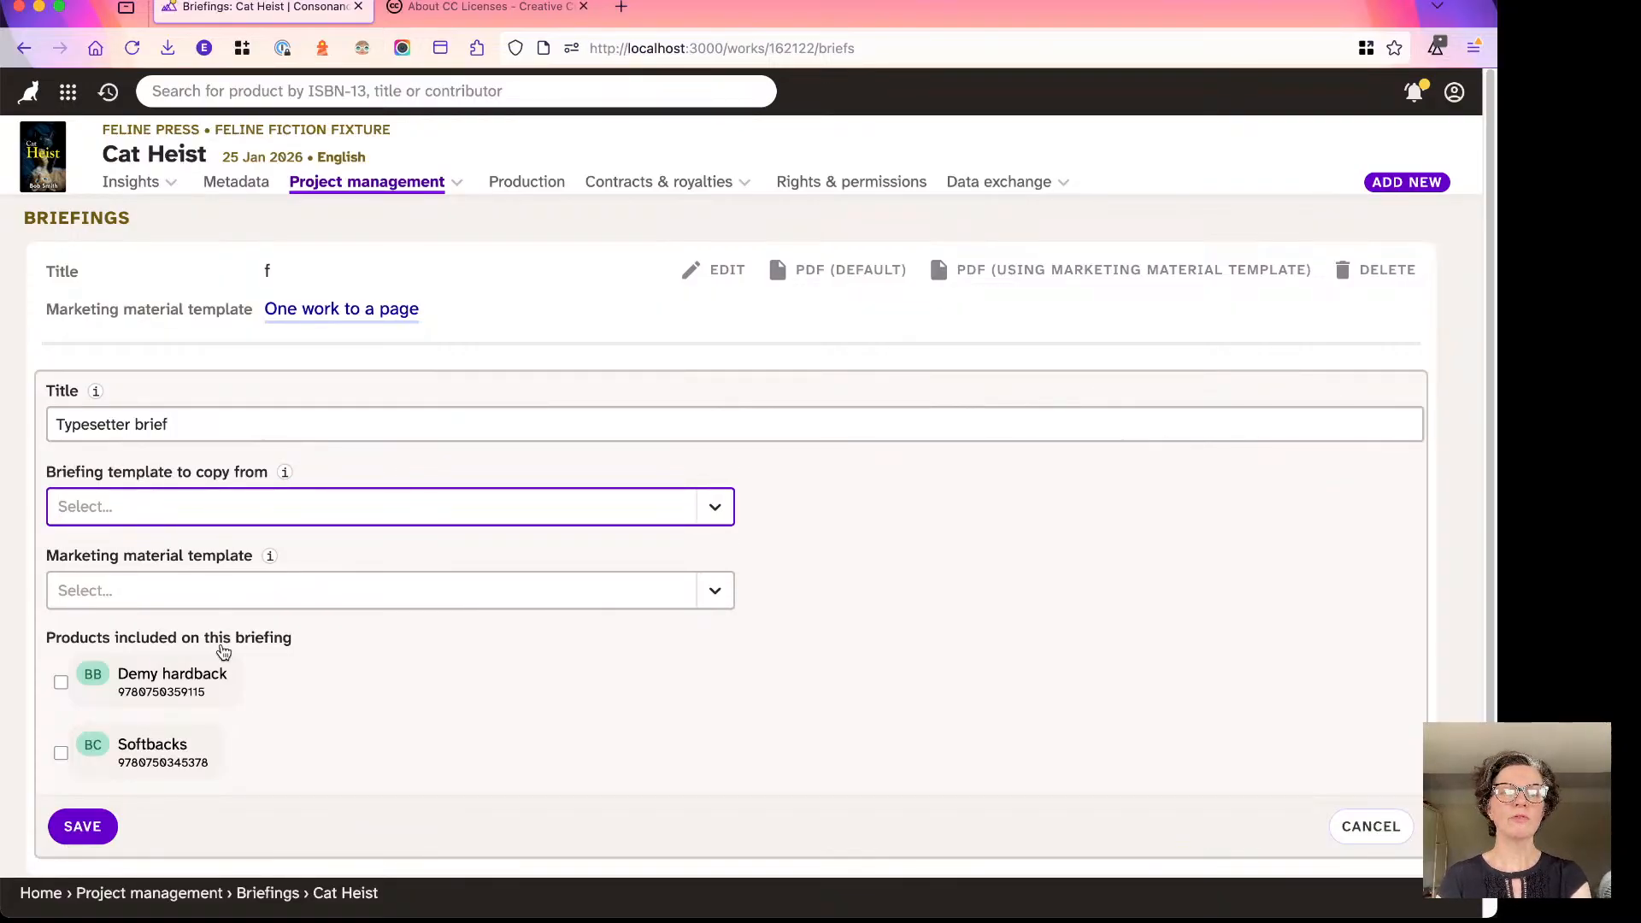
key("super+Tab")
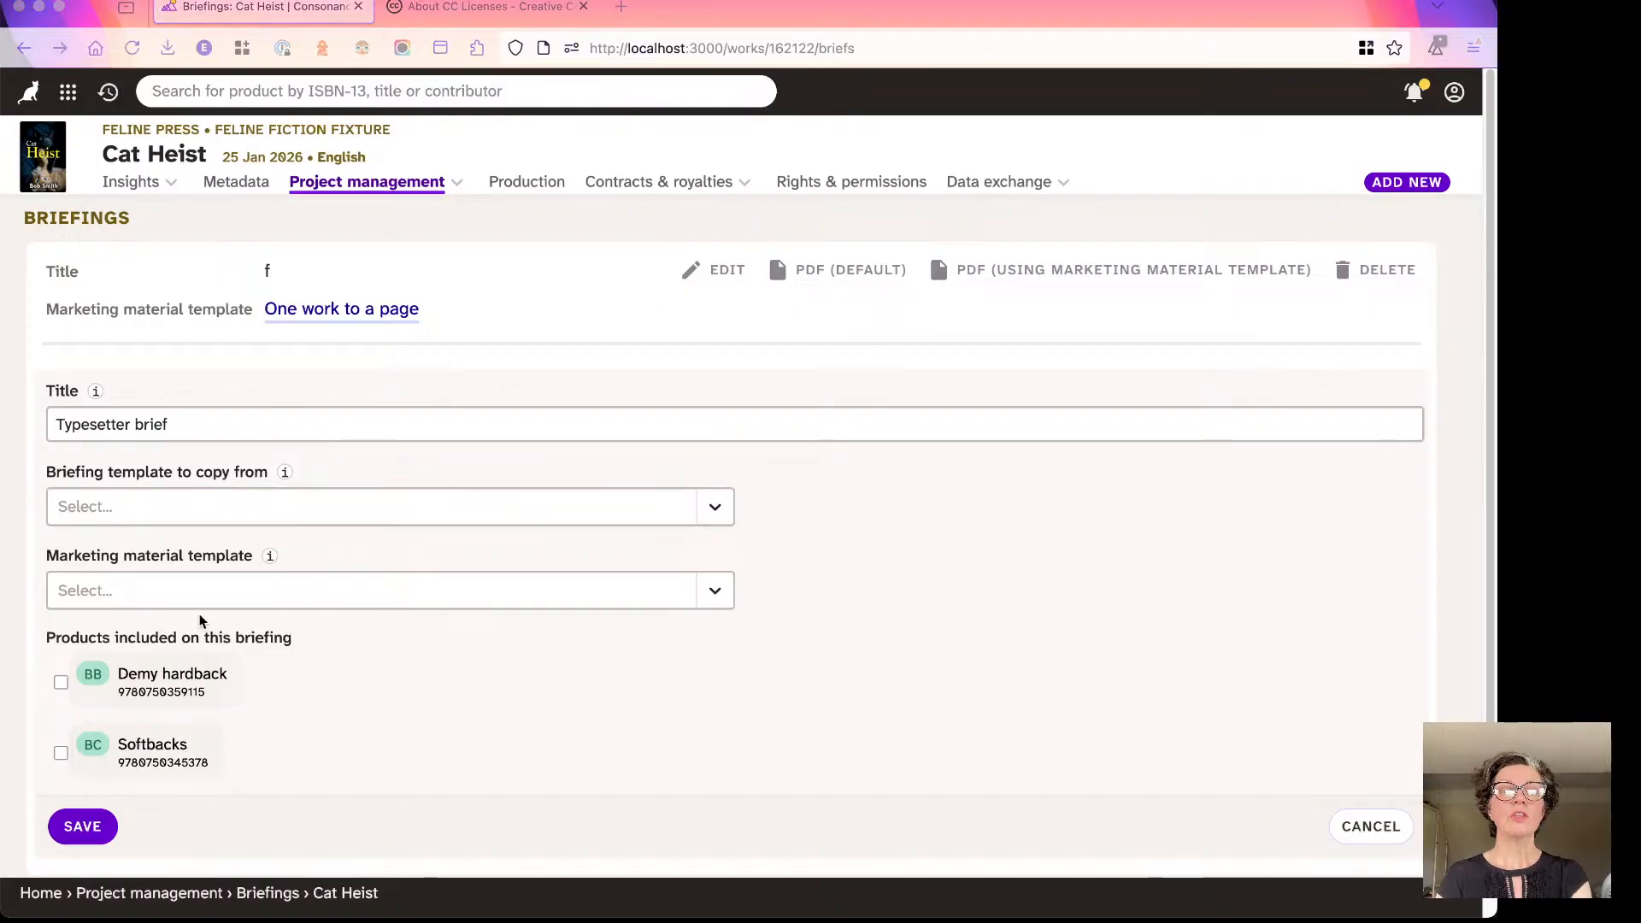
left_click(141, 513)
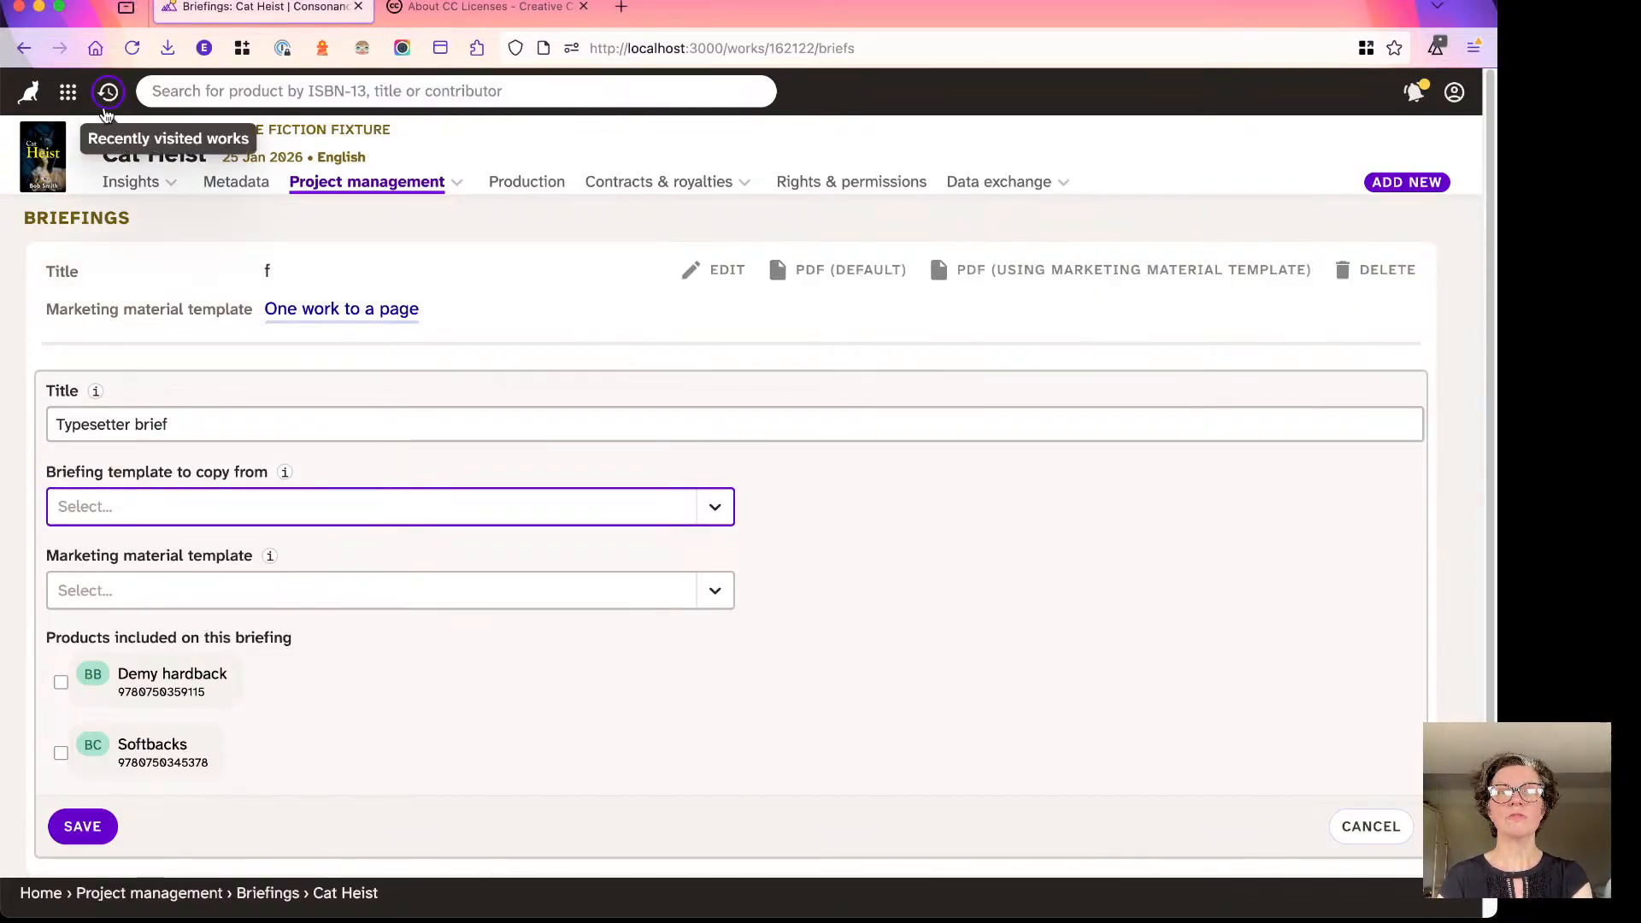
left_click(131, 519)
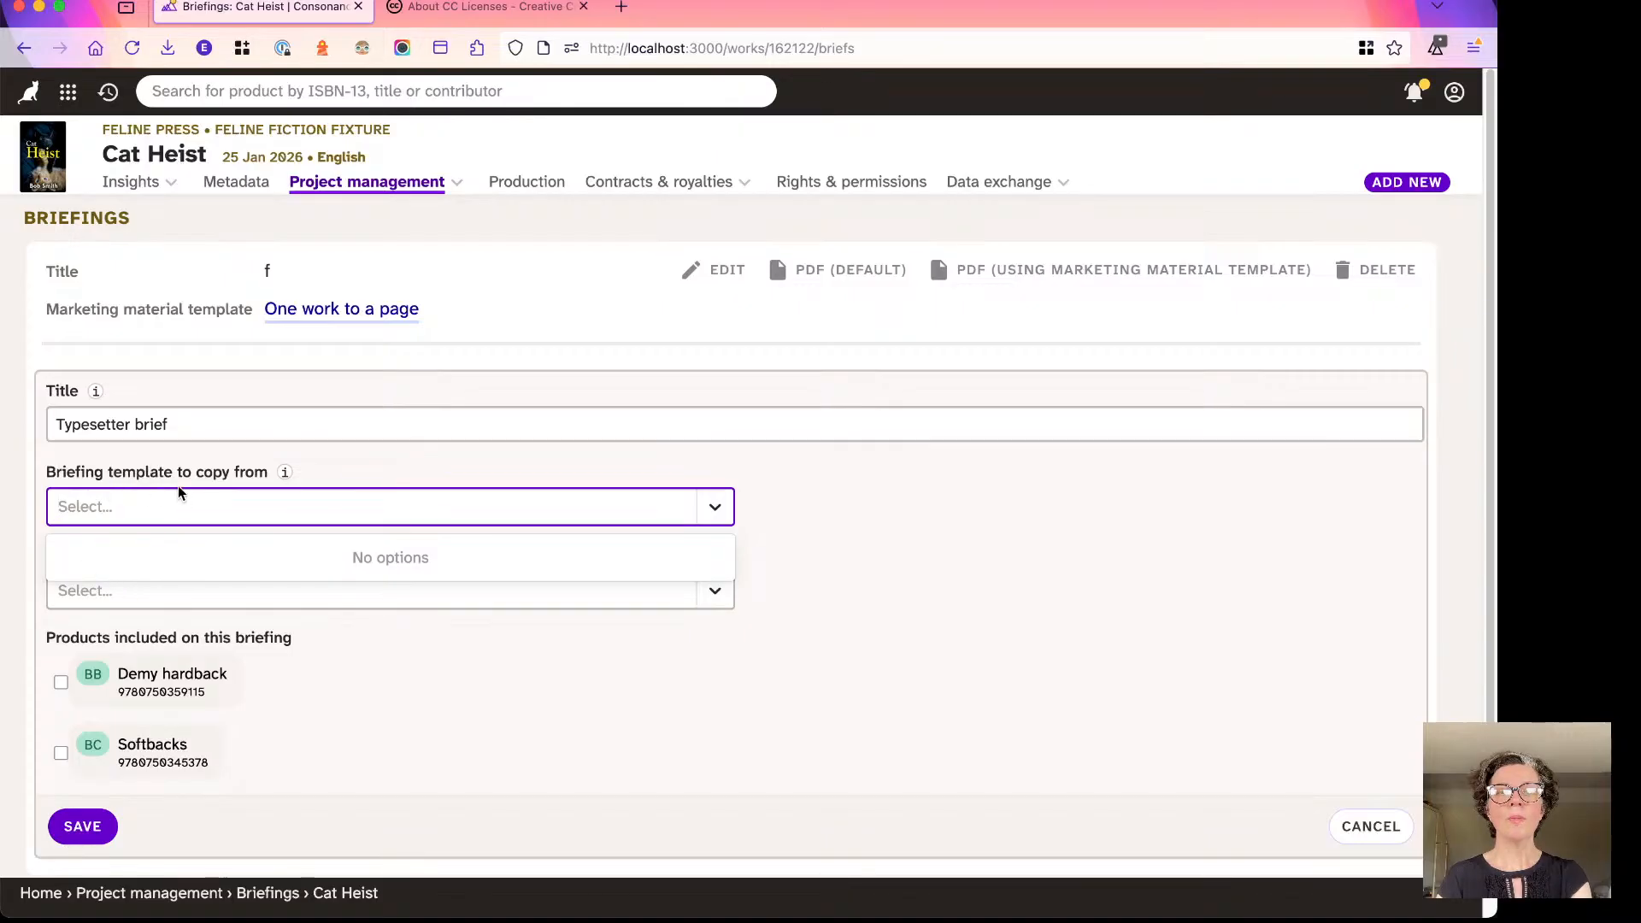
key("Escape")
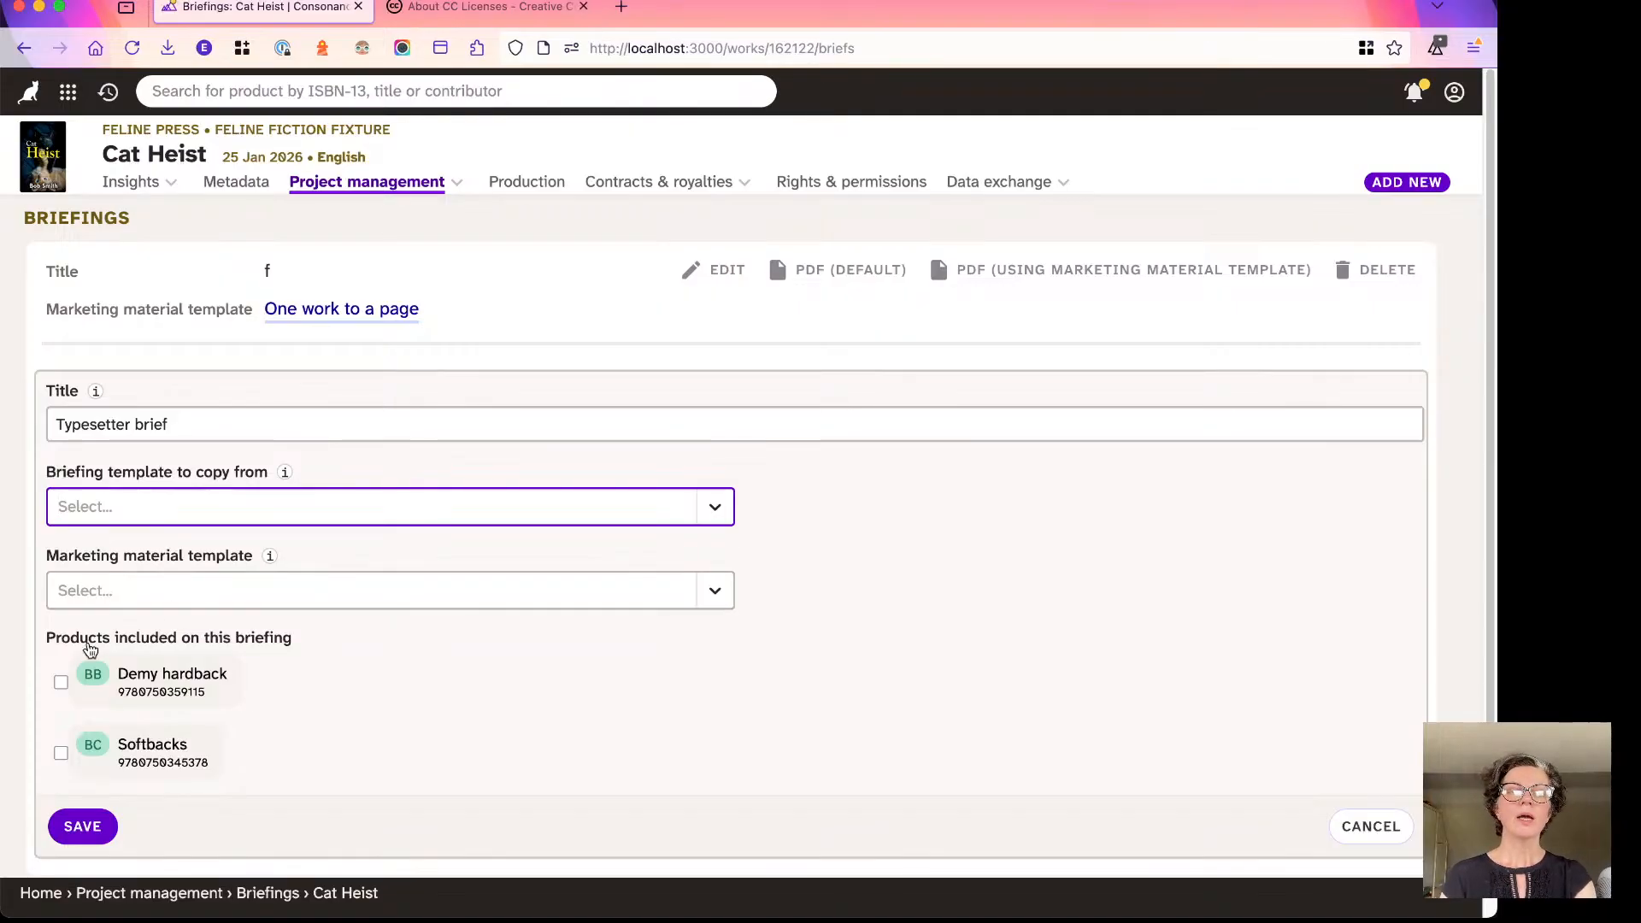
Save the new Typesetter brief and open it for editing.
scroll(80, 670, "down", 2)
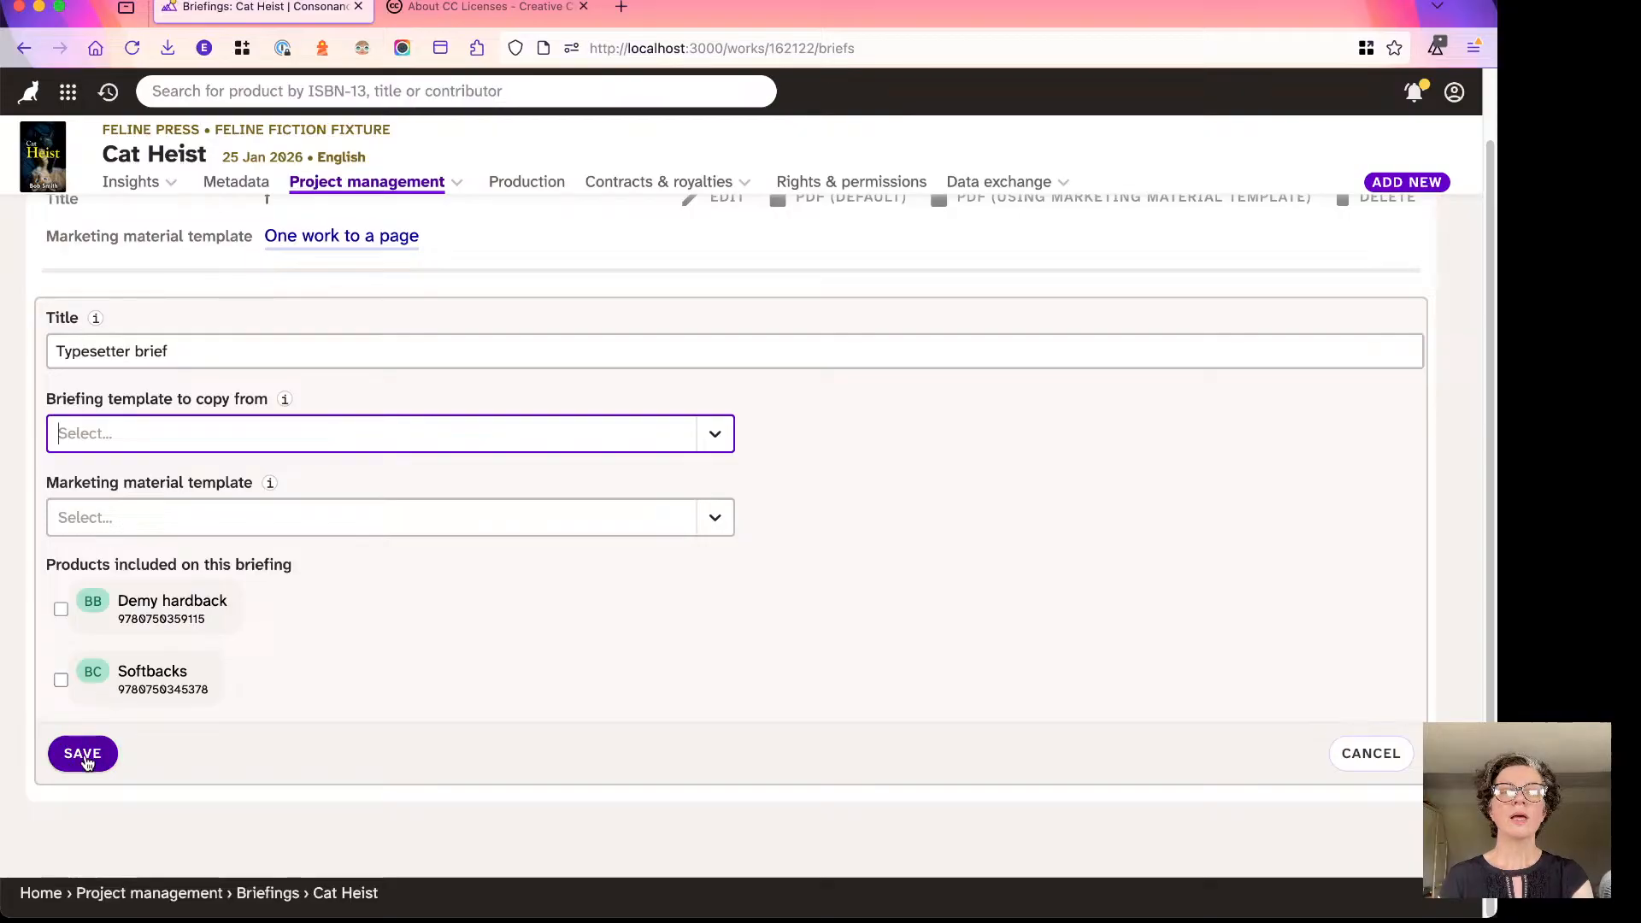
left_click(82, 754)
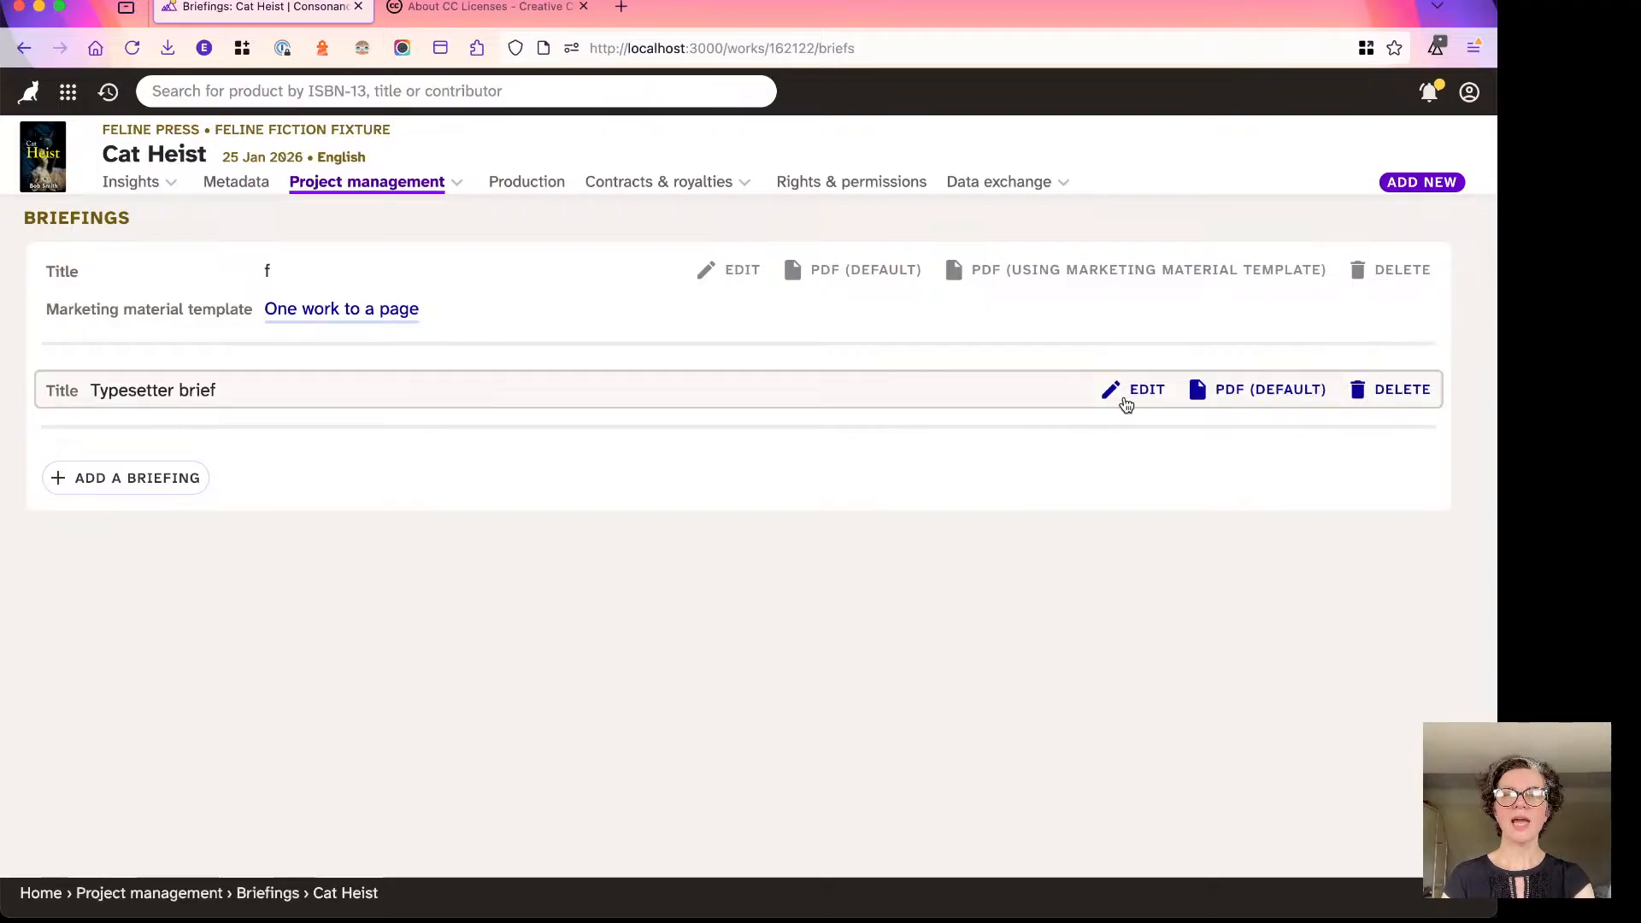
left_click(1137, 389)
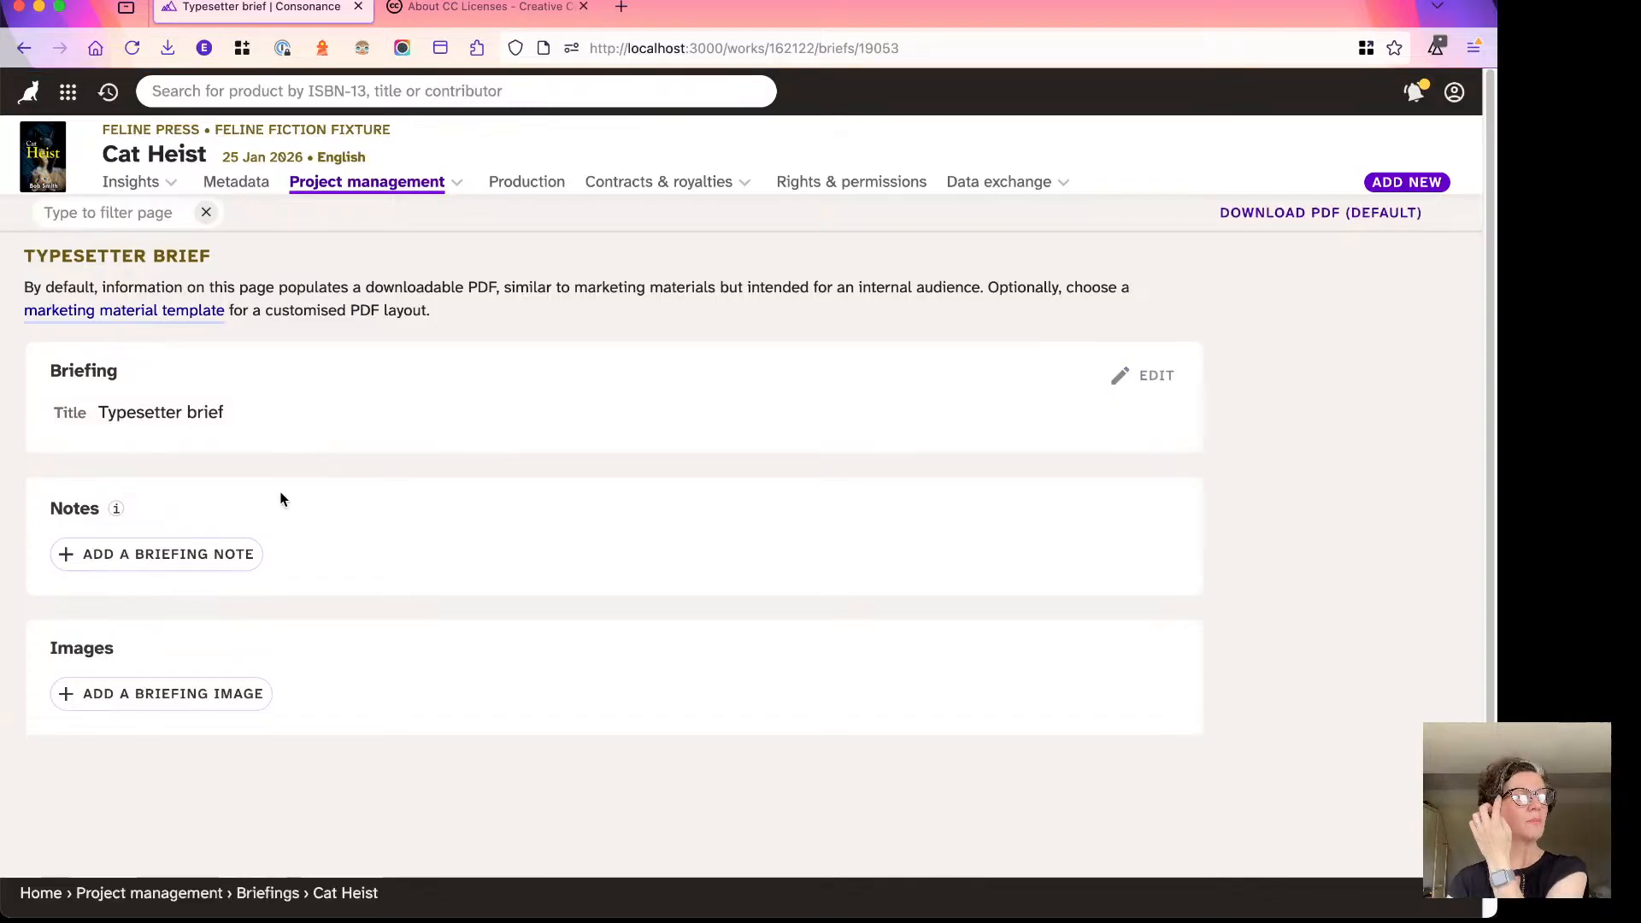
Start a briefing note in the Typesetter brief with the heading "Typeface selection".
left_click(231, 559)
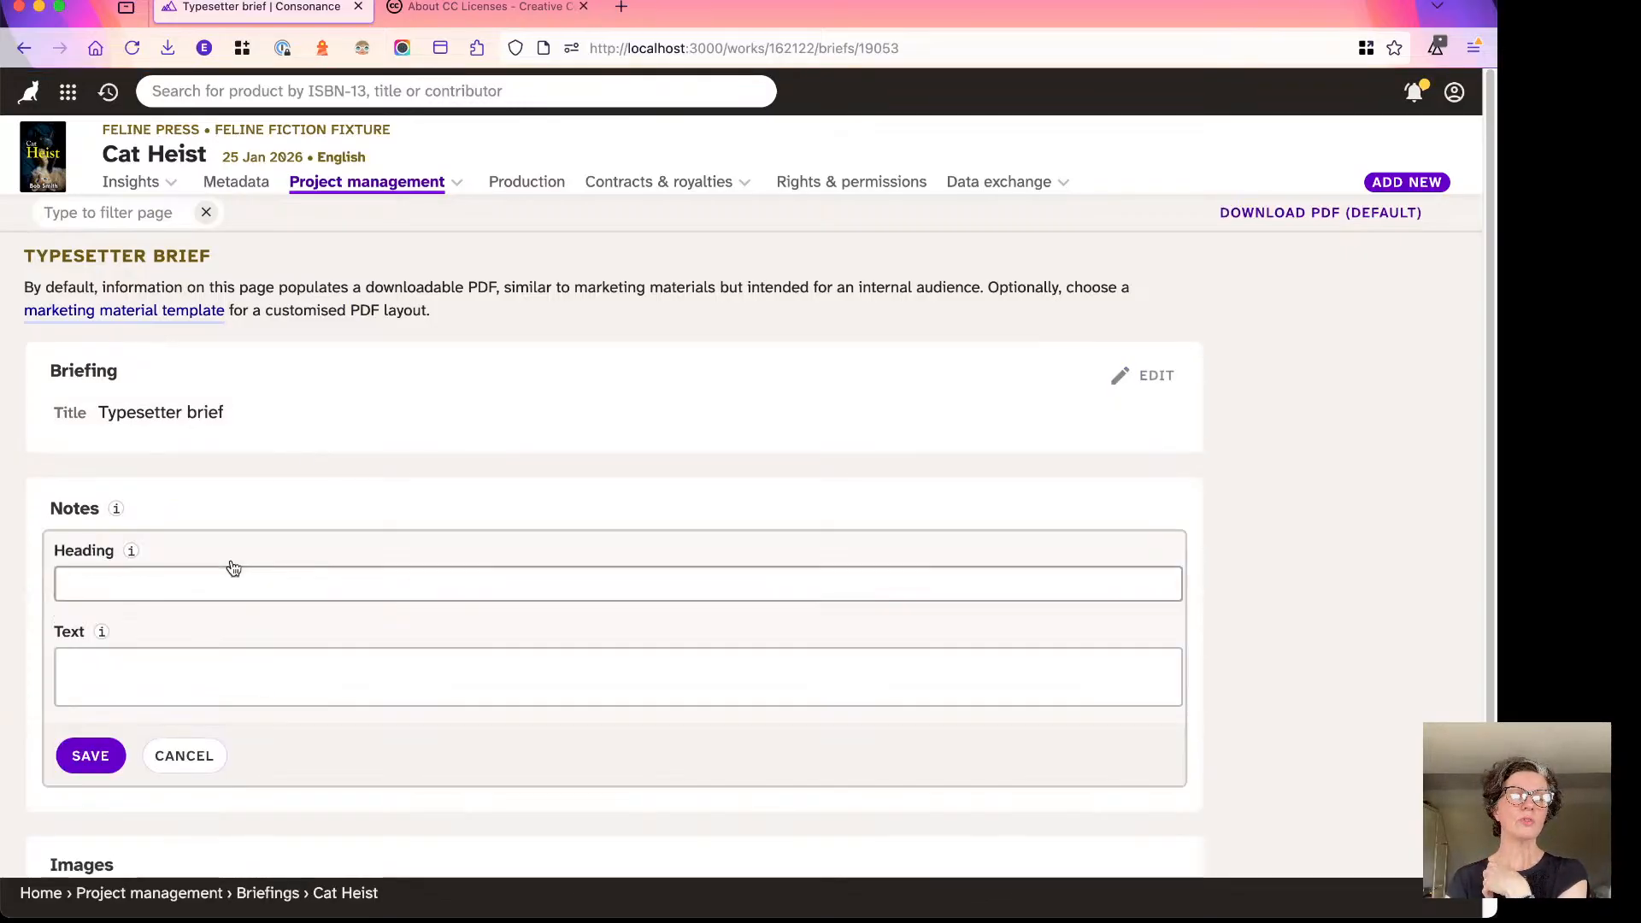
left_click(231, 586)
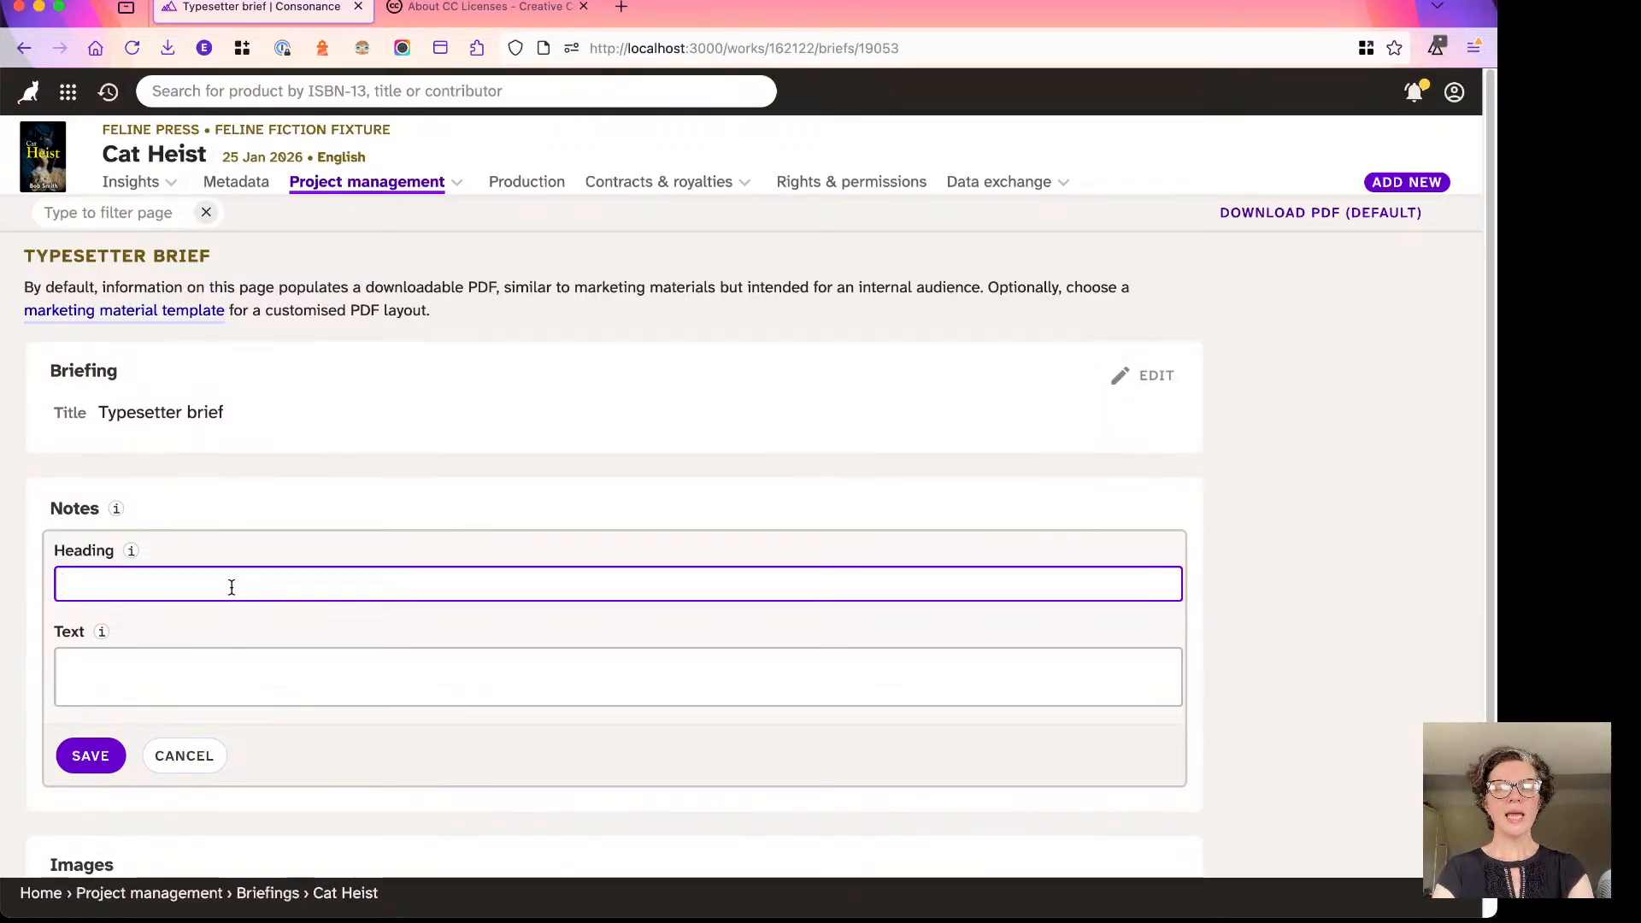
type("Typeface se")
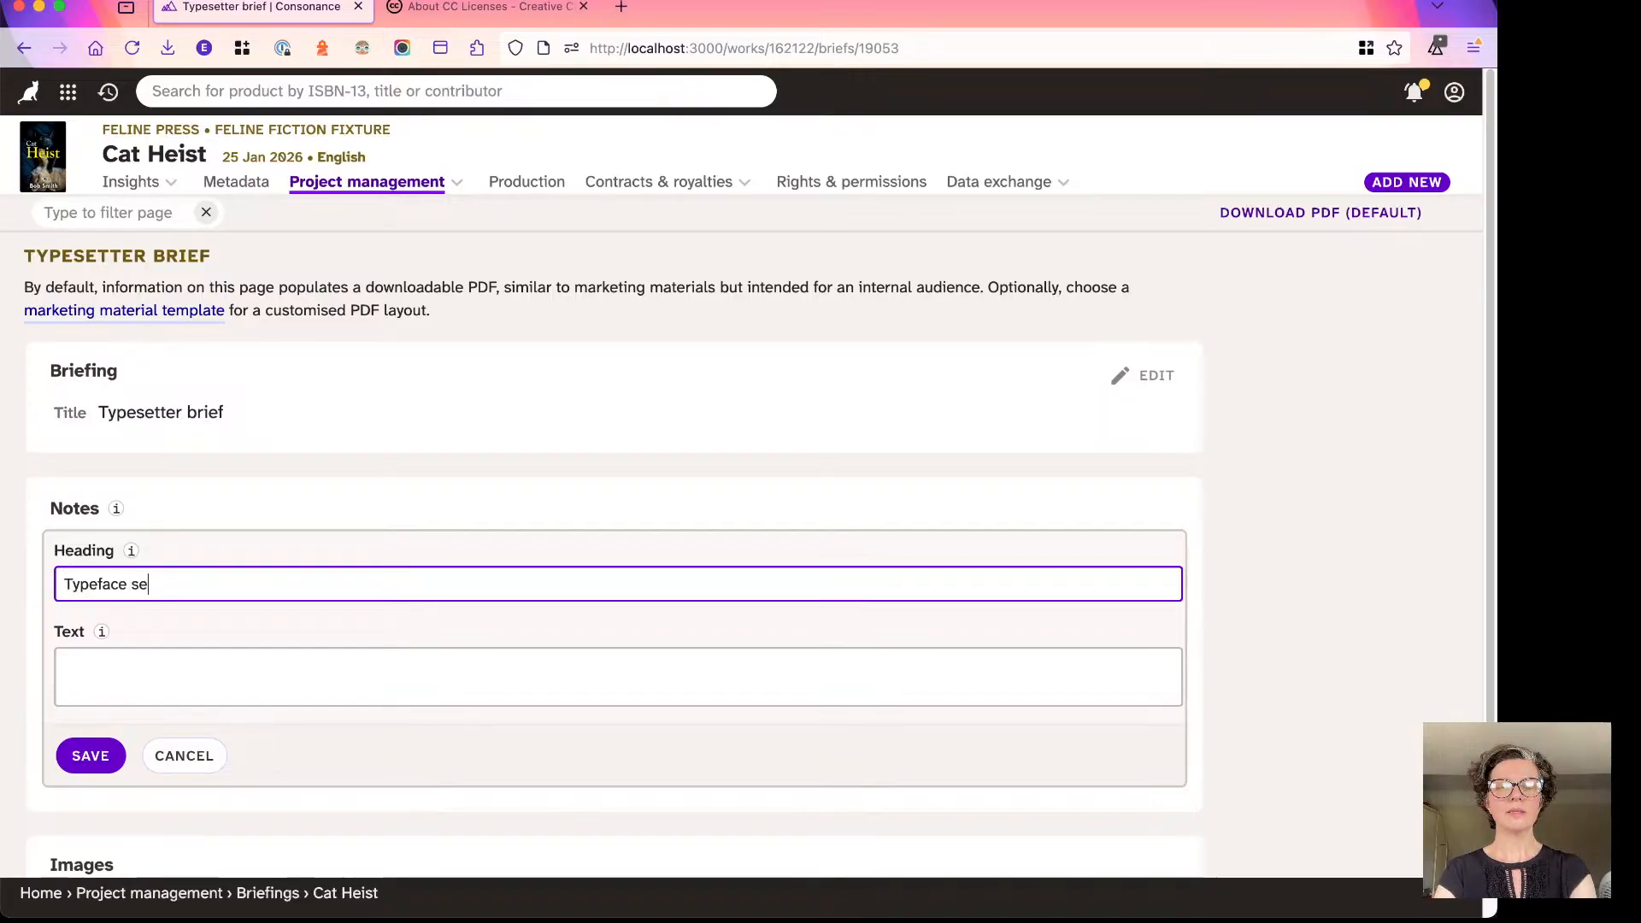
type("lection")
left_click(208, 677)
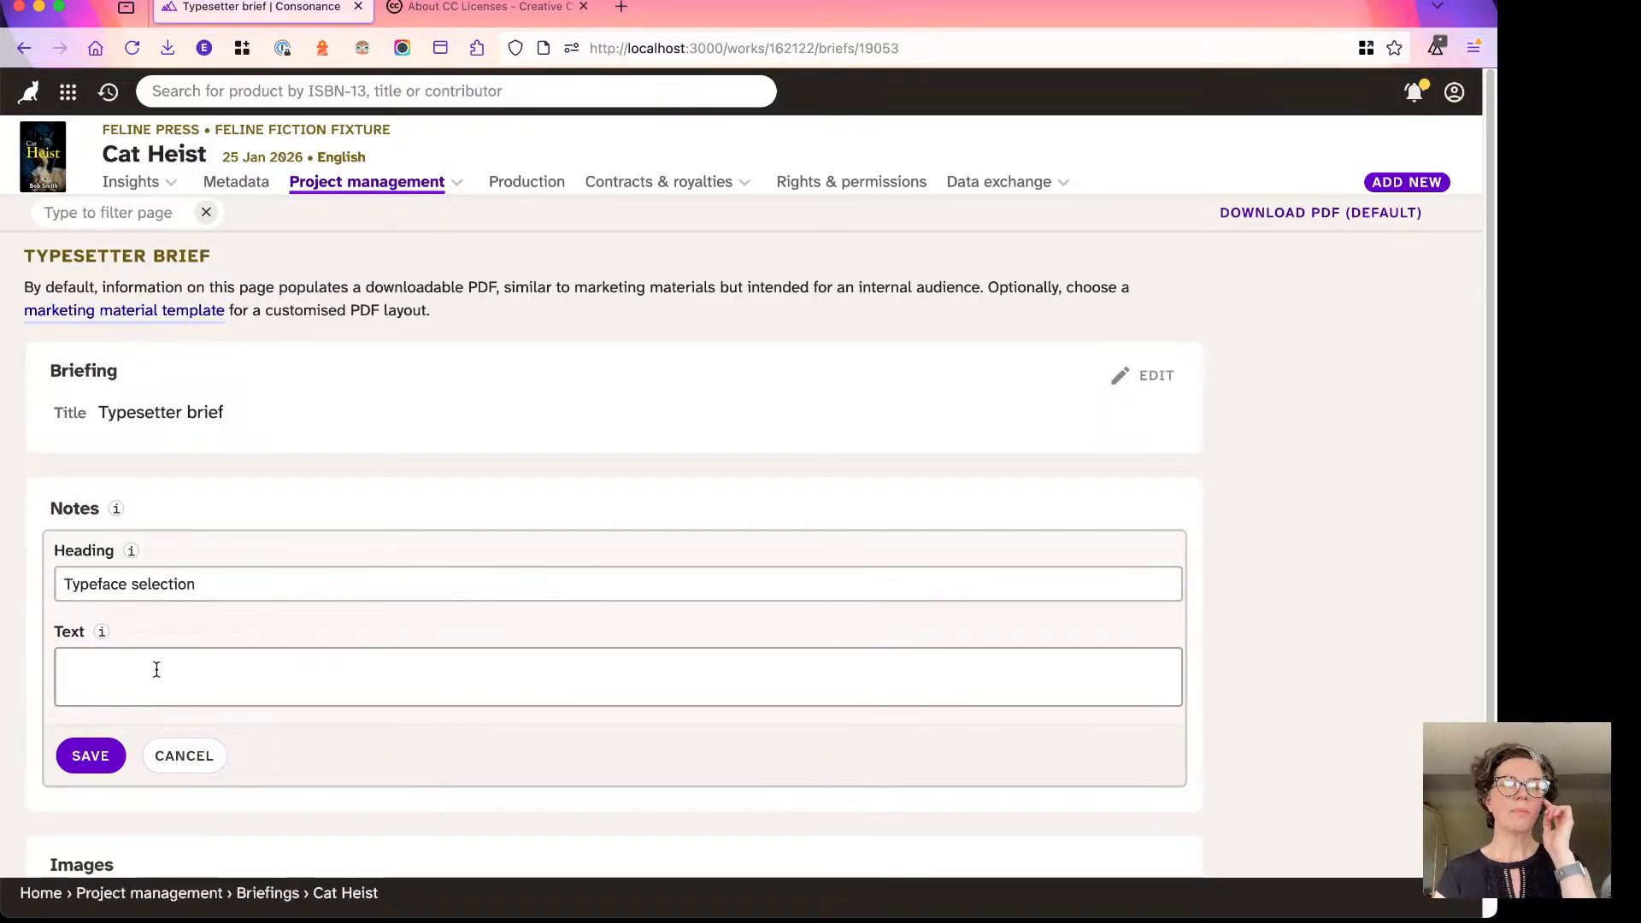
Enter the note text "Ensure typeface is legible and make sure it's set at no less than 16pt" and save the note.
left_click(157, 669)
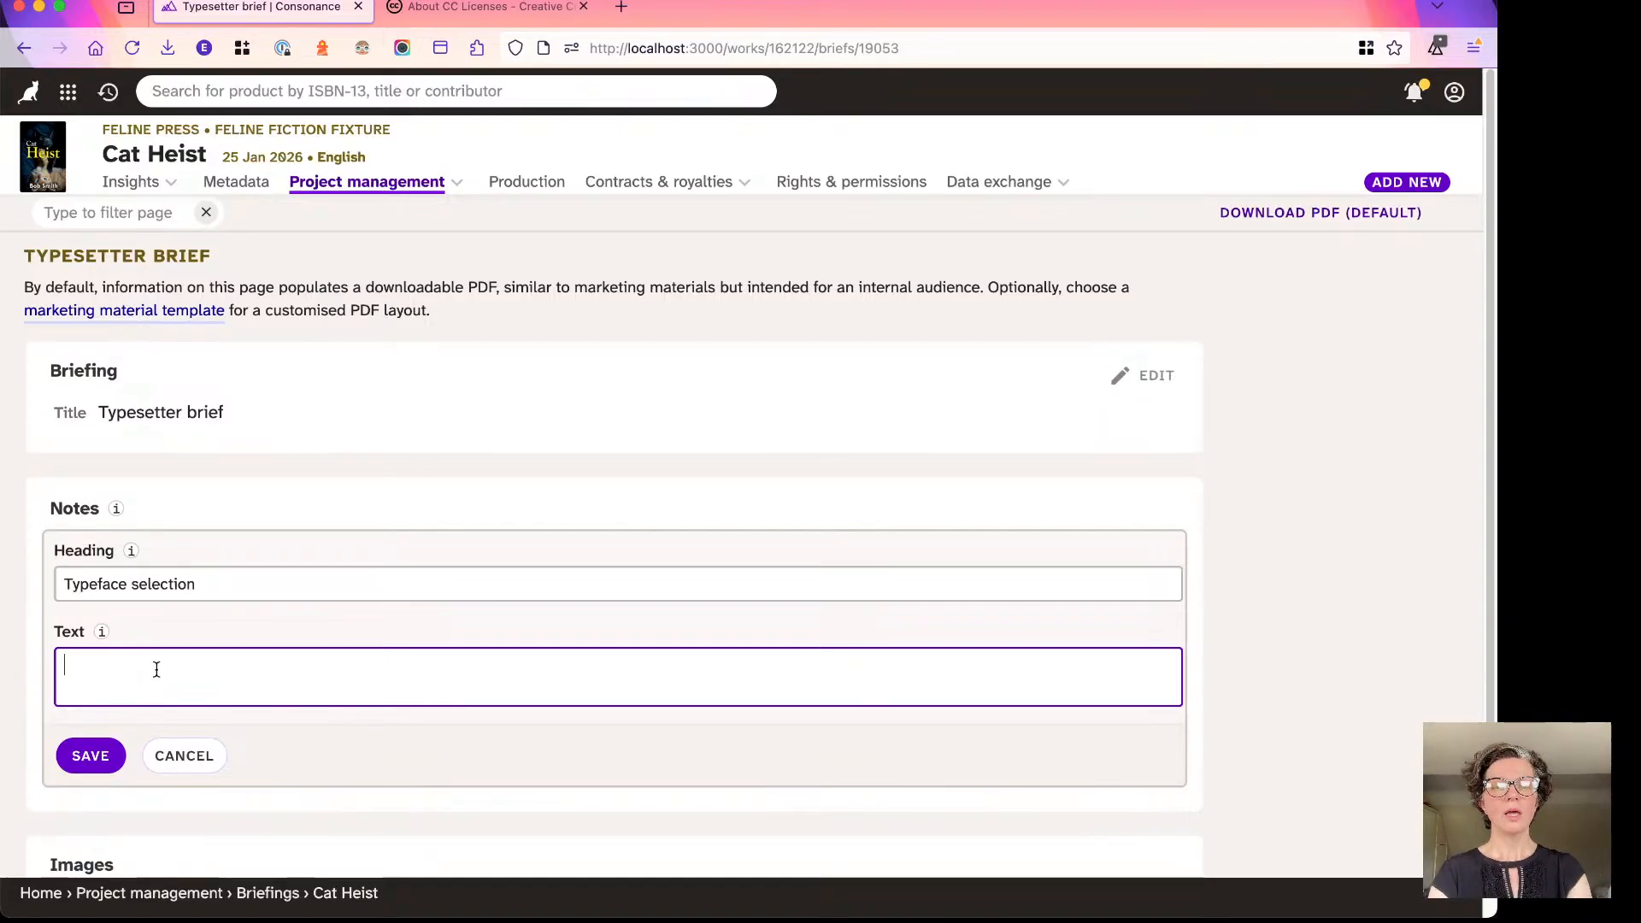
type("Ensure typ")
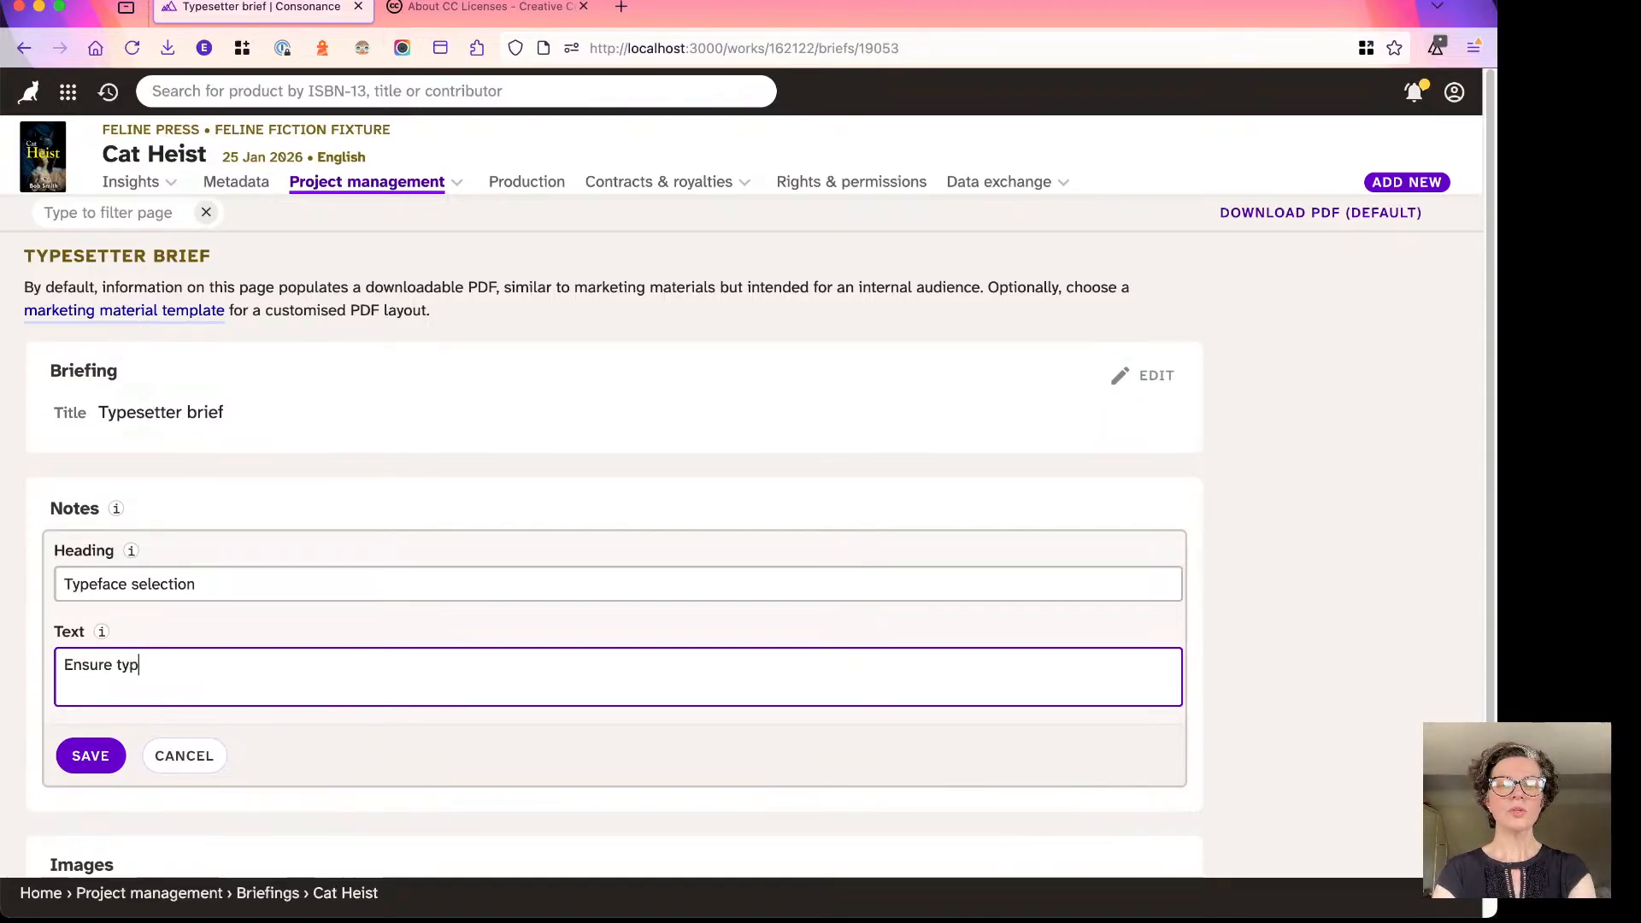
type("eface is")
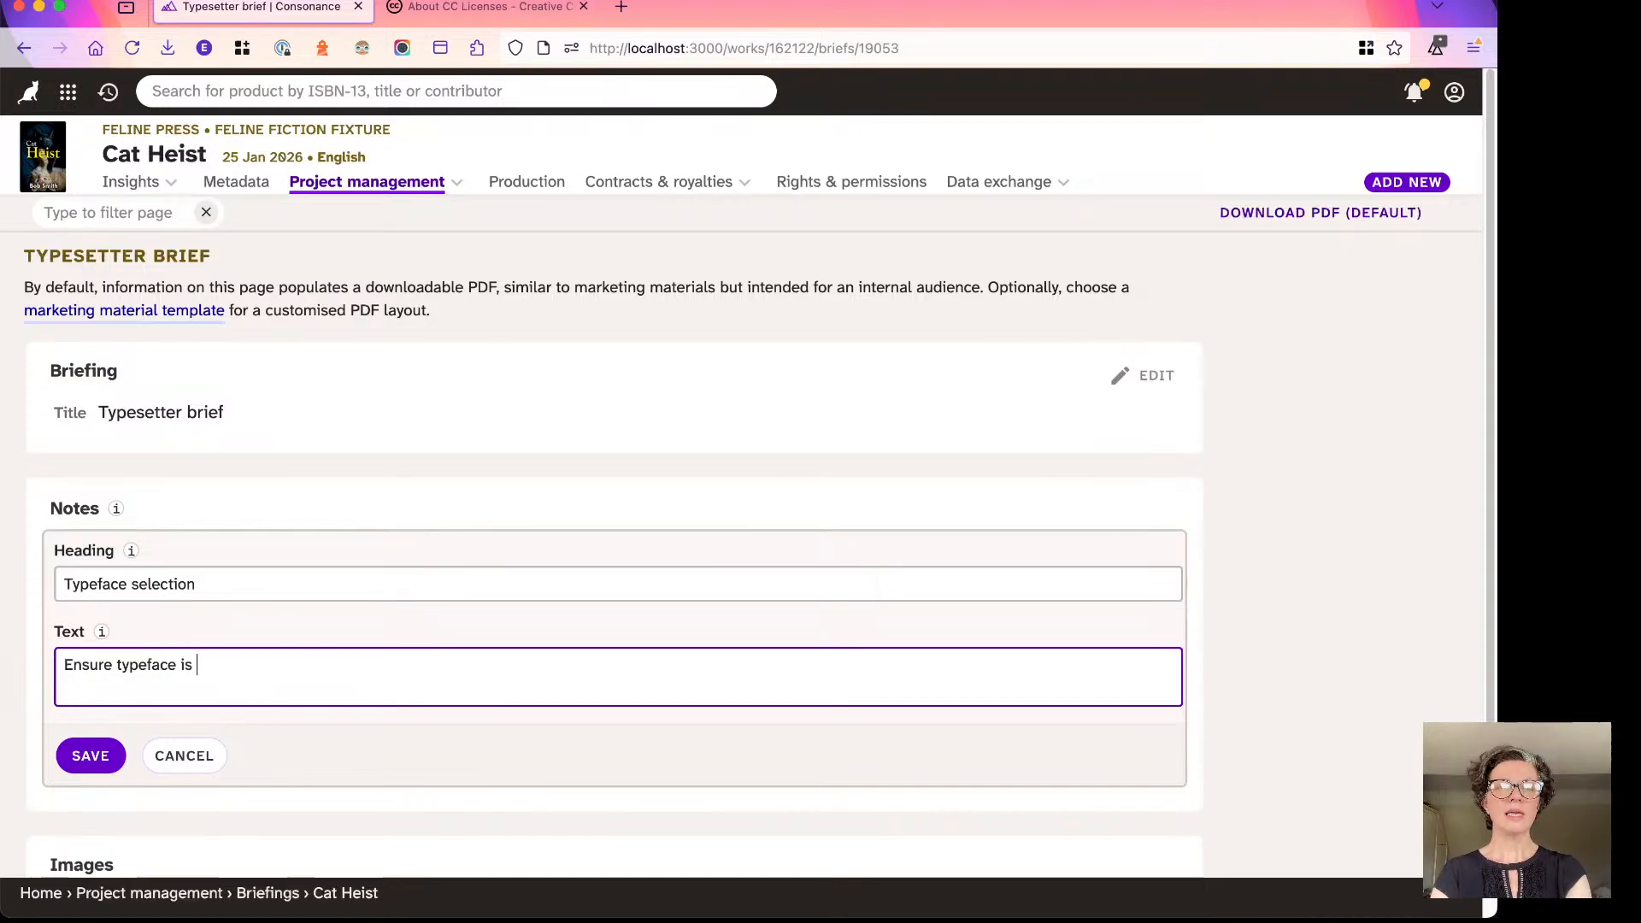
type(" legible")
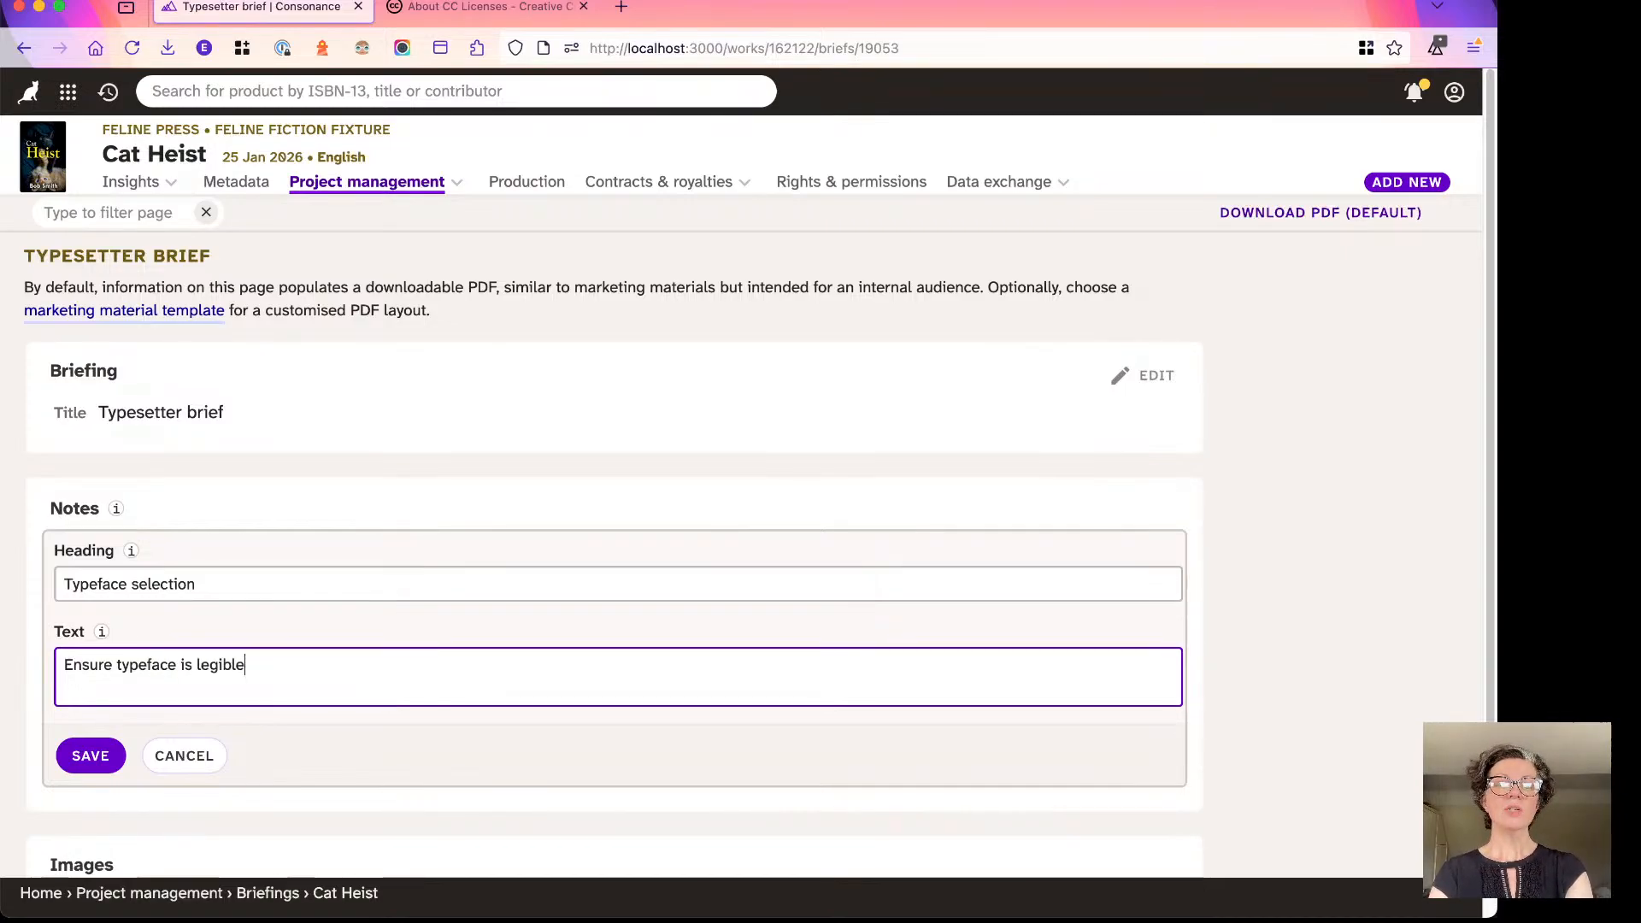
type(" and make sure it's")
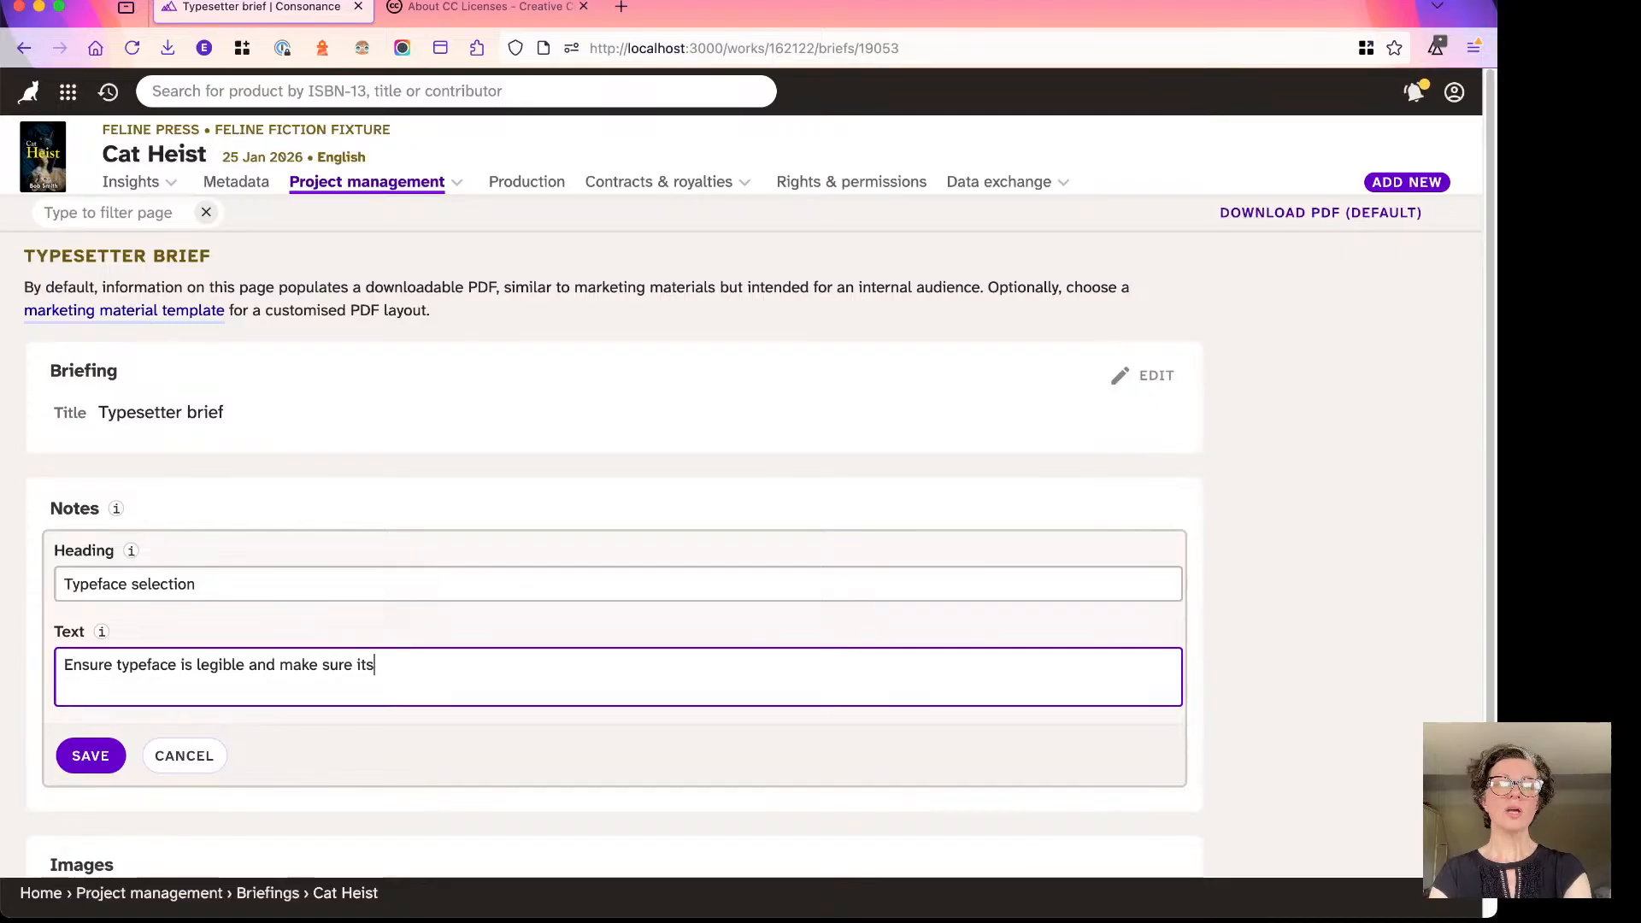
key("BackSpace")
type("'s ")
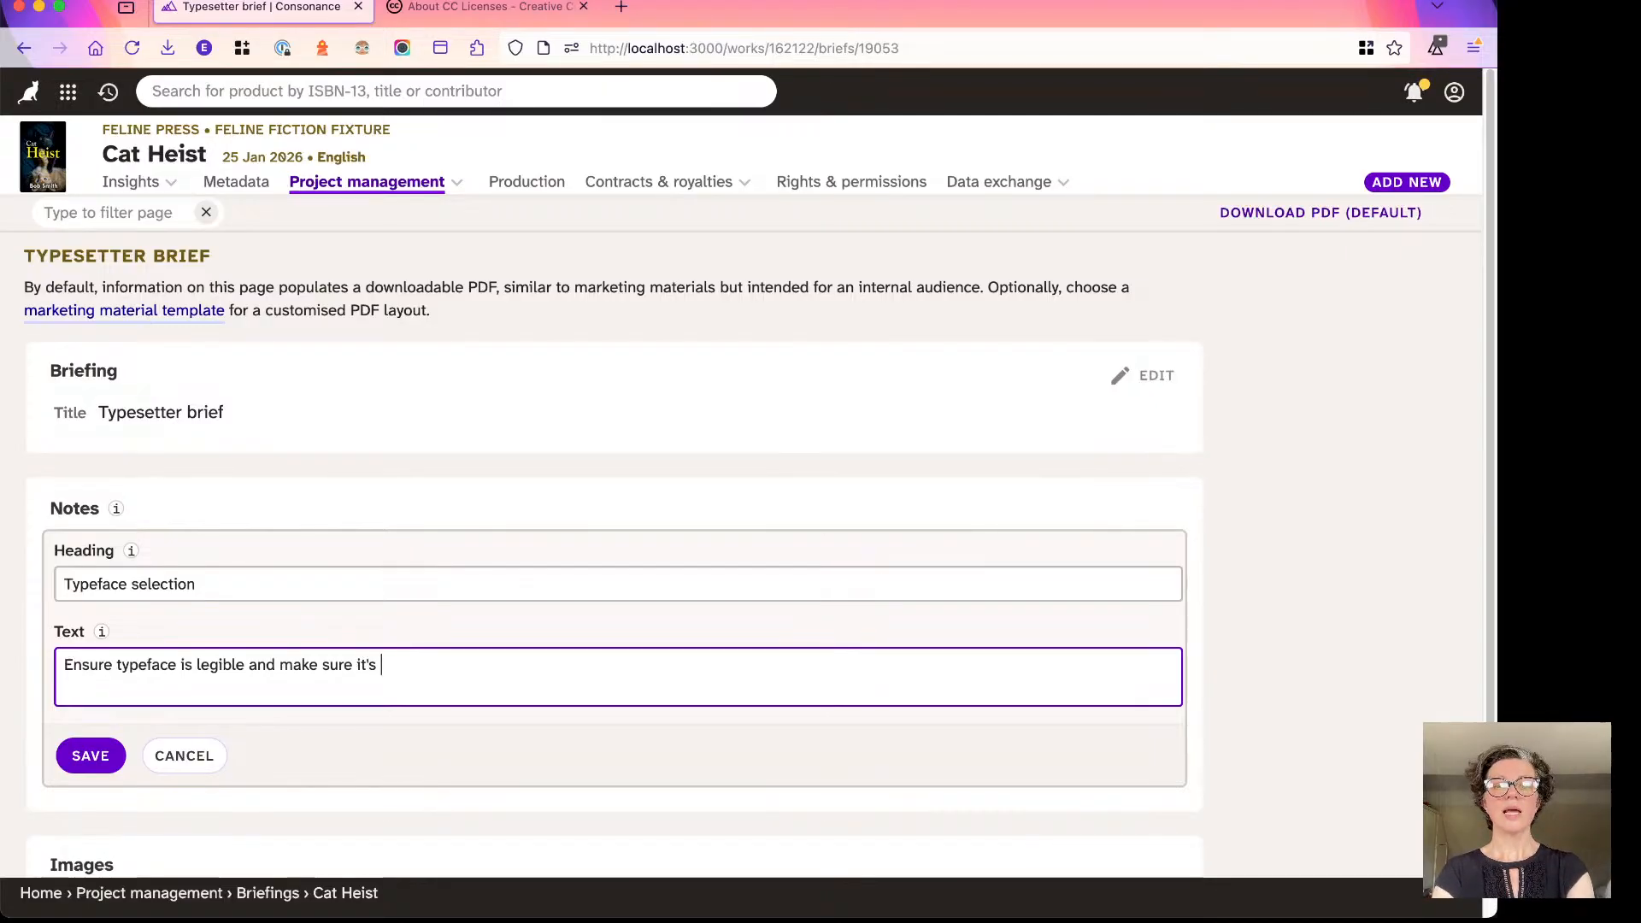
type("et")
key("BackSpace")
type("set a")
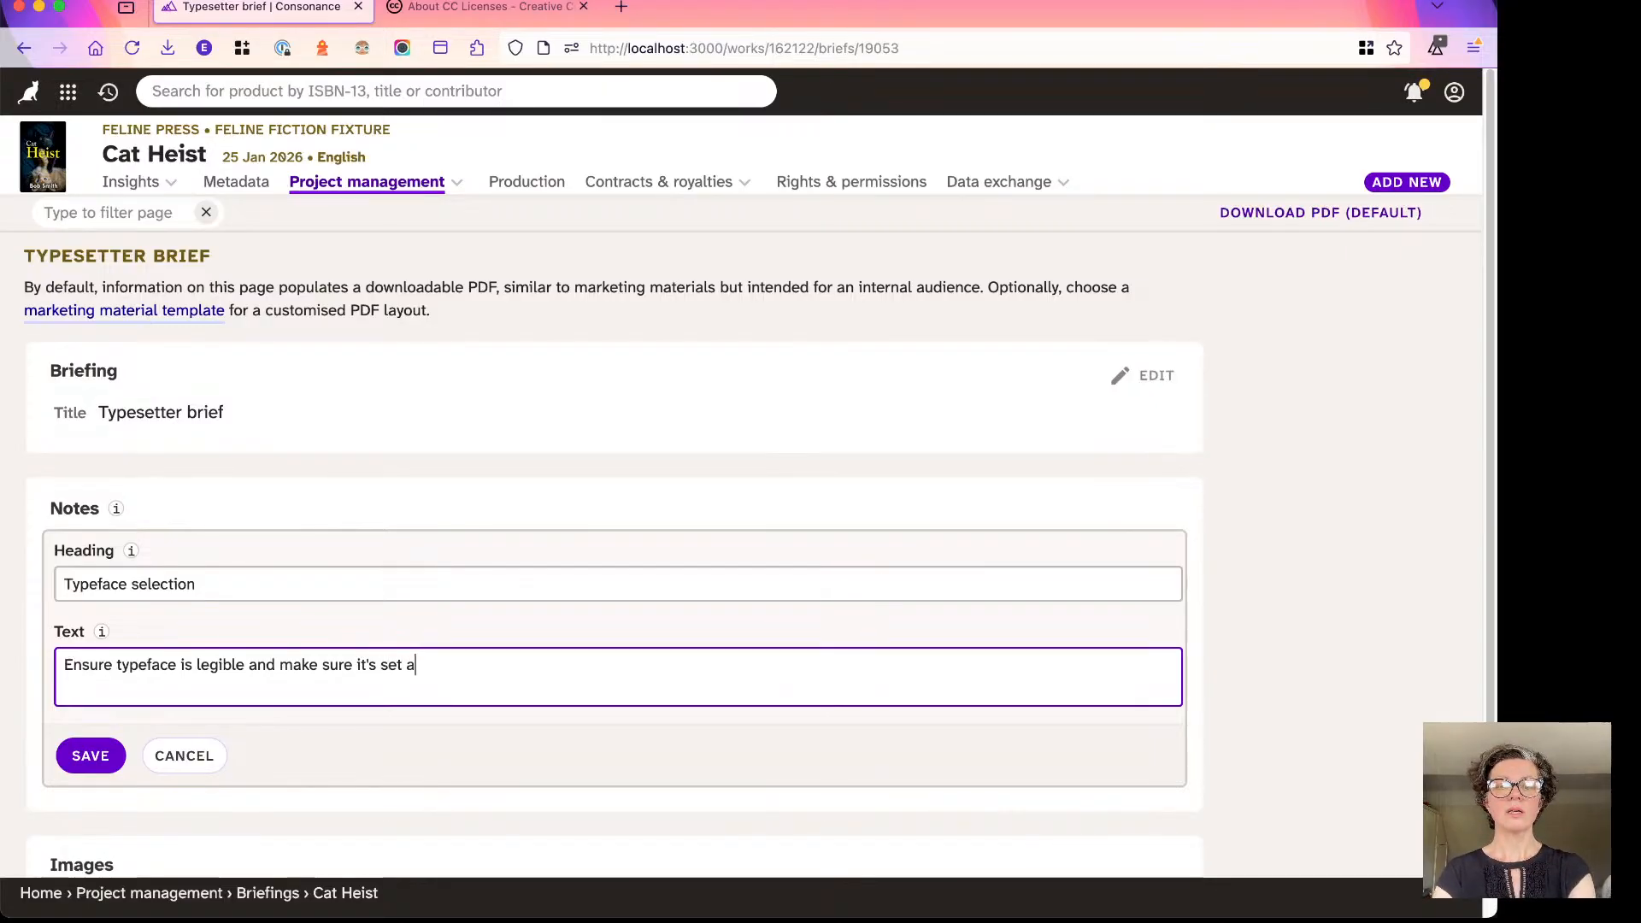
type("t no less than")
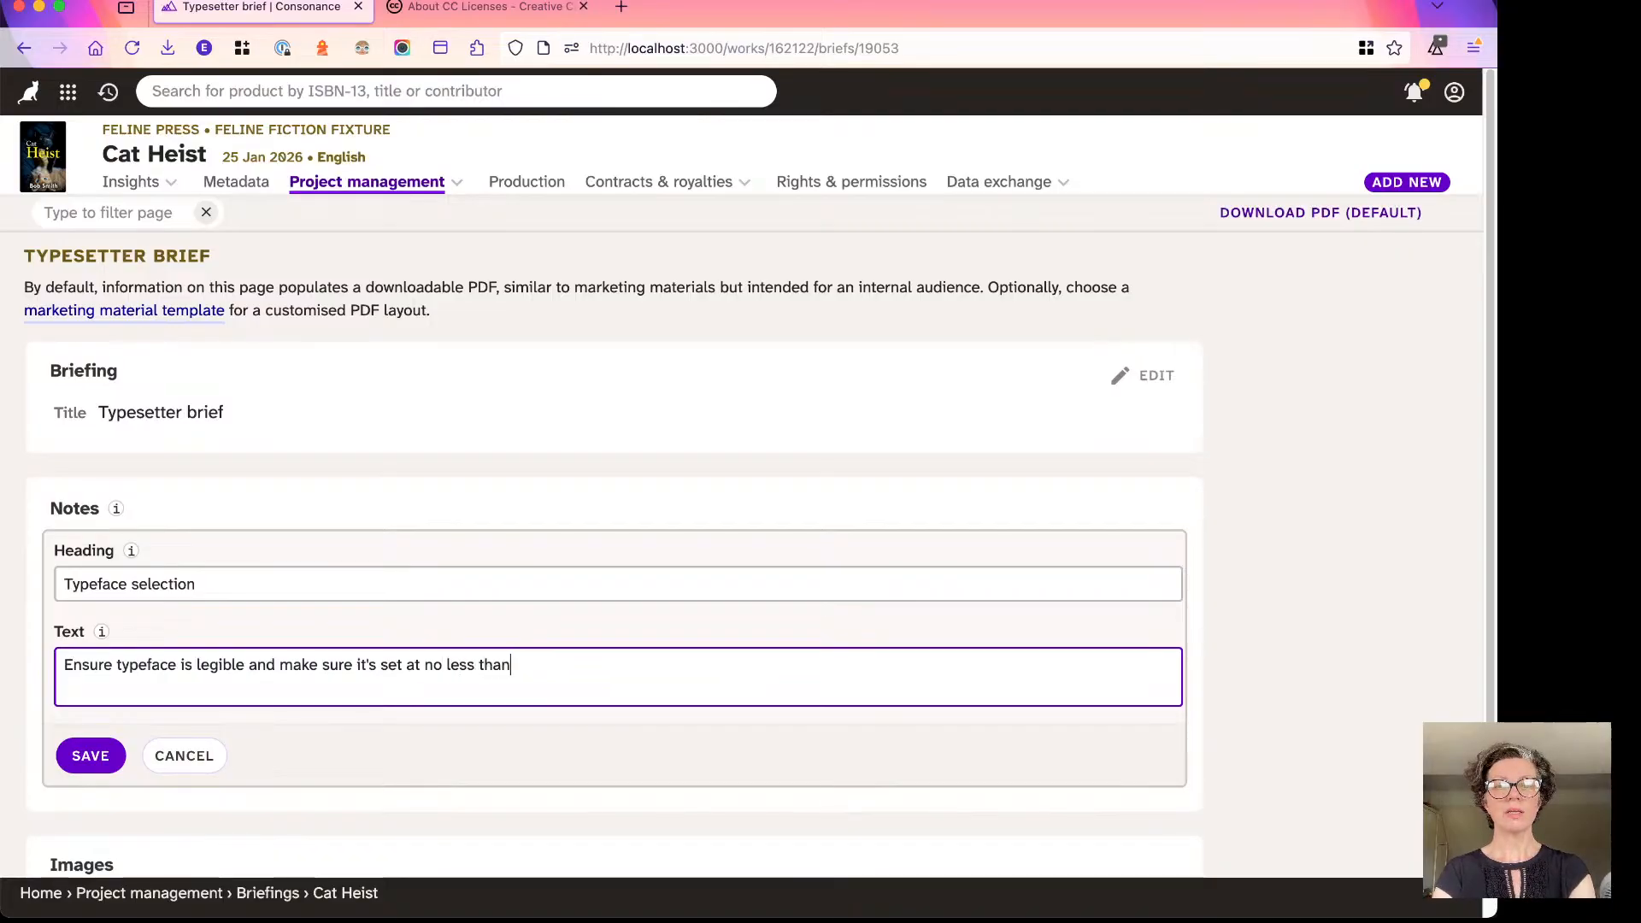
type(" 16pt")
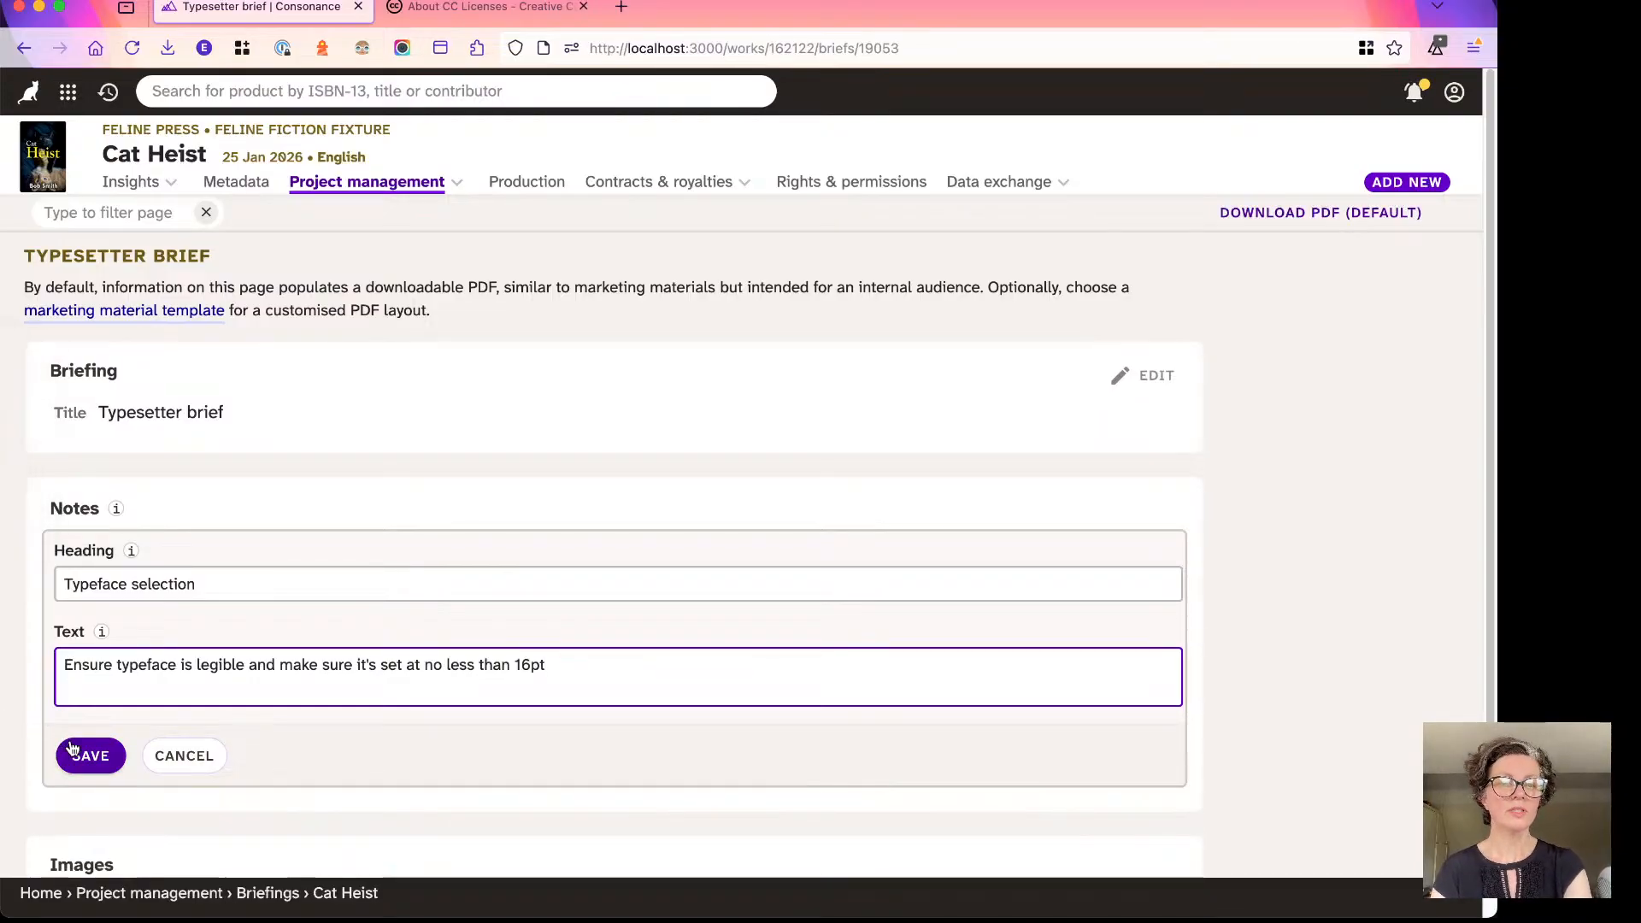
left_click(79, 754)
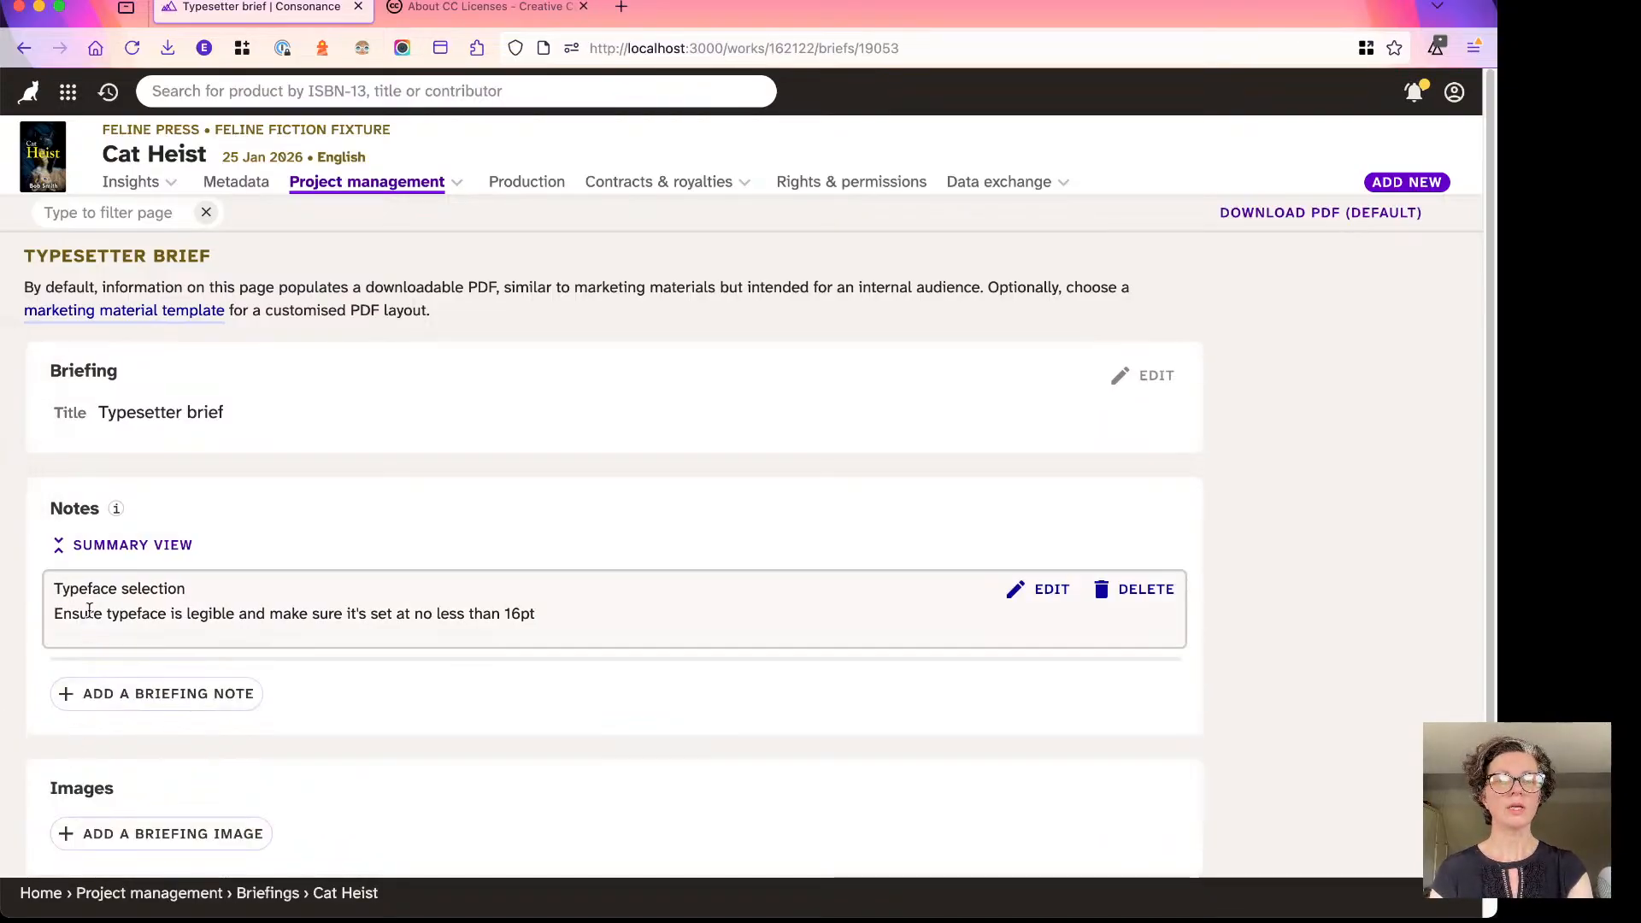
Add and save a briefing note headed "Margins" with the text "Pls refer to house style guide for margins layout.".
left_click(104, 696)
scroll(169, 718, "down", 2)
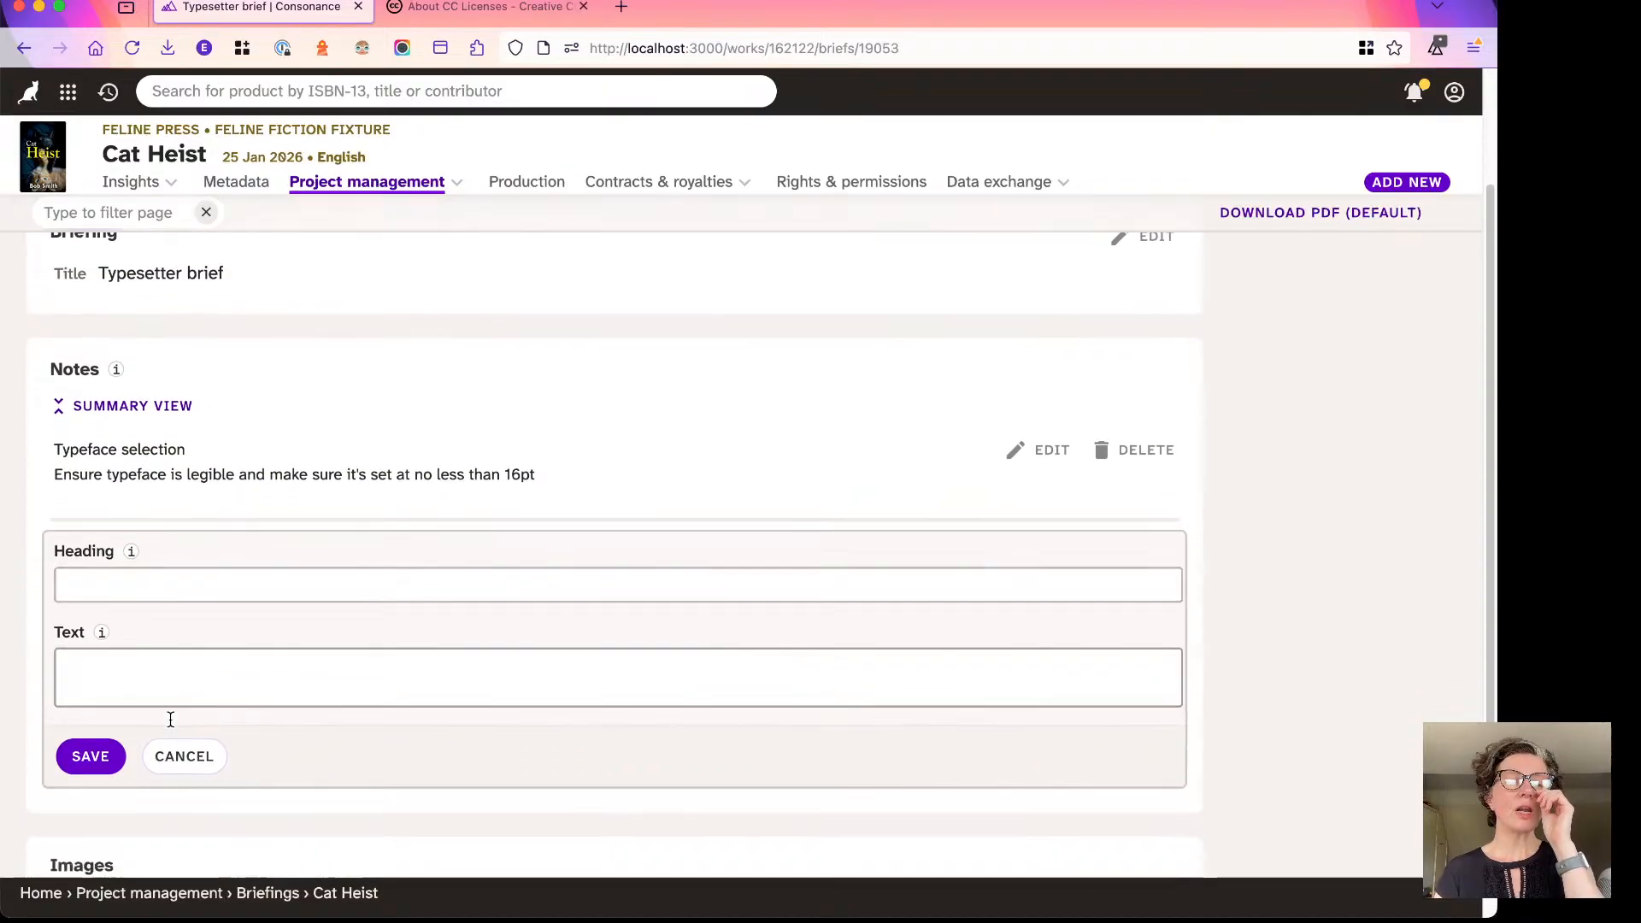
left_click(156, 550)
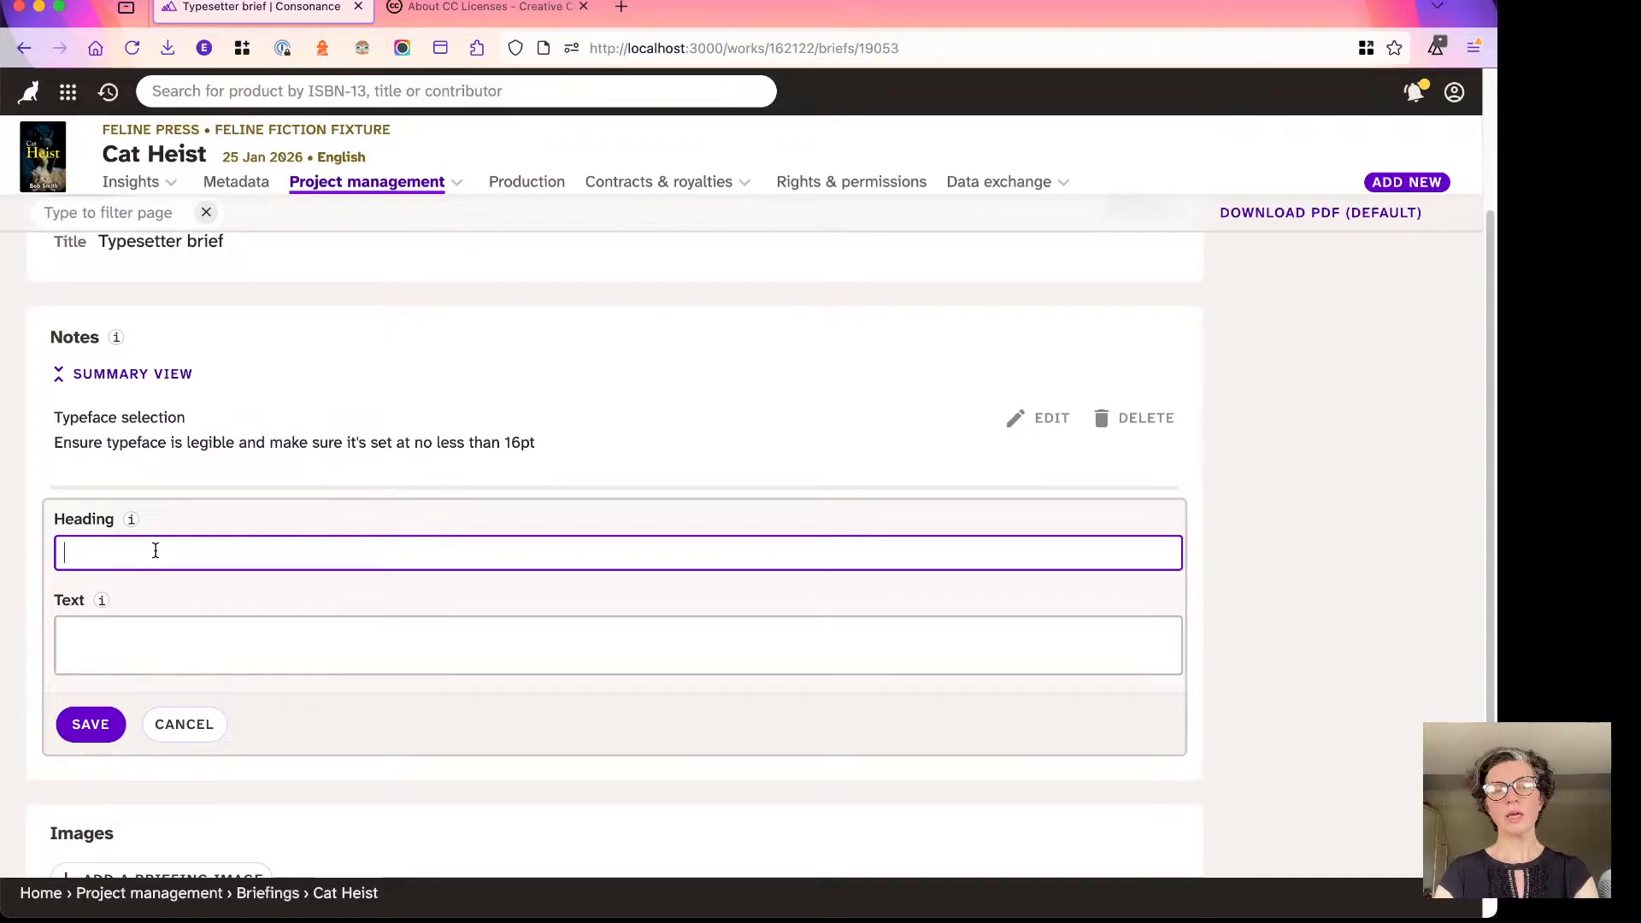
type("Margins")
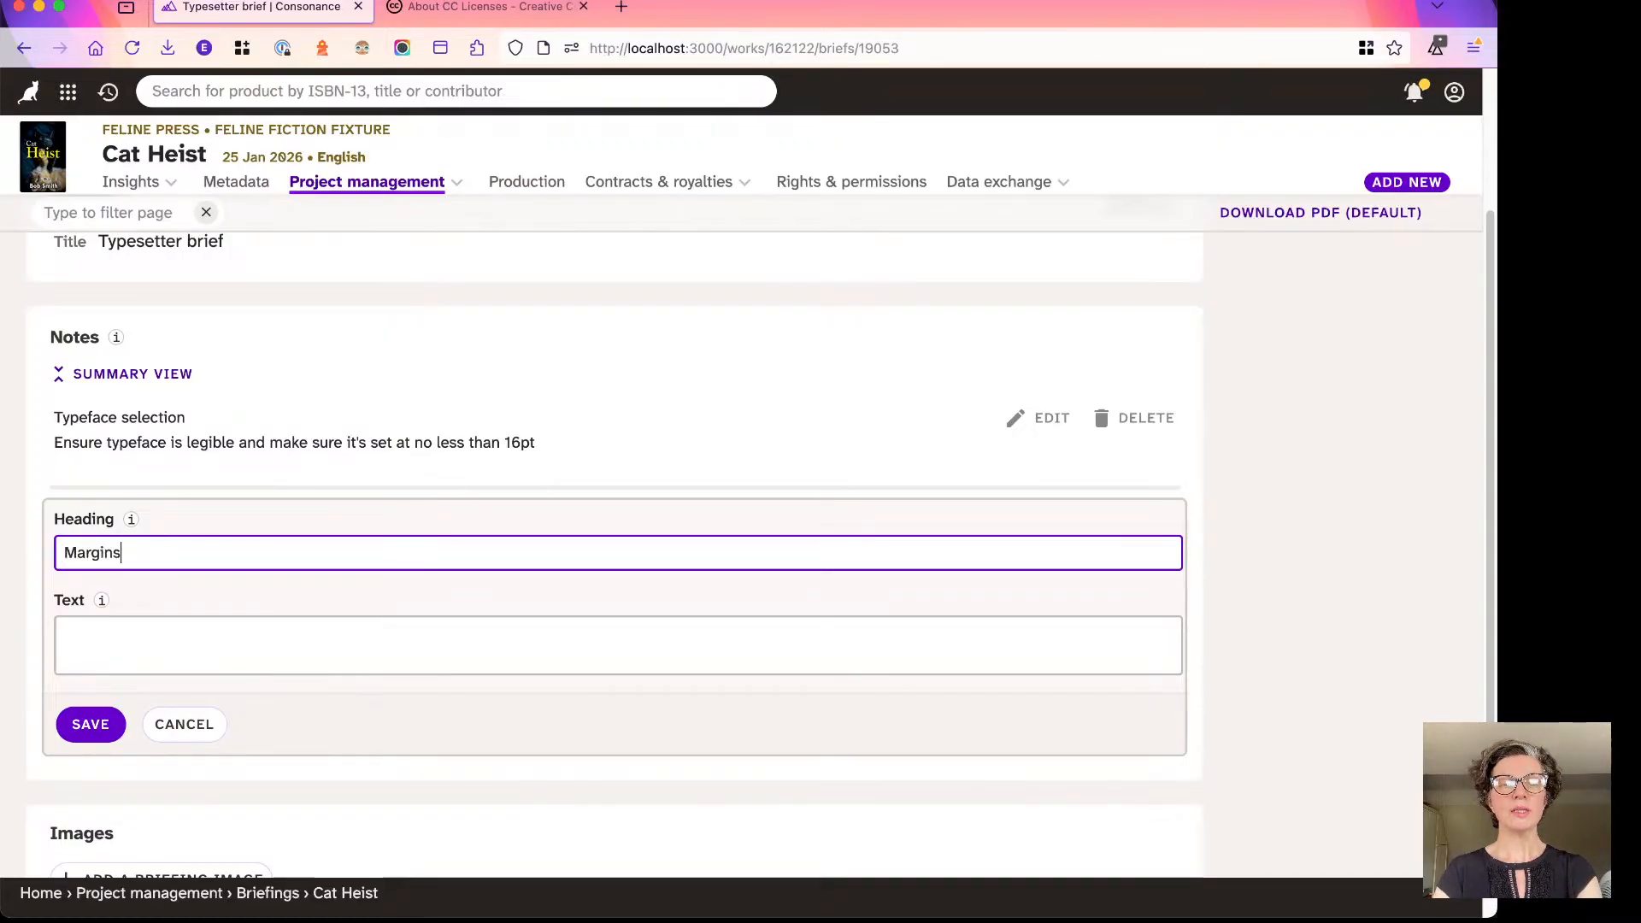
left_click(128, 656)
type("Pls refer ")
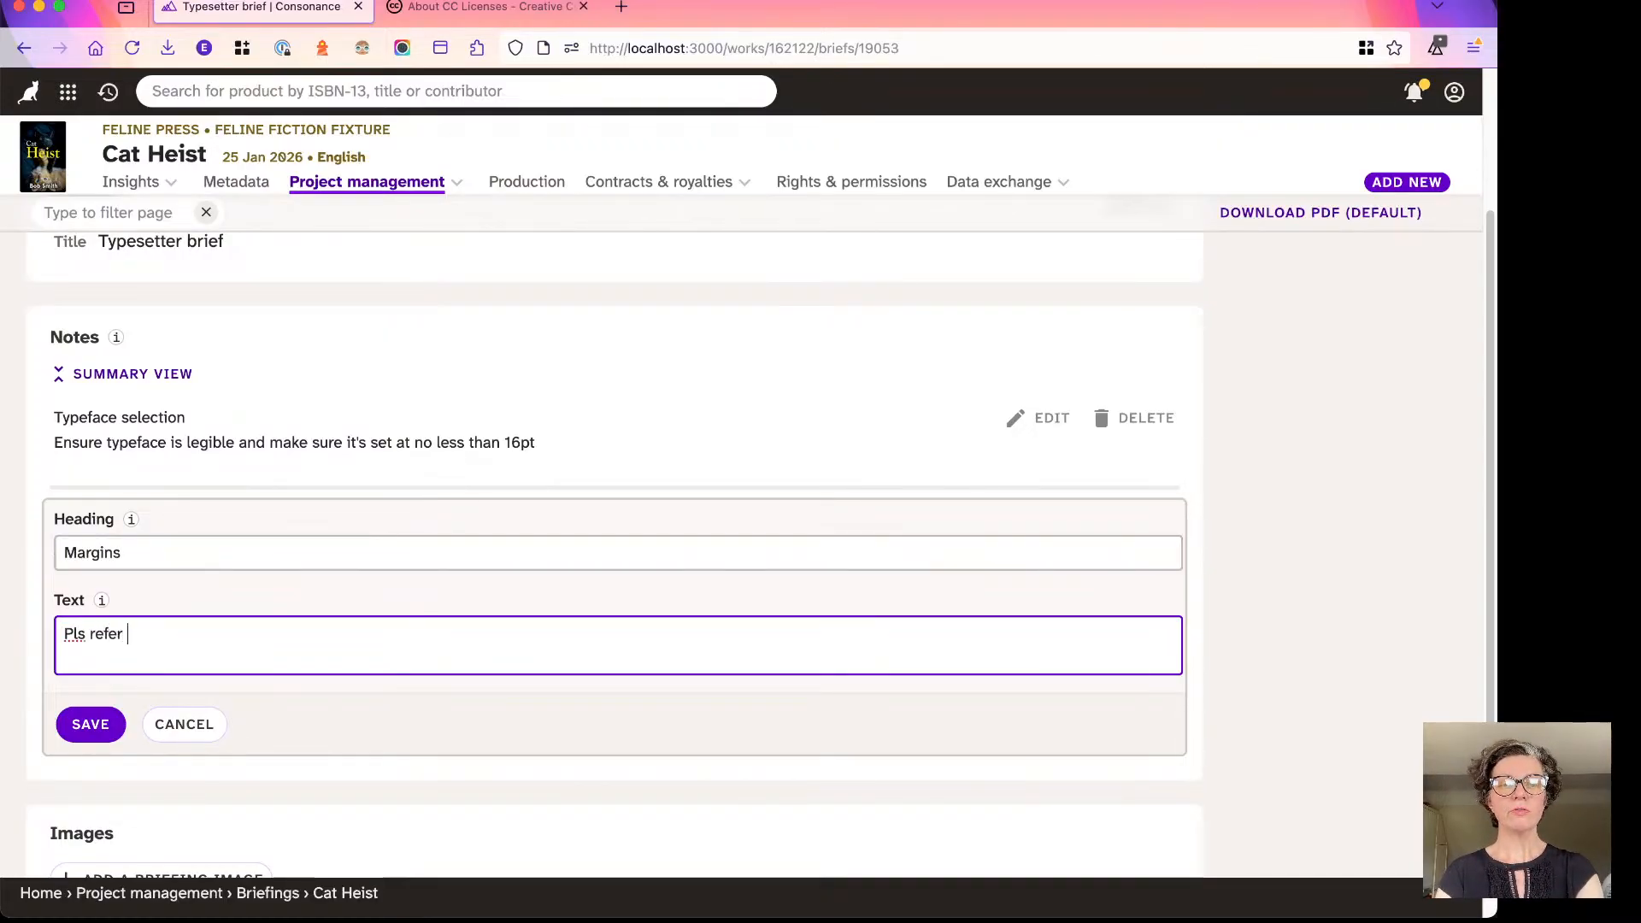
type("to house styl")
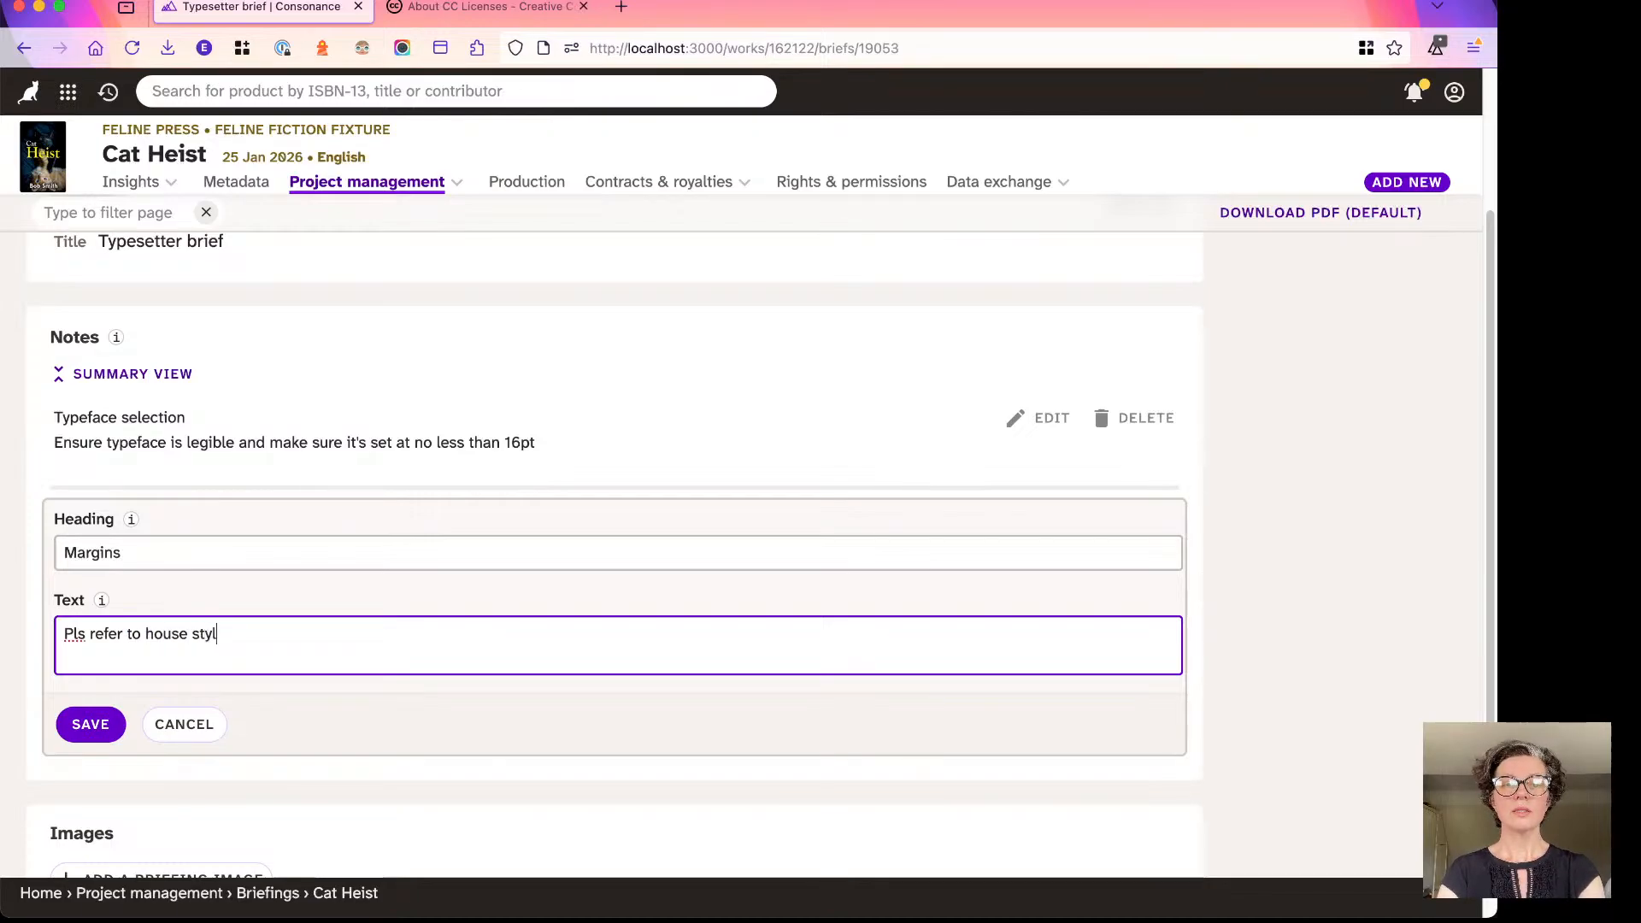
type("e guide for m")
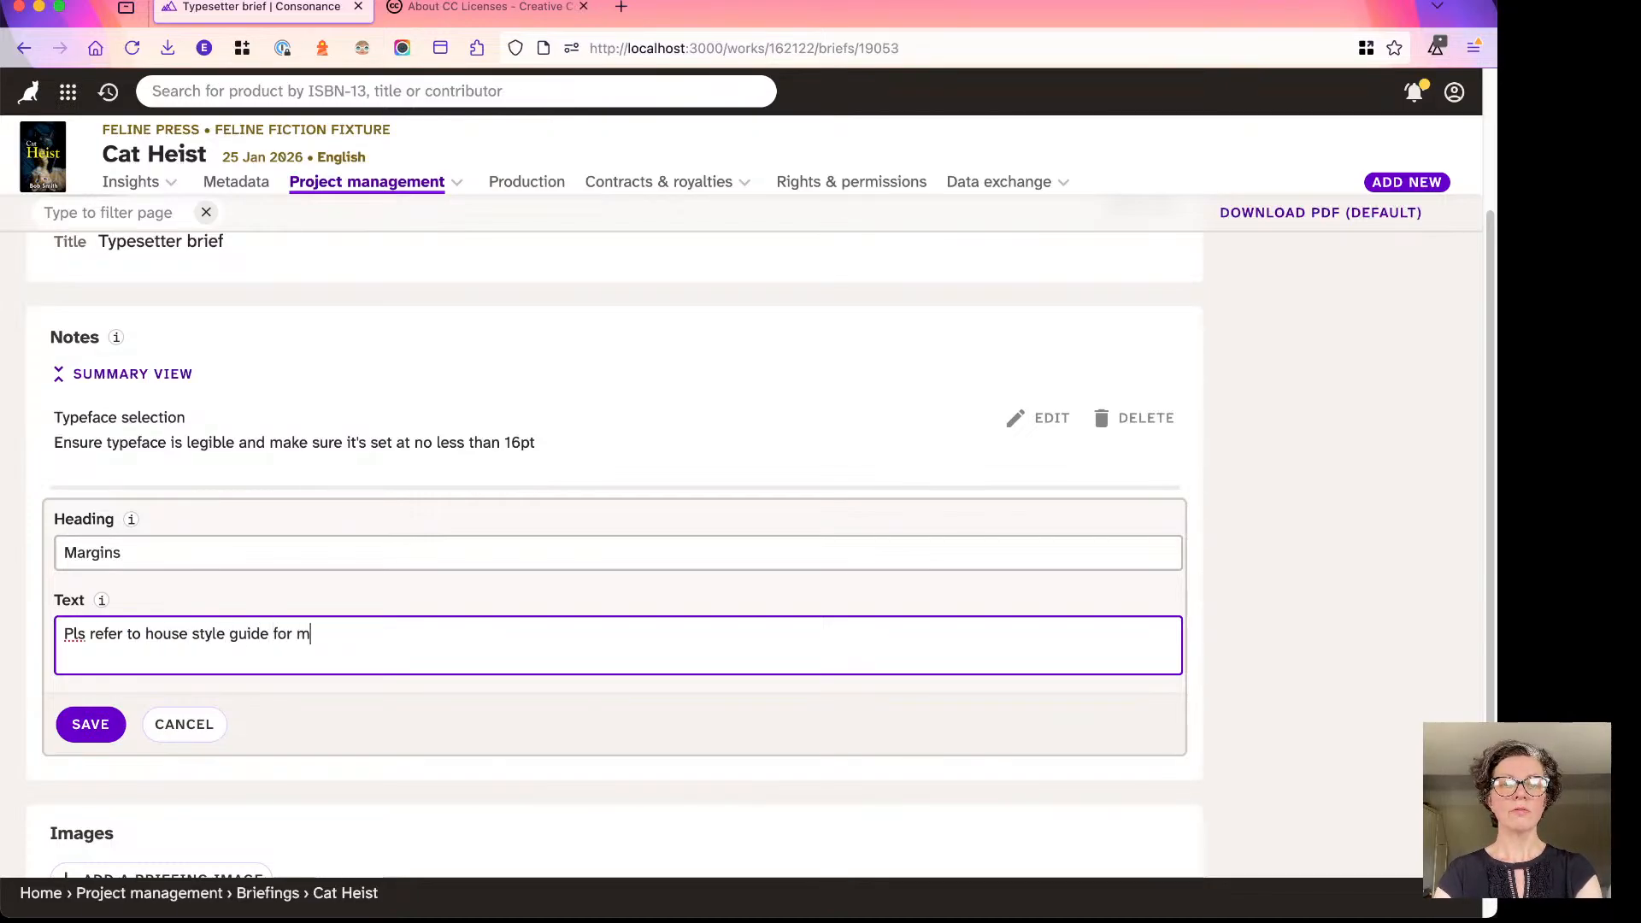
type("argins layout.")
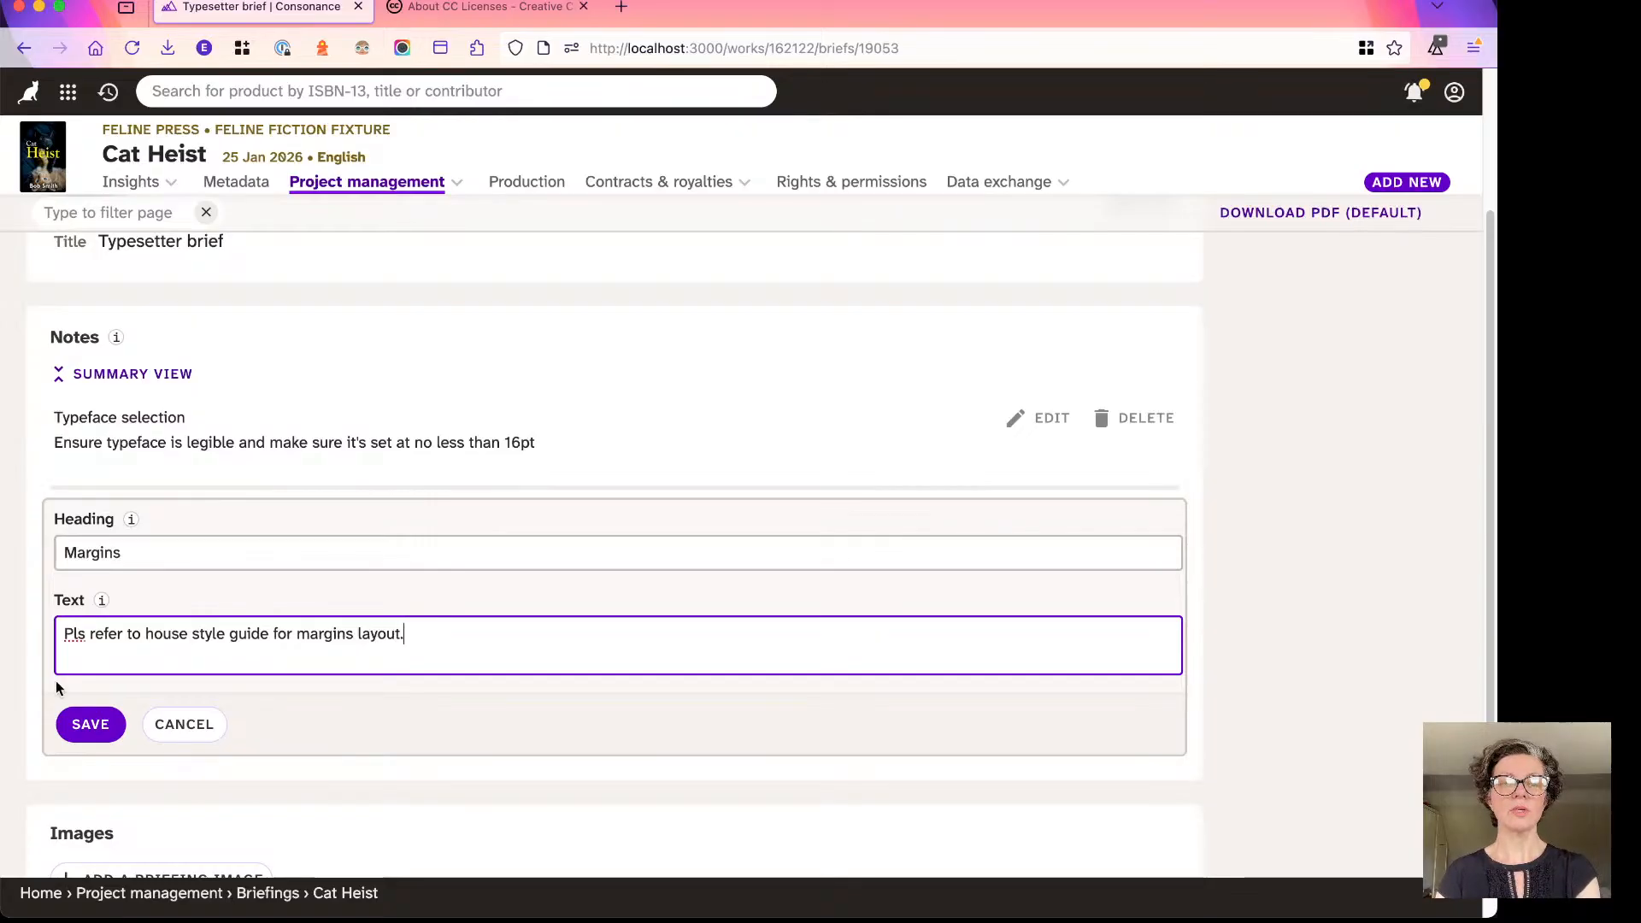
left_click(110, 720)
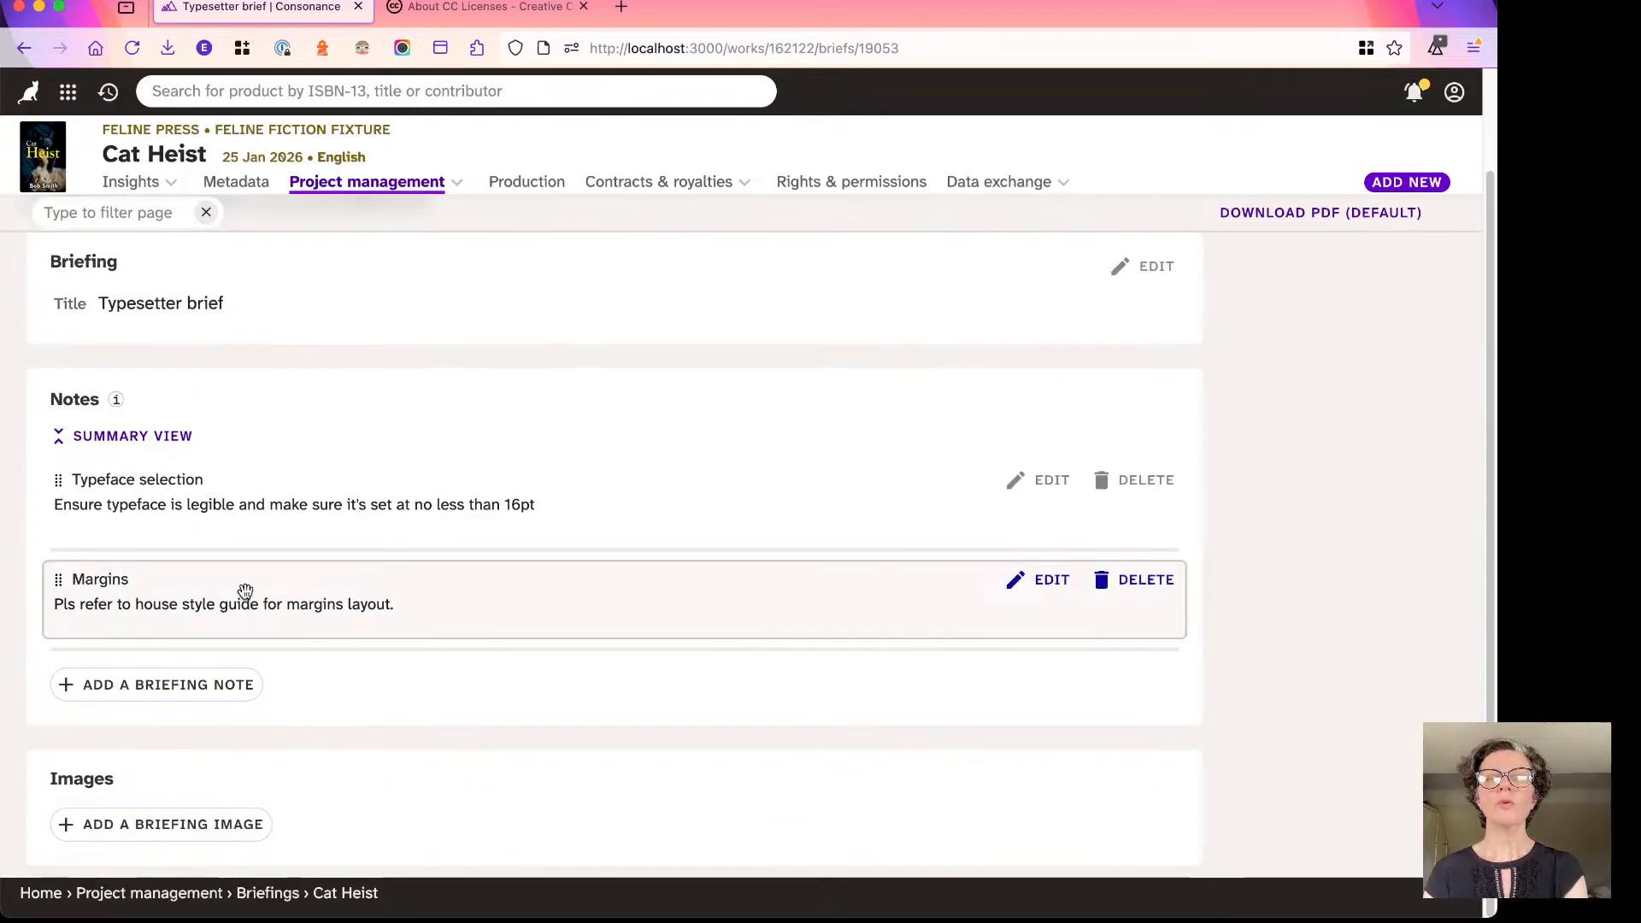
Generate the Typesetter brief's default PDF and review its layout, book details and both briefing notes.
scroll(291, 347, "up", 3)
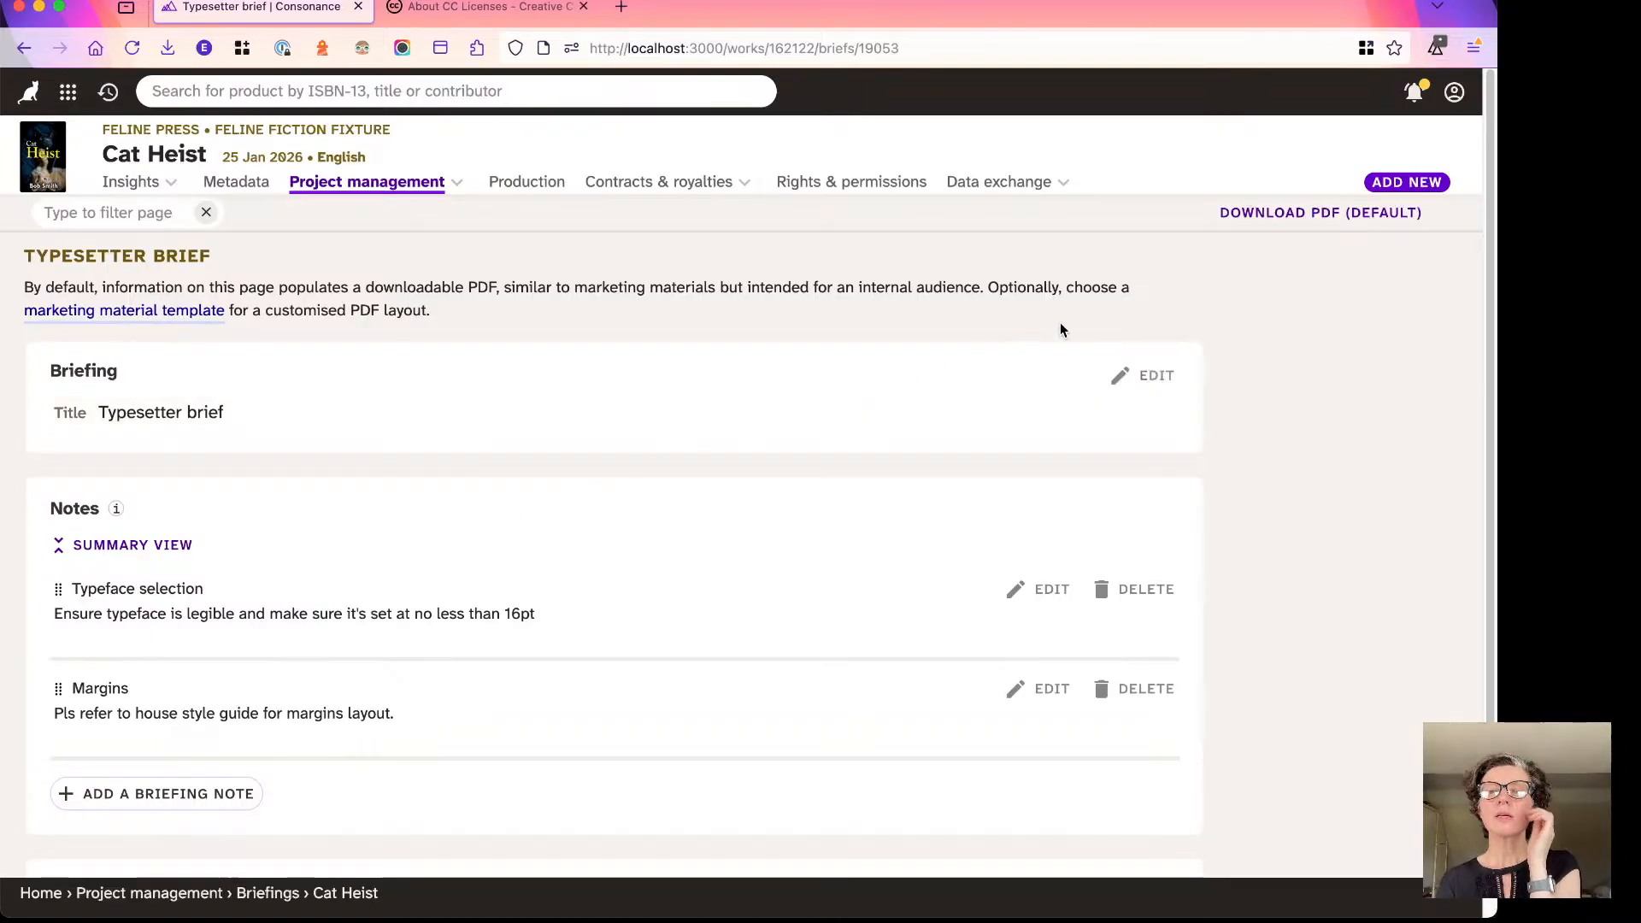
left_click(1257, 208)
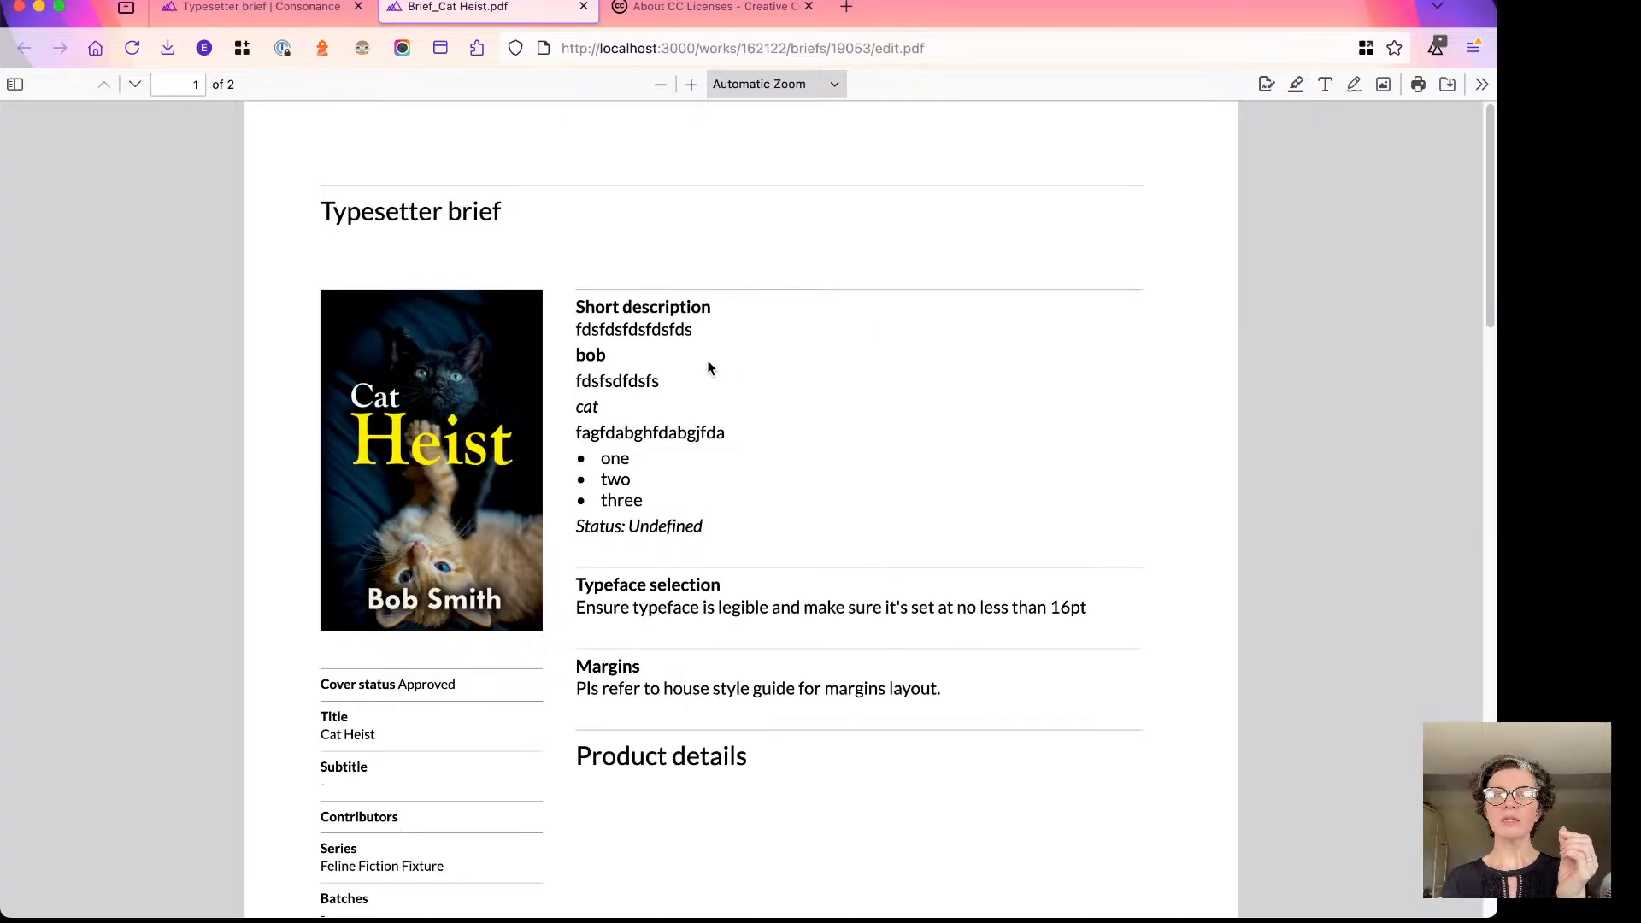
scroll(587, 451, "down", 1)
right_click(586, 451)
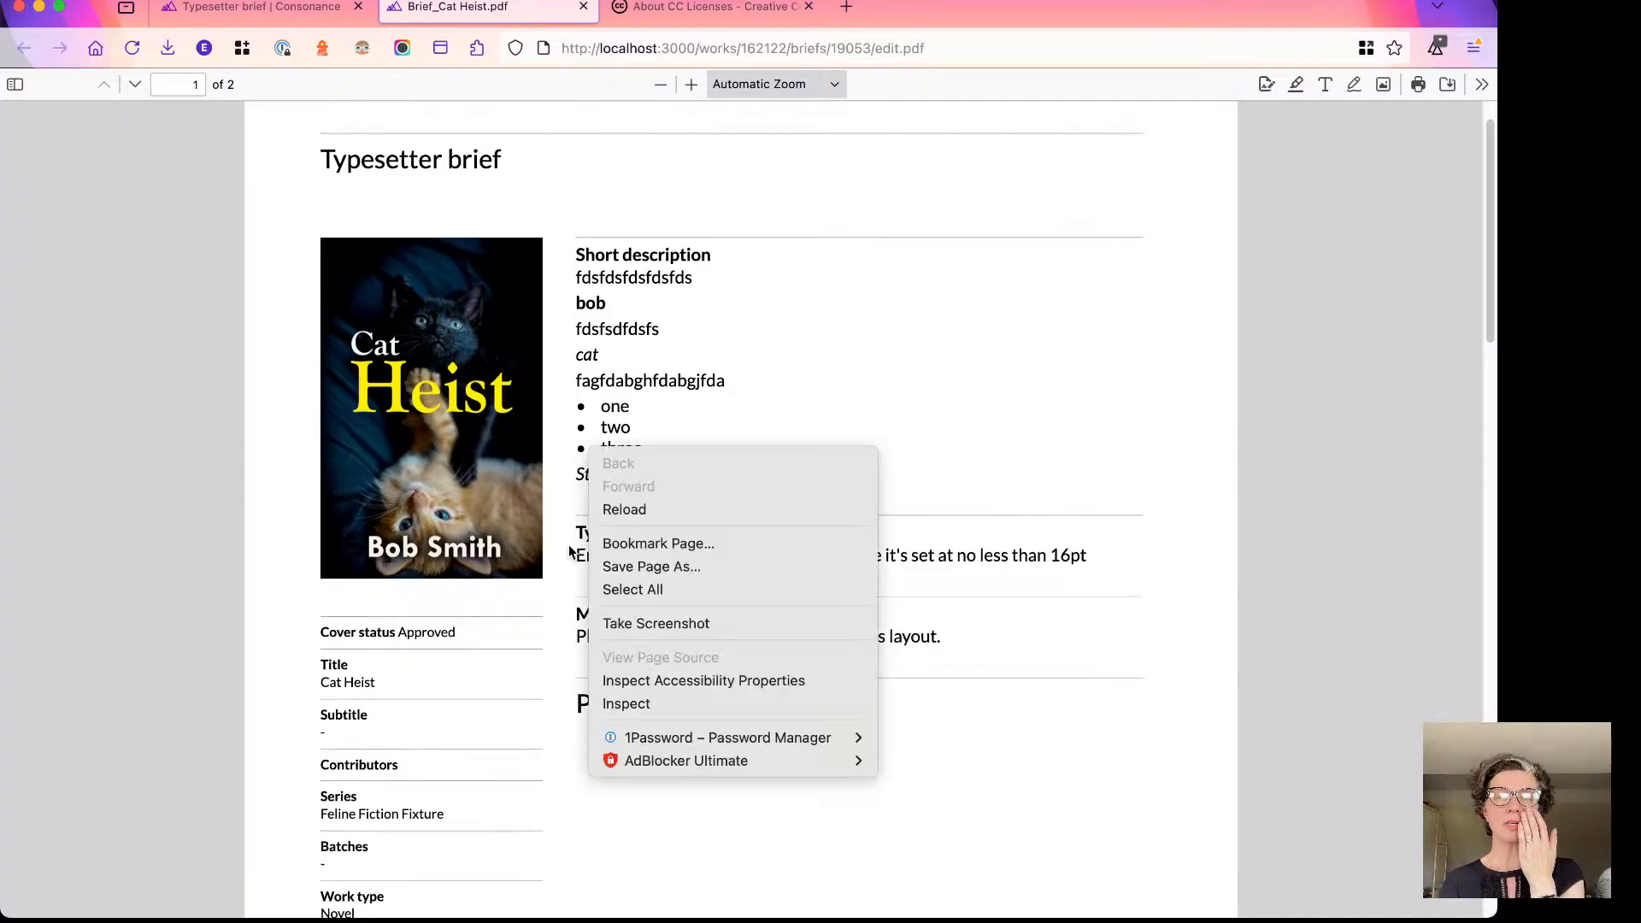
left_click(1009, 268)
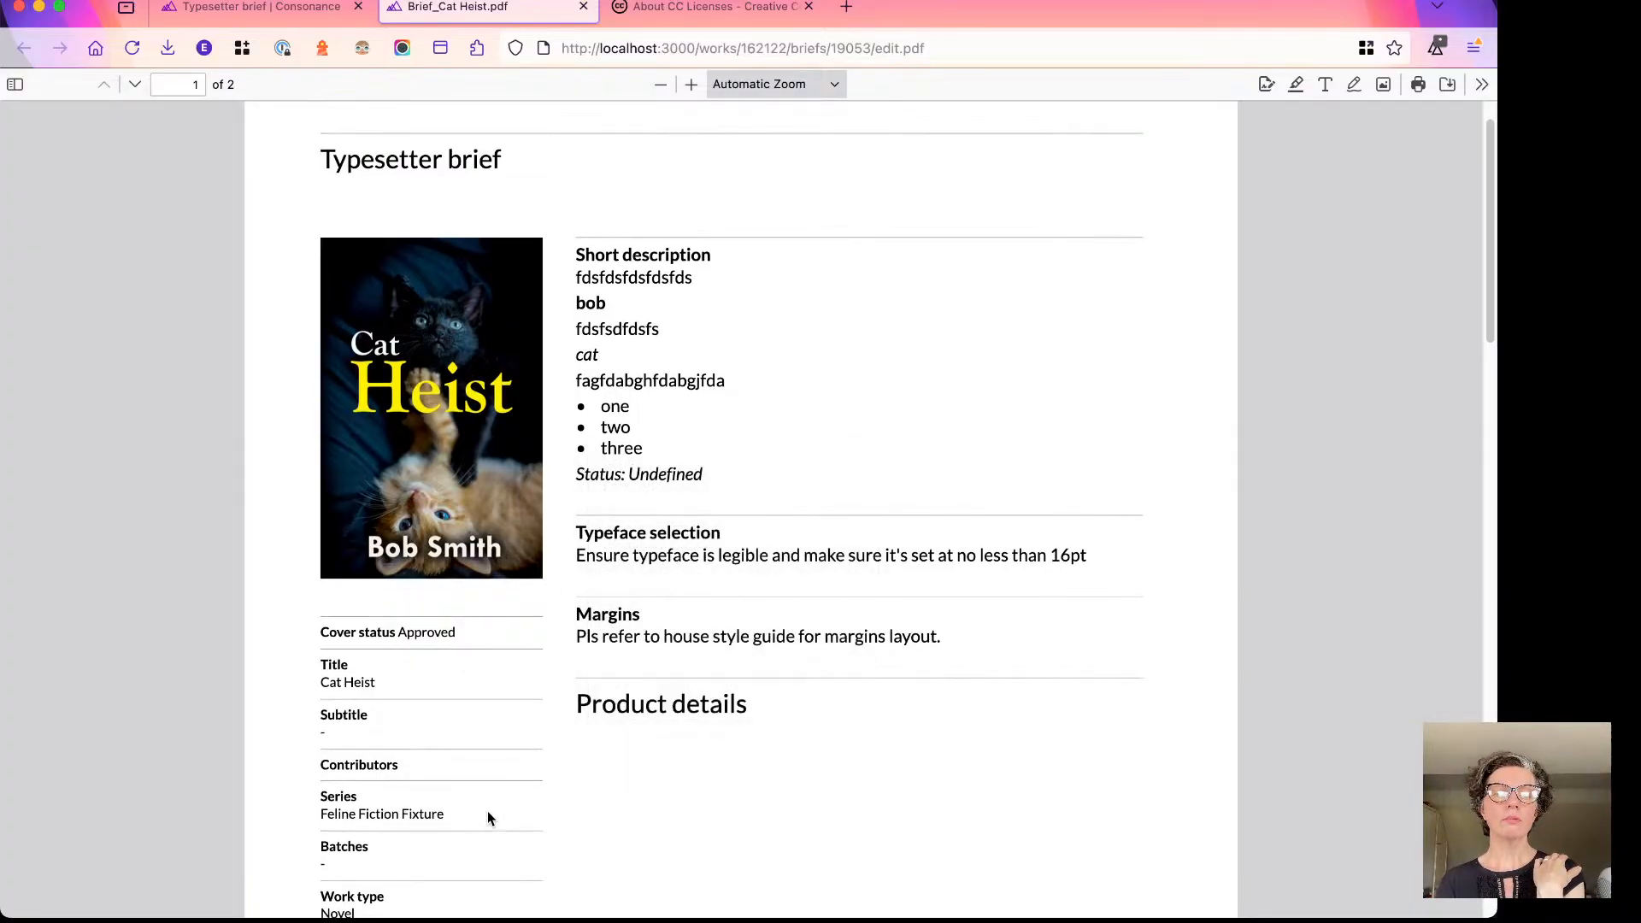
key("super+Tab")
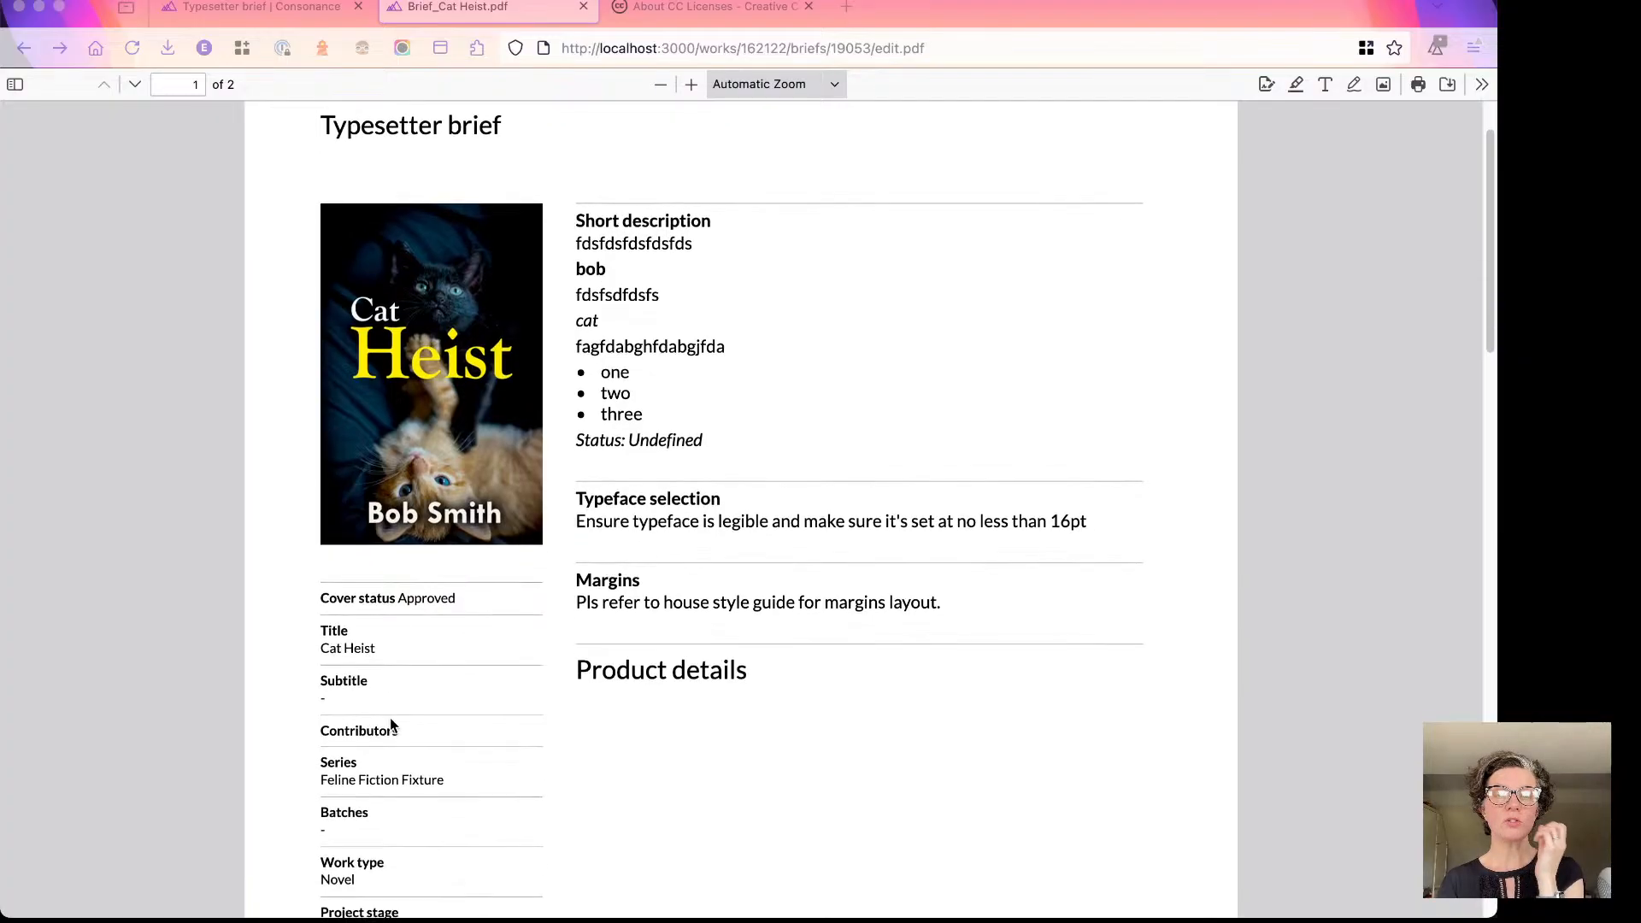
scroll(393, 725, "down", 3)
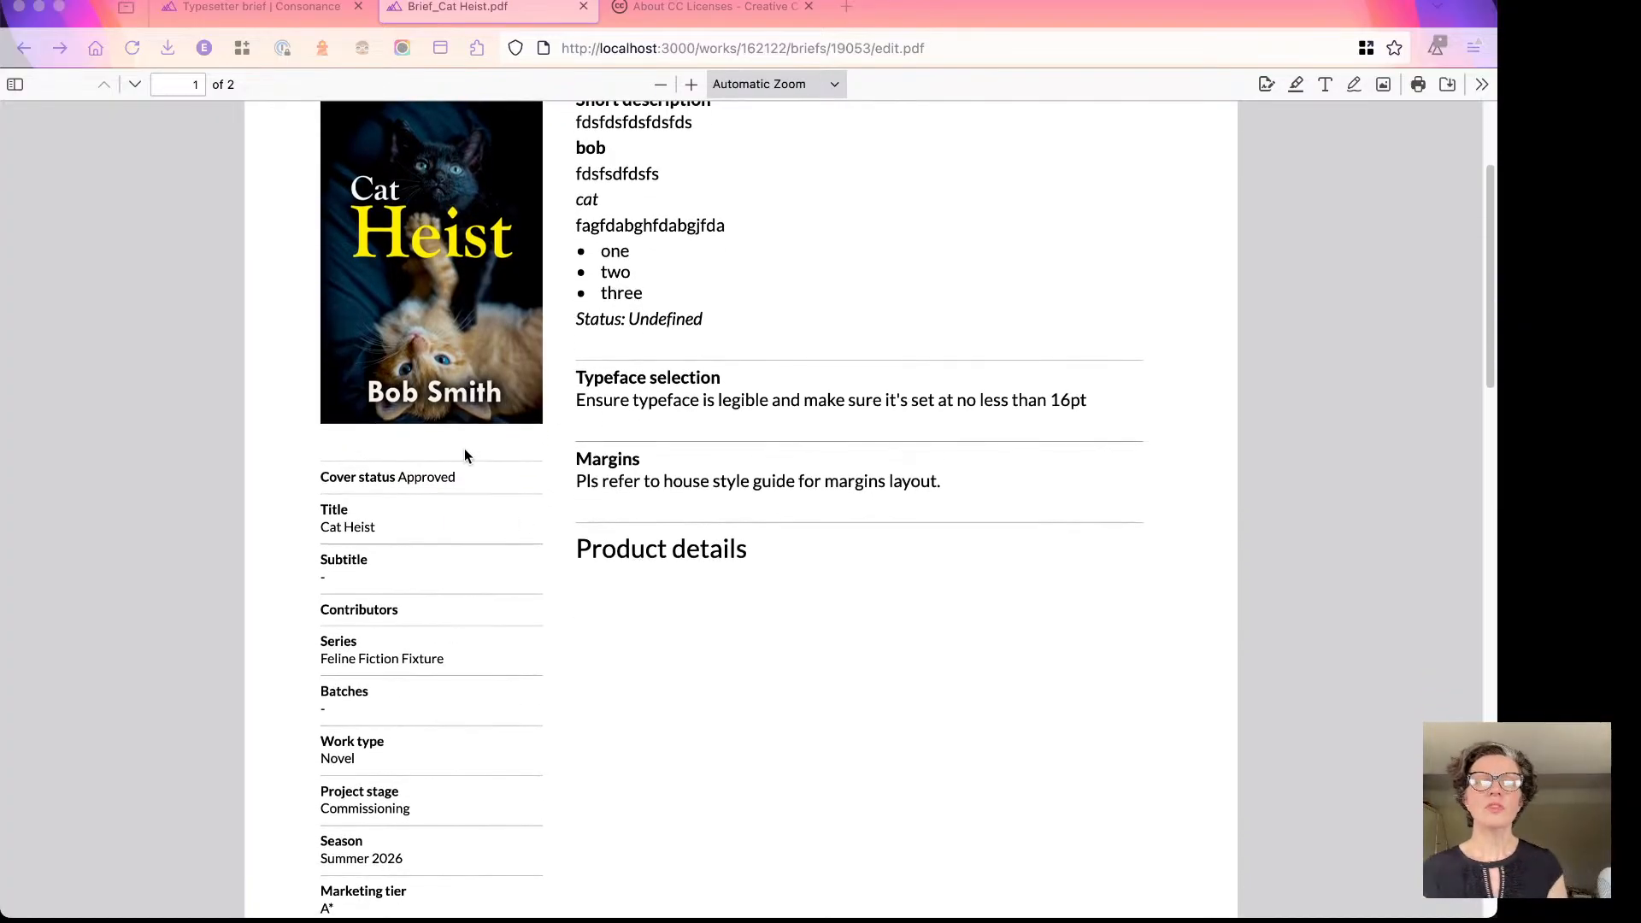
scroll(407, 586, "down", 8)
scroll(406, 586, "up", 11)
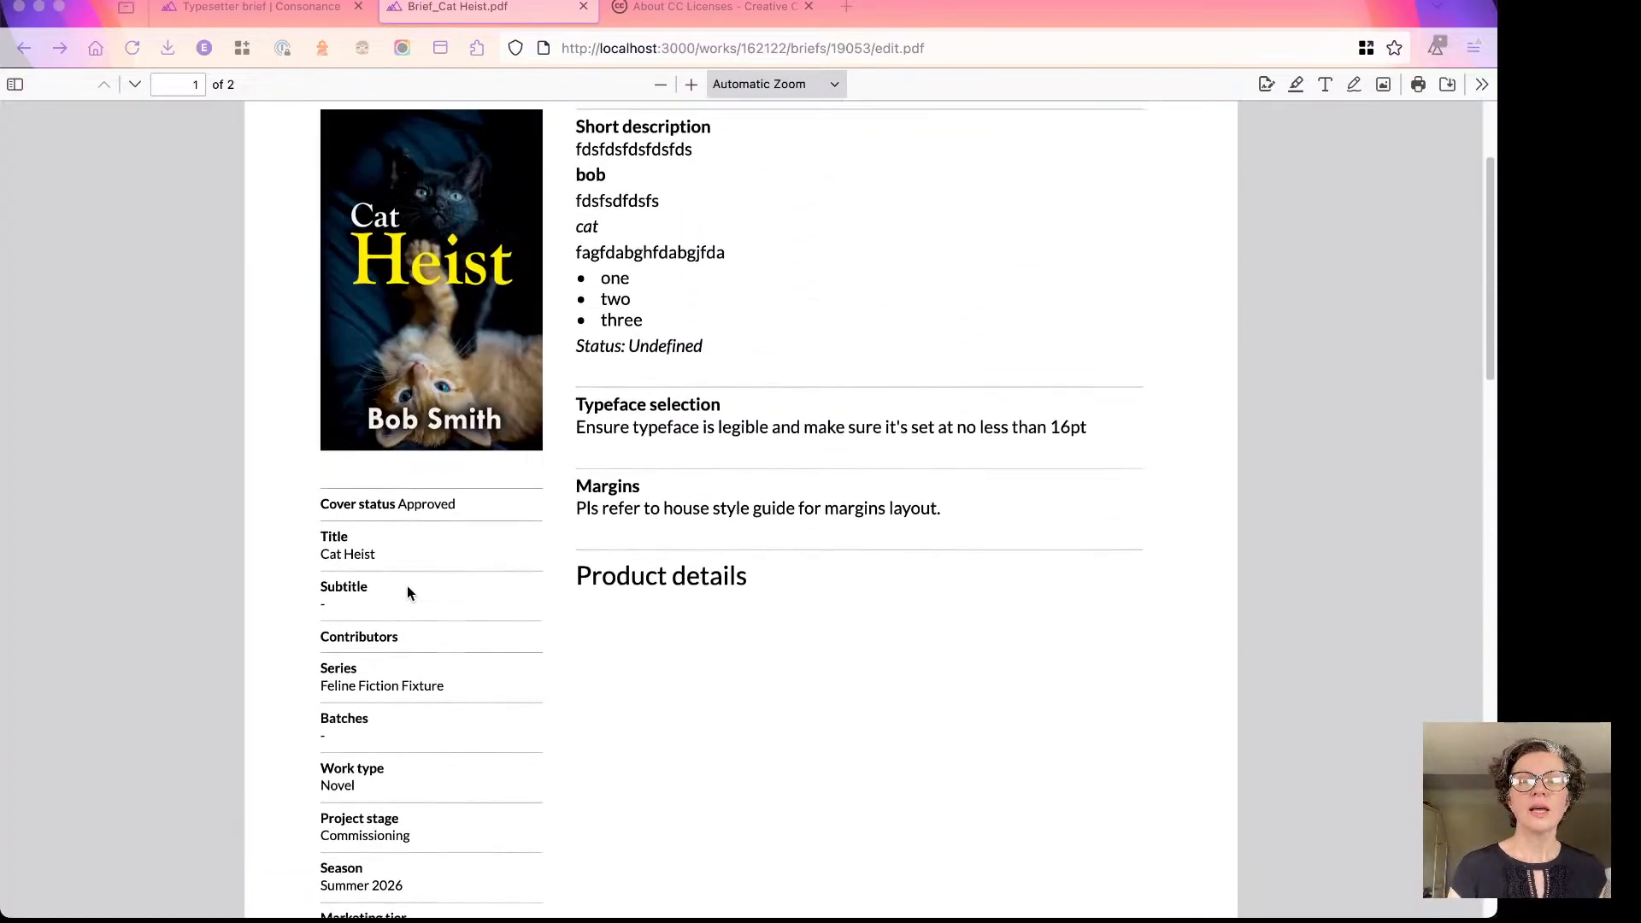
left_click(624, 535)
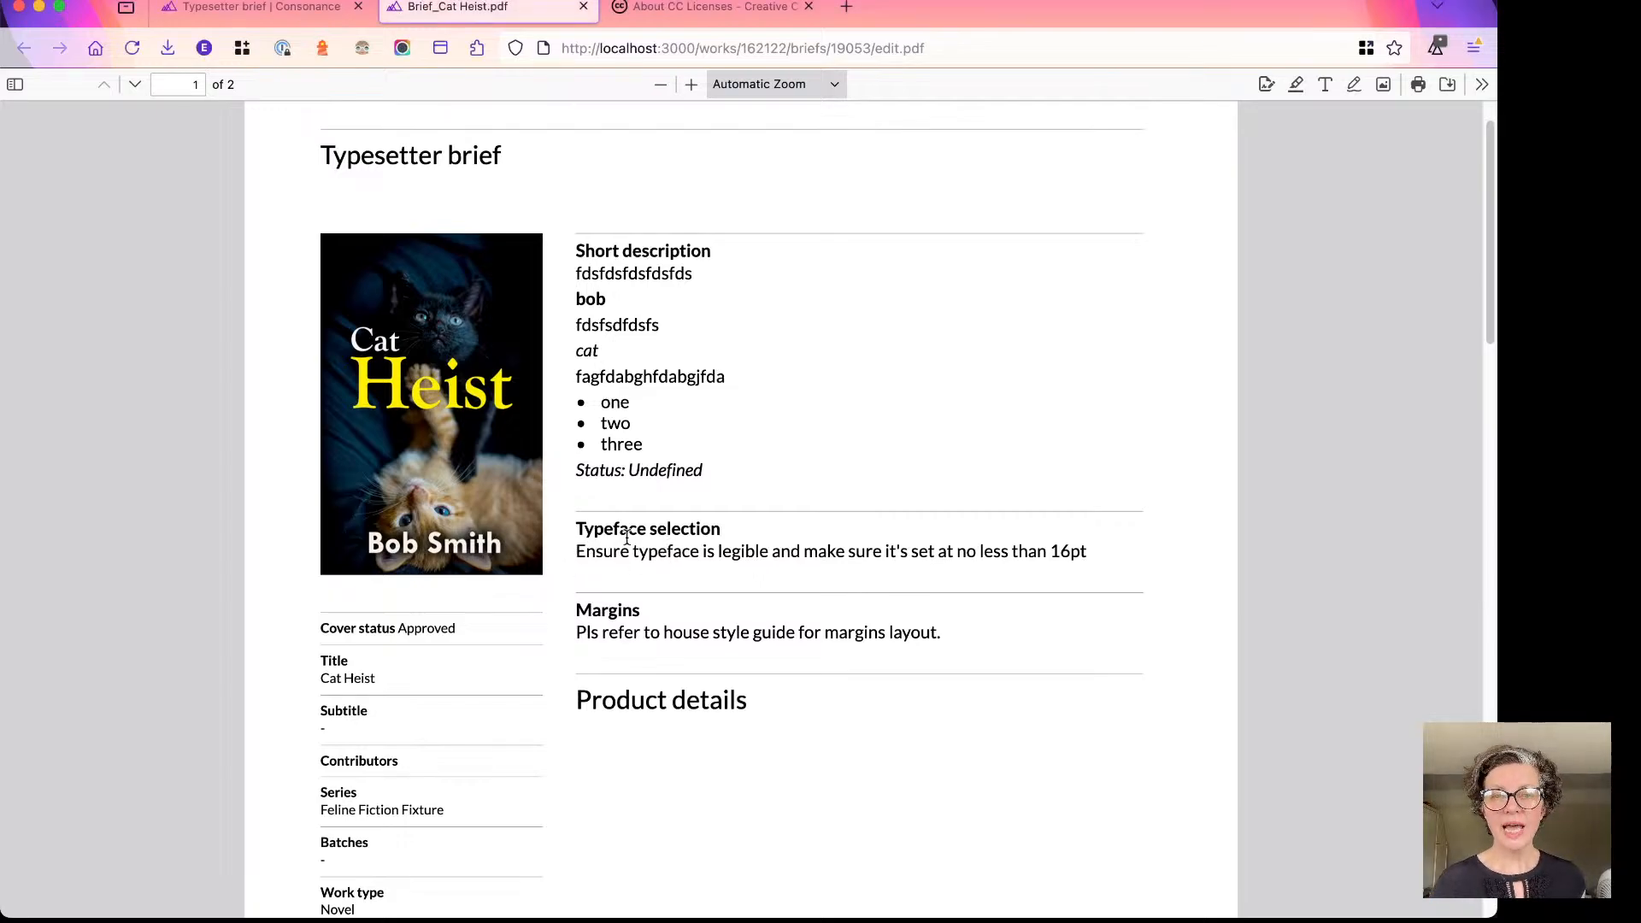
left_click_drag(601, 612, 641, 639)
left_click(639, 639)
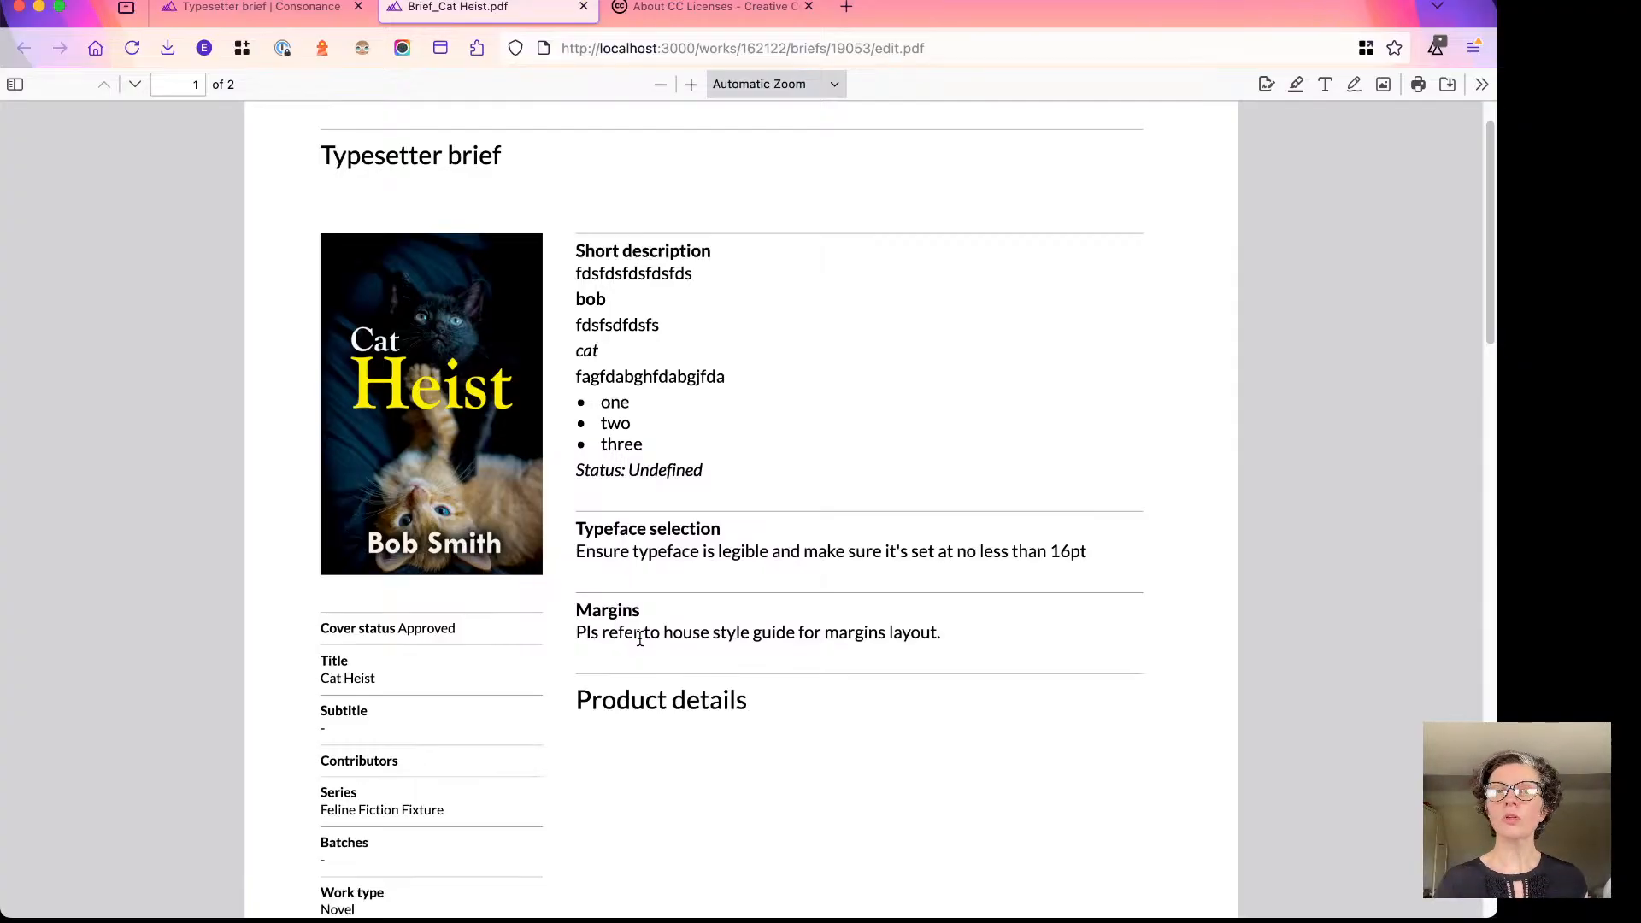
Return to the Typesetter brief, set its marketing material template to "One work to a page" and save the briefing.
left_click(289, 10)
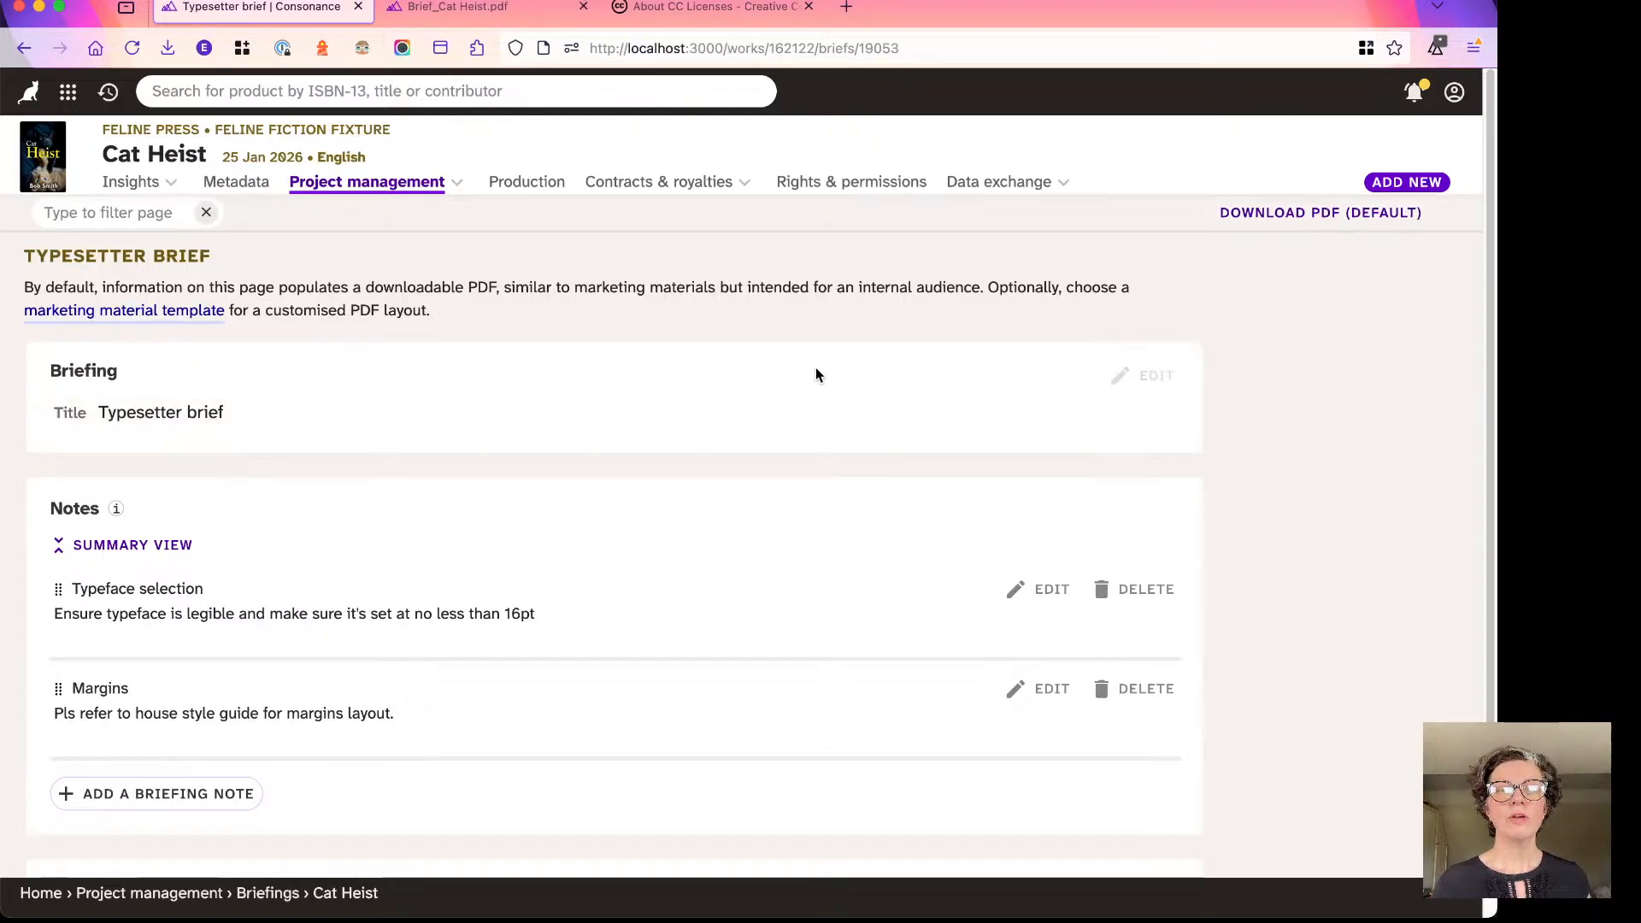
left_click(154, 528)
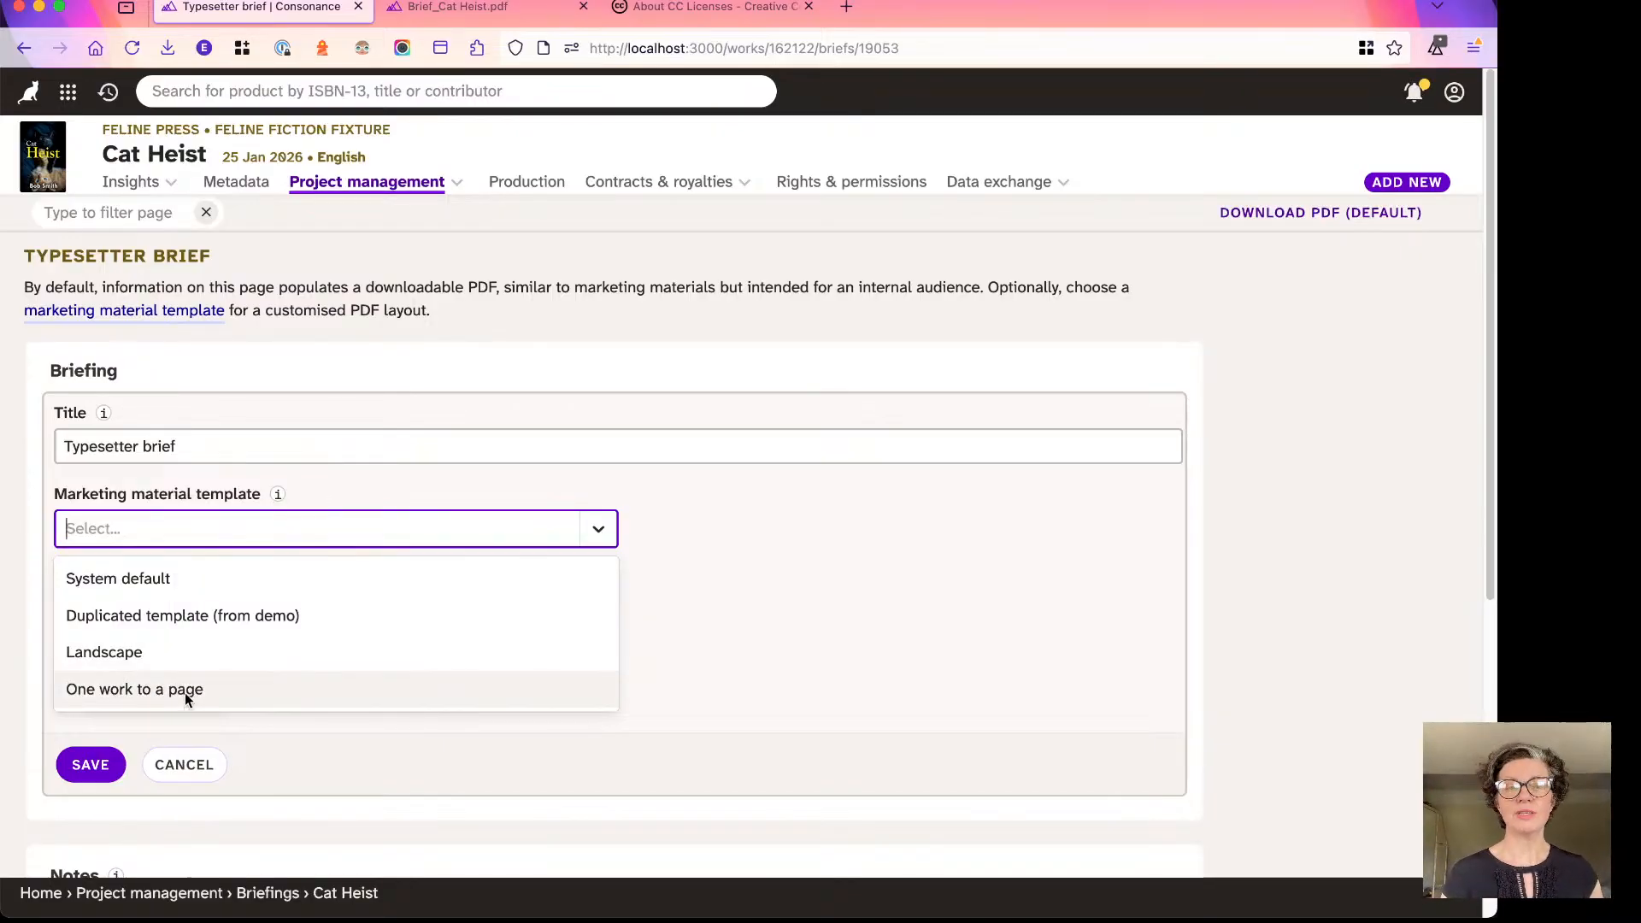
left_click(153, 689)
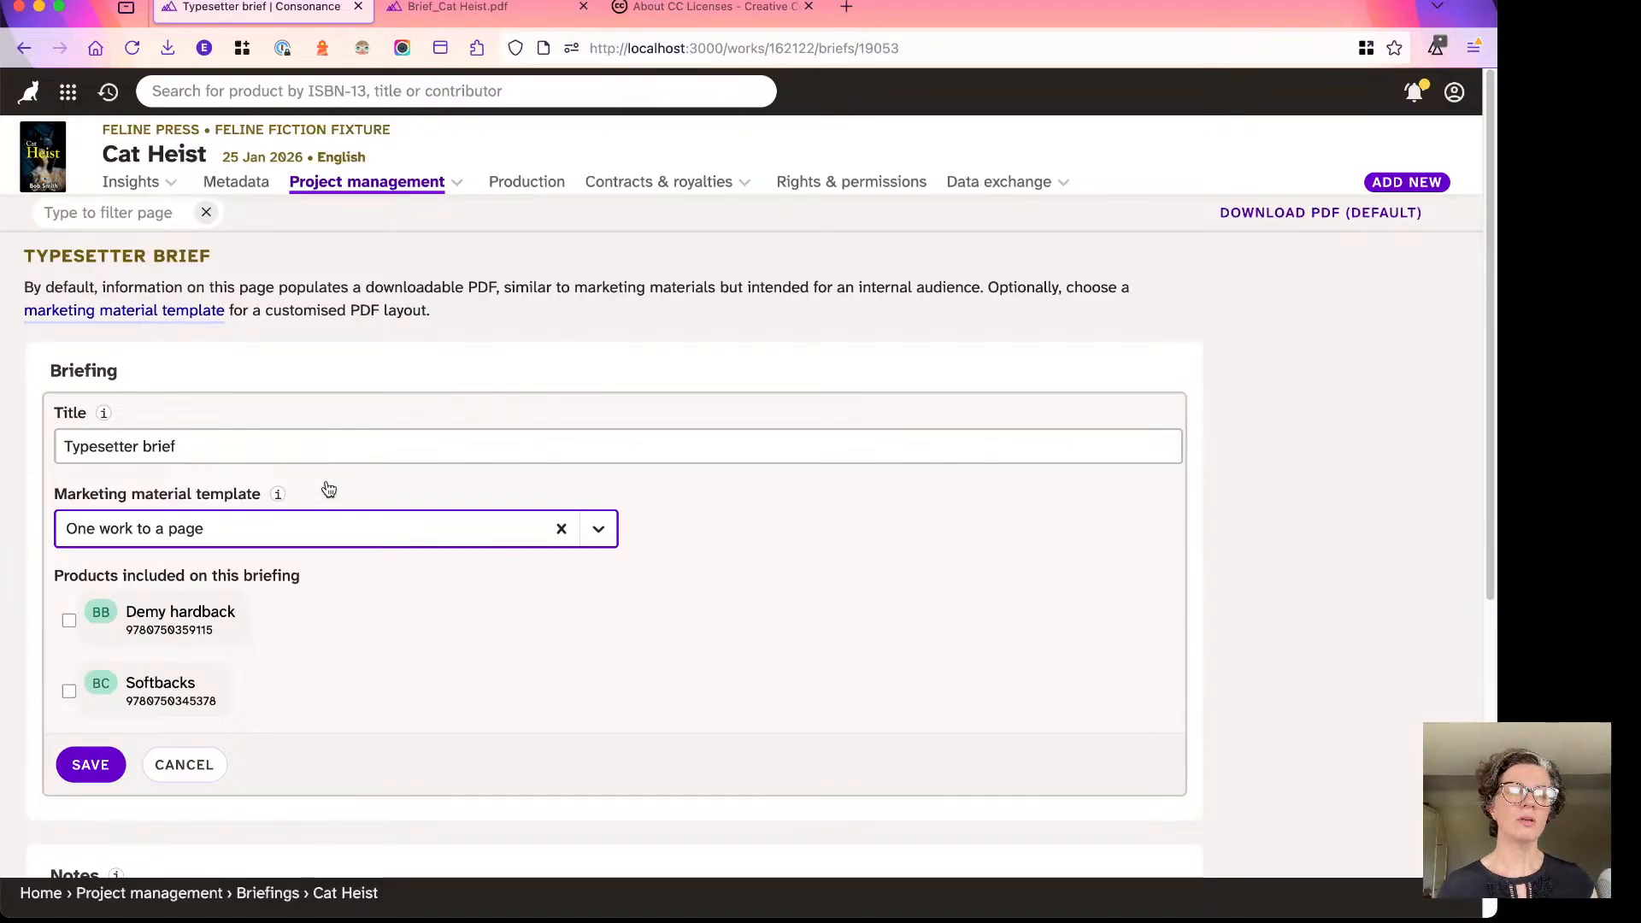
left_click(89, 766)
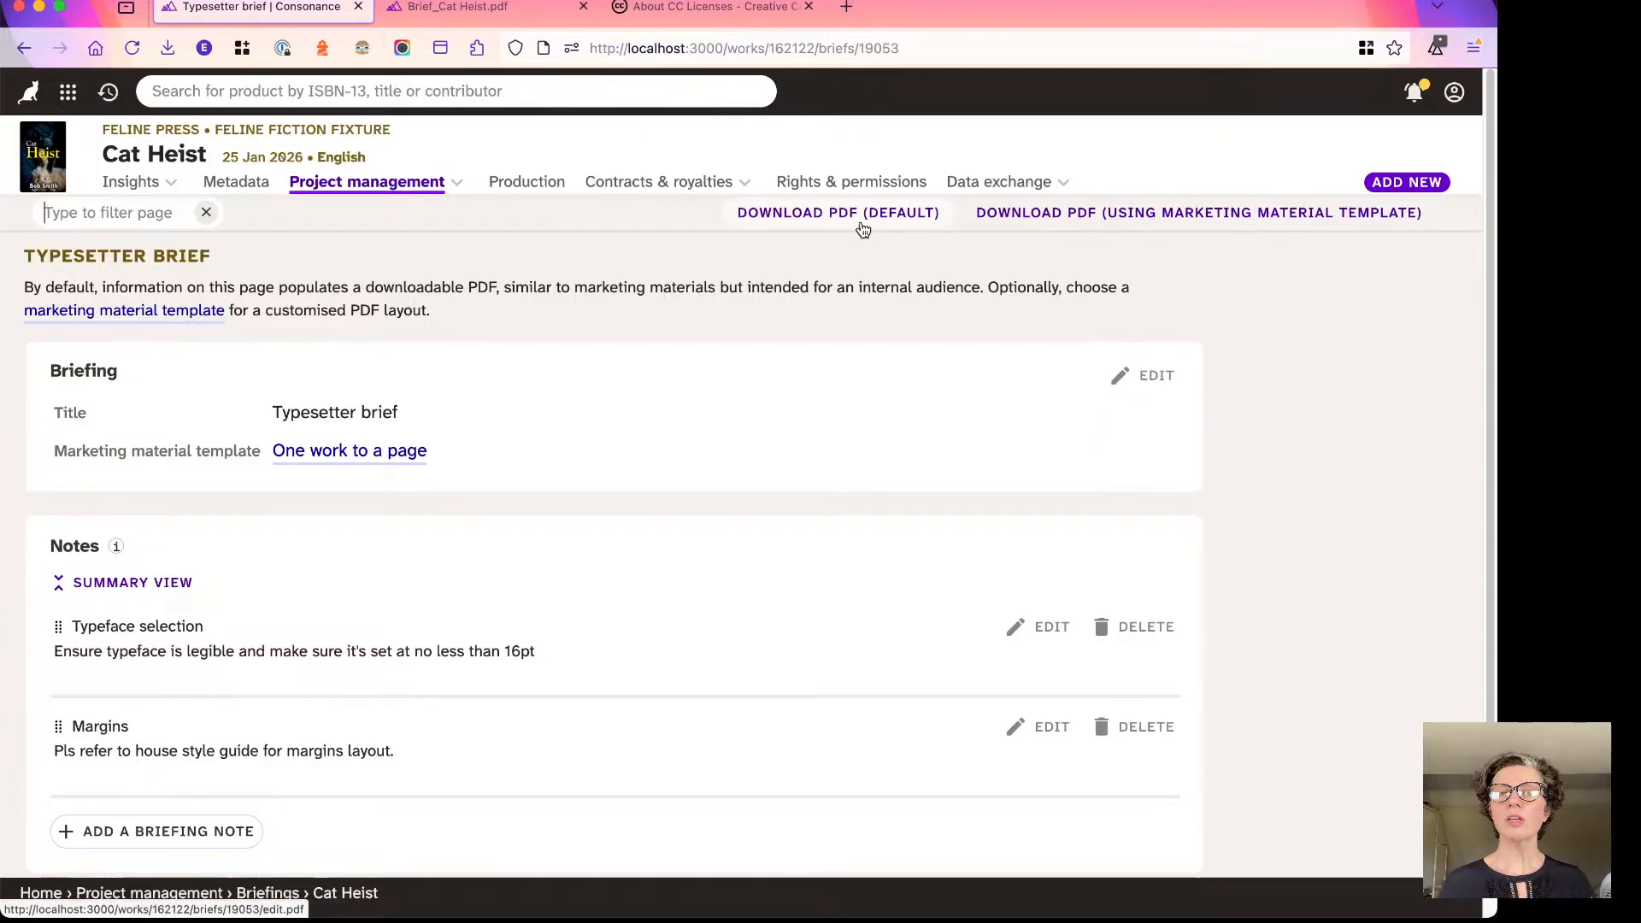
Generate the brief's PDF using the marketing material template and review it from header to footer.
left_click(1121, 221)
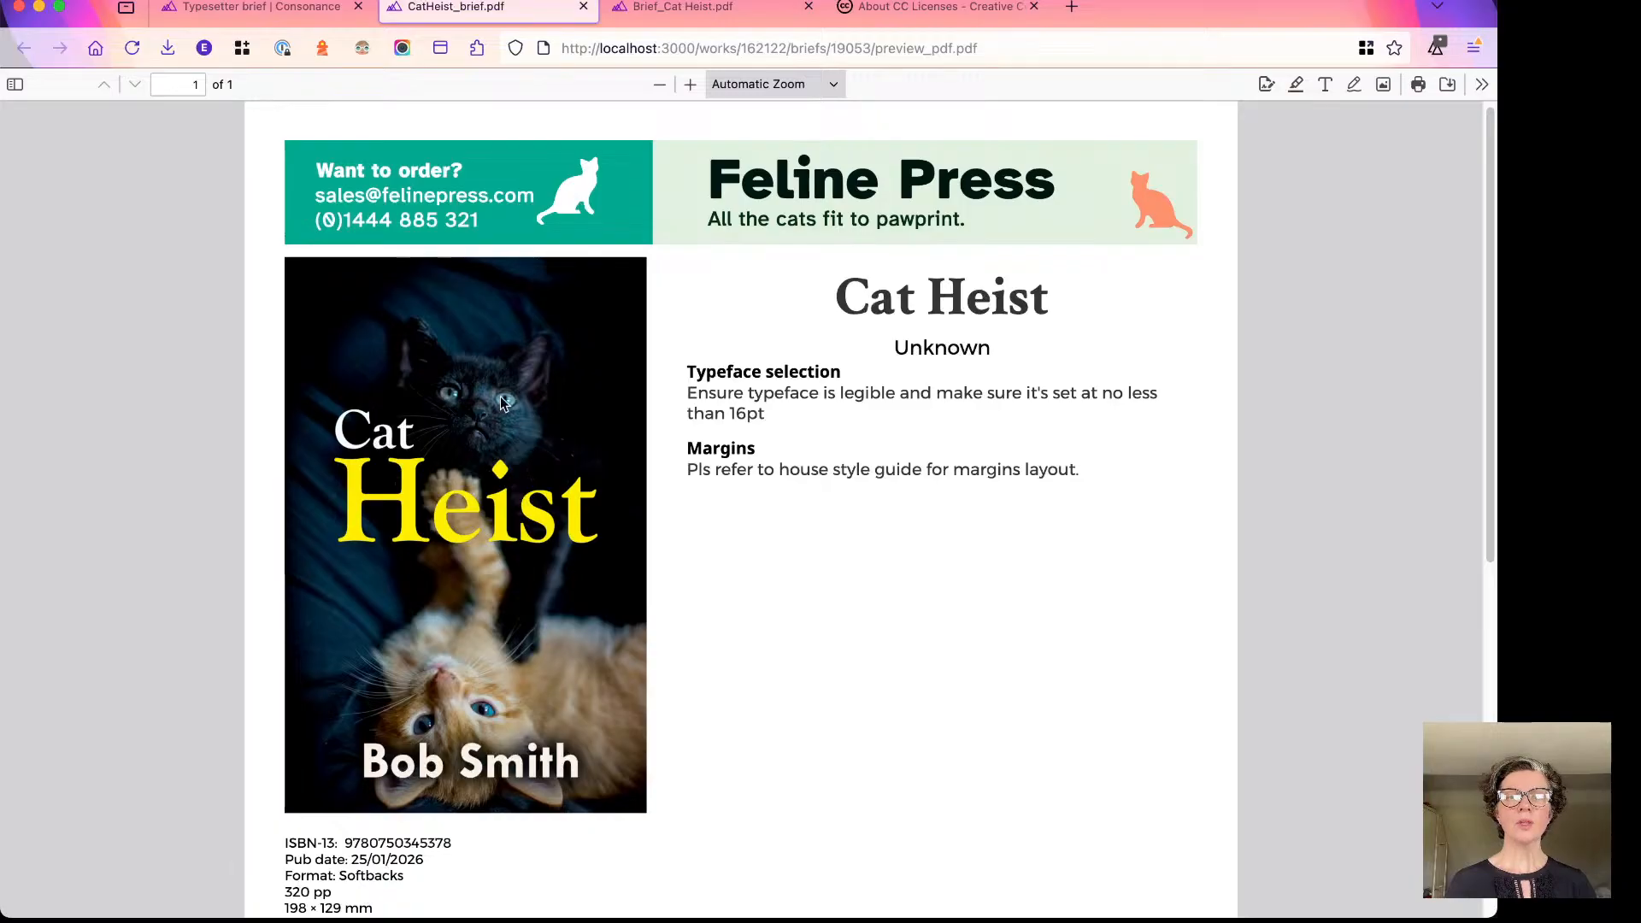
scroll(496, 513, "down", 5)
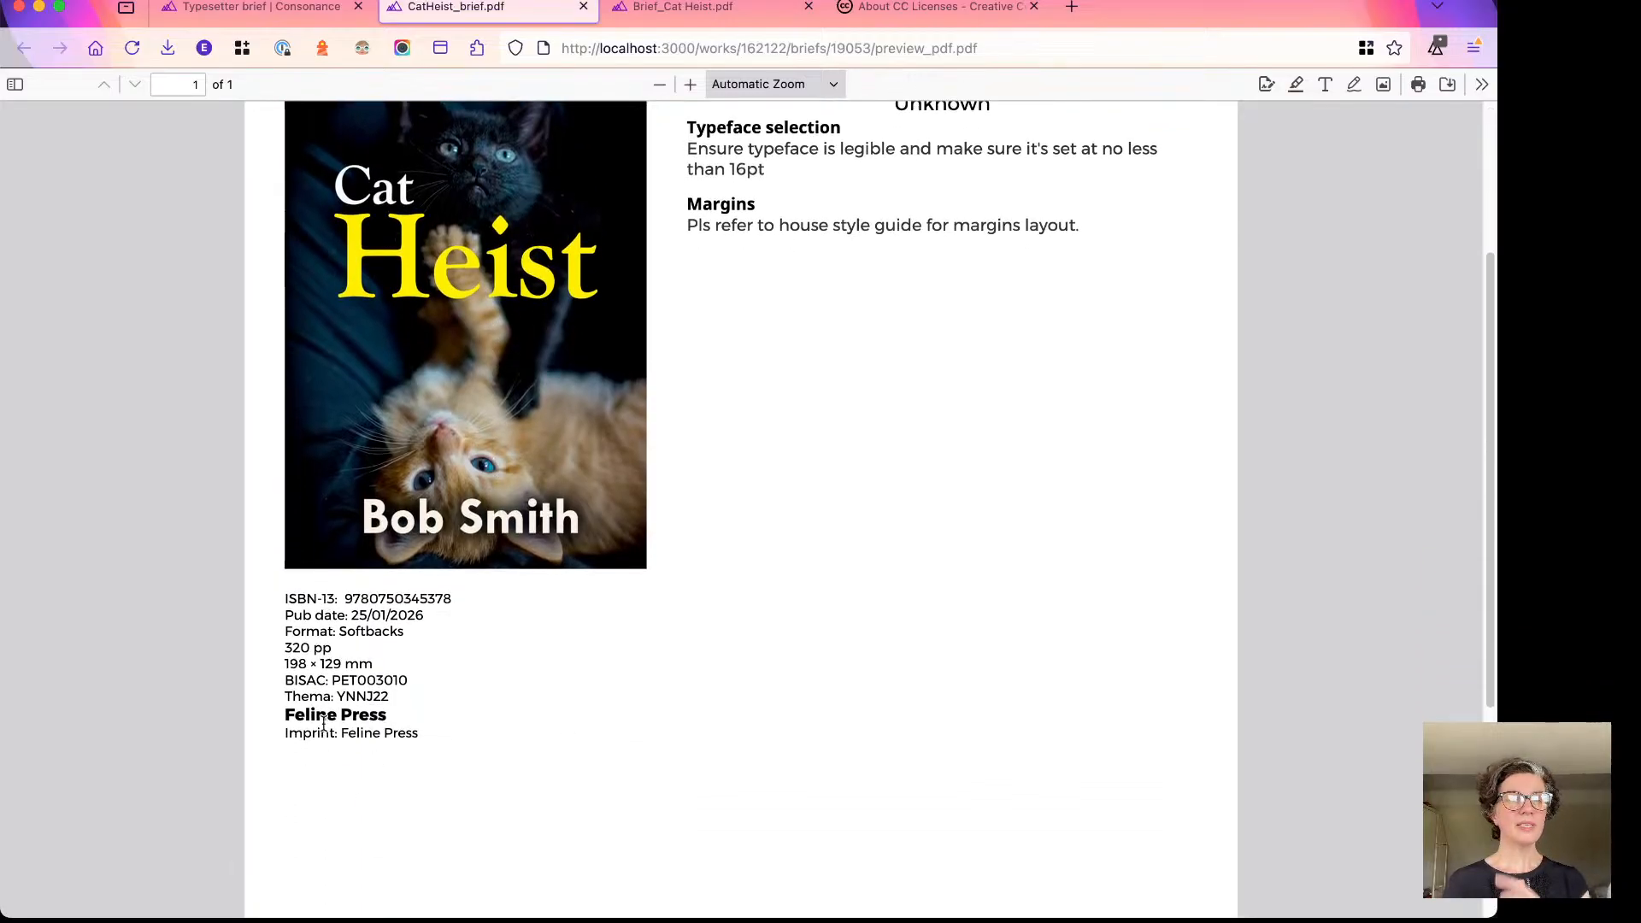
scroll(325, 734, "down", 5)
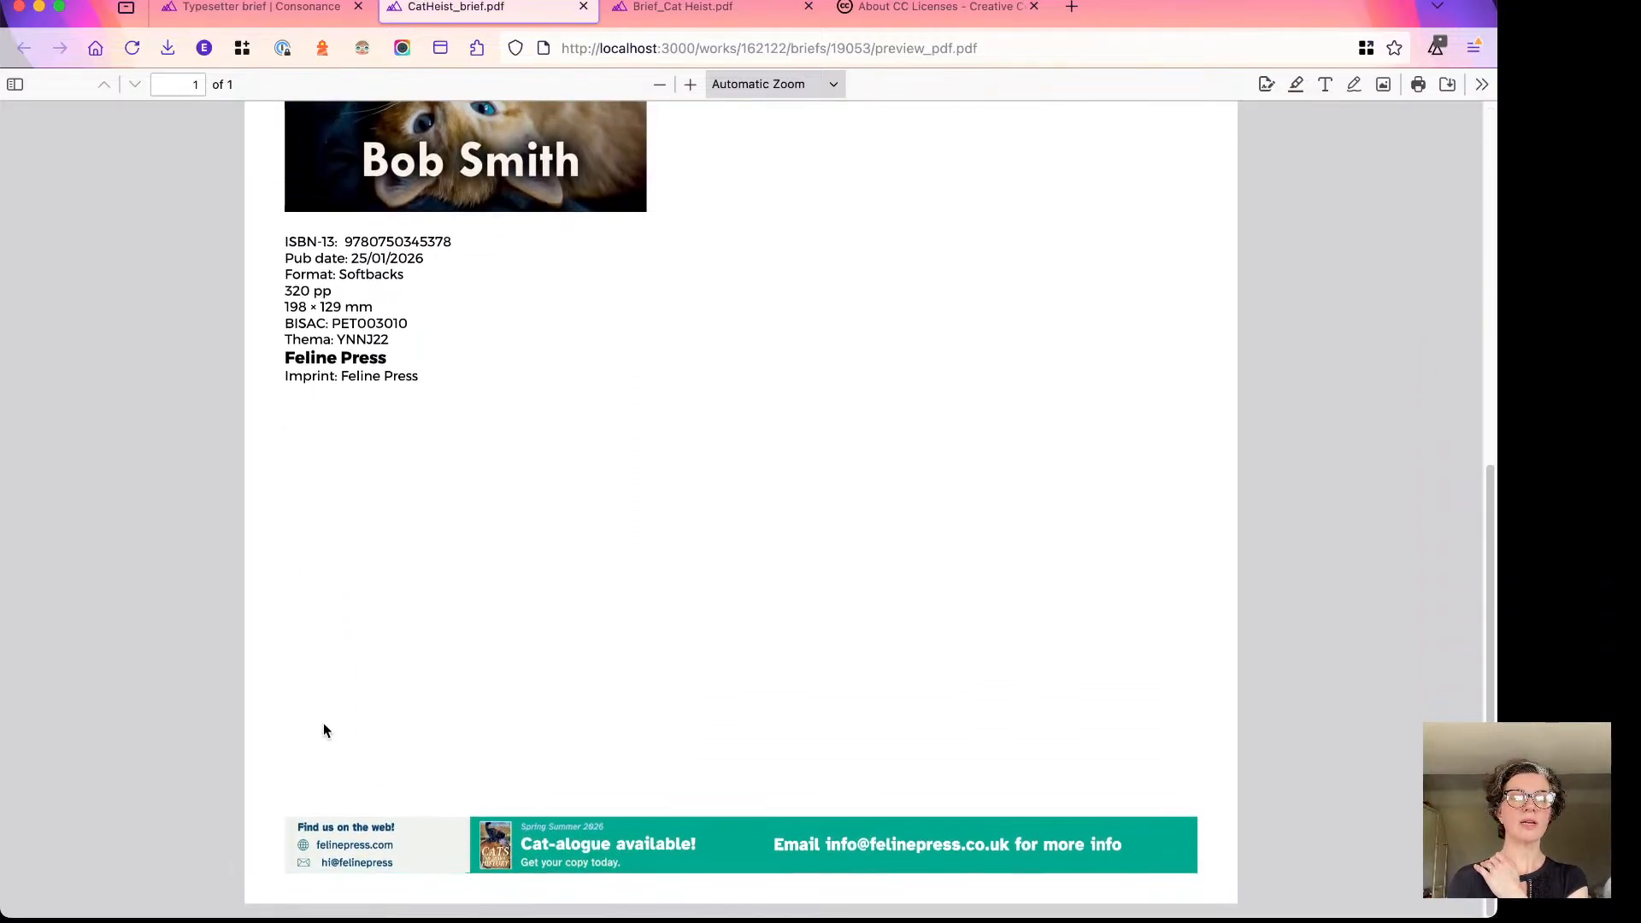
scroll(513, 820, "up", 3)
scroll(571, 803, "up", 6)
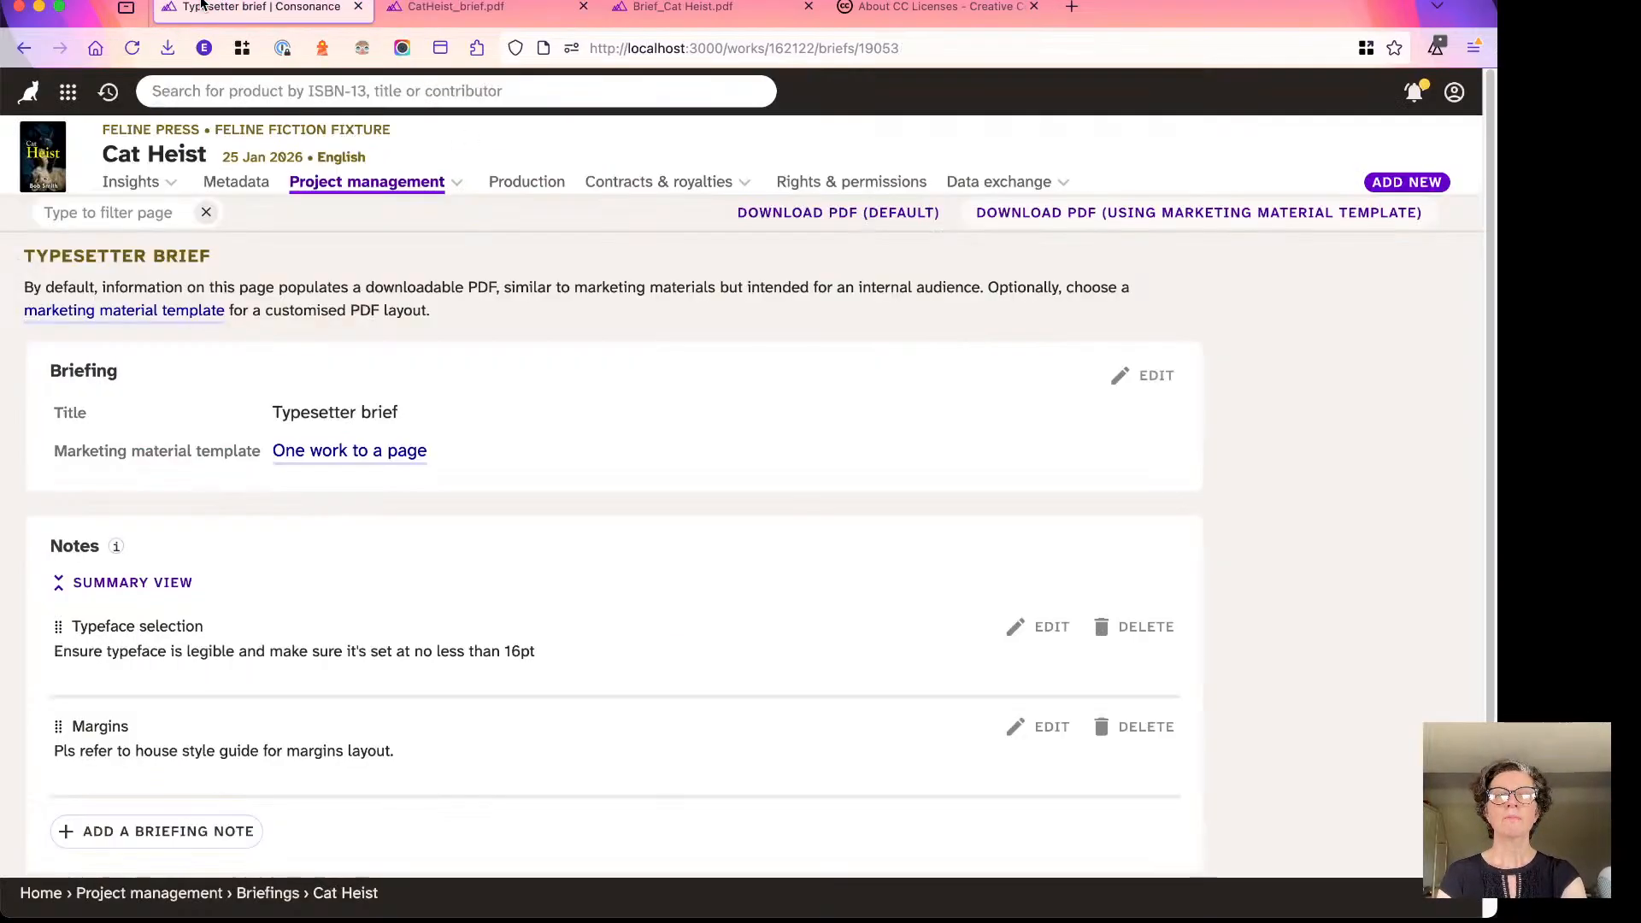
Add 9780750344180.jpg from the imports folder as a briefing image on the Typesetter brief and save it.
left_click(257, 7)
scroll(255, 545, "down", 3)
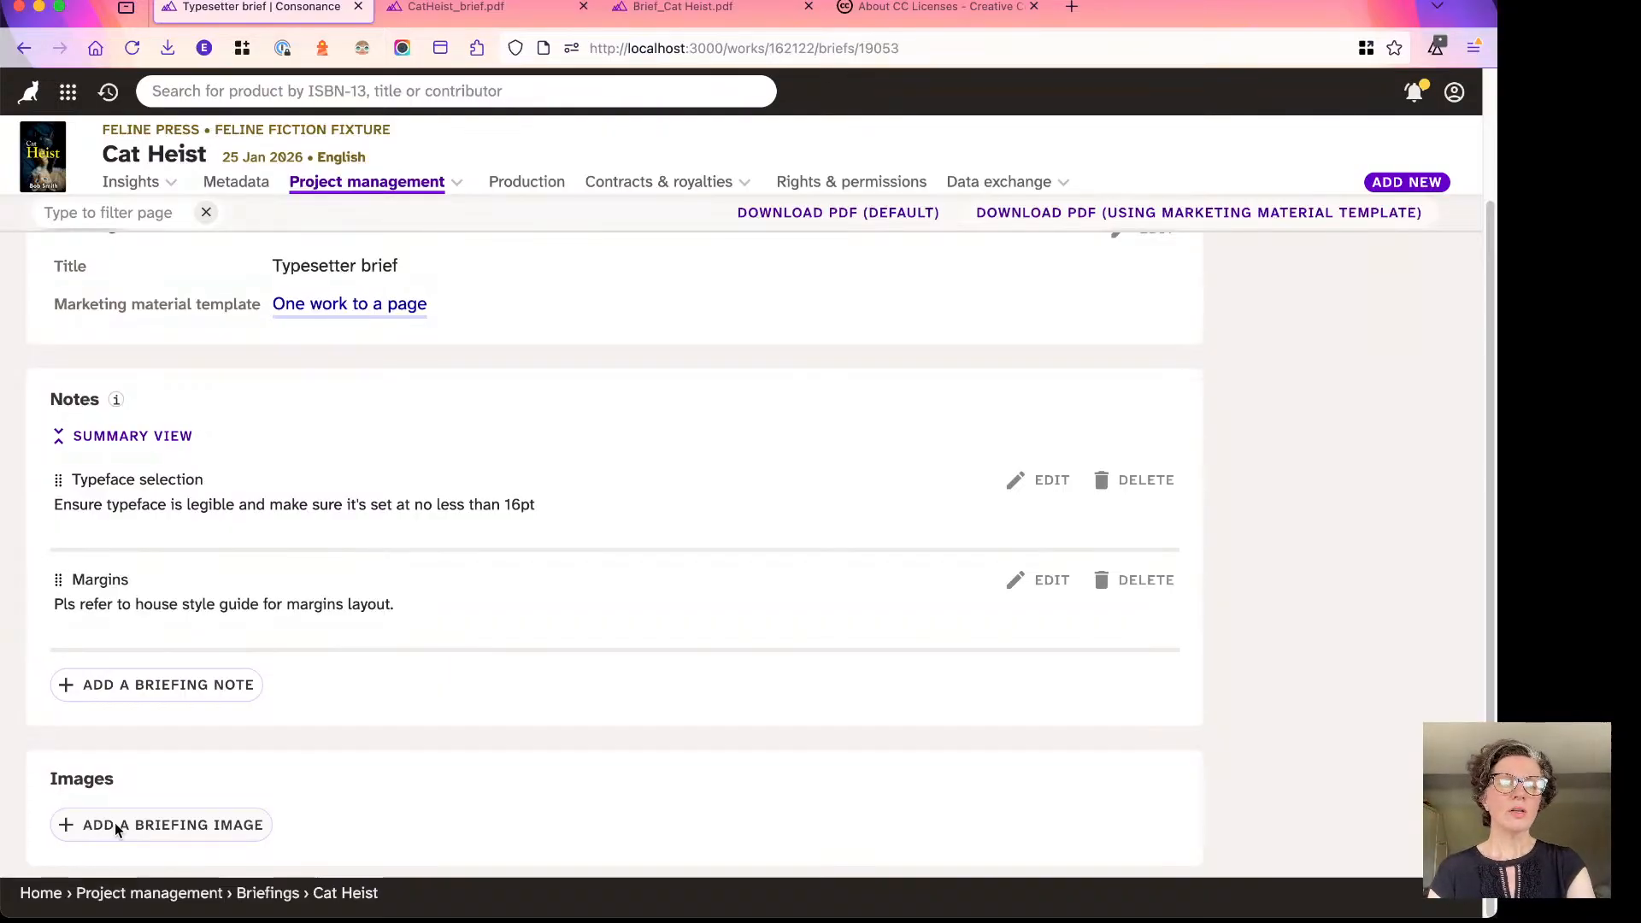
left_click(166, 825)
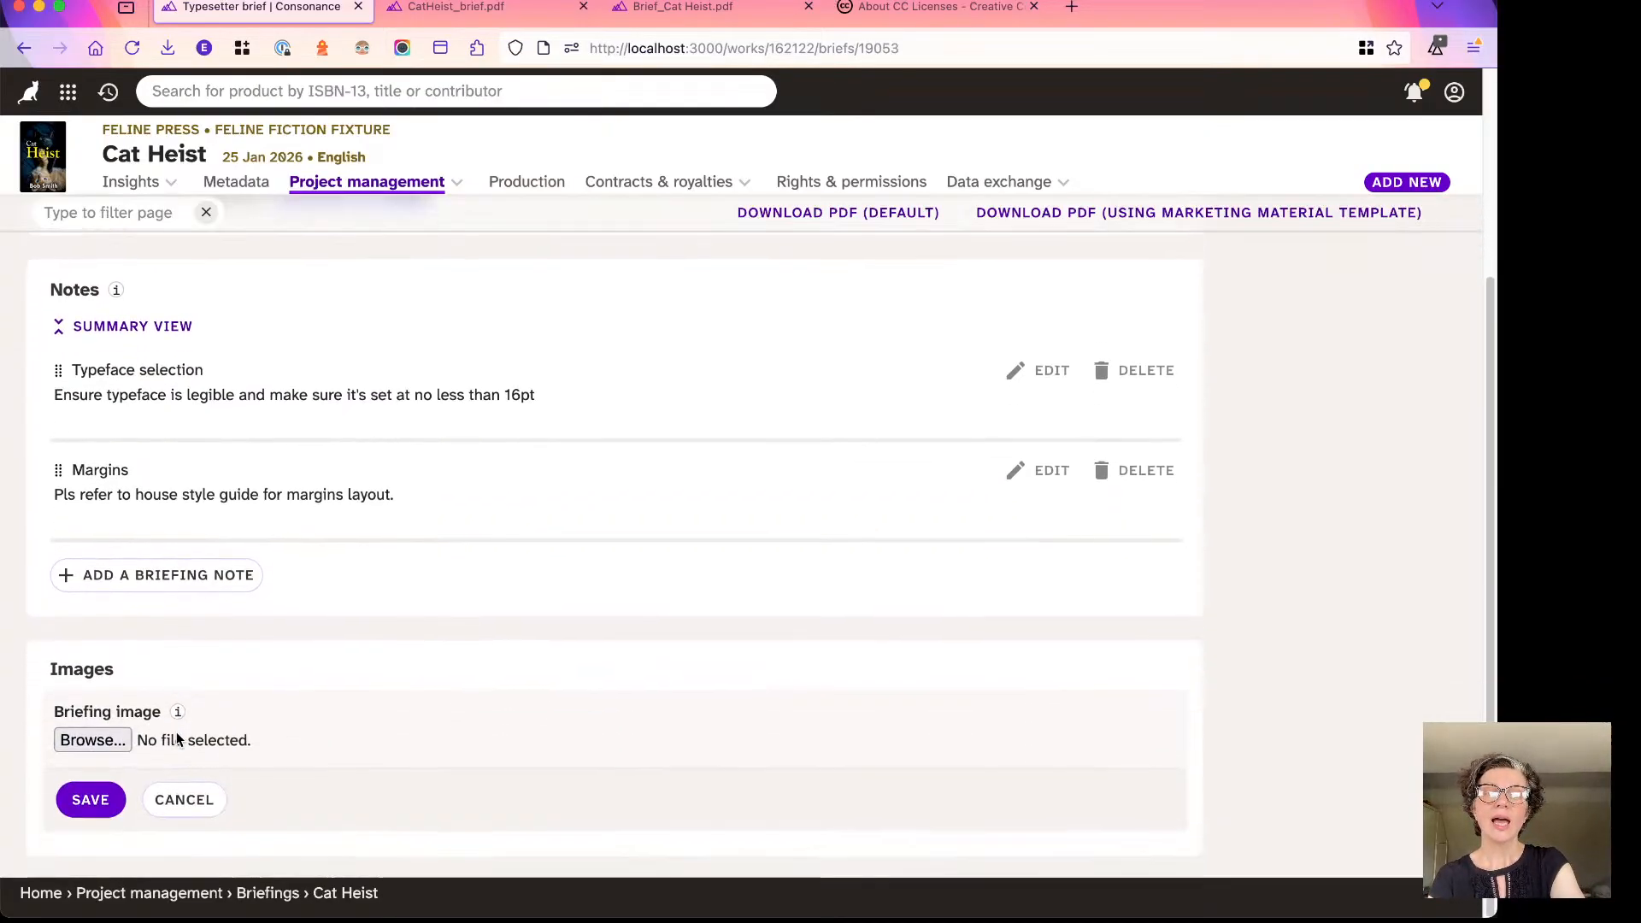
left_click(91, 749)
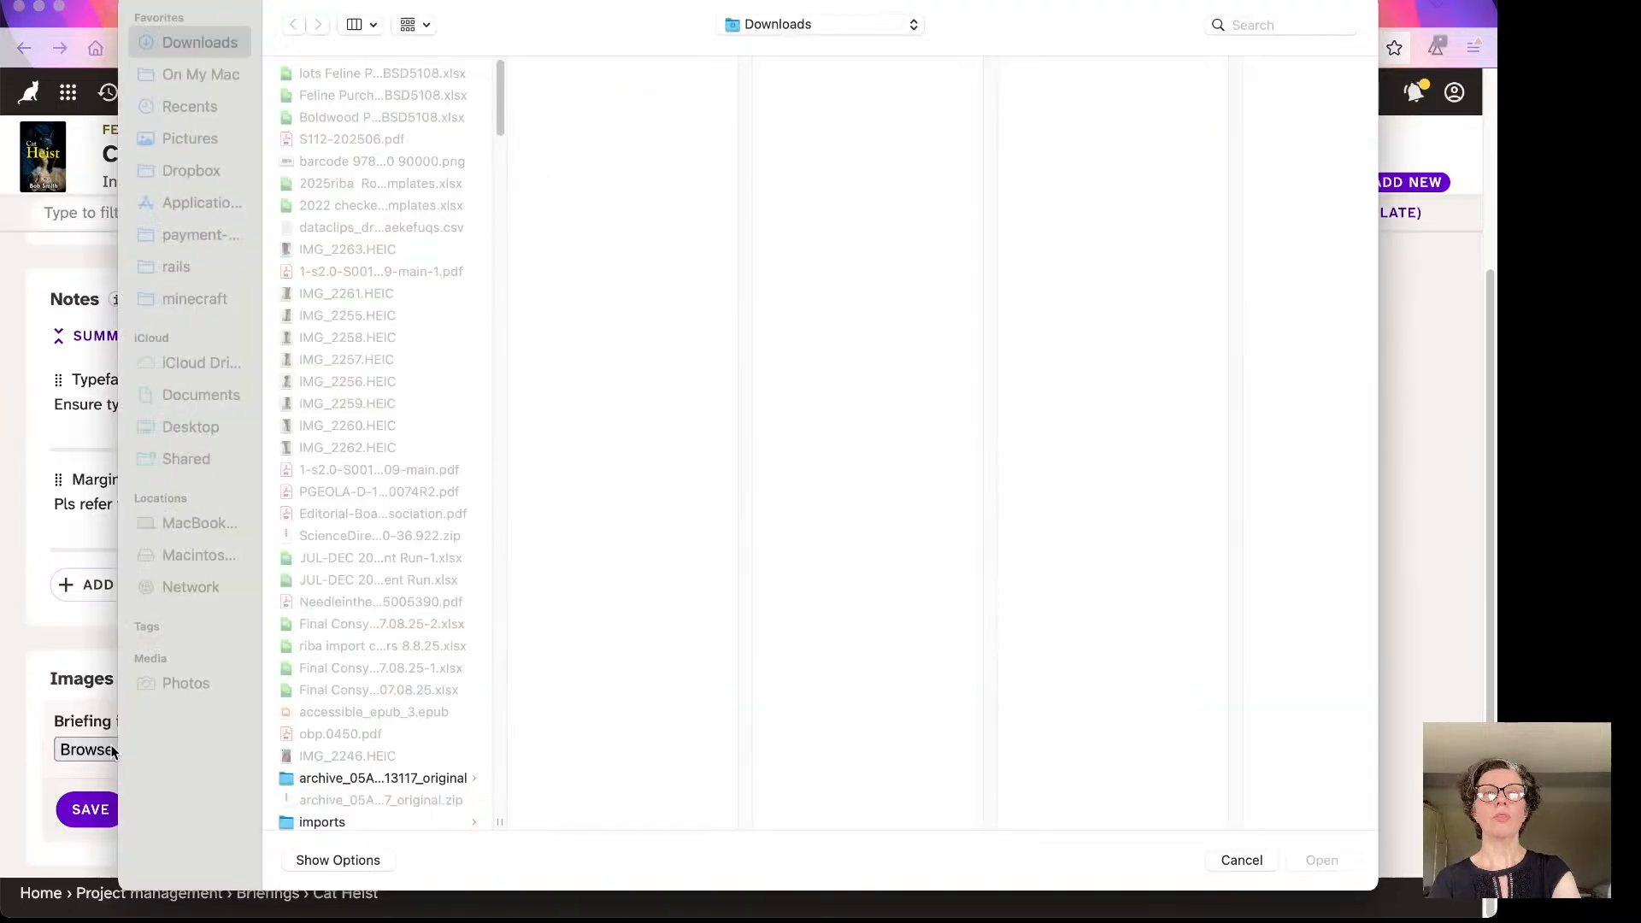
scroll(299, 627, "down", 2)
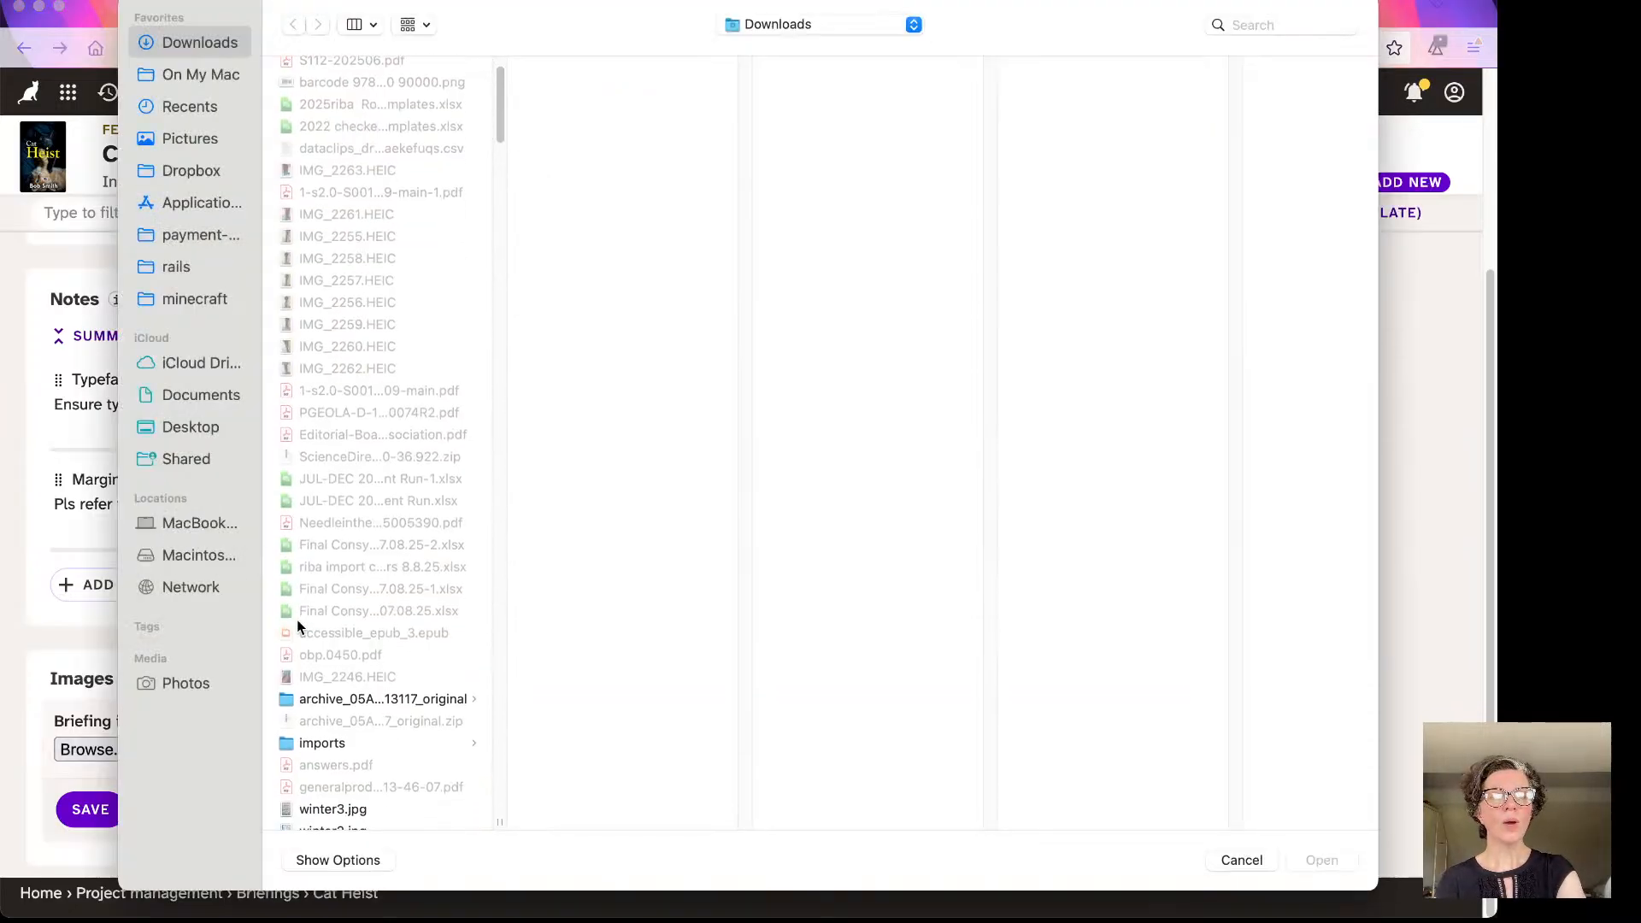
left_click(314, 742)
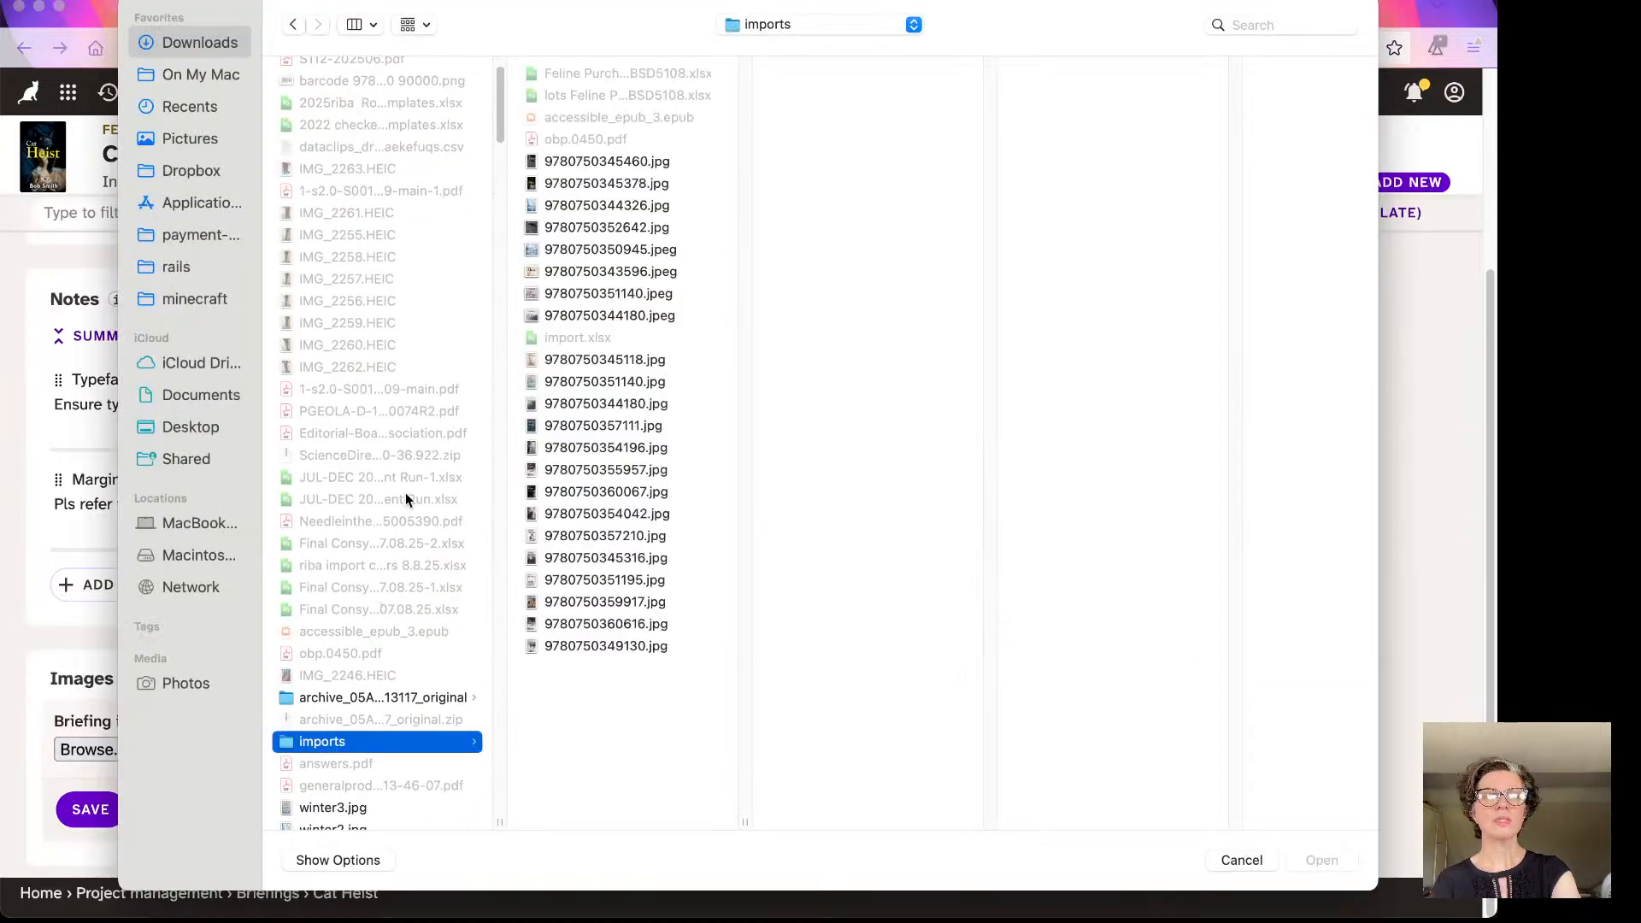
left_click(591, 403)
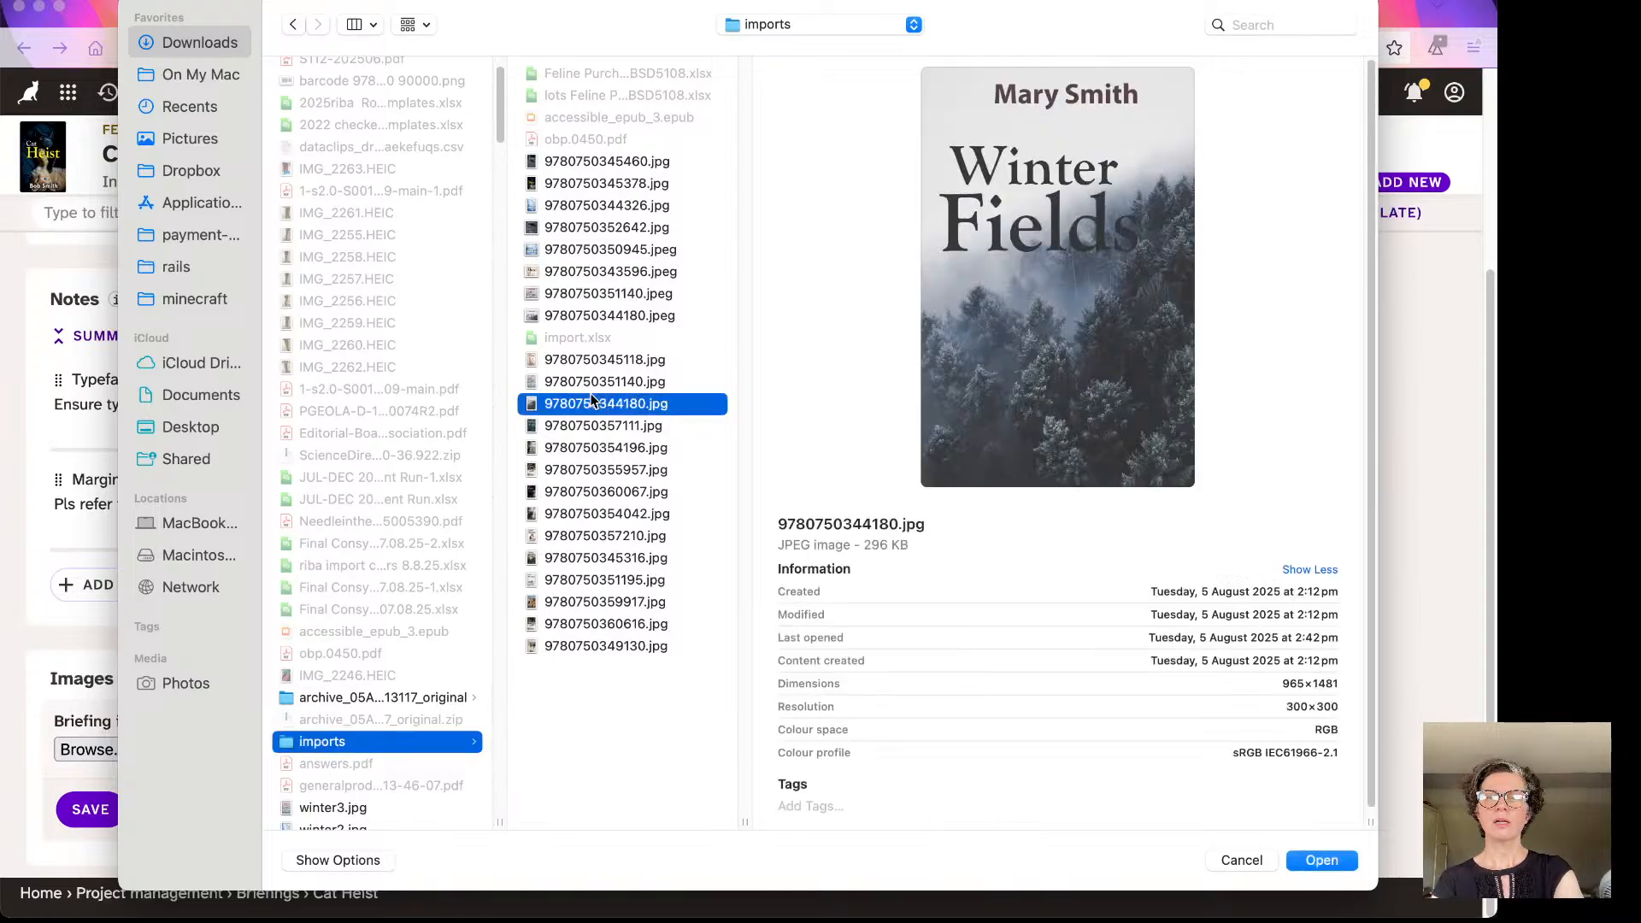
double_click(591, 403)
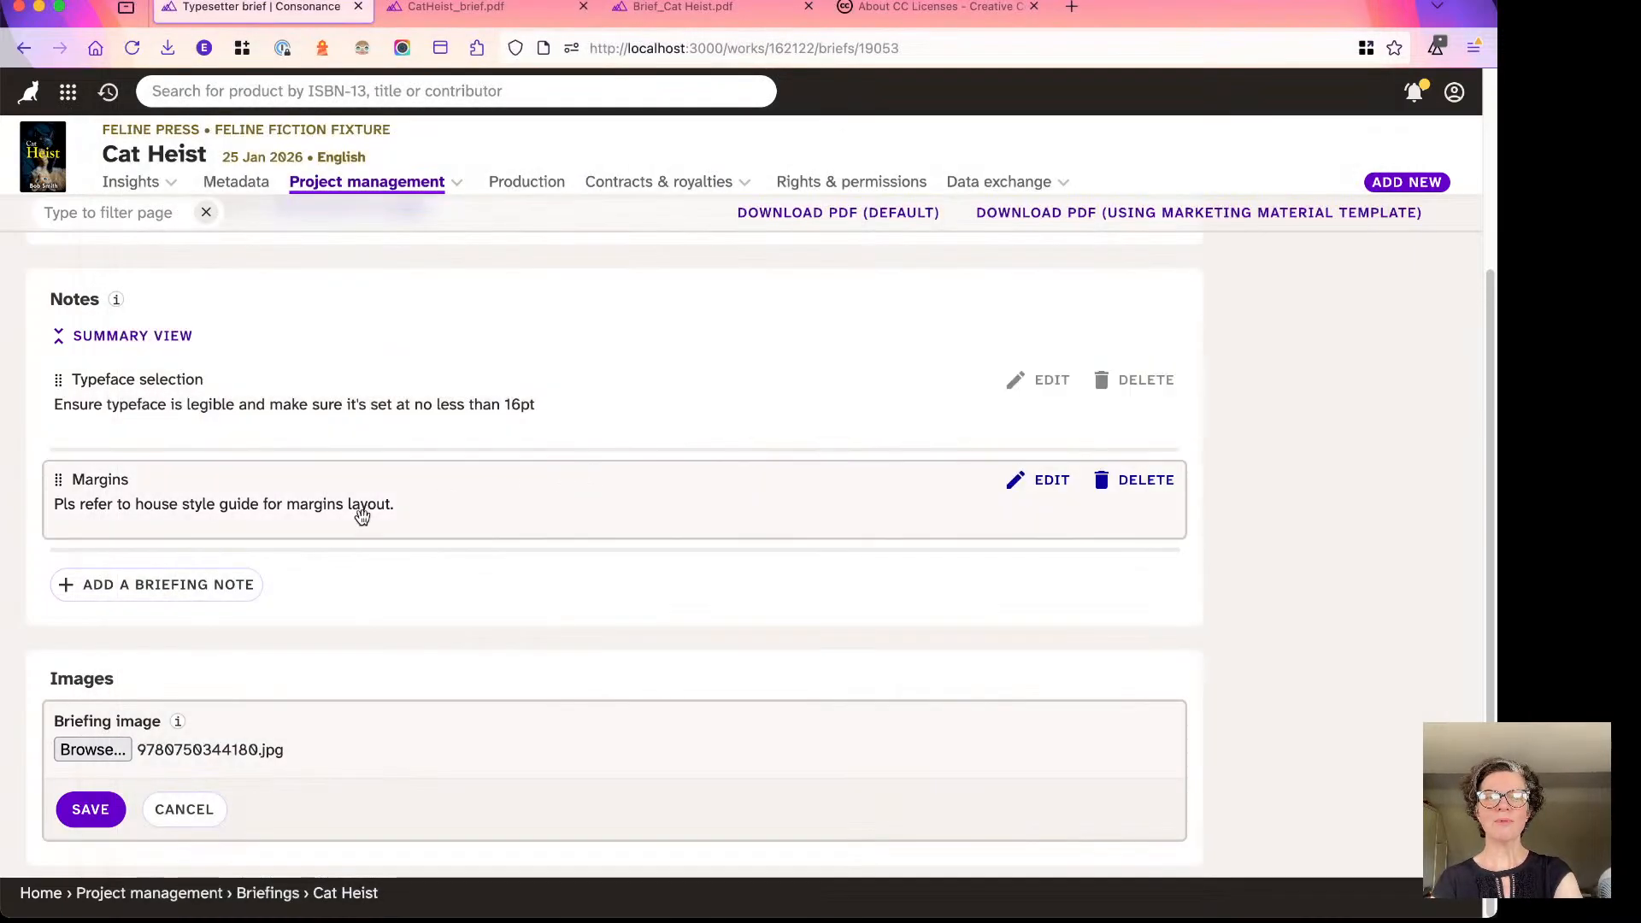
left_click(91, 809)
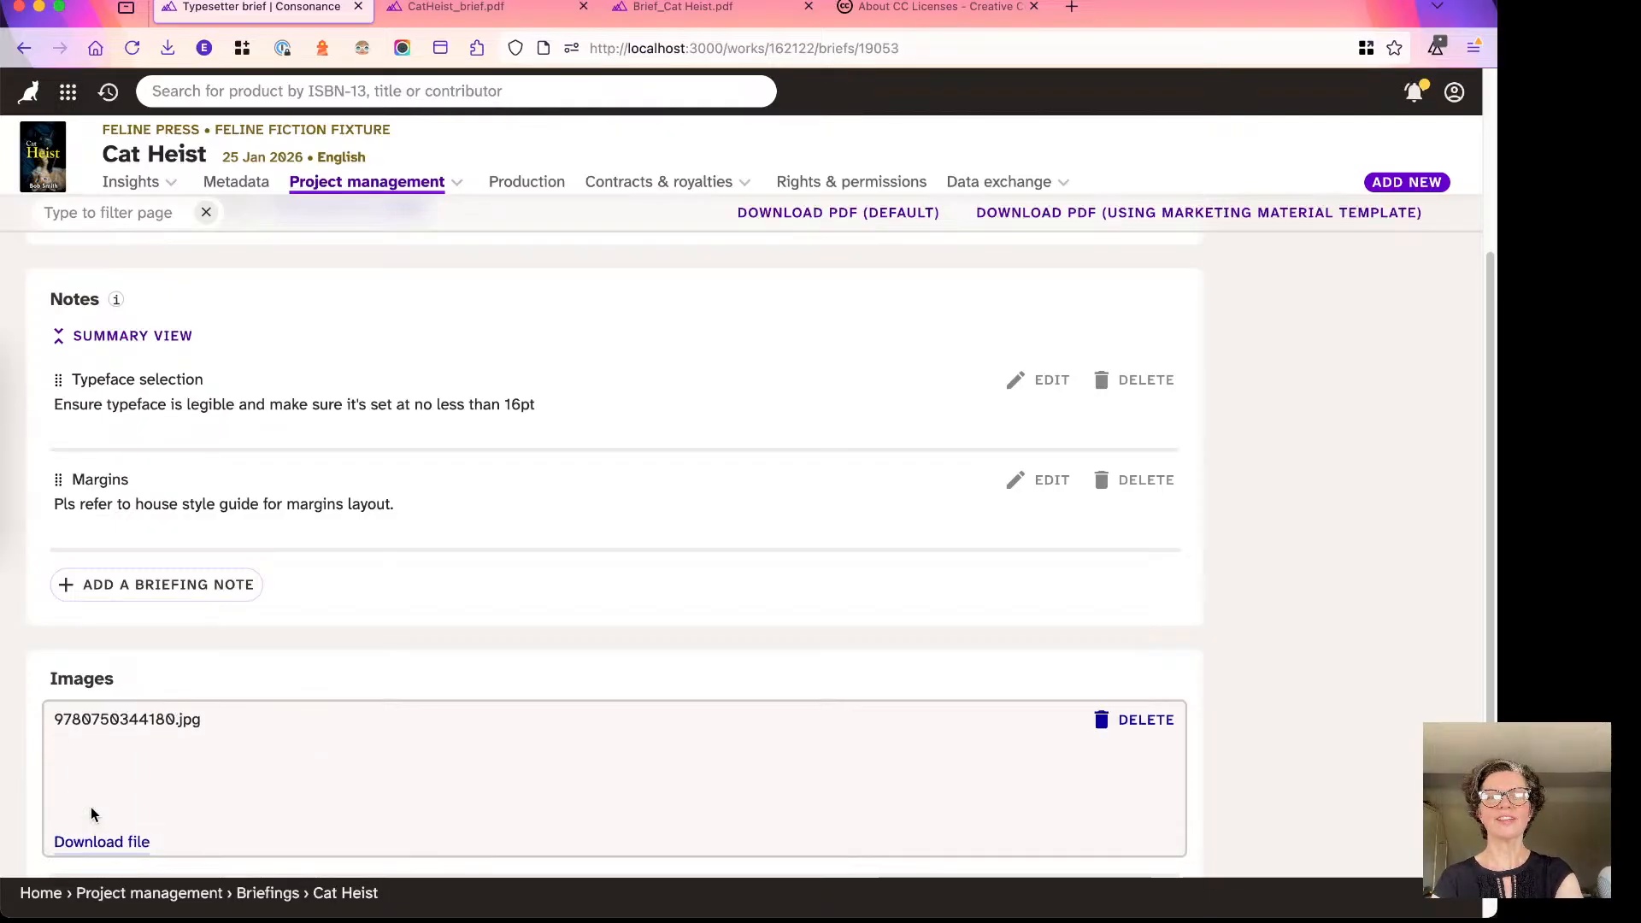
Generate the Typesetter brief's PDF using the marketing material template and review the whole page with the added briefing image.
scroll(172, 682, "down", 2)
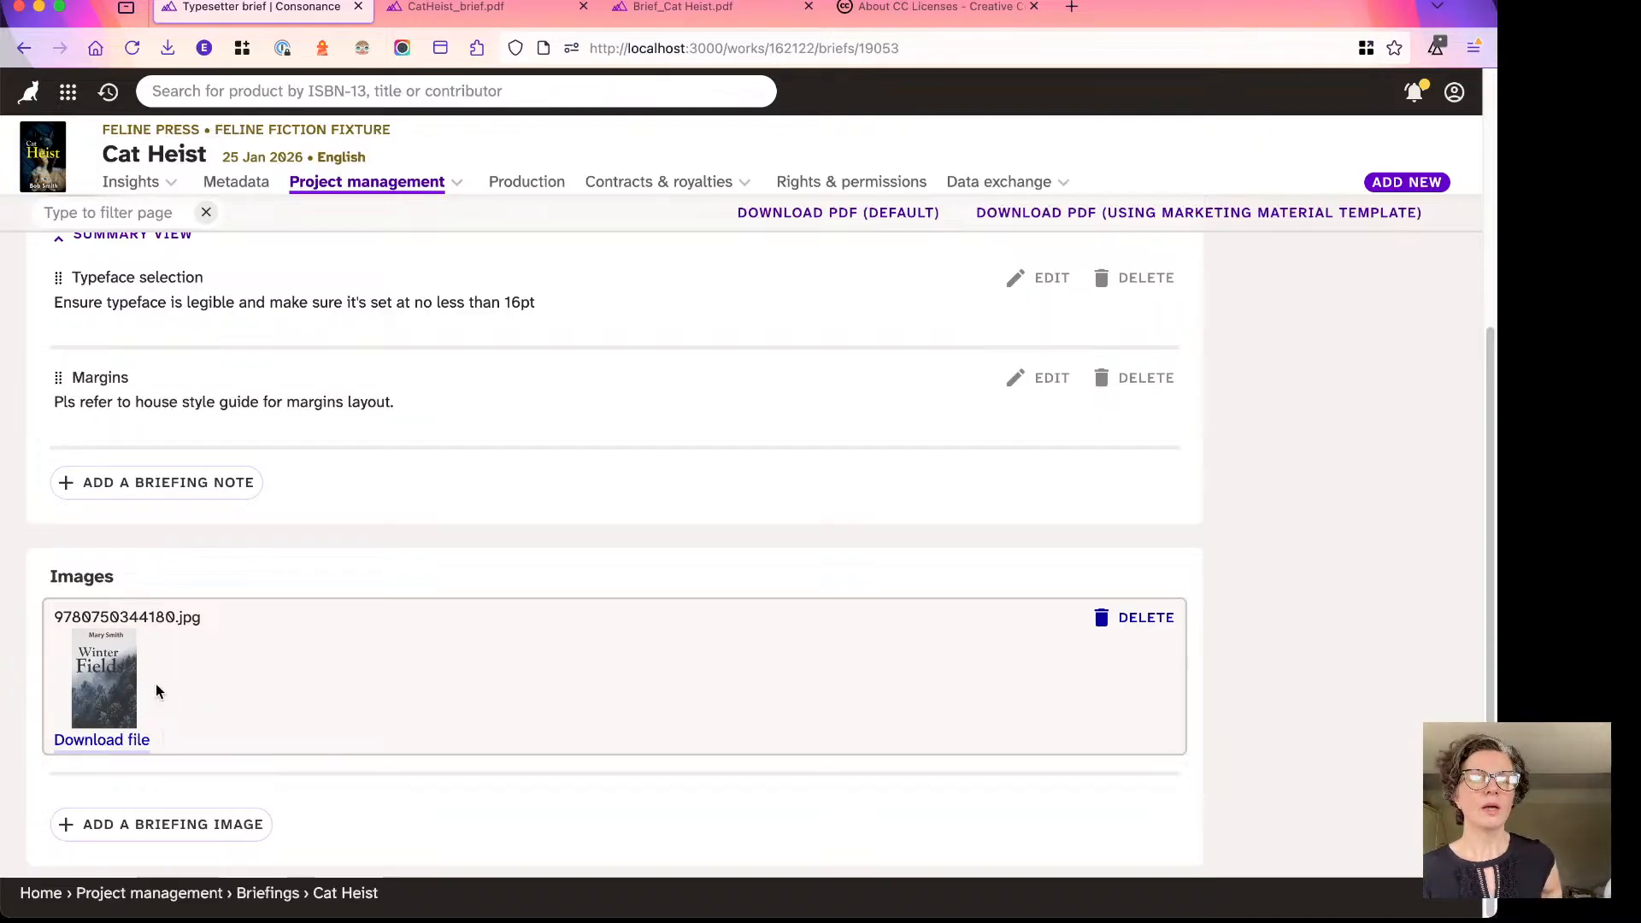
left_click(1126, 215)
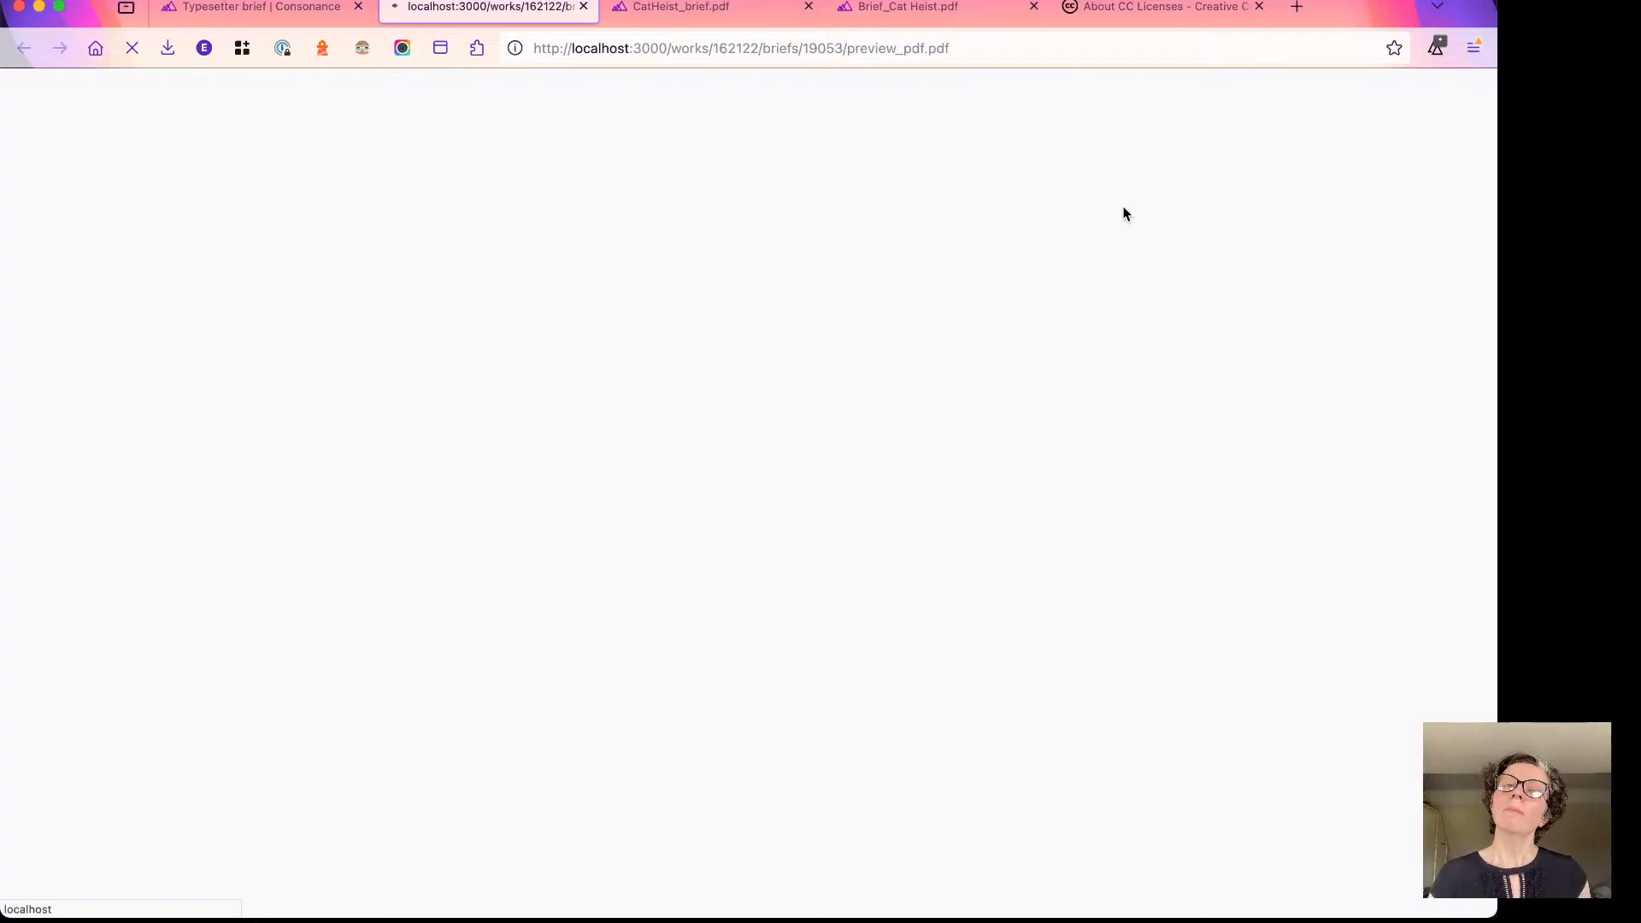
scroll(909, 549, "down", 3)
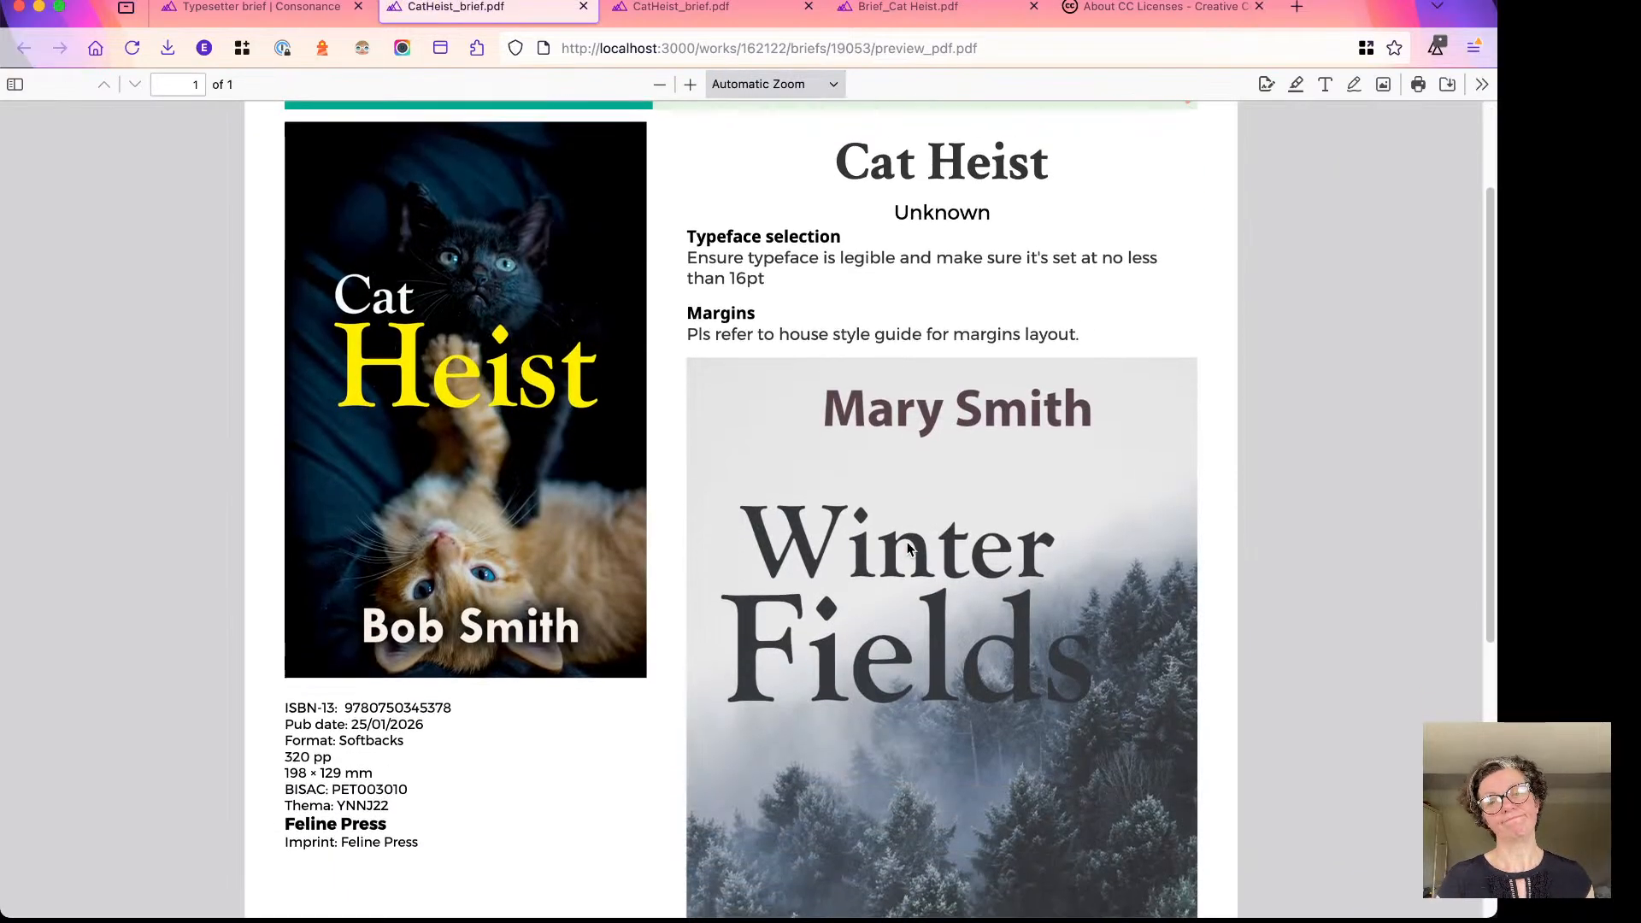
scroll(909, 548, "down", 3)
scroll(879, 391, "up", 5)
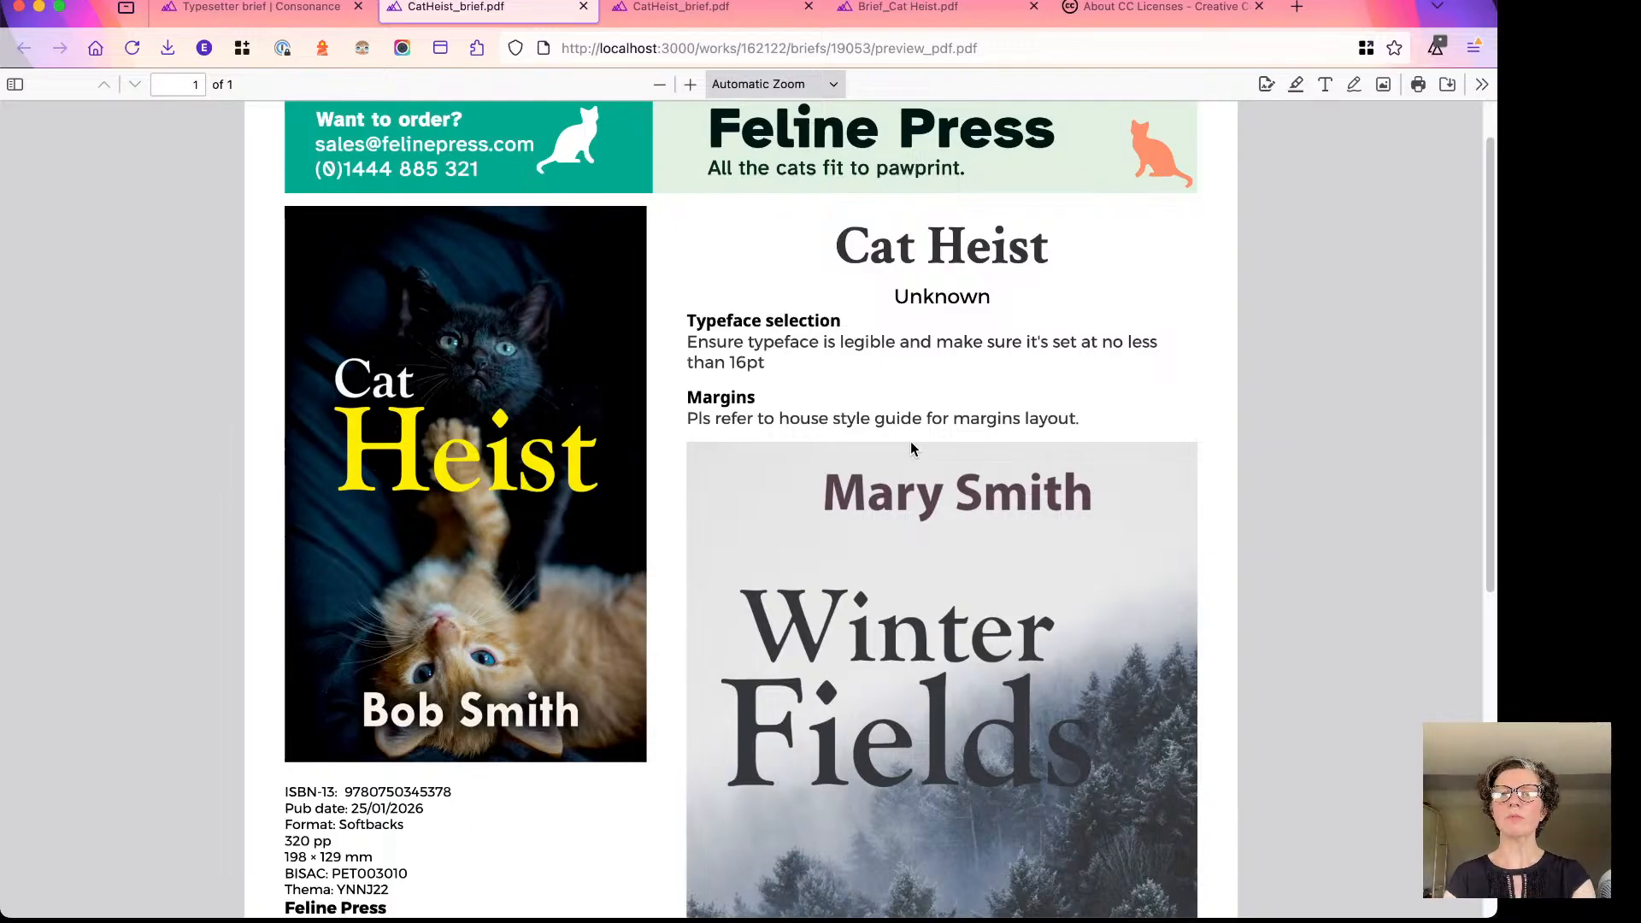
scroll(898, 578, "up", 2)
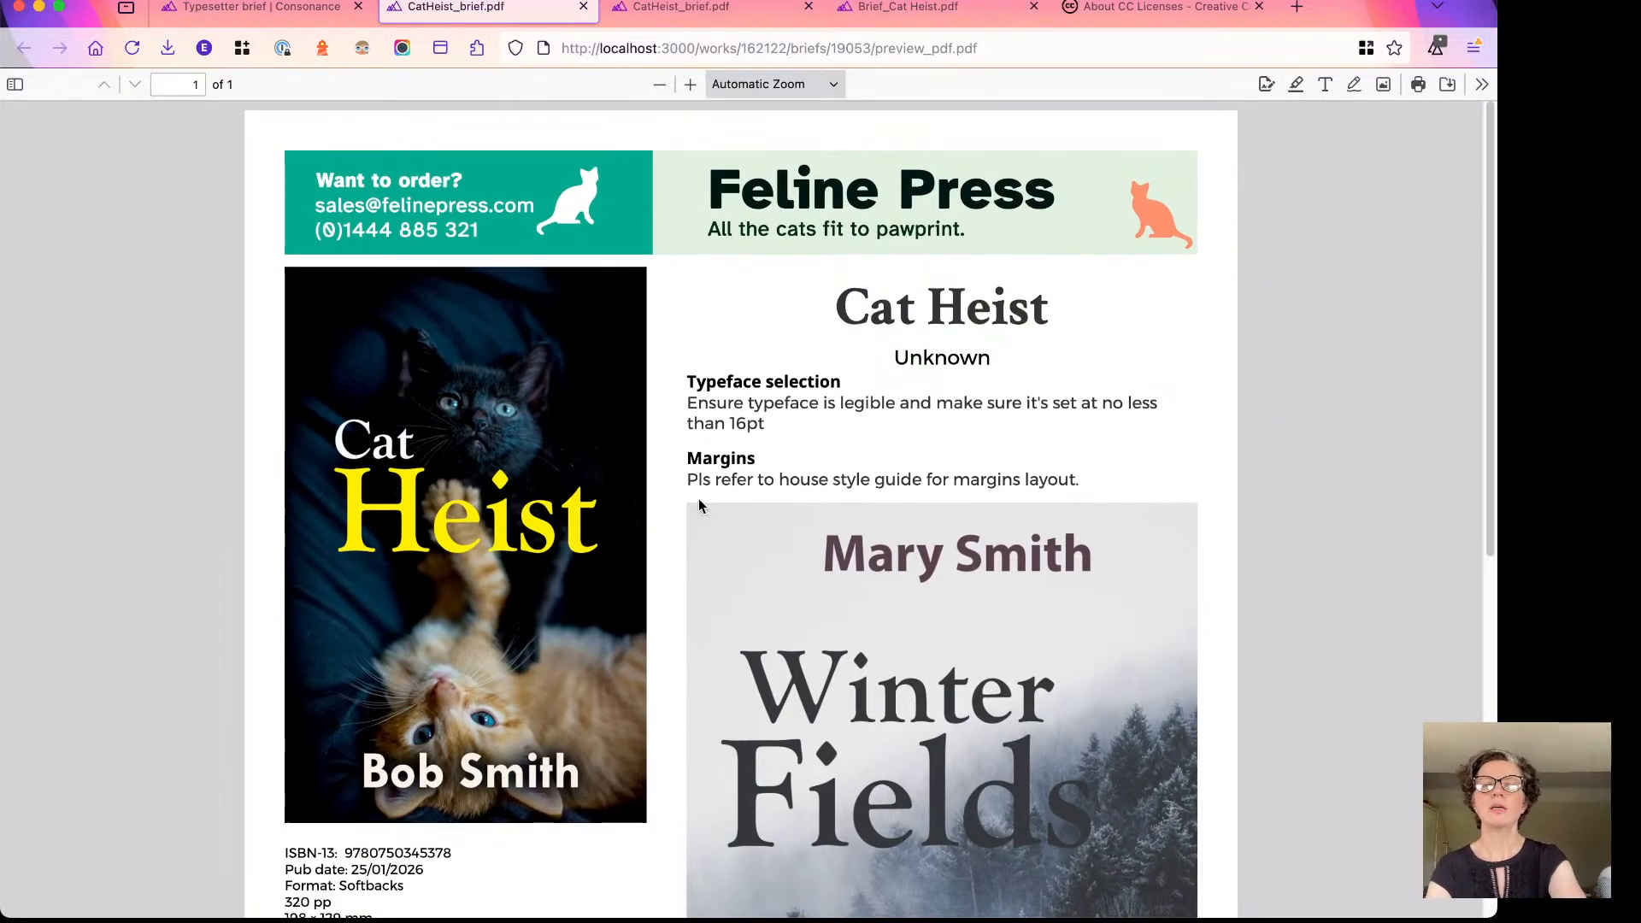
scroll(699, 499, "down", 3)
scroll(699, 499, "down", 5)
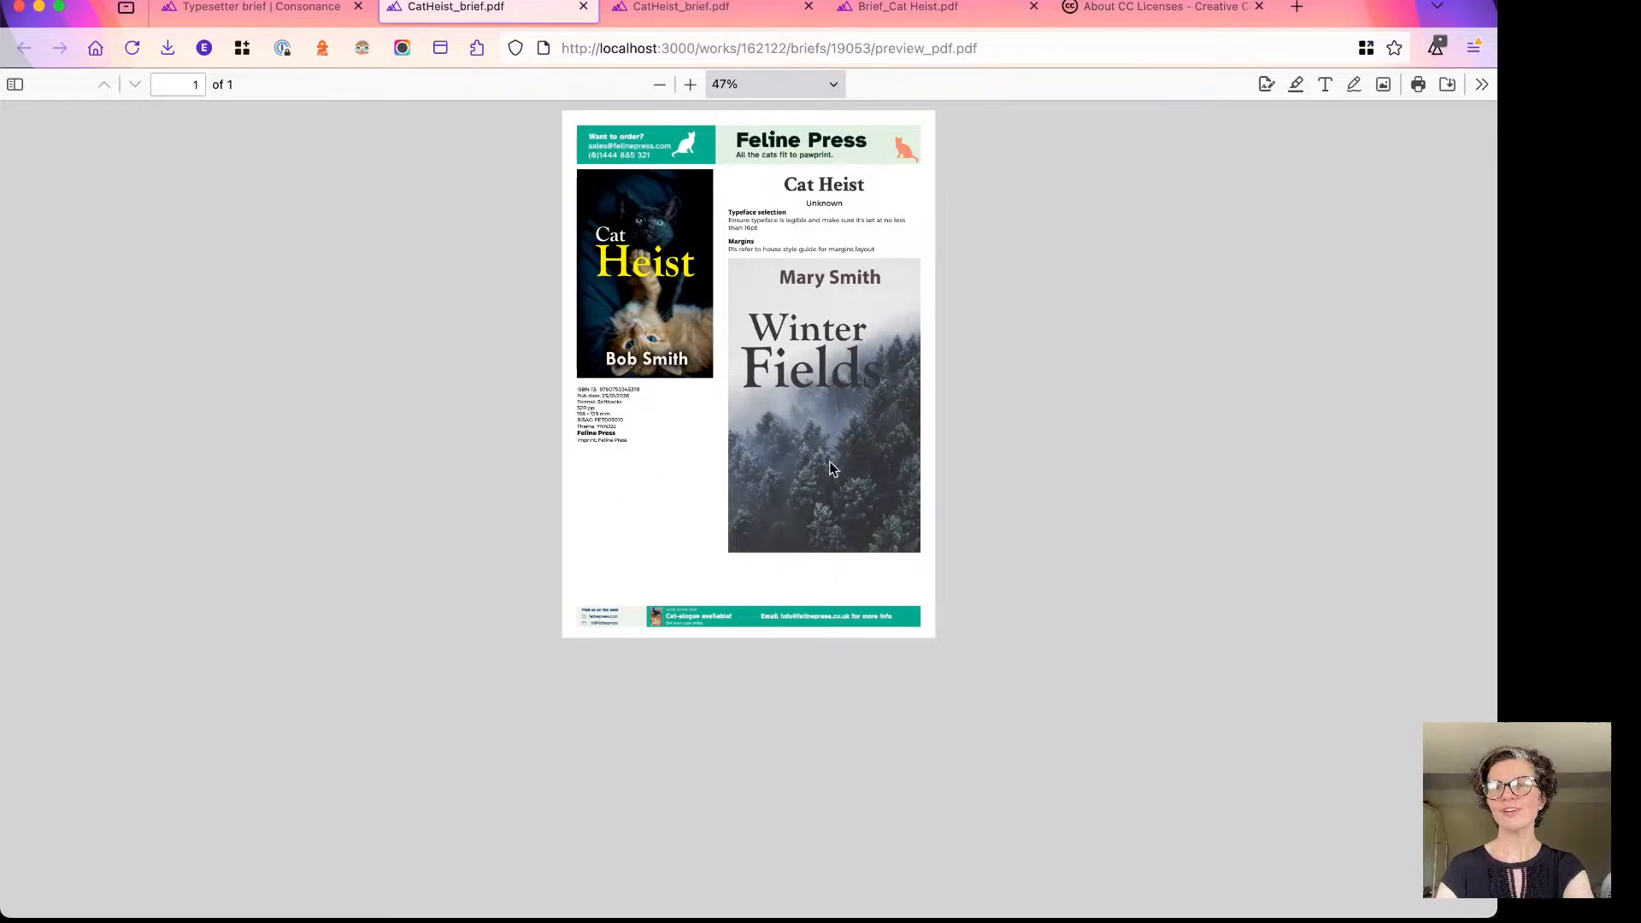
scroll(831, 466, "up", 2, "ctrl")
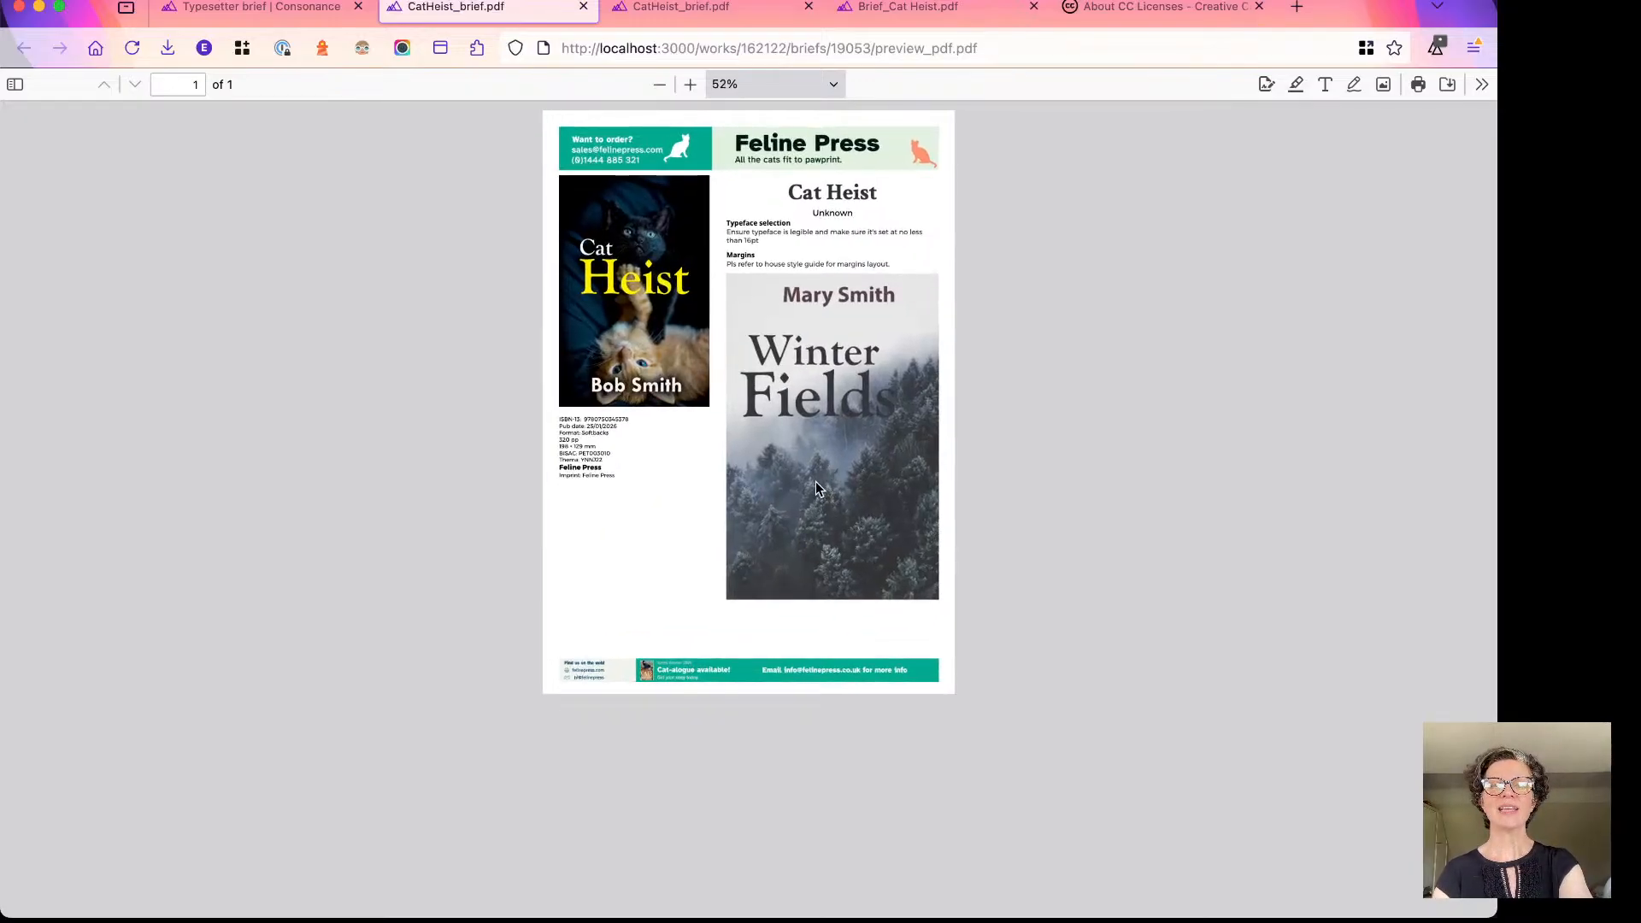
scroll(815, 482, "up", 3, "ctrl")
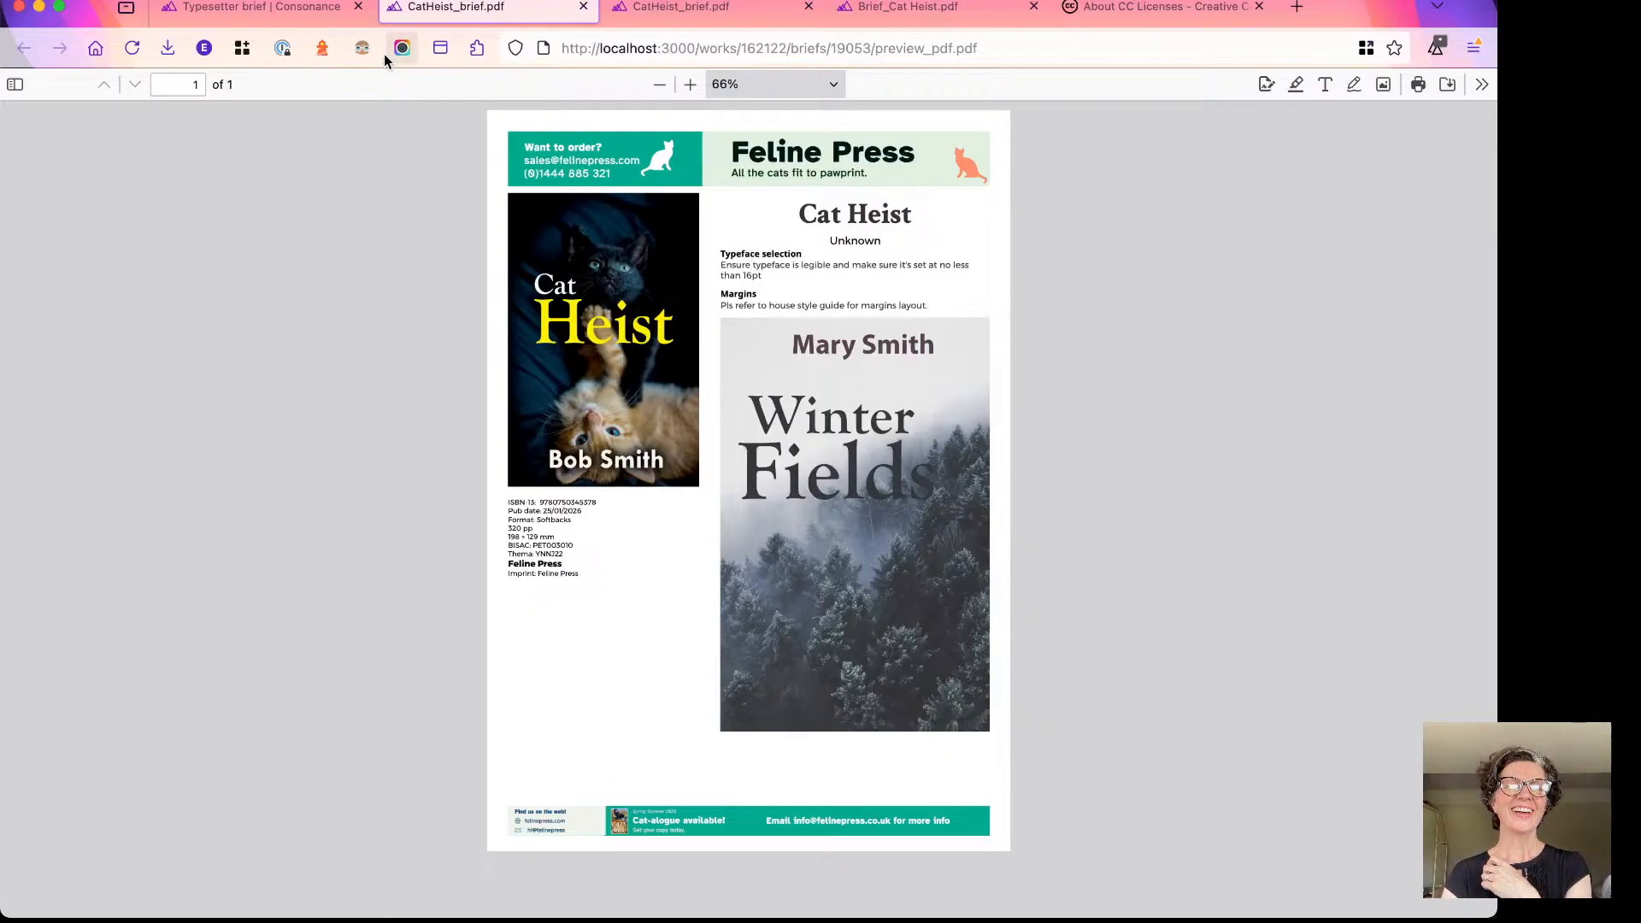
Return to the Typesetter brief, switch to the Keynote presentation and advance to the "Documentation search" slide.
left_click(262, 11)
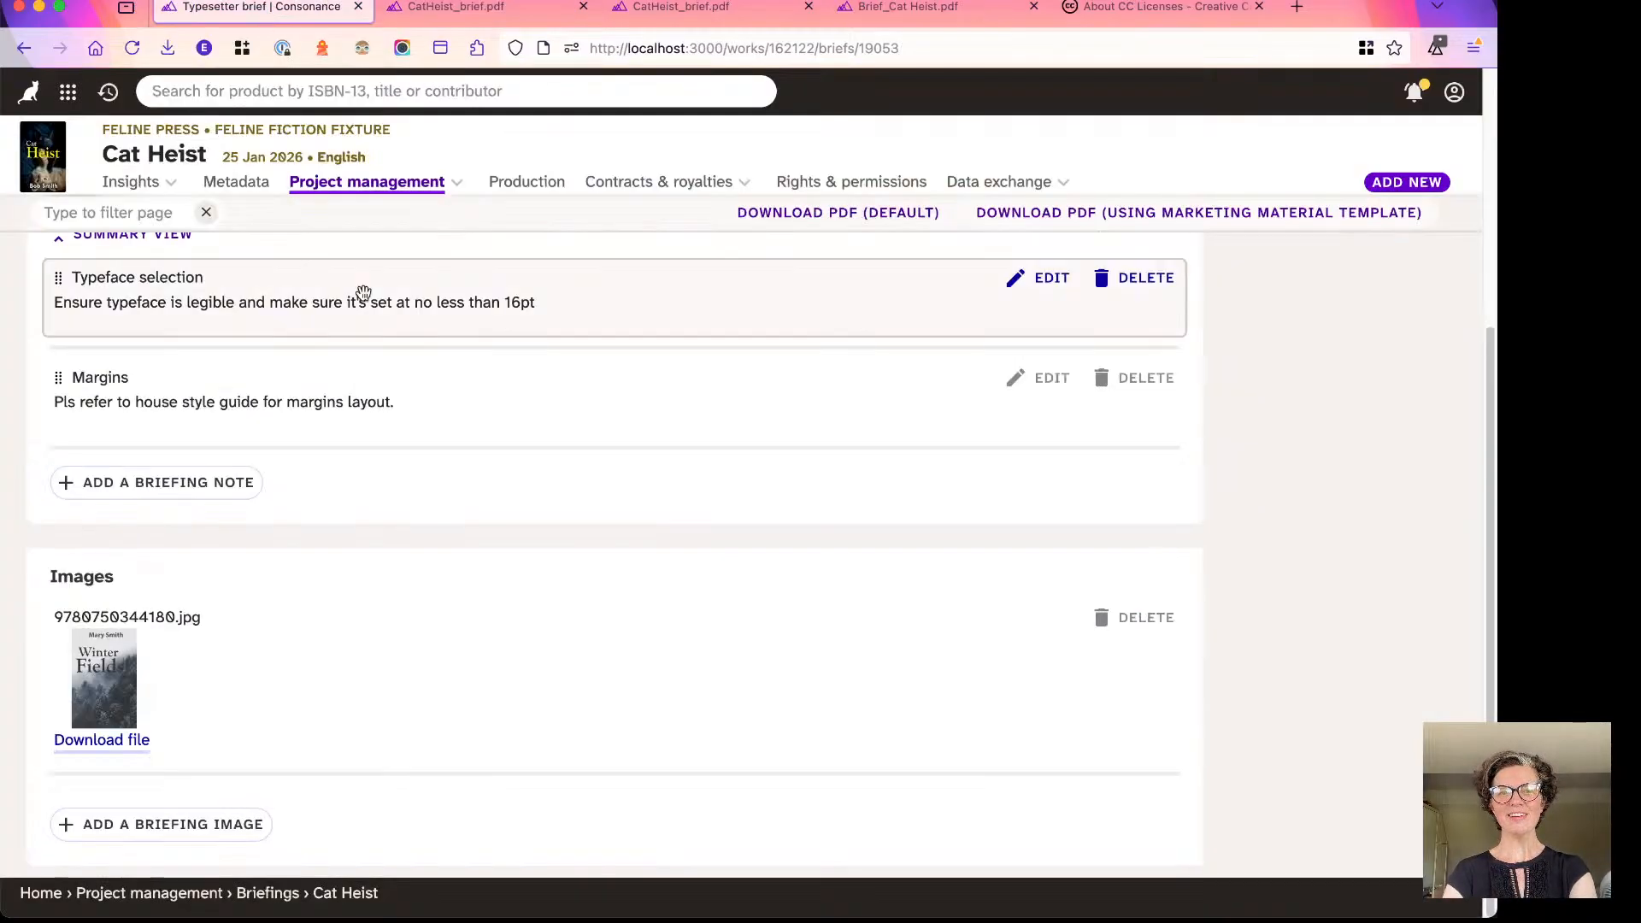
scroll(464, 564, "up", 5)
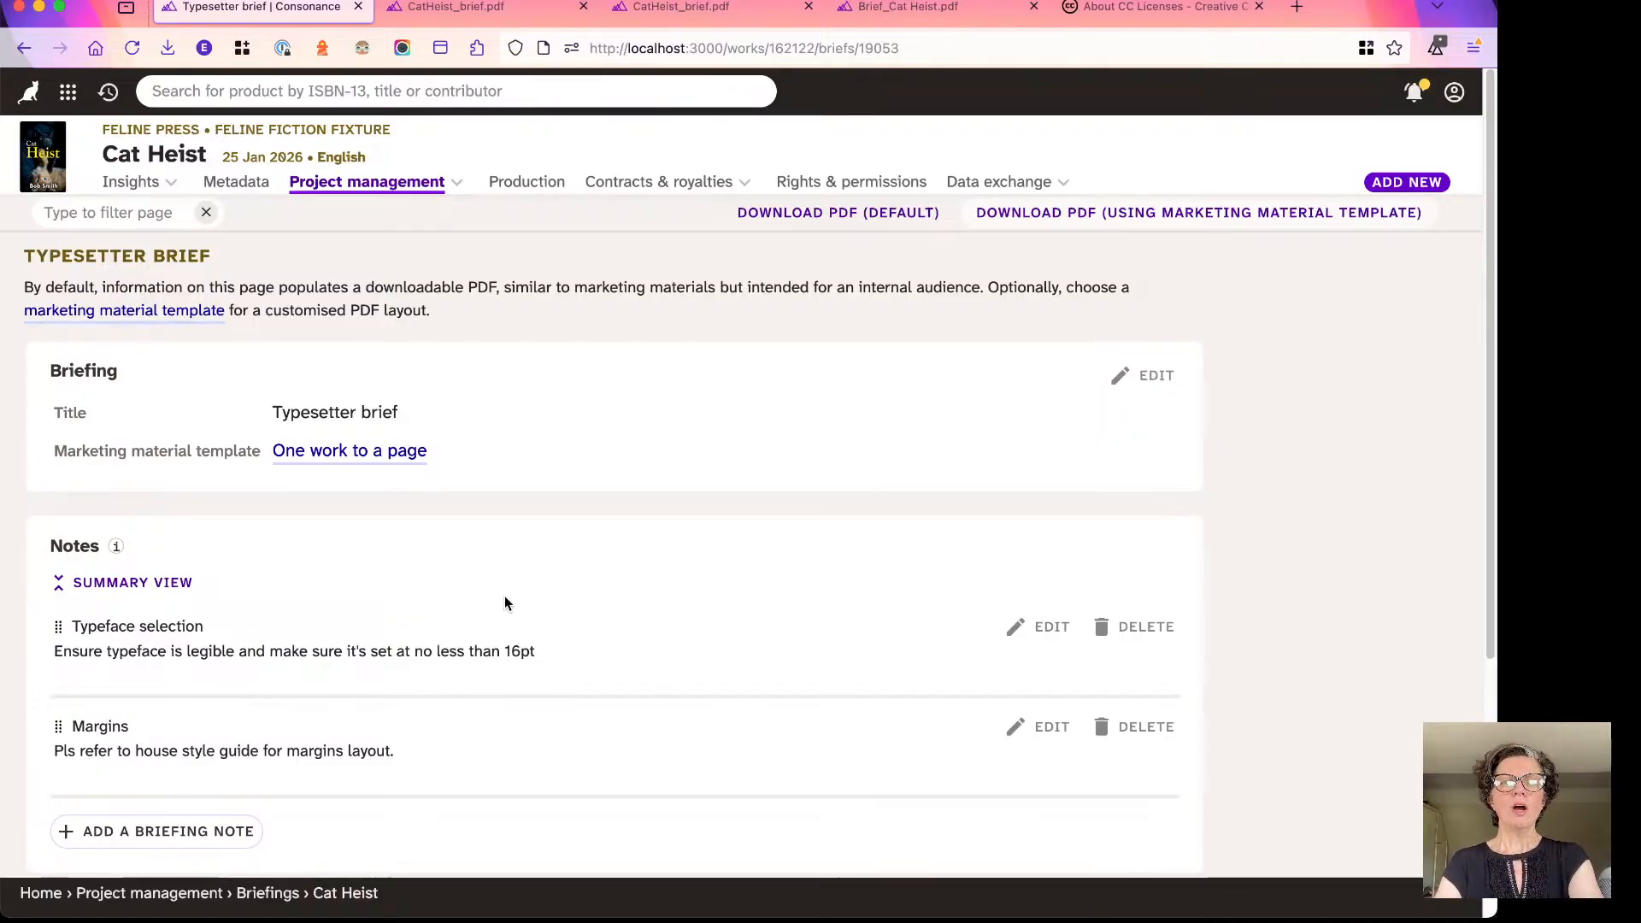
key("super+Tab")
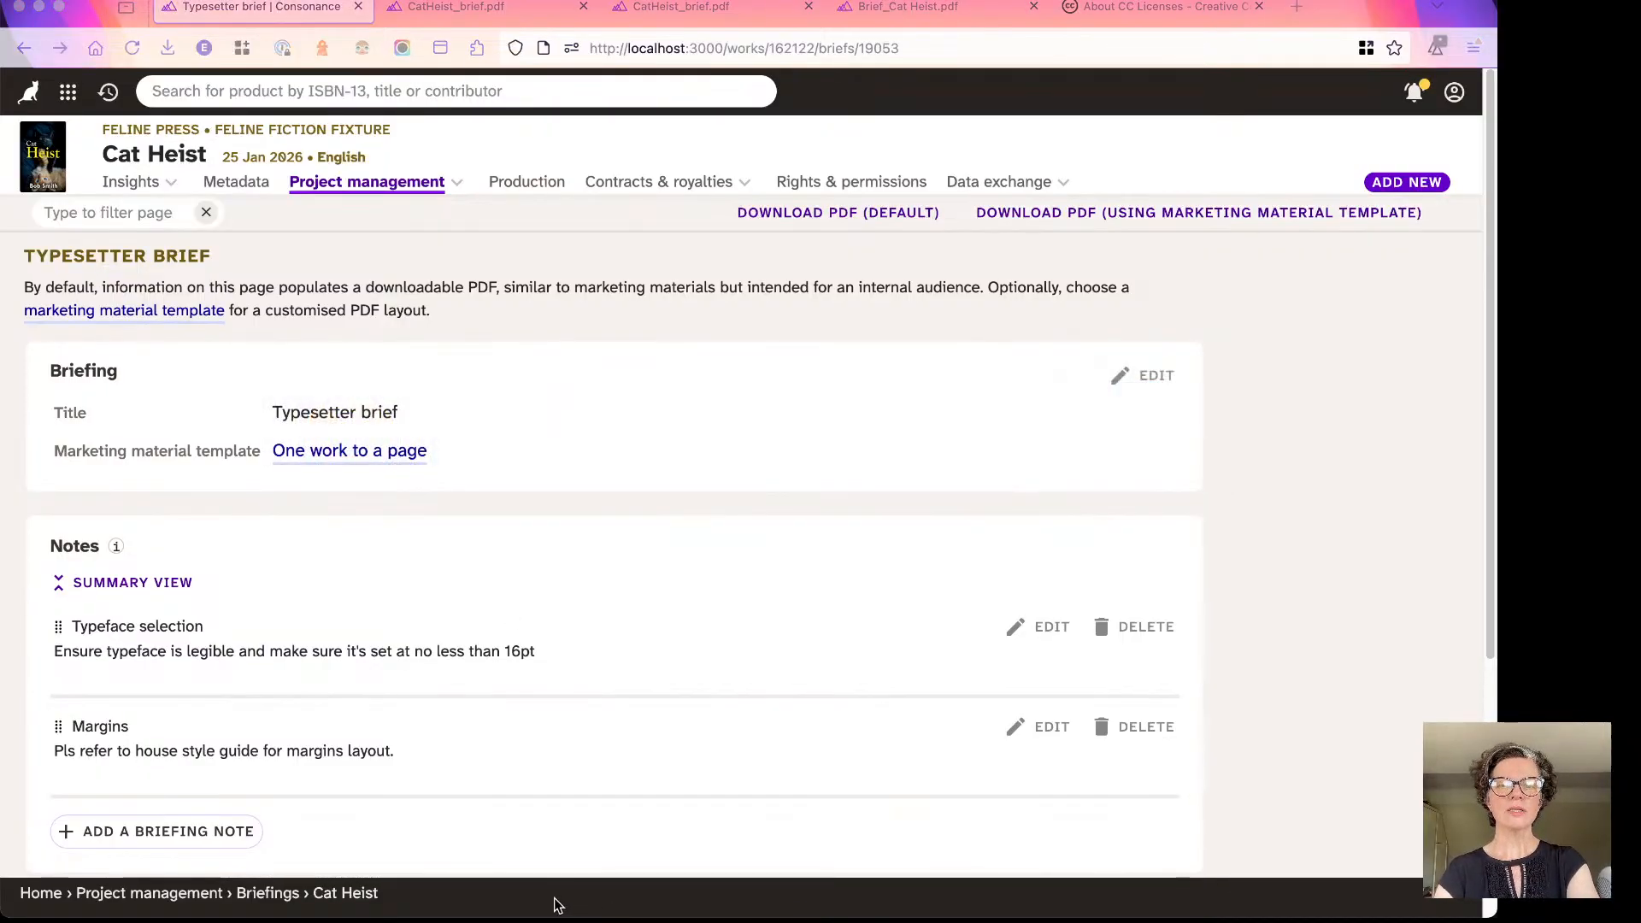
key("super+Tab")
key("super+Tab")
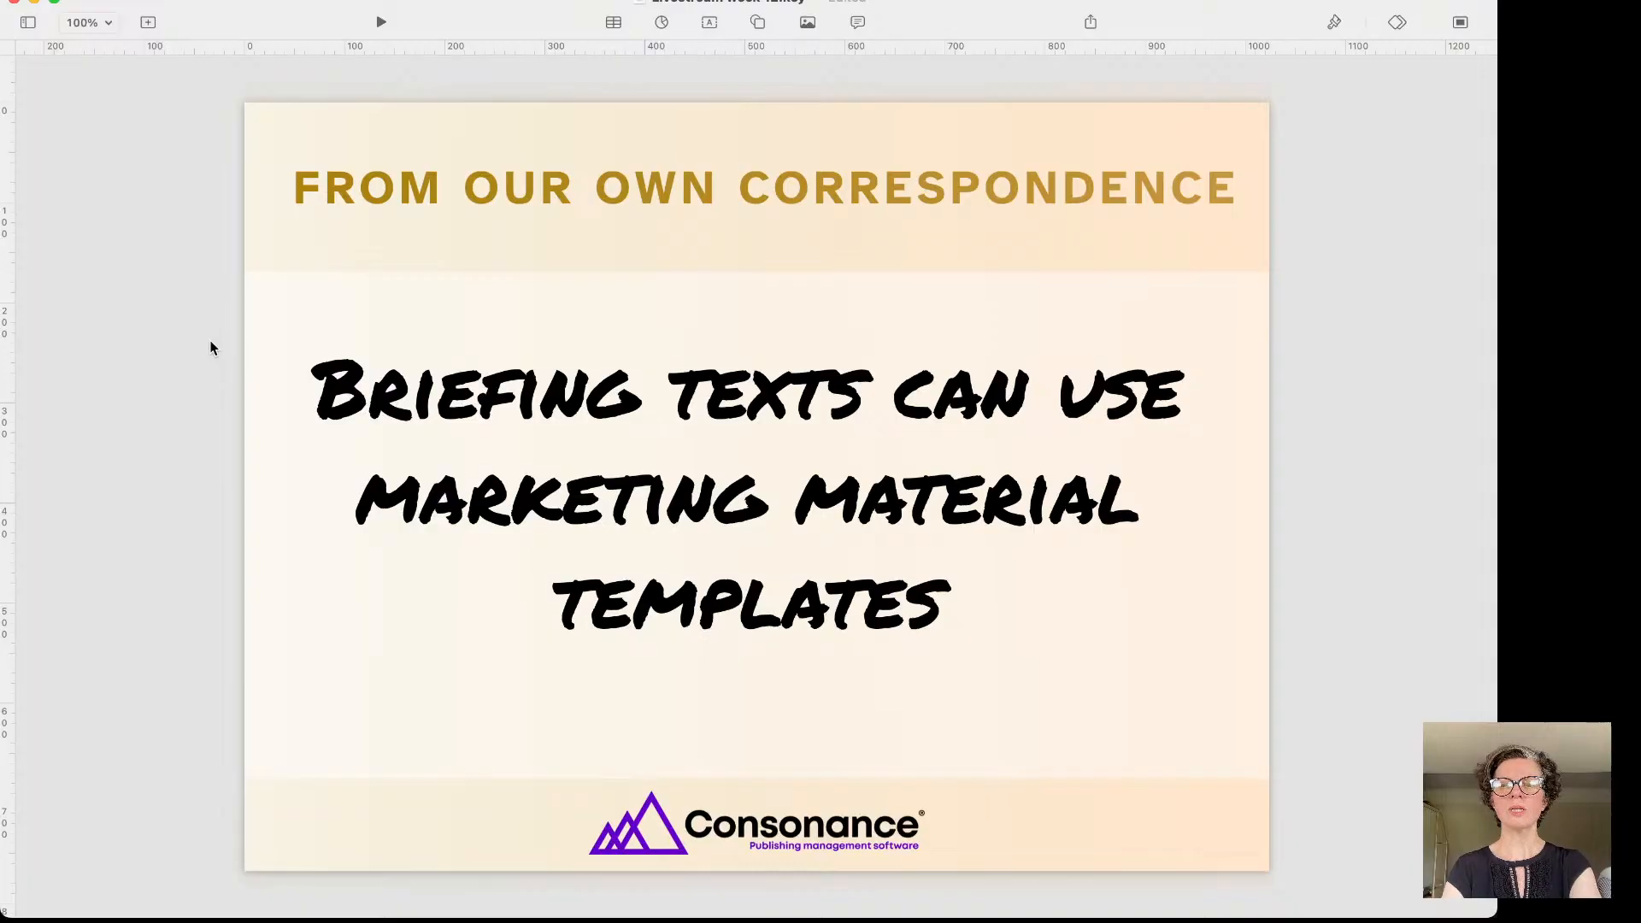
key("Down")
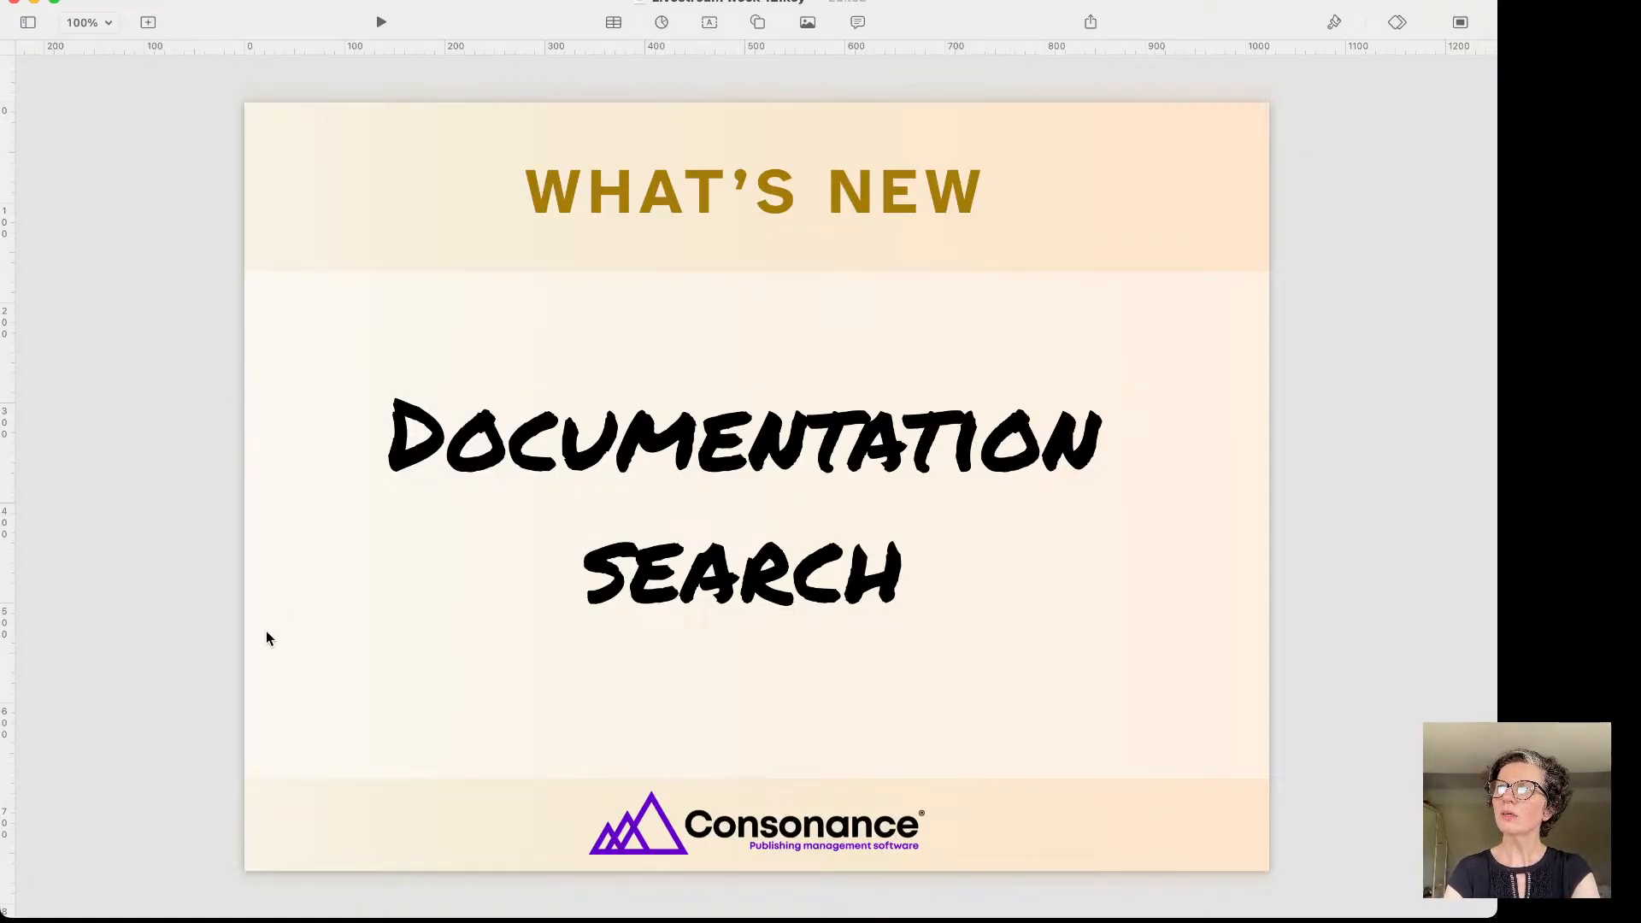
Switch back to Firefox, open the documentation search from the account options, and try a wider and a narrower documentation pane.
key("super+Tab")
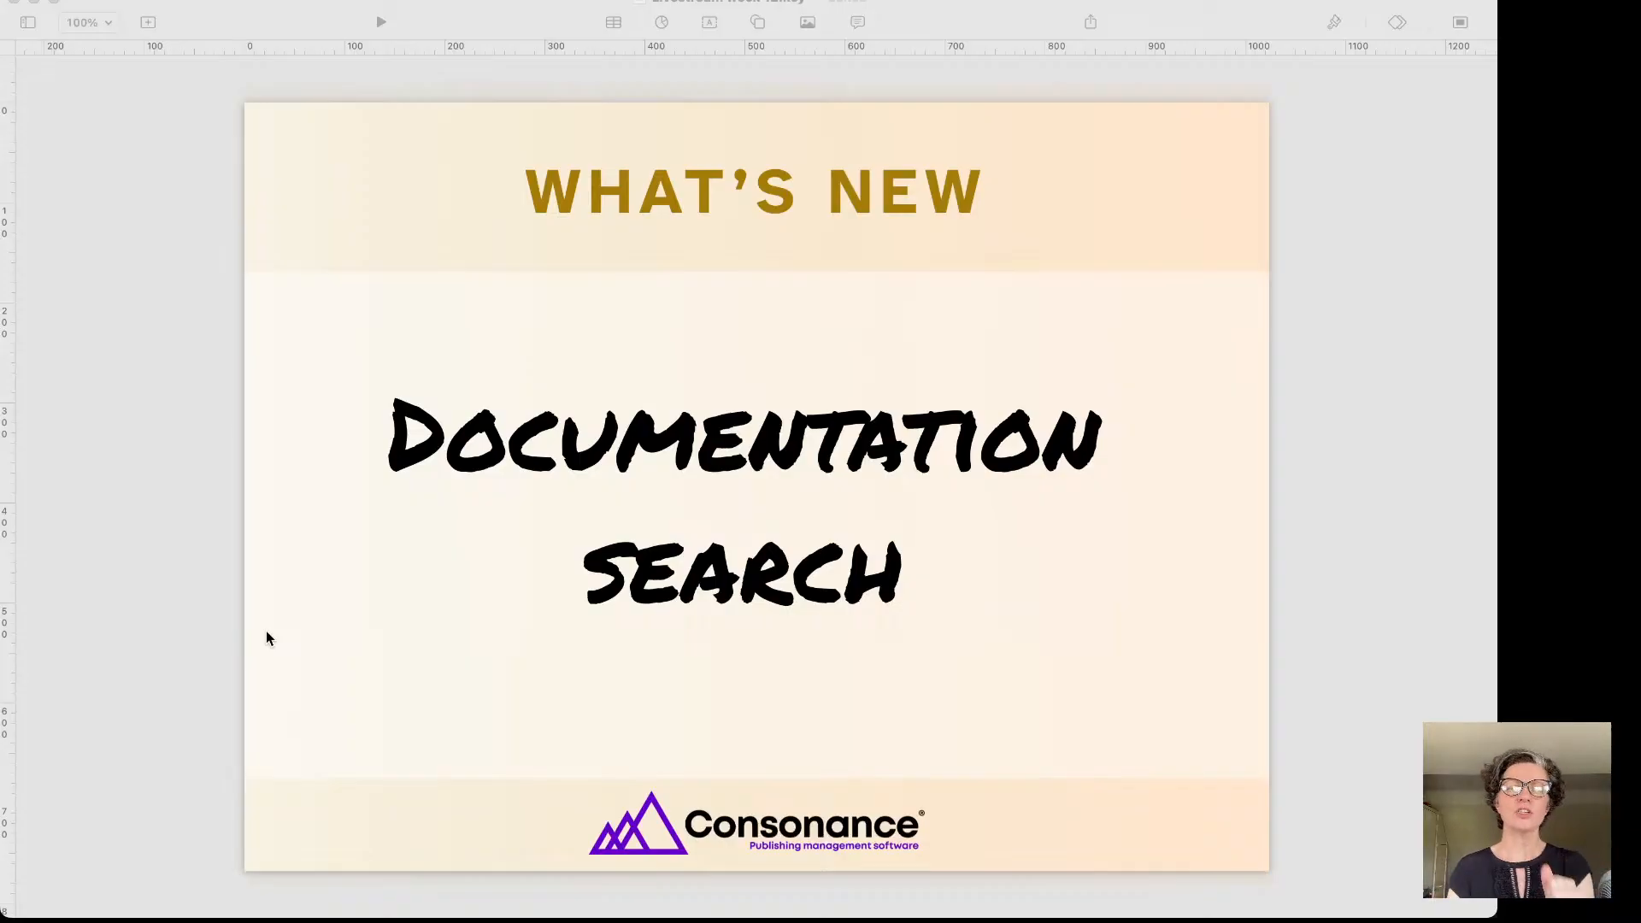
key("super+Tab")
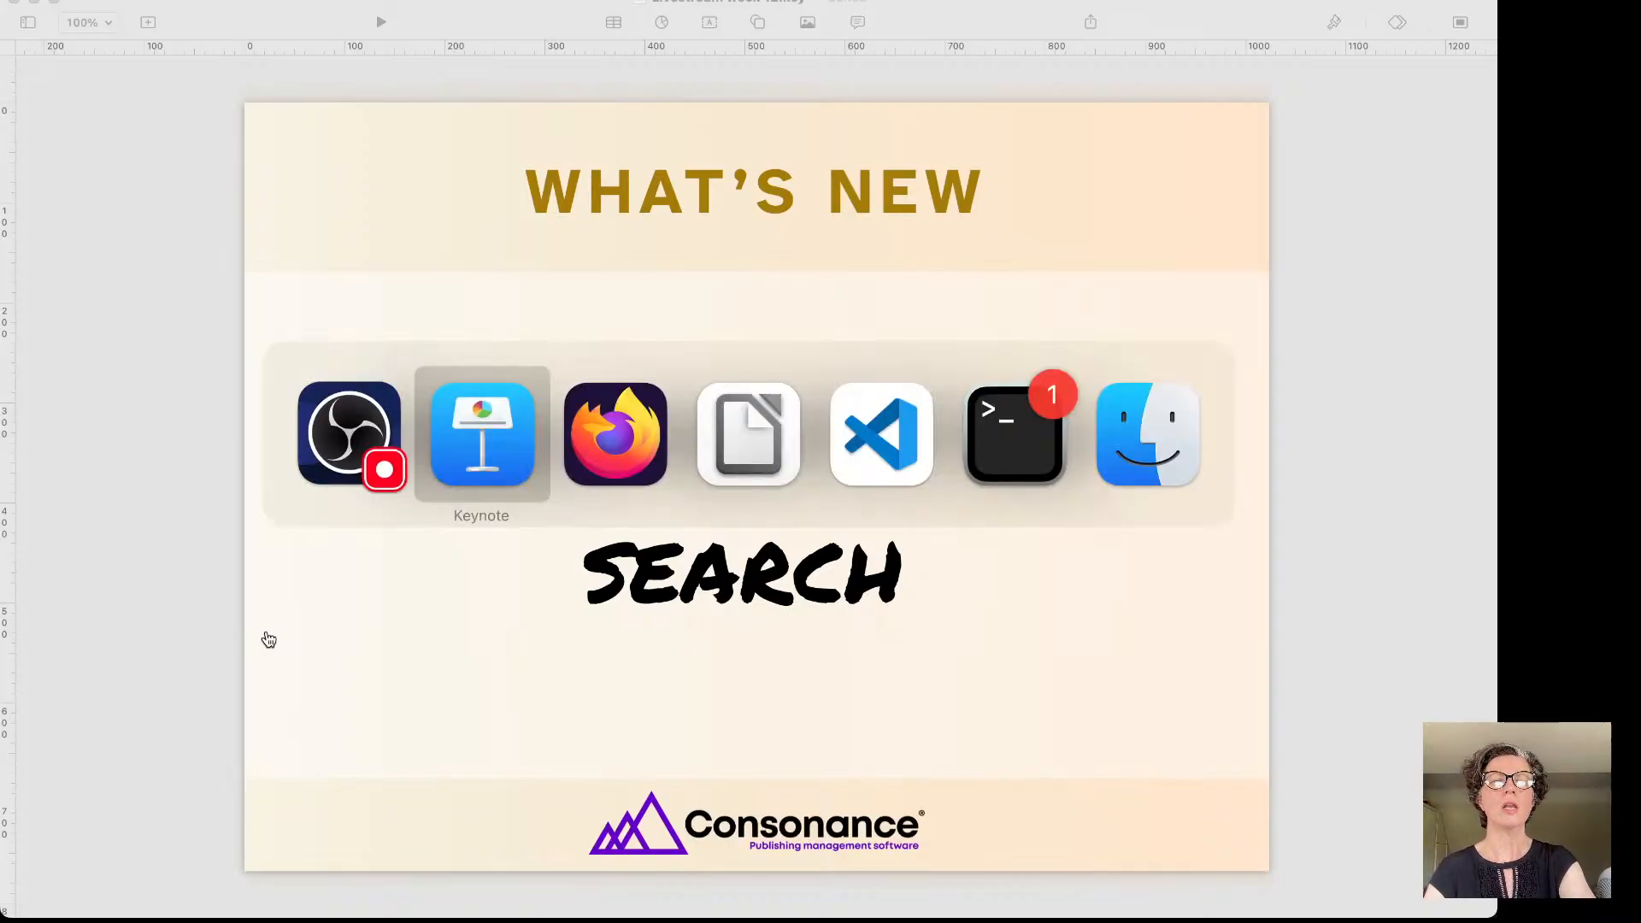
key("super+Tab")
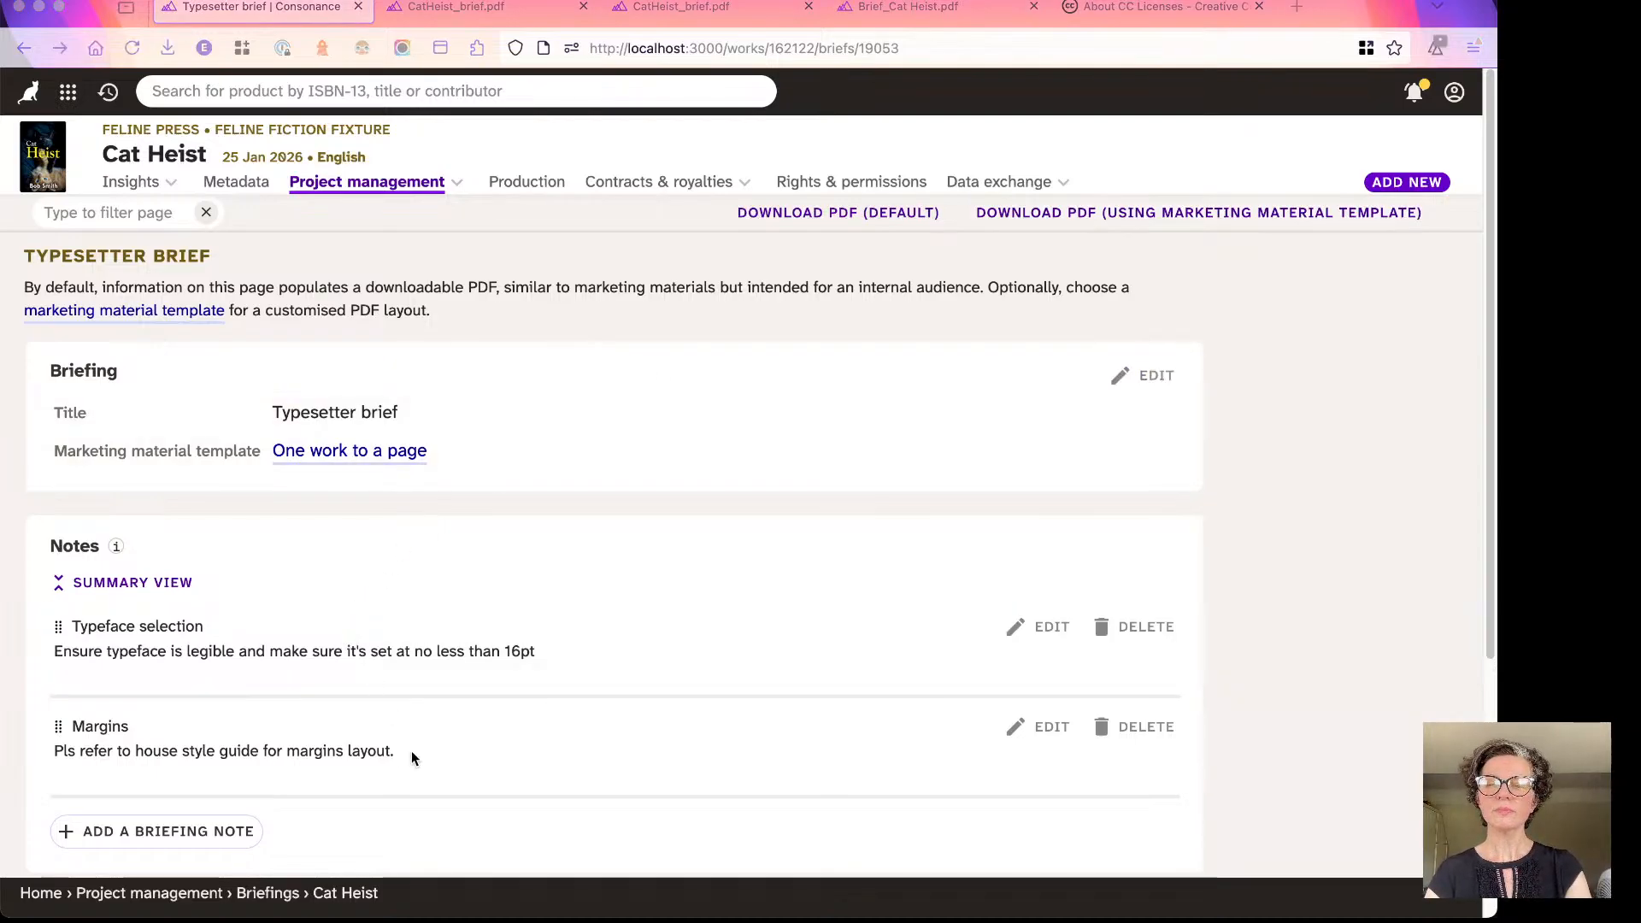
left_click(1194, 342)
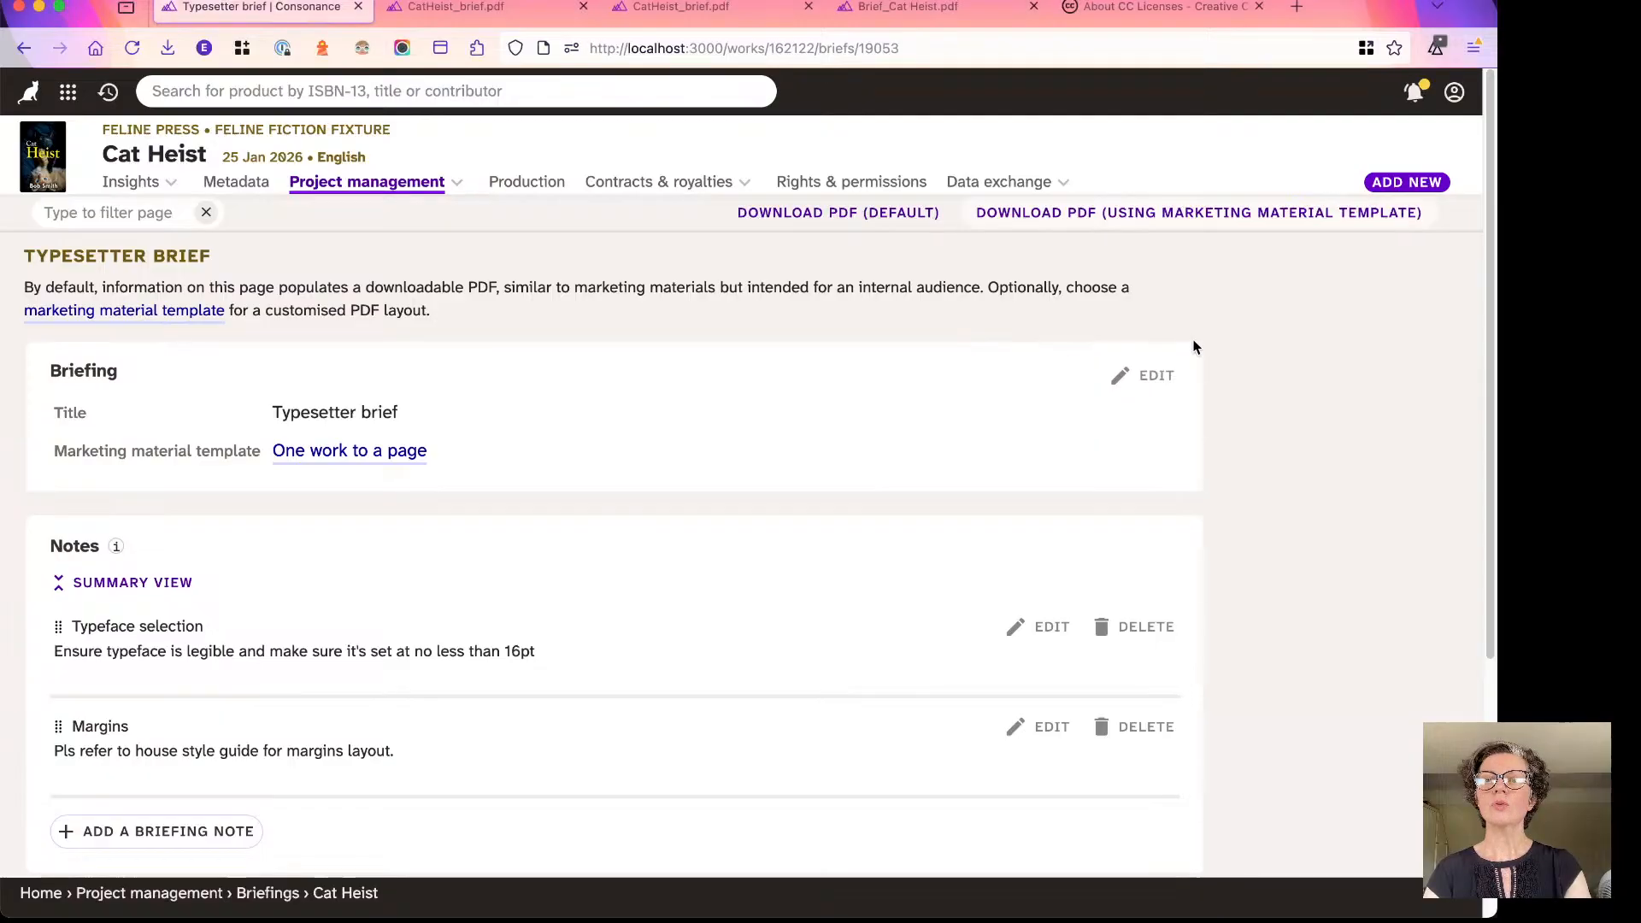
left_click(1455, 93)
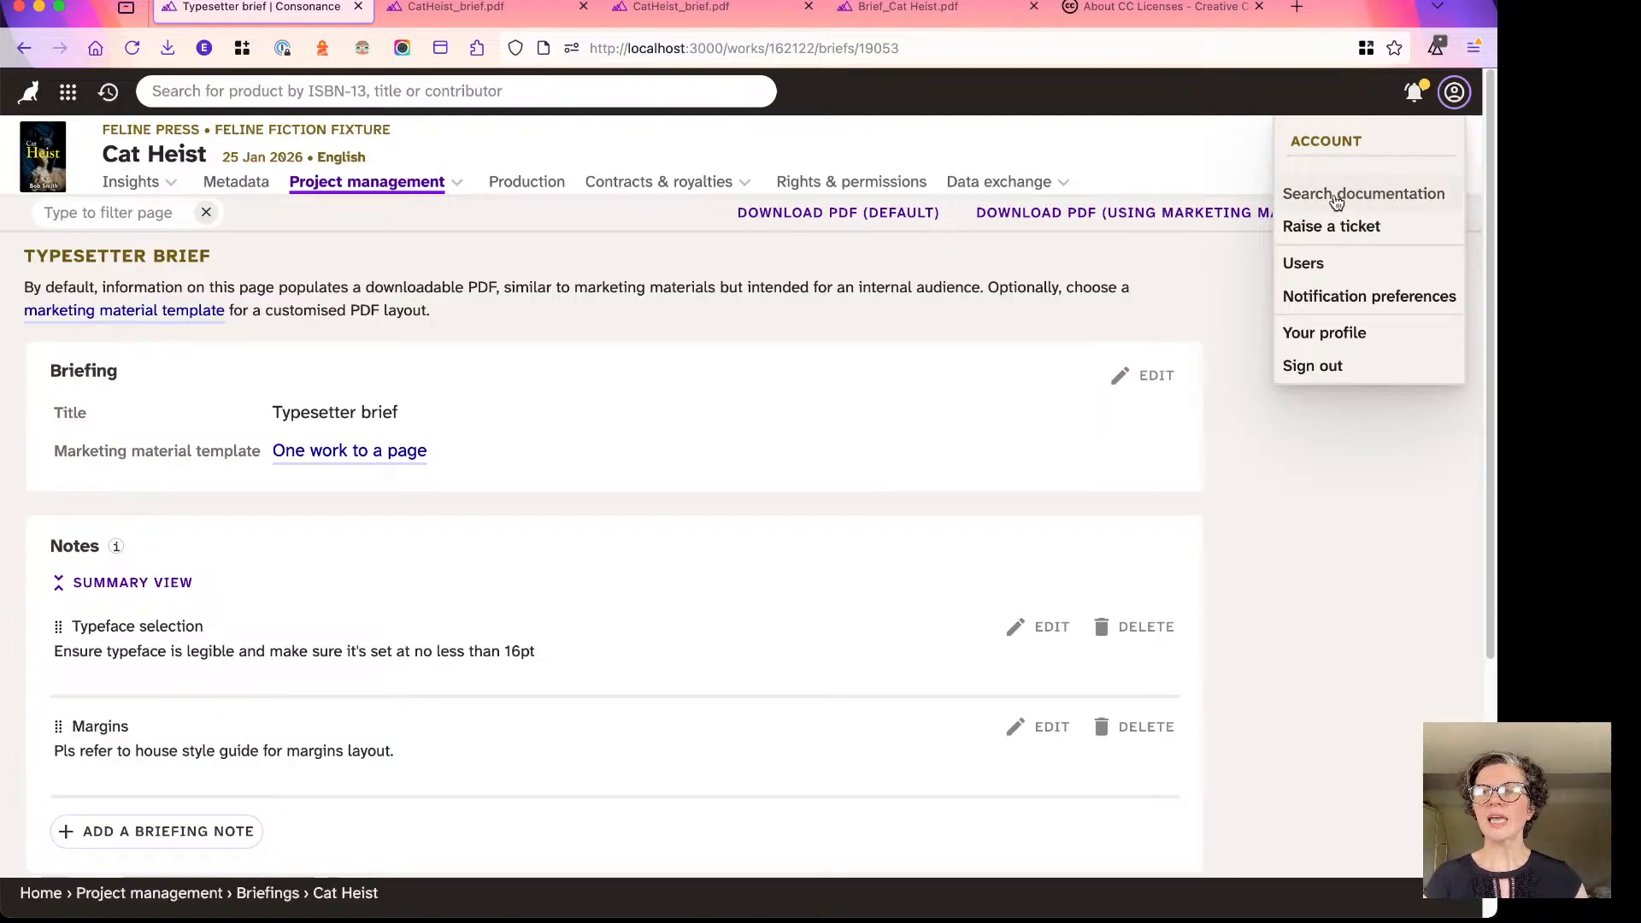
left_click(1387, 196)
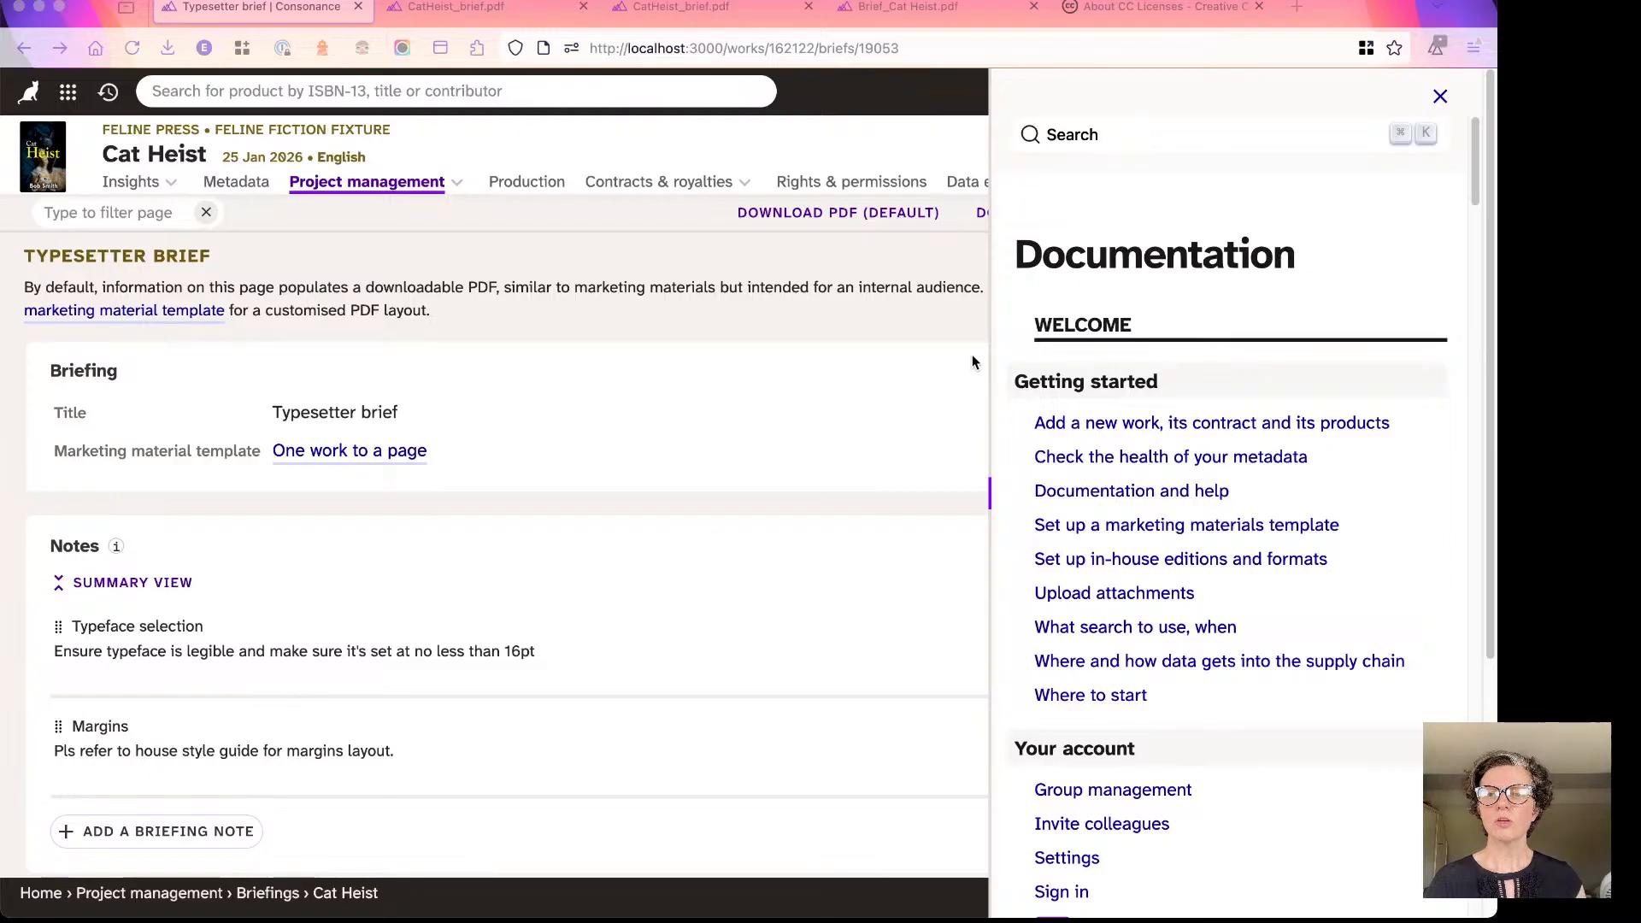
left_click(960, 377)
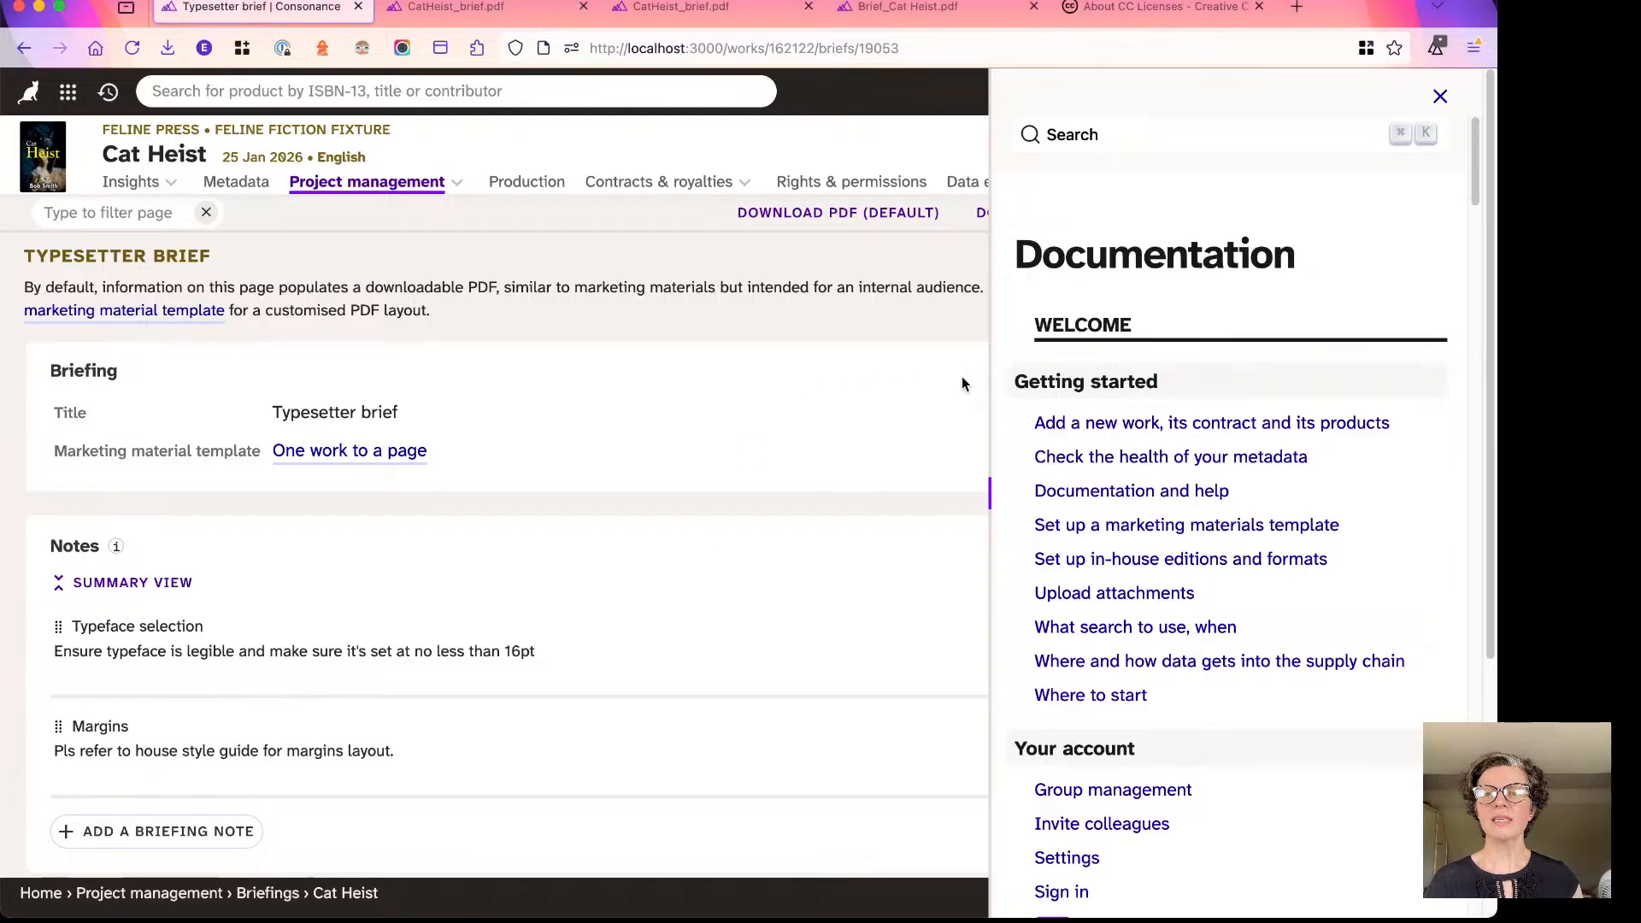
left_click_drag(987, 462, 891, 461)
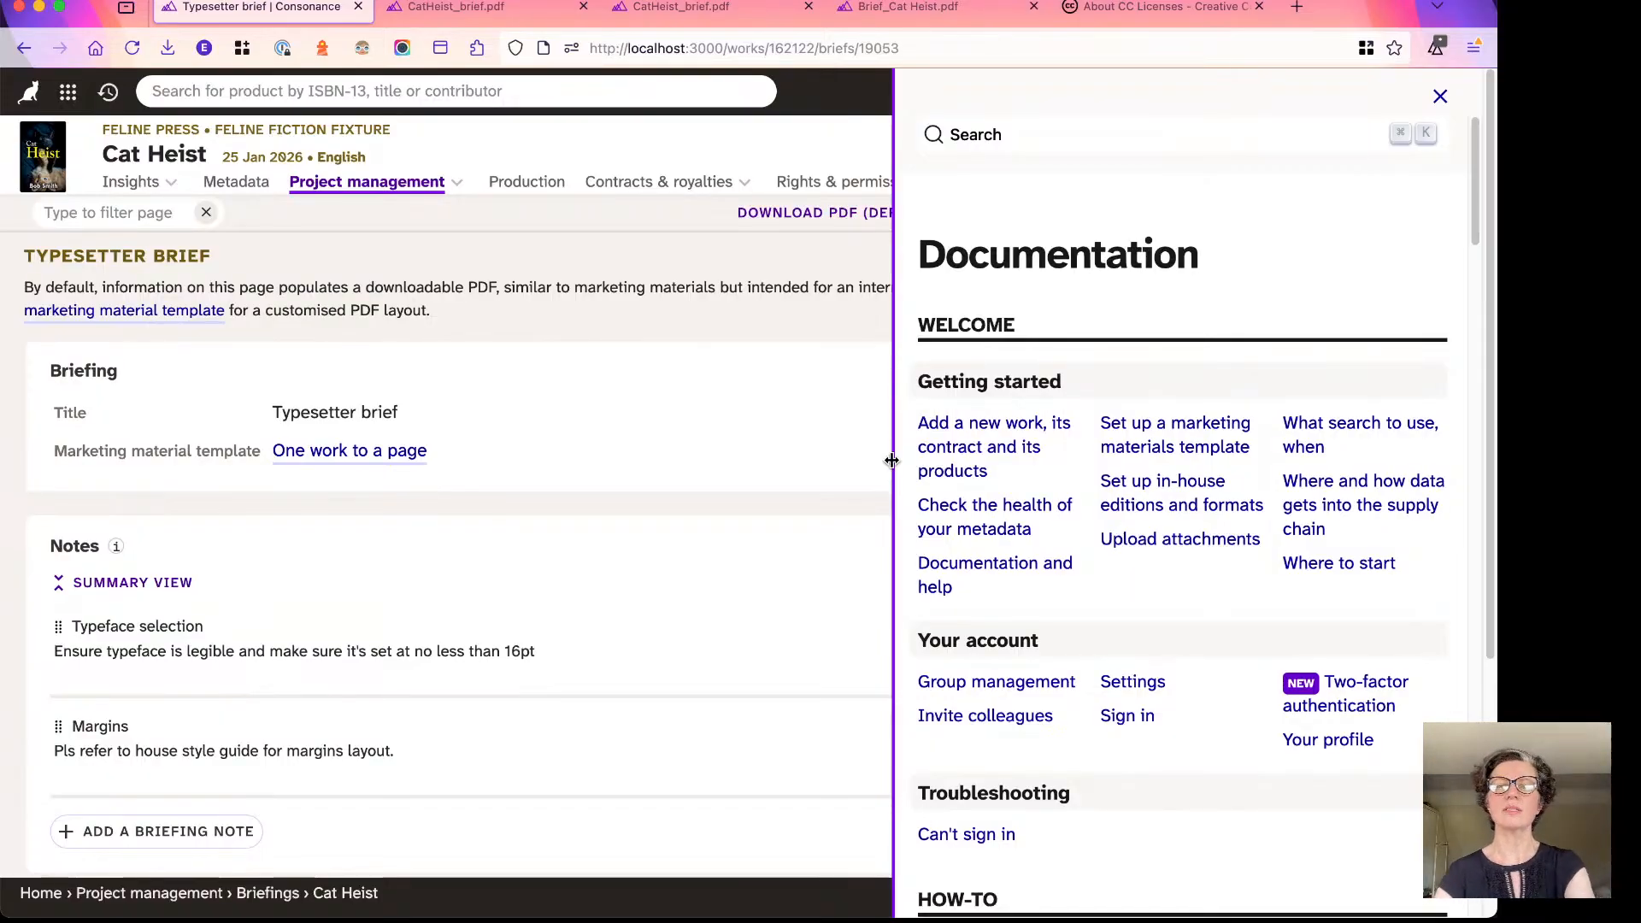
left_click_drag(891, 461, 1010, 476)
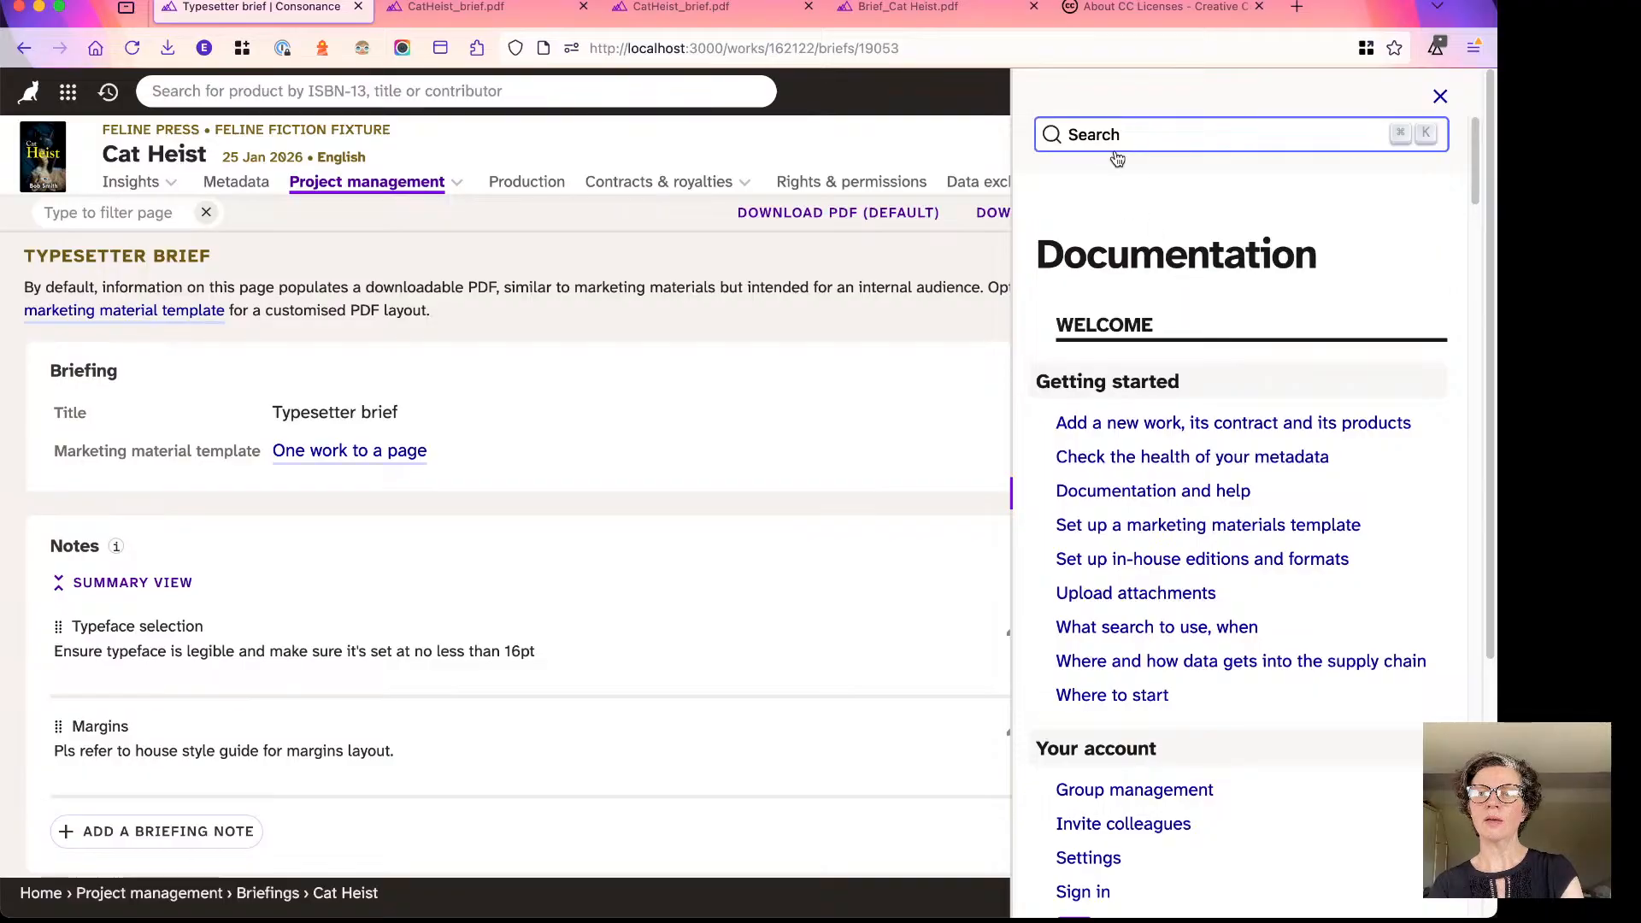
Search the documentation for "import" and look through the grouped results.
left_click(1089, 139)
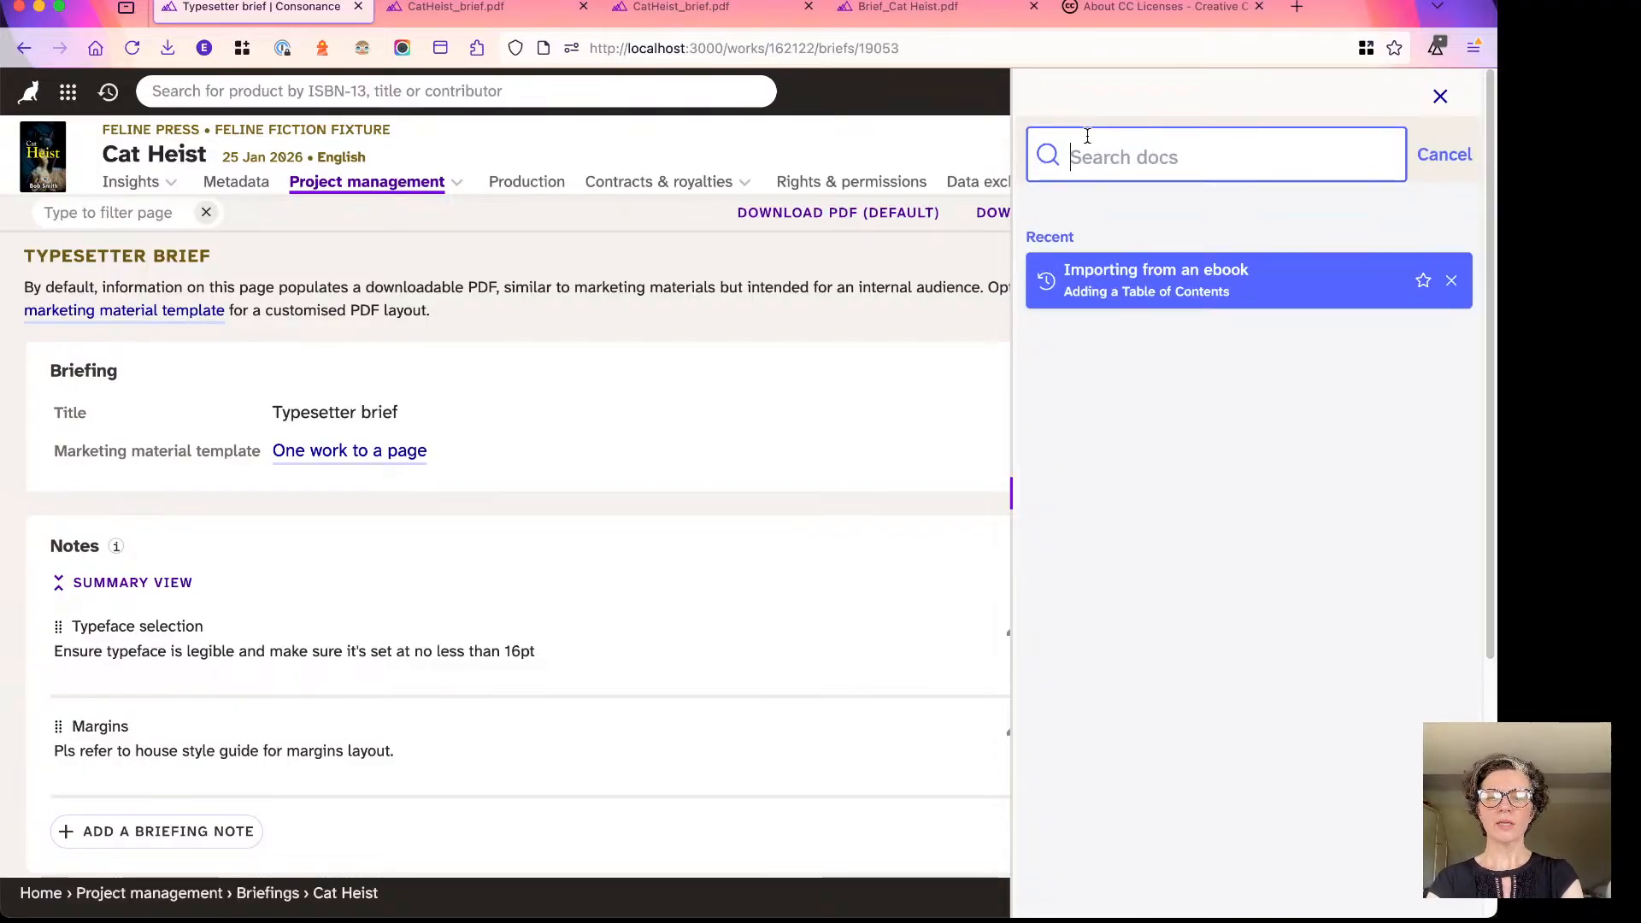
type("import")
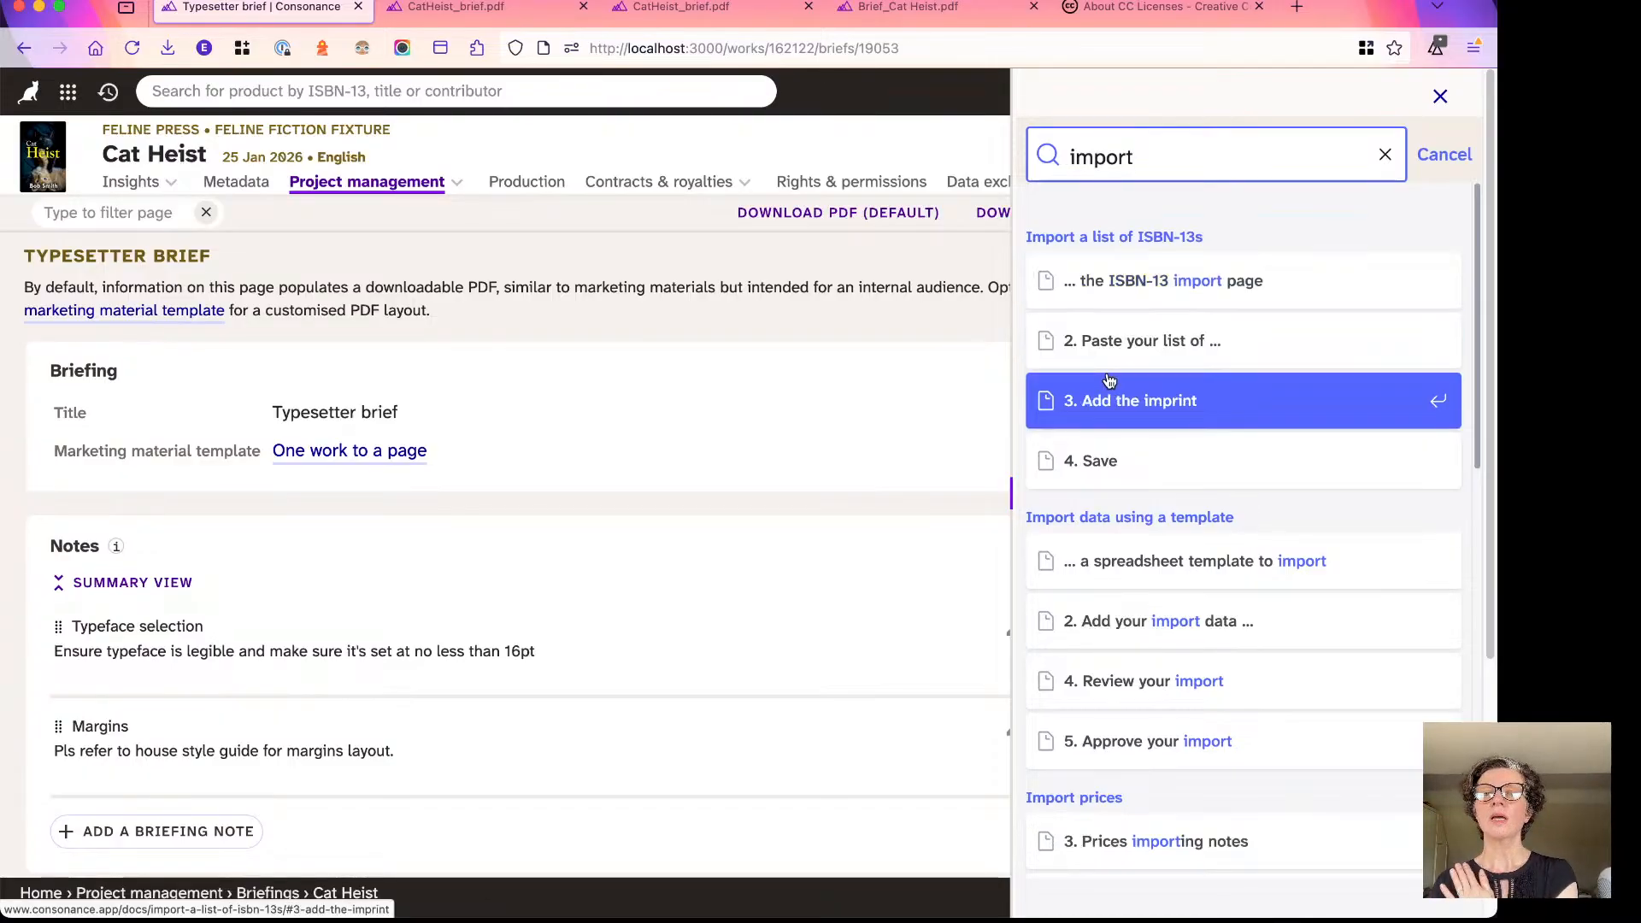
scroll(1110, 385, "down", 2)
scroll(1109, 380, "down", 15)
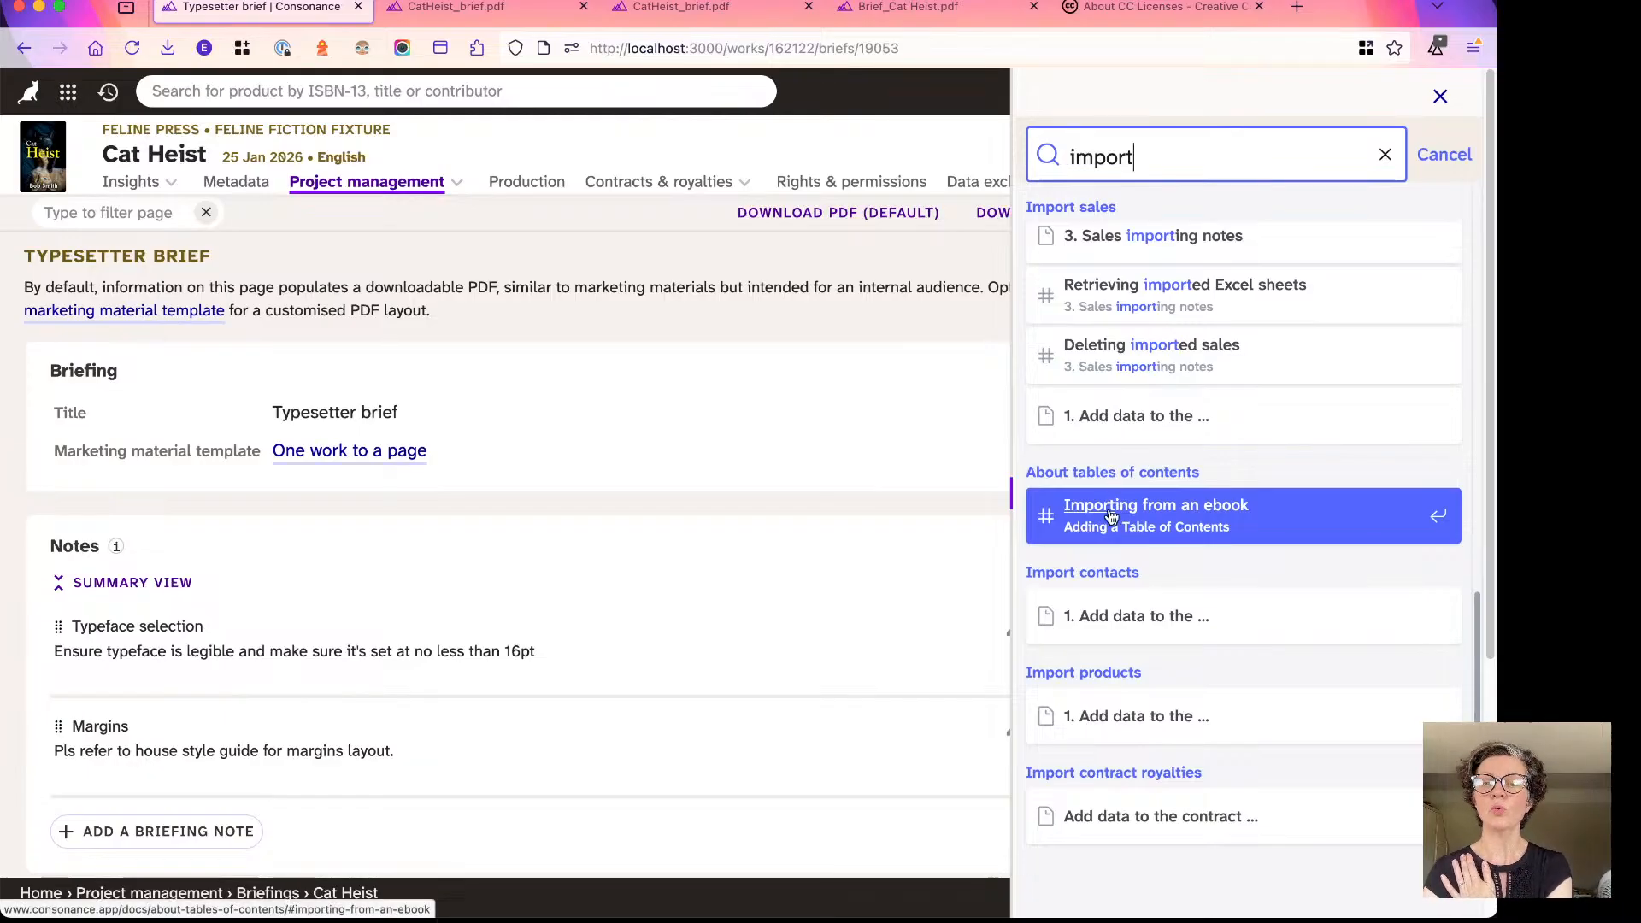
scroll(1111, 444, "up", 1)
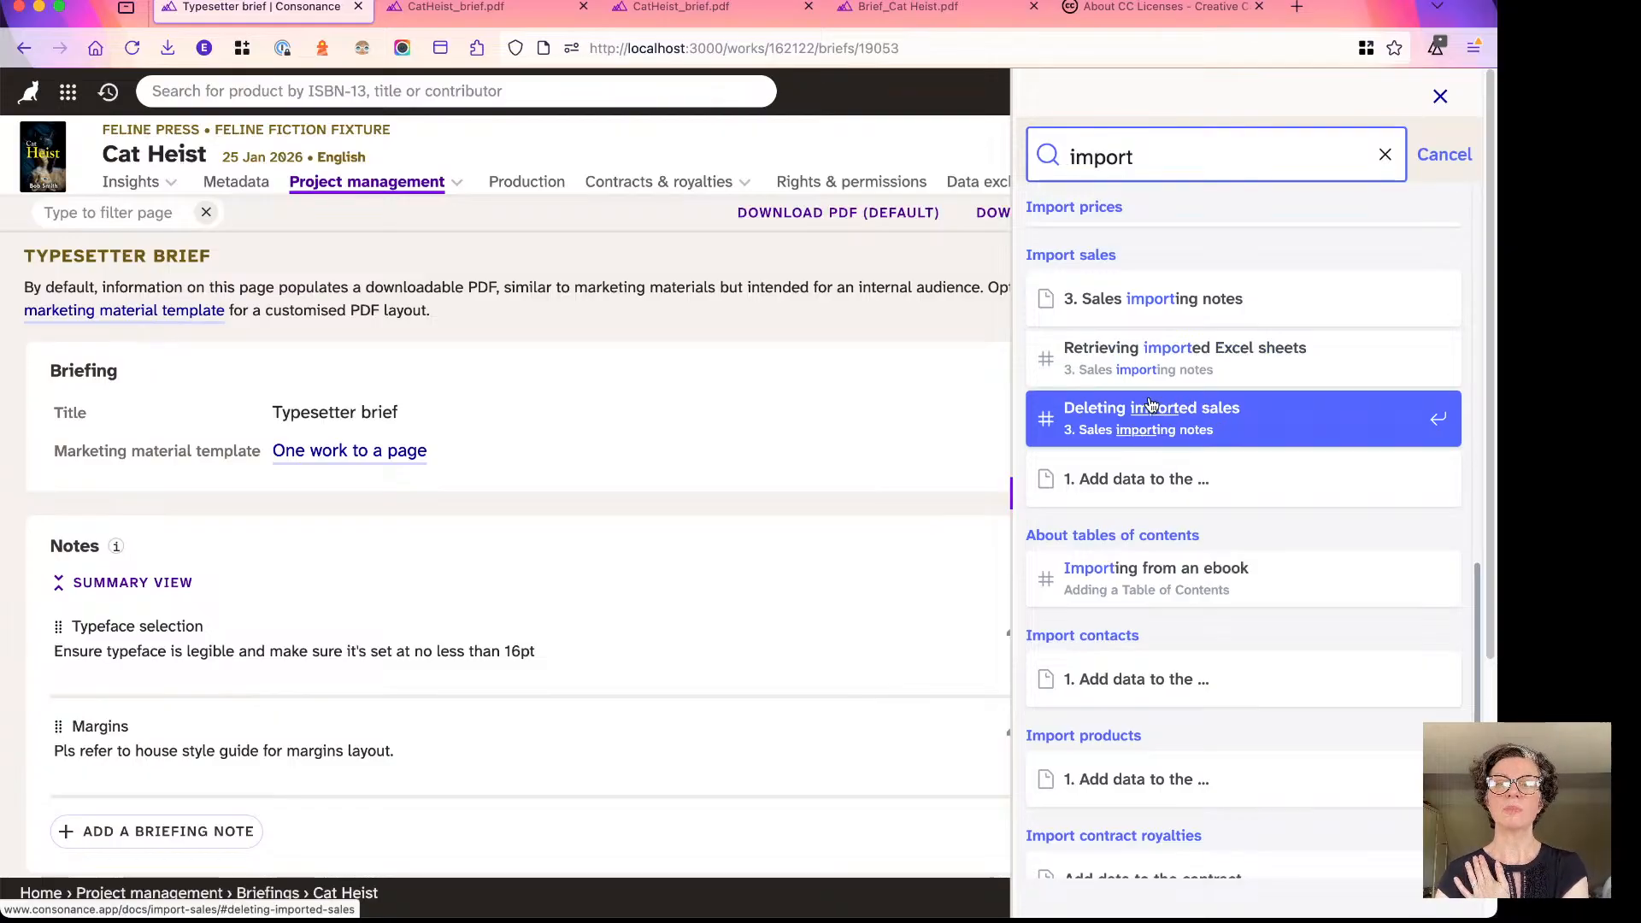
scroll(1239, 461, "up", 5)
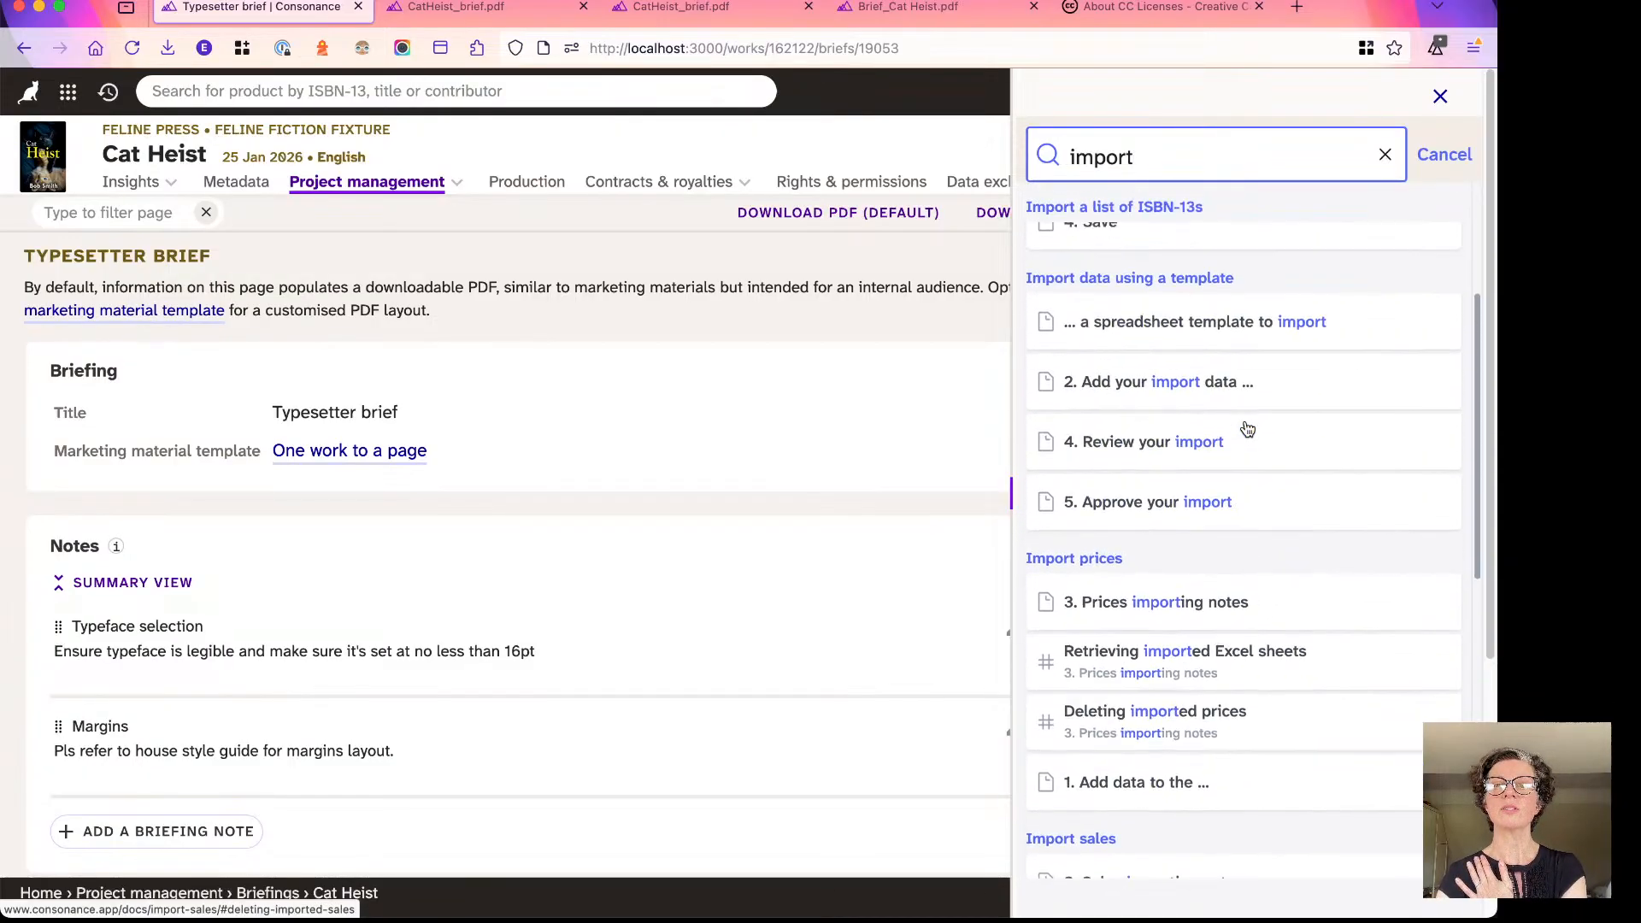
scroll(1248, 430, "up", 3)
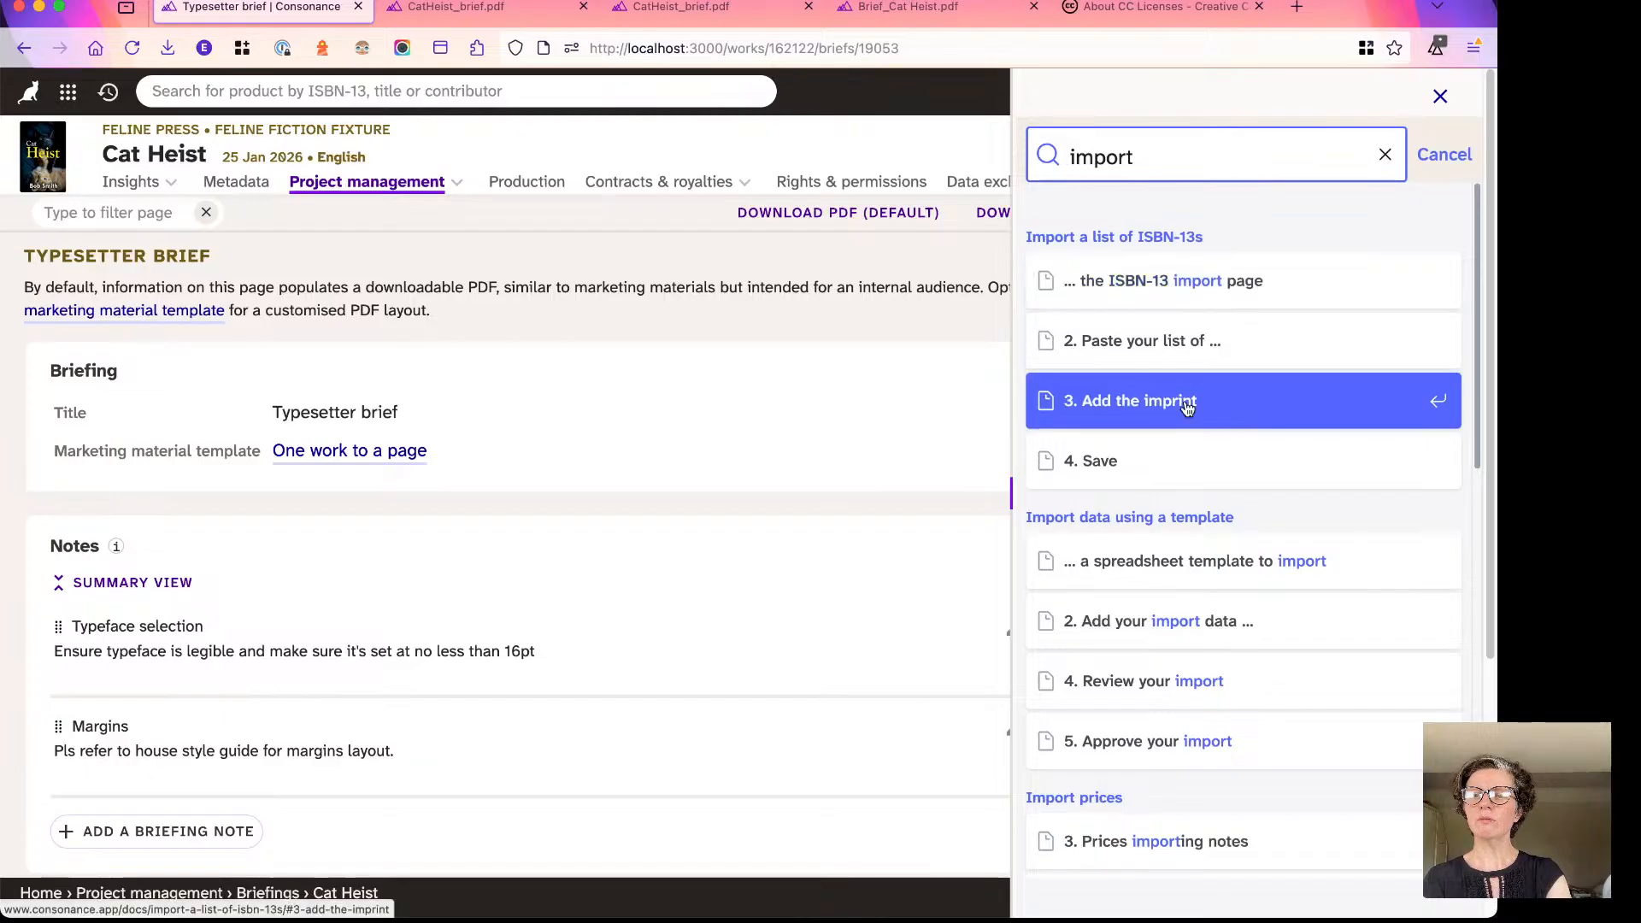
scroll(1185, 405, "down", 3)
scroll(1178, 669, "down", 2)
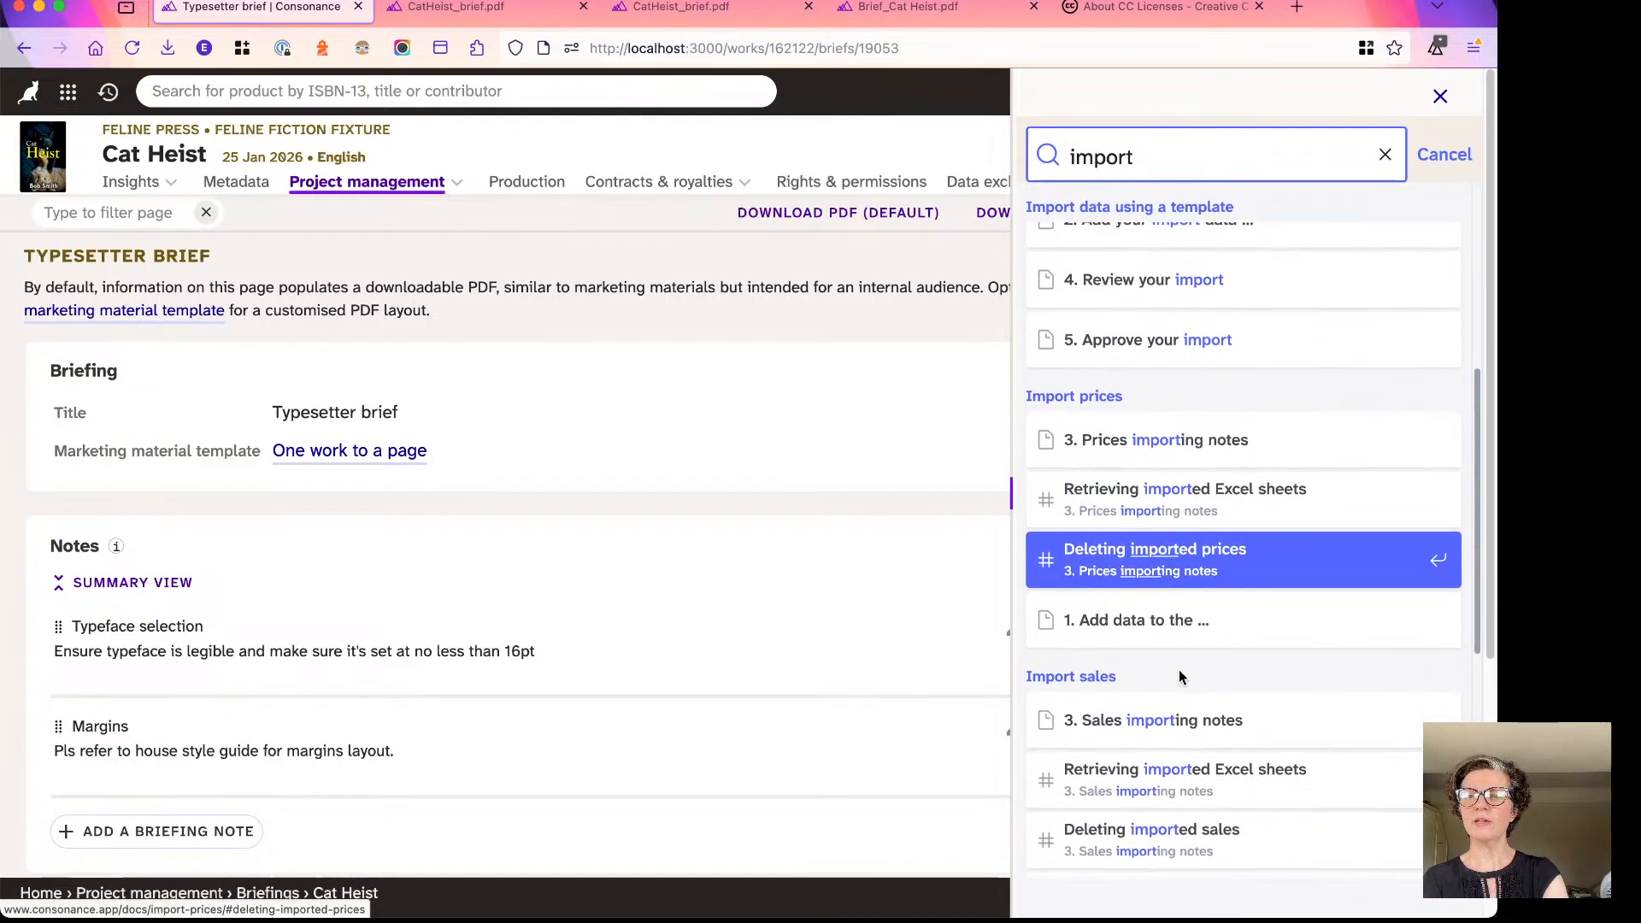
scroll(1157, 684, "down", 3)
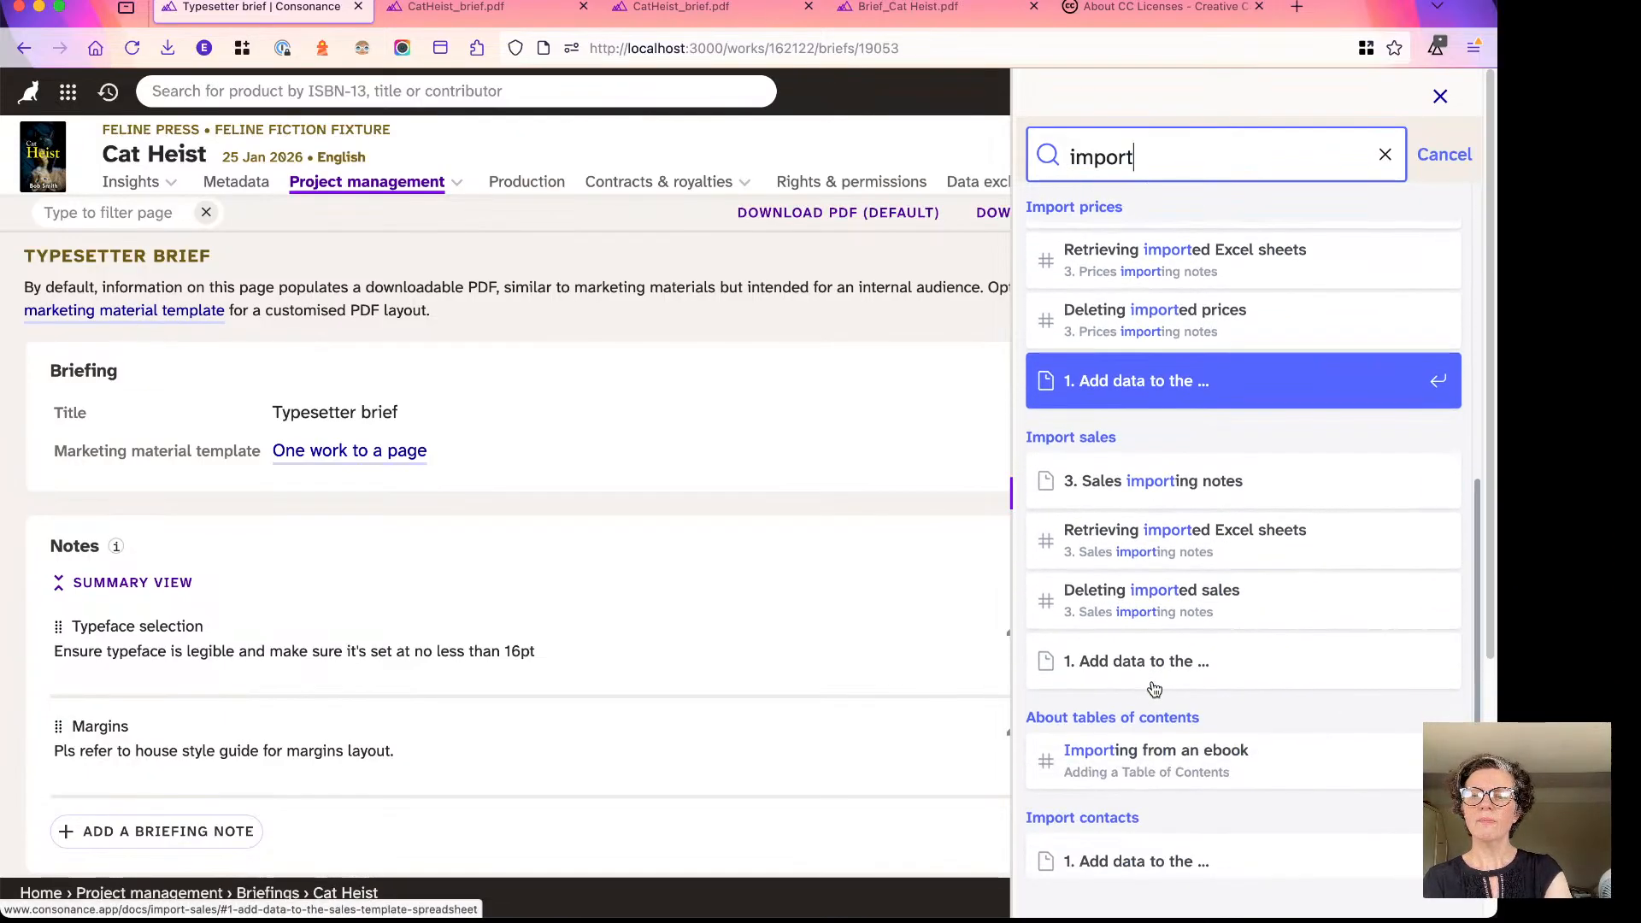
Open the "Importing from an ebook" result and read through the "About tables of contents" article.
left_click(1143, 762)
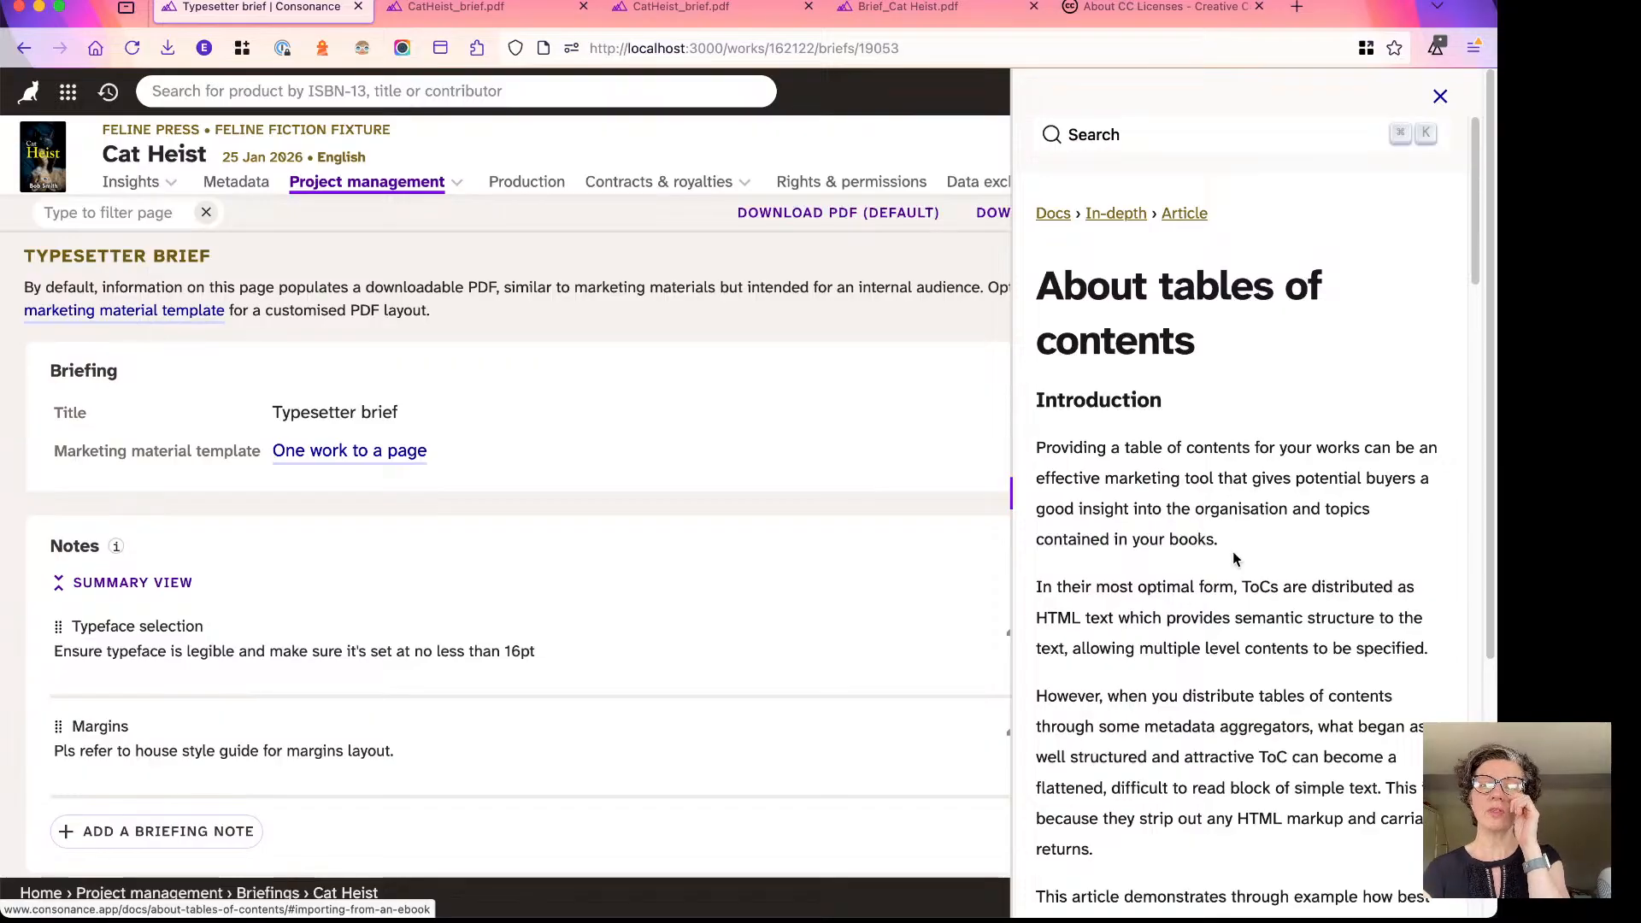
scroll(1234, 558, "down", 3)
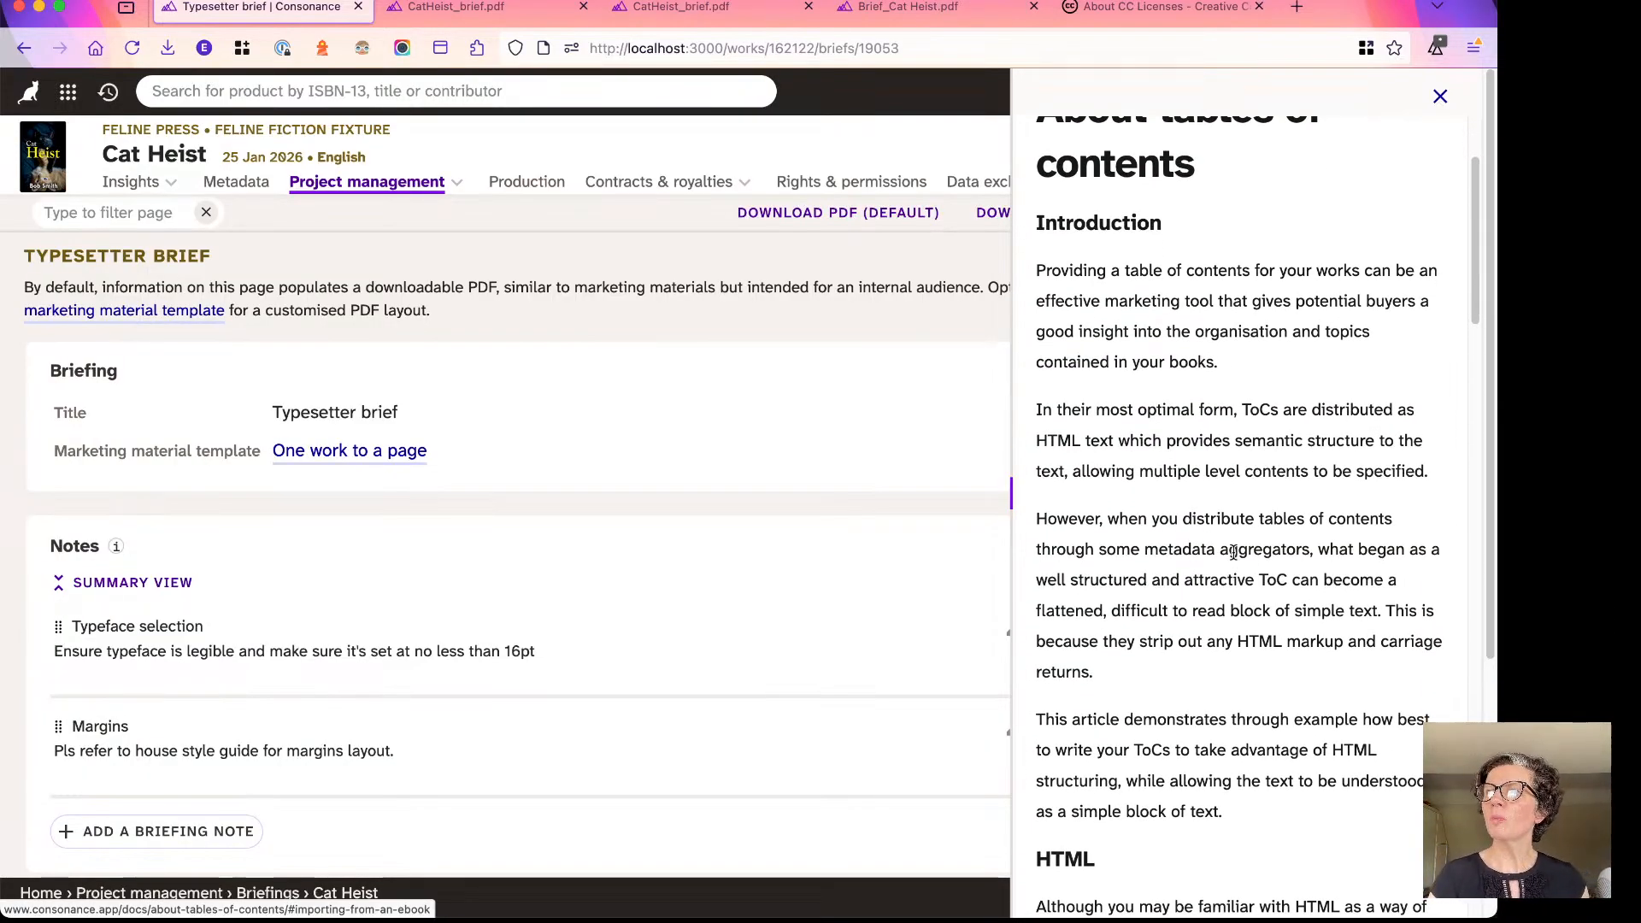
scroll(1233, 554, "down", 1)
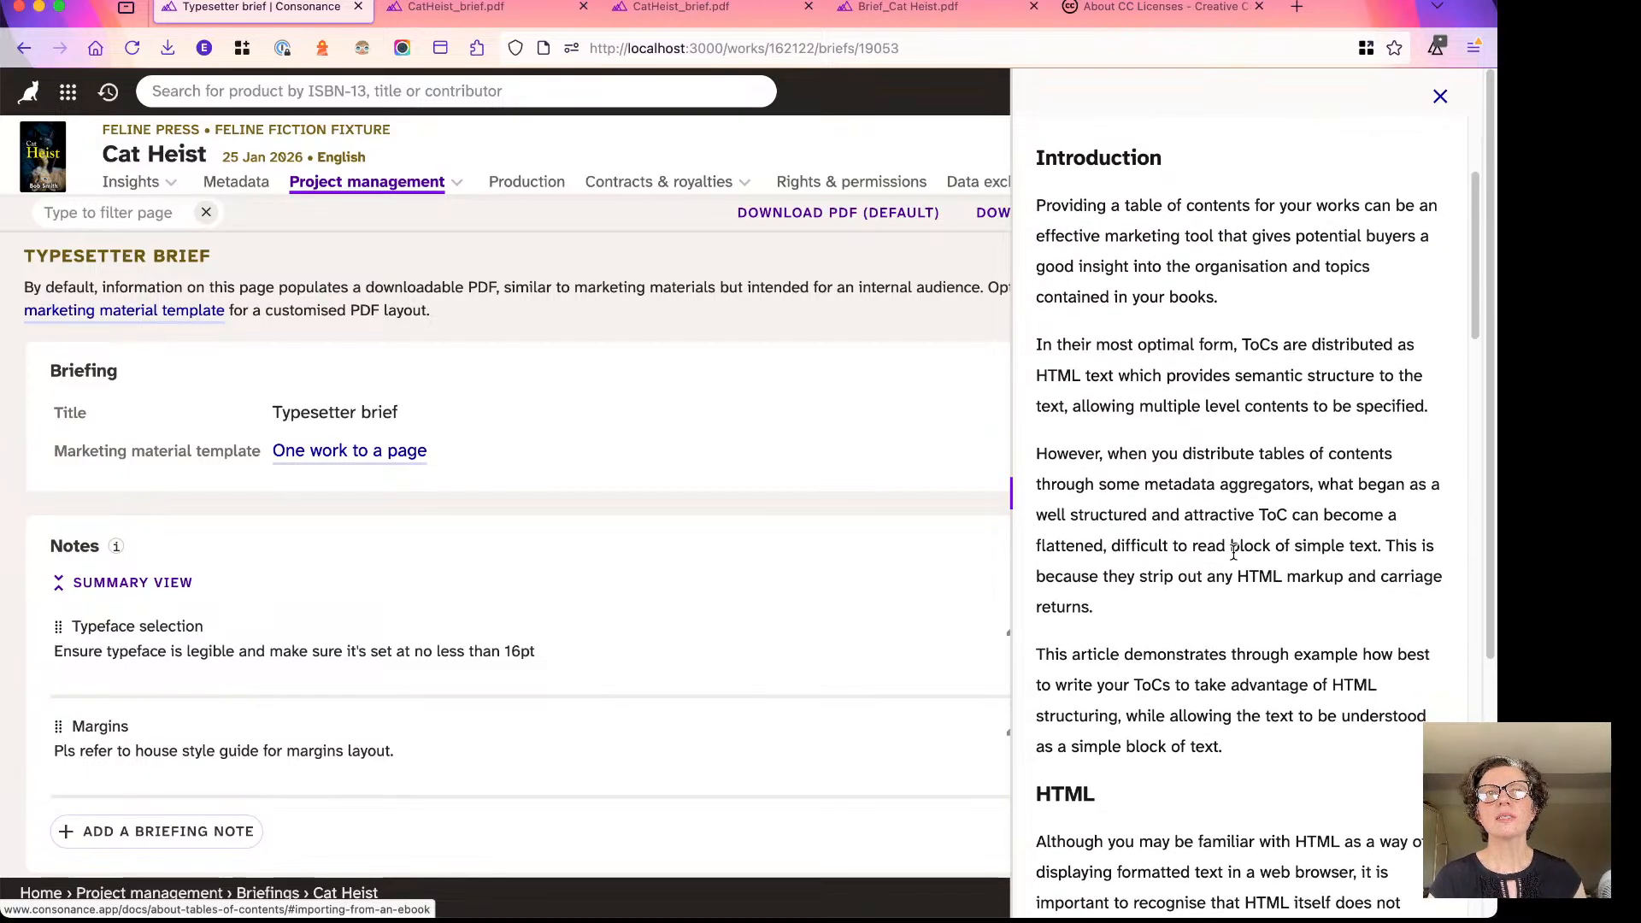
scroll(1233, 554, "down", 10)
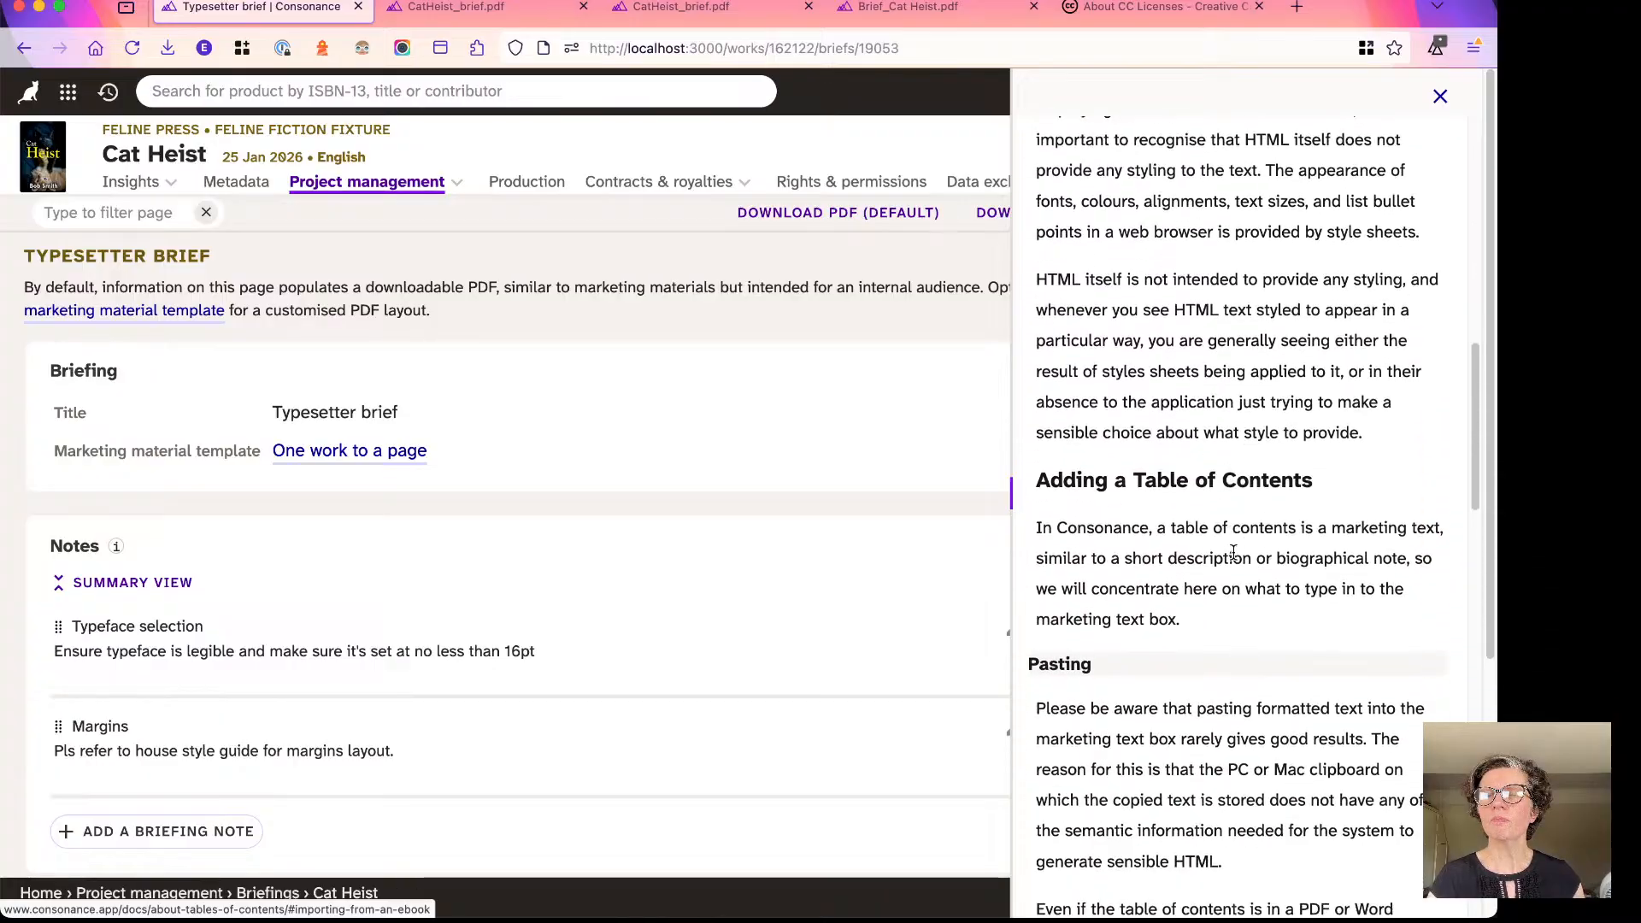
scroll(1234, 553, "down", 1)
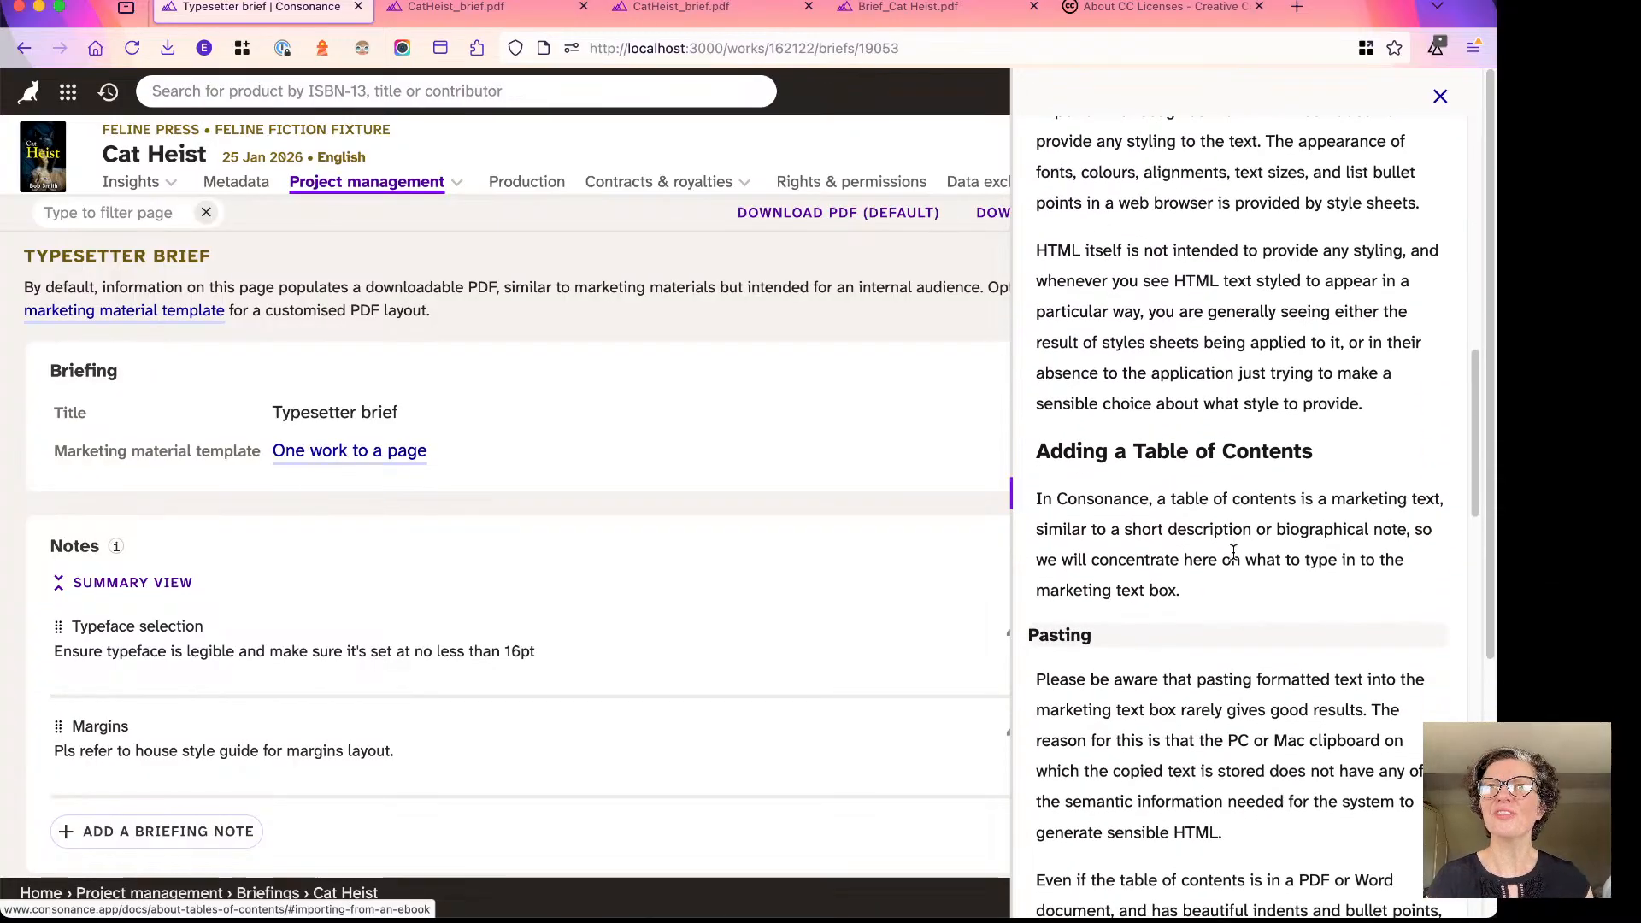
Read the "About tables of contents" article through its "Importing from an ebook" section and video, and review the pasting guidance.
scroll(1234, 554, "down", 12)
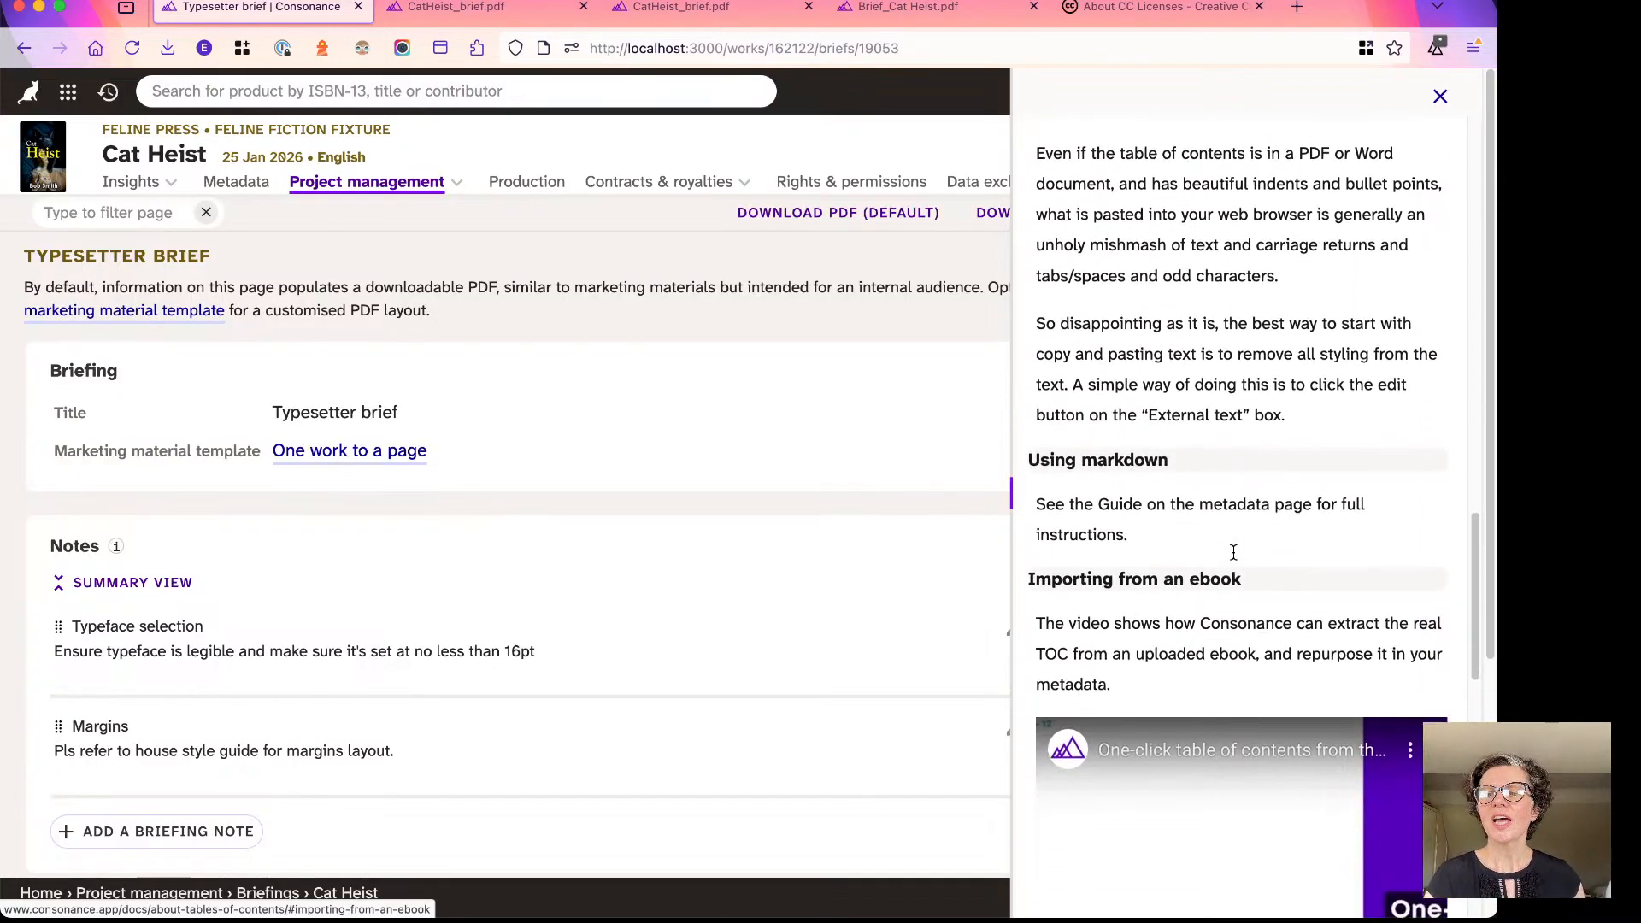
scroll(1233, 553, "down", 2)
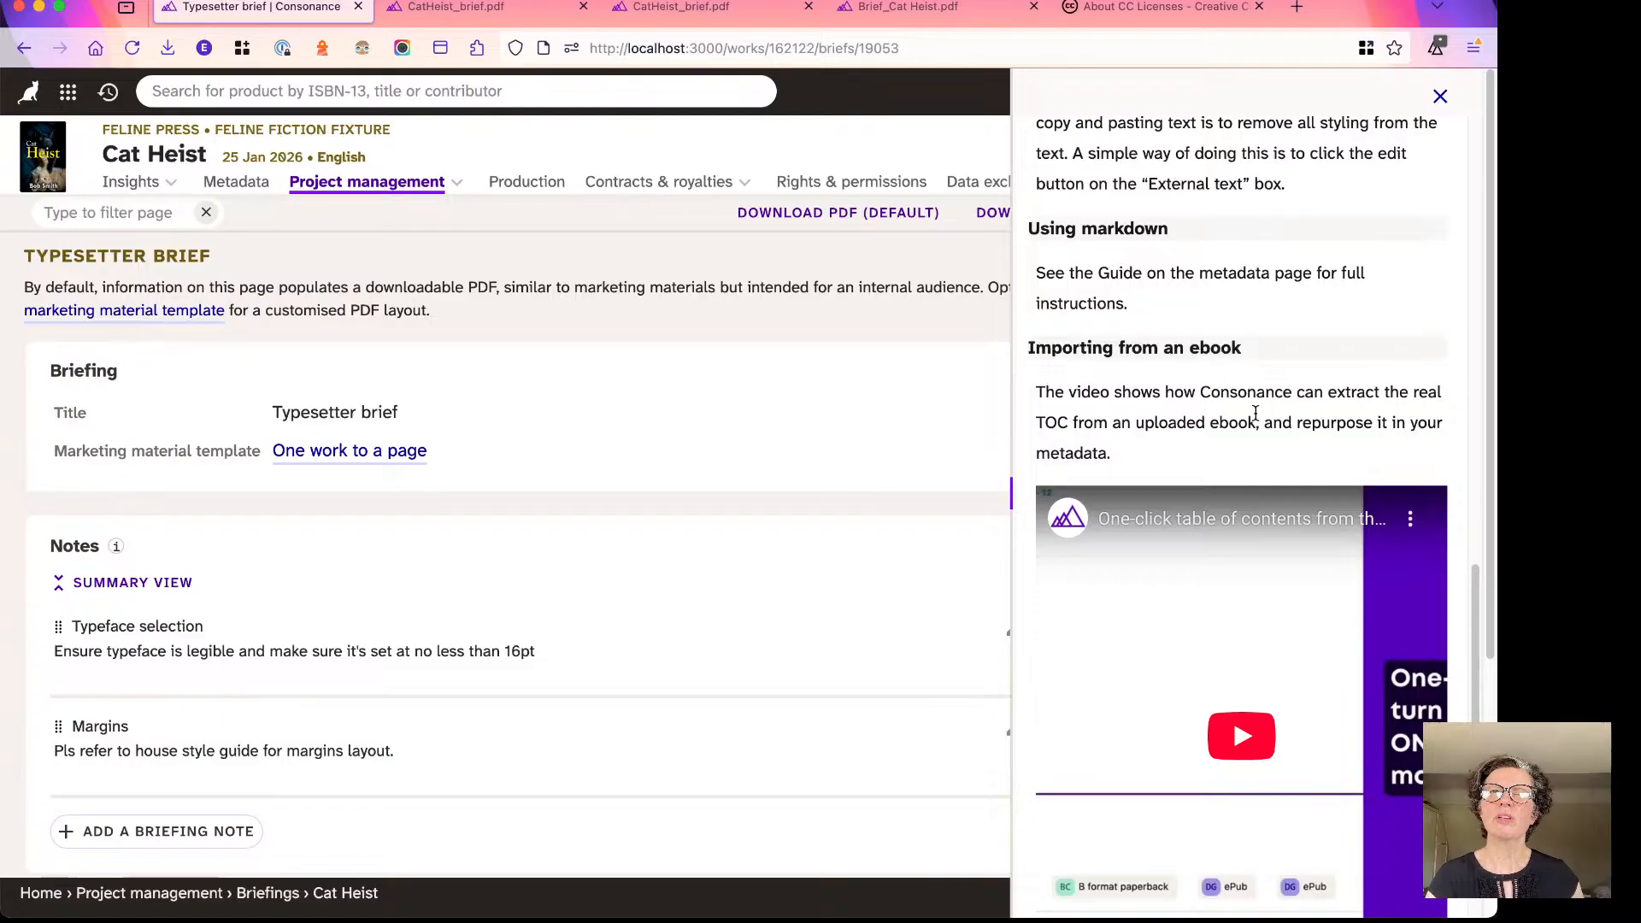
scroll(1255, 412, "down", 3)
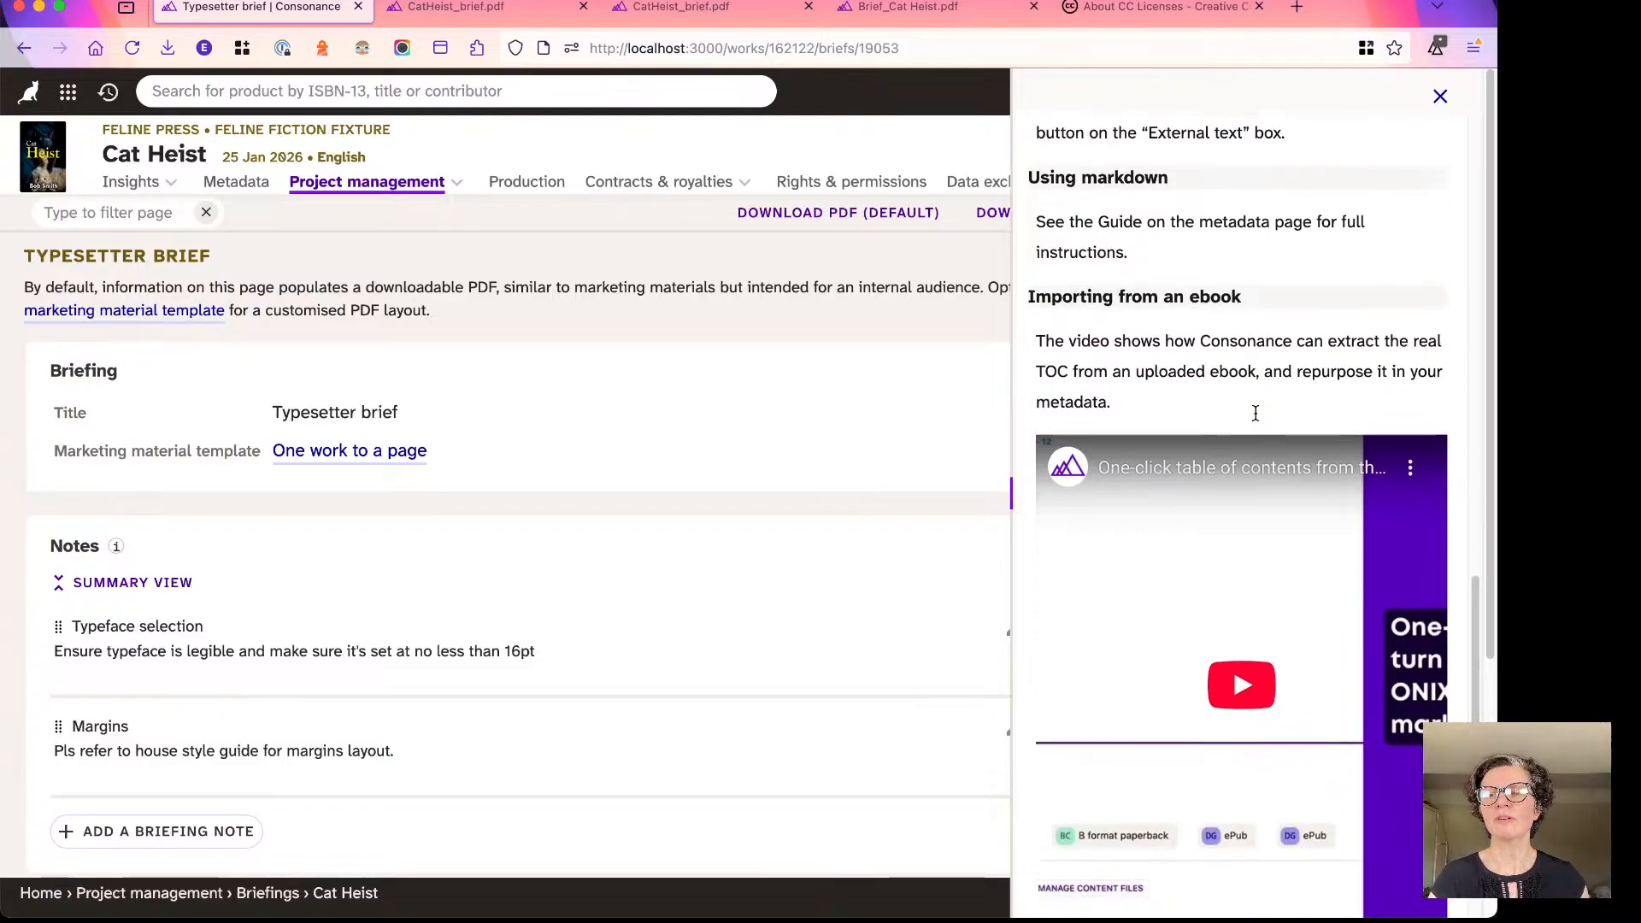
scroll(1255, 412, "down", 5)
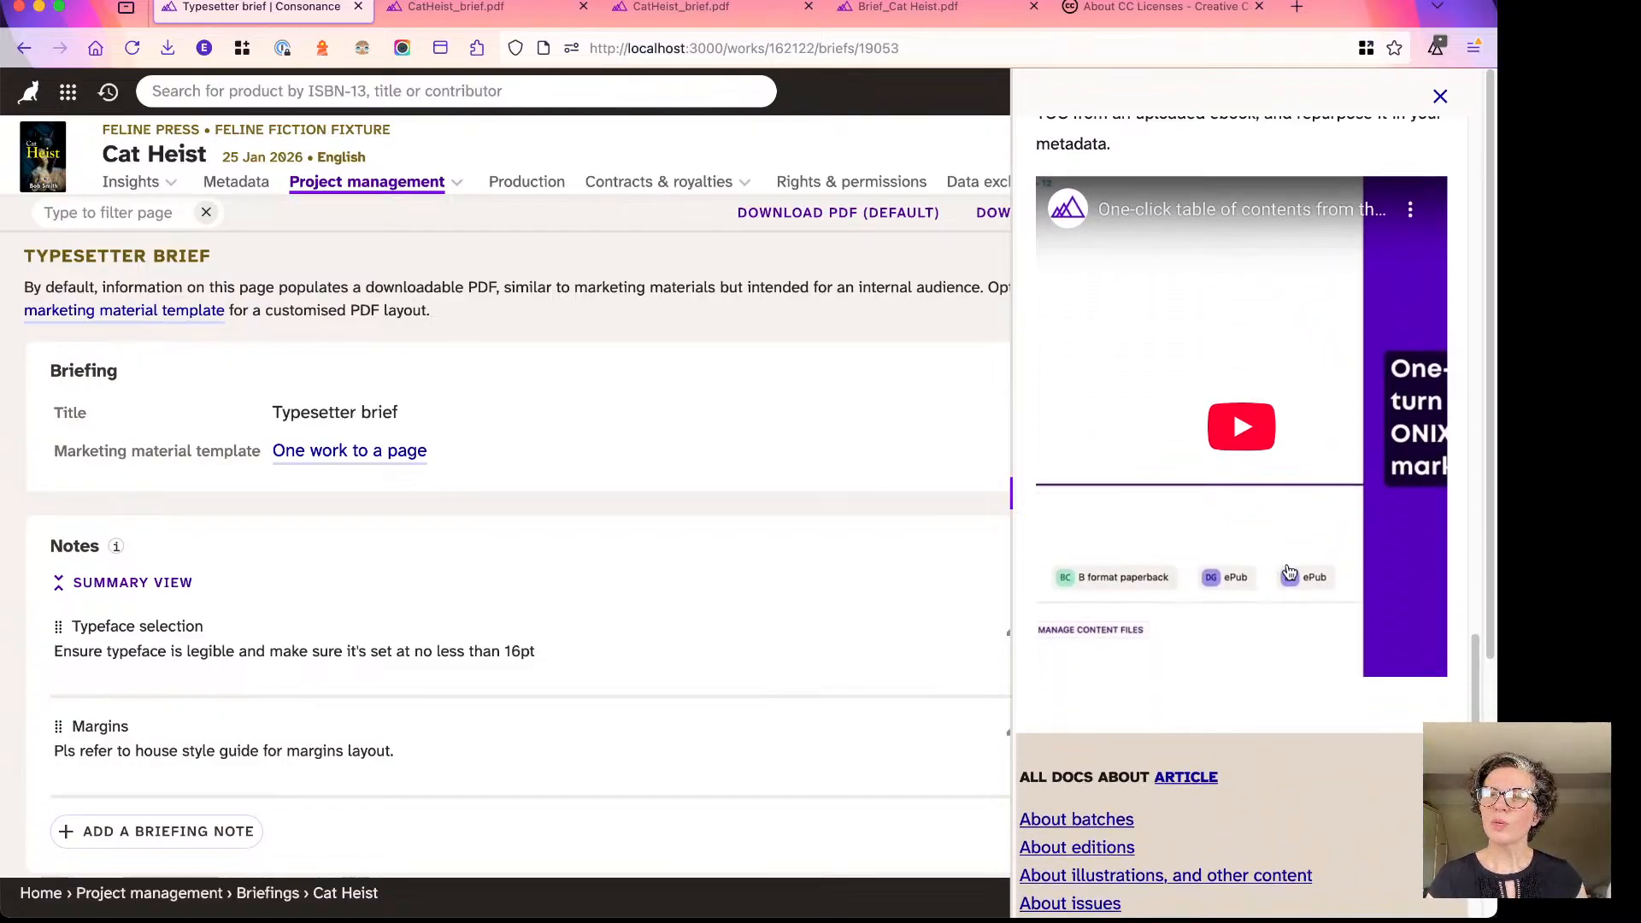
scroll(1264, 376, "up", 10)
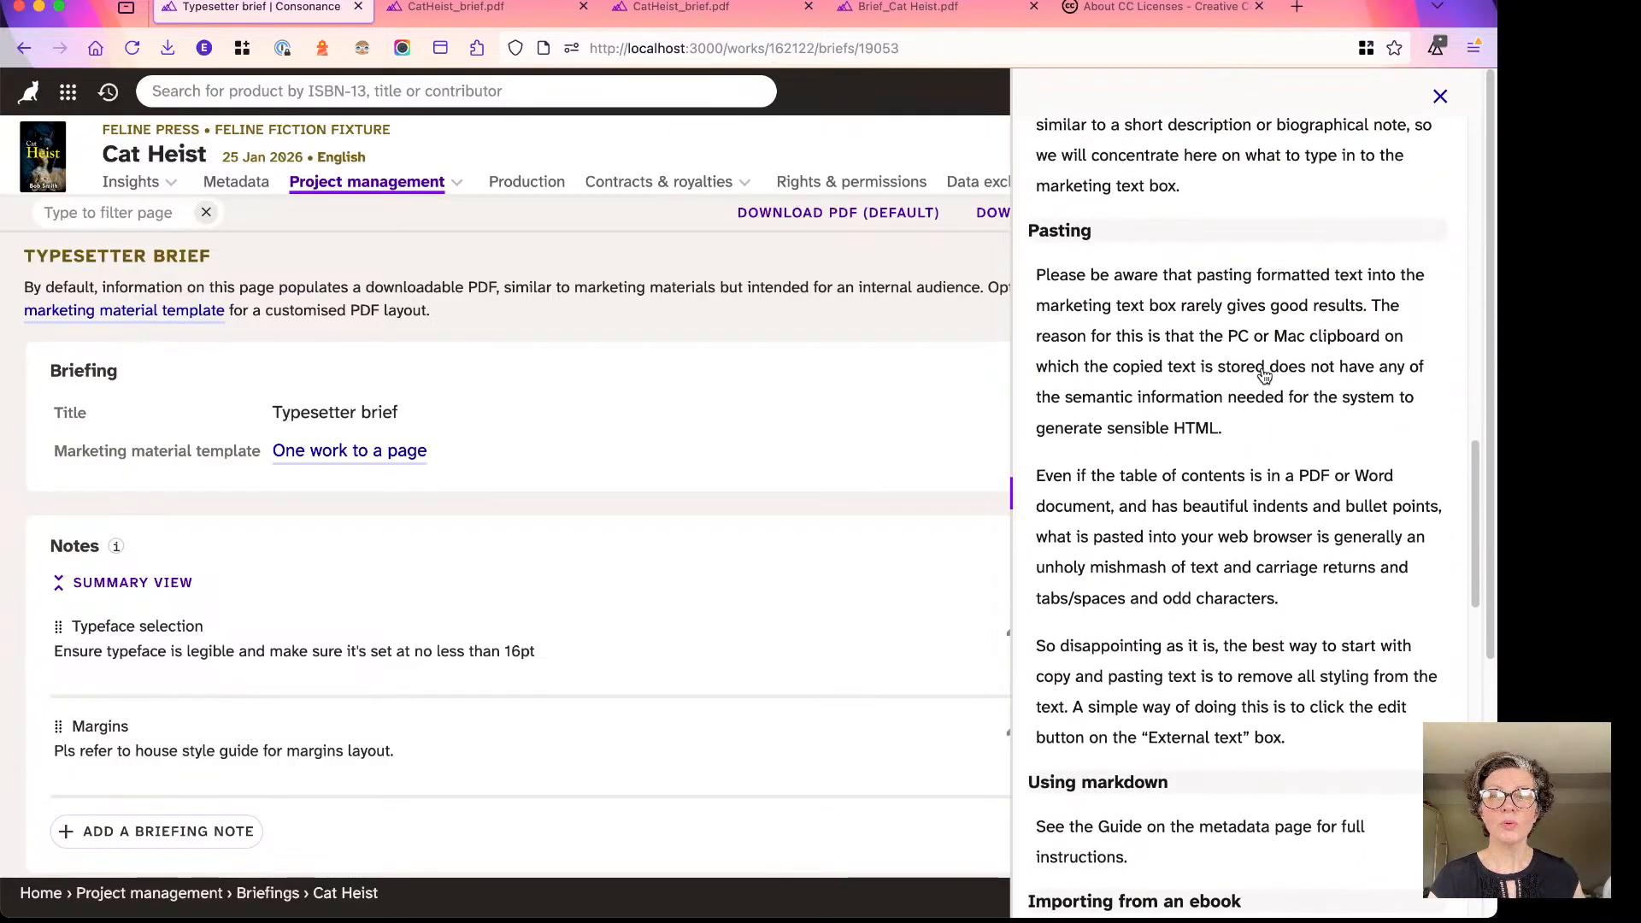
scroll(1265, 376, "up", 2)
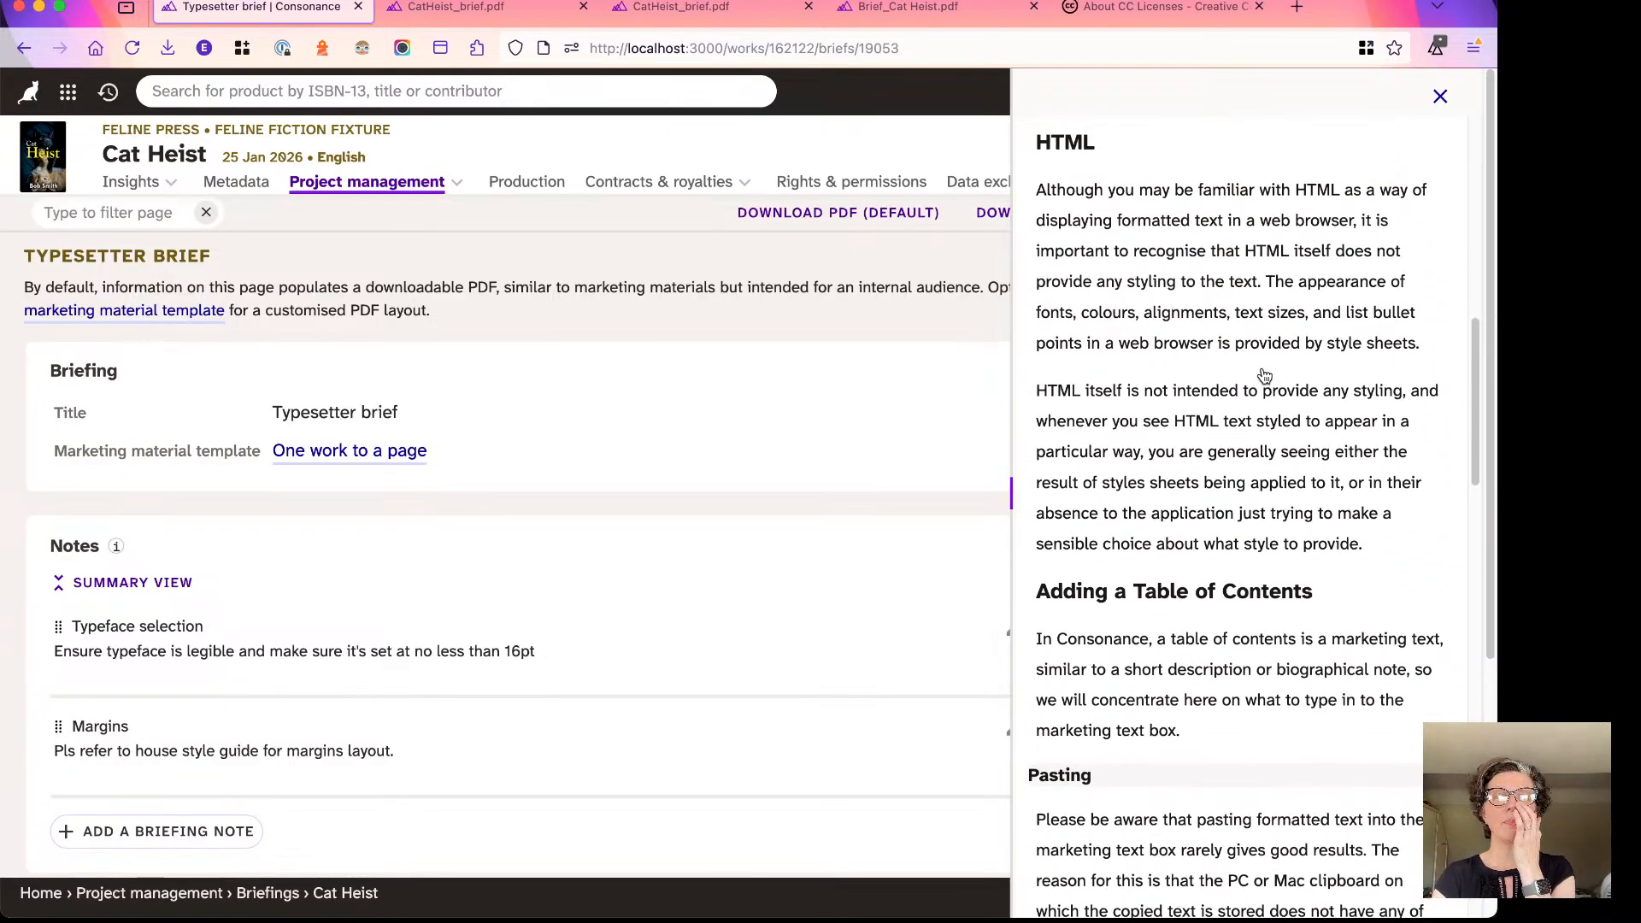
Search the documentation for "edit", open the "Thema at EDItEUR" result and read the start of the "About Thema" article.
scroll(1265, 376, "up", 10)
left_click(1085, 128)
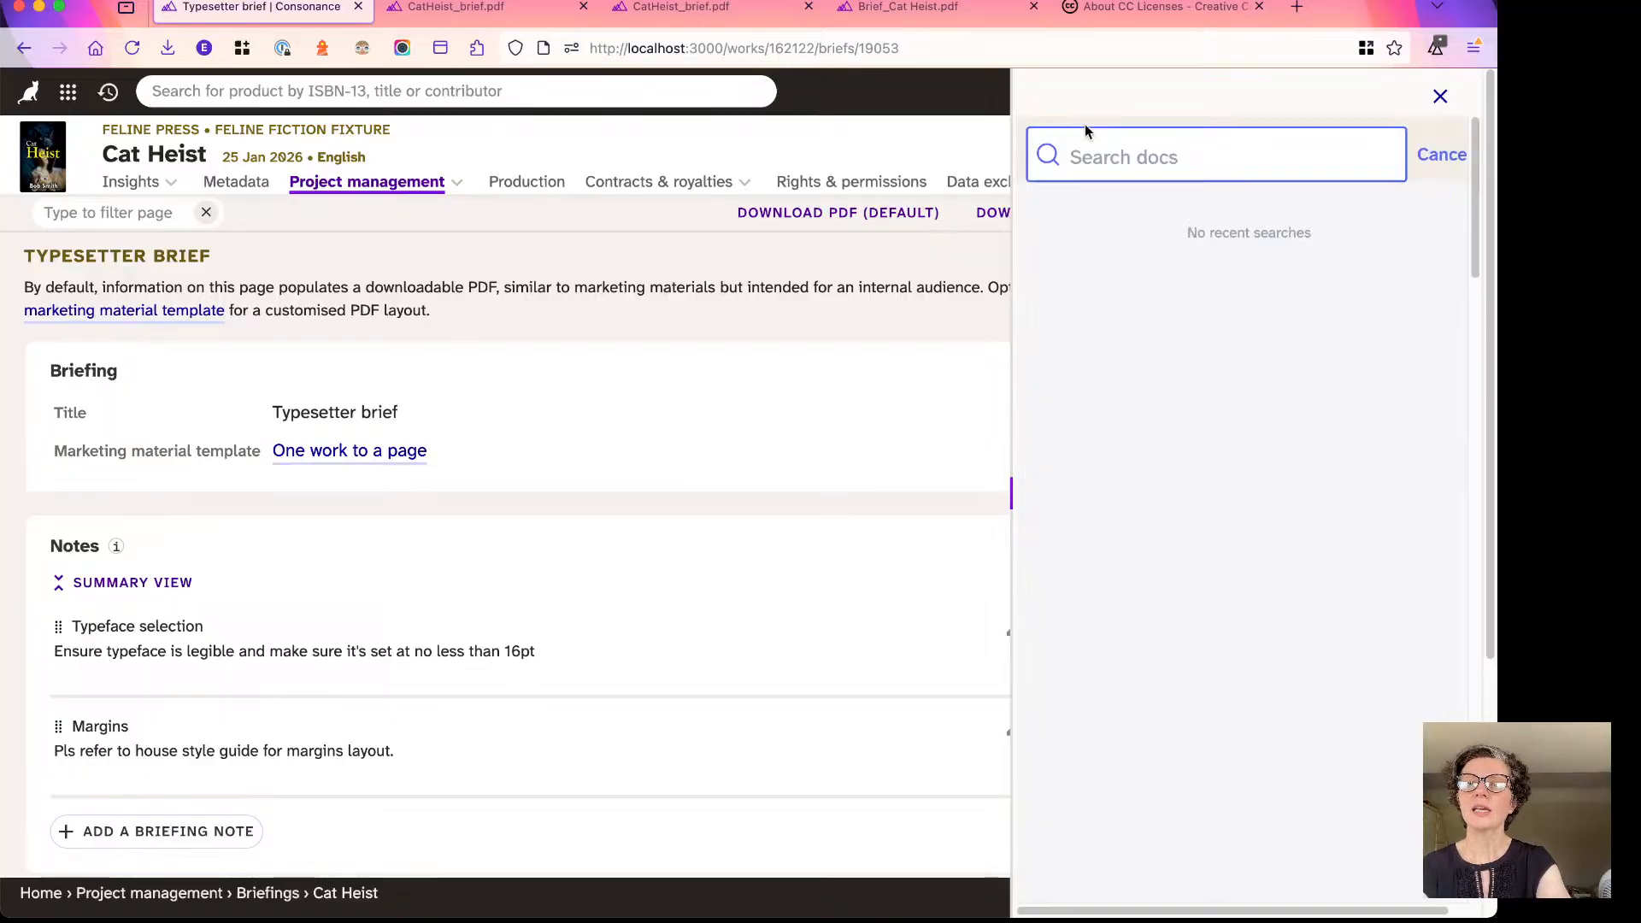
type("edit")
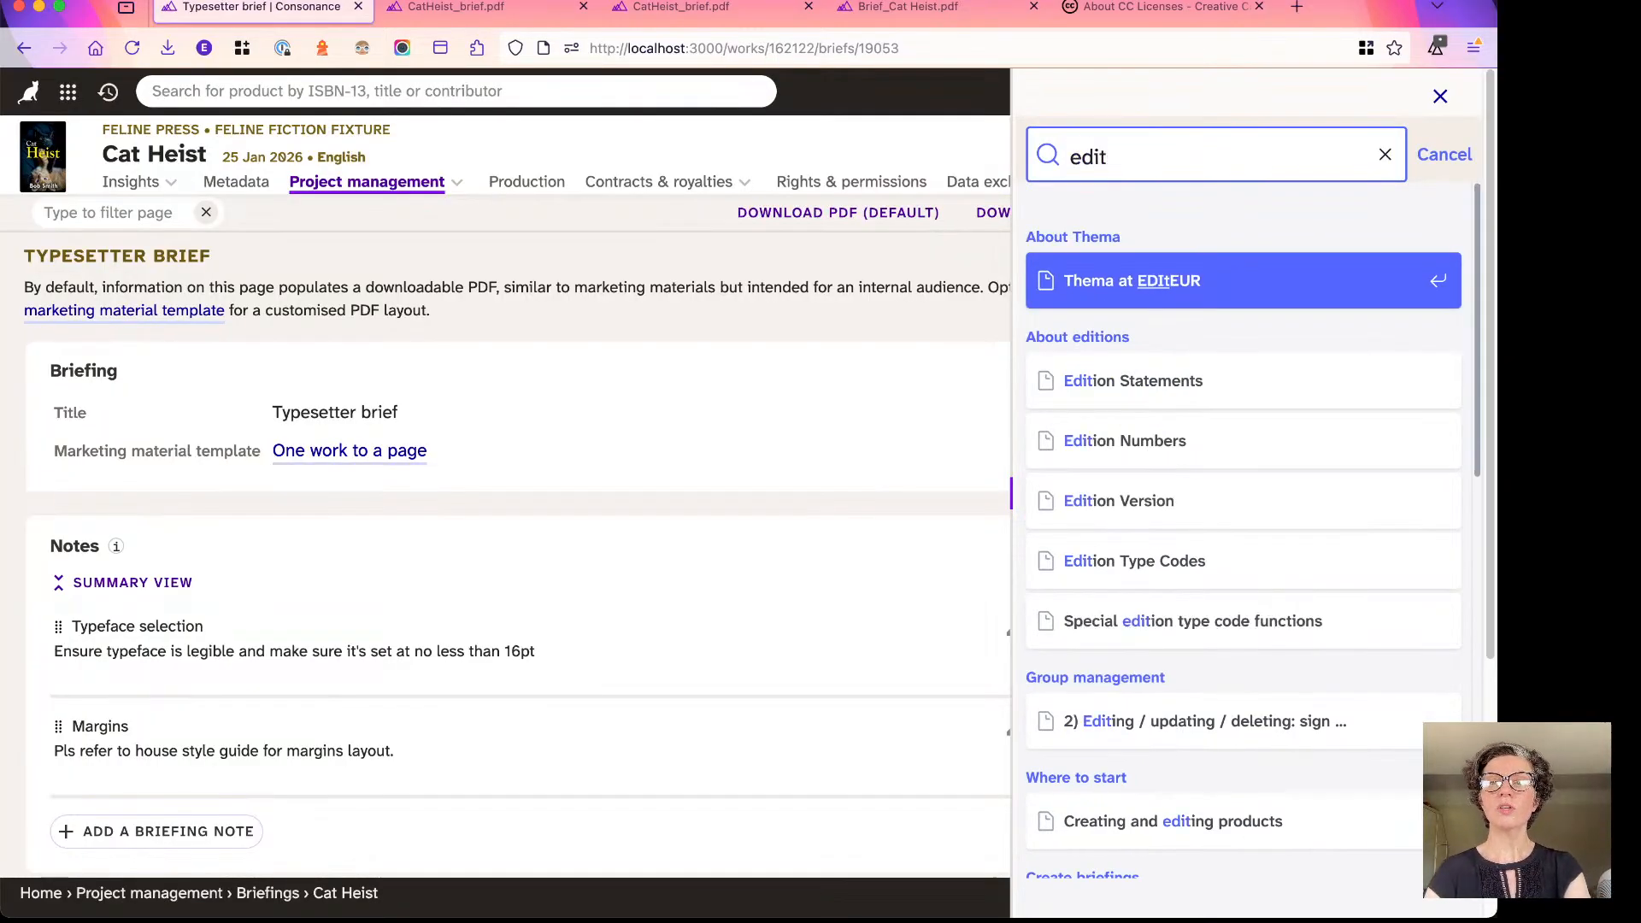
left_click(1104, 283)
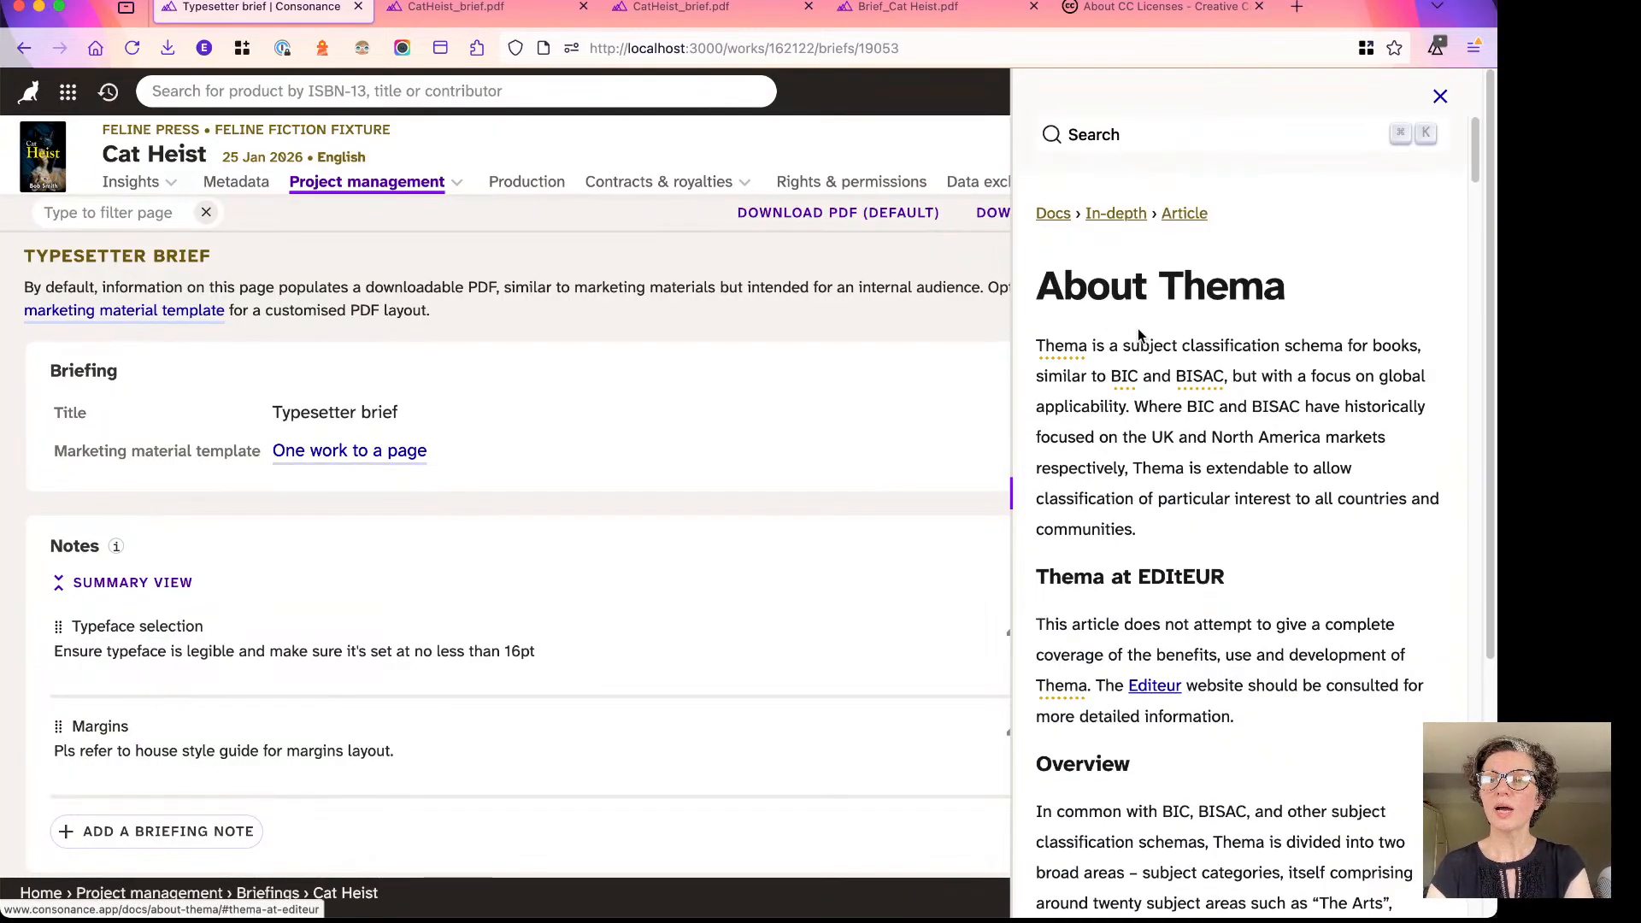
scroll(1145, 359, "down", 3)
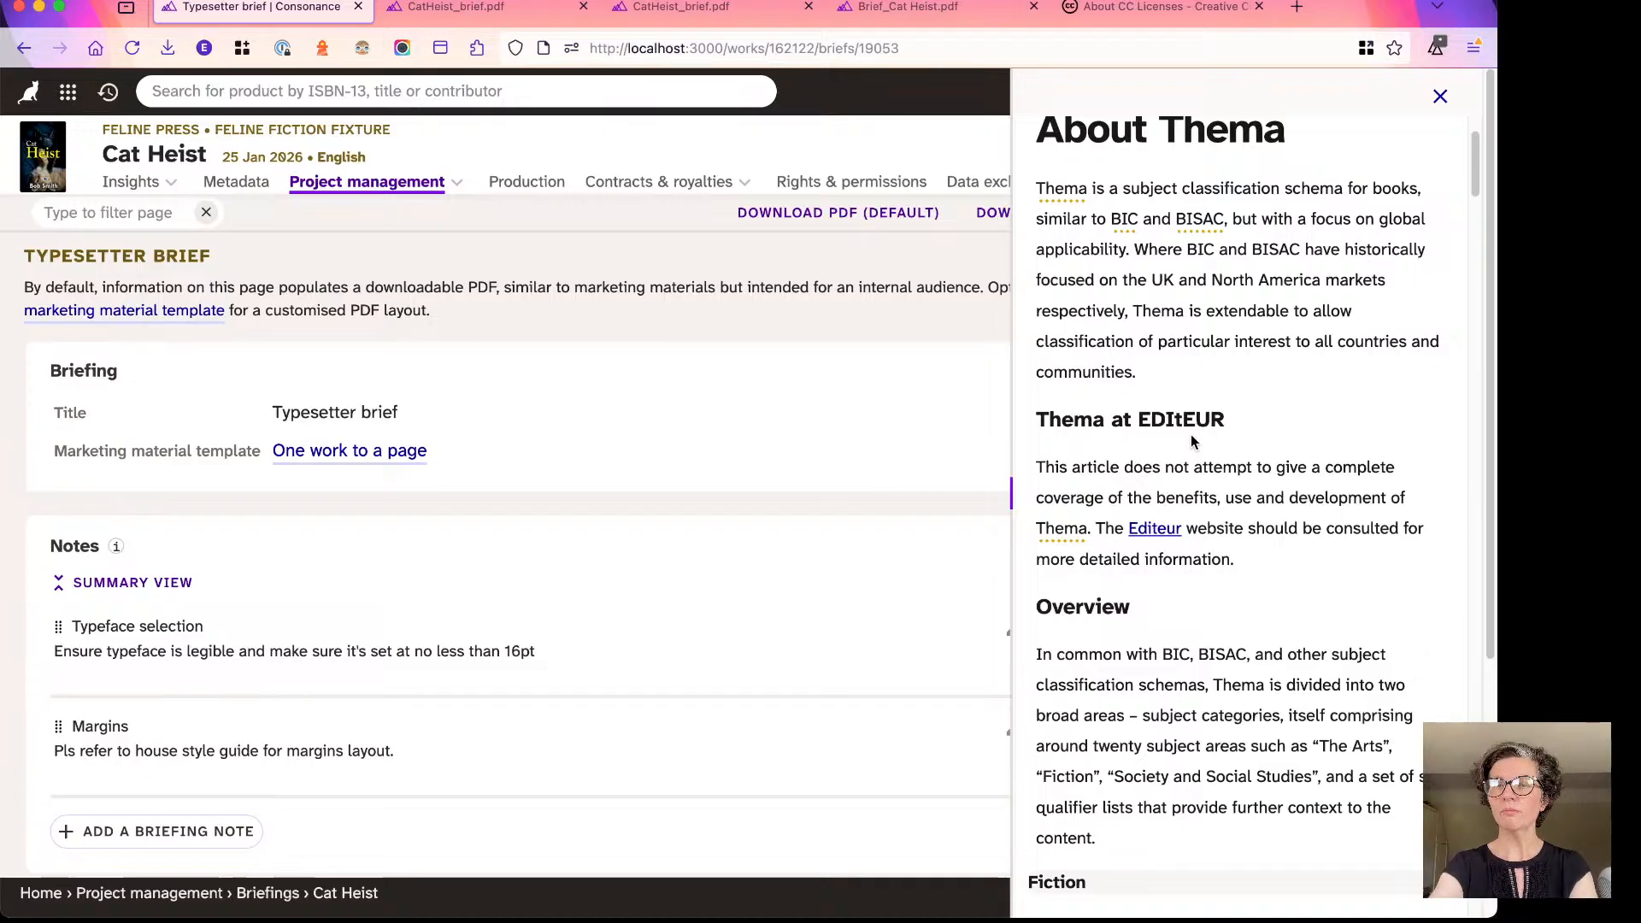
scroll(1197, 427, "up", 3)
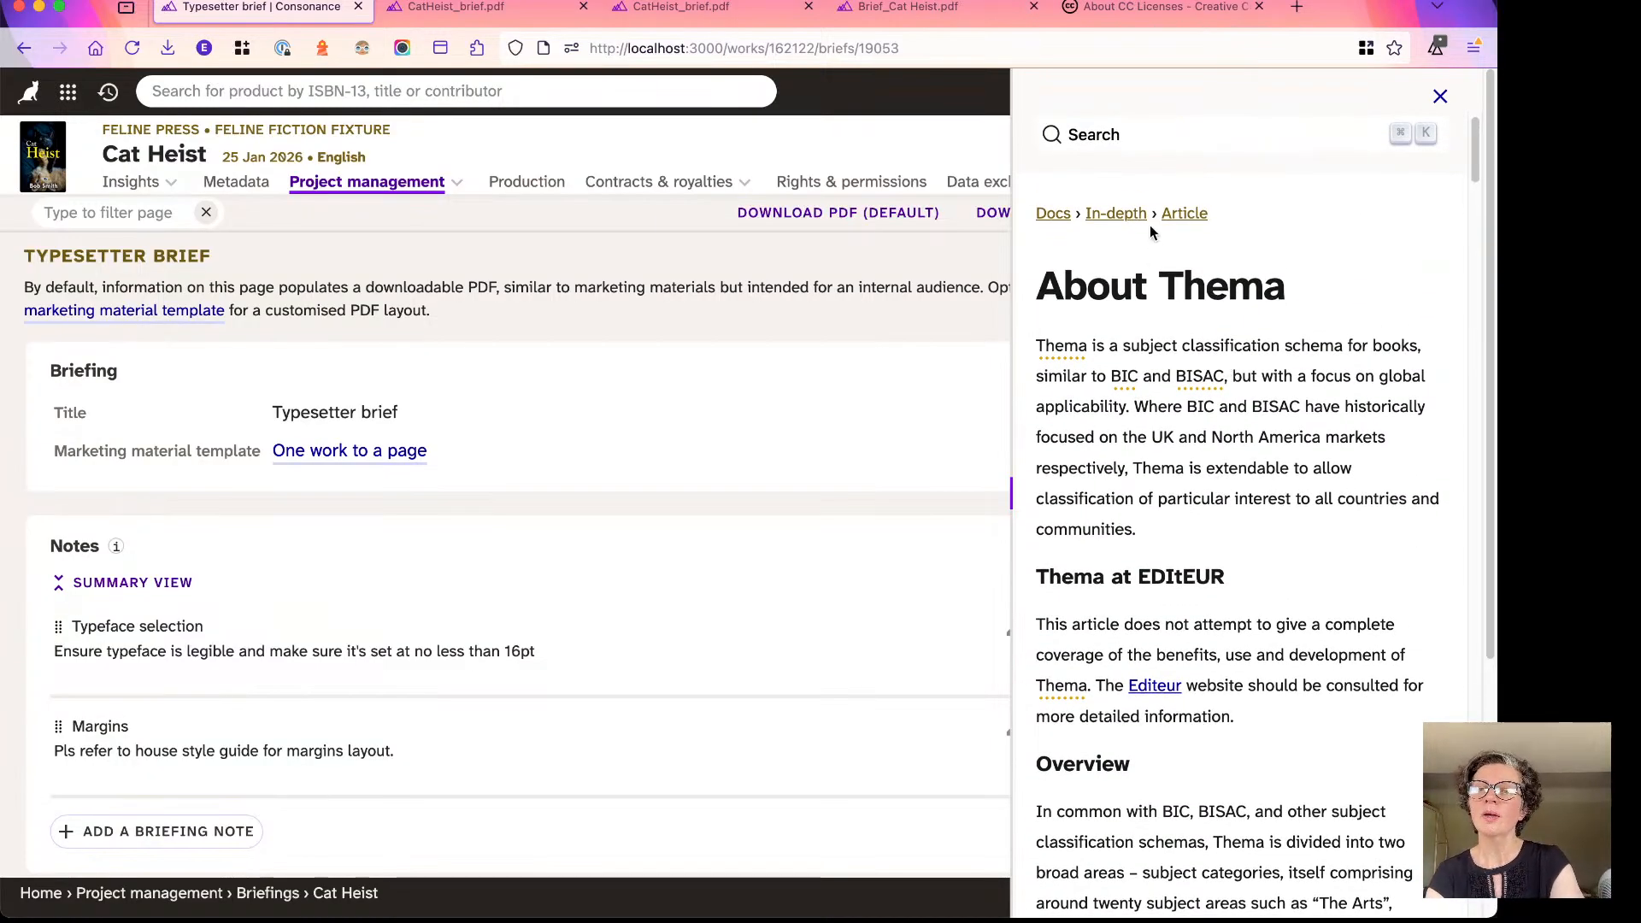
Go from the "About Thema" article to the main documentation page and look through its Welcome topics.
left_click(1112, 145)
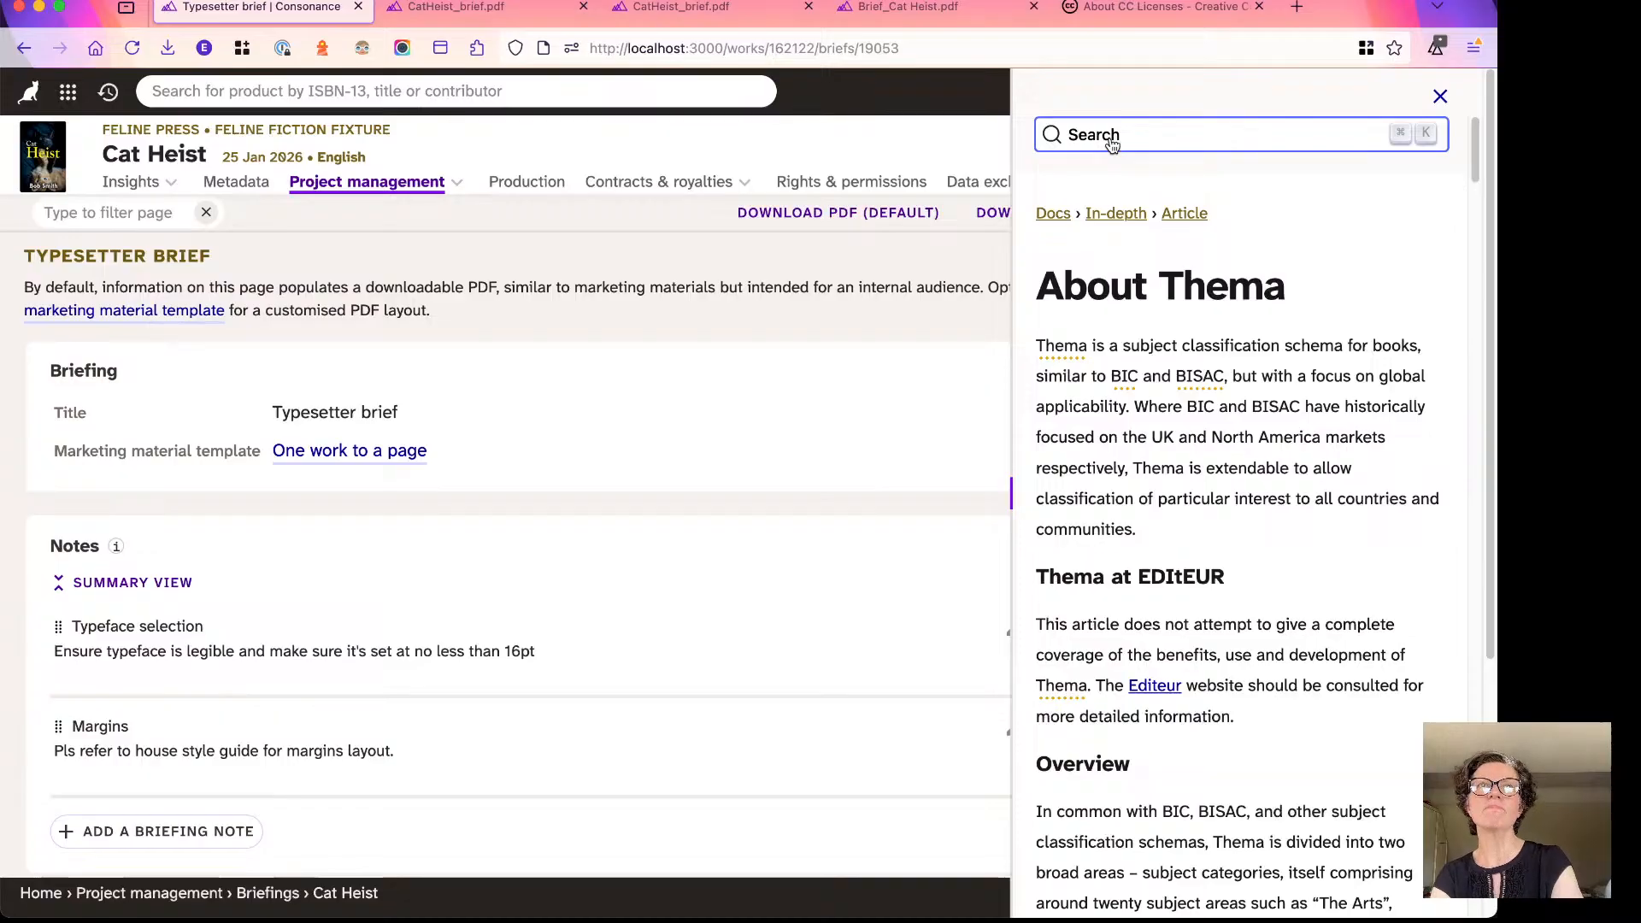
left_click(1053, 214)
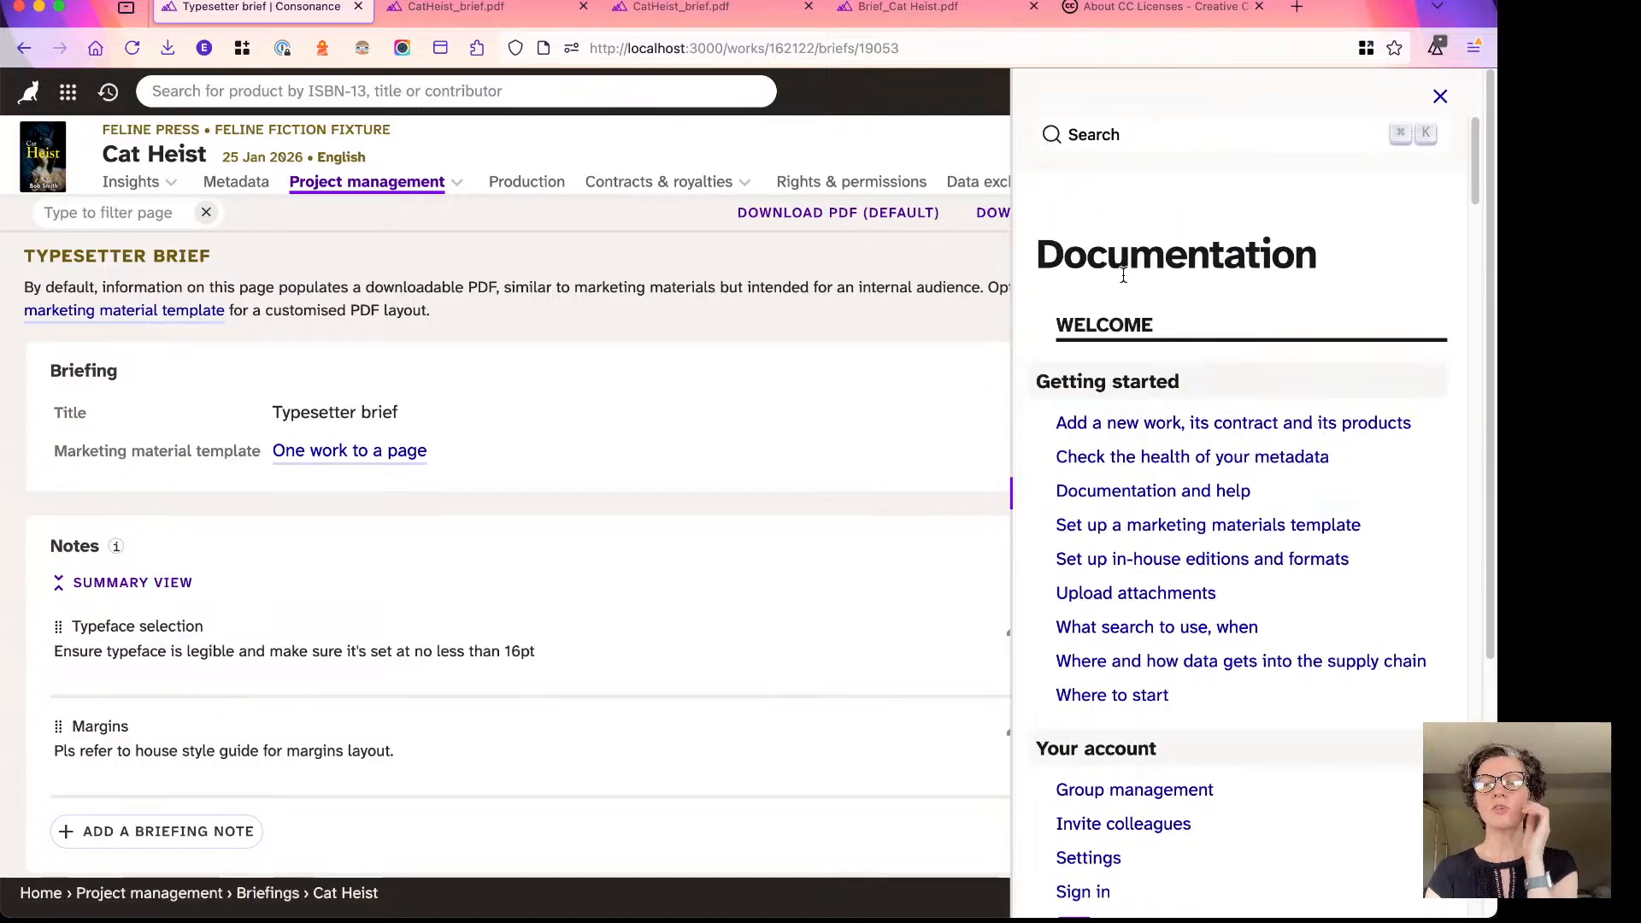
scroll(1124, 275, "down", 5)
scroll(1124, 276, "down", 1)
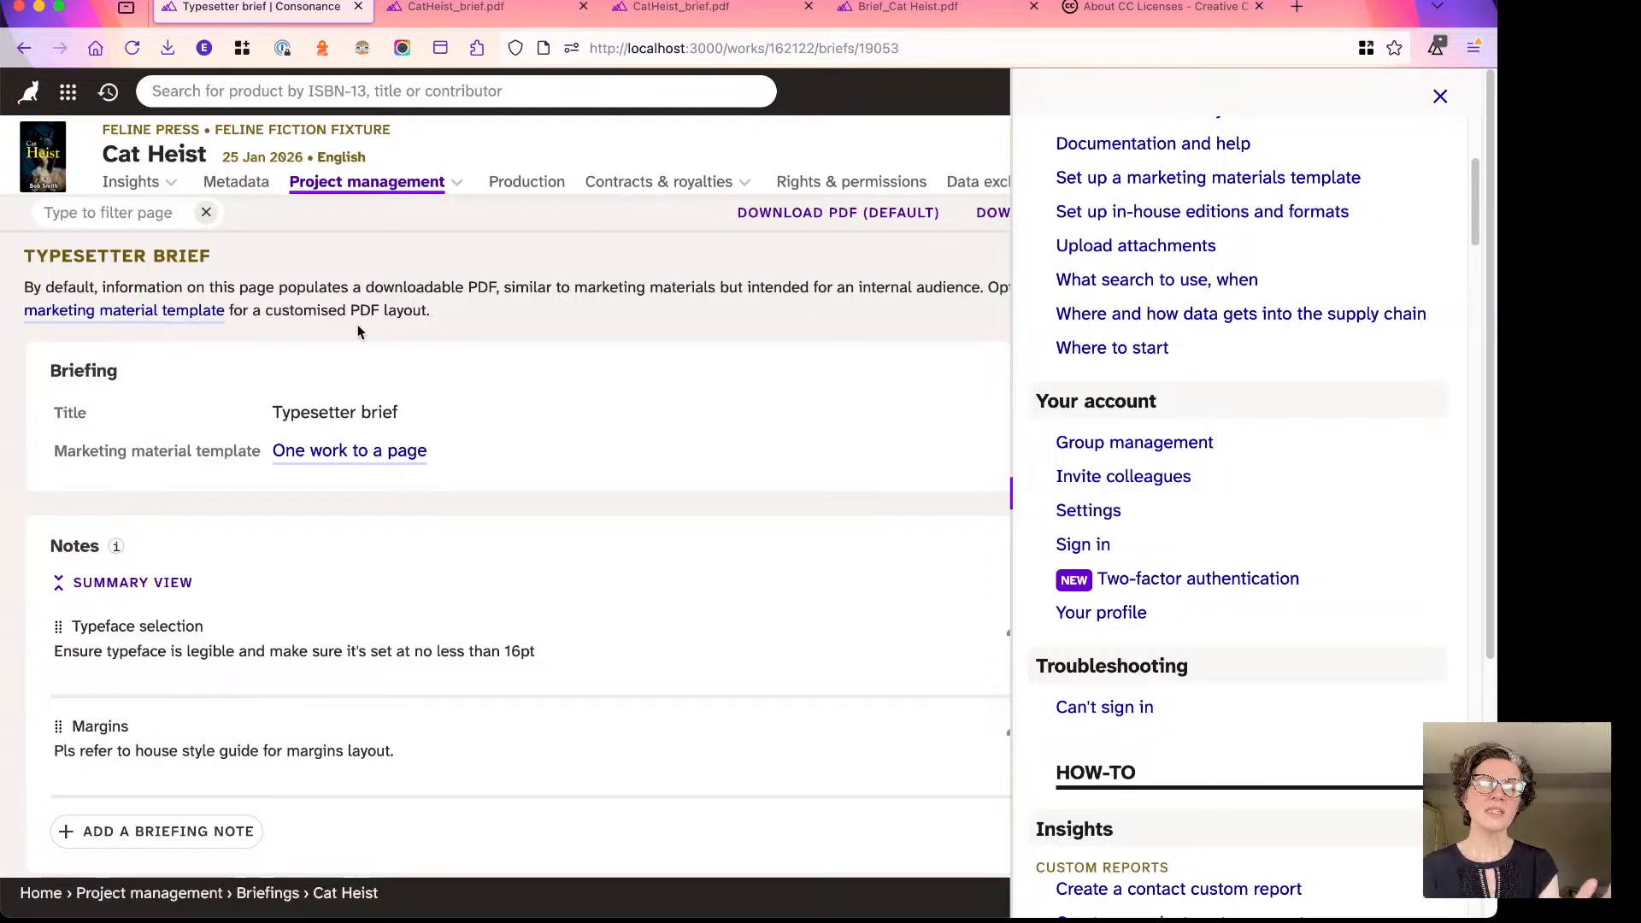
Show the help text for the Notes section of the Typesetter brief and dismiss it.
left_click(113, 547)
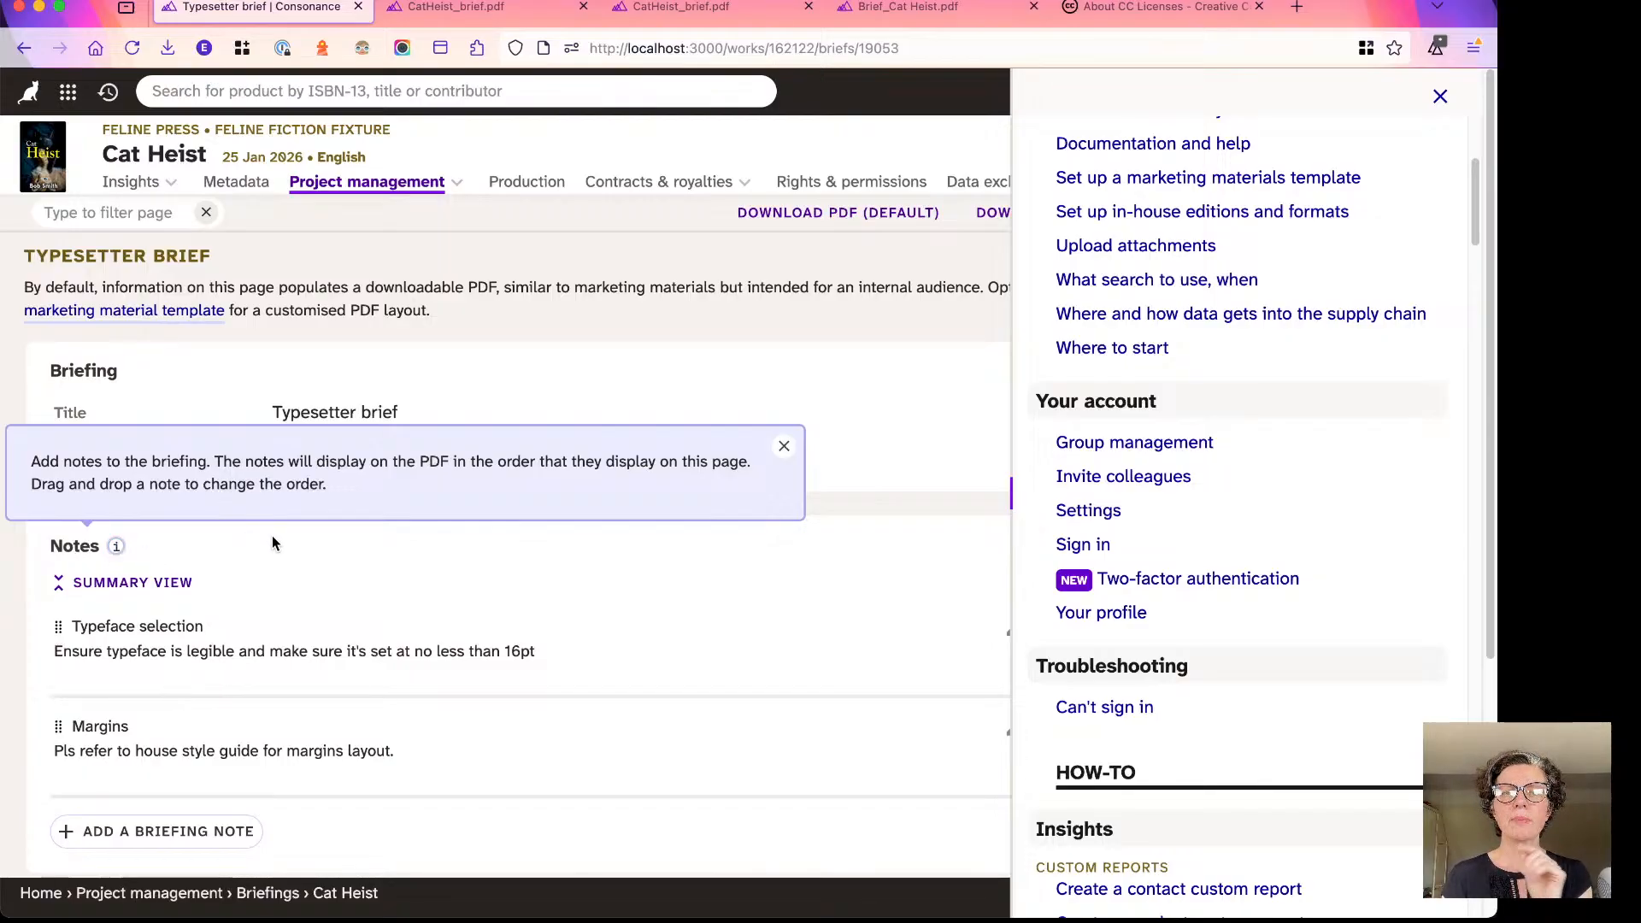
left_click(248, 562)
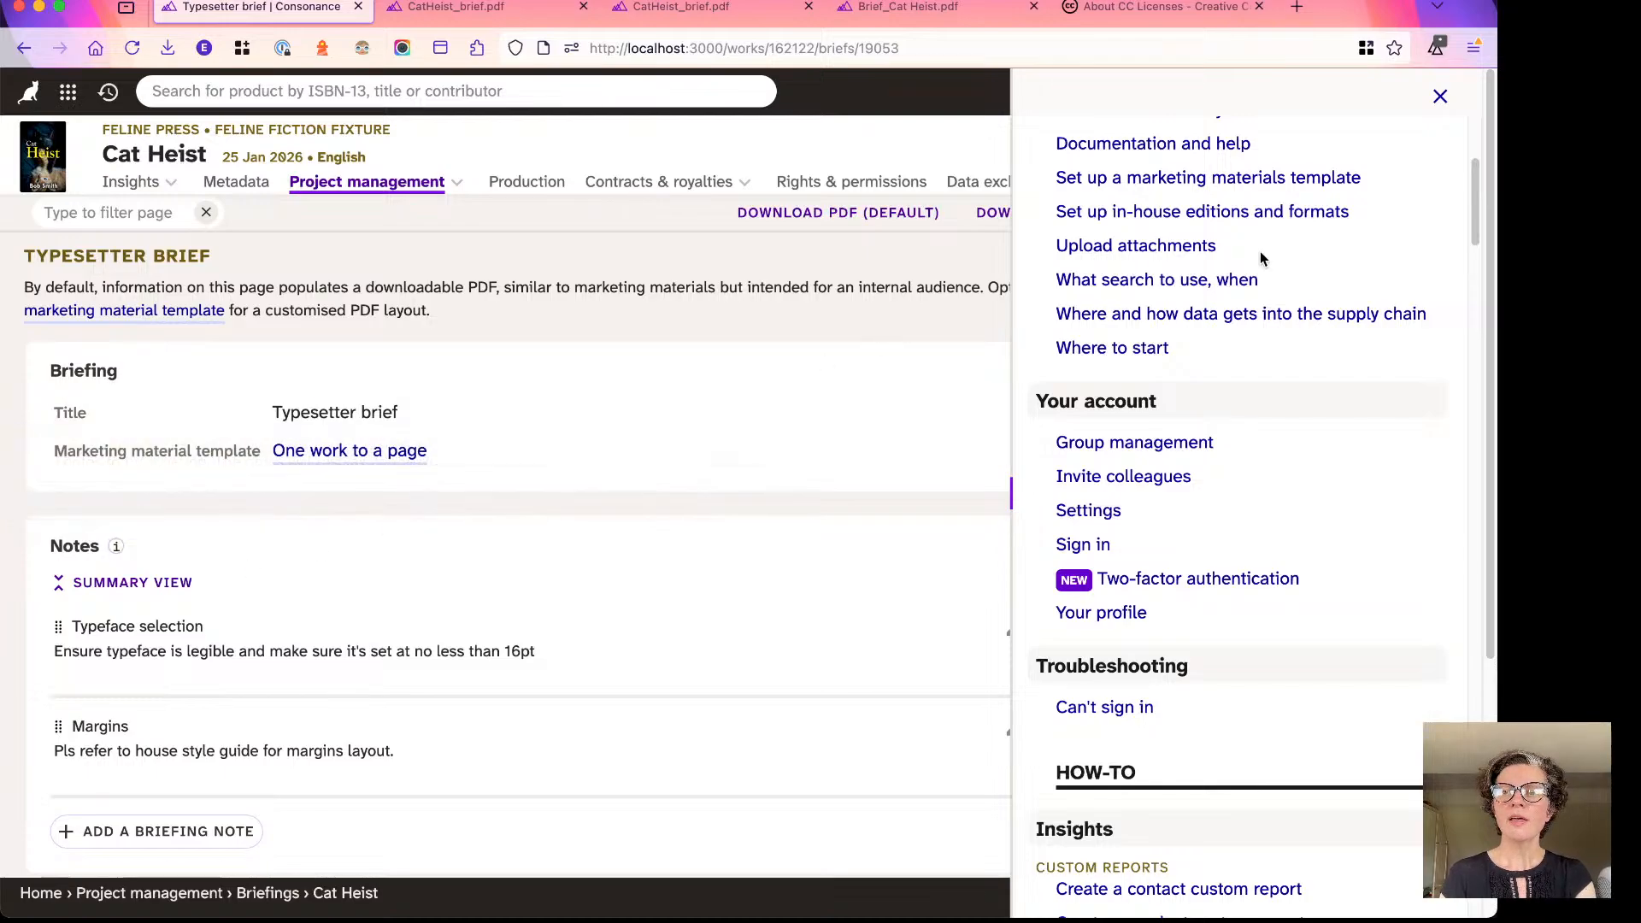
Search the documentation for "brief" and look through the grouped results alongside the Typesetter brief.
scroll(1182, 256, "up", 5)
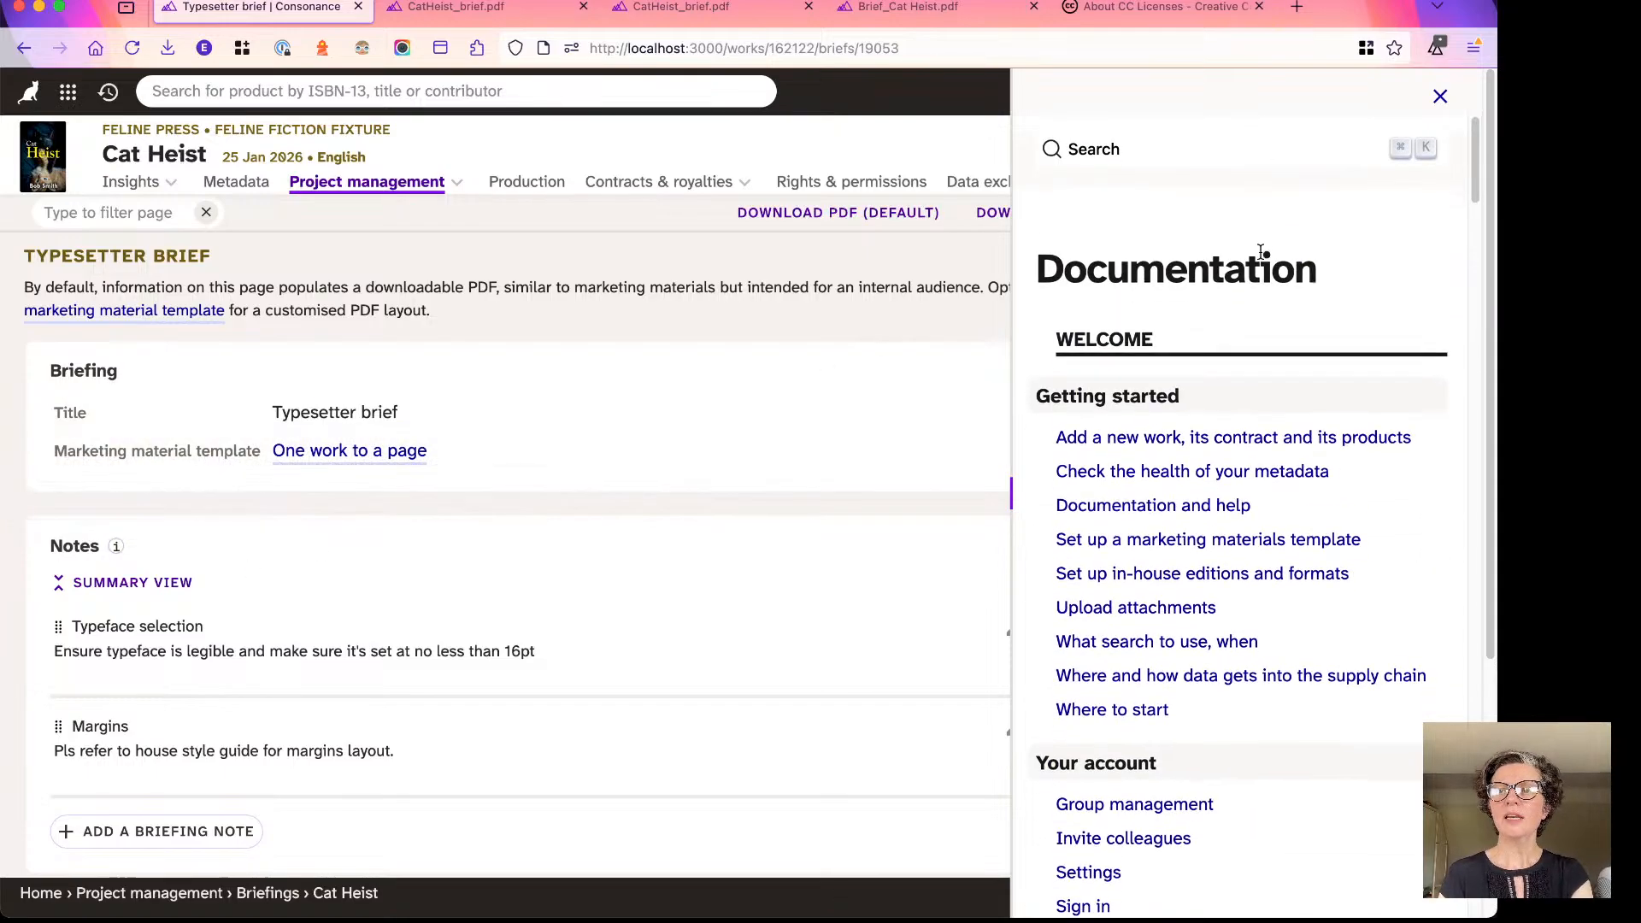
left_click(1184, 139)
type("brief")
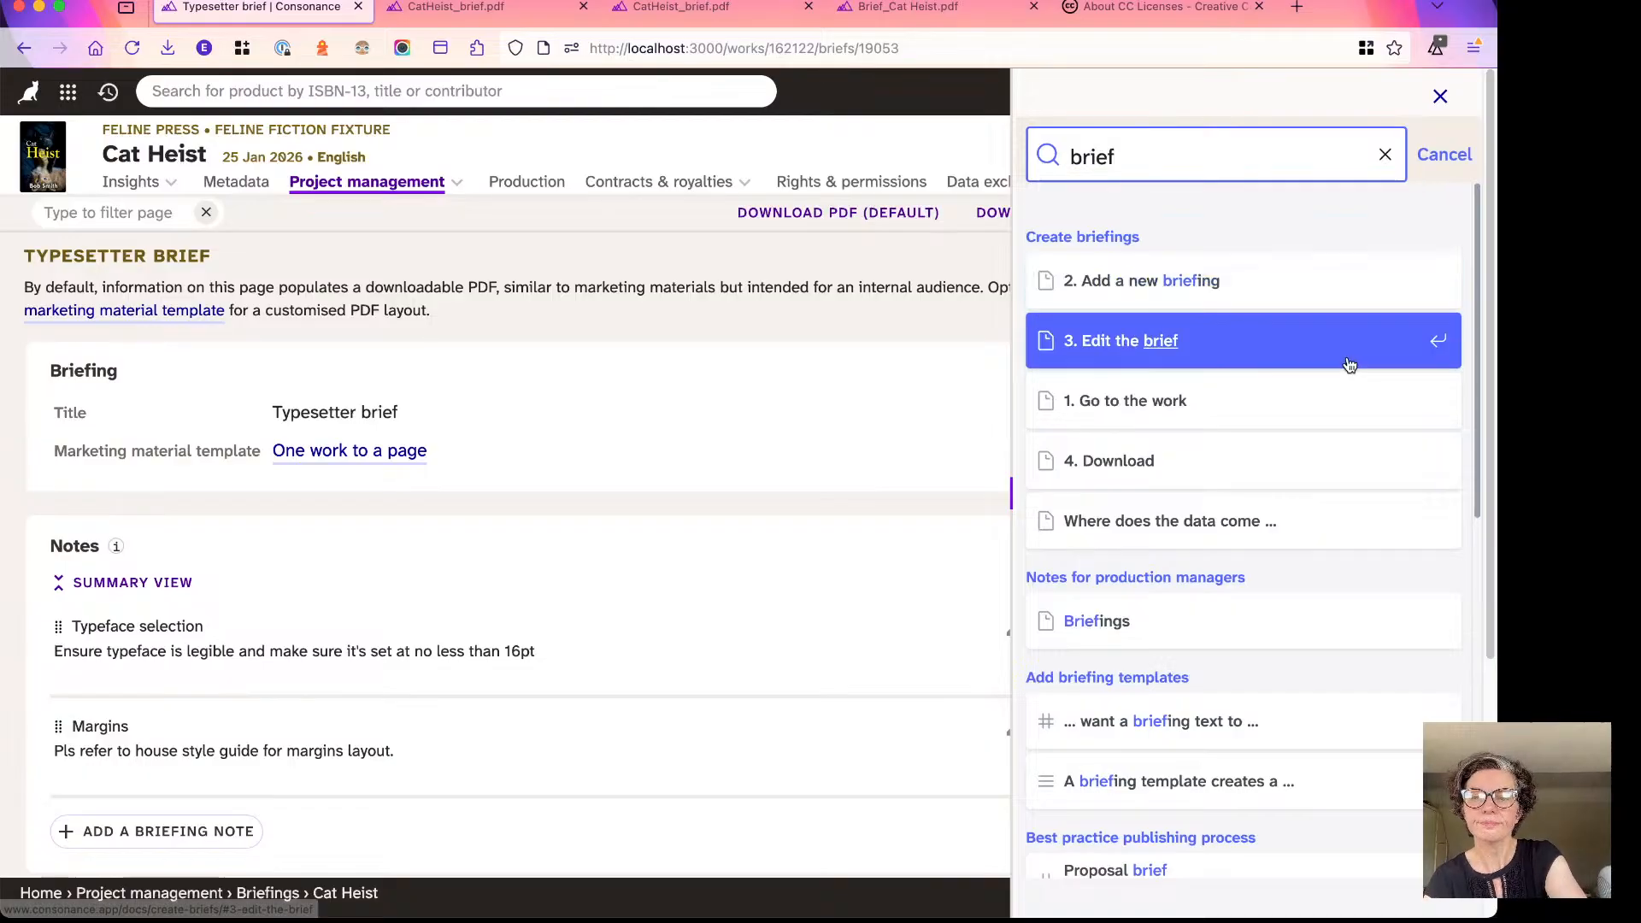
scroll(1347, 357, "down", 10)
scroll(1347, 364, "up", 10)
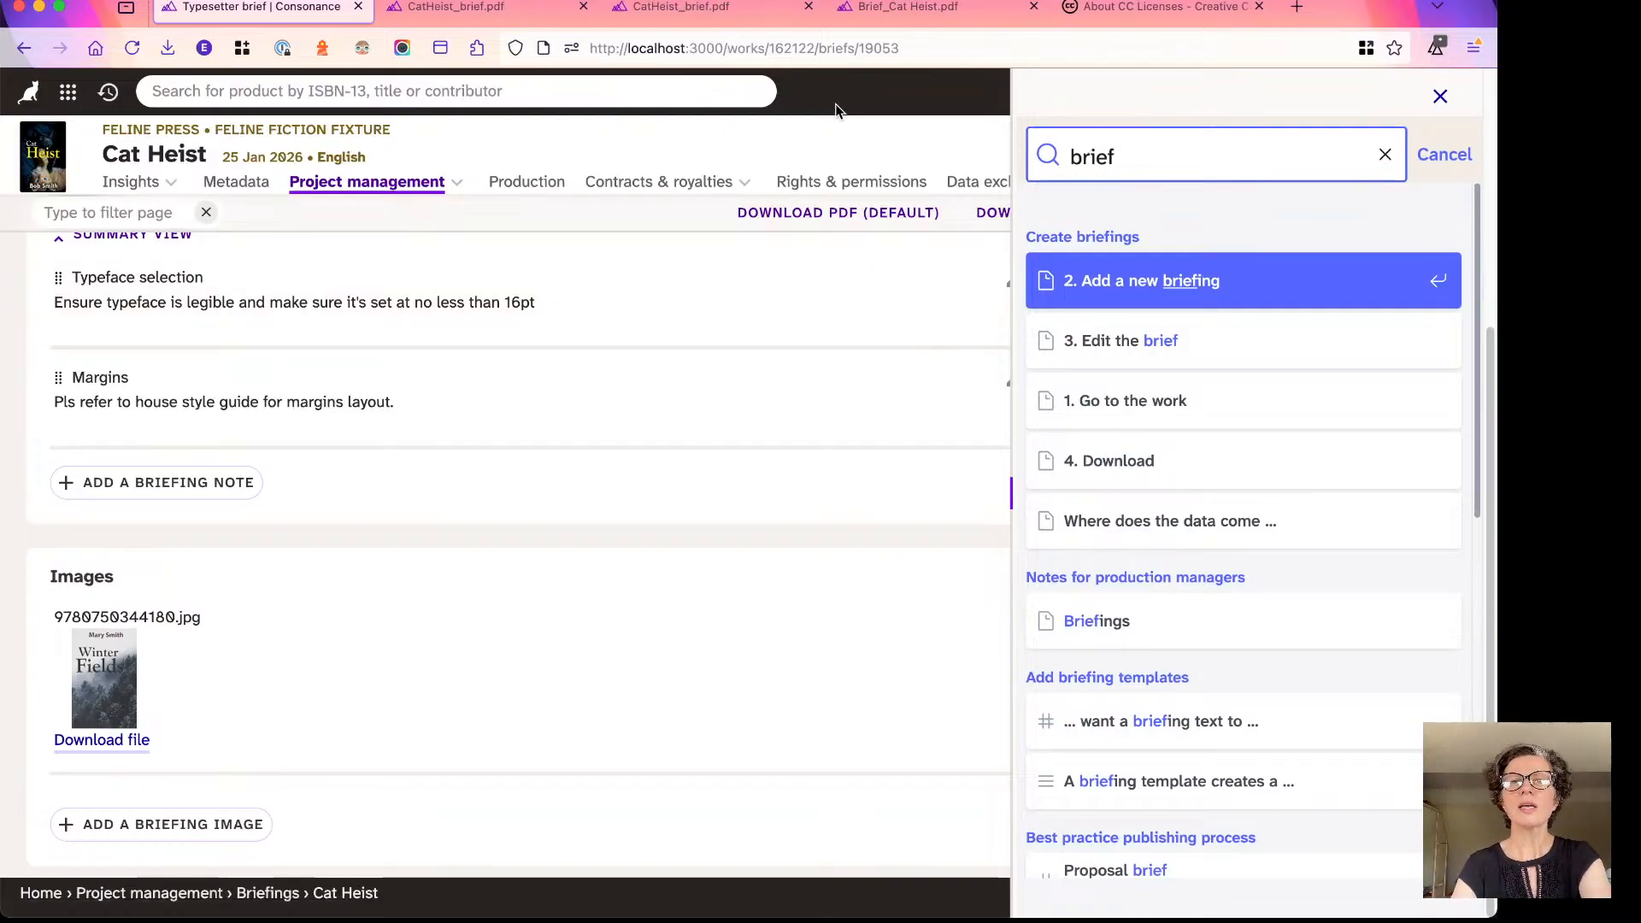
left_click(455, 7)
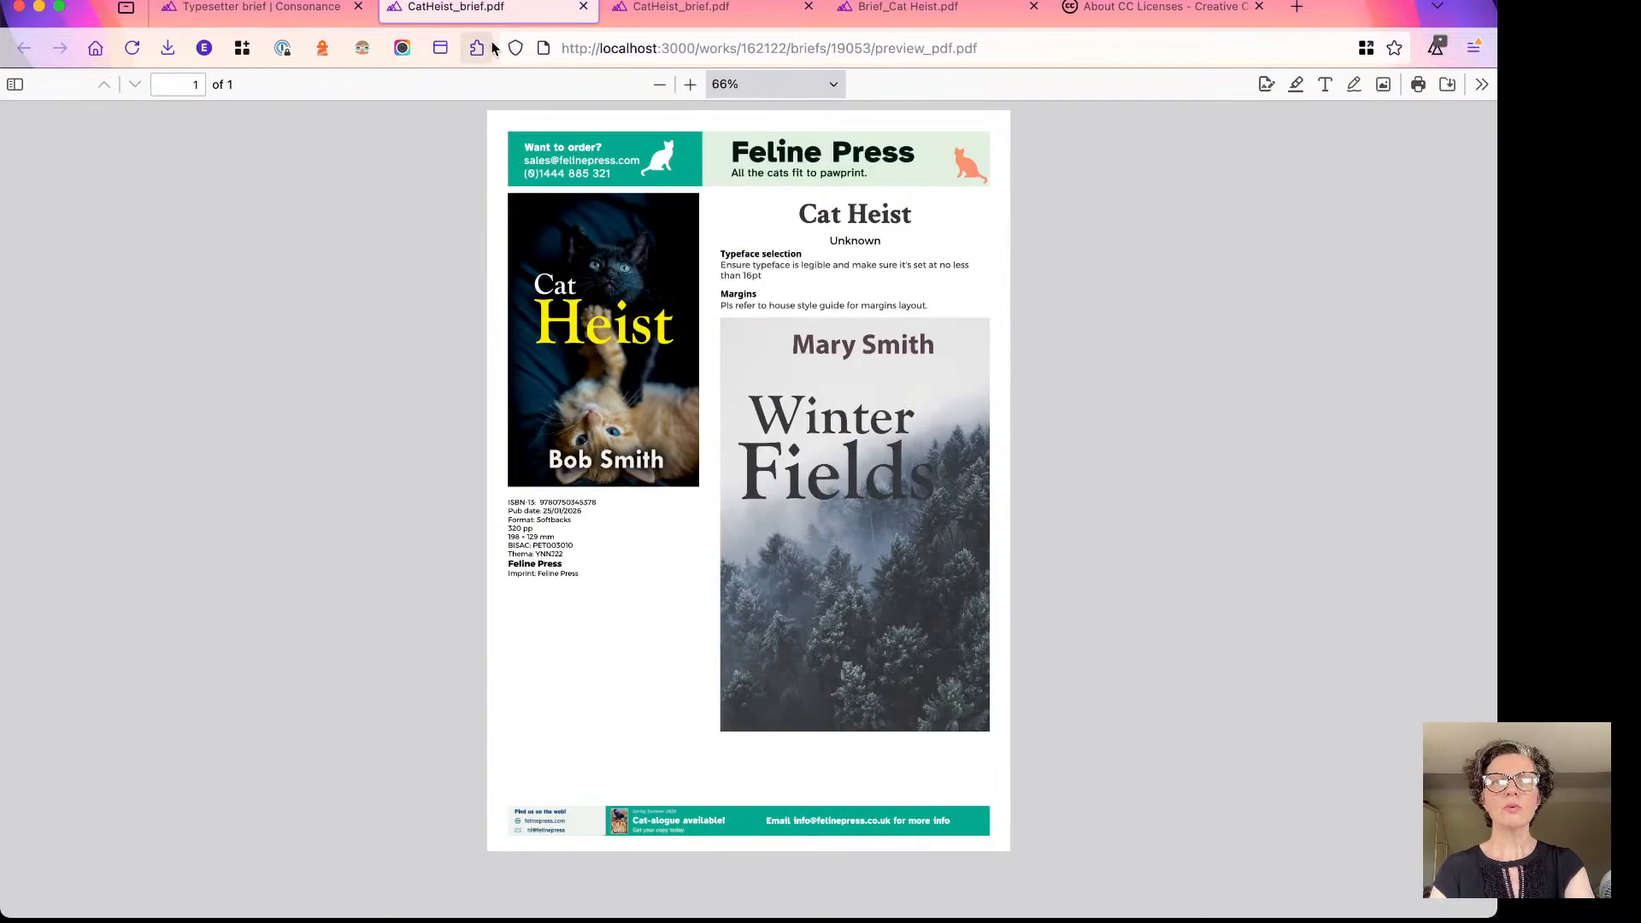
left_click(595, 48)
type("www.consonance.app/")
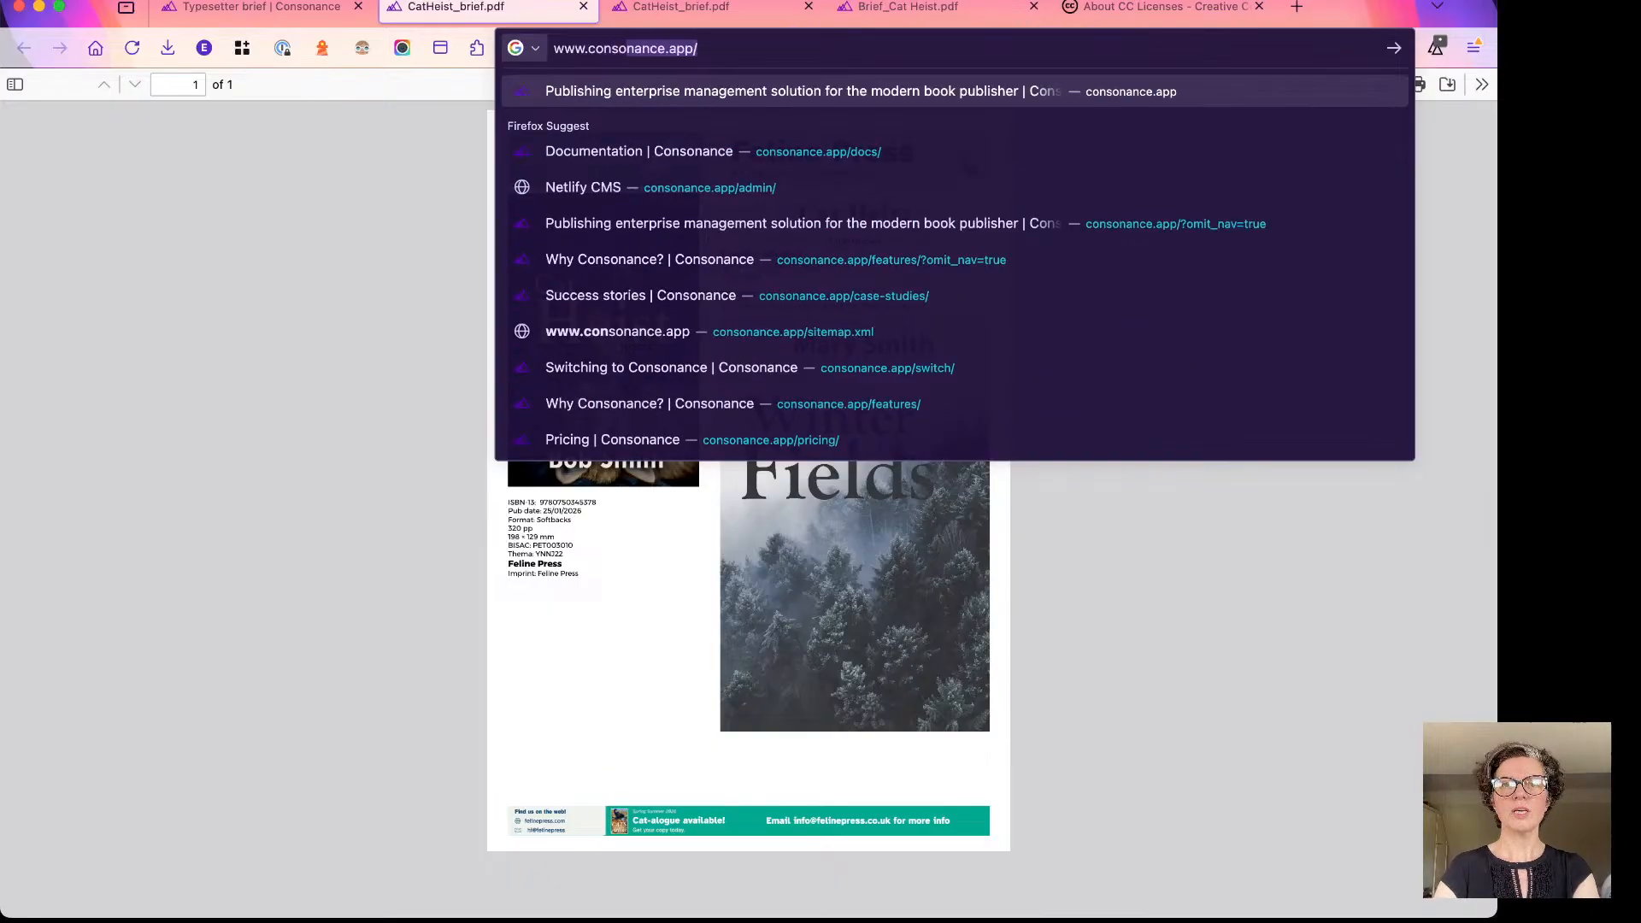
key("Return")
mouse_move(706, 112)
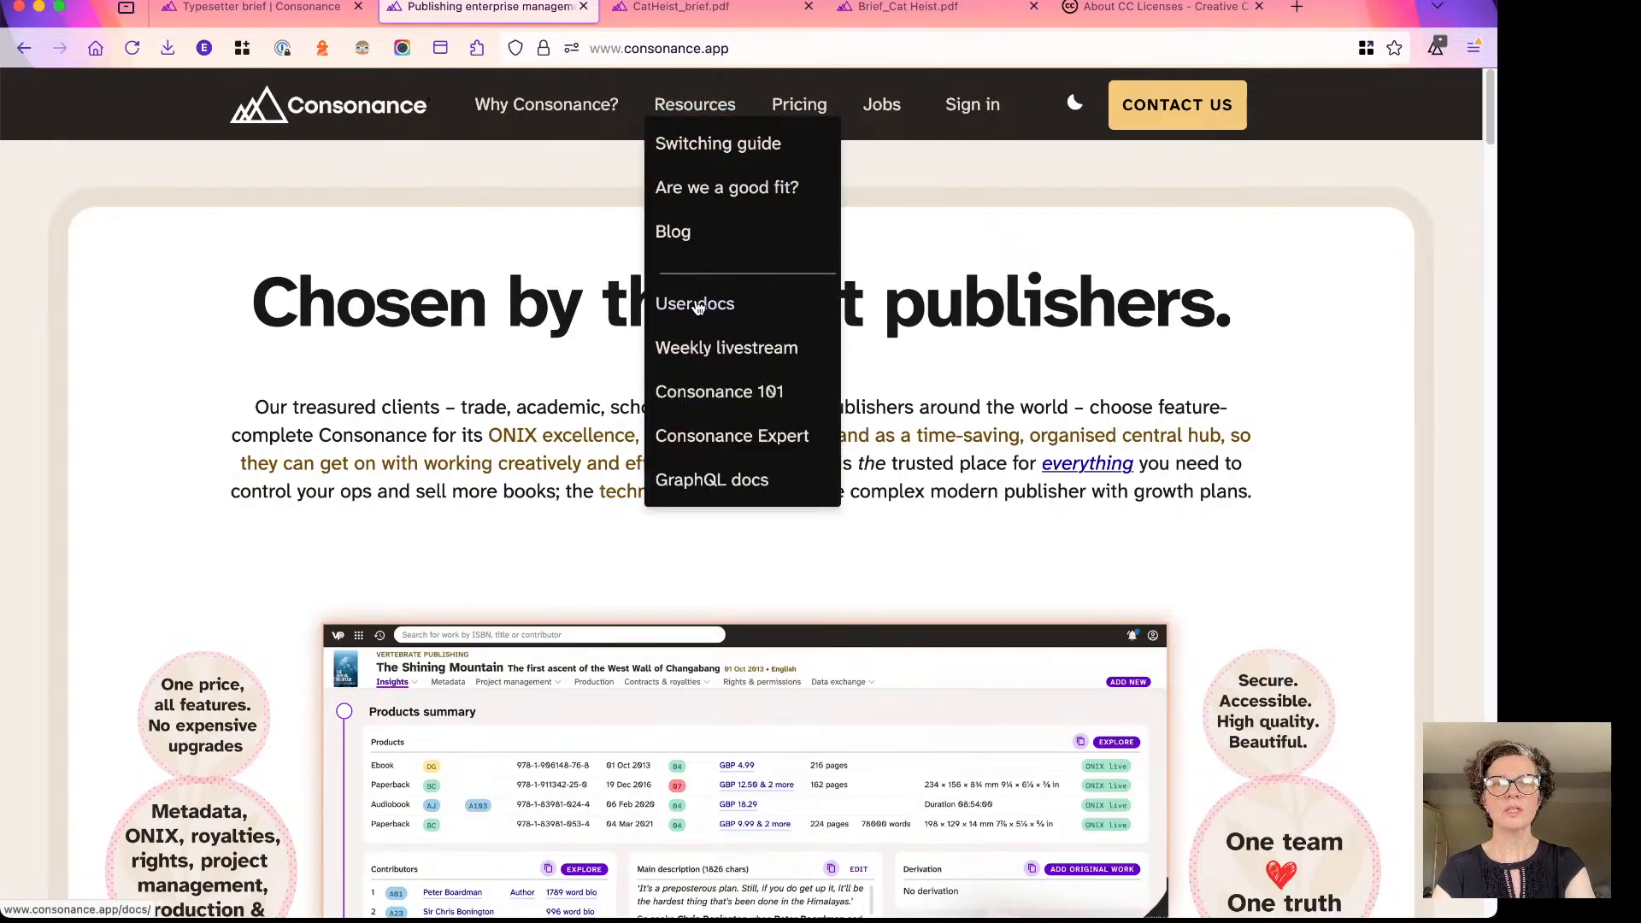
left_click(698, 308)
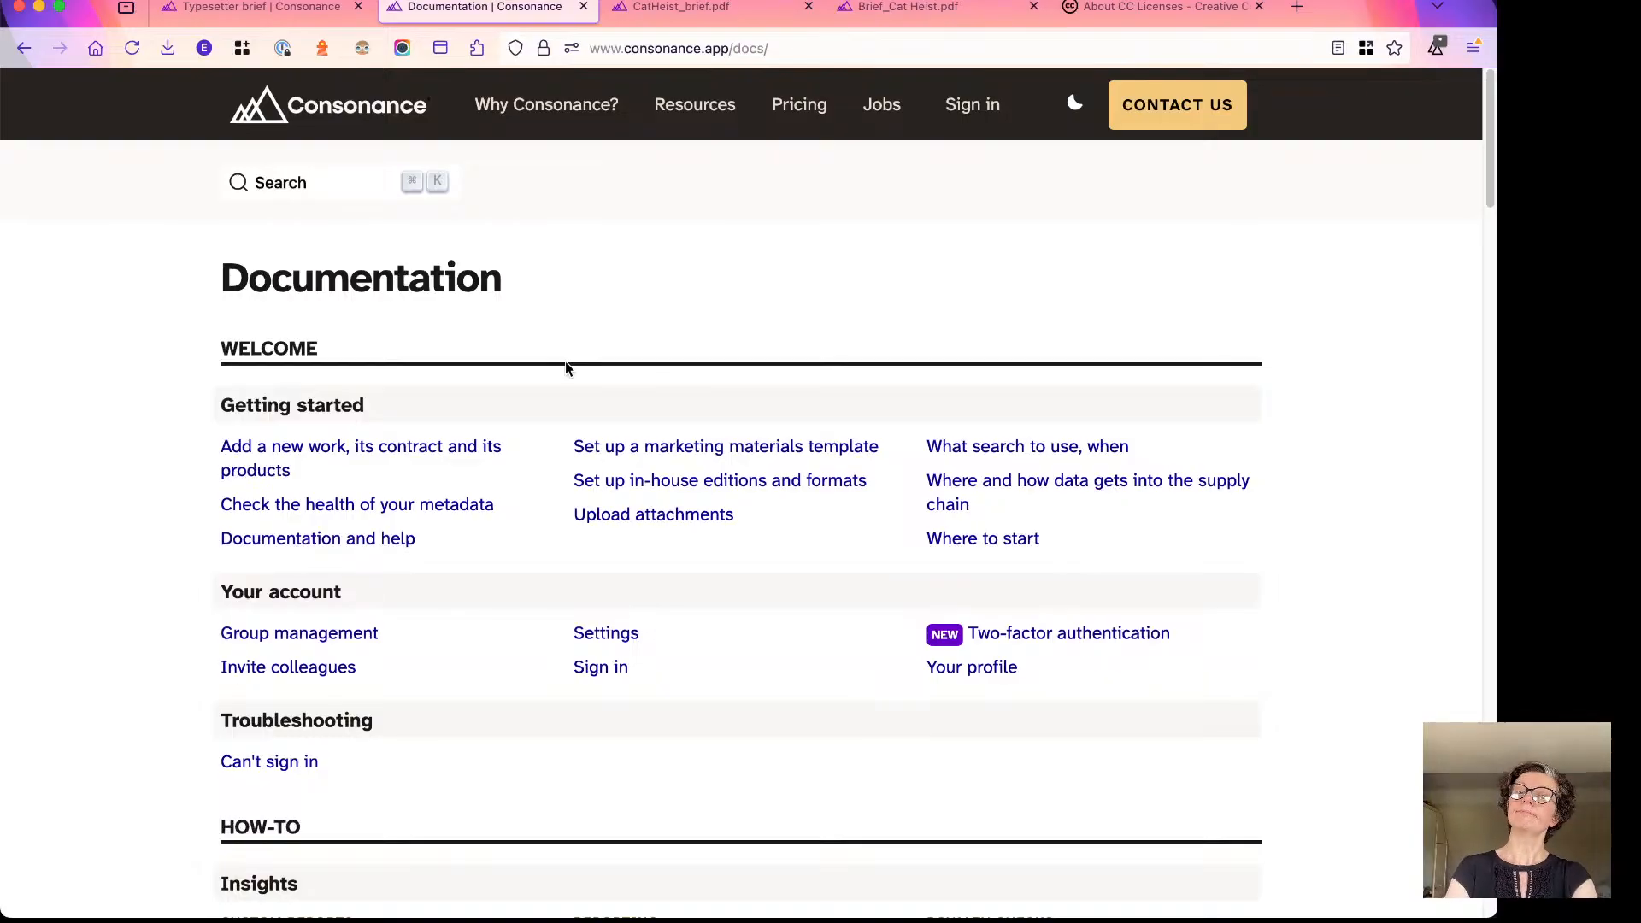
Look through the public documentation's topic sections from Welcome and How-to to the In-depth articles, and return to its start.
left_click(389, 893)
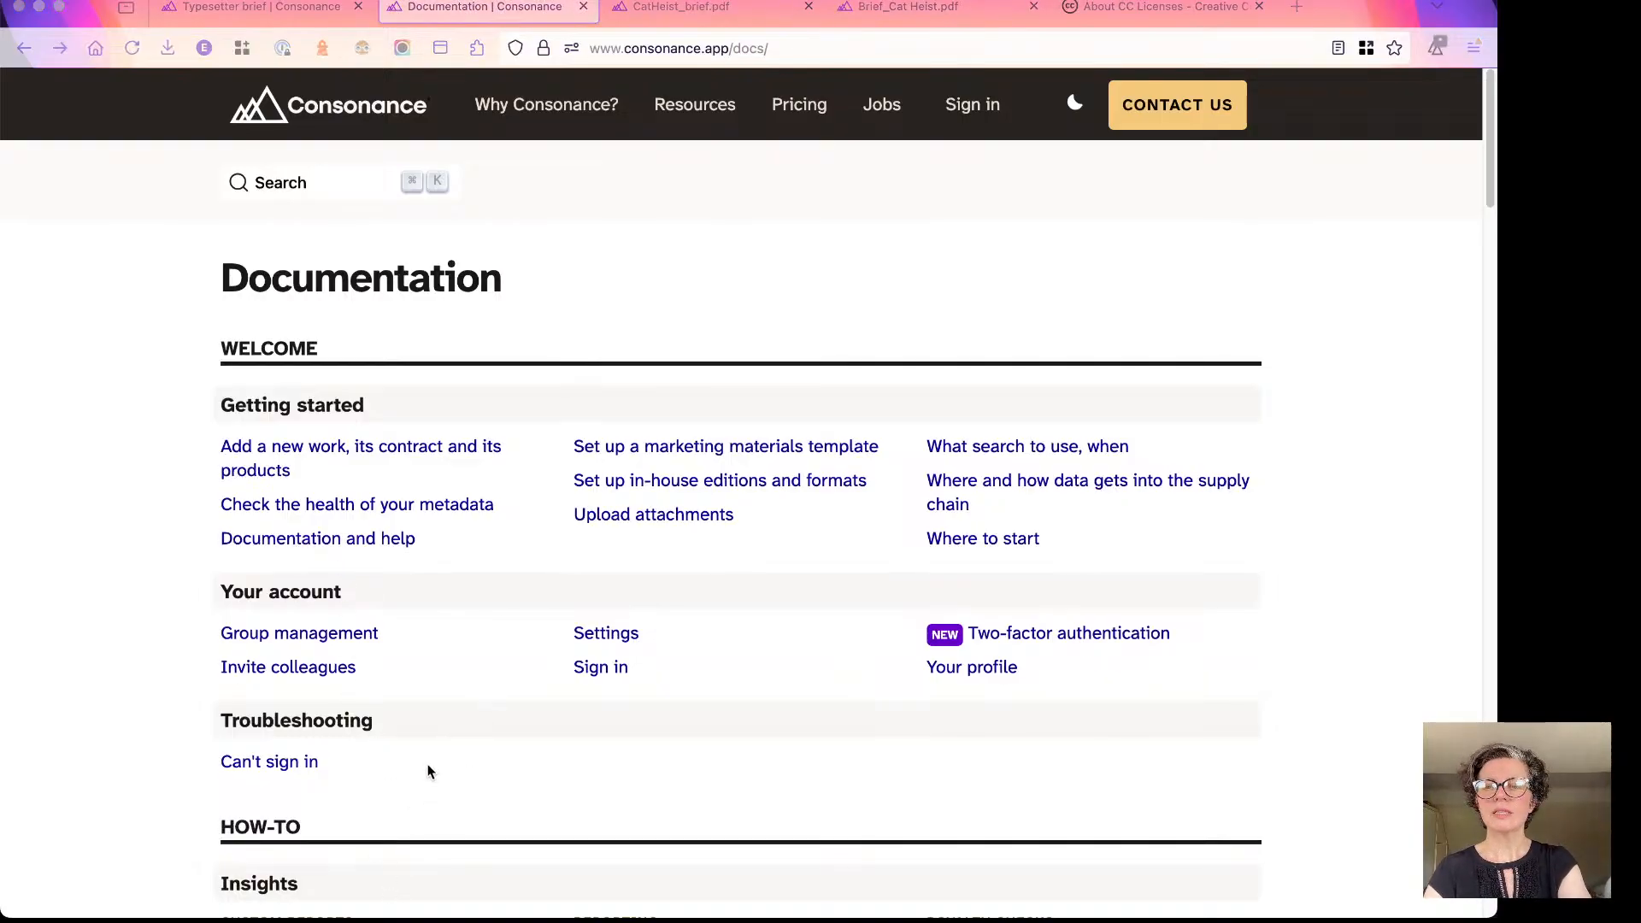
scroll(468, 462, "down", 5)
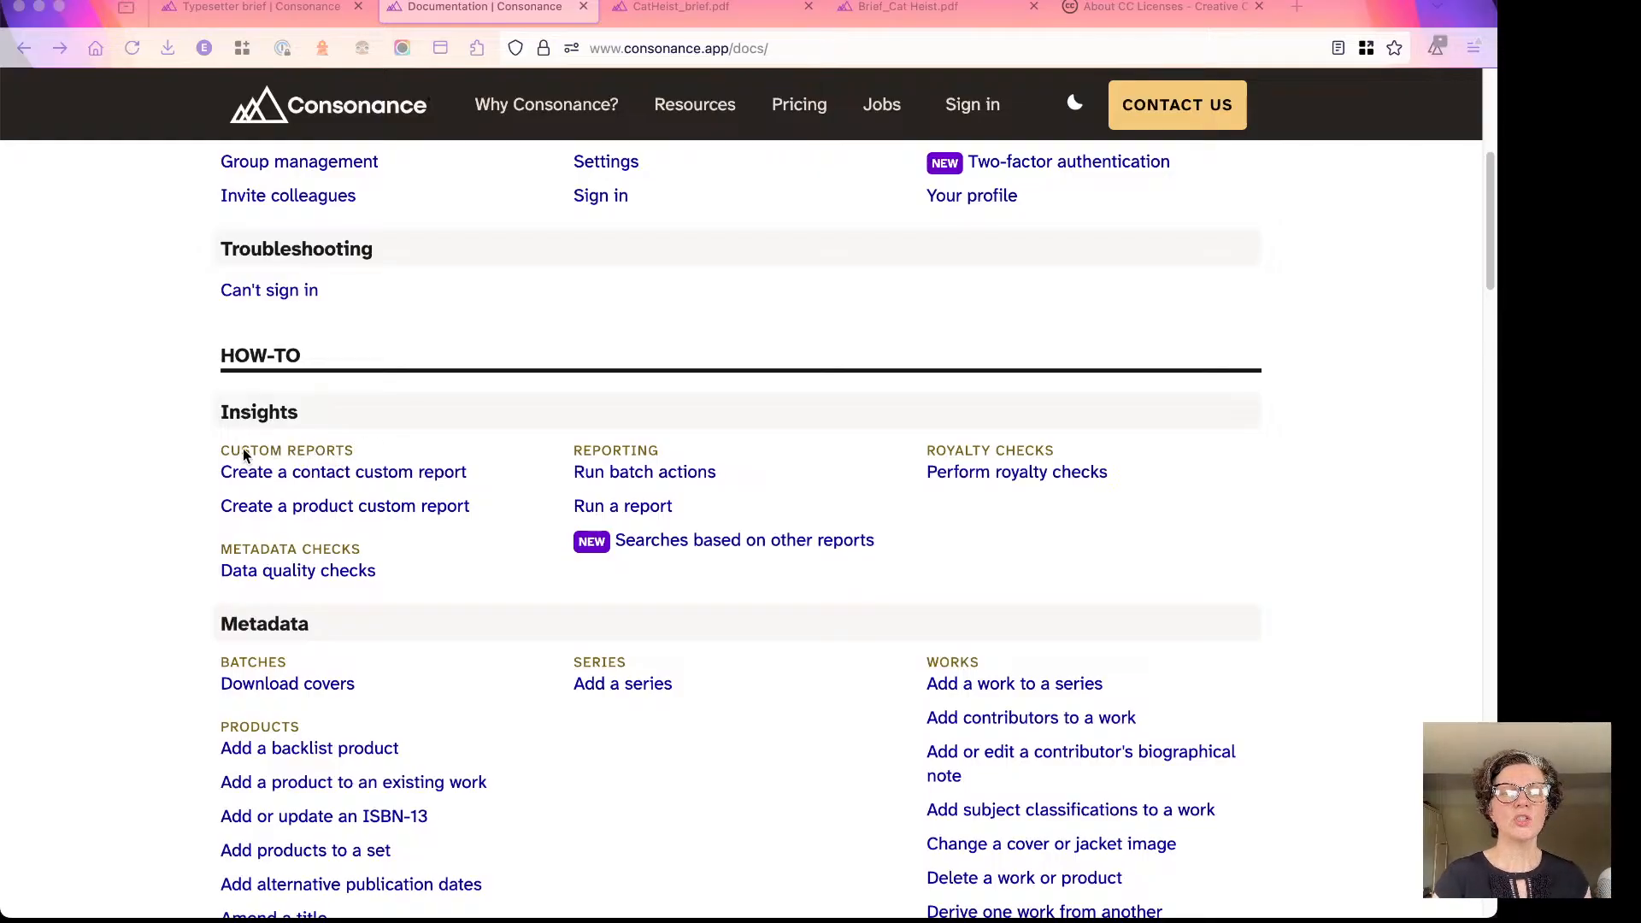
scroll(544, 449, "down", 2)
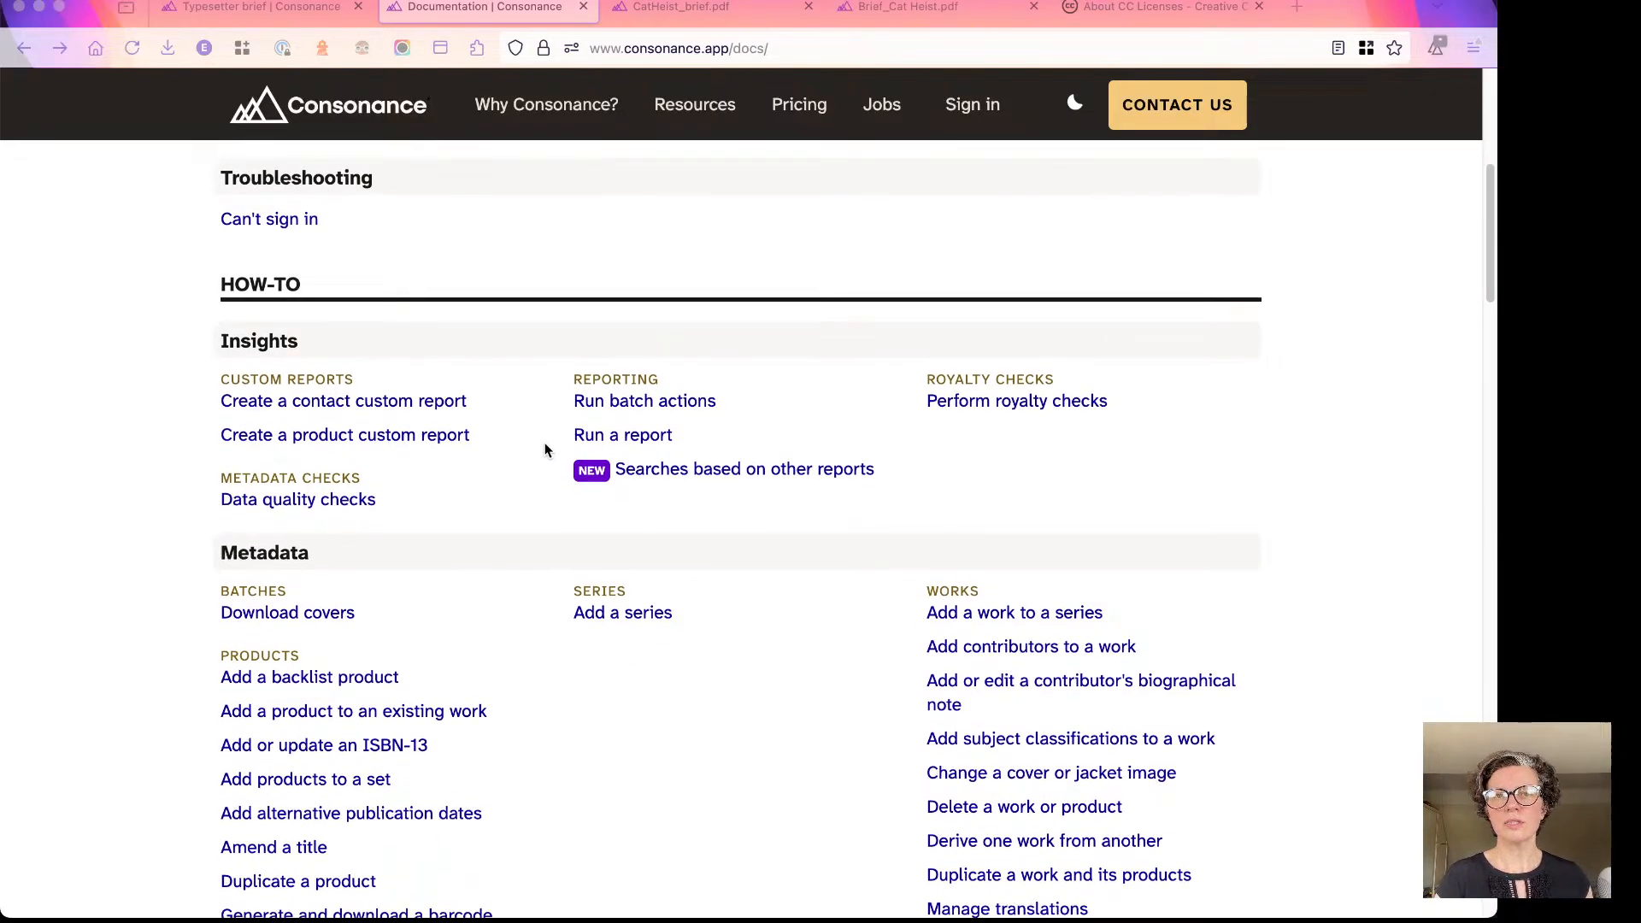
scroll(545, 449, "down", 2)
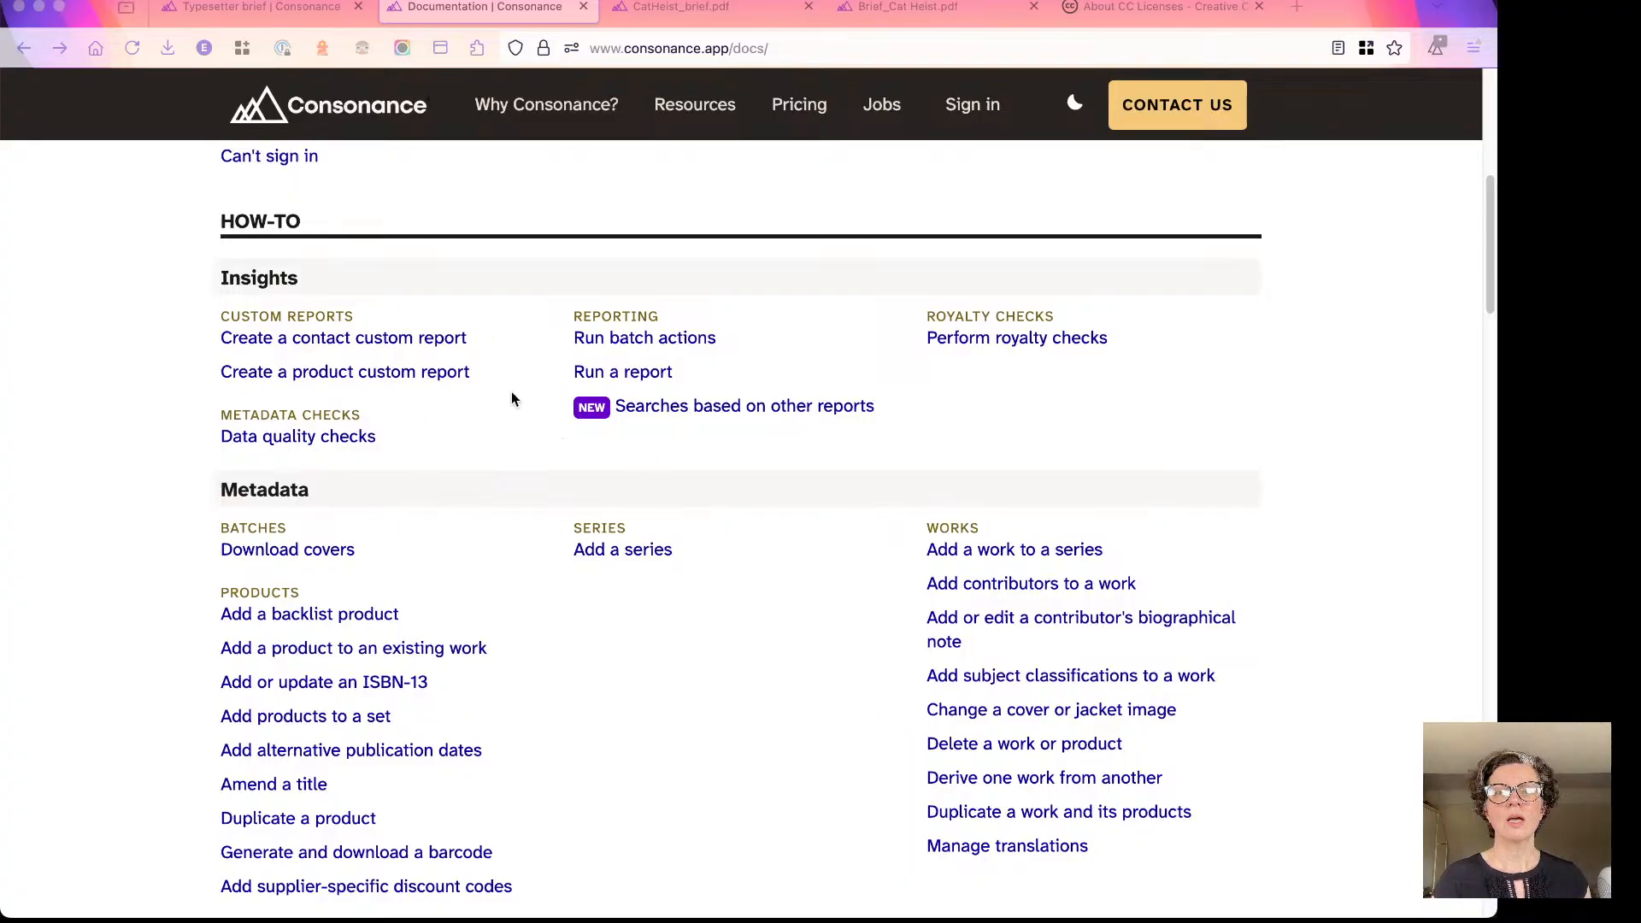
scroll(508, 355, "down", 2)
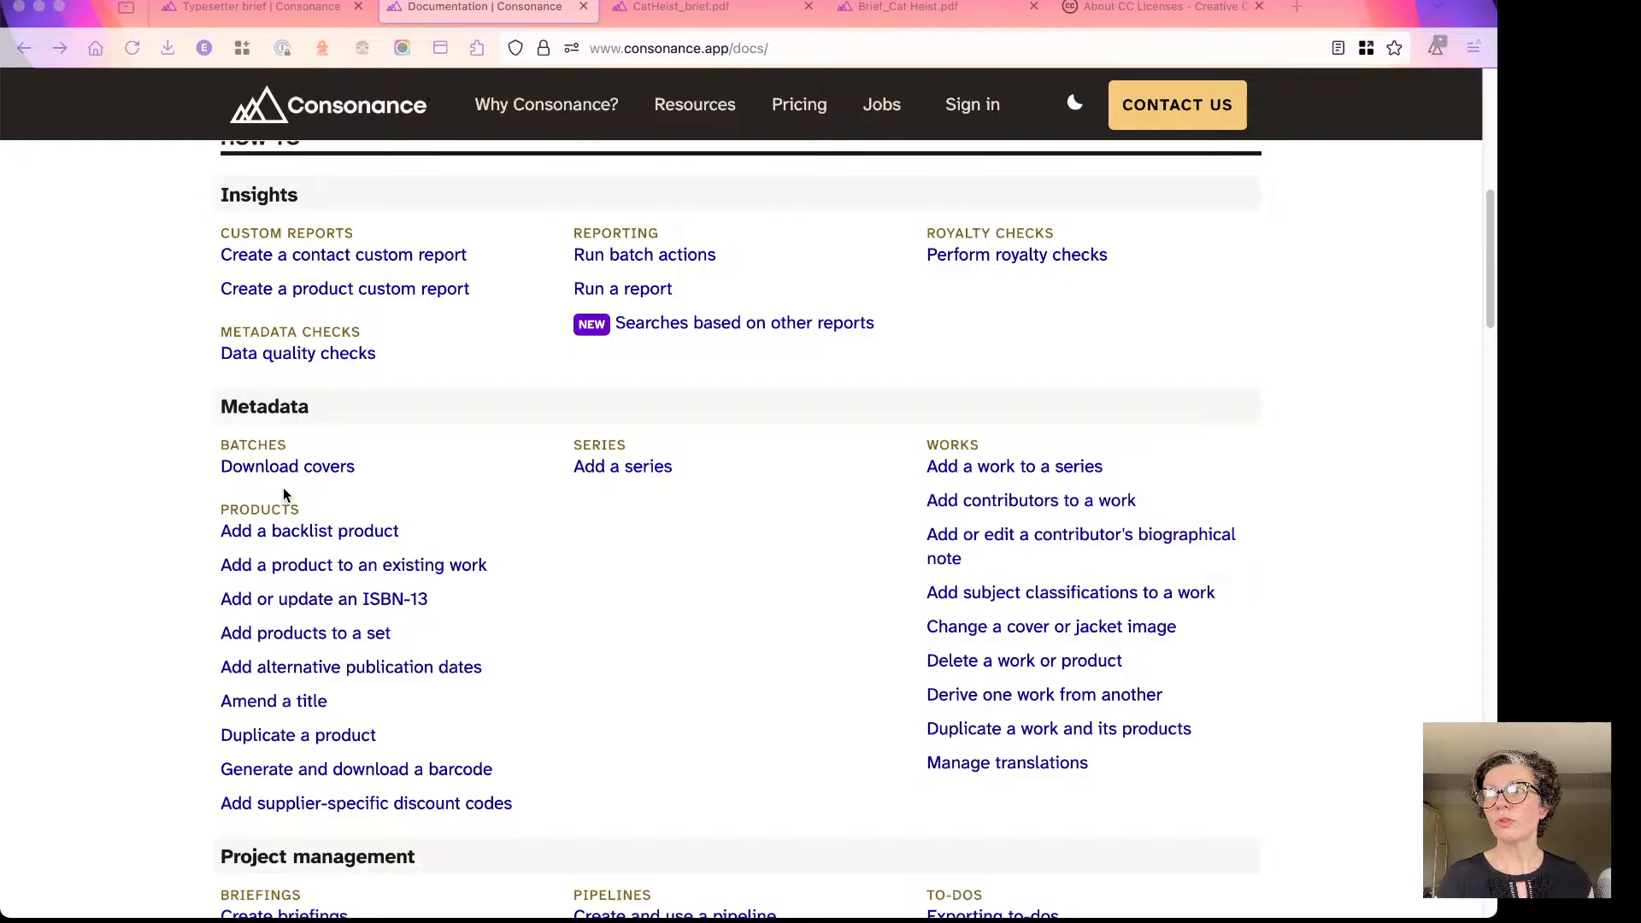
scroll(285, 494, "down", 5)
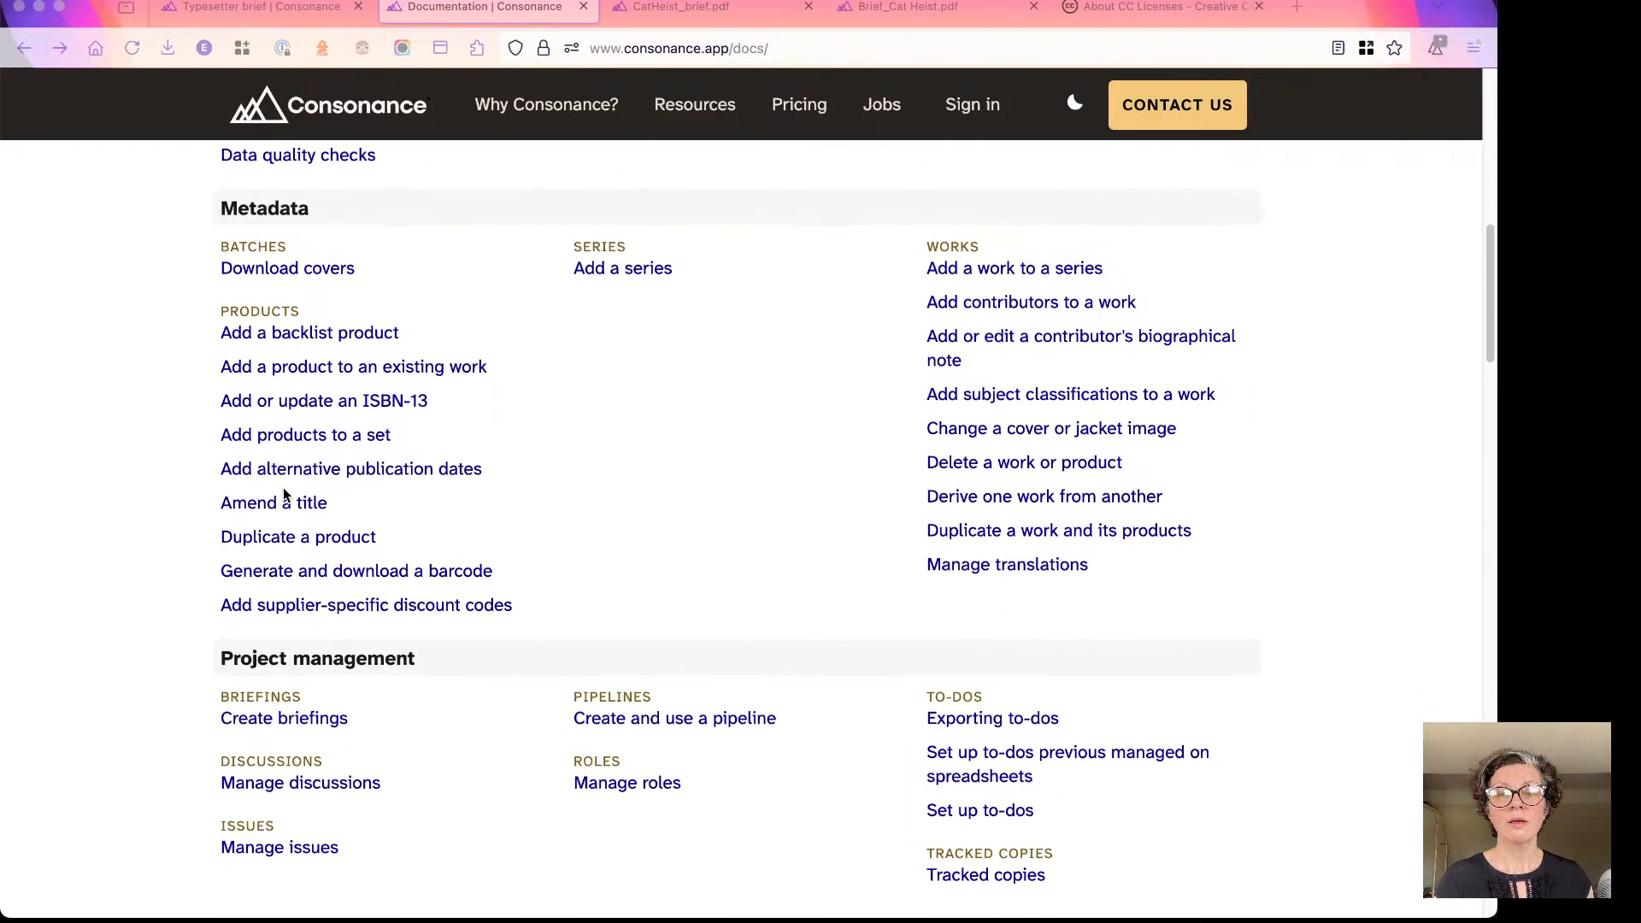
scroll(285, 494, "down", 2)
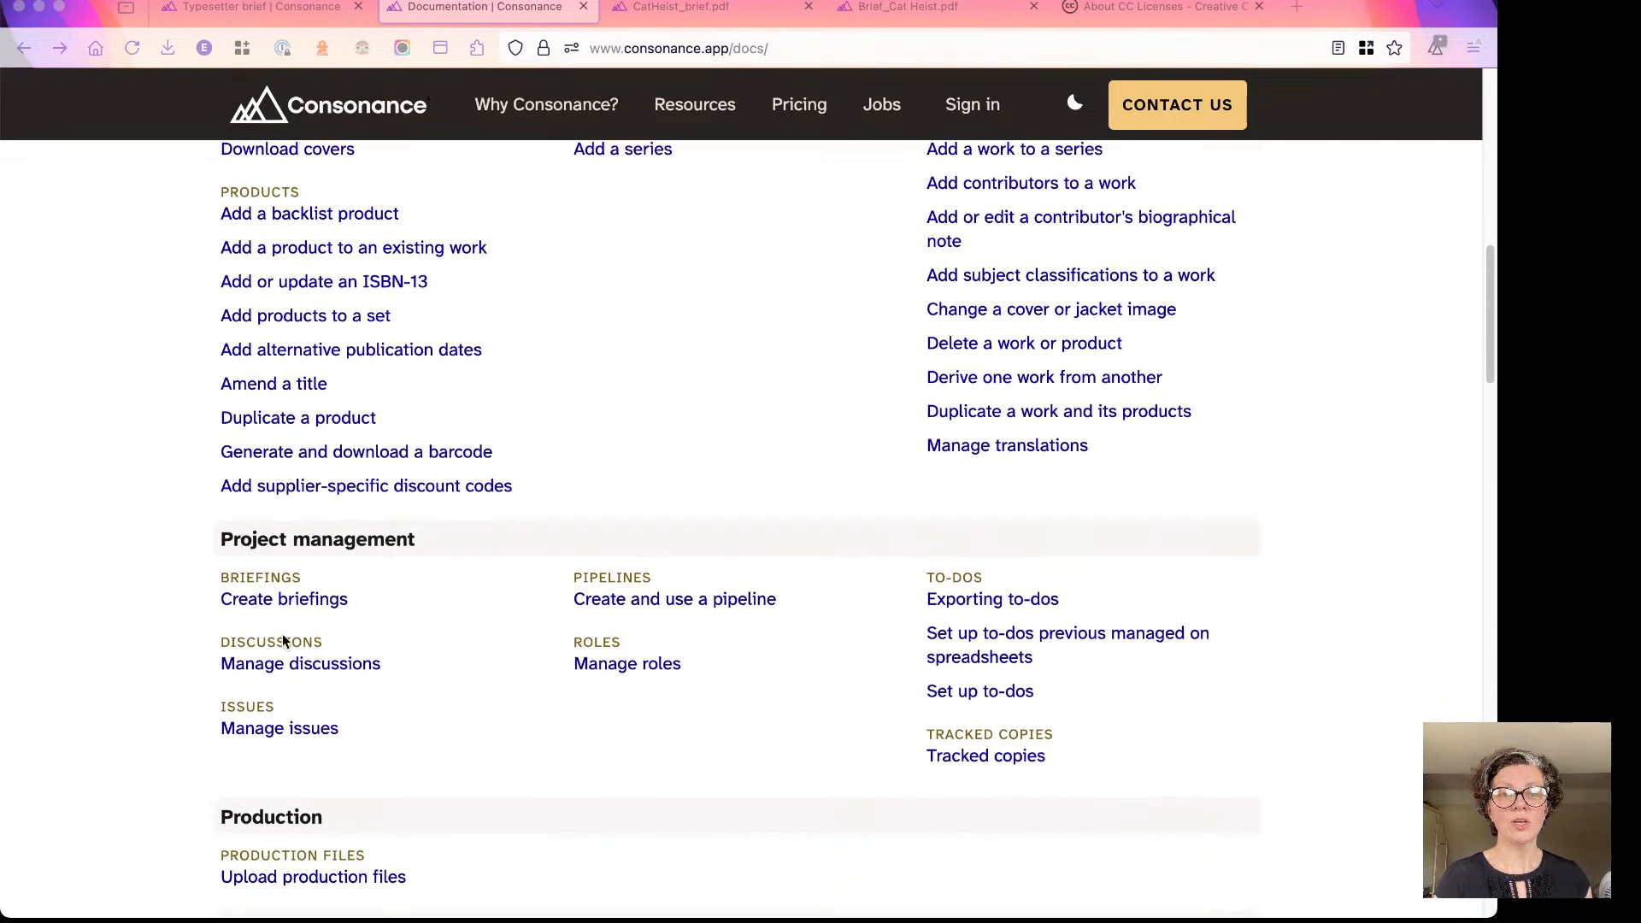
scroll(385, 532, "down", 15)
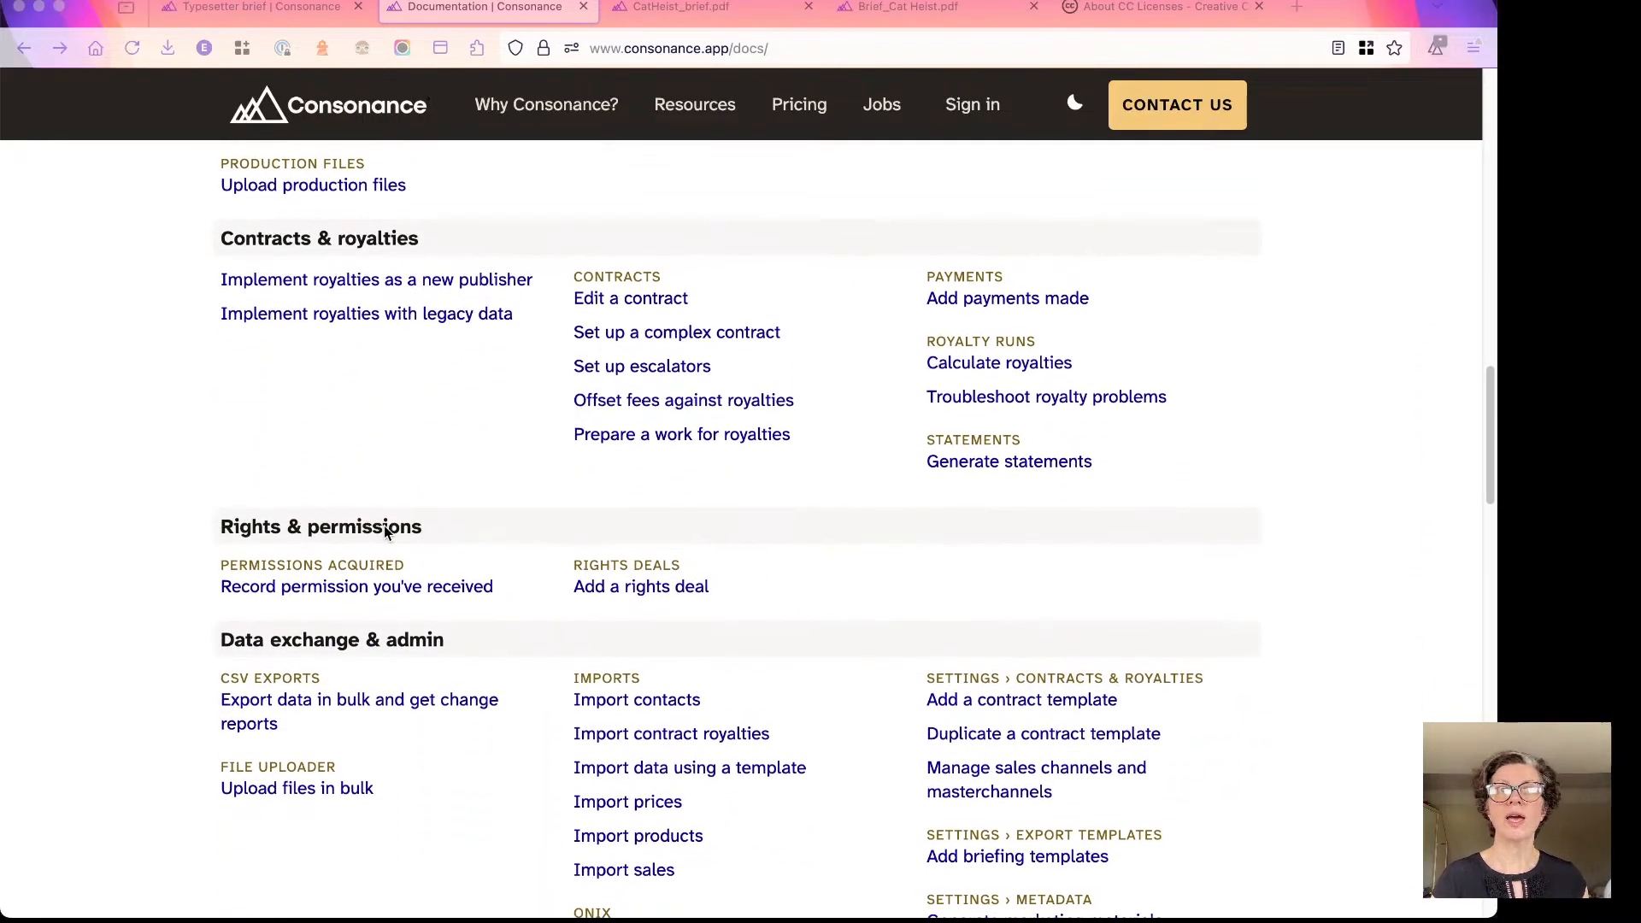
scroll(385, 532, "down", 6)
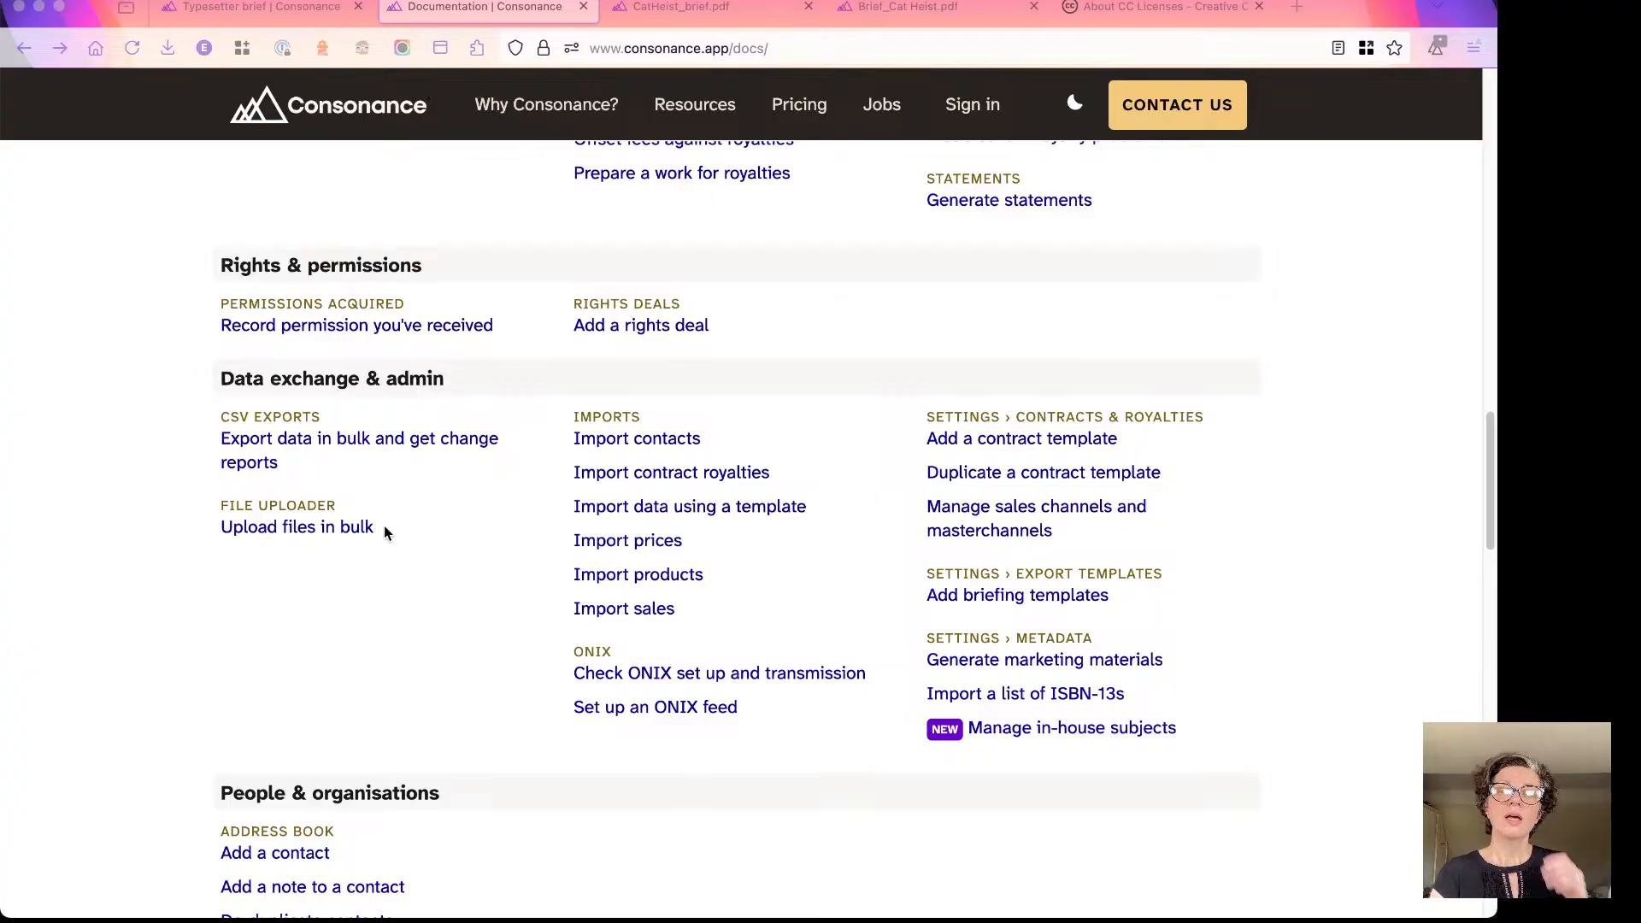
scroll(383, 531, "down", 9)
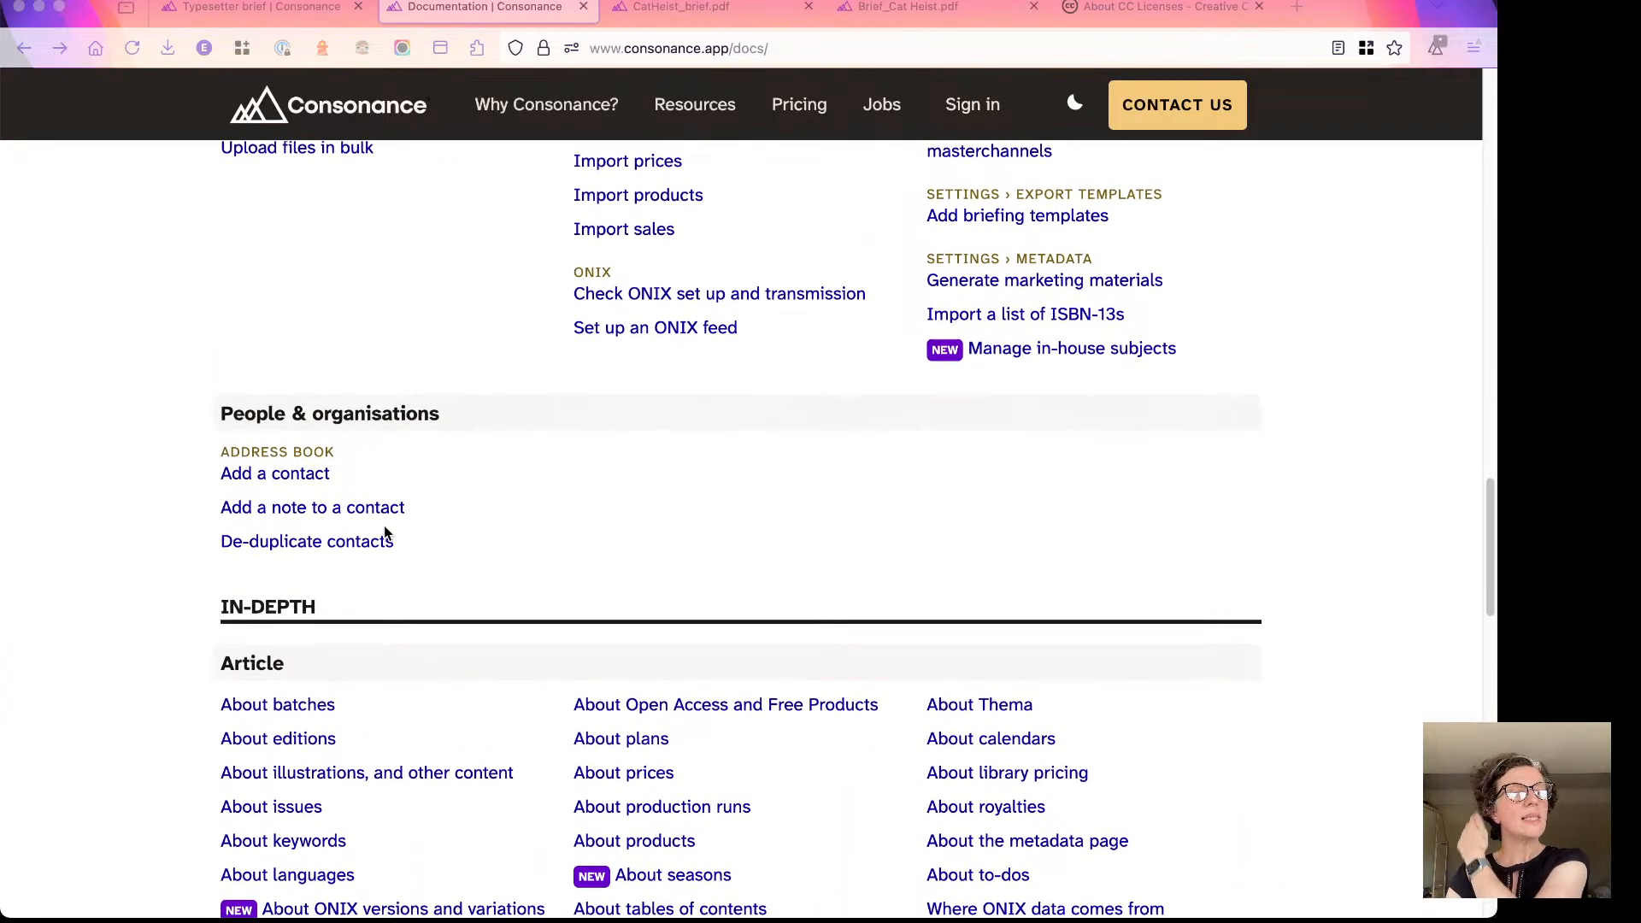
scroll(386, 532, "up", 3)
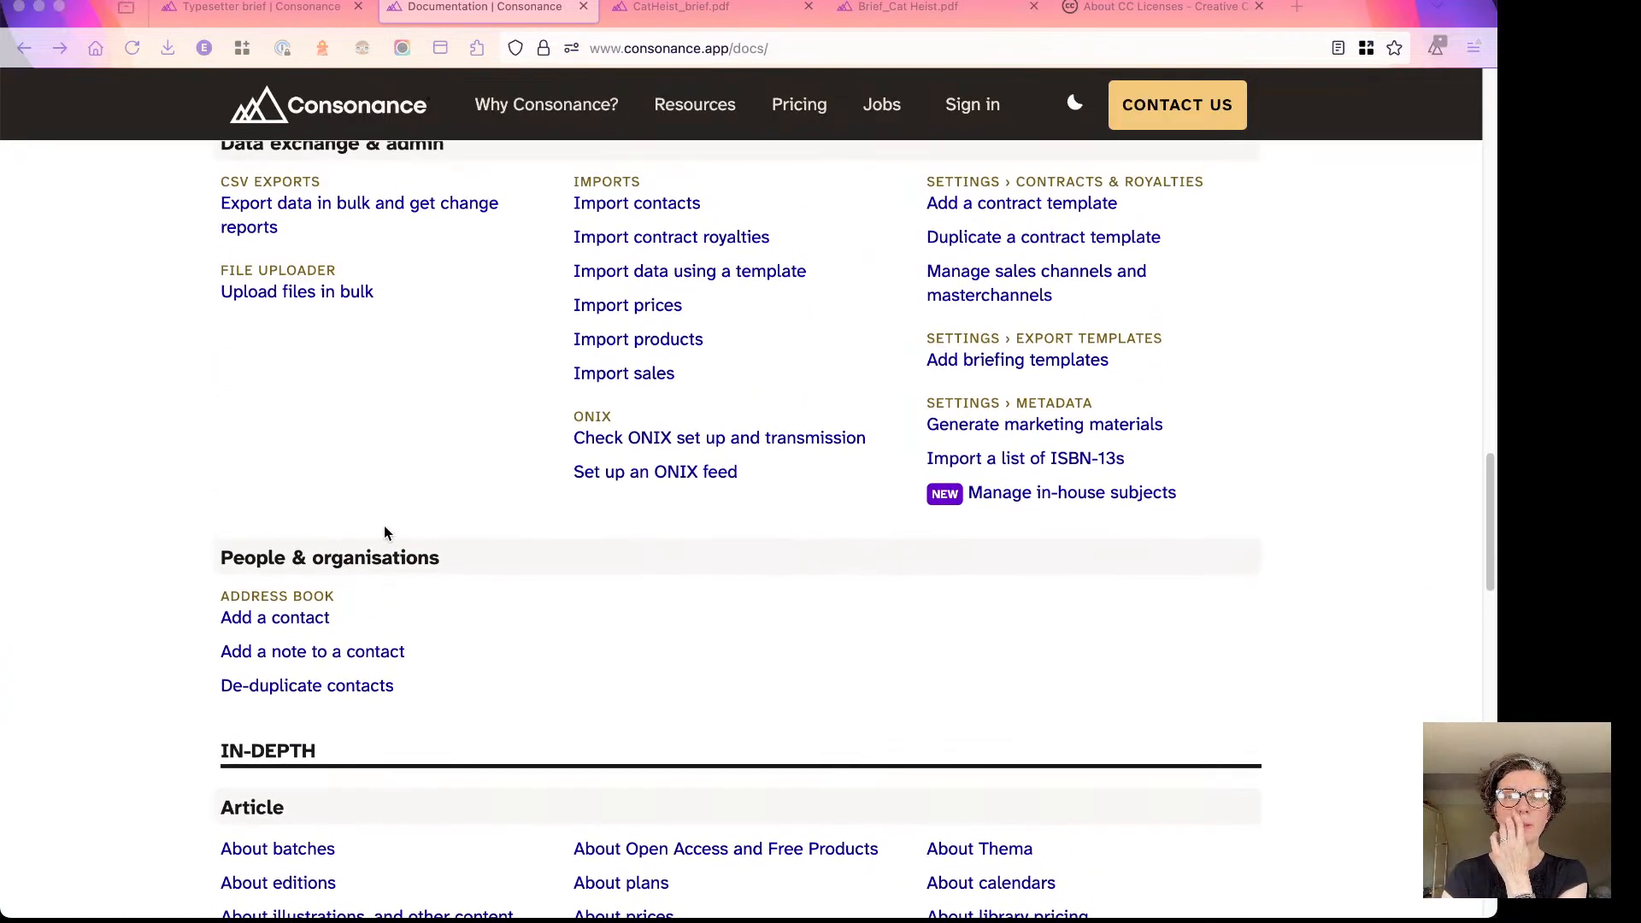
scroll(386, 532, "up", 20)
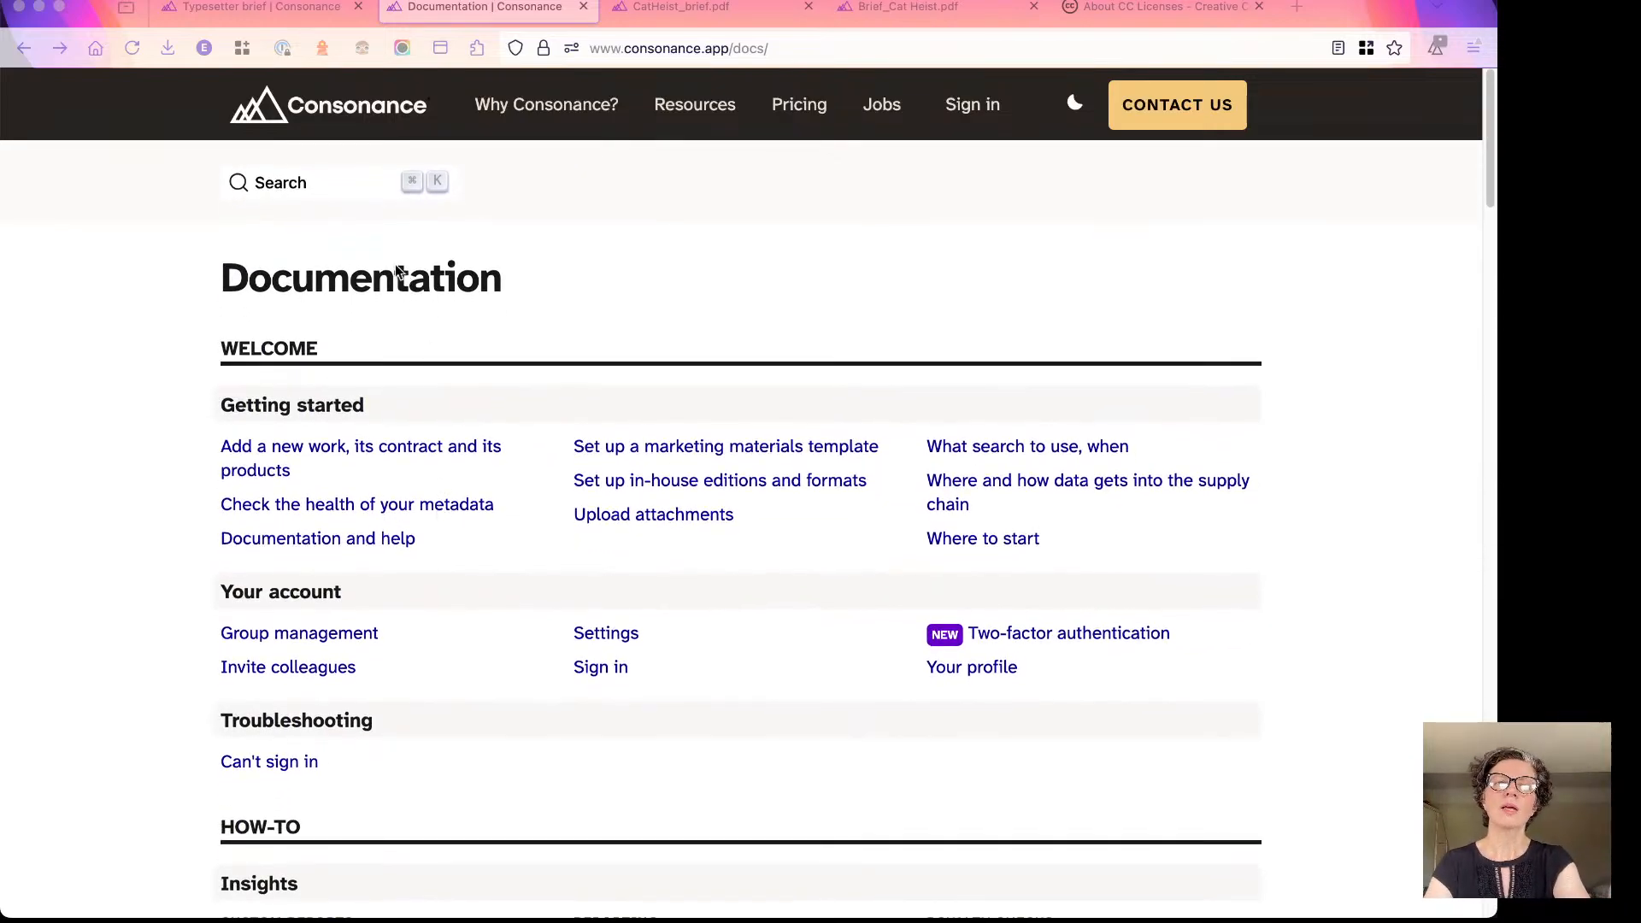
Bring up the public documentation's search and dismiss it without searching.
left_click(292, 186)
left_click(291, 185)
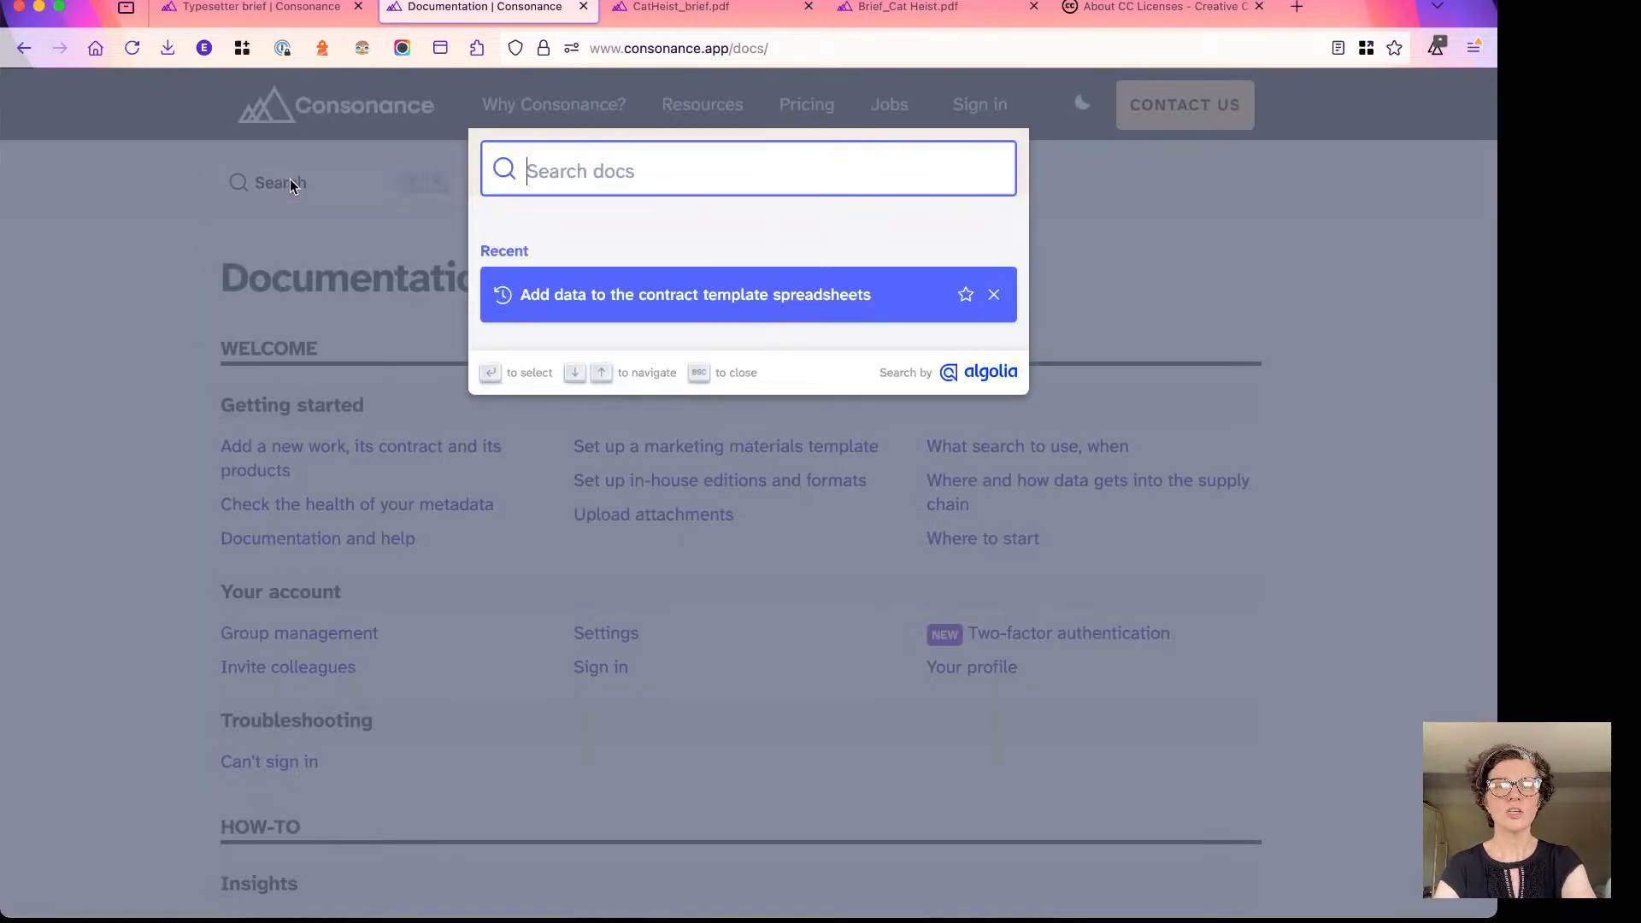
left_click(462, 337)
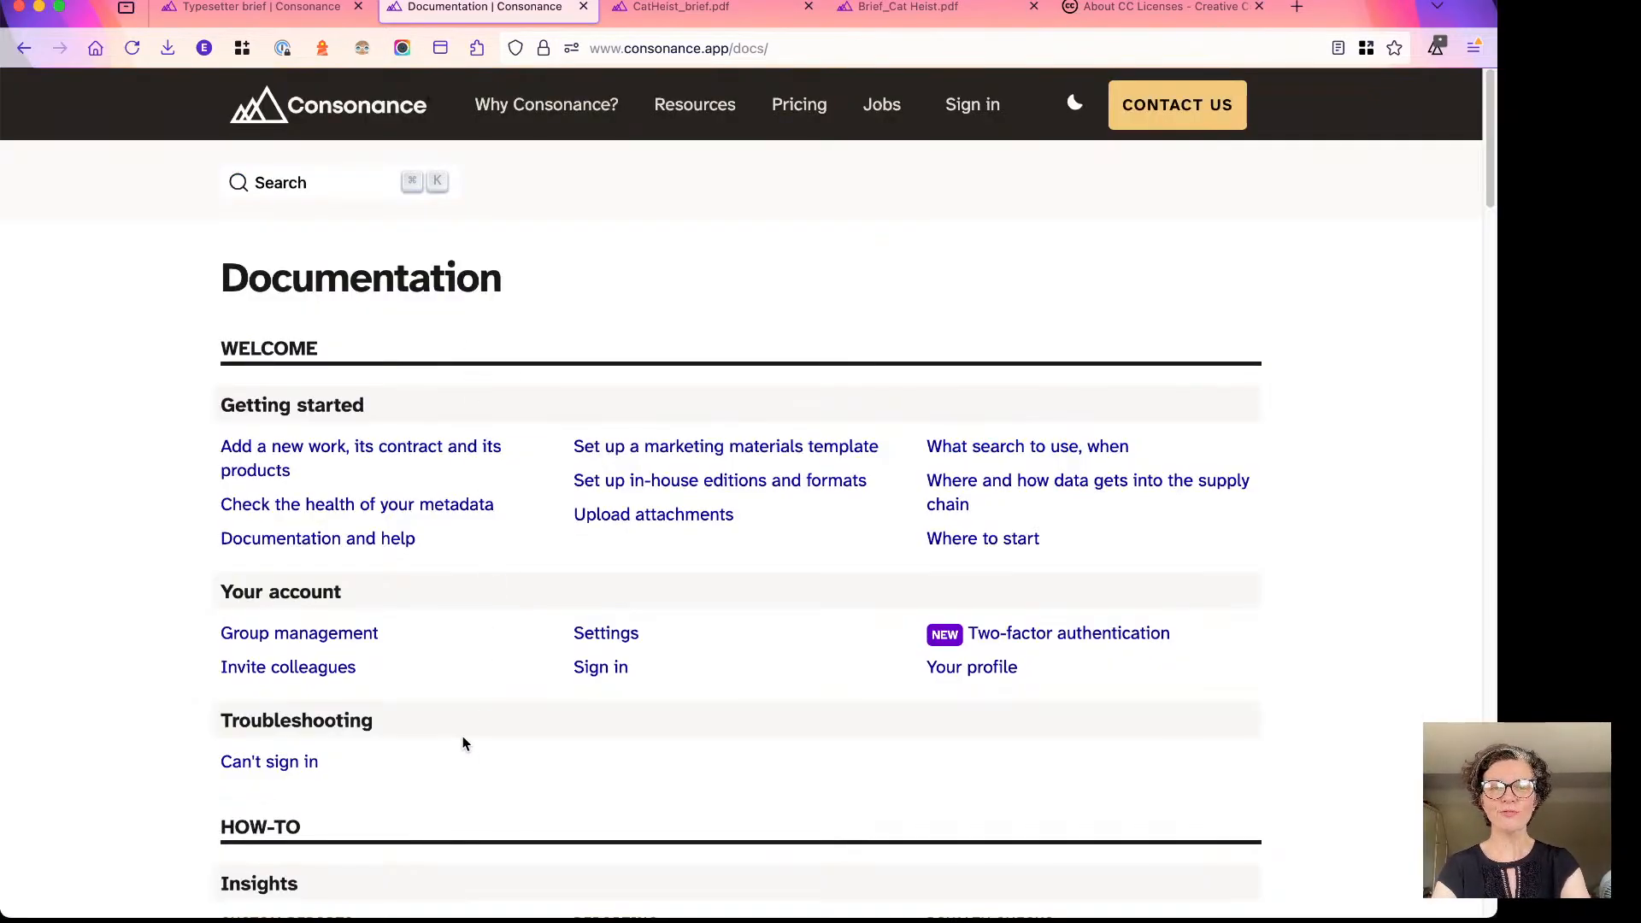
key("super+Tab")
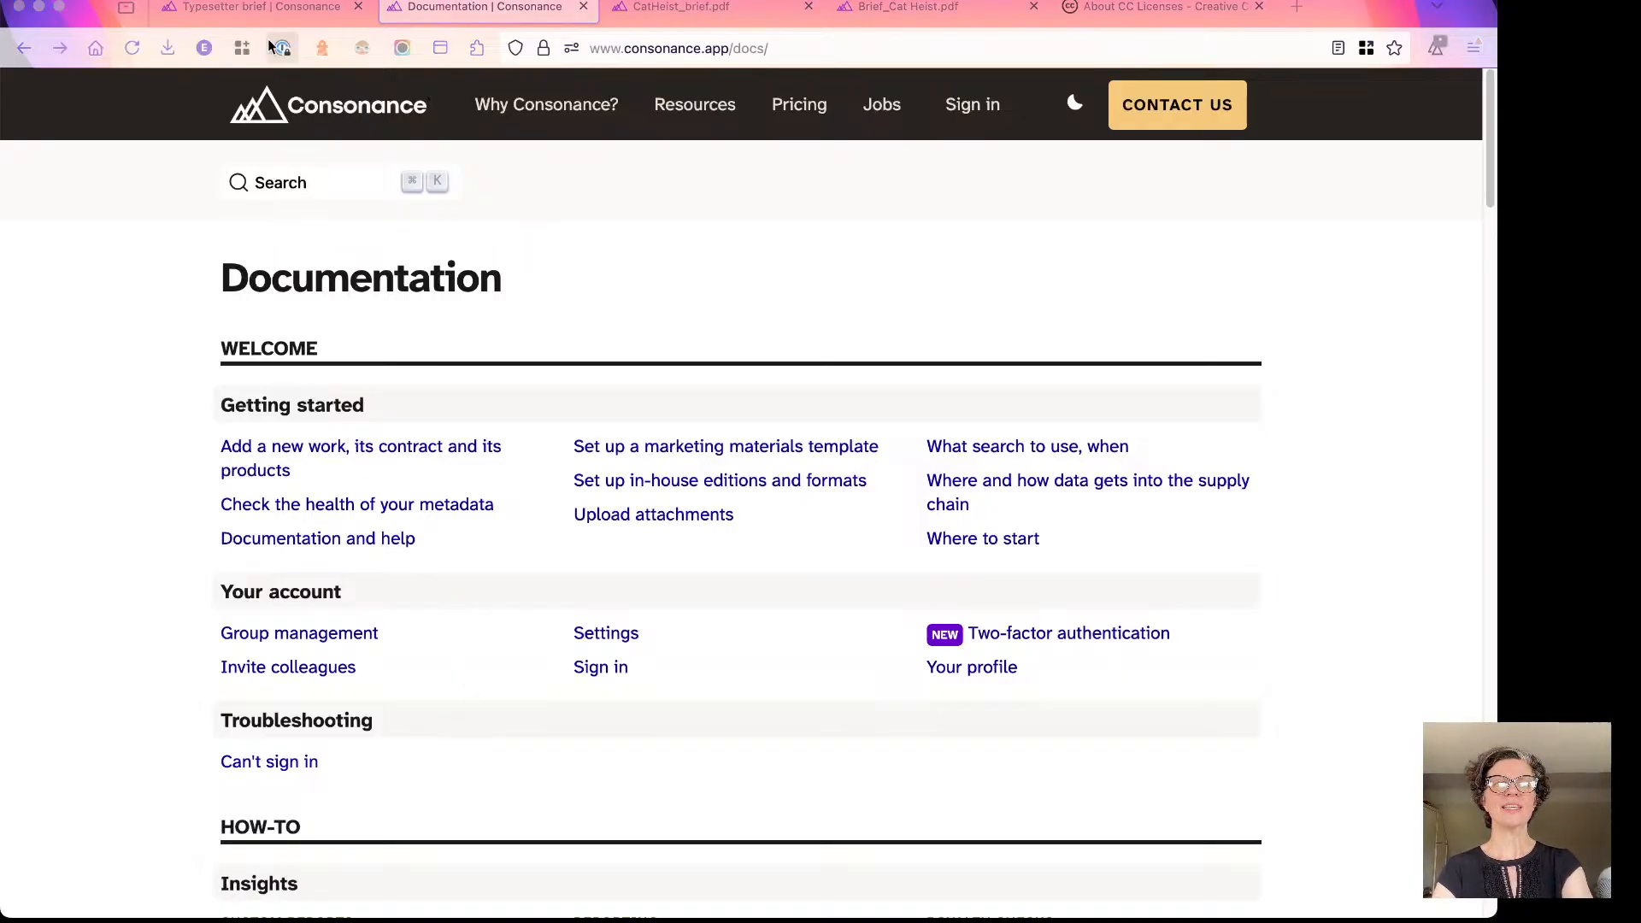
Close the documentation search alongside the Typesetter brief, and switch the public documentation site to dark mode.
left_click(257, 7)
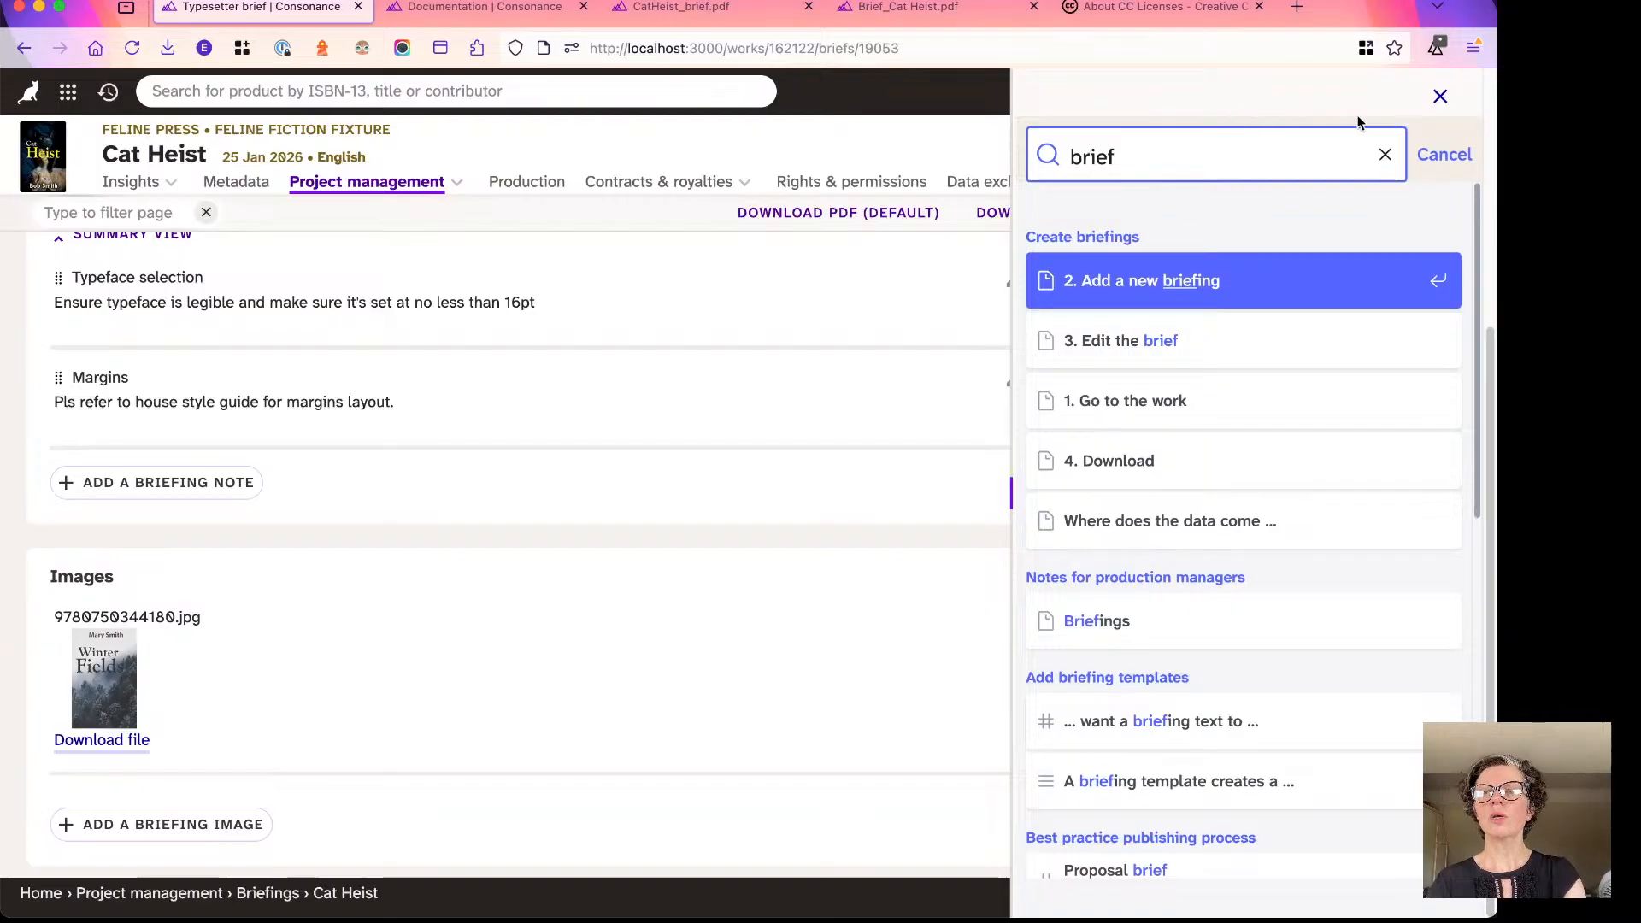
left_click(1443, 96)
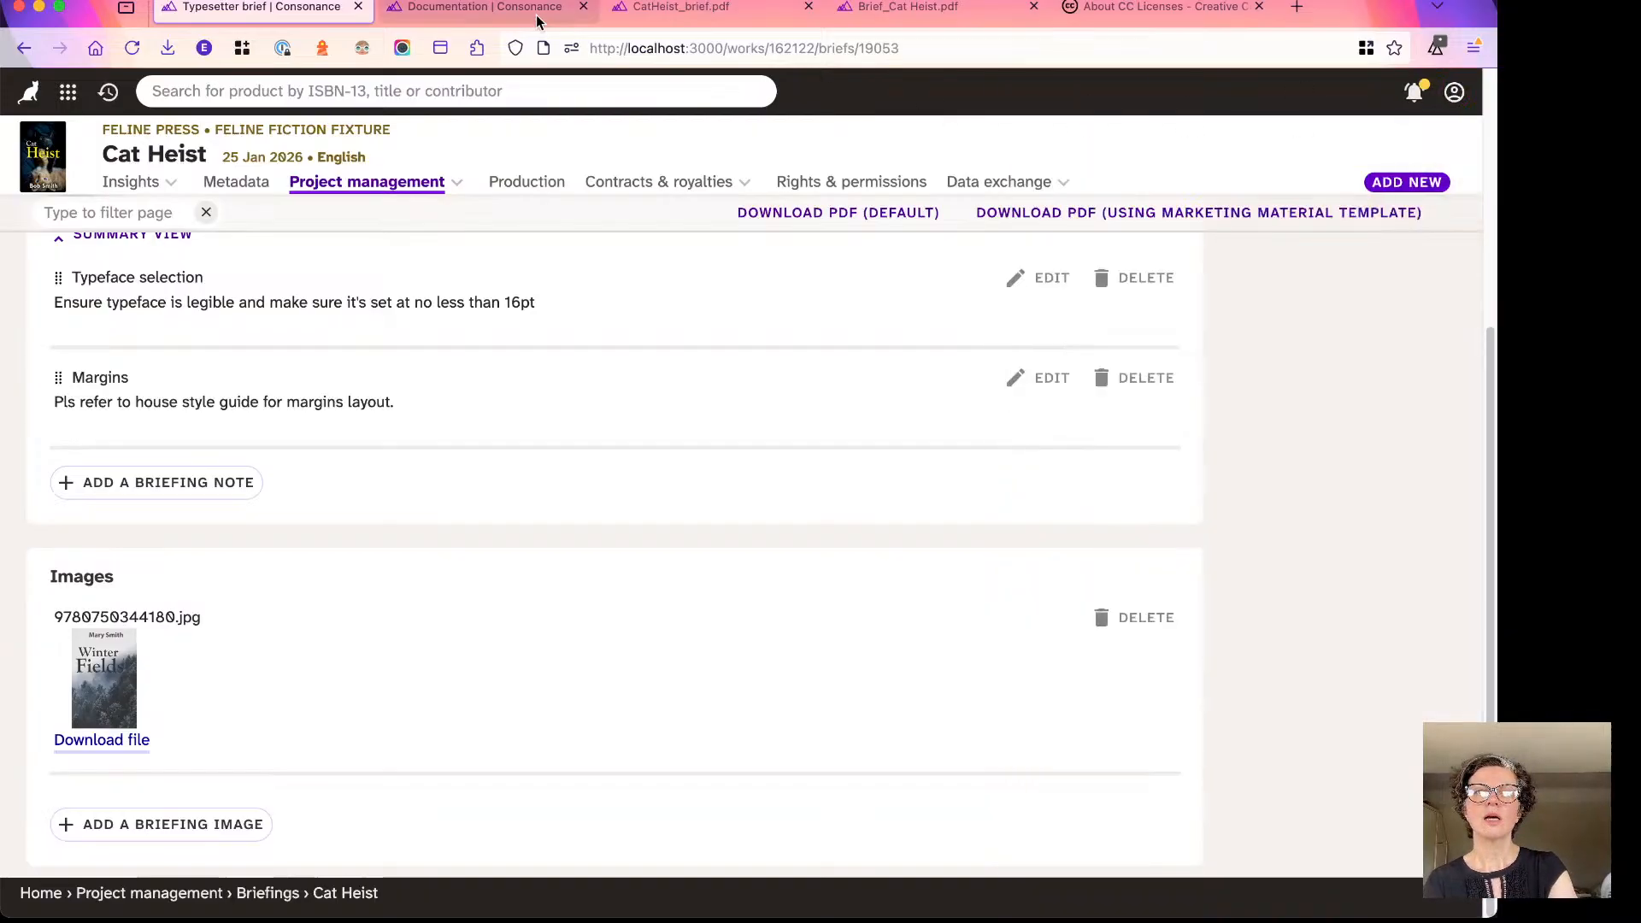
left_click(486, 10)
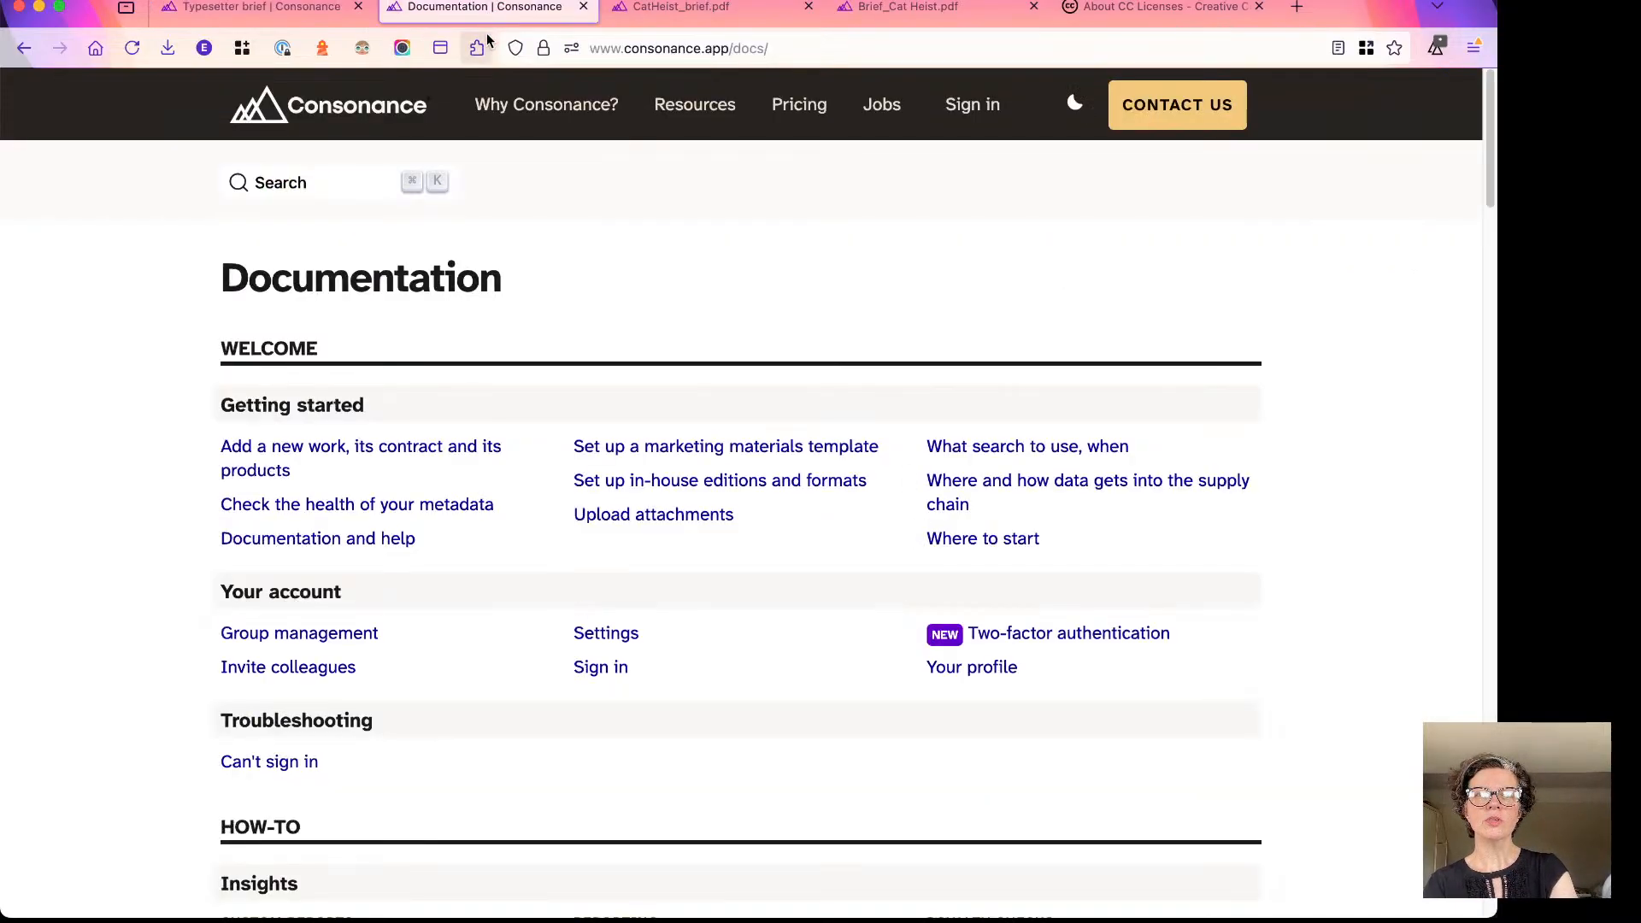
left_click(1075, 104)
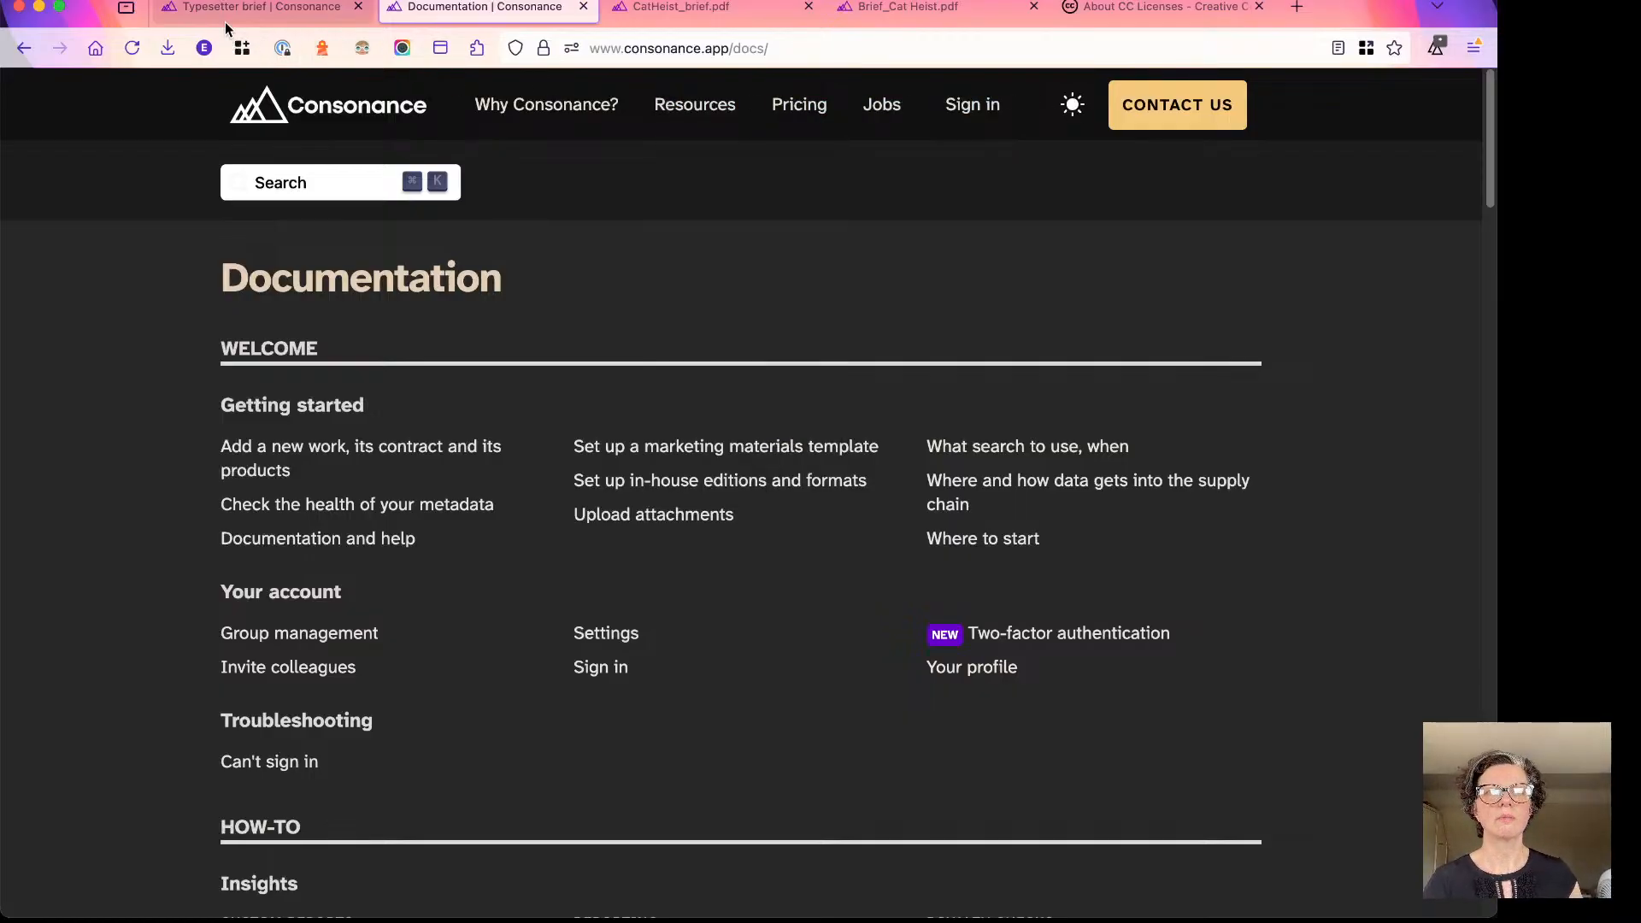
Return to the Typesetter brief and view it from its Briefing details at the start.
mouse_move(224, 22)
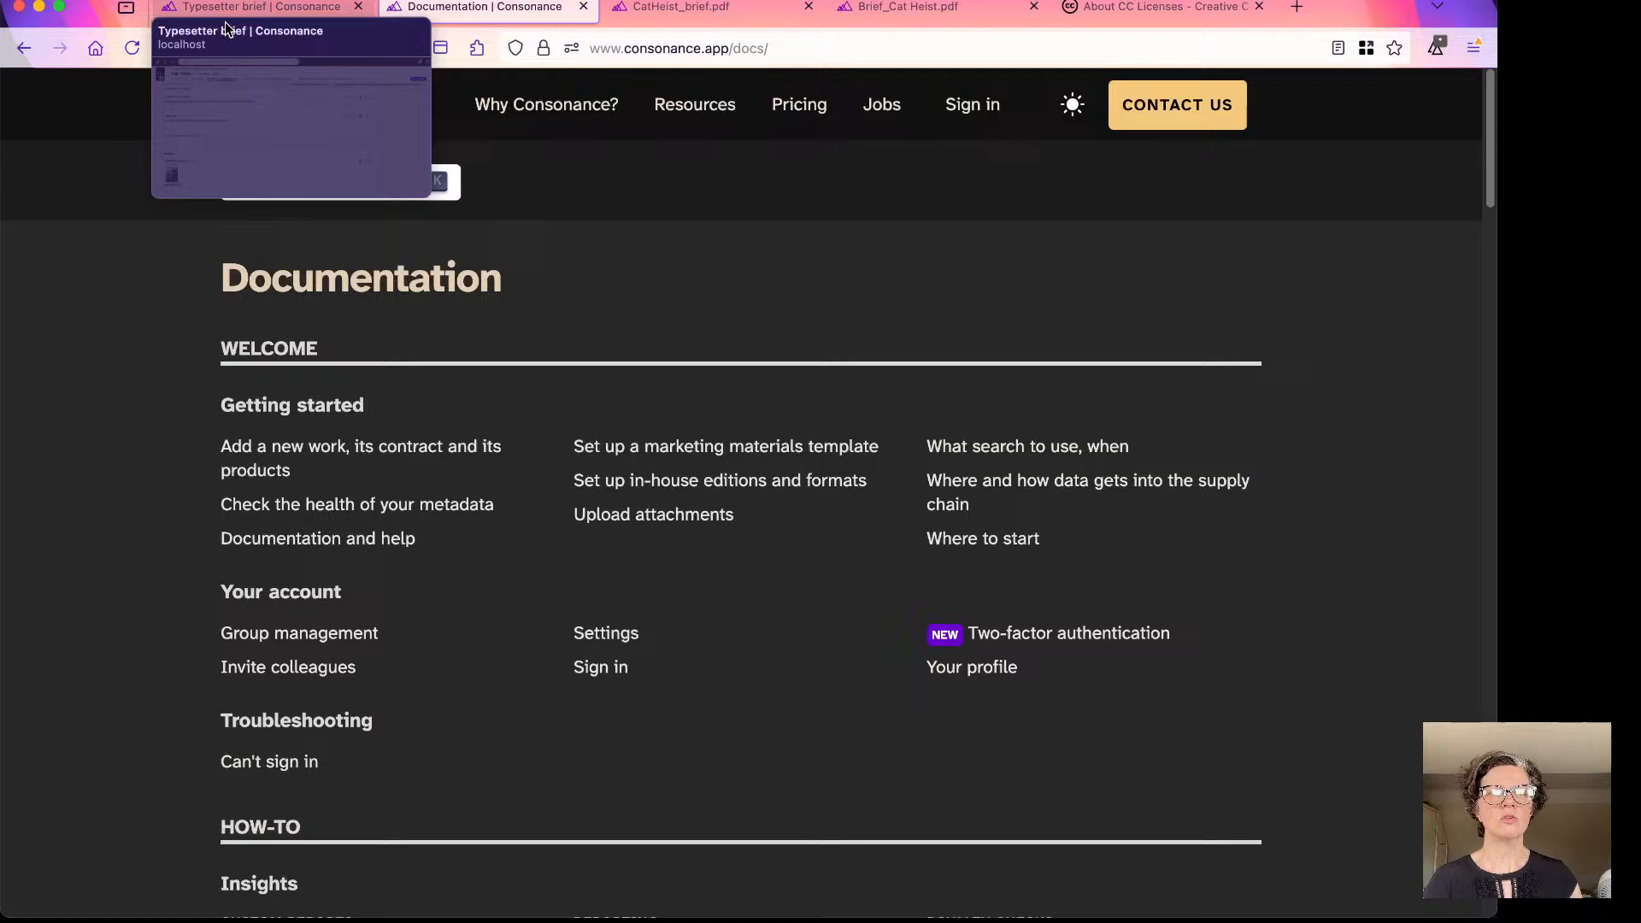
left_click(272, 19)
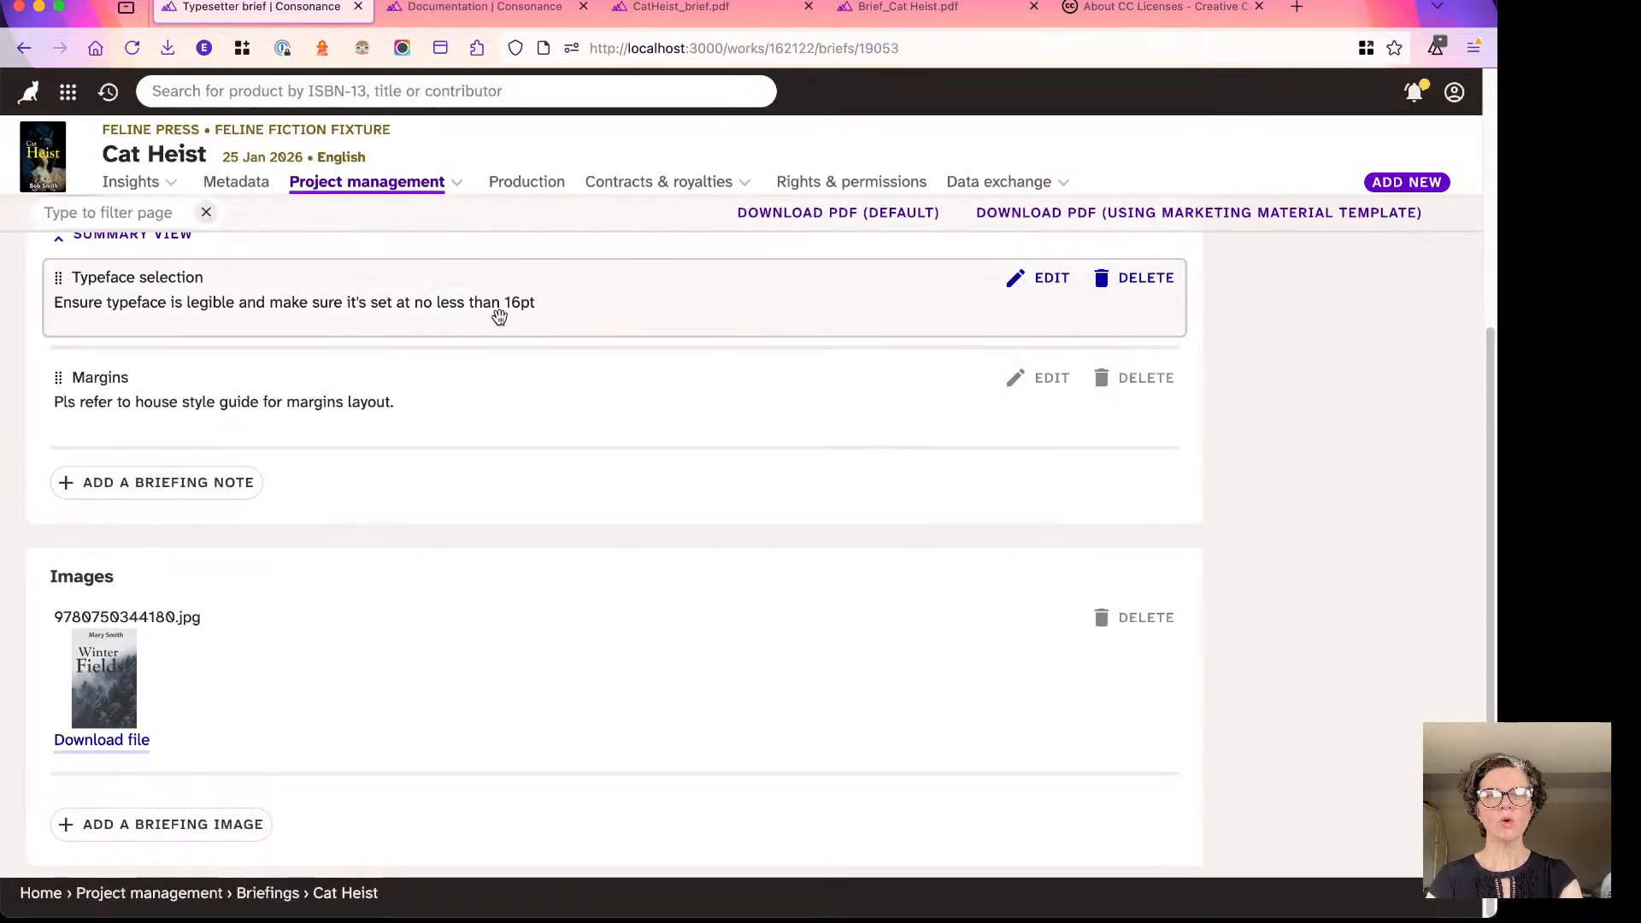
scroll(1020, 464, "up", 2)
scroll(1018, 464, "up", 3)
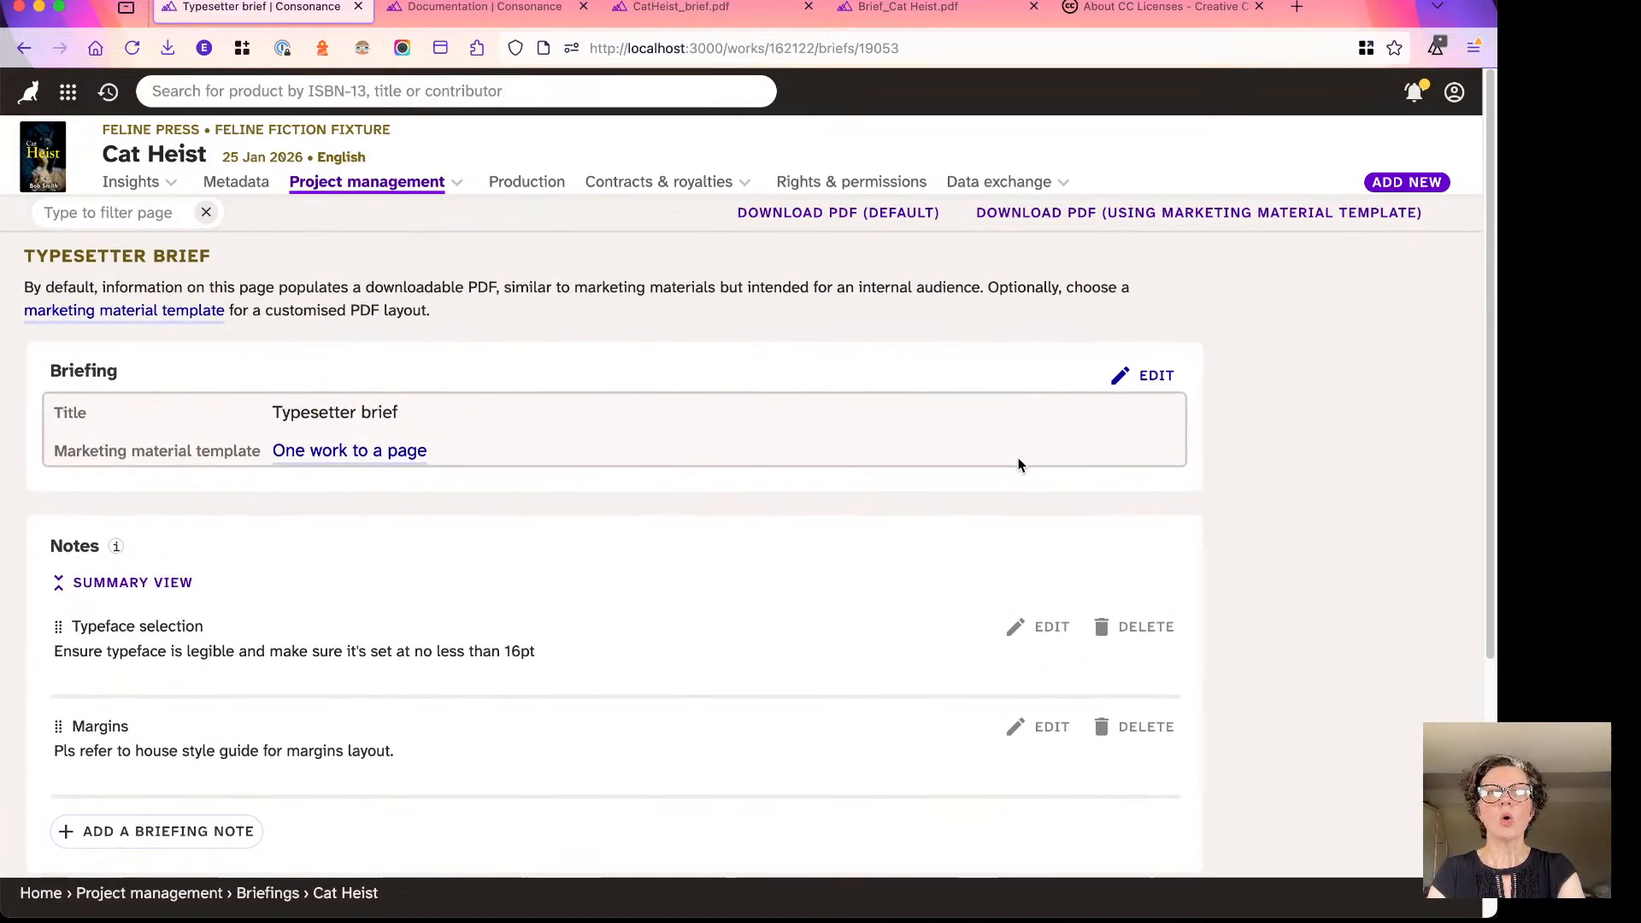
Switch to the Keynote presentation and advance it to the "Record order details" slide.
key("super+Tab")
key("super+Tab")
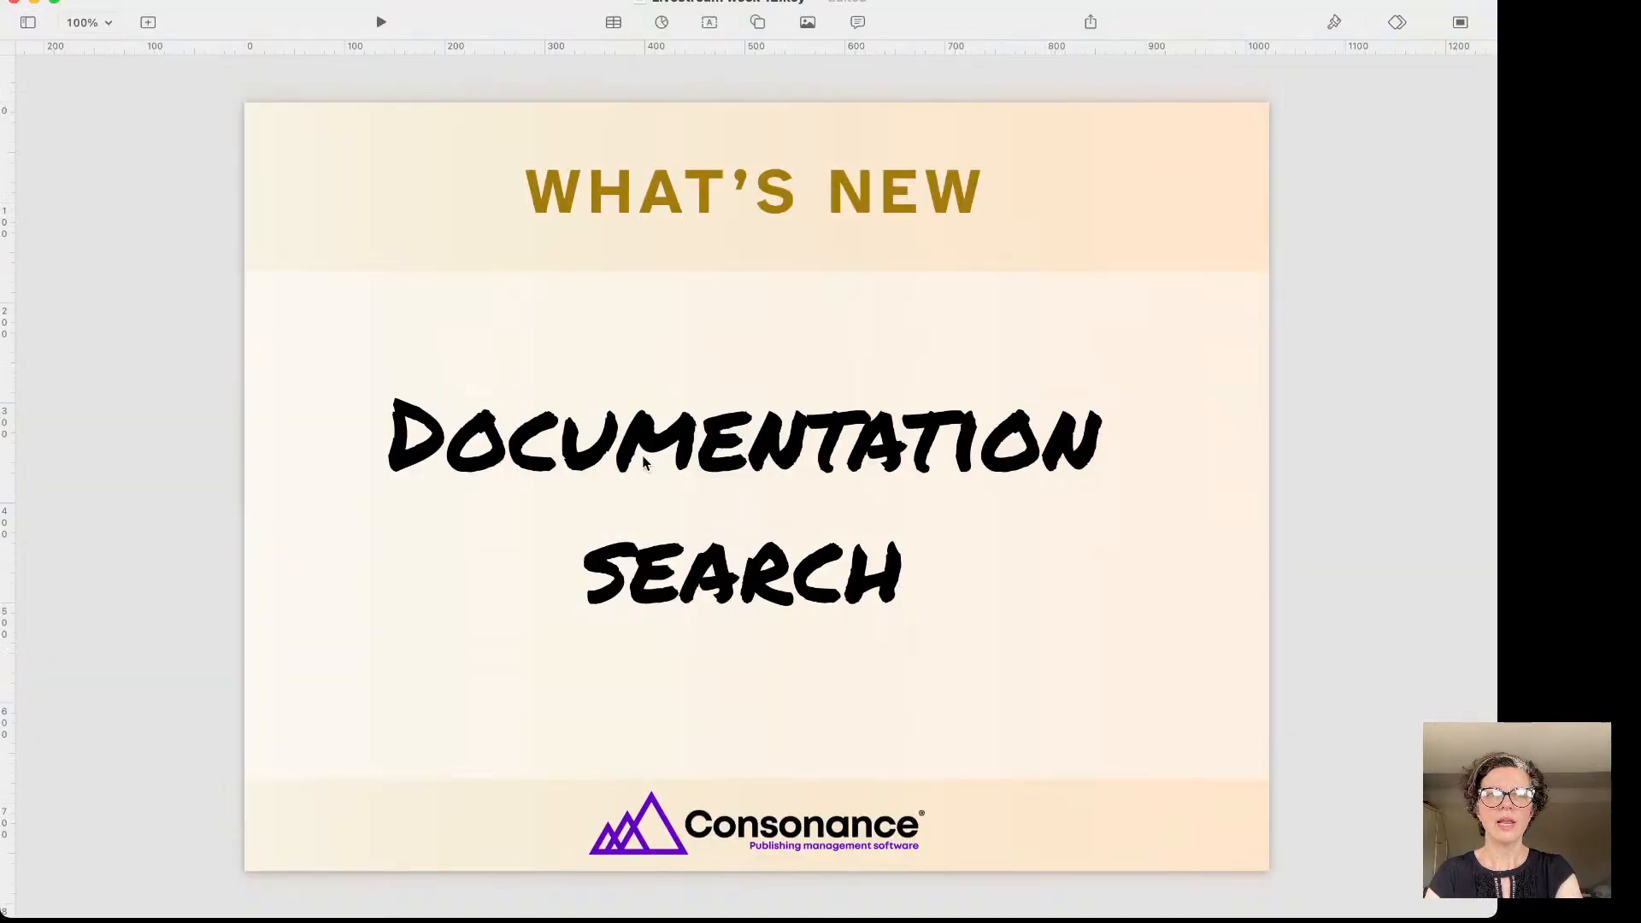
key("Down")
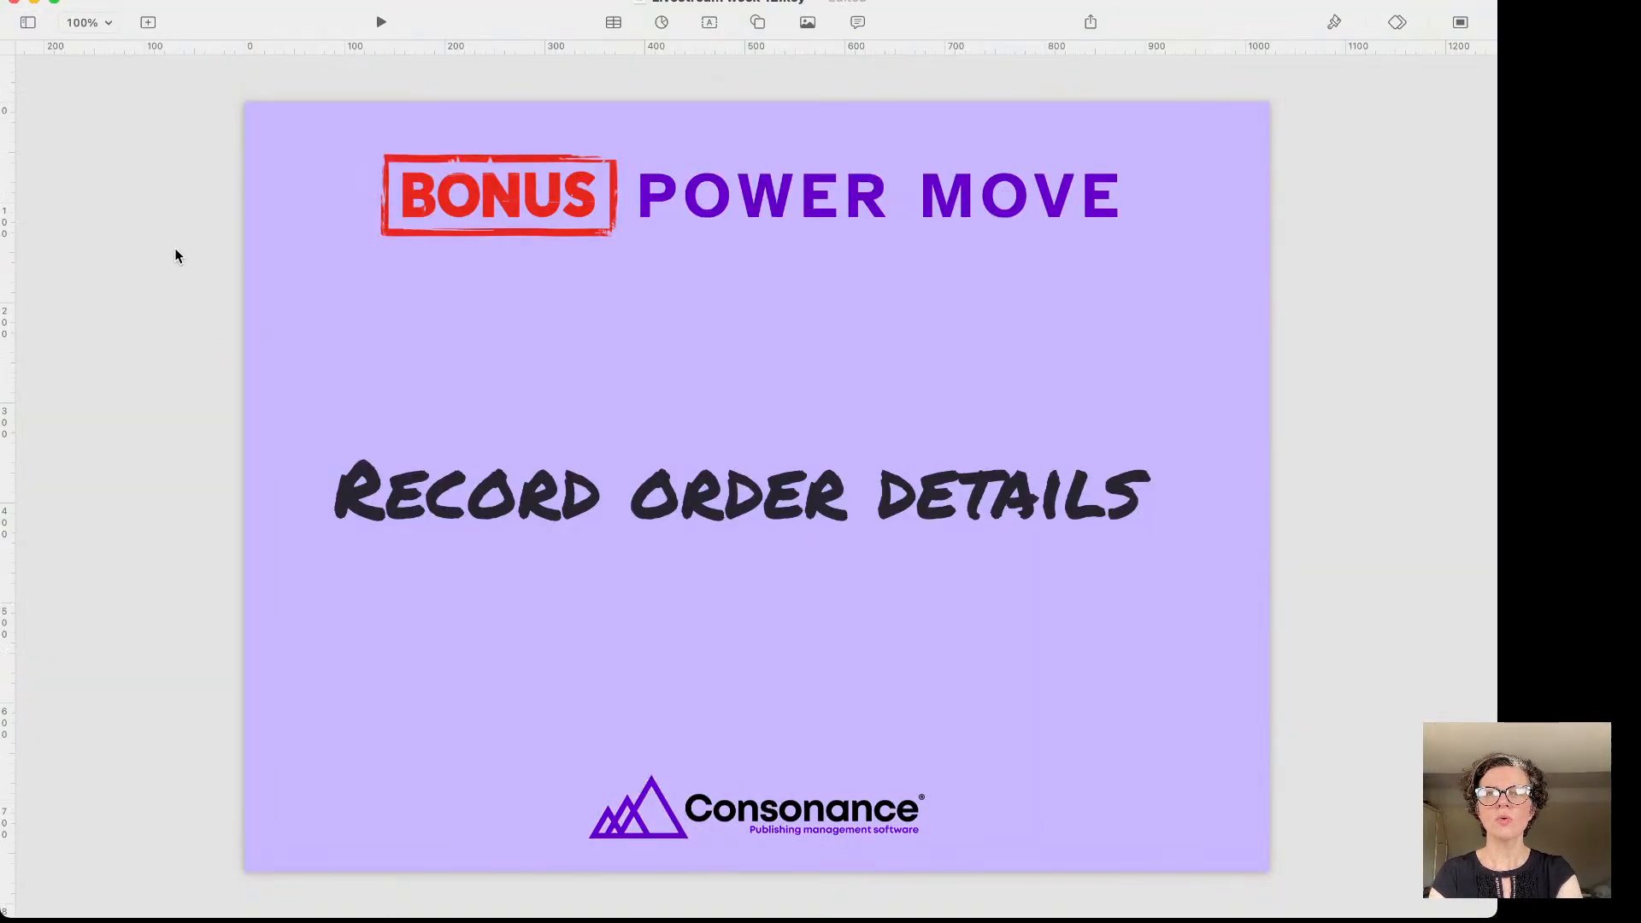
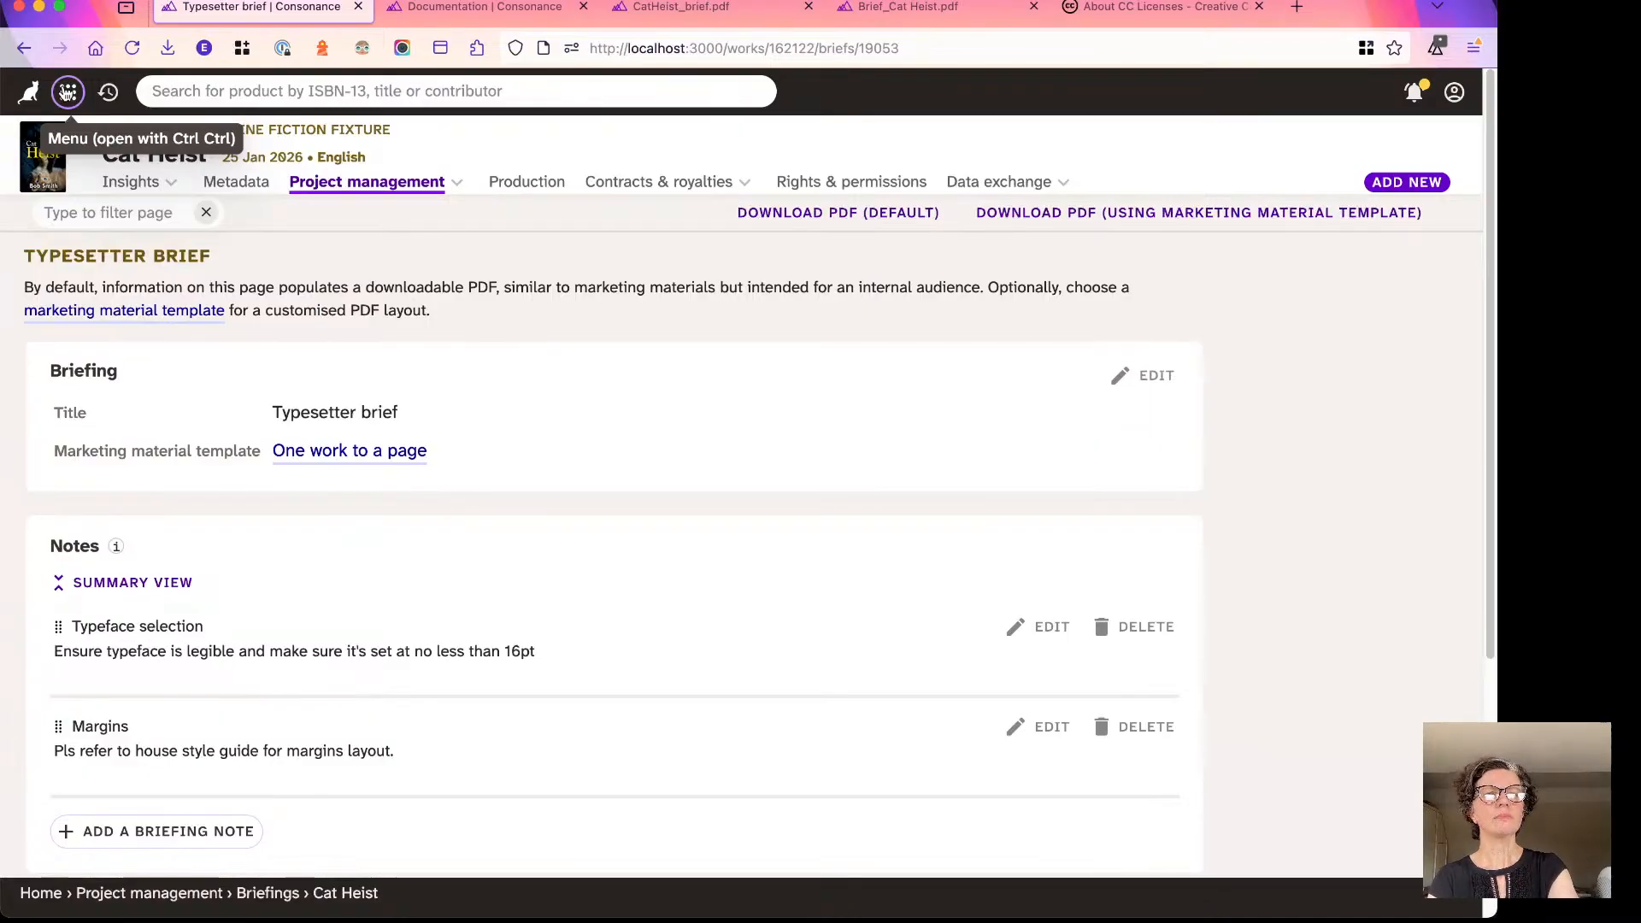
Go to the Production area's Orders list in Consonance and start a new order.
left_click(67, 92)
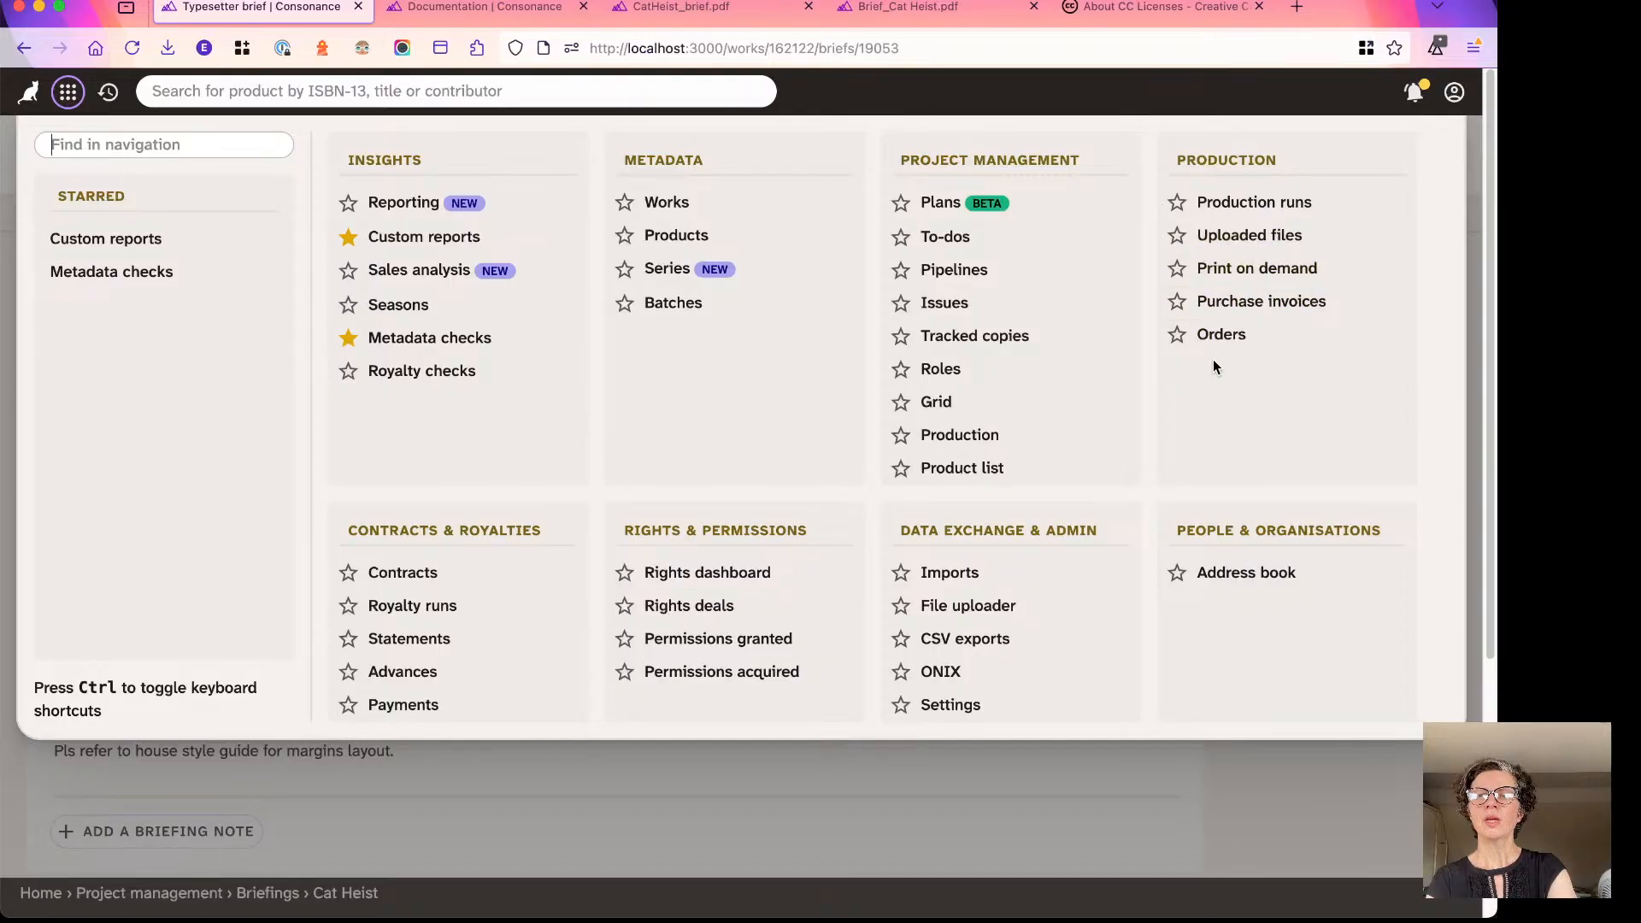
left_click(1262, 333)
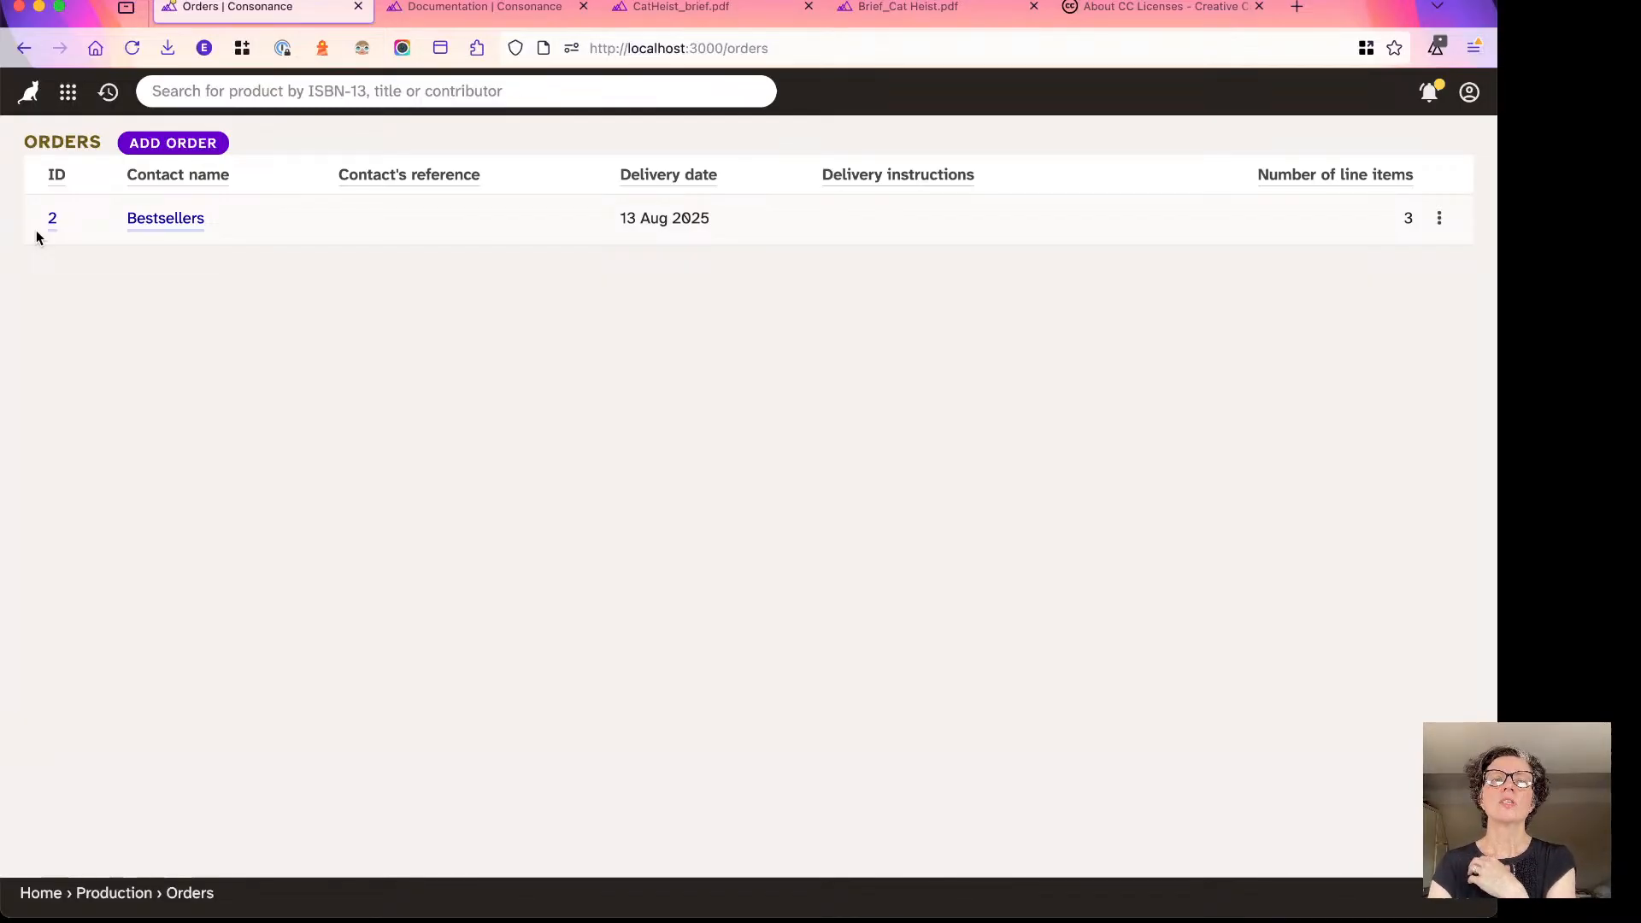
left_click(156, 143)
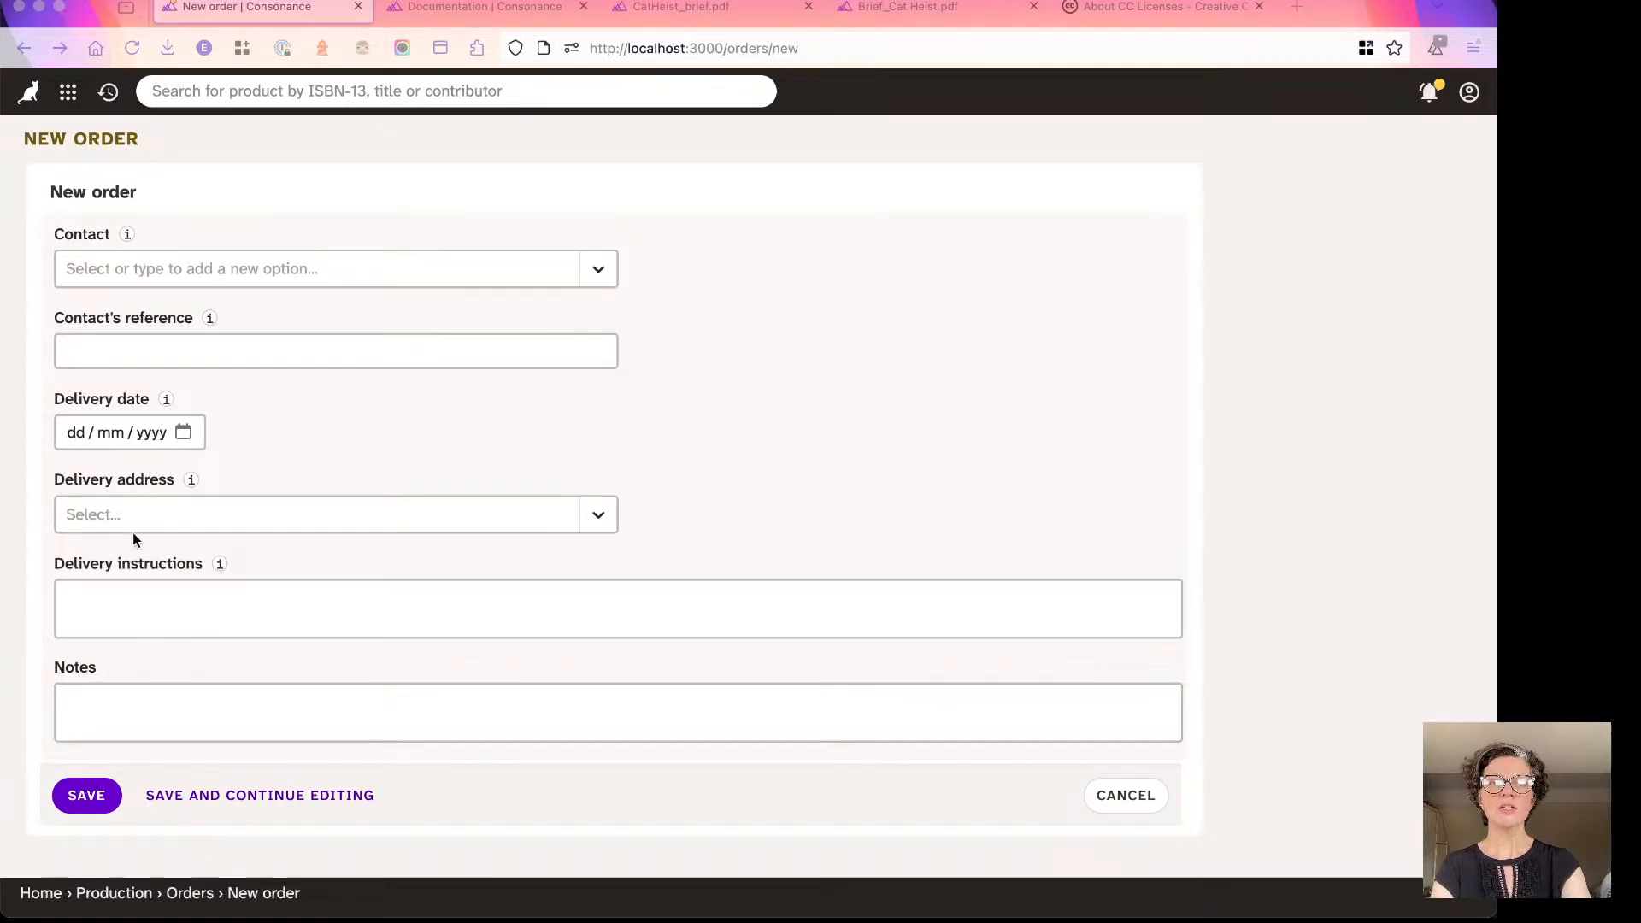
Show the help text for the new order's Contact and set the contact to Bestsellers.
left_click(128, 235)
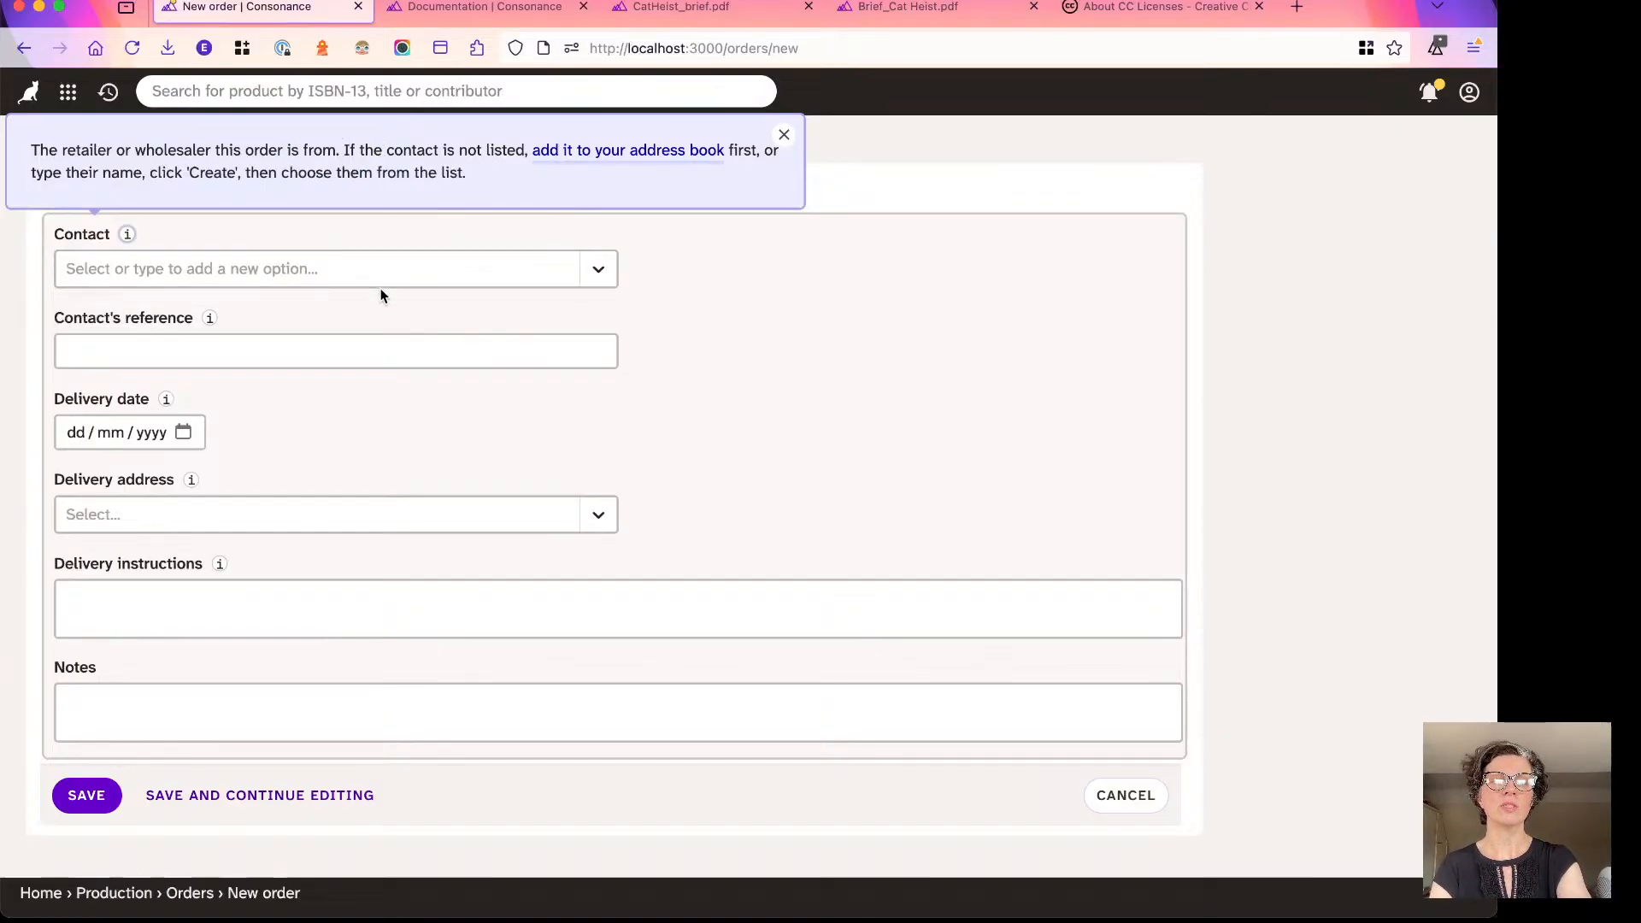
left_click(347, 268)
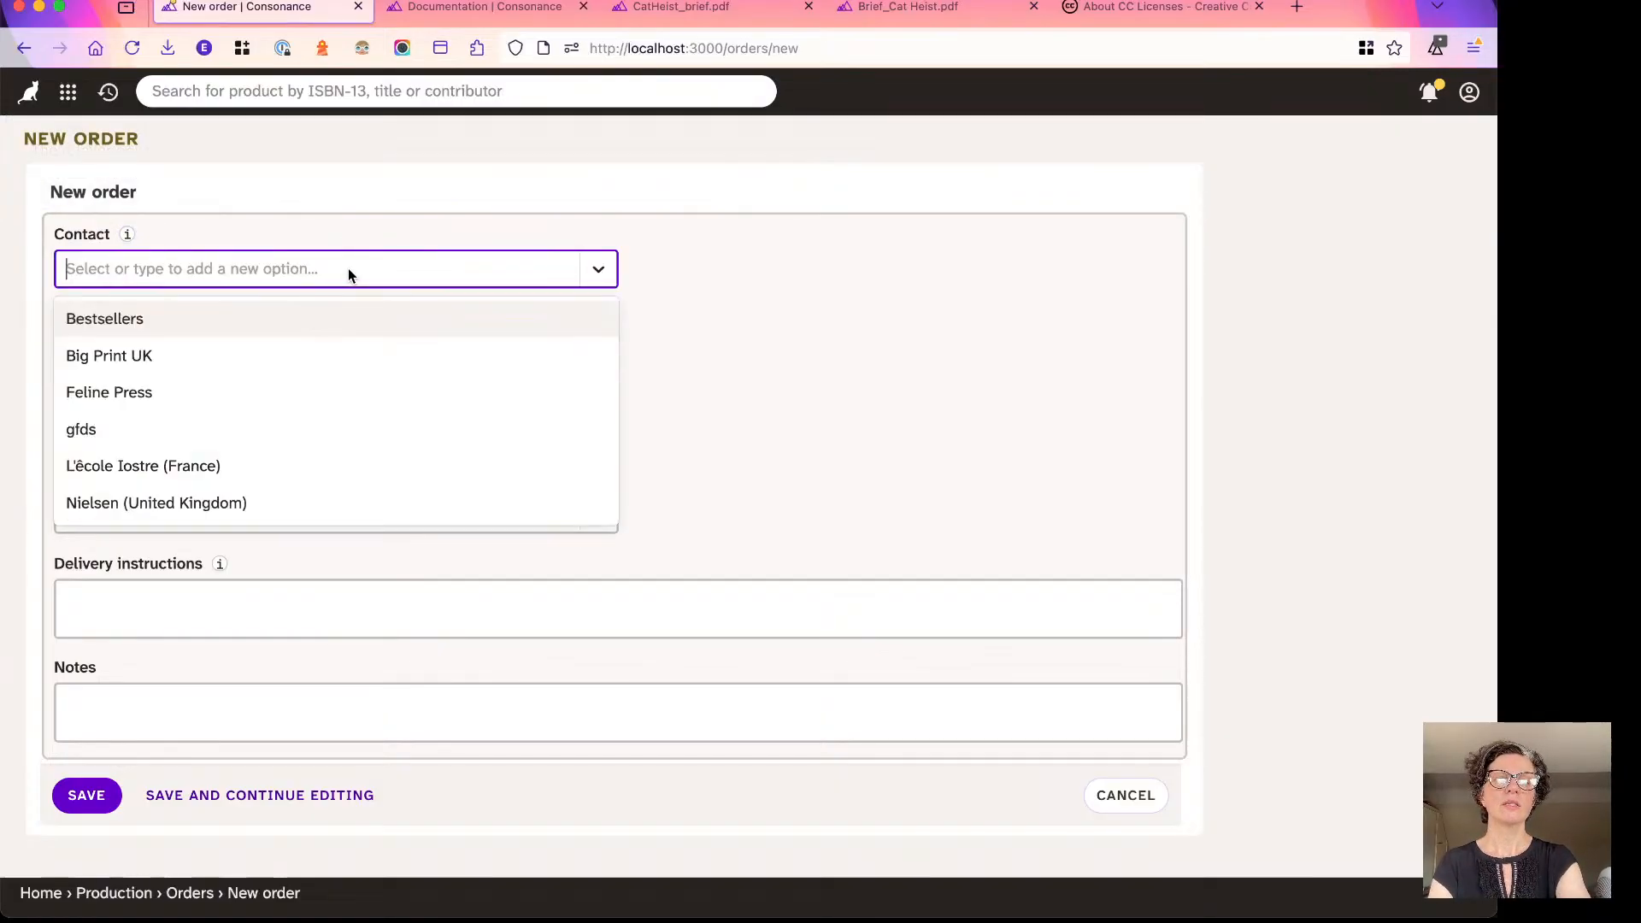
left_click(161, 330)
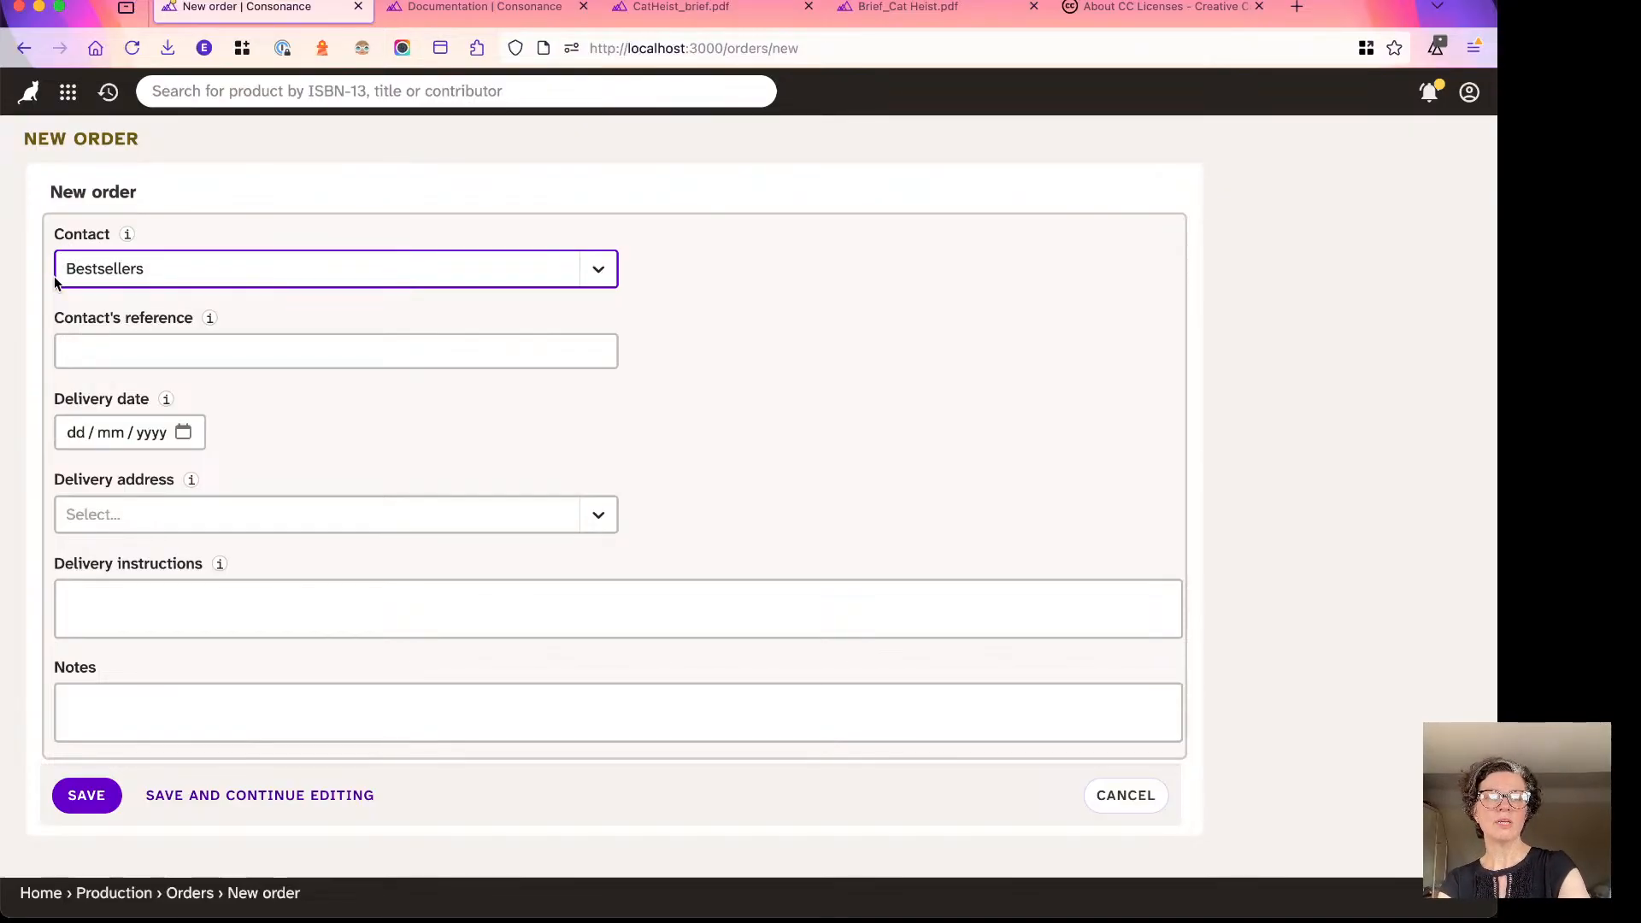
Copy the purchase order number from the Bestsellers Direct spreadsheet in LibreOffice into the new order's Contact's reference in Firefox.
left_click(94, 339)
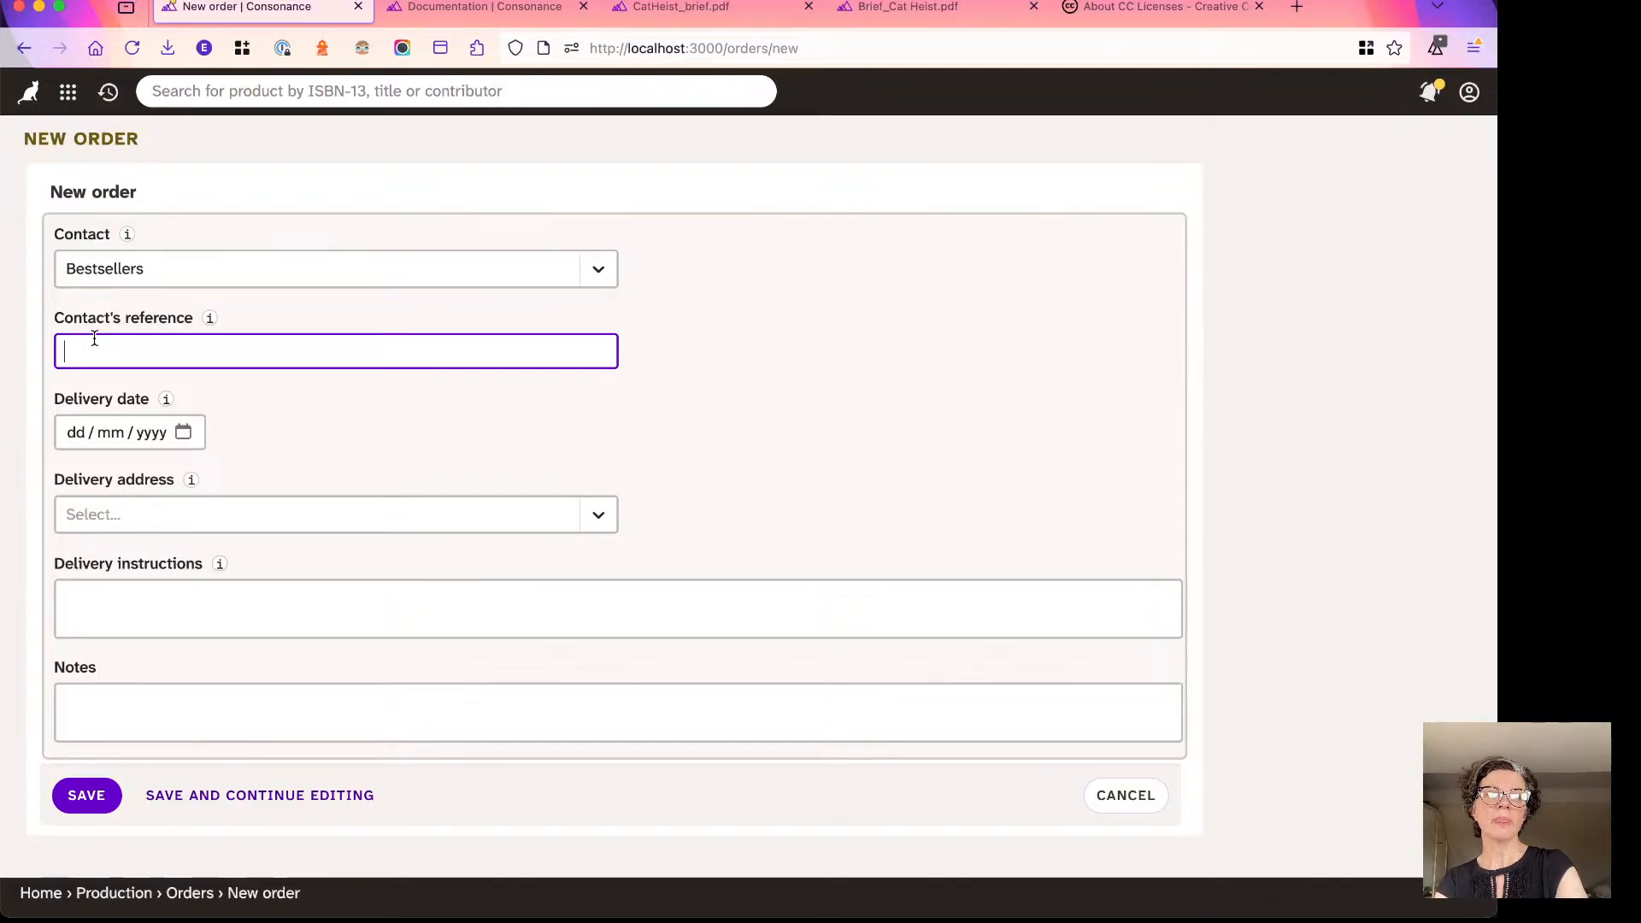
key("super+Tab")
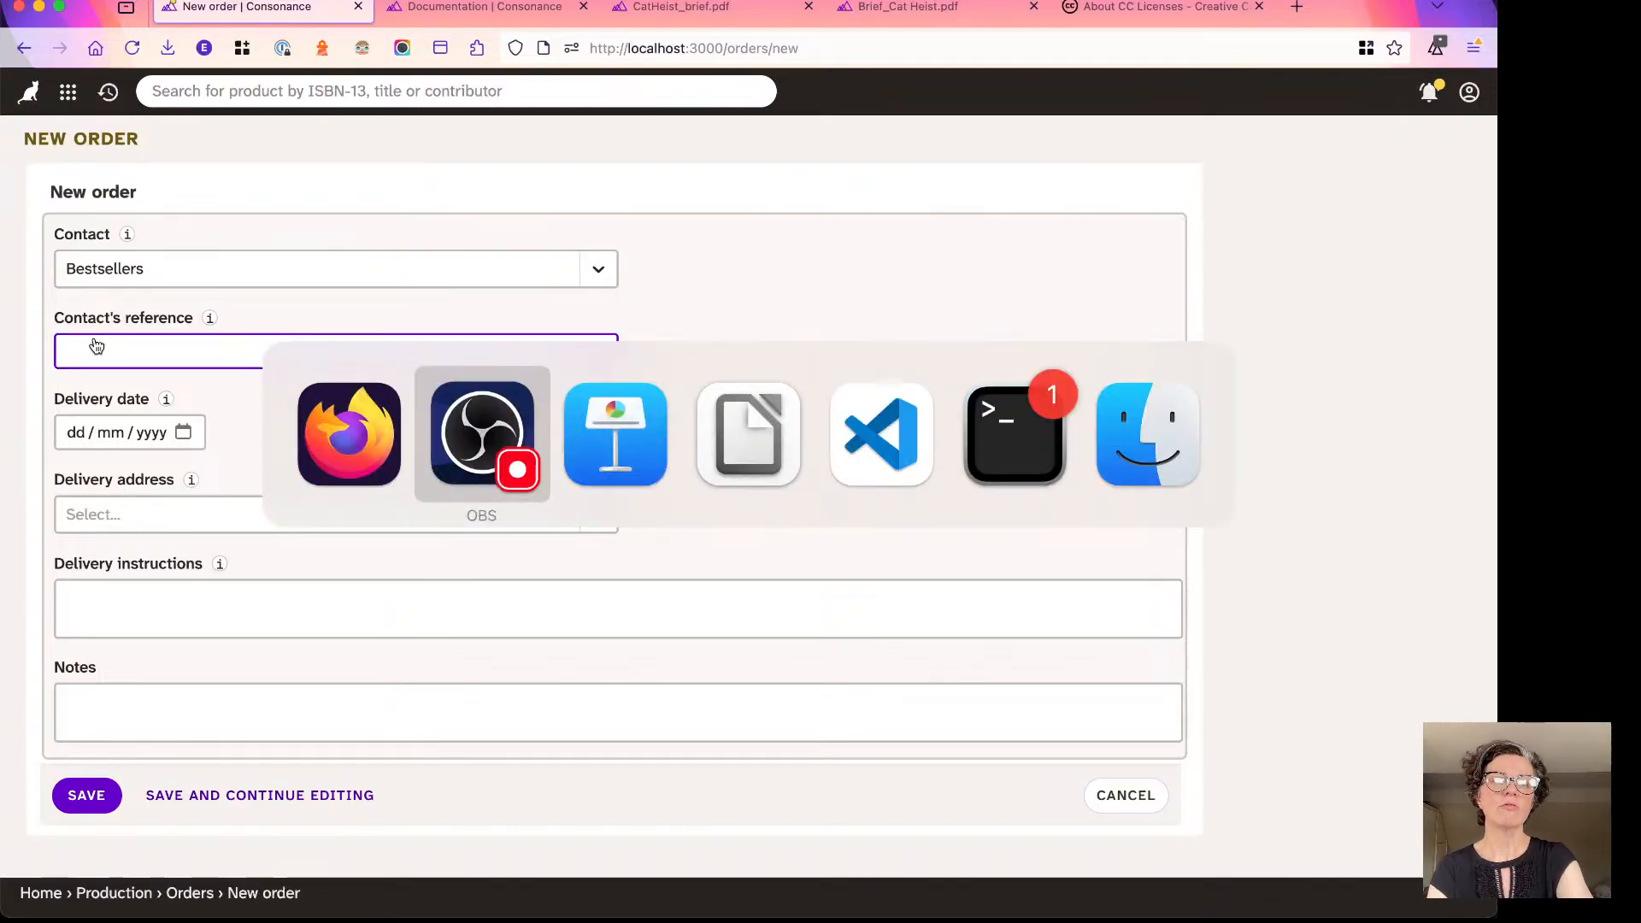
key("super+Tab")
key("super+Tab")
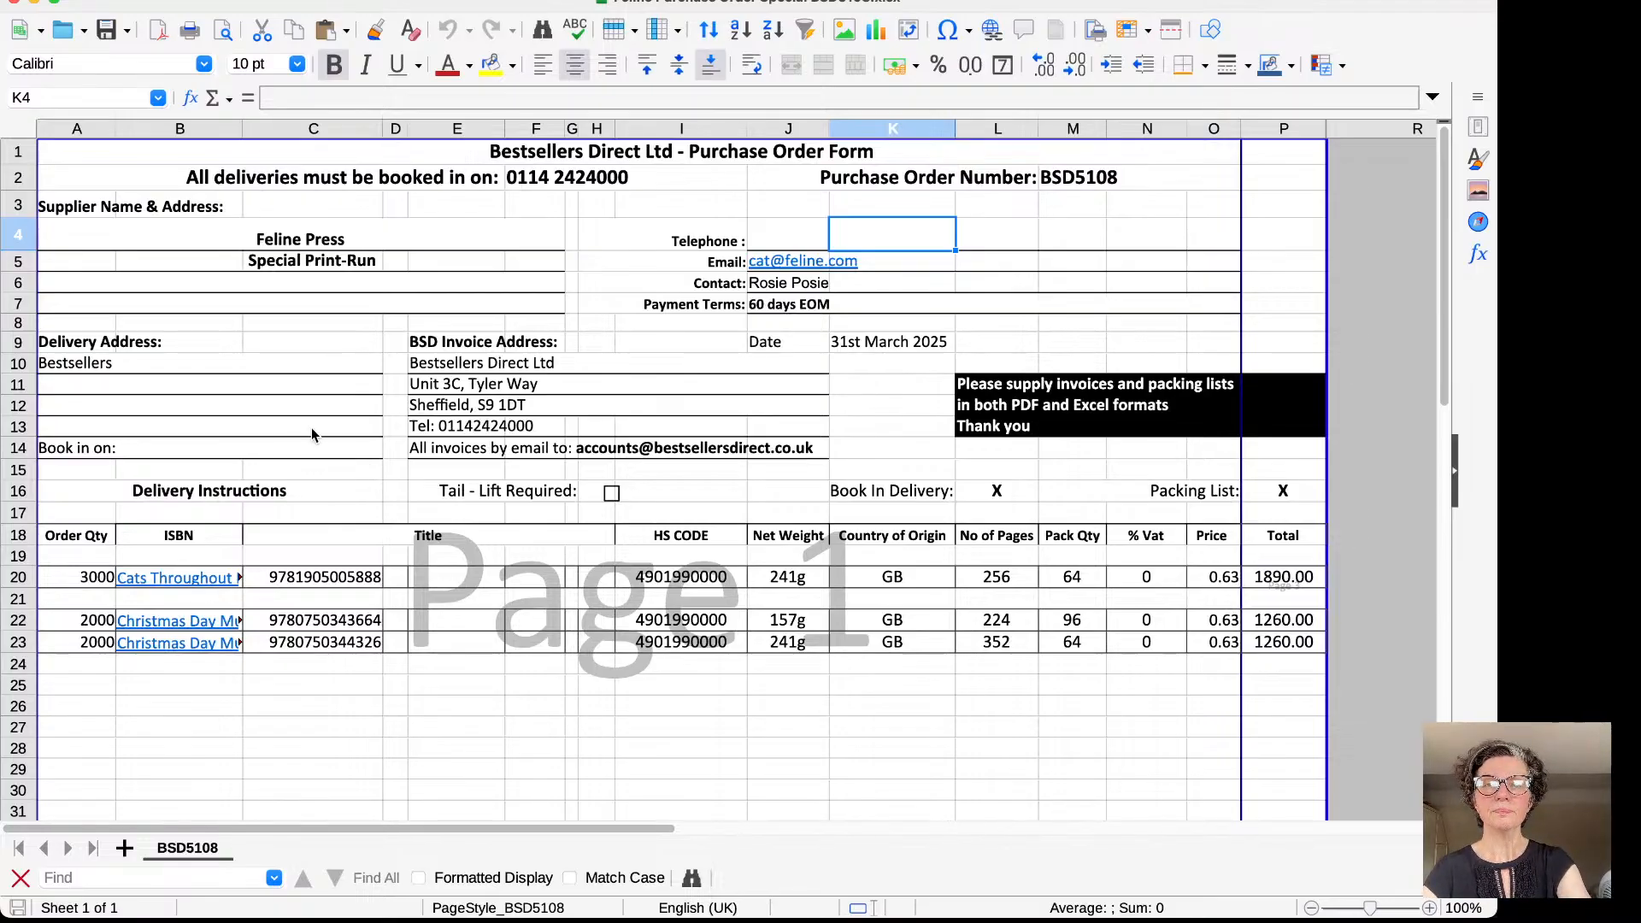
left_click(937, 185)
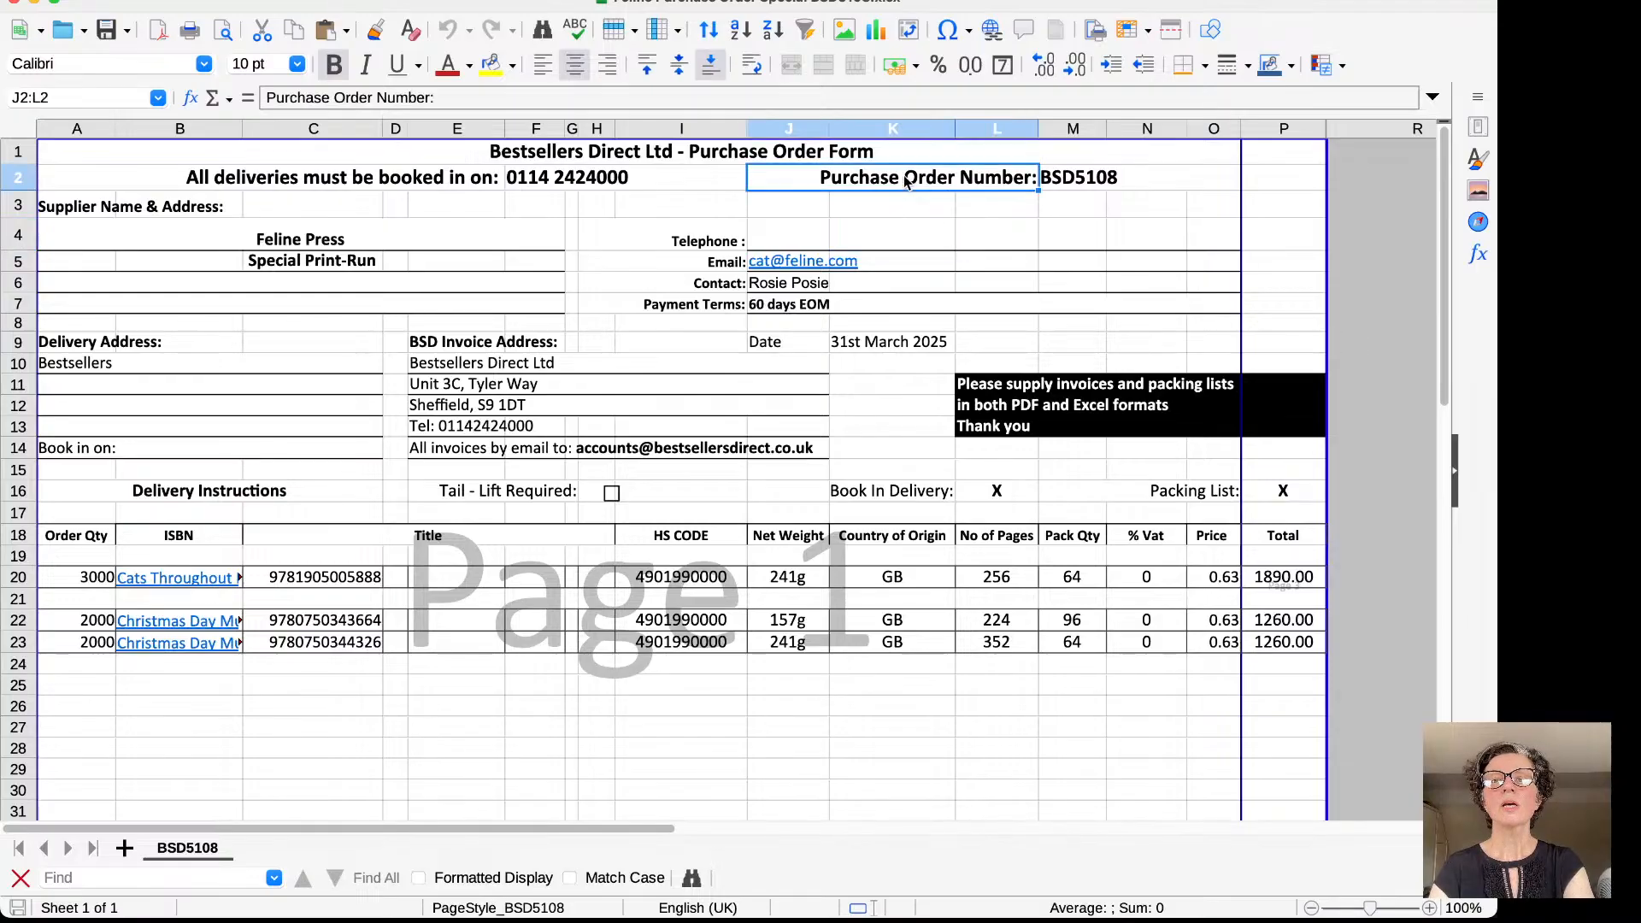
left_click(1075, 177)
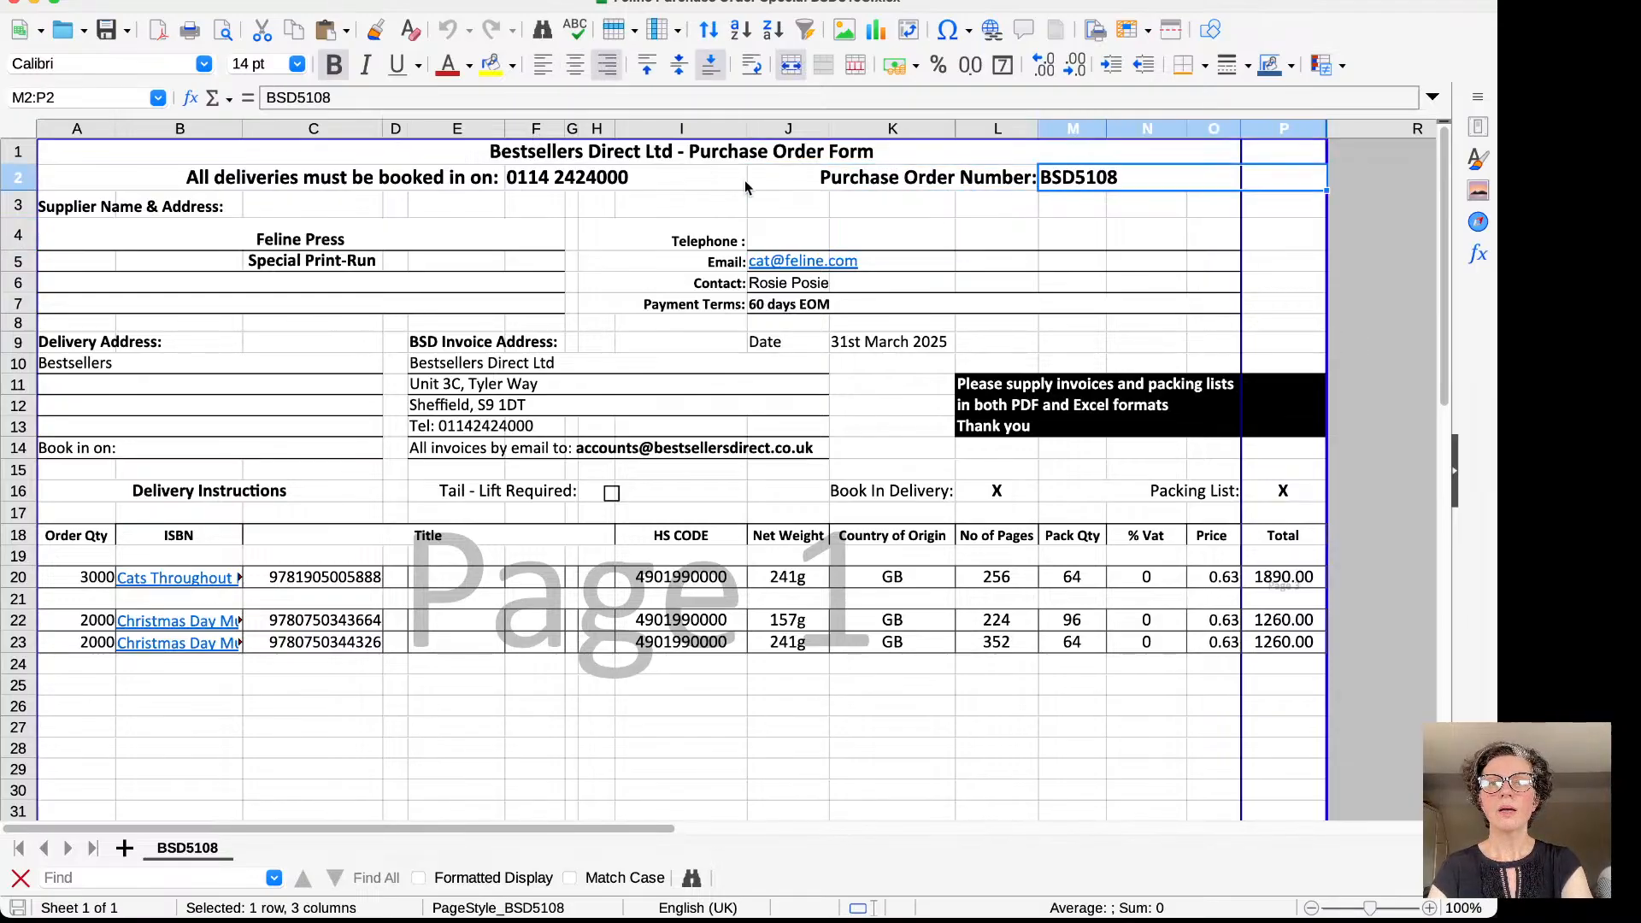
double_click(287, 97)
key("super+c")
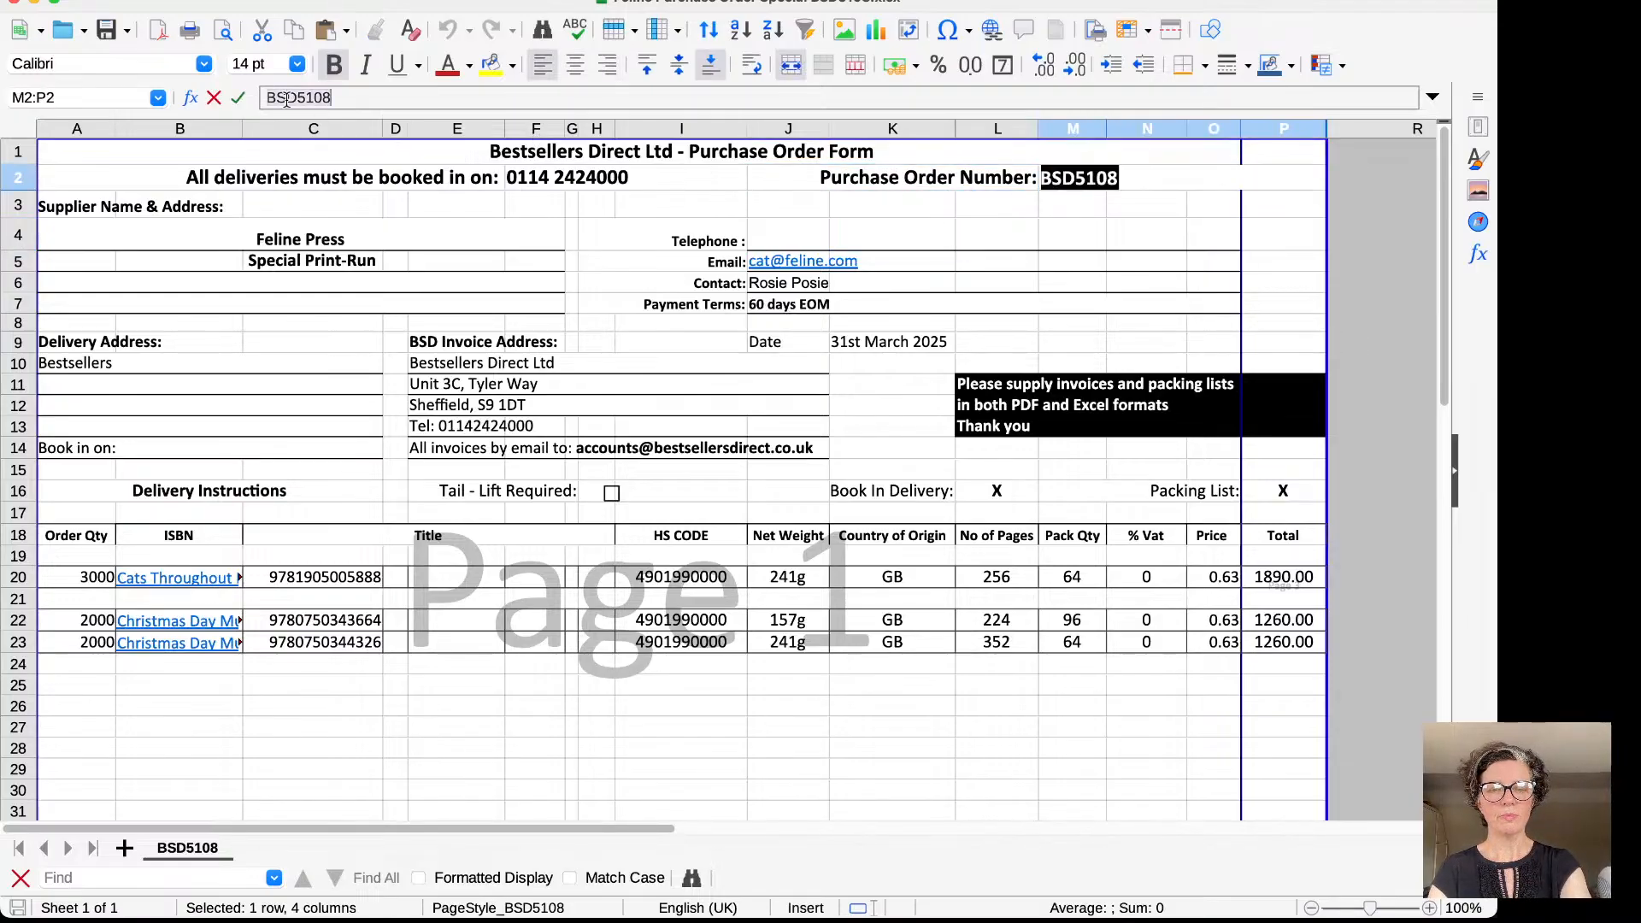
left_click(310, 235)
key("super+Tab")
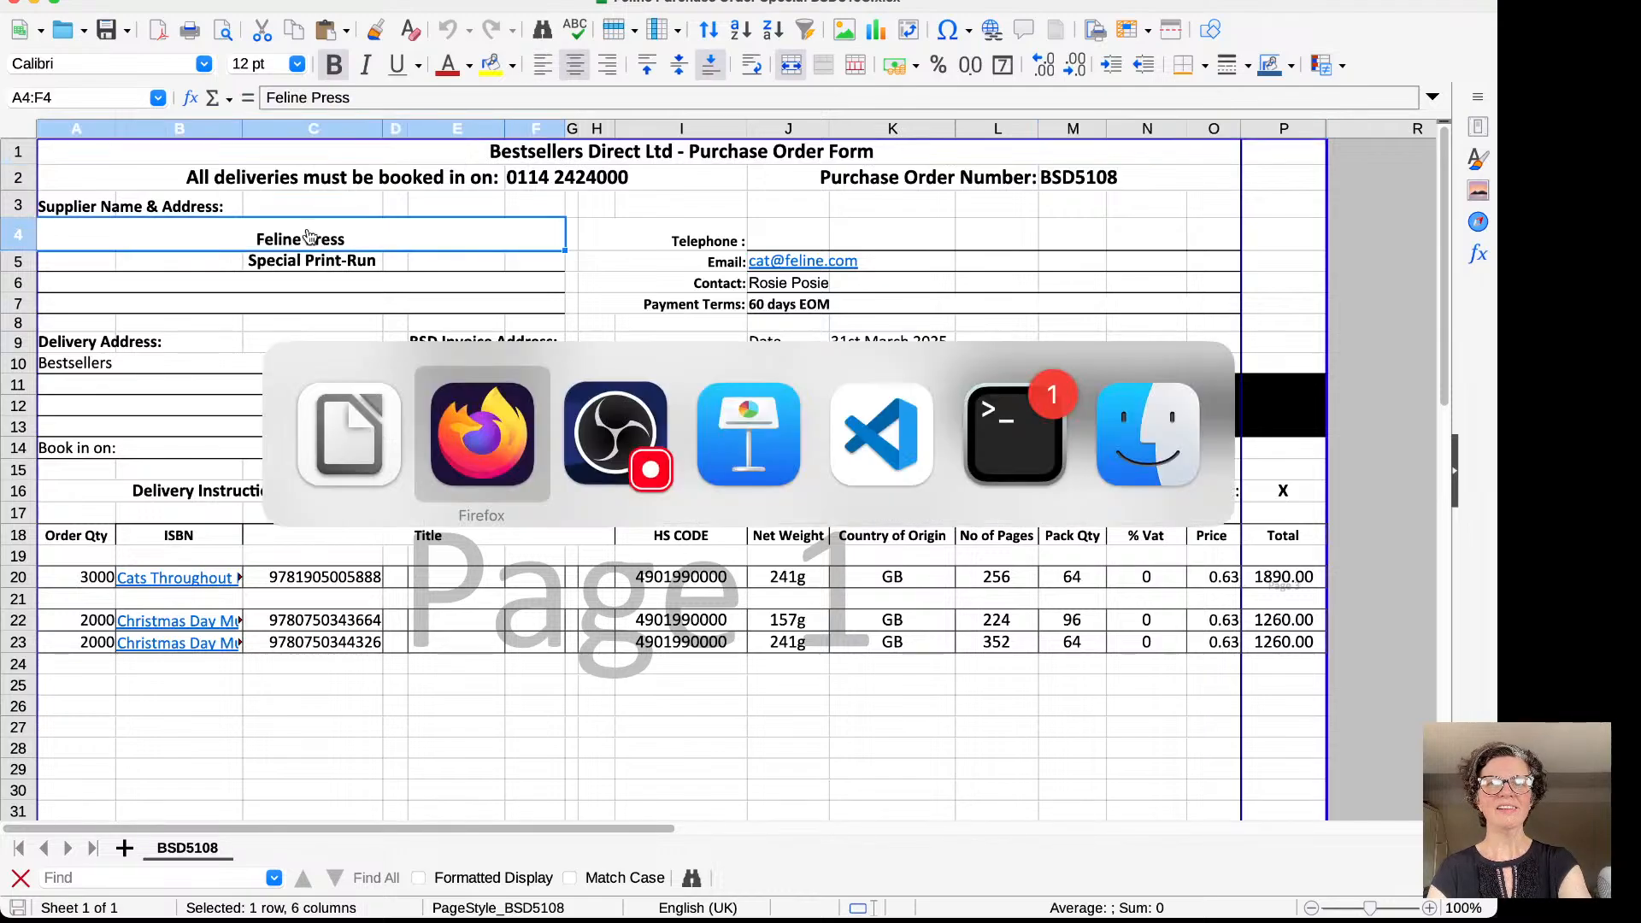
key("super+v")
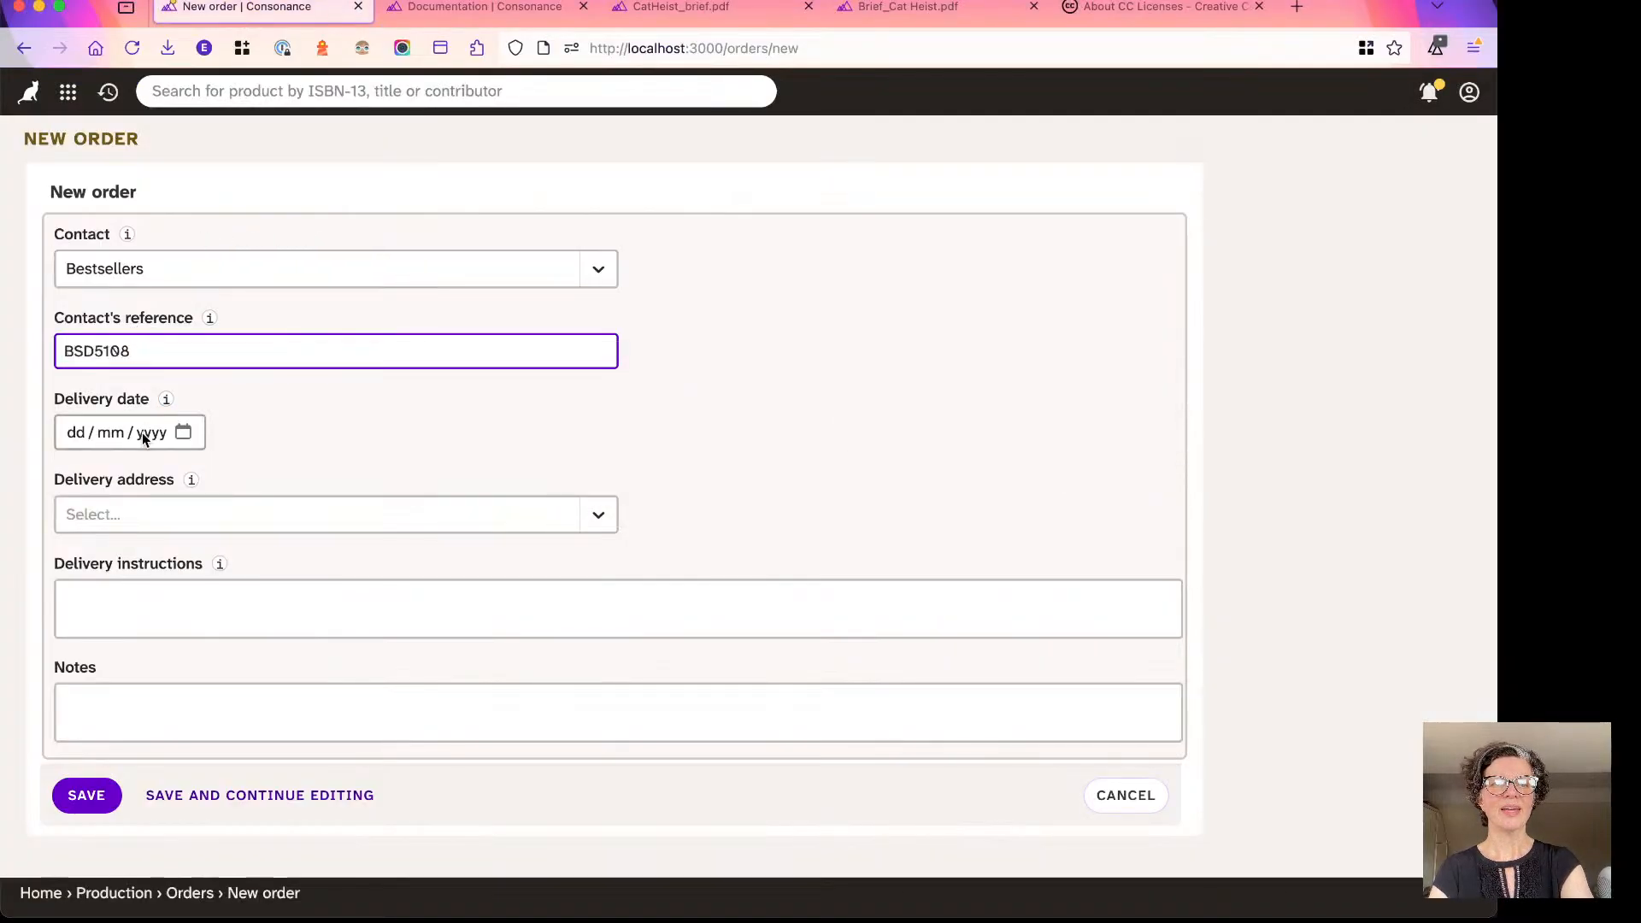
Check the purchase order spreadsheet's Book In Delivery entry, and set the new order's delivery date to 29/08/2025.
left_click(217, 412)
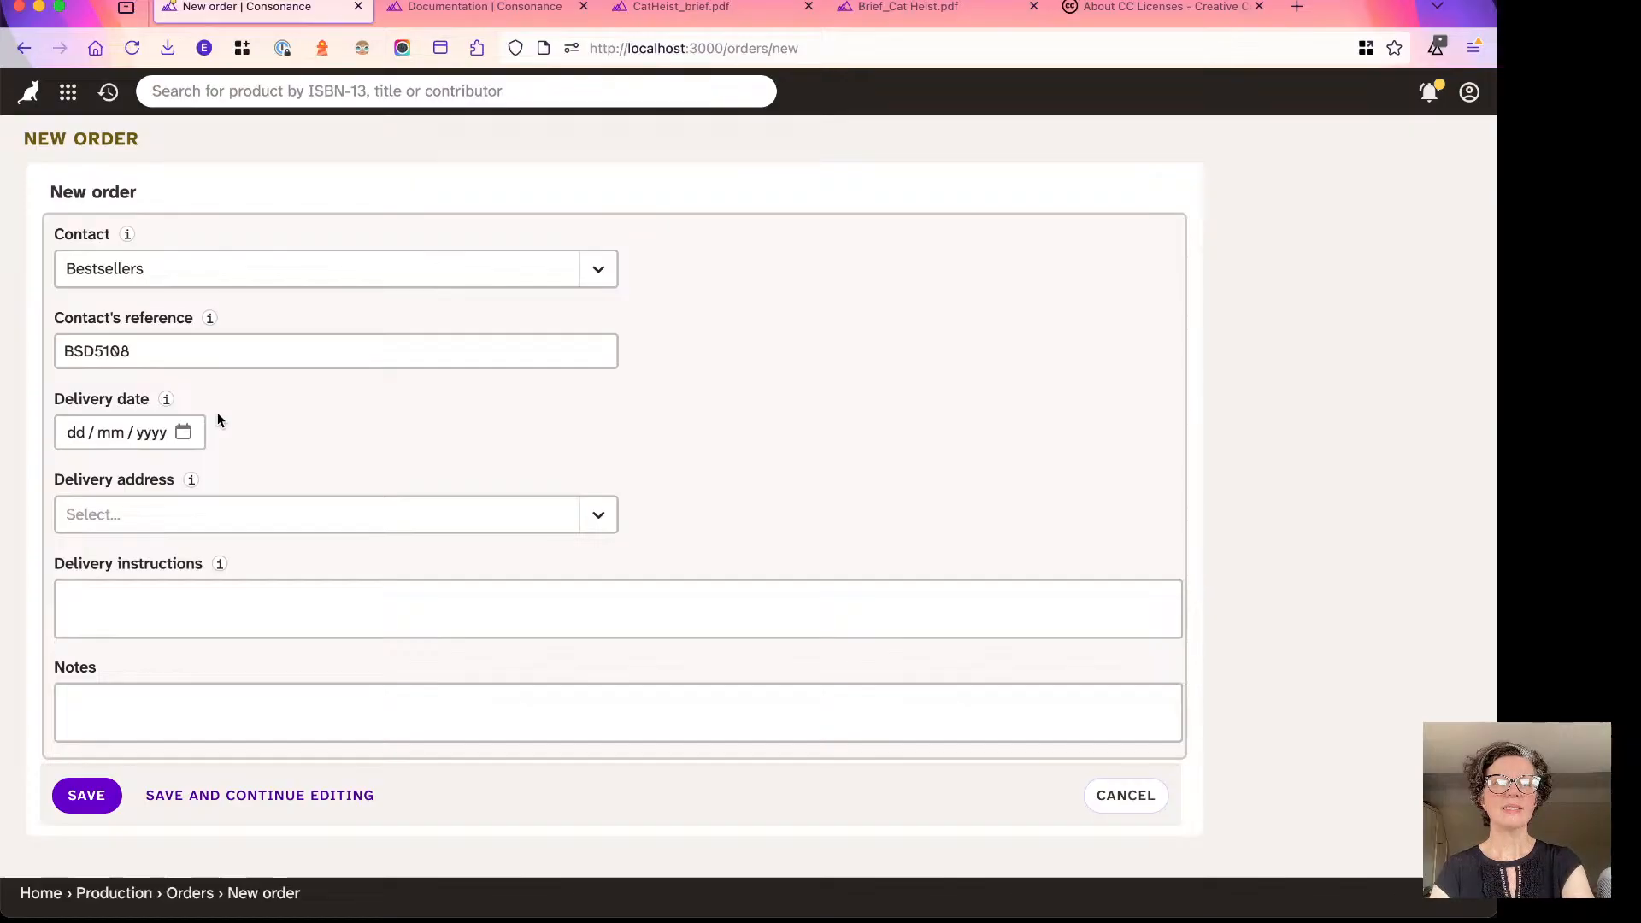
key("super+Tab")
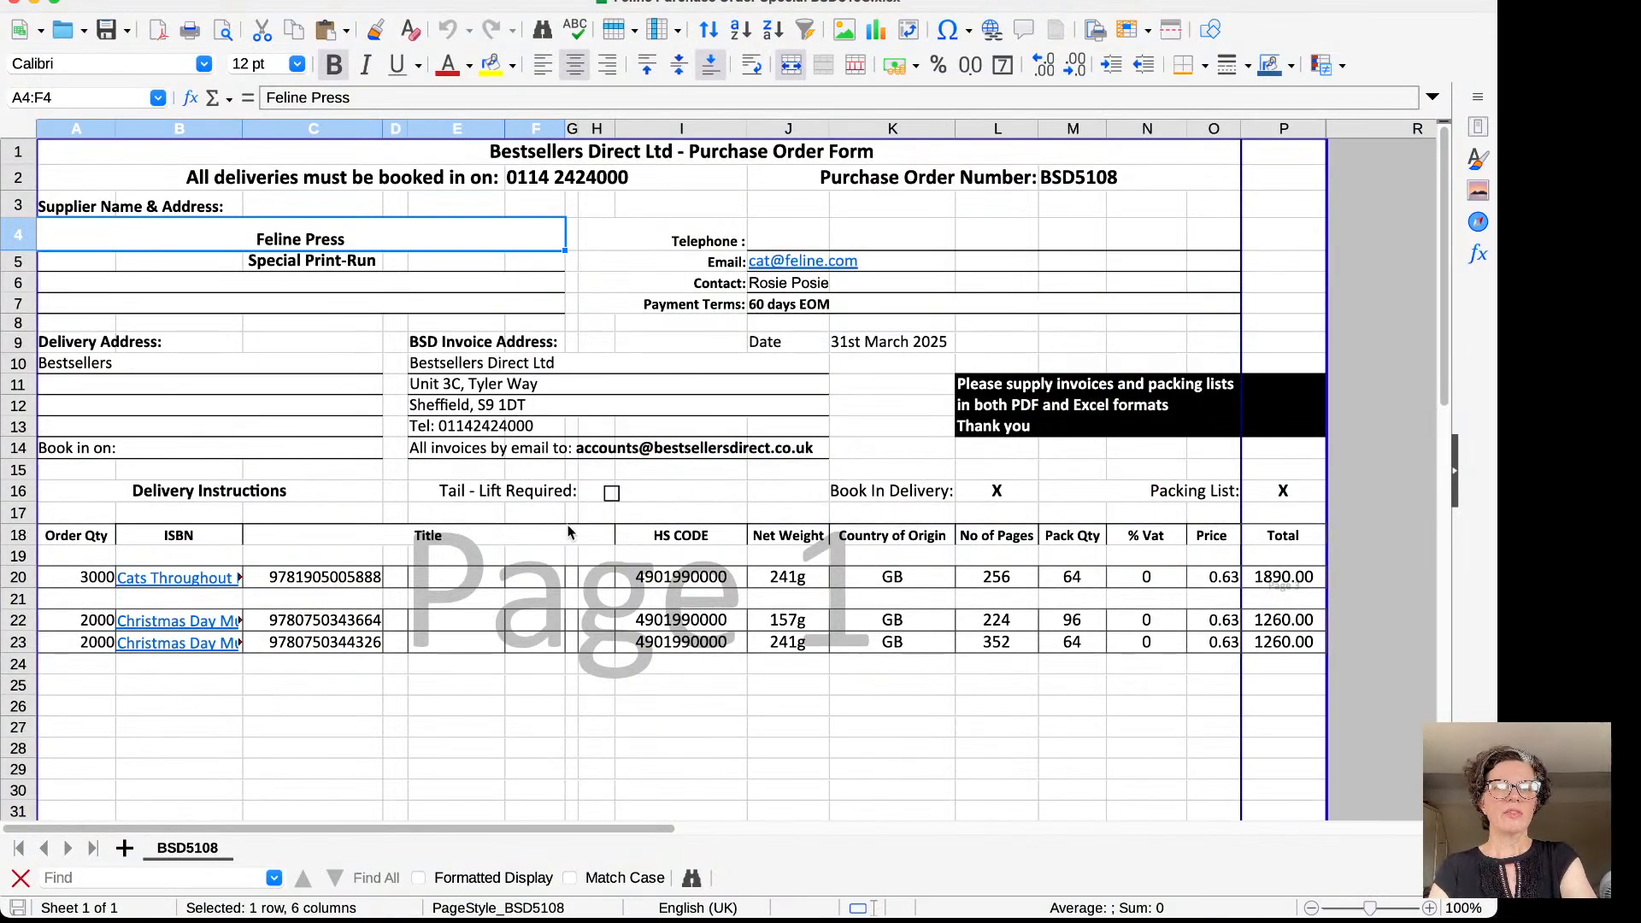
left_click(909, 495)
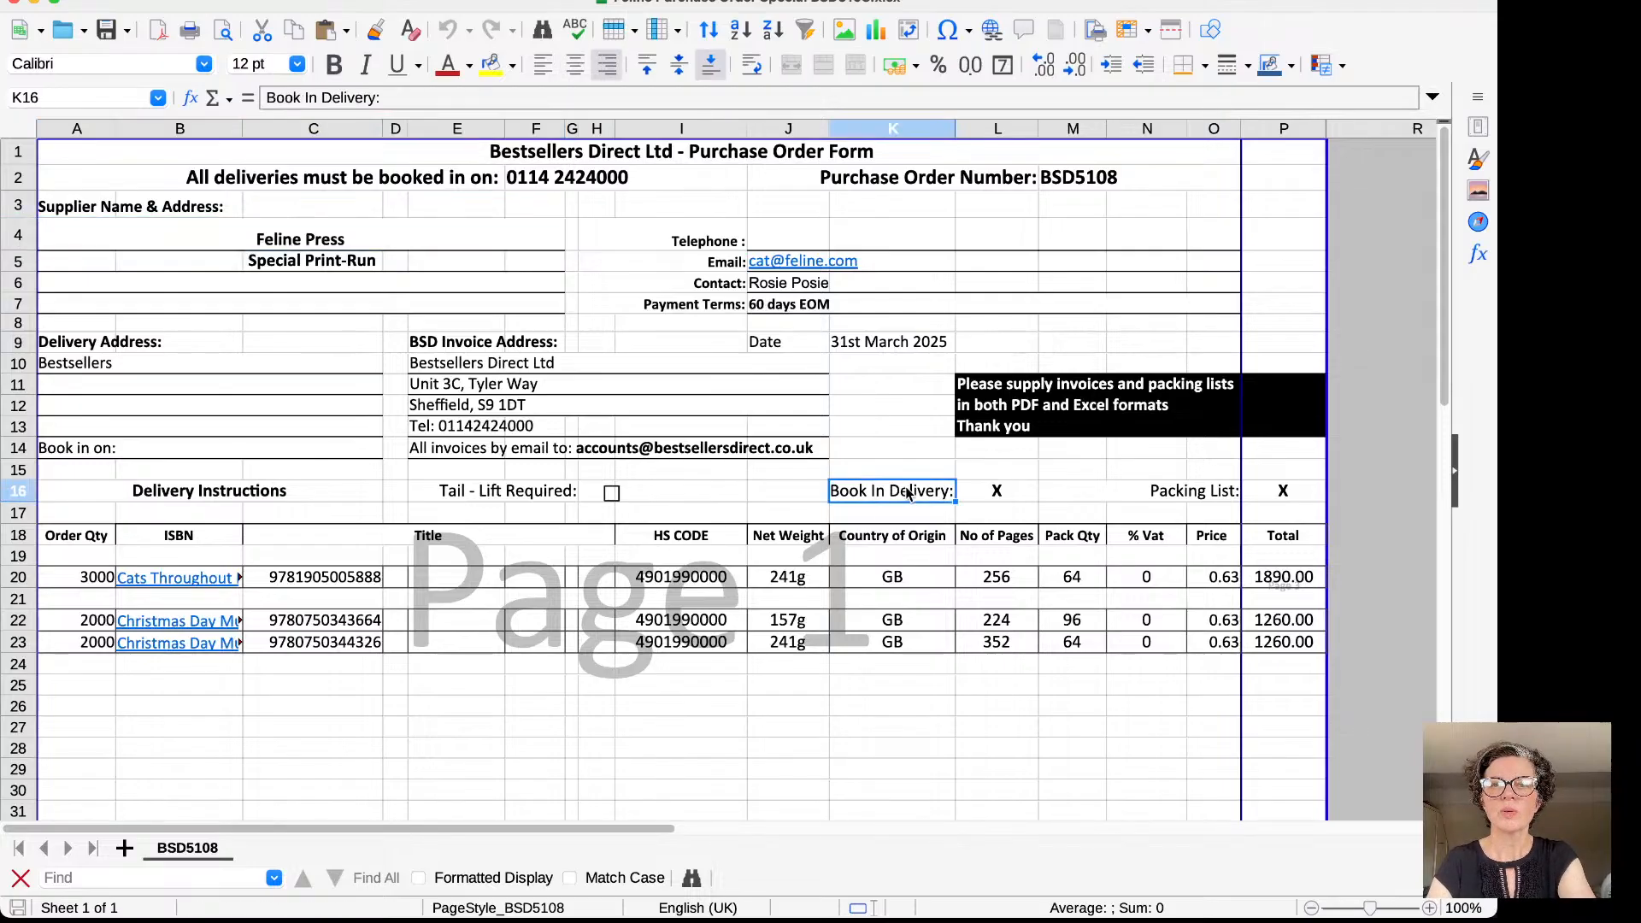
left_click(870, 517)
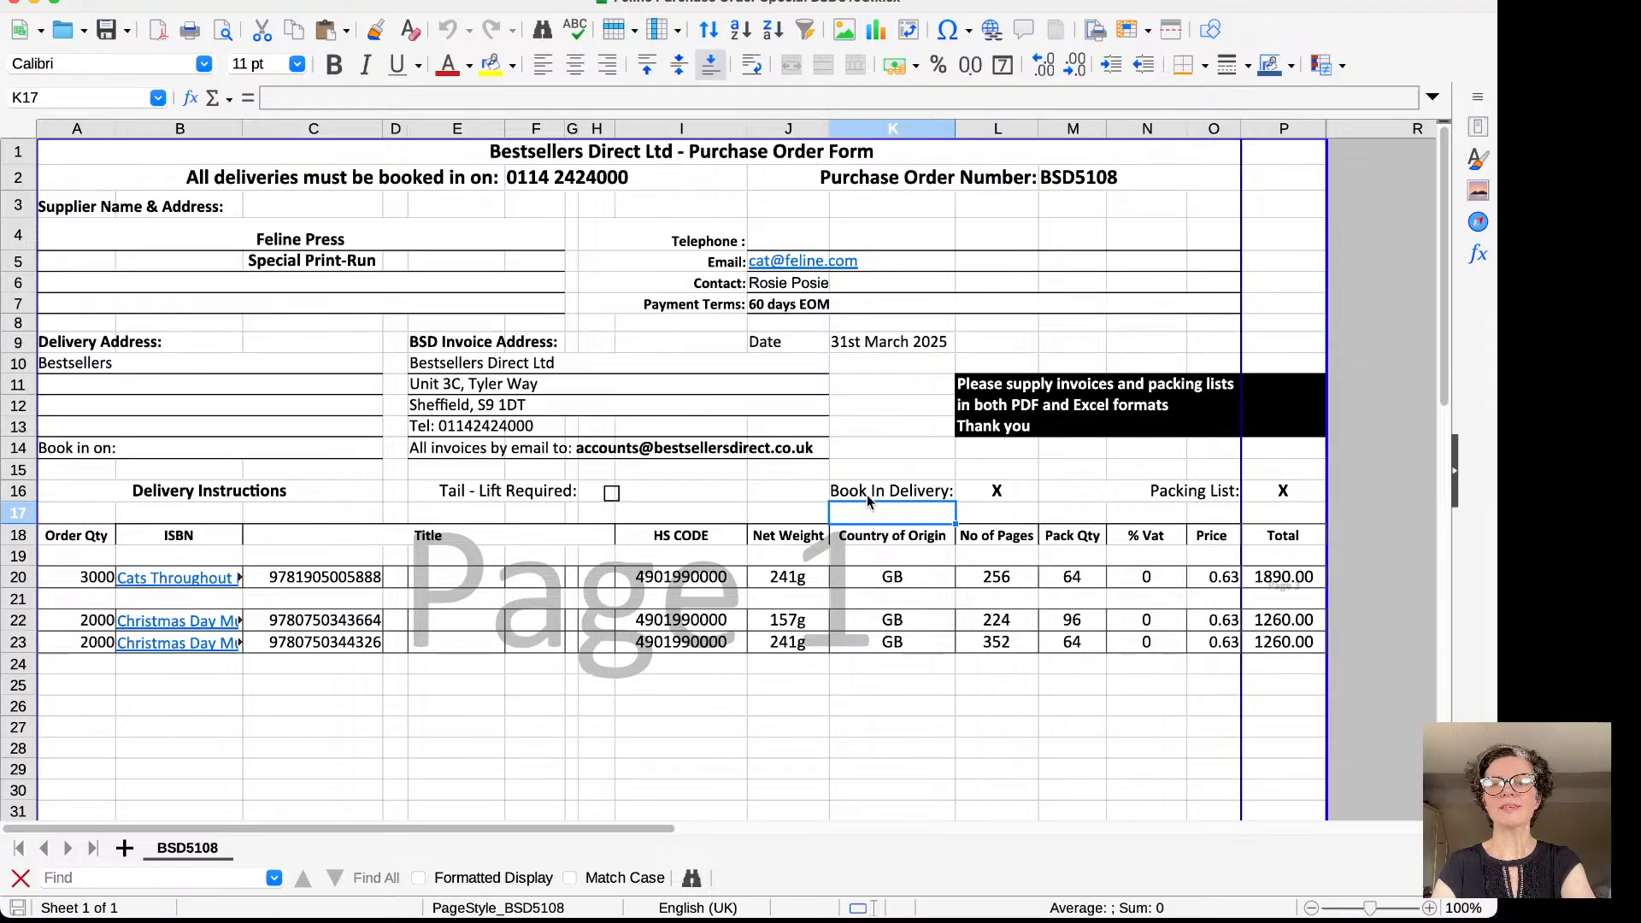
left_click(872, 500)
key("super+Tab")
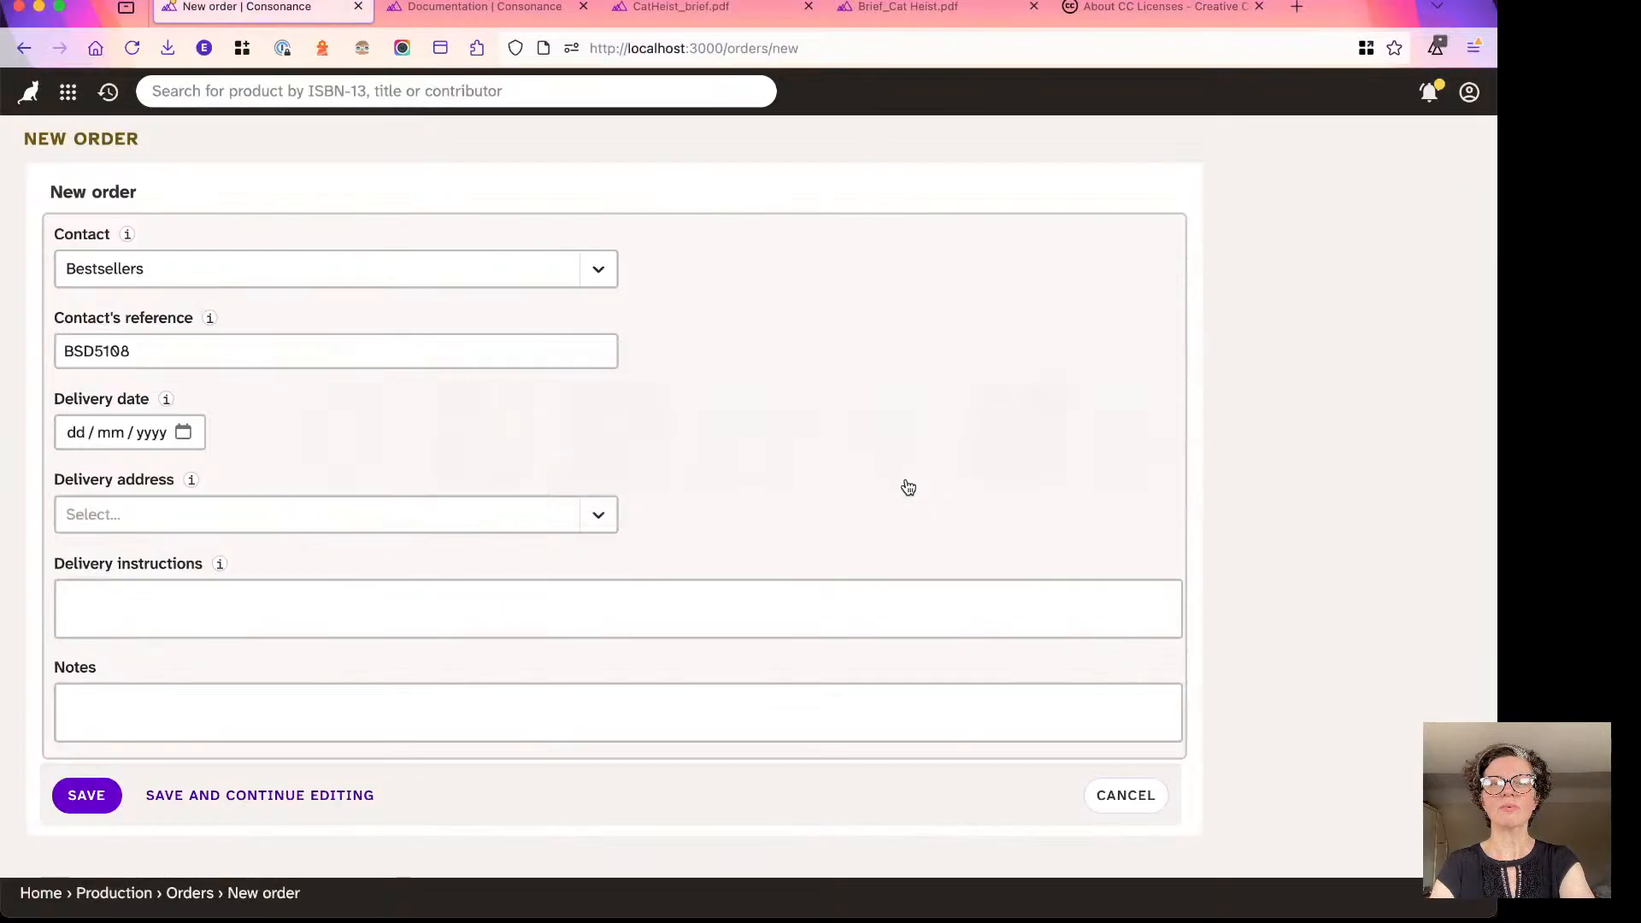
left_click(182, 433)
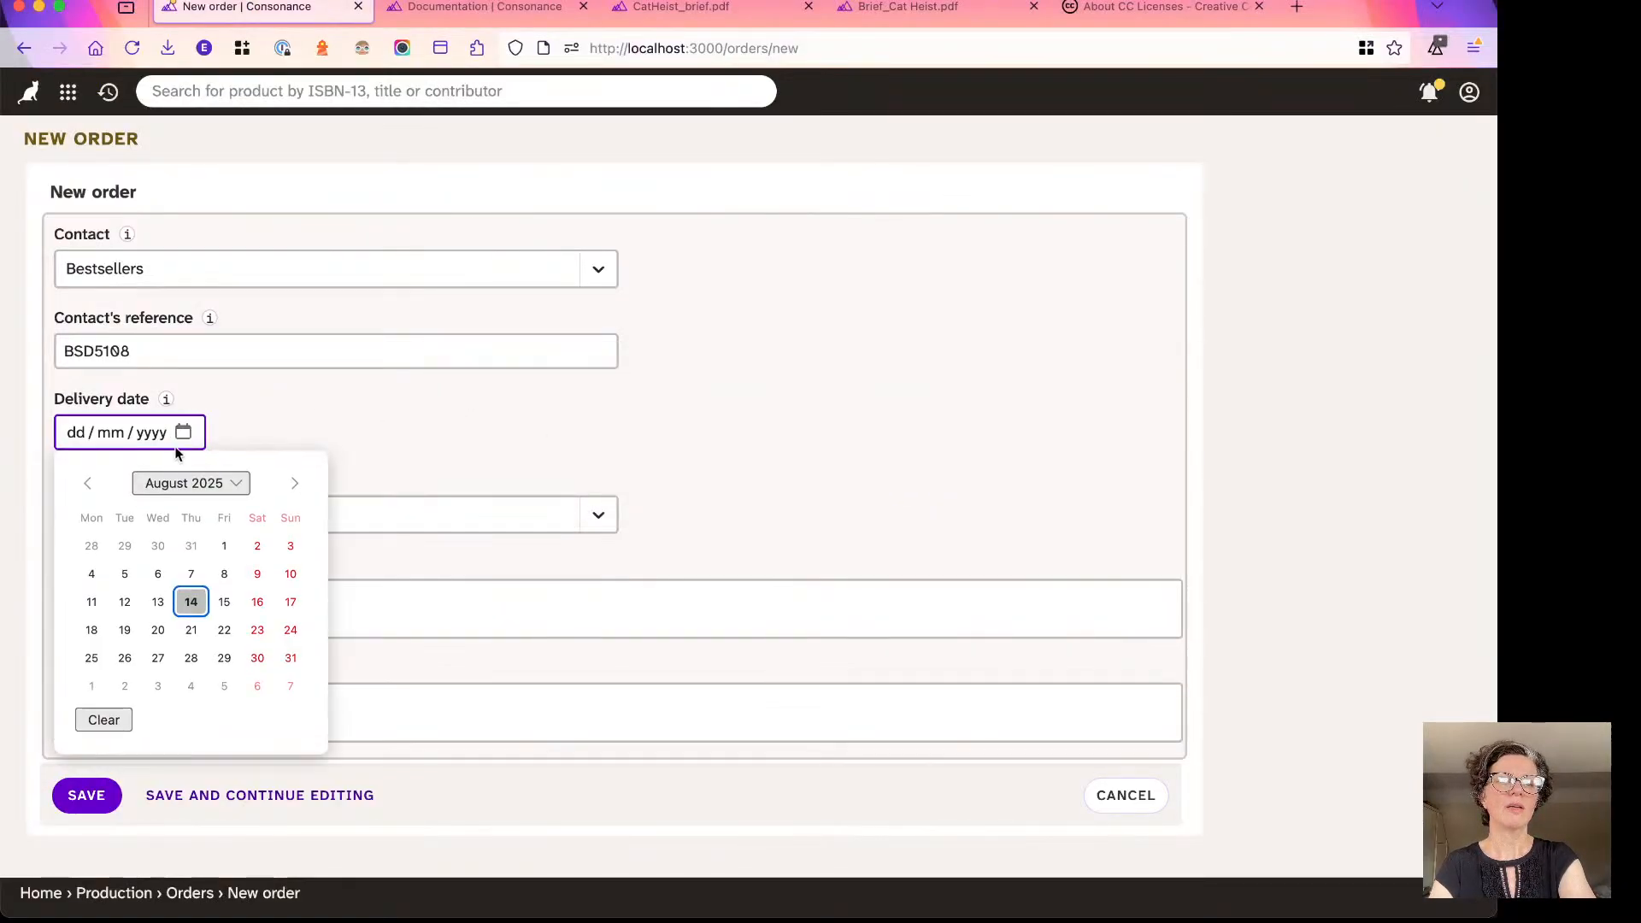
left_click(214, 664)
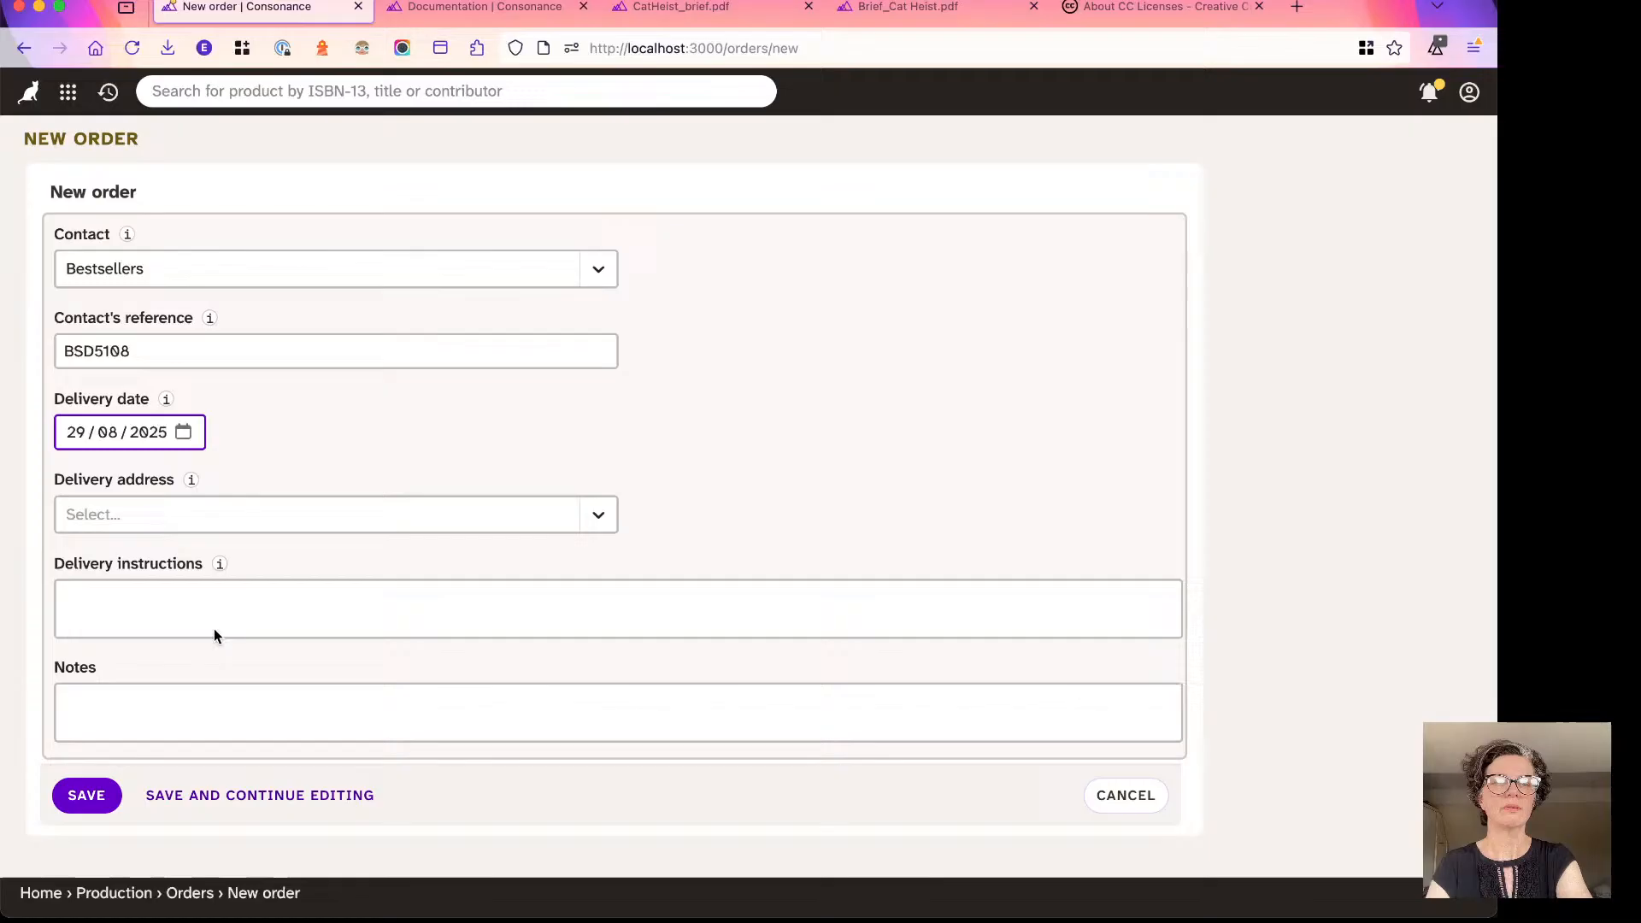
Check the delivery address options, consult the purchase order's delivery instructions in LibreOffice, and enter "packing list!" as the new order's delivery instructions in Firefox.
left_click(208, 510)
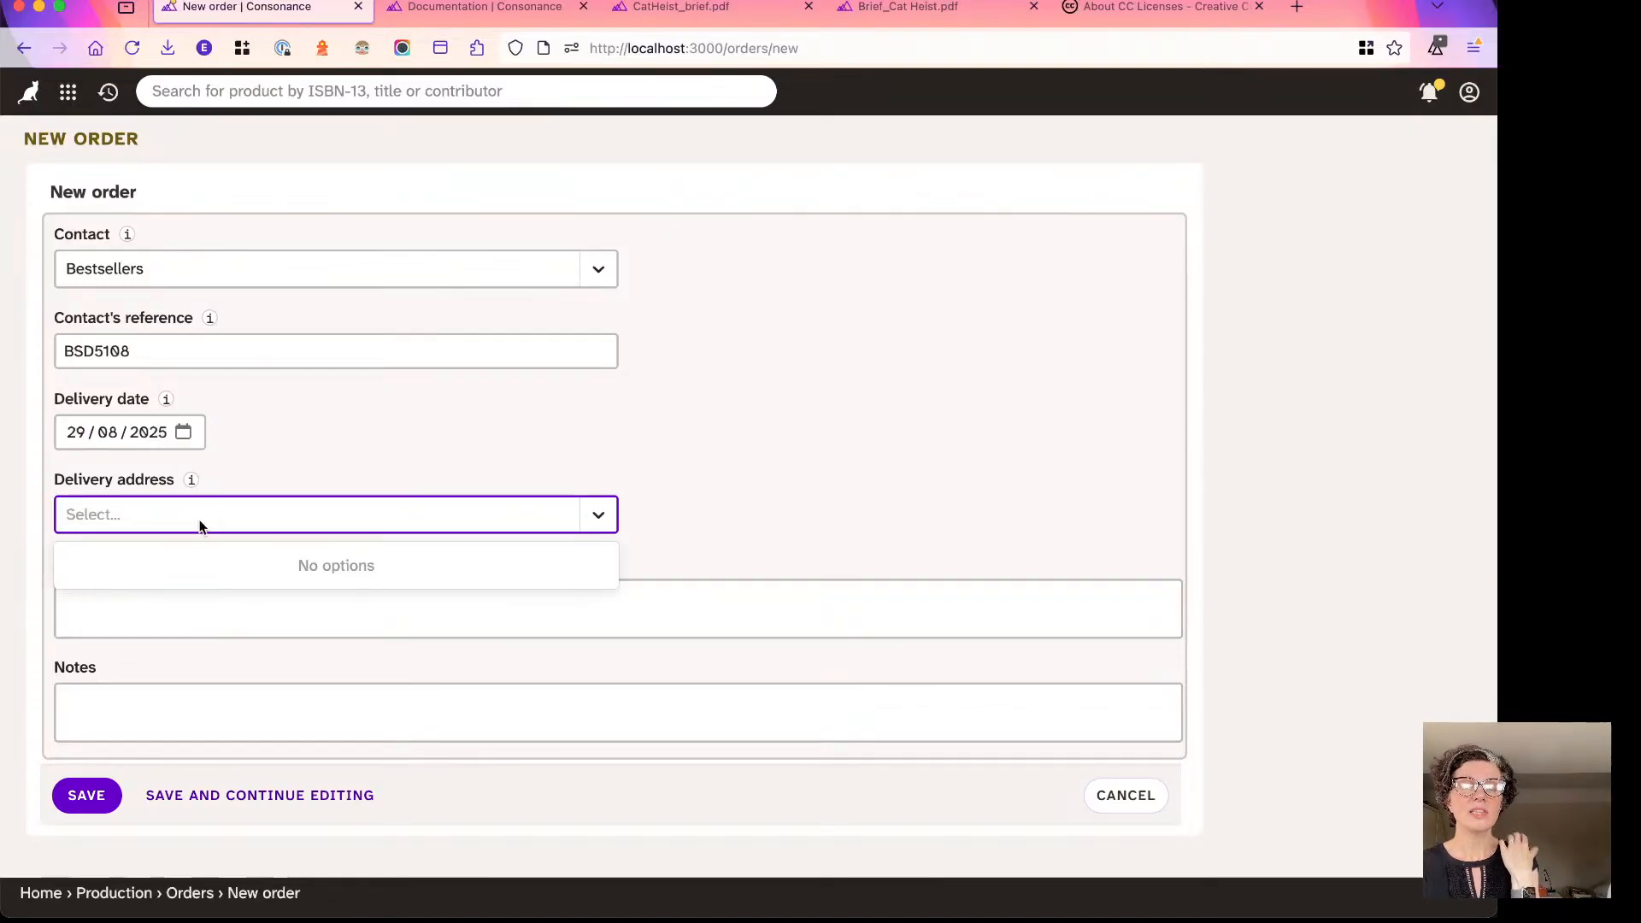
left_click(248, 466)
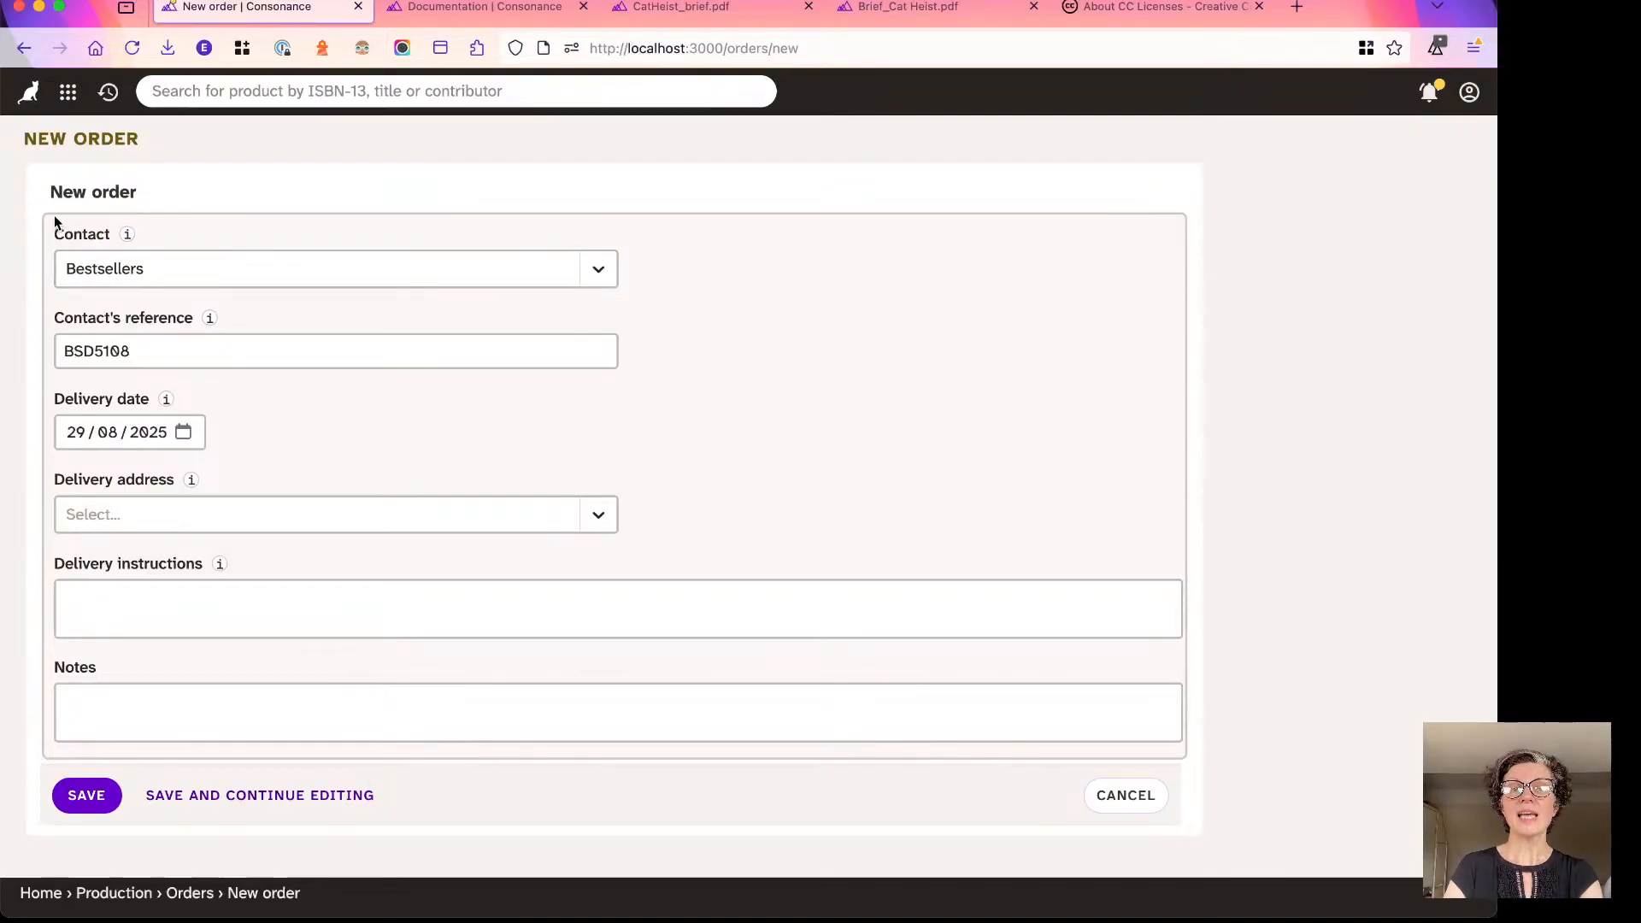
left_click(131, 609)
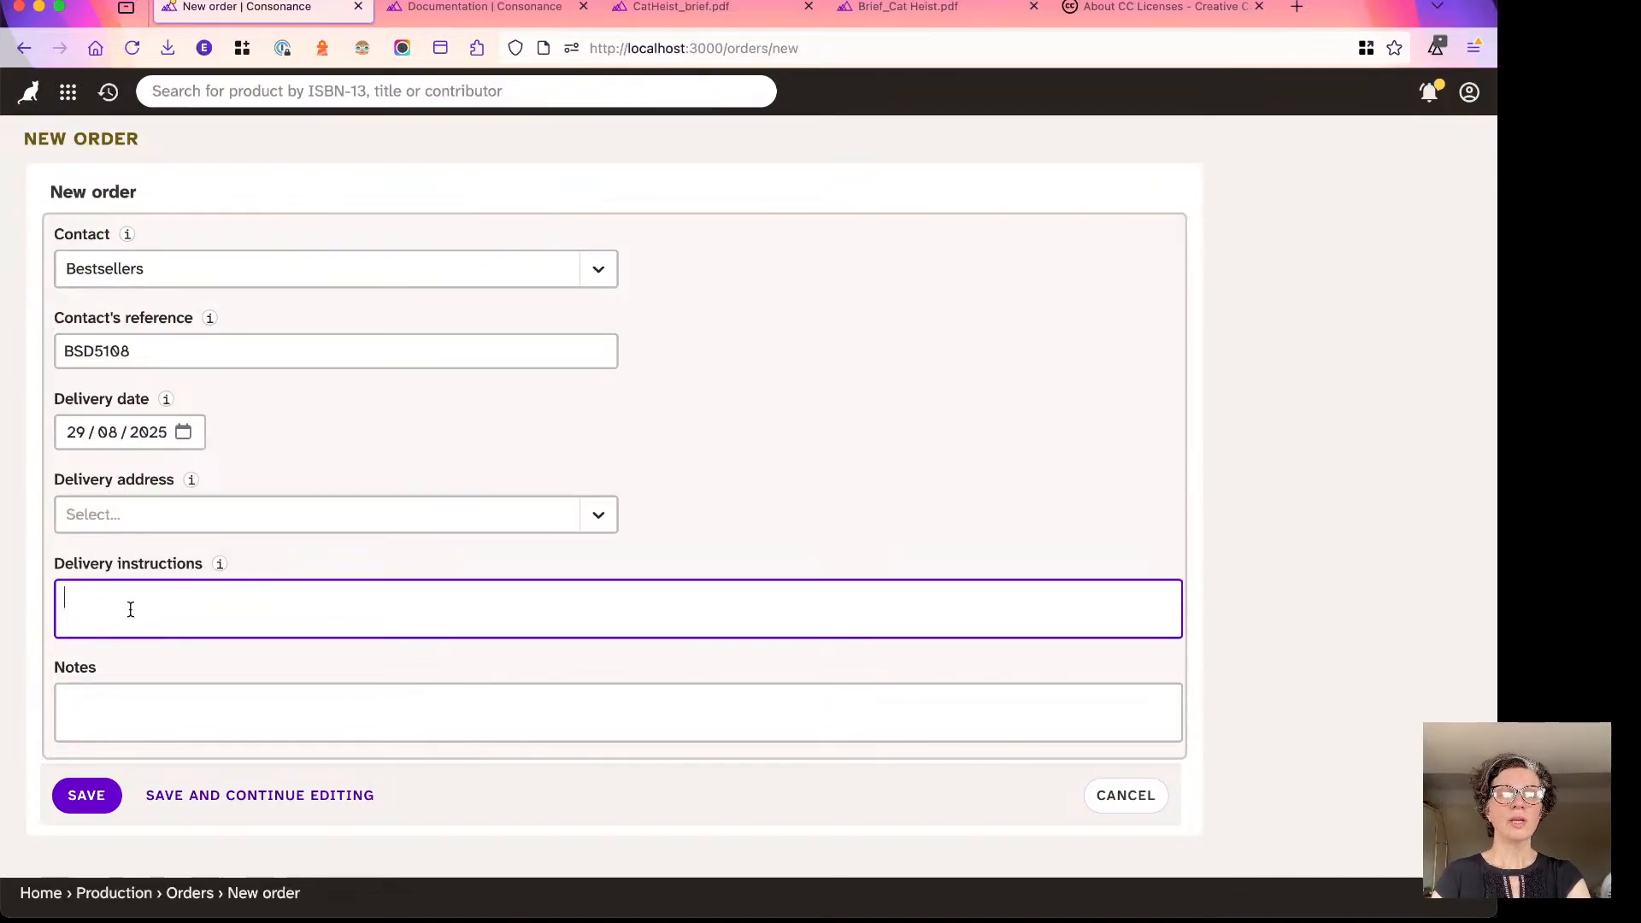
key("super+Tab")
left_click(269, 491)
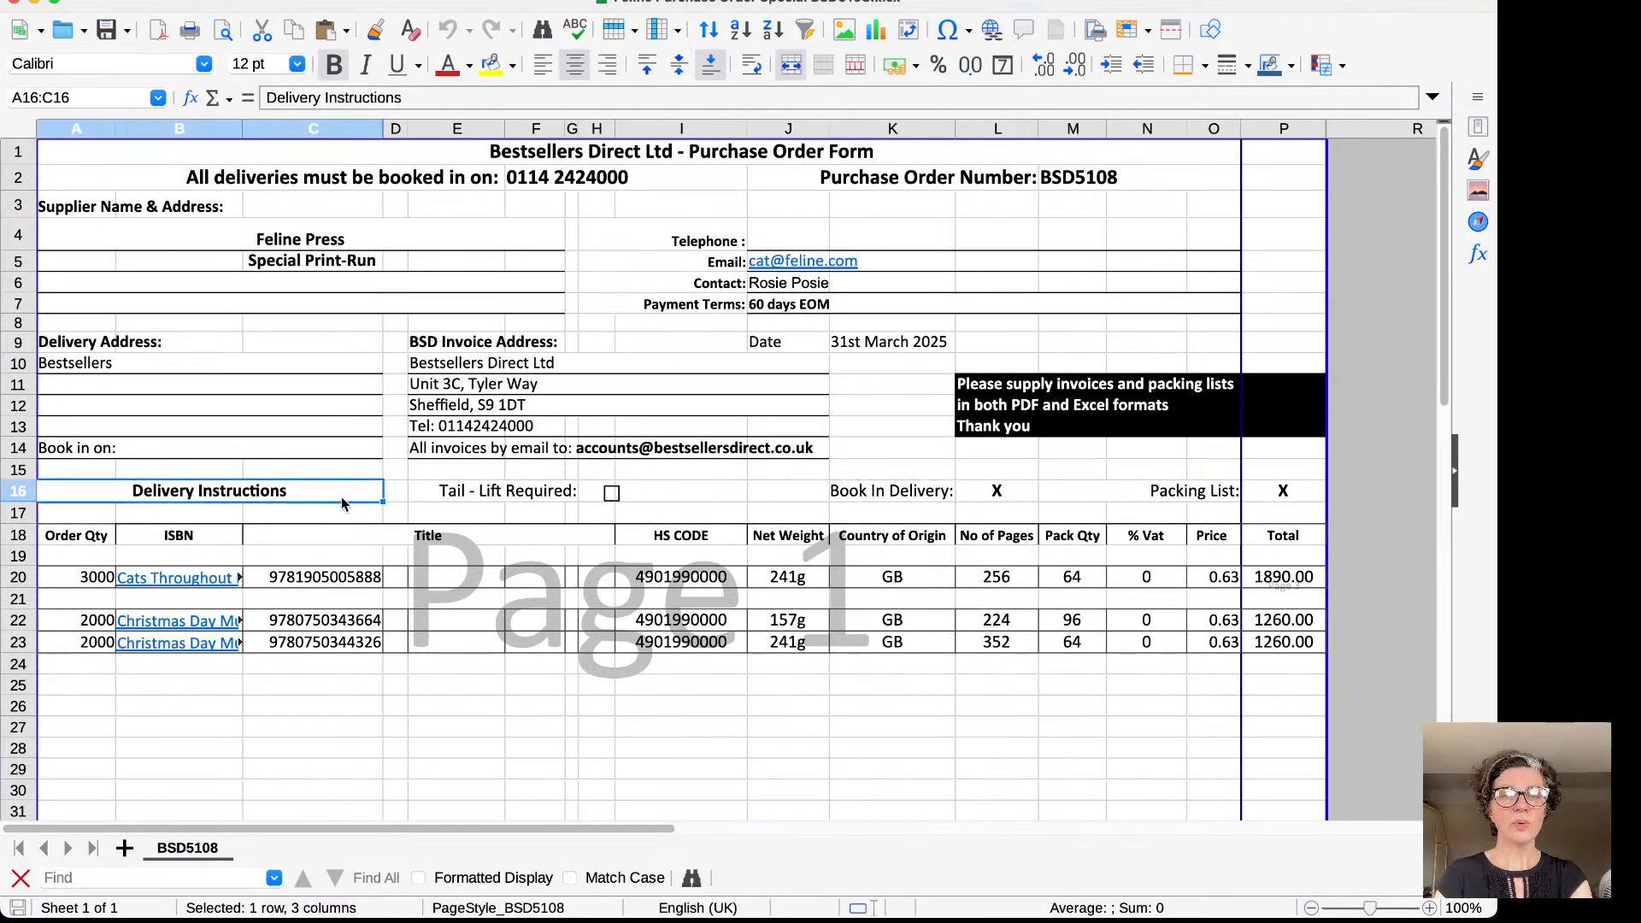
left_click(421, 503)
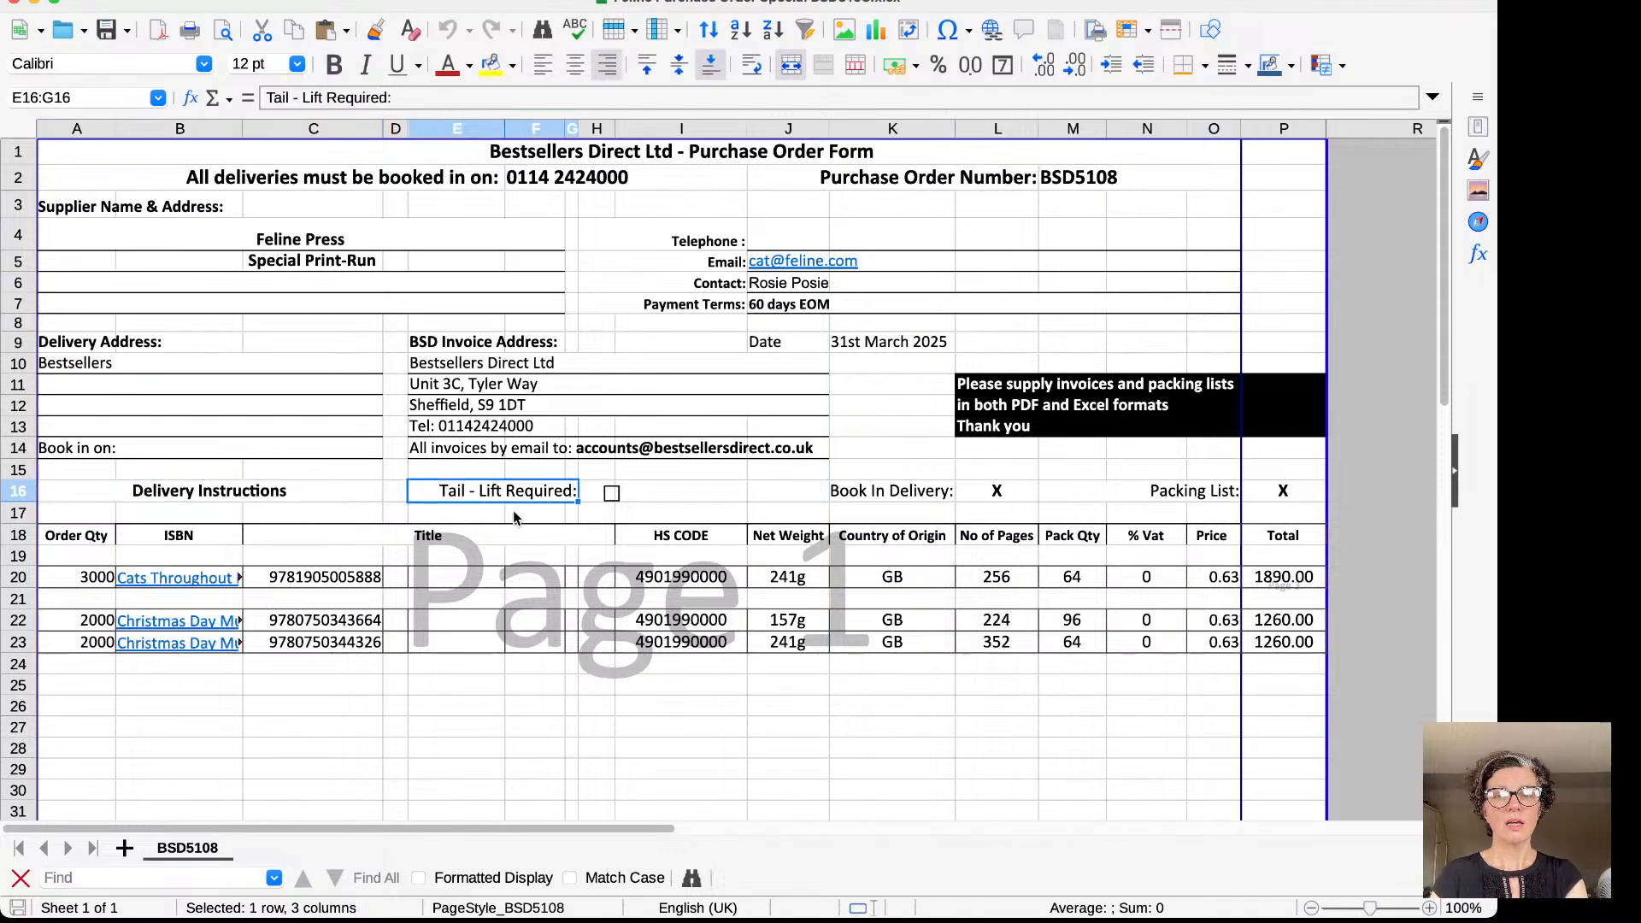
left_click(1214, 506)
key("super+Tab")
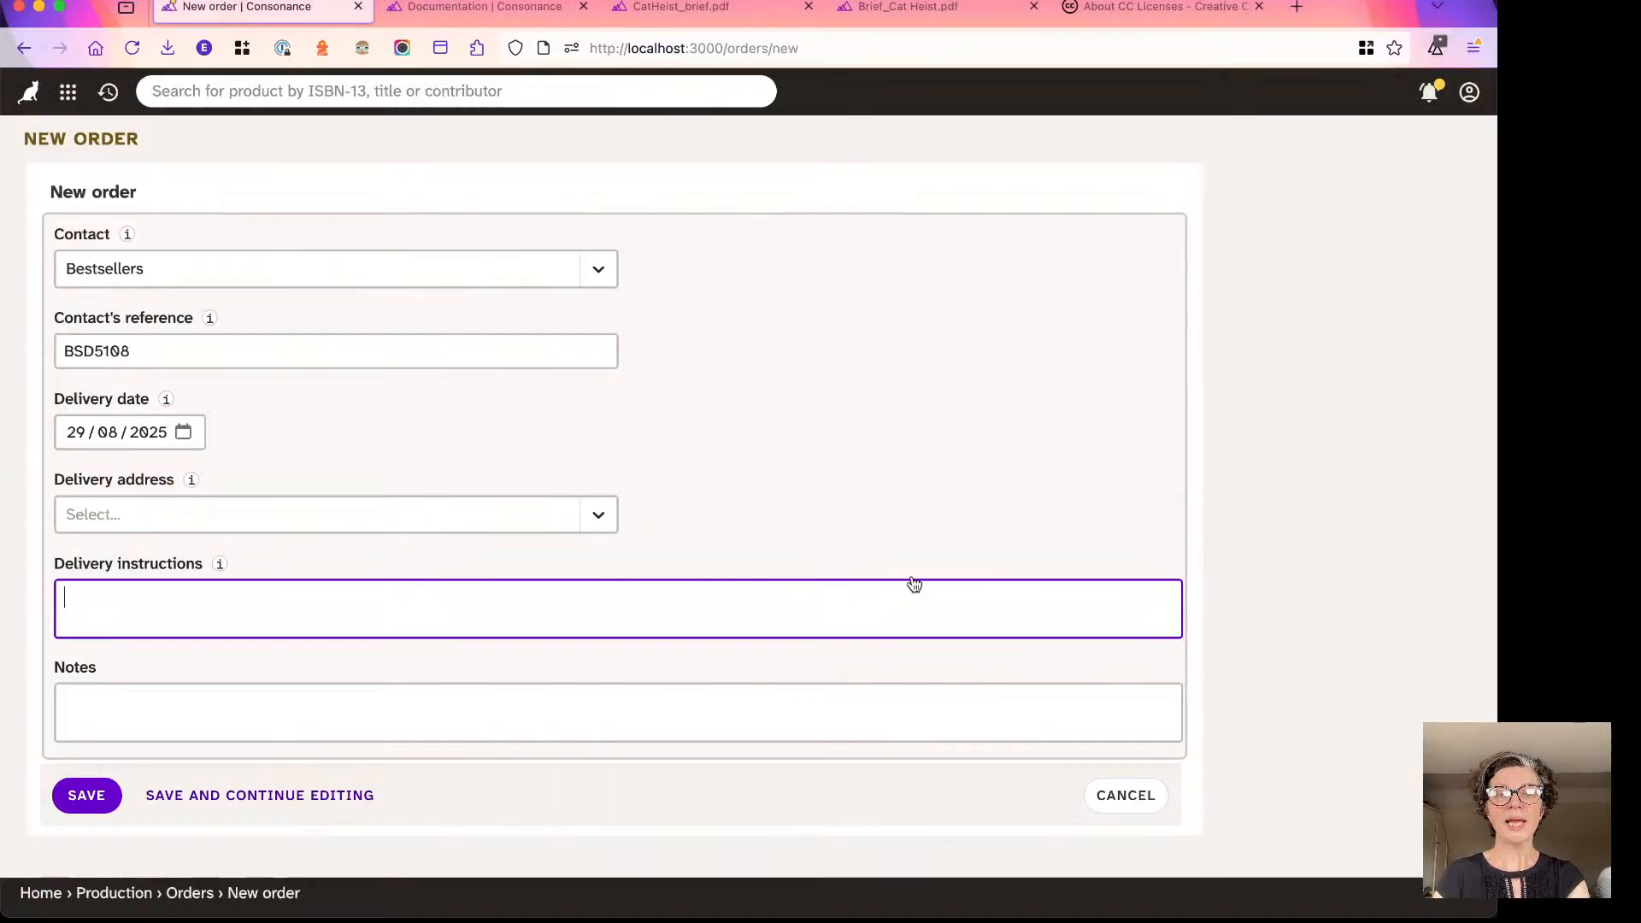
type("packing list!")
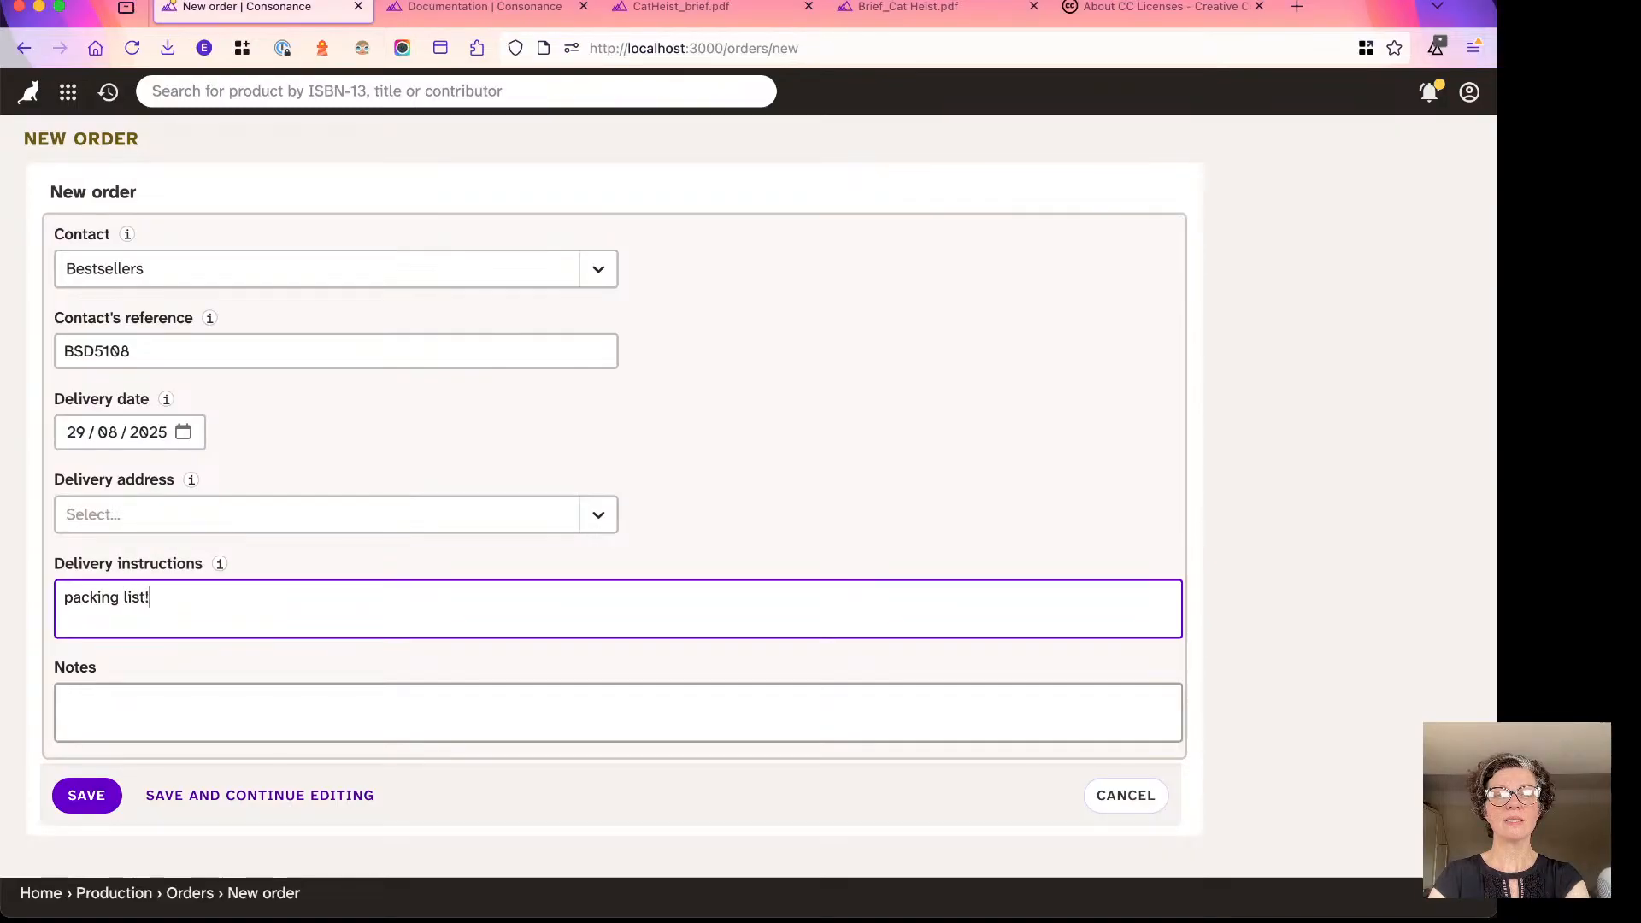
Save the new Bestsellers order and open it from the Orders list.
left_click(520, 691)
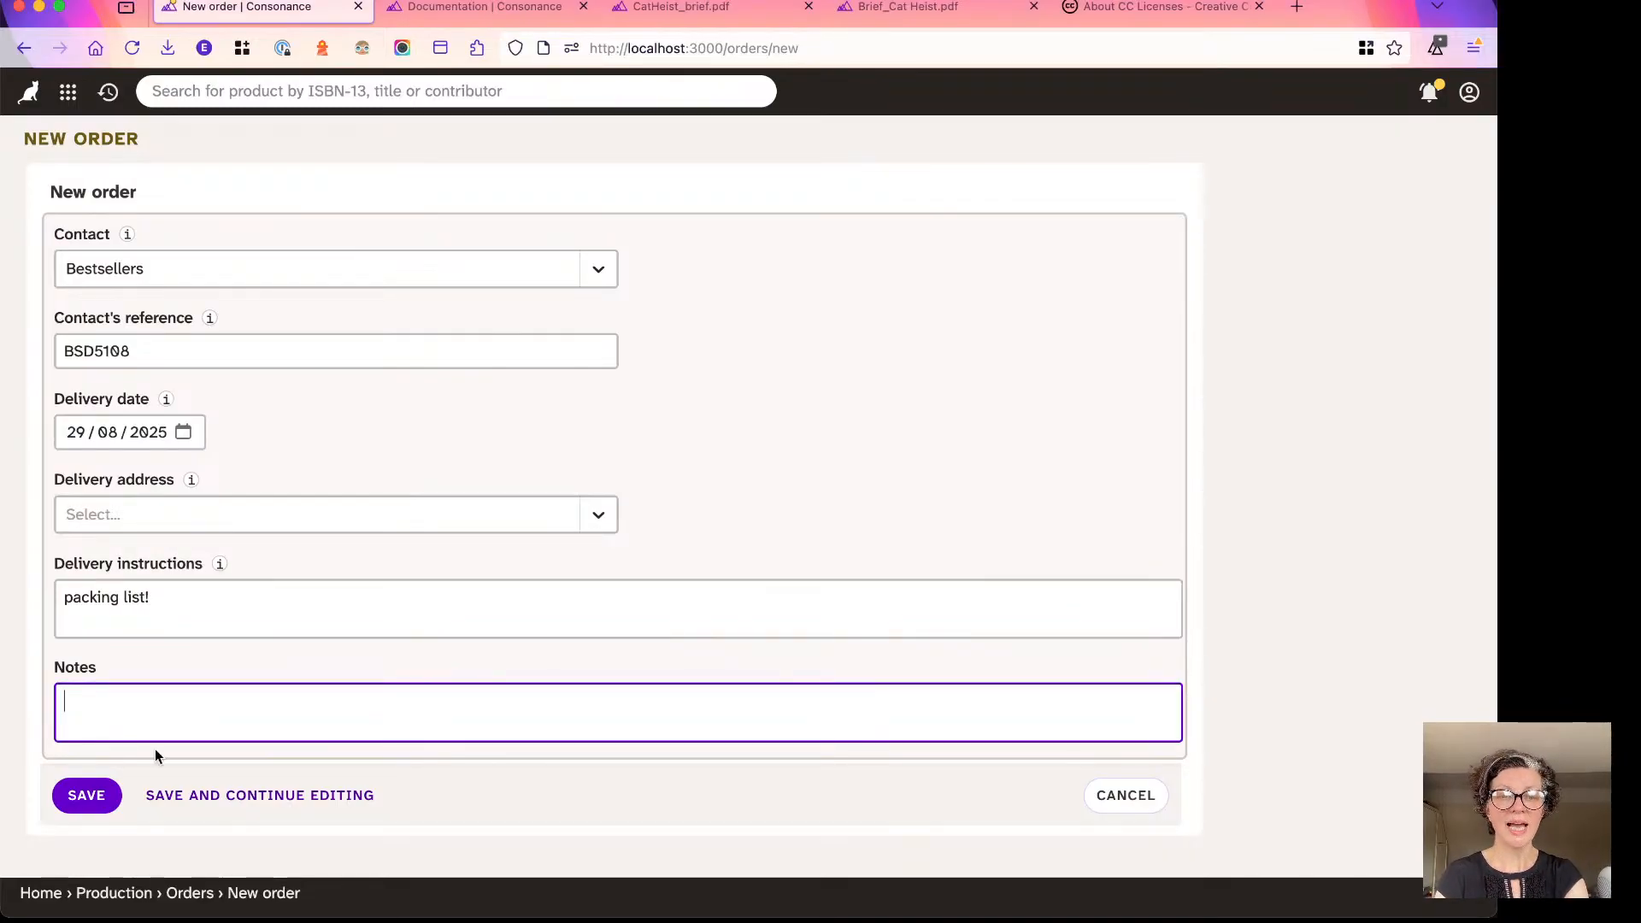
left_click(83, 801)
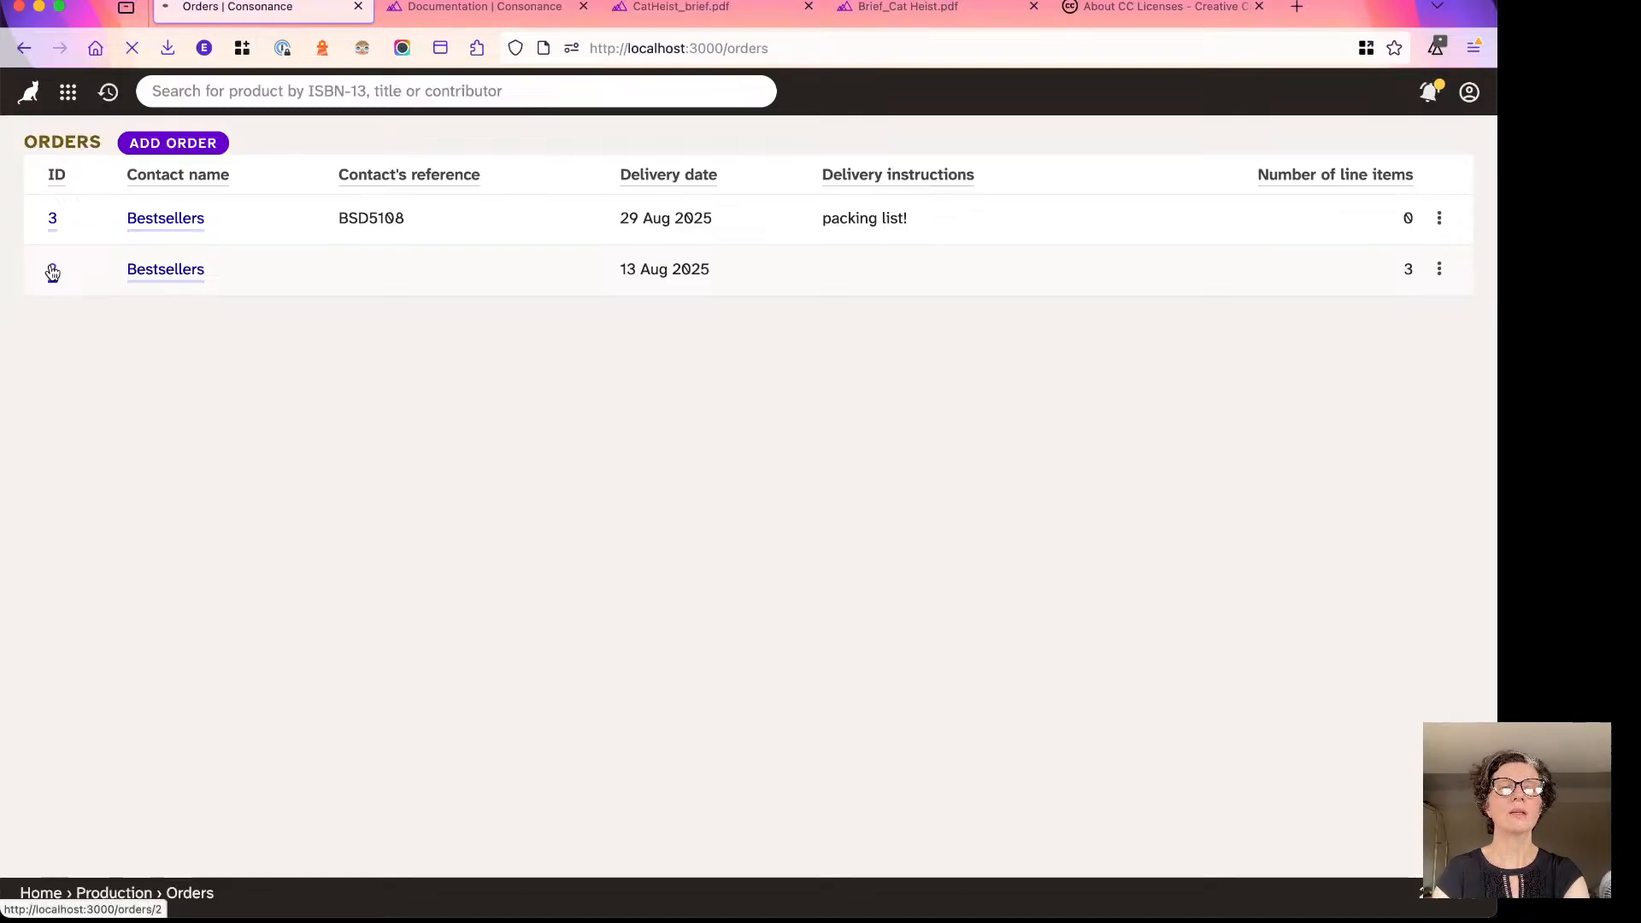
left_click(52, 272)
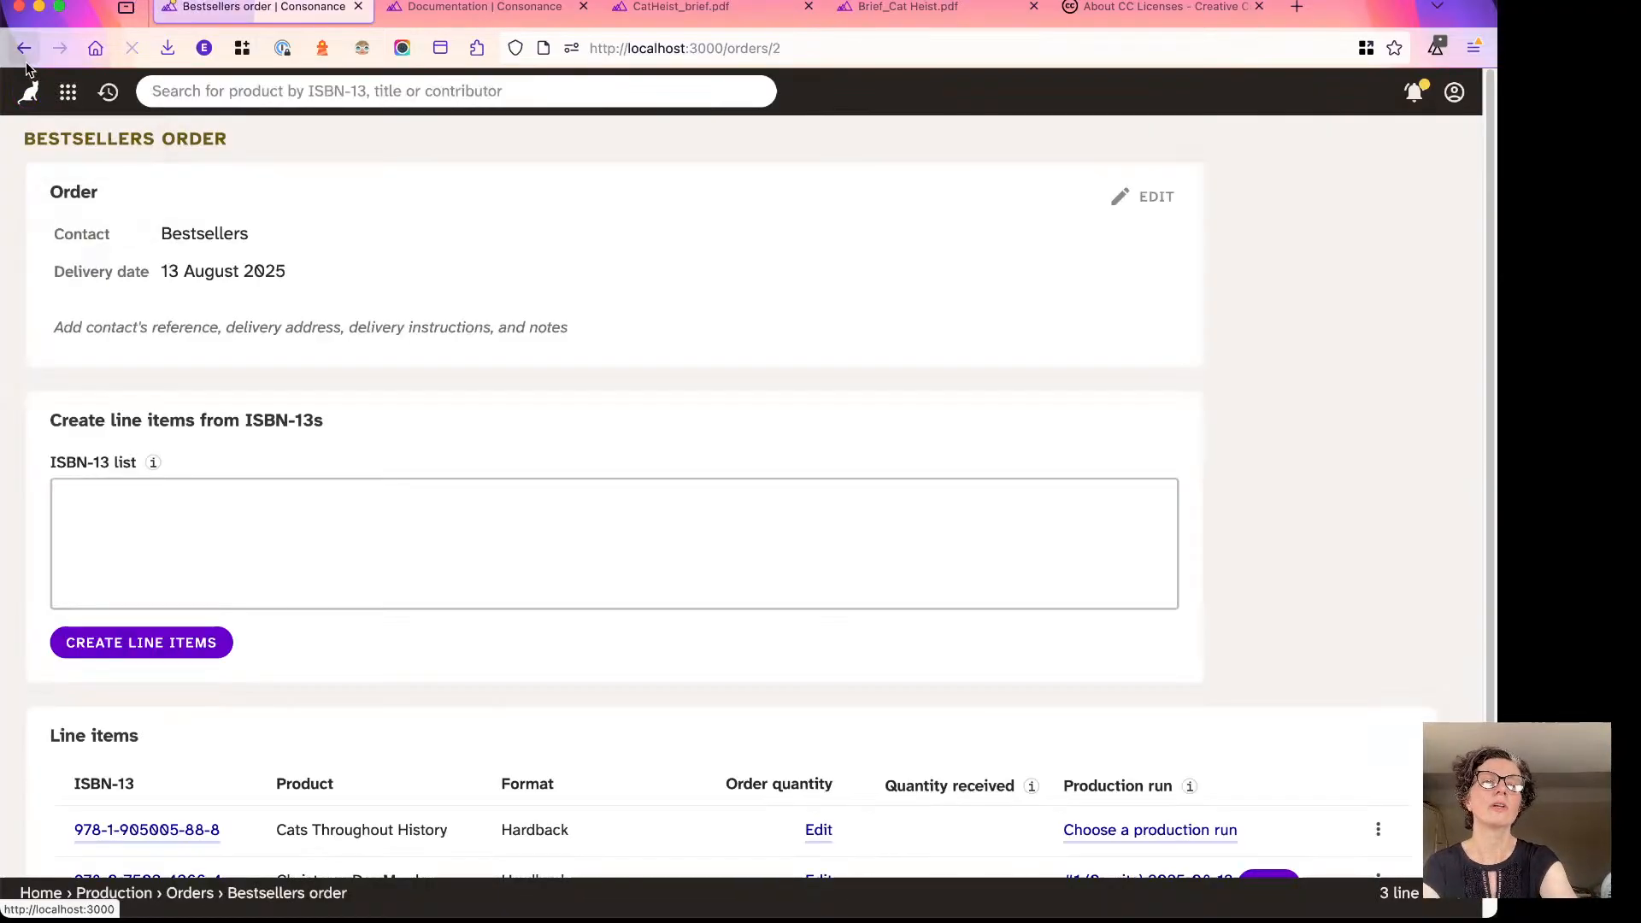
left_click(24, 49)
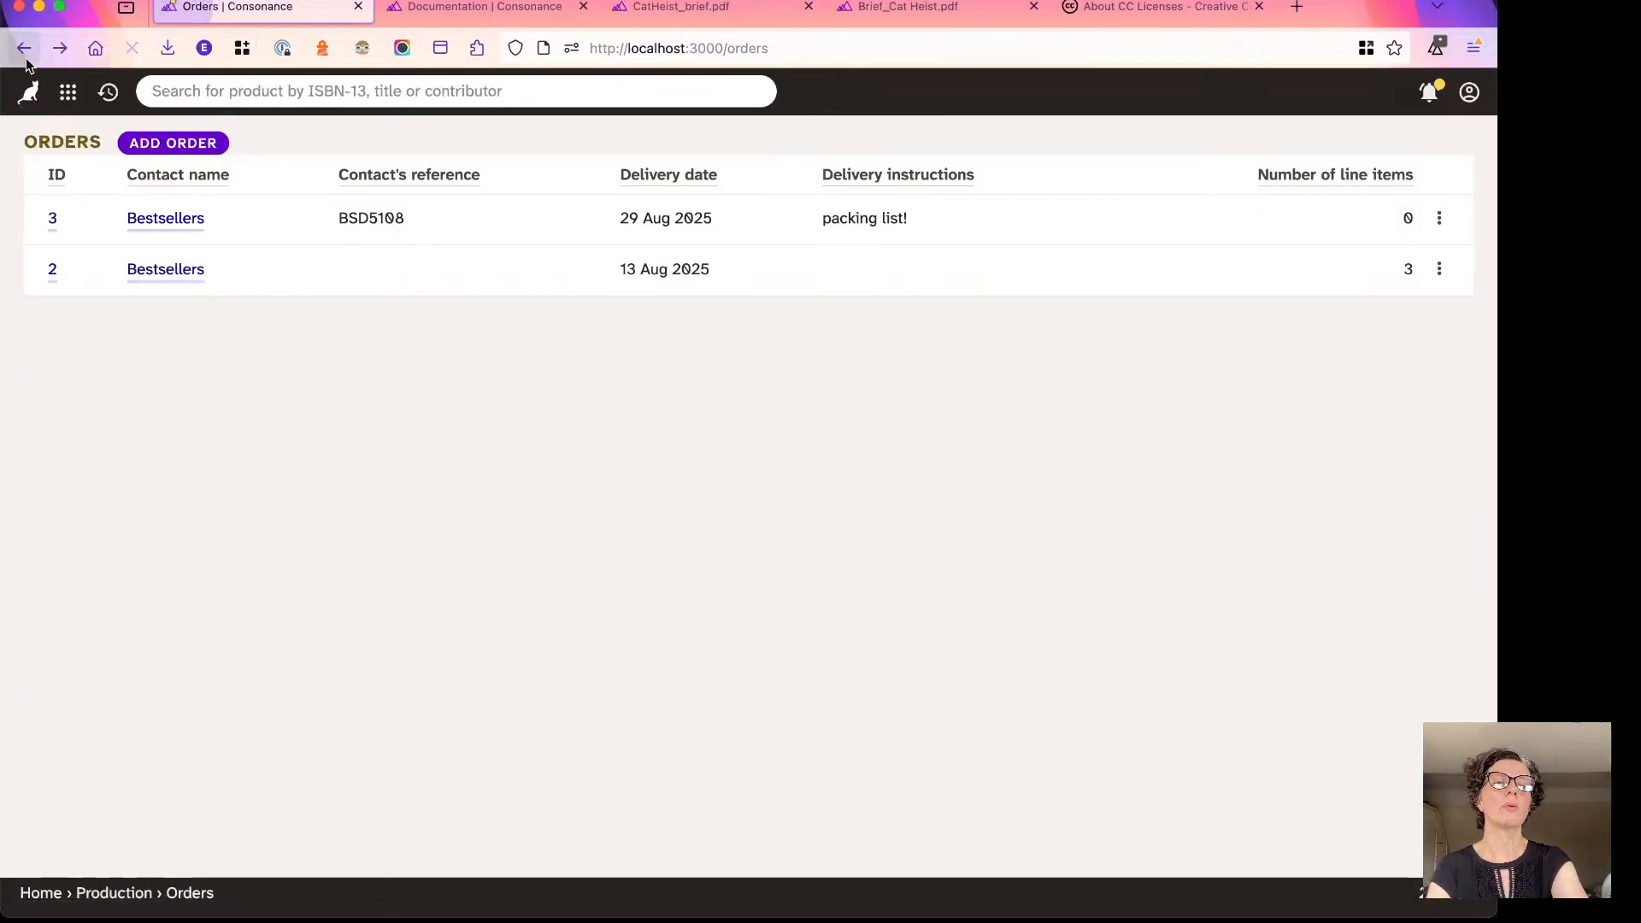
left_click(52, 219)
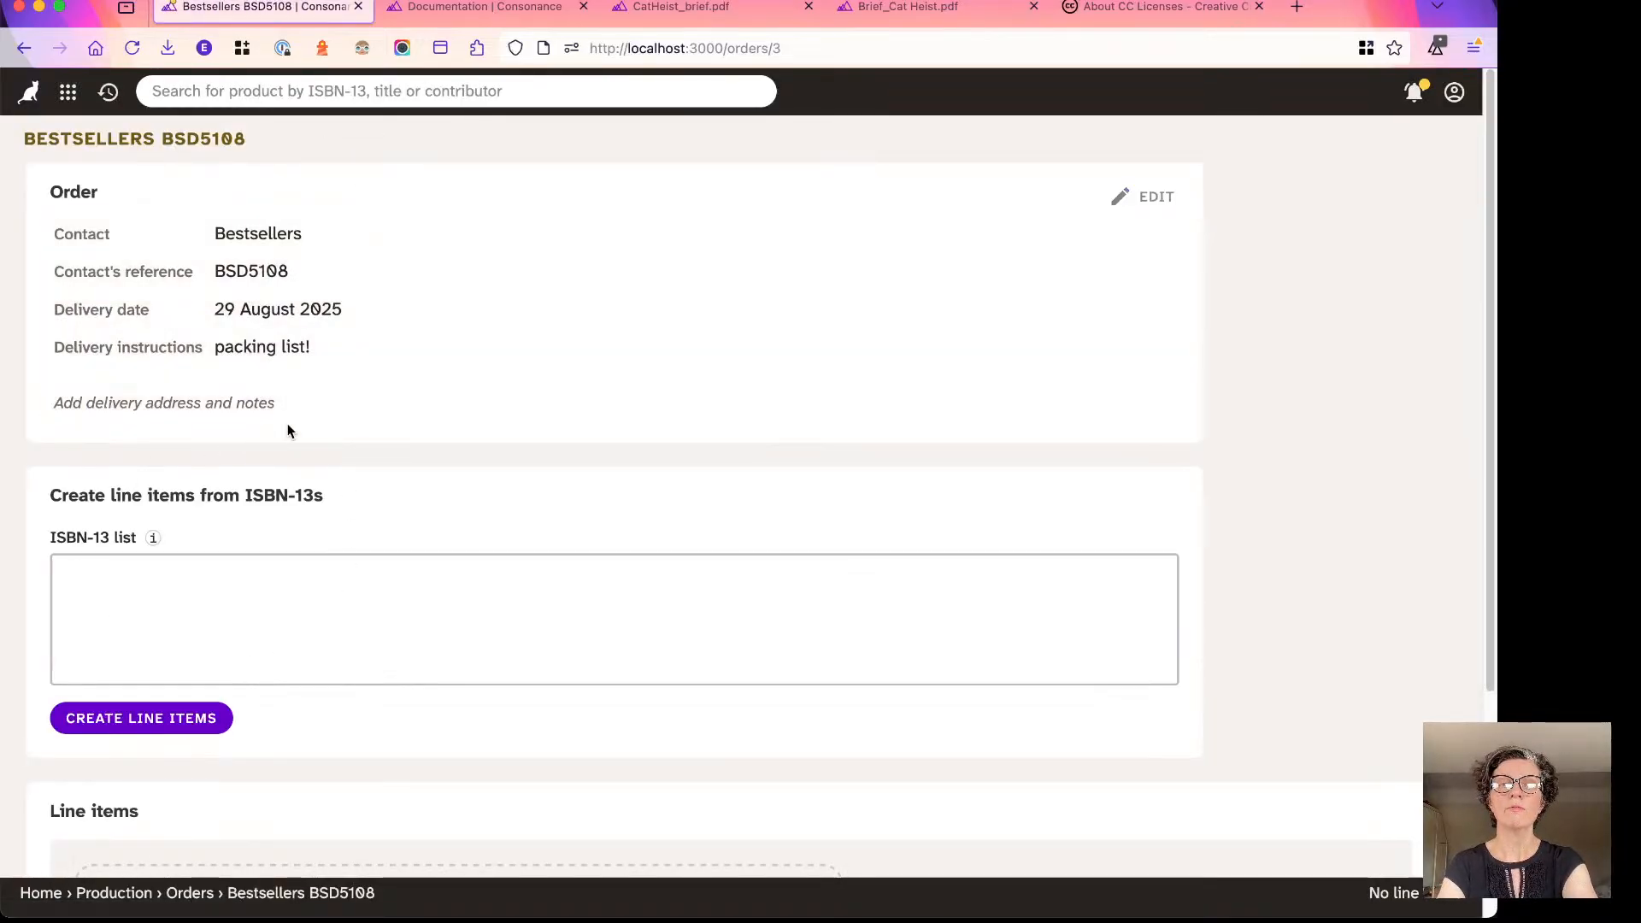
Switch to the purchase order spreadsheet in LibreOffice and look over the ISBNs and order quantities of the listed titles.
left_click(204, 658)
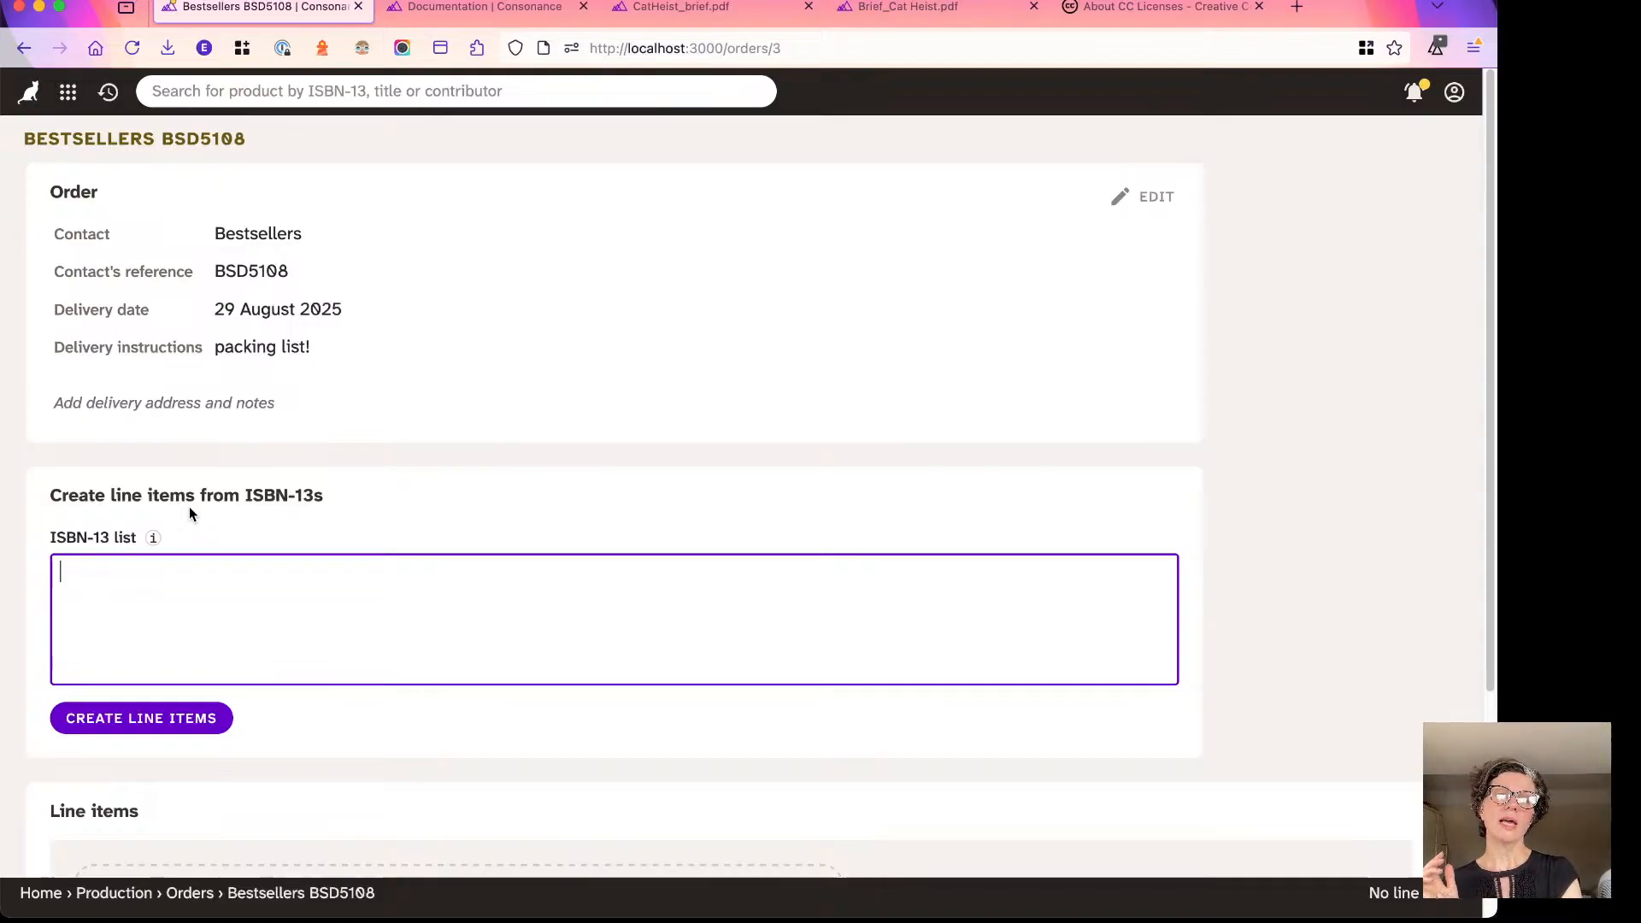
key("super+Tab")
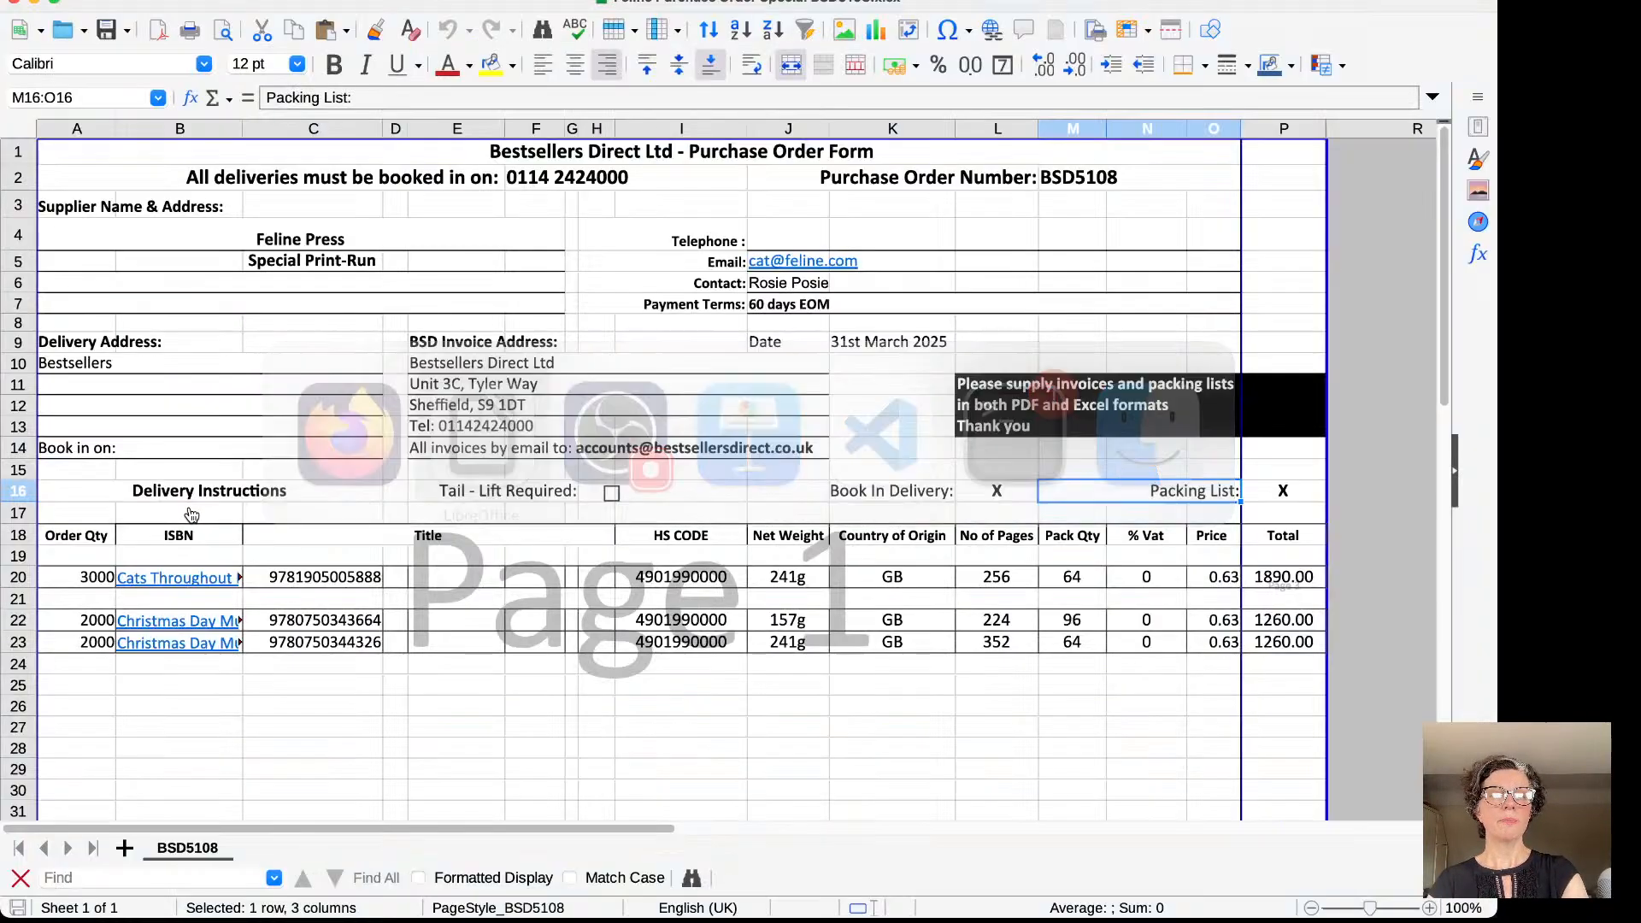
left_click(334, 655)
left_click_drag(60, 579, 49, 645)
left_click(87, 689)
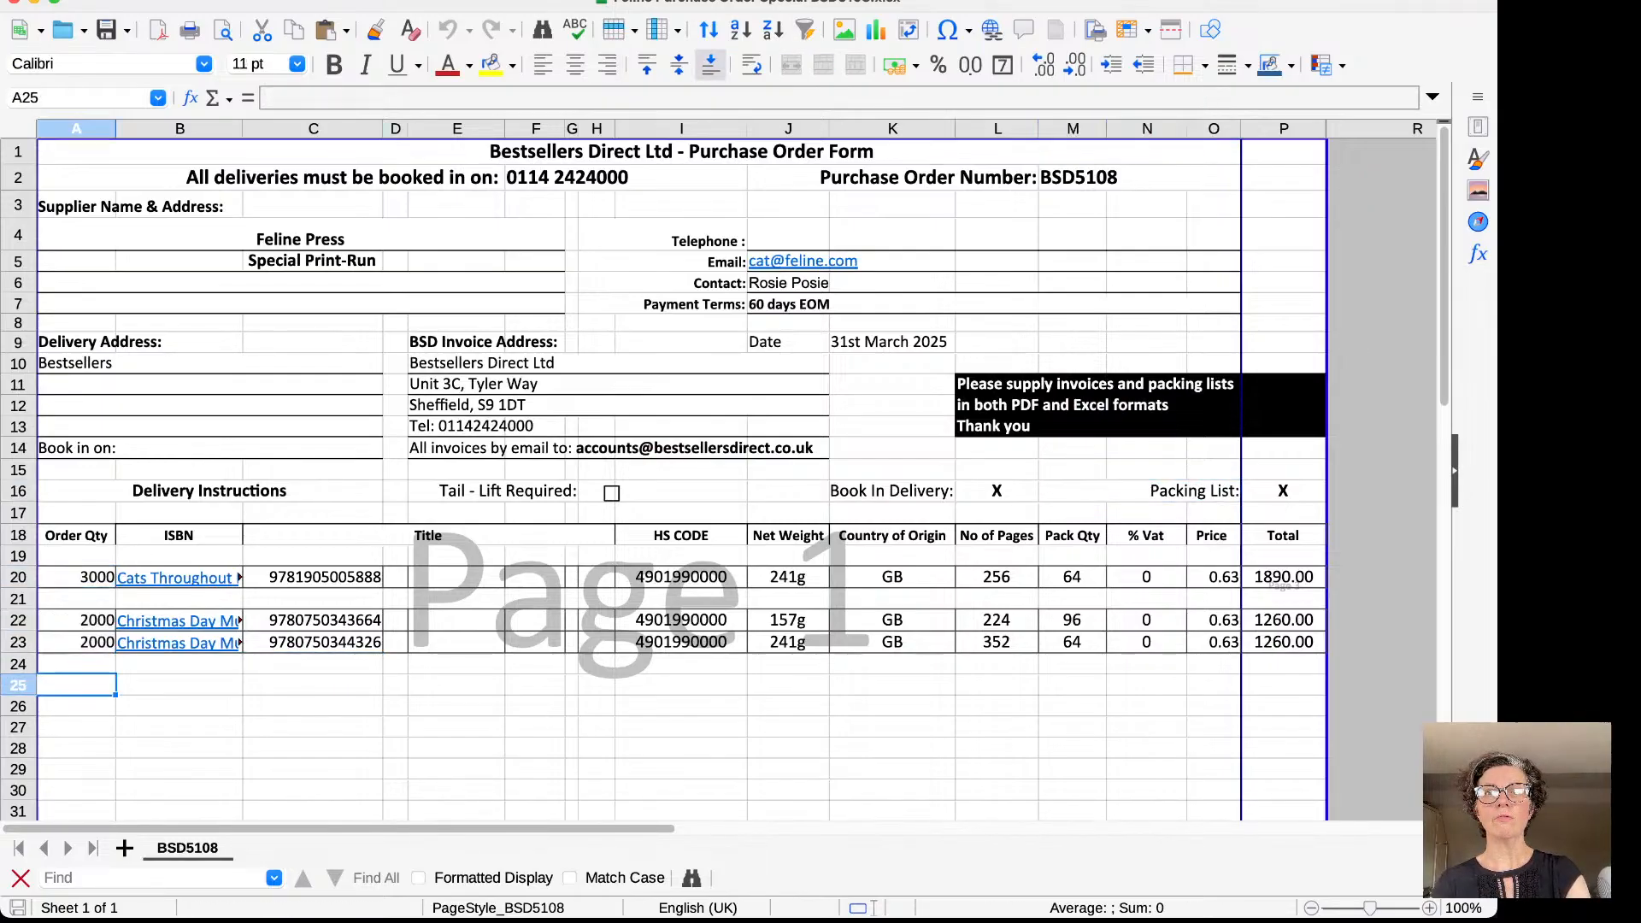
Switch to the longer "lots Feline Purchase Order Special" workbook and look over its column of ISBNs.
left_click(845, 1)
left_click(871, 59)
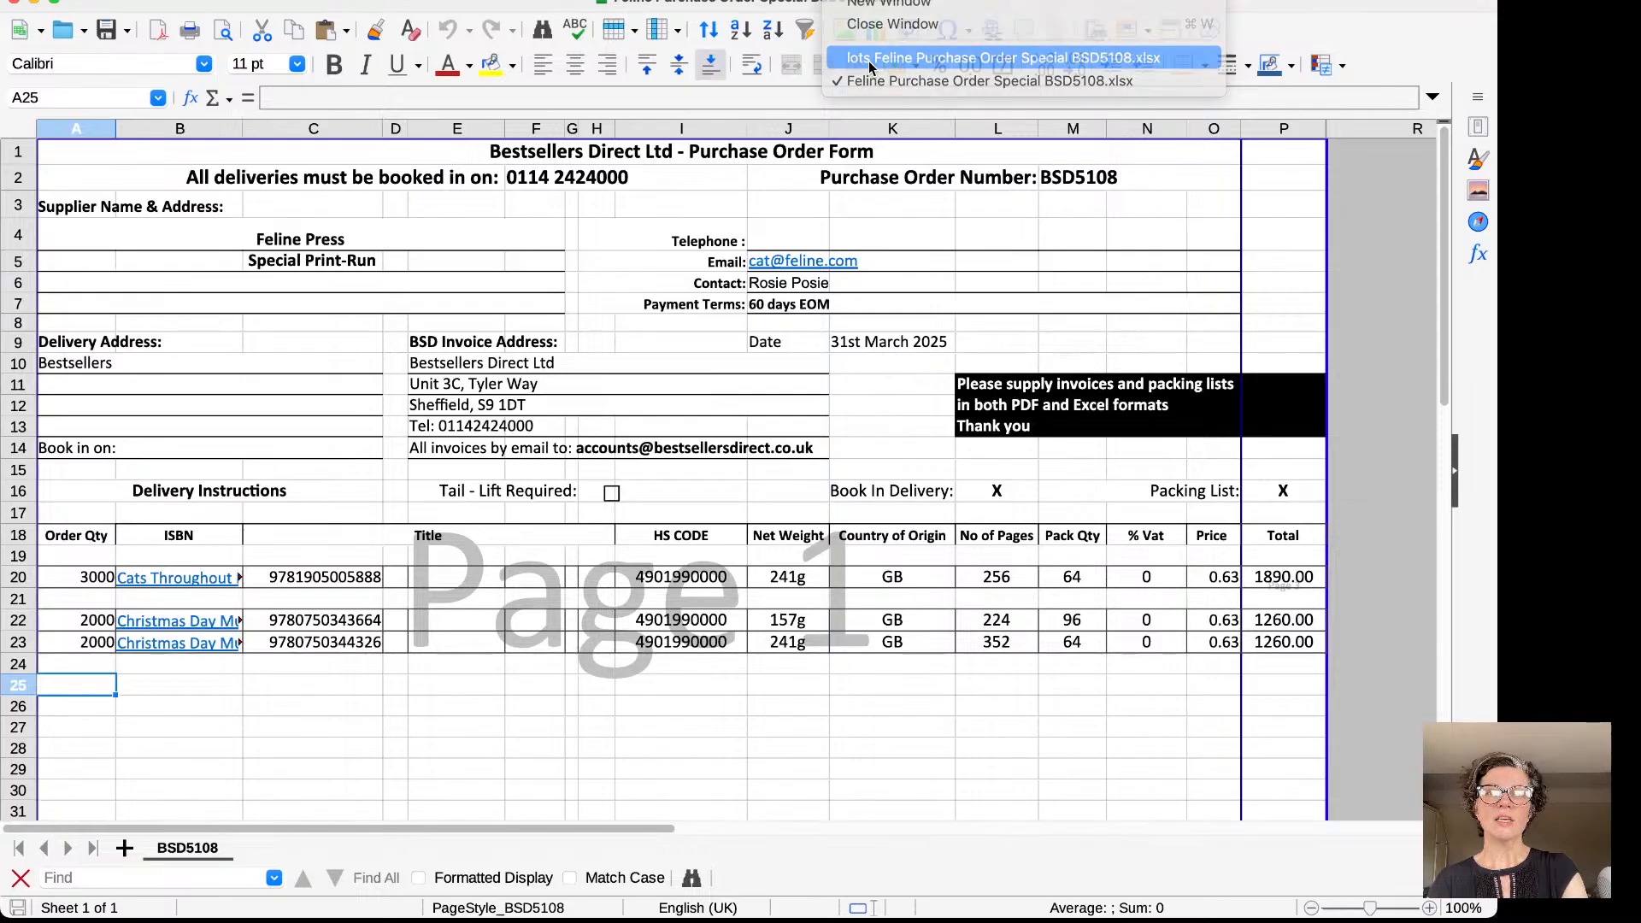
left_click(253, 426)
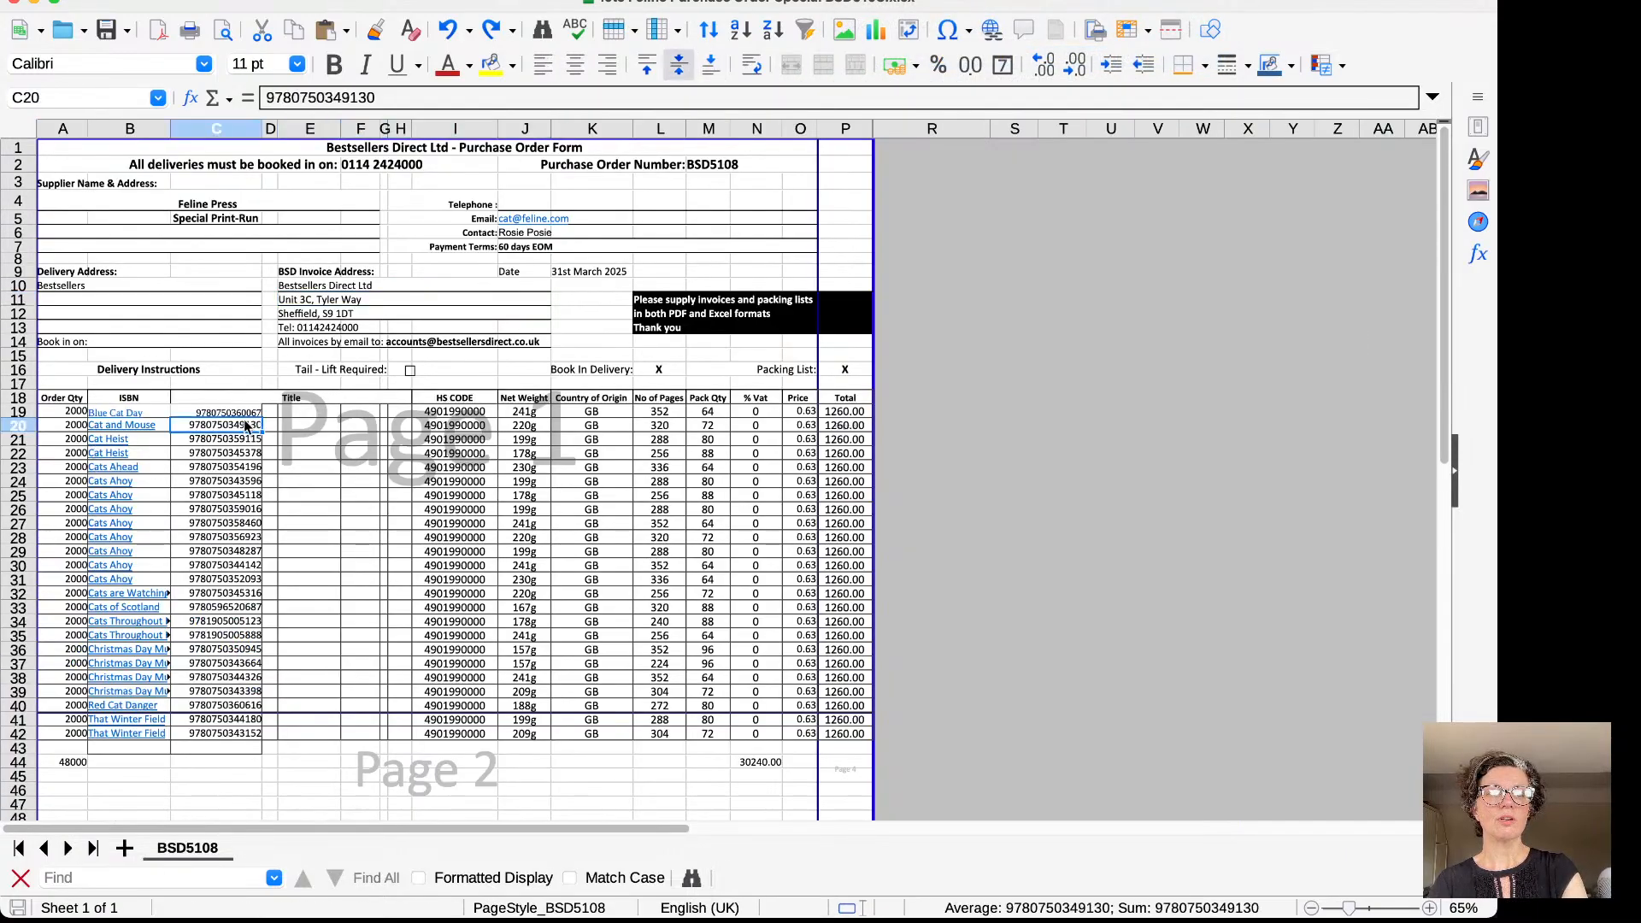
left_click_drag(240, 417, 240, 728)
left_click(225, 610)
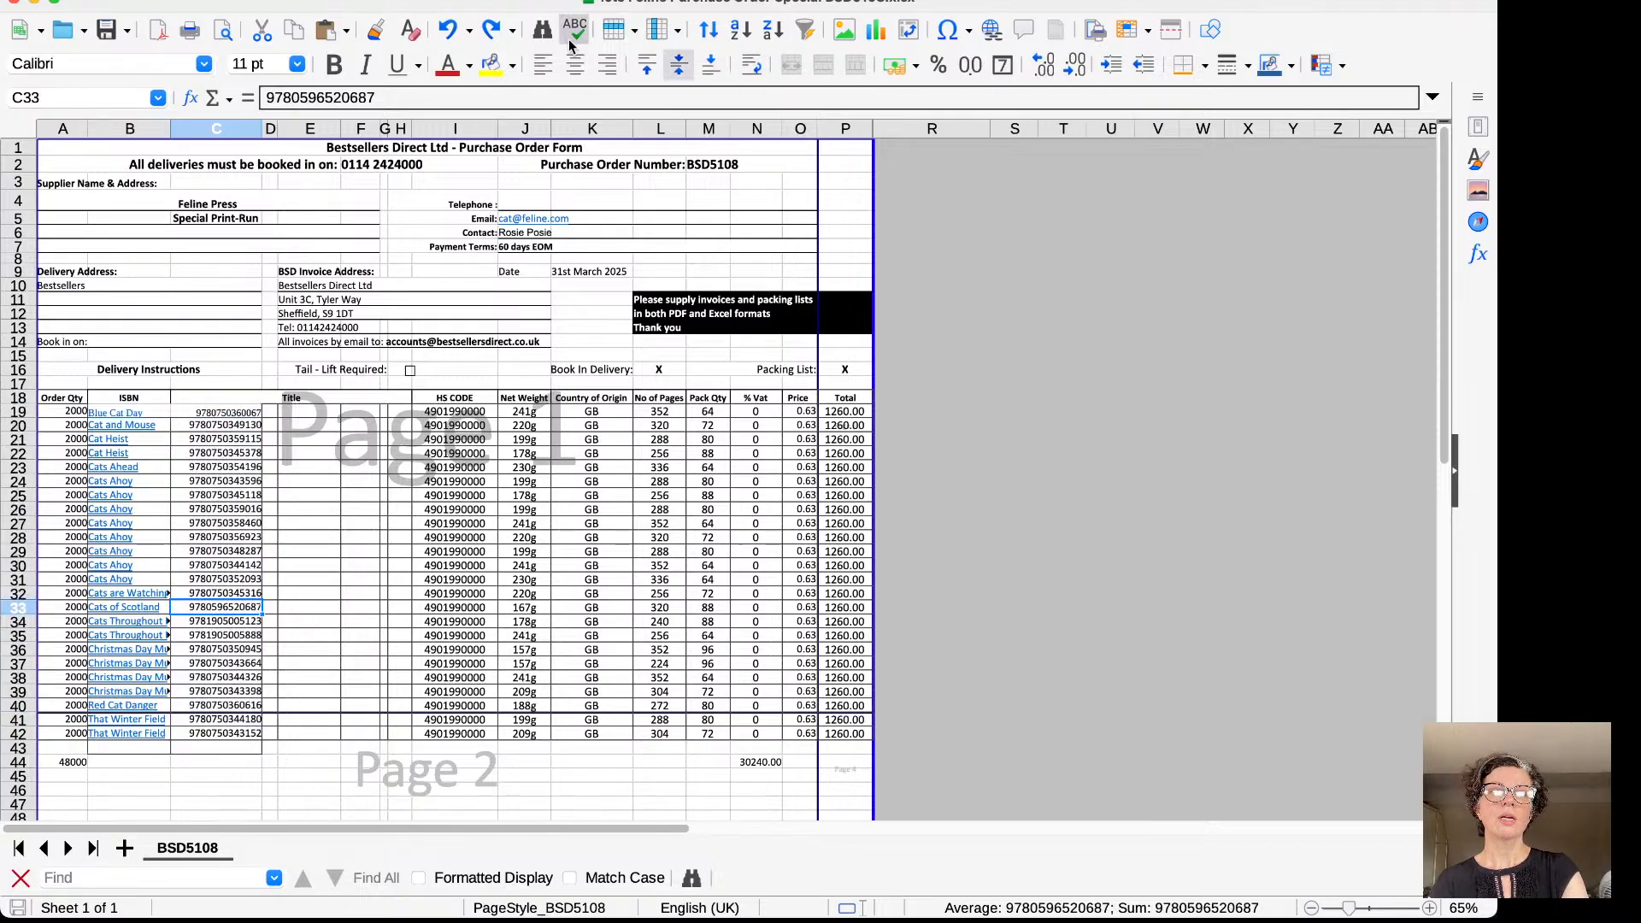
Return to the shorter Feline purchase order workbook and copy its entire sheet into the order's ISBN-13 list in Firefox.
left_click(847, 2)
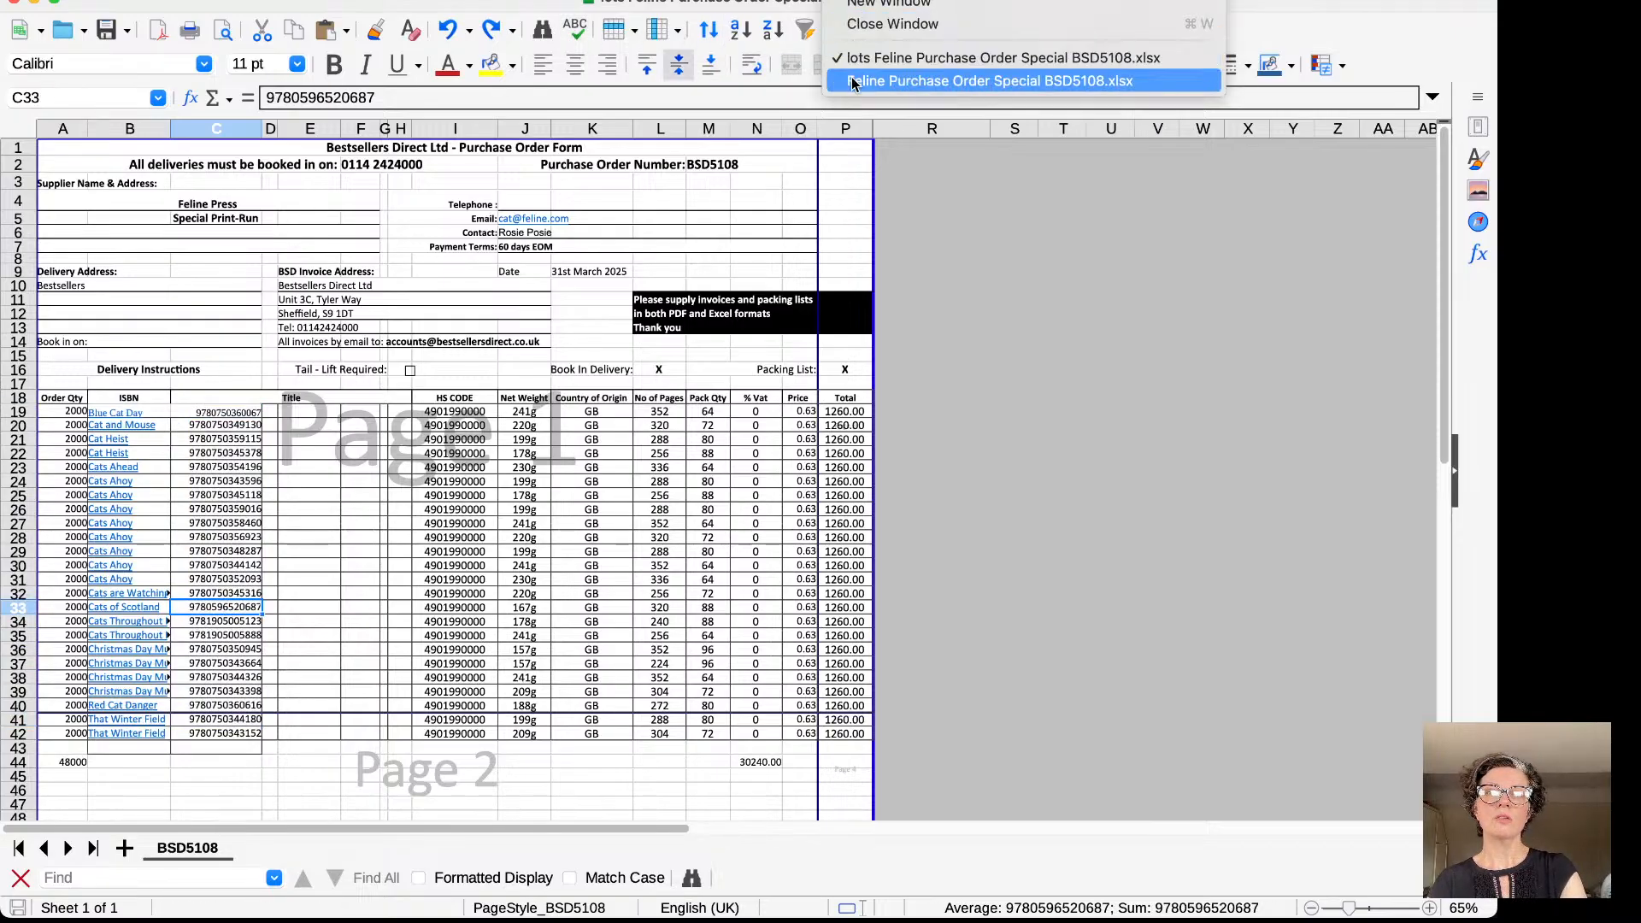
left_click(1026, 80)
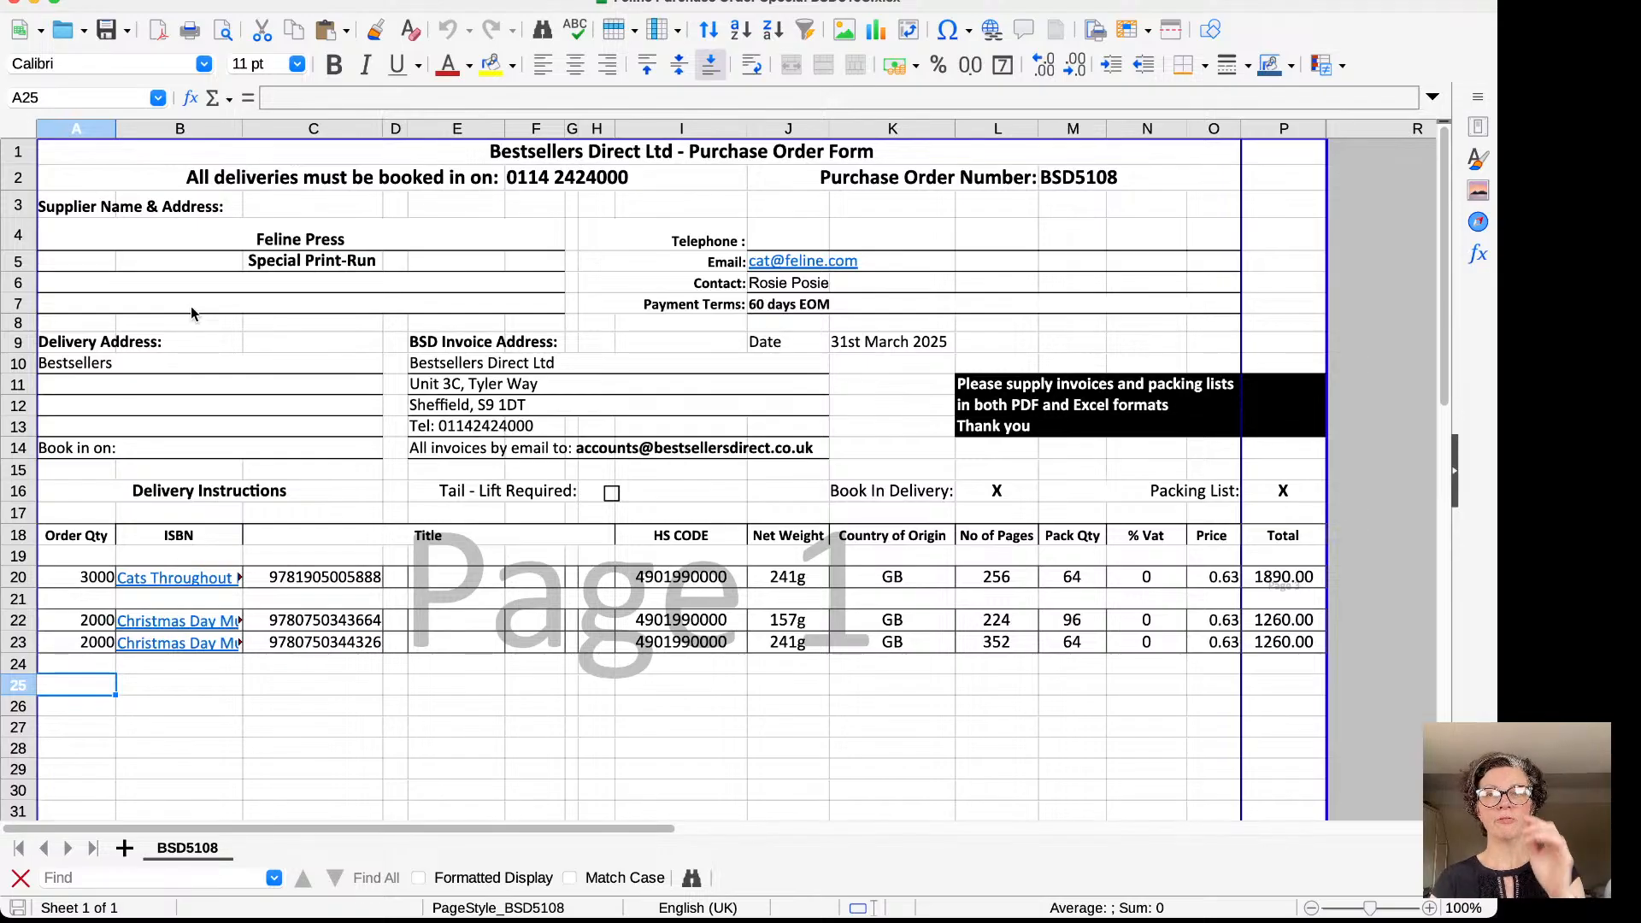
left_click(192, 306)
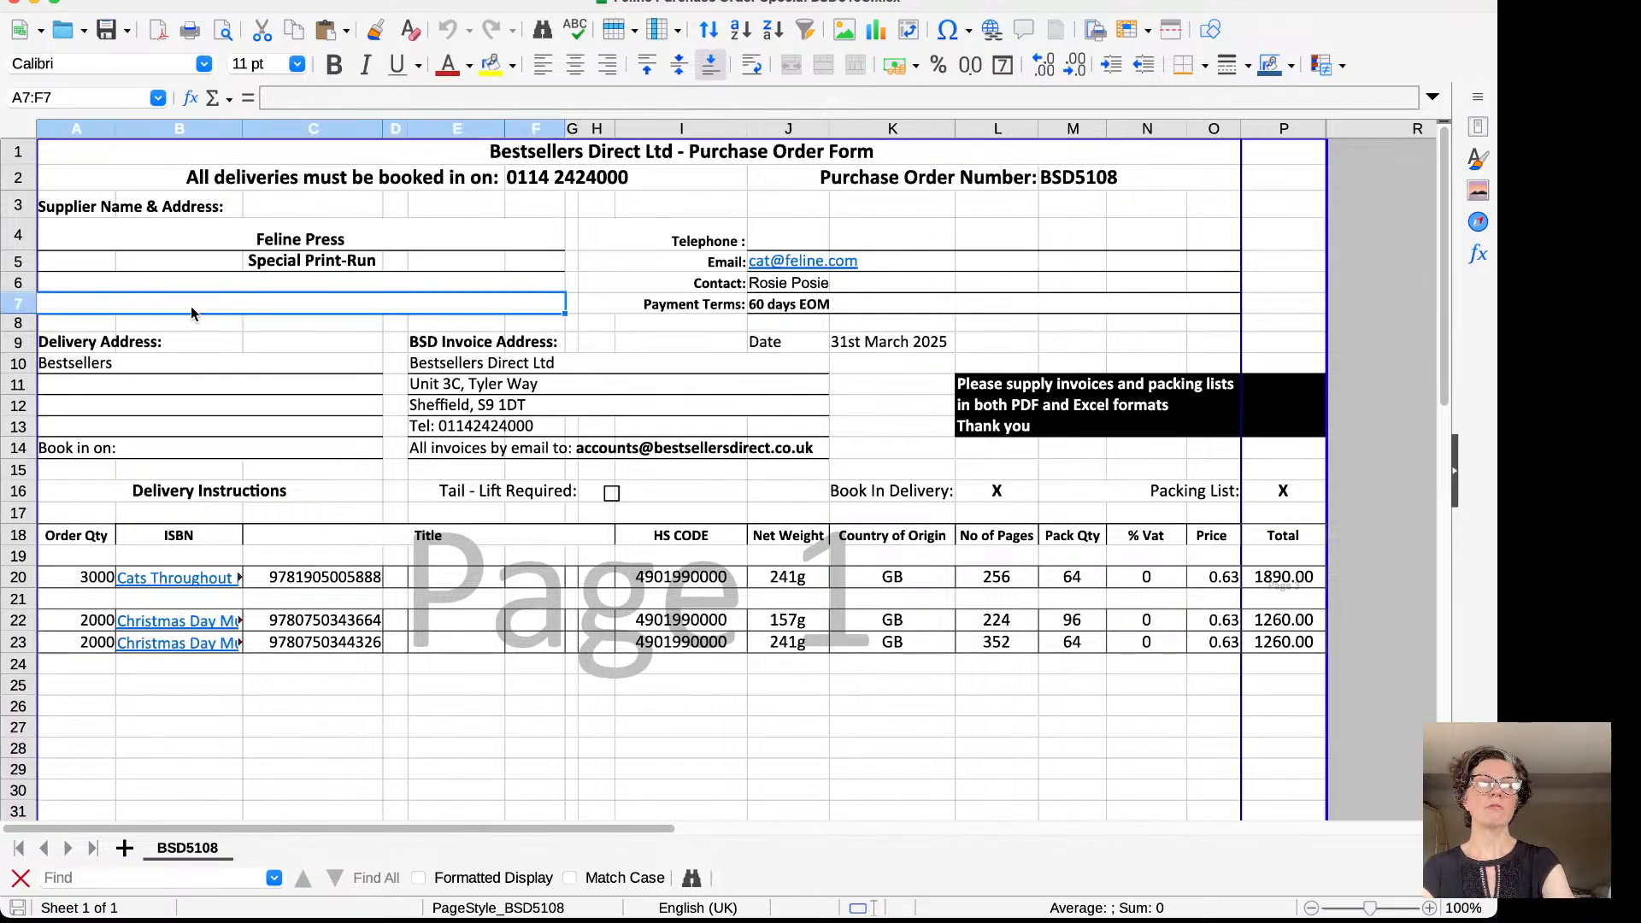
left_click(24, 137)
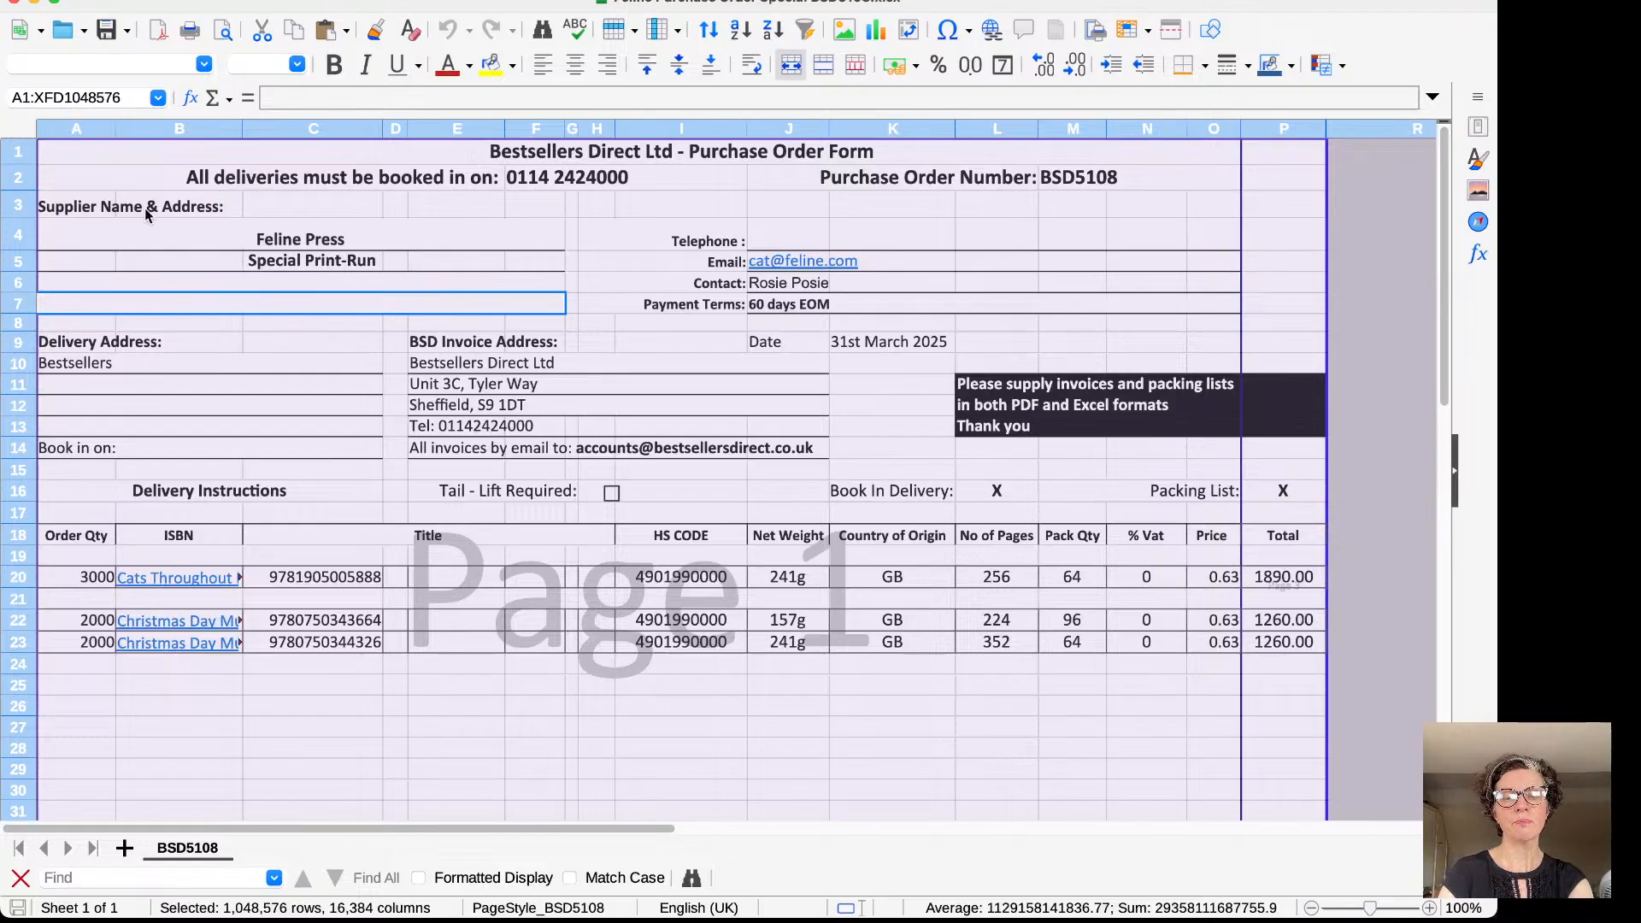
key("super+Tab")
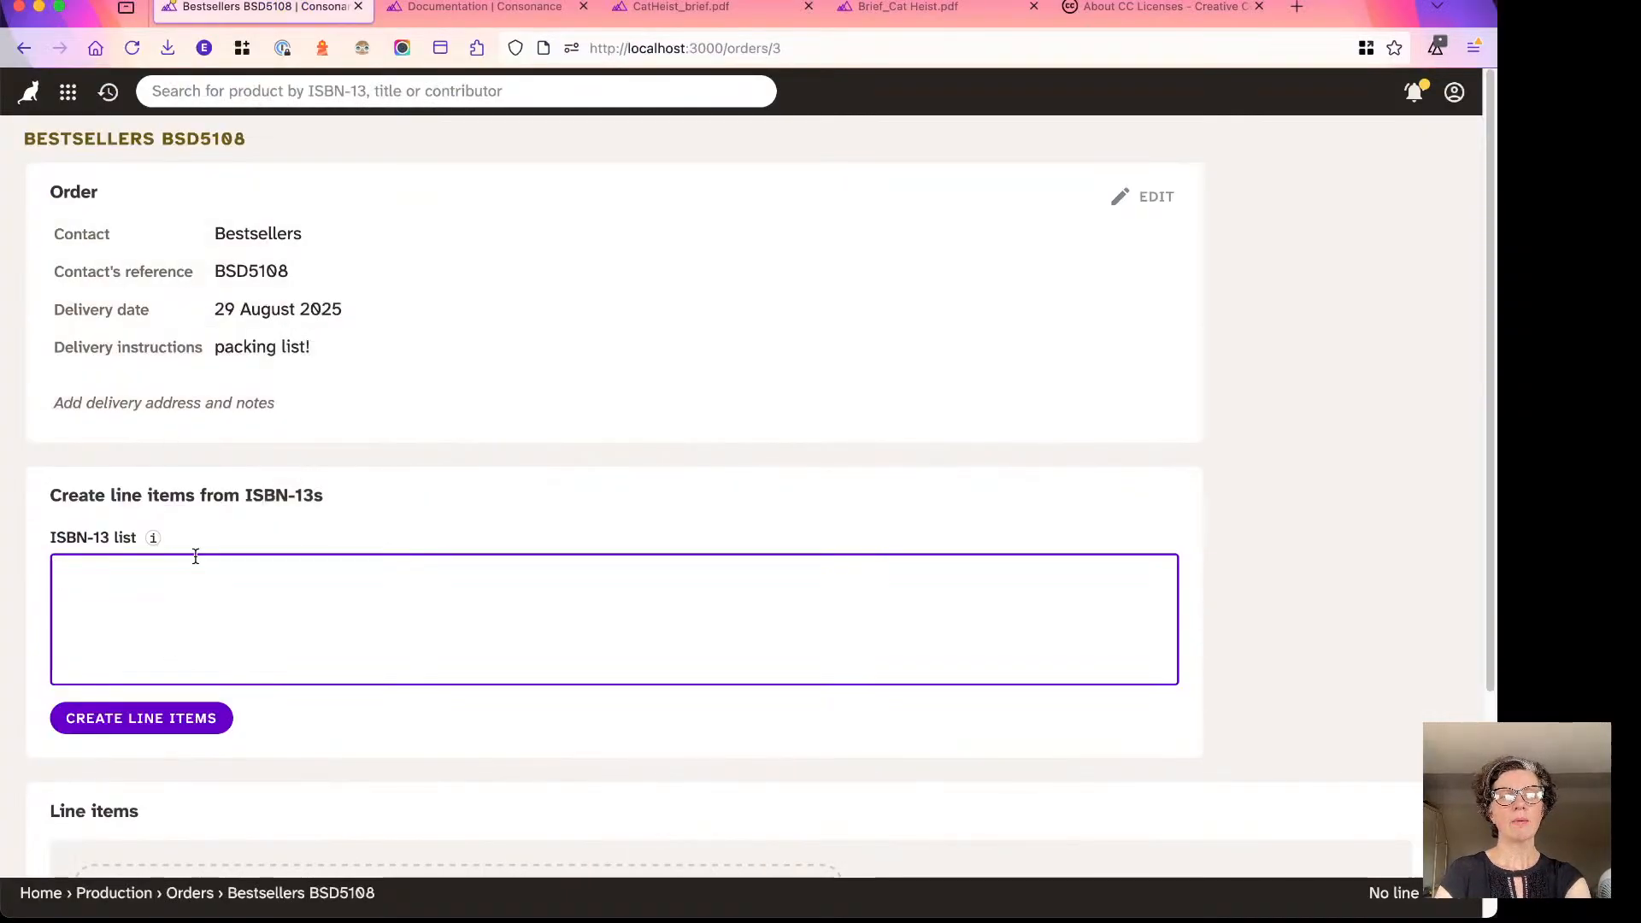
left_click(202, 603)
key("super+v")
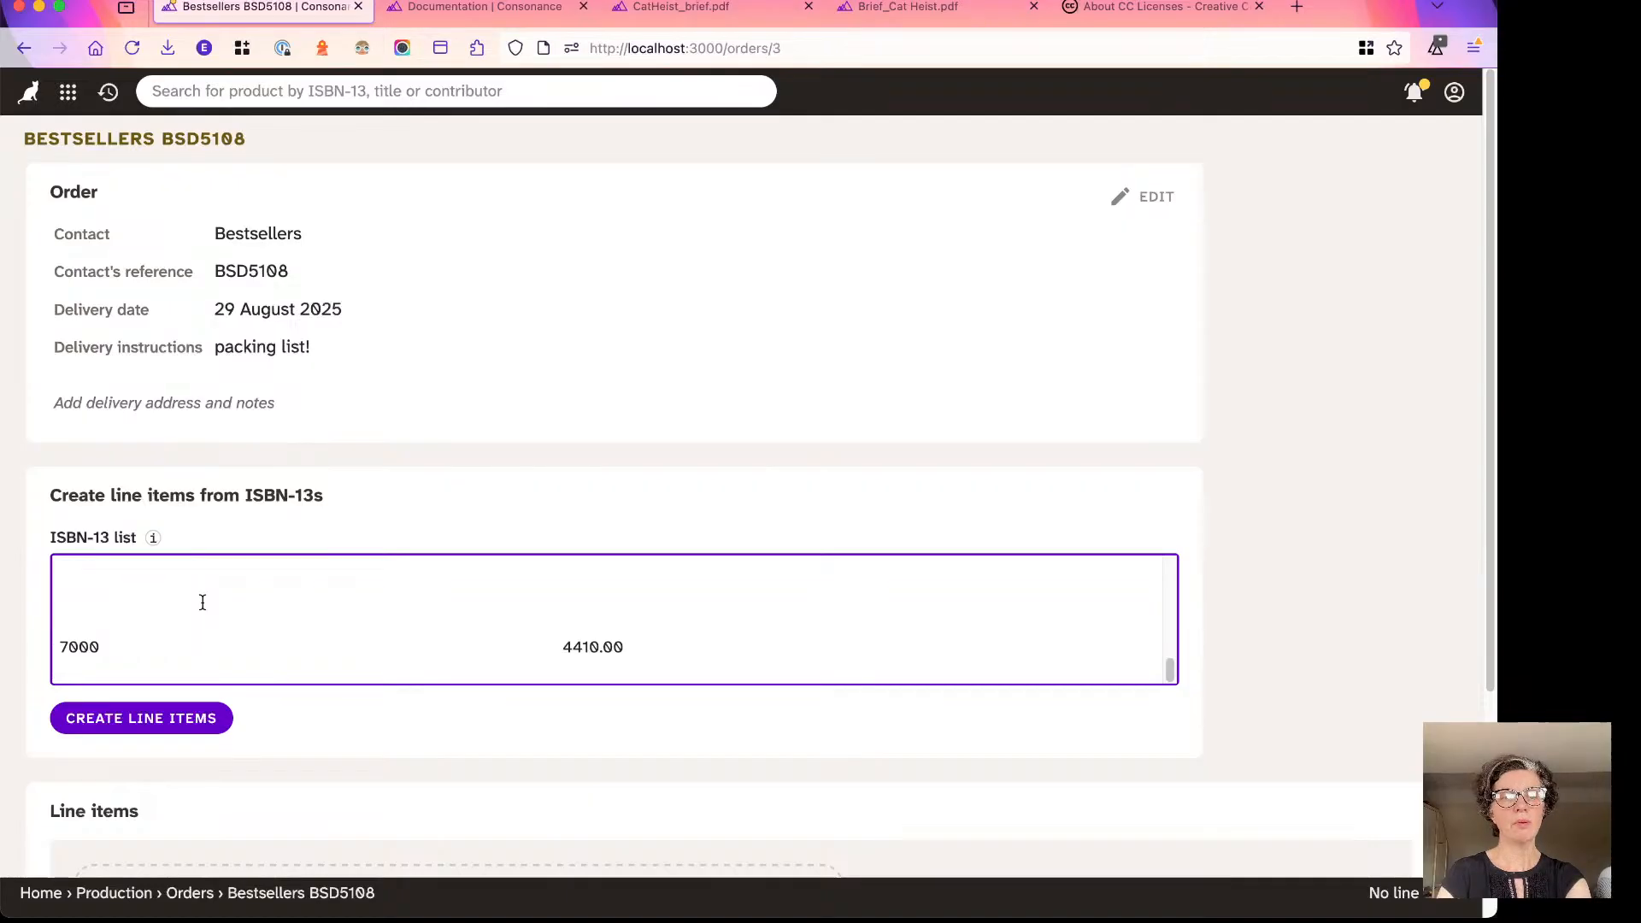
Review the pasted purchase order text in the ISBN-13 list and create the order's line items from it.
scroll(239, 637, "up", 2)
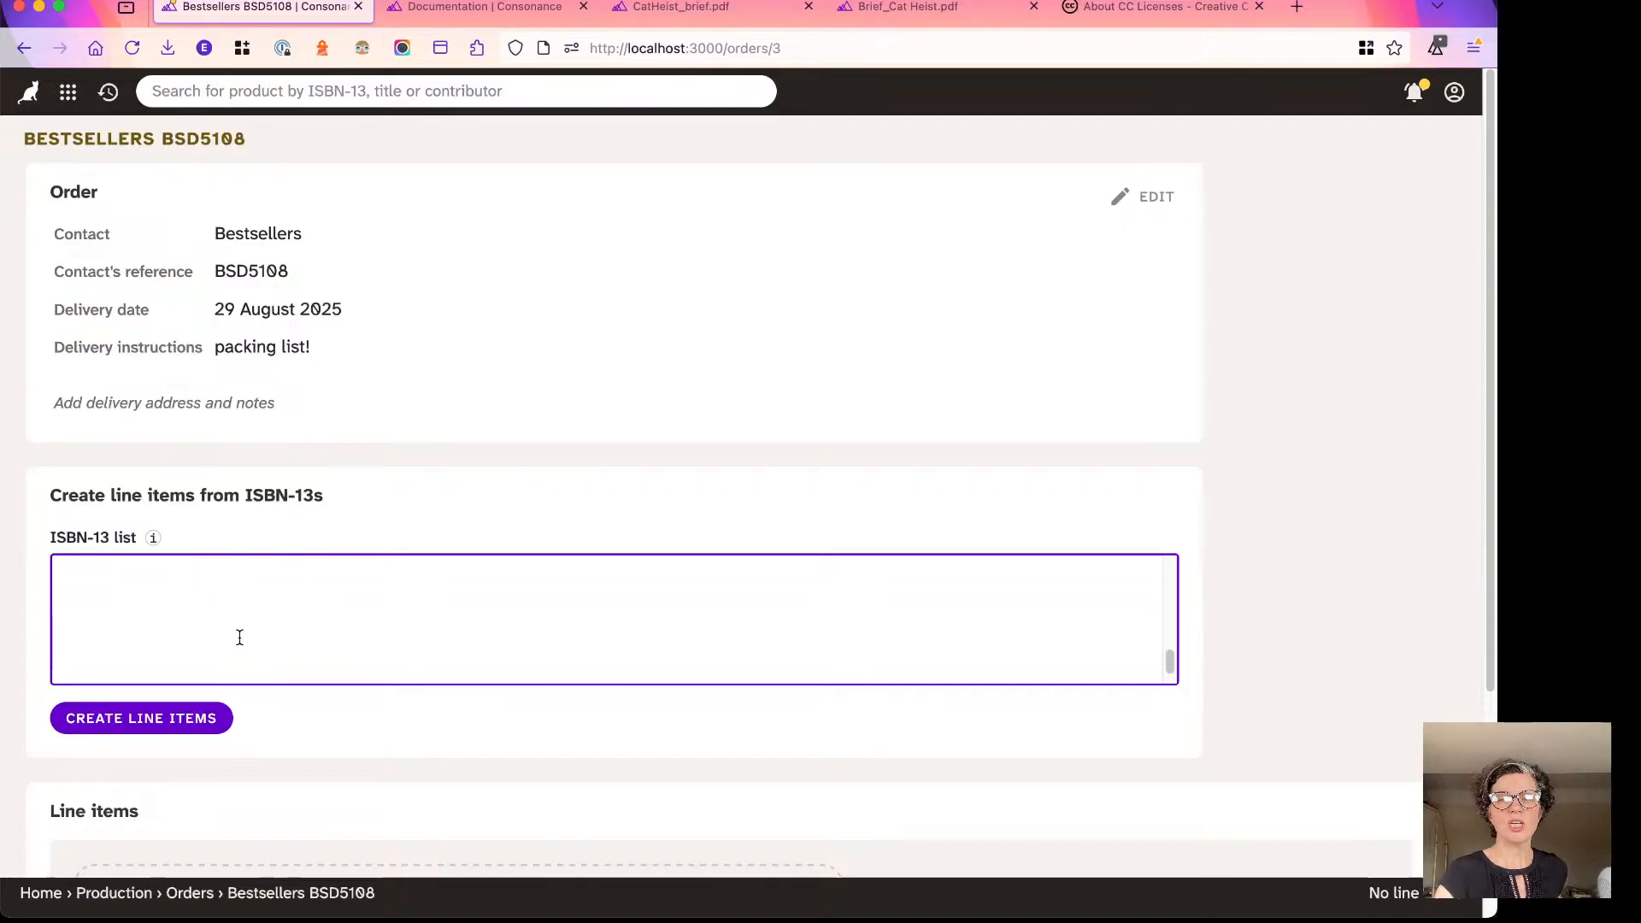
scroll(239, 637, "up", 5)
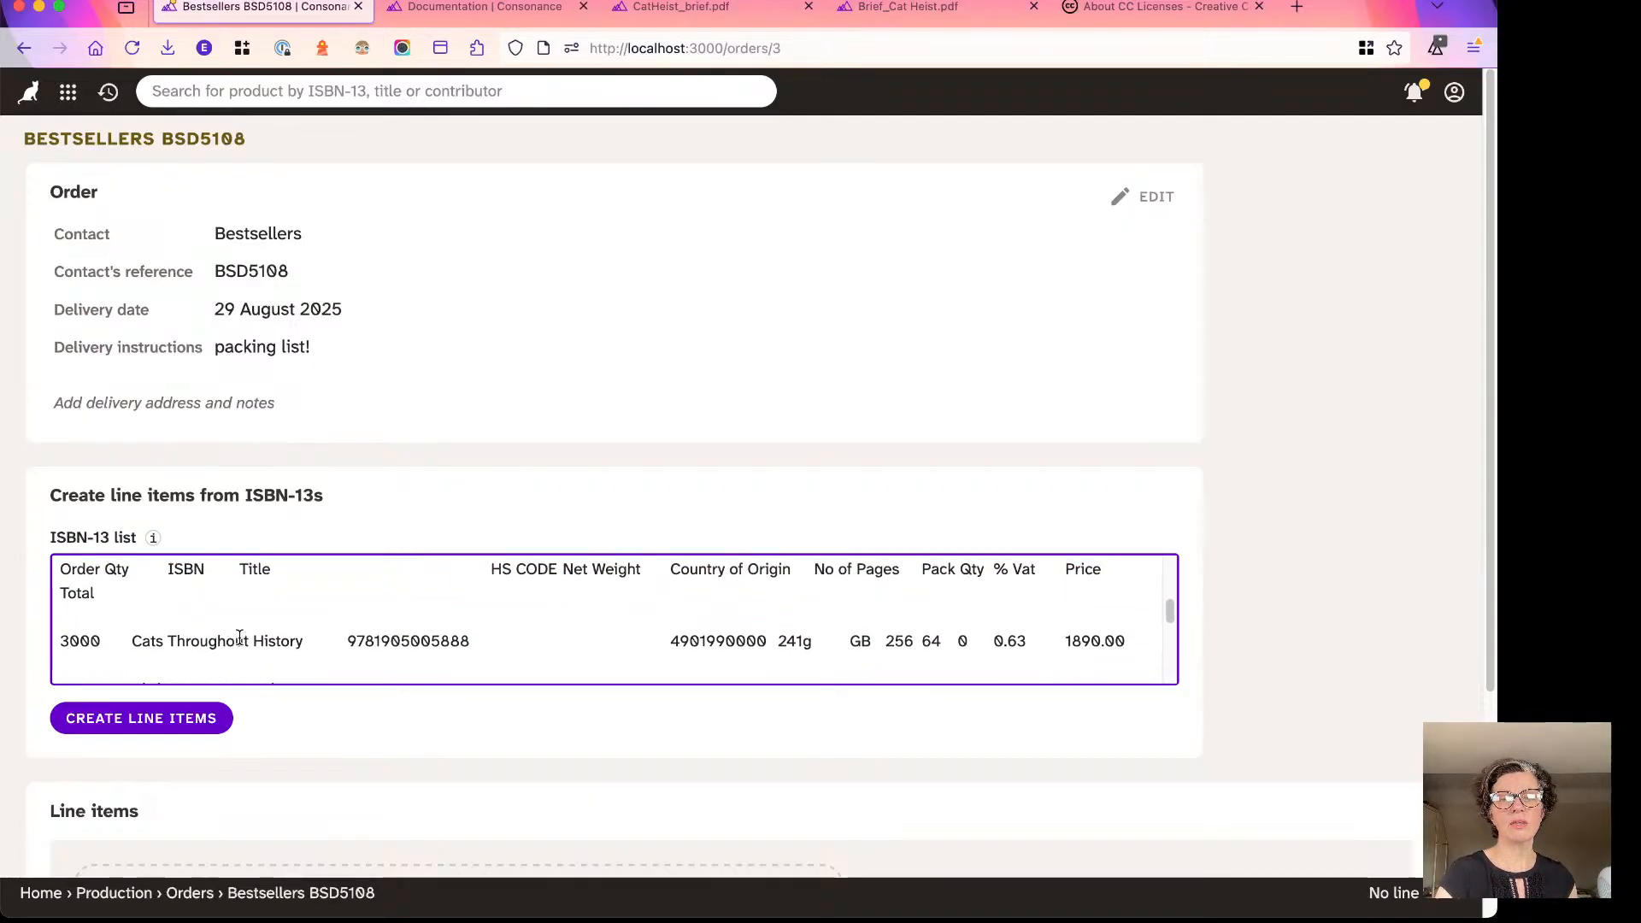
scroll(239, 637, "up", 8)
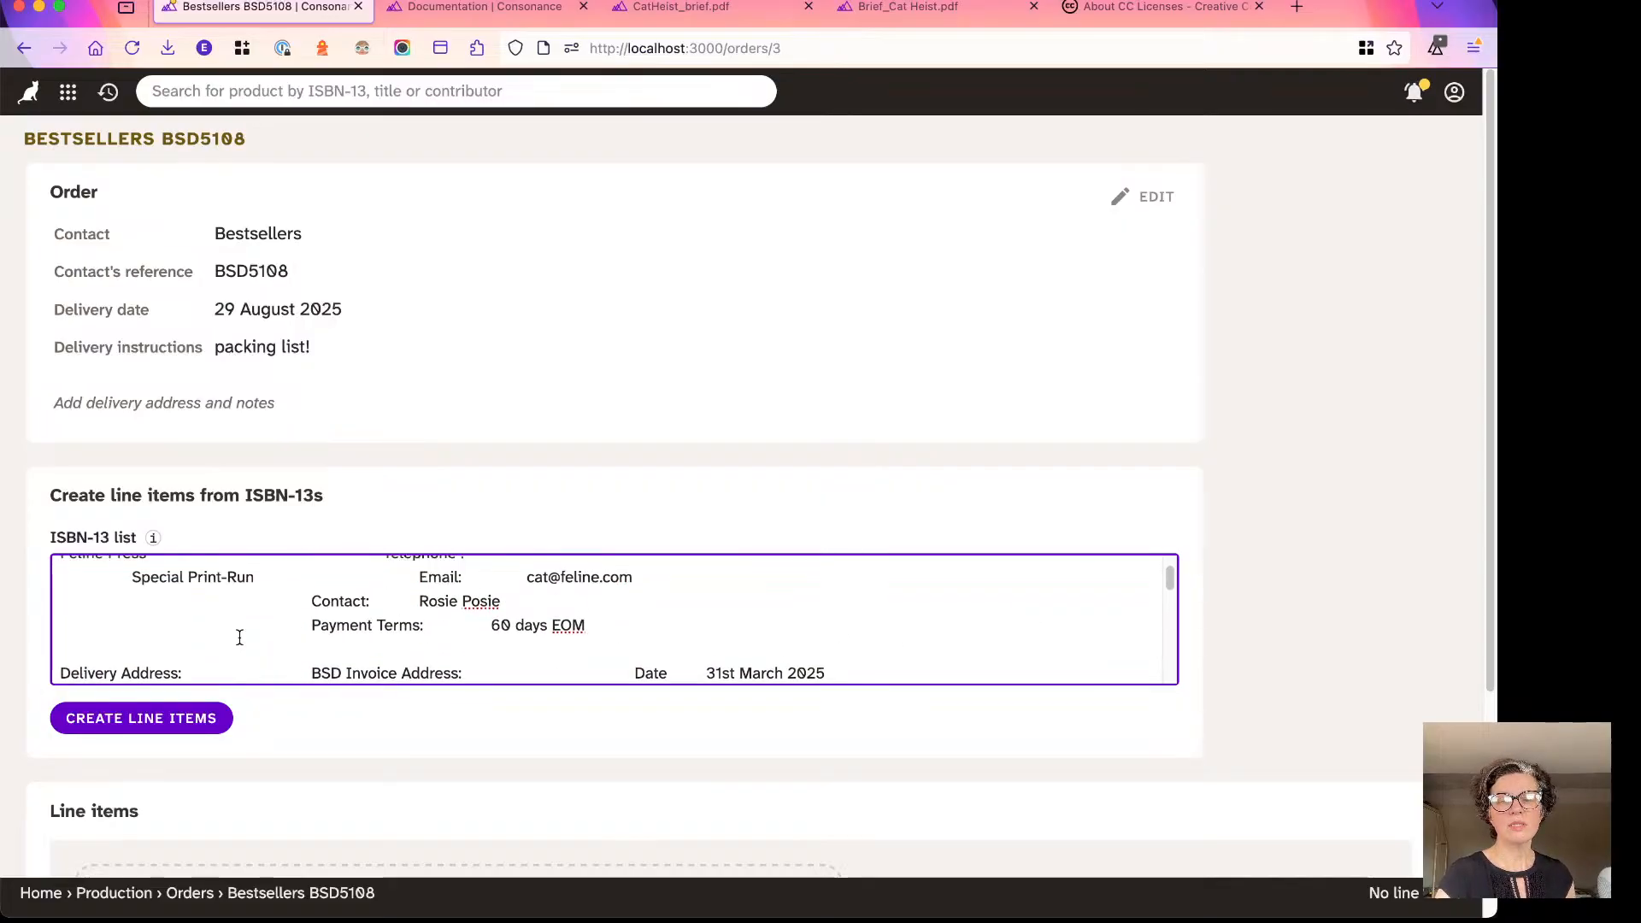
scroll(240, 637, "up", 1)
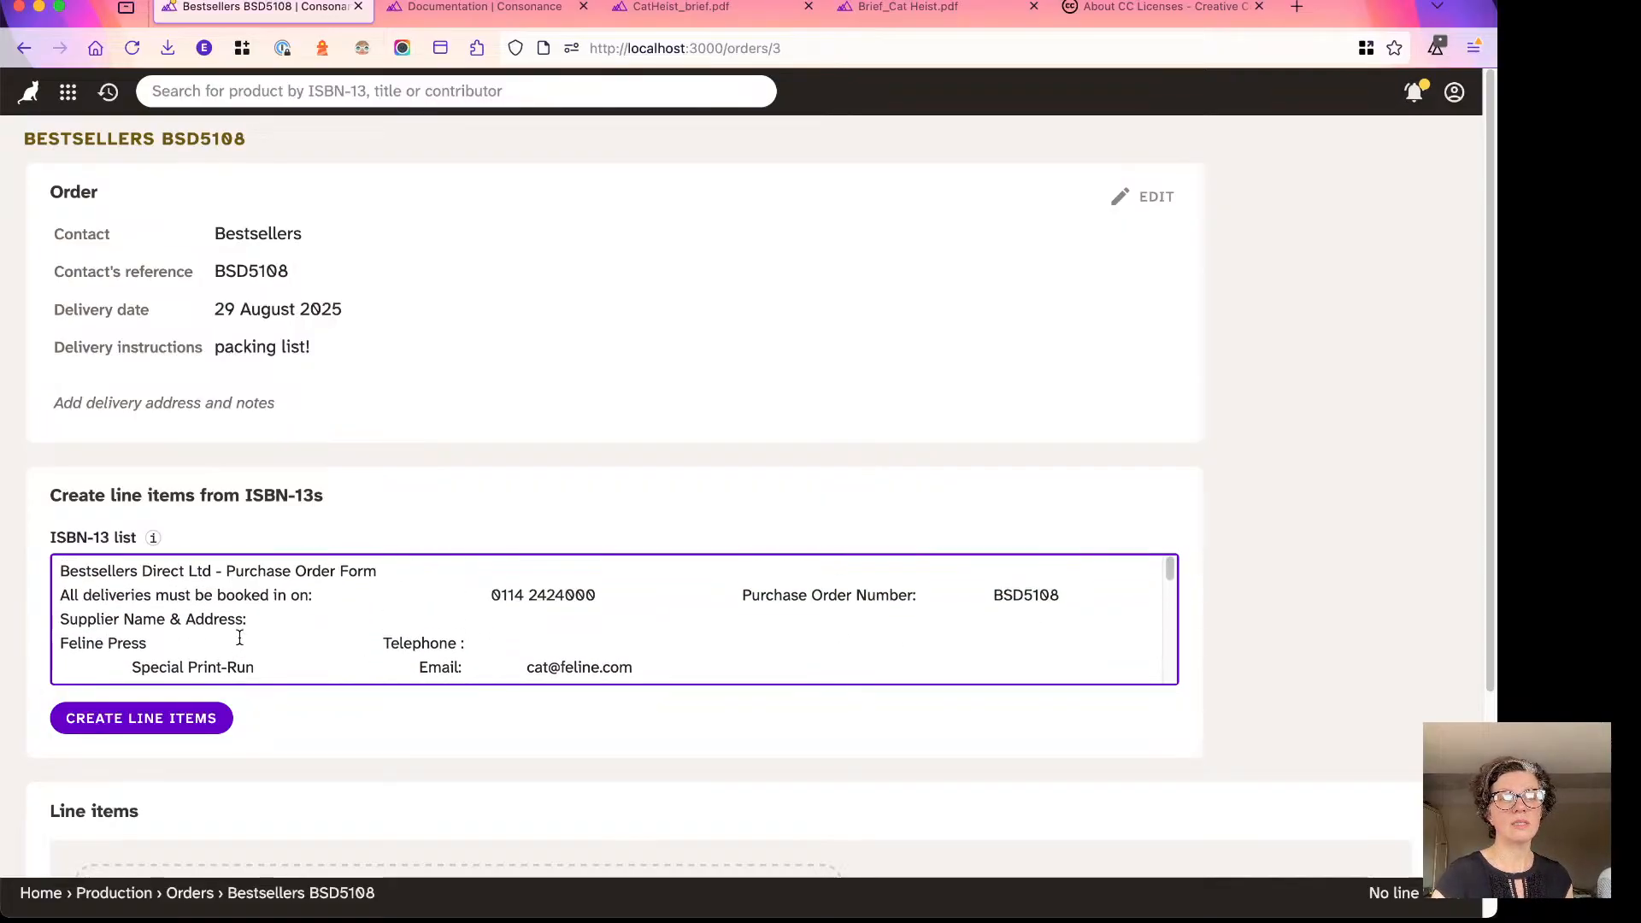
scroll(239, 637, "down", 2)
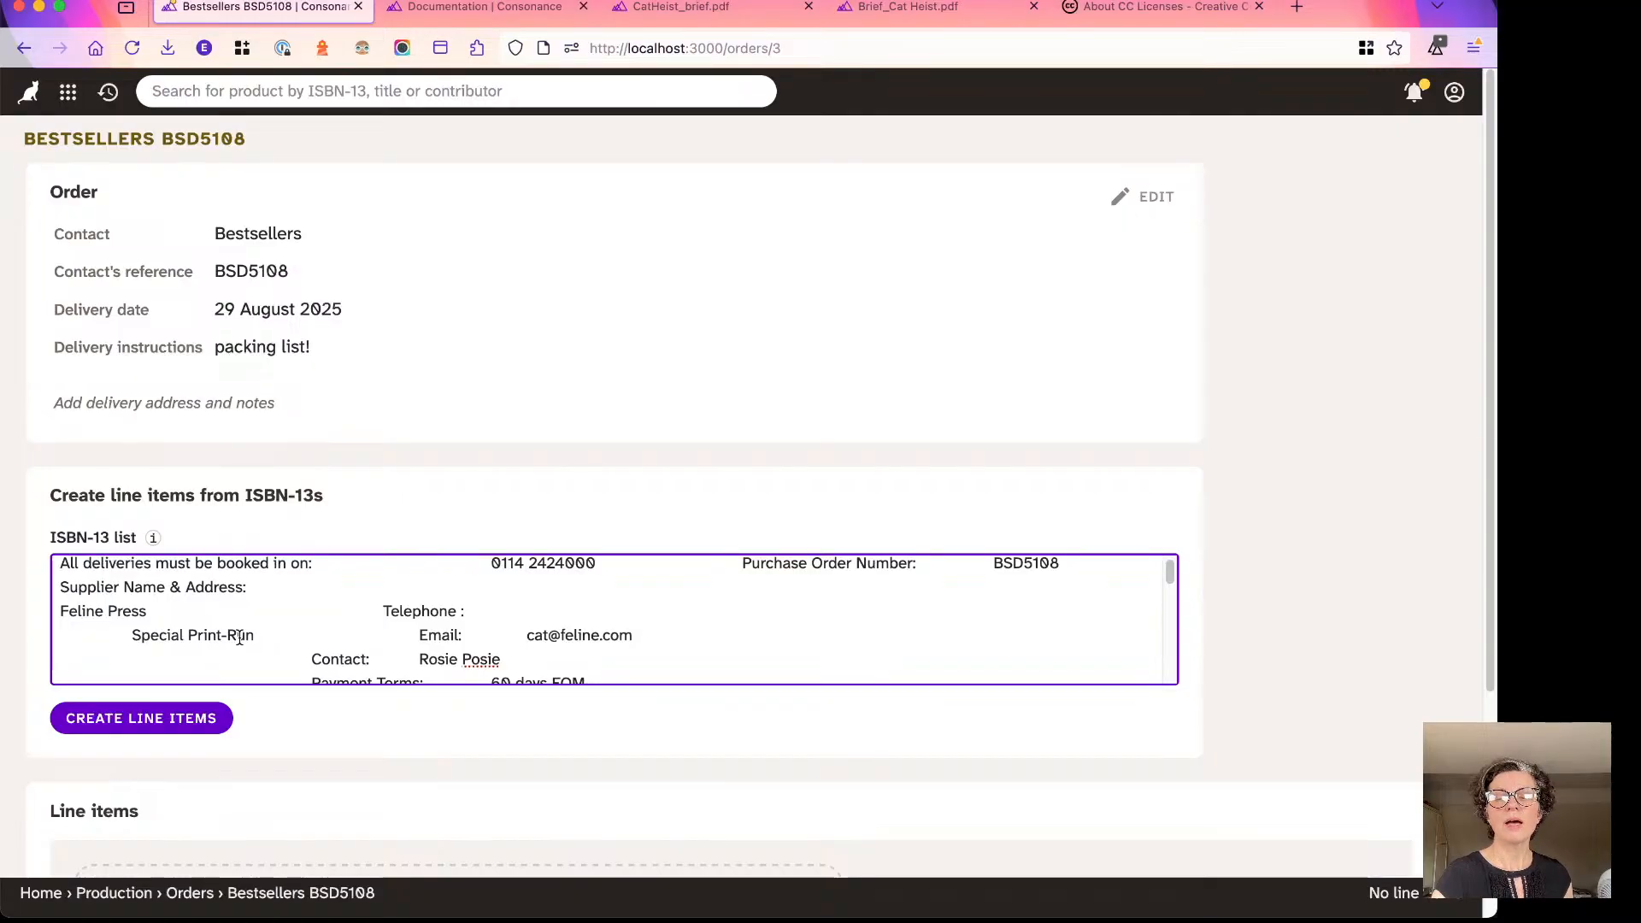
scroll(240, 637, "down", 5)
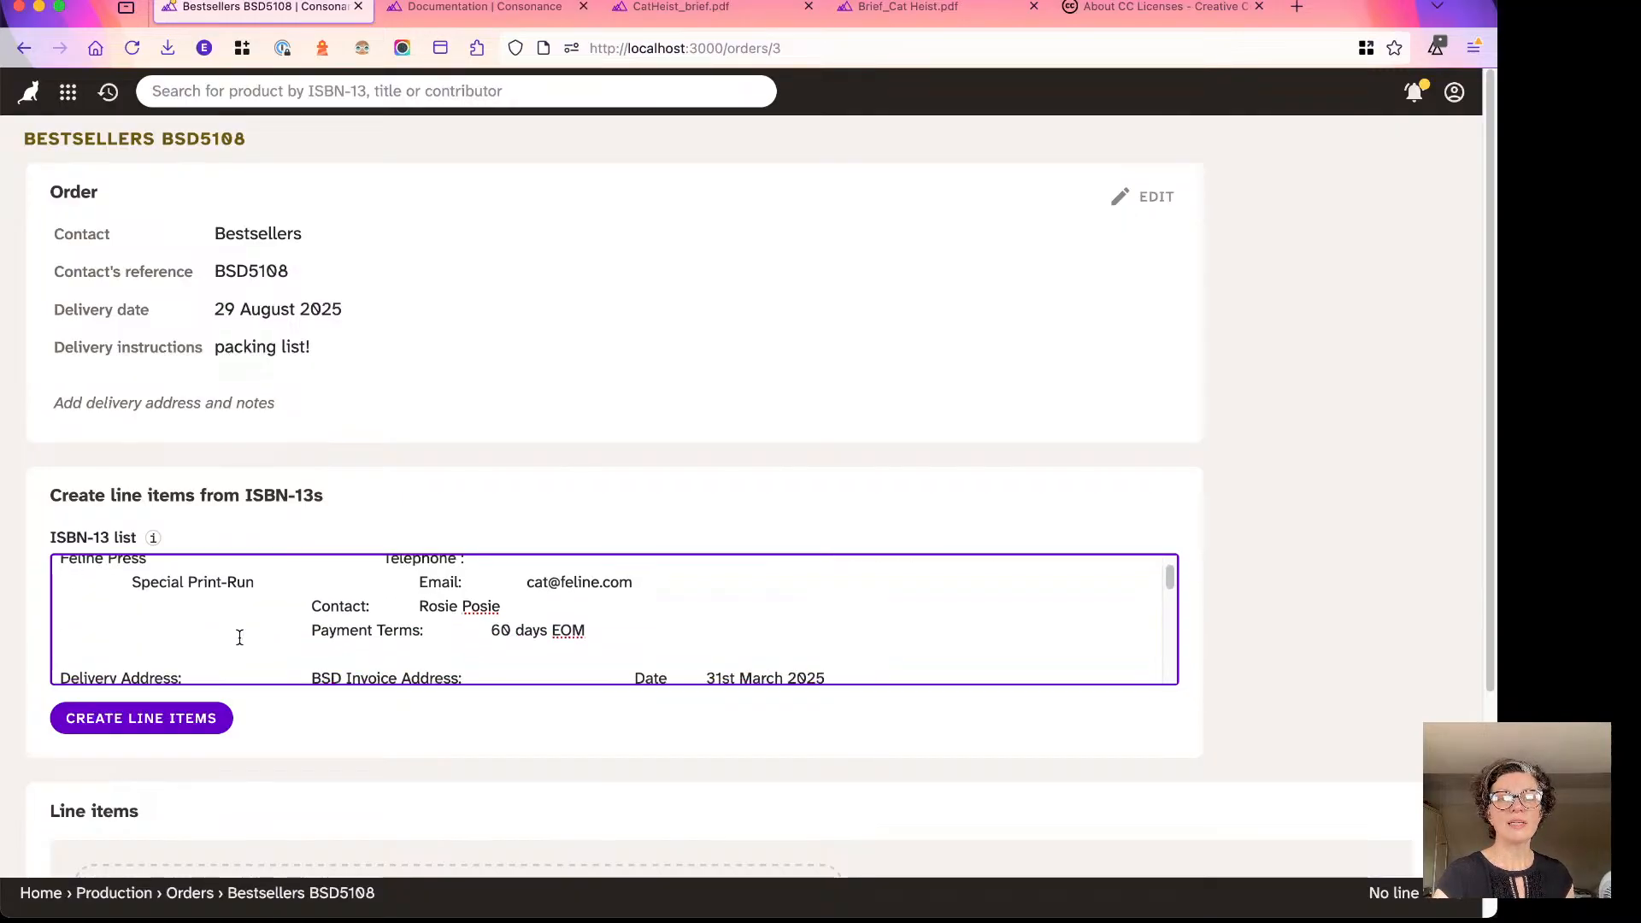
scroll(239, 637, "down", 8)
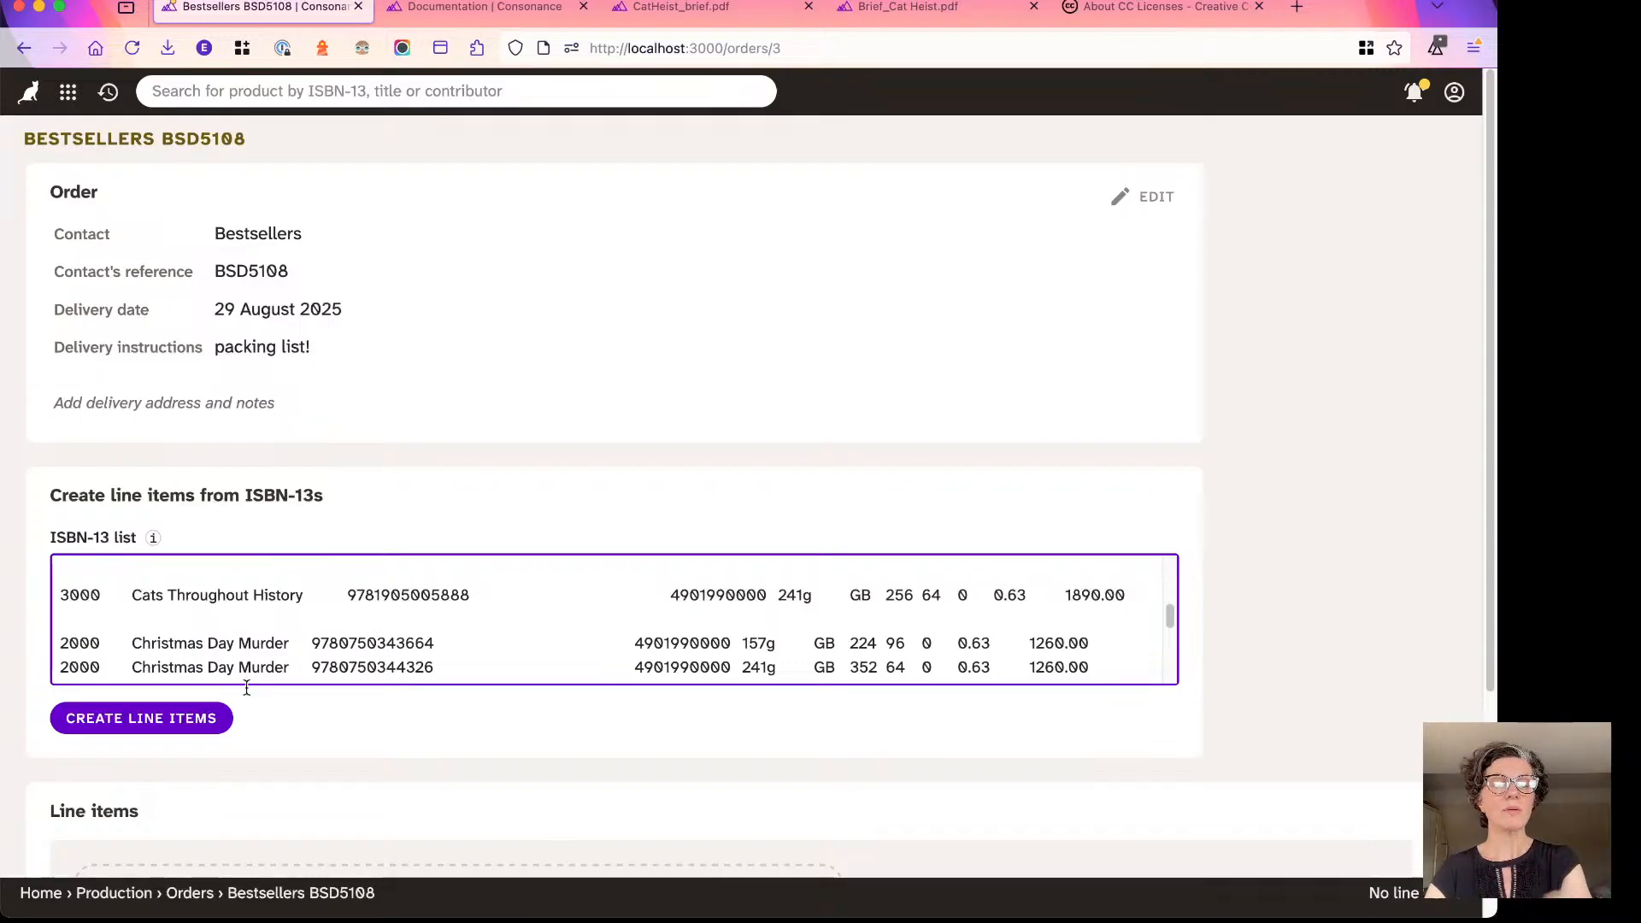
left_click(160, 720)
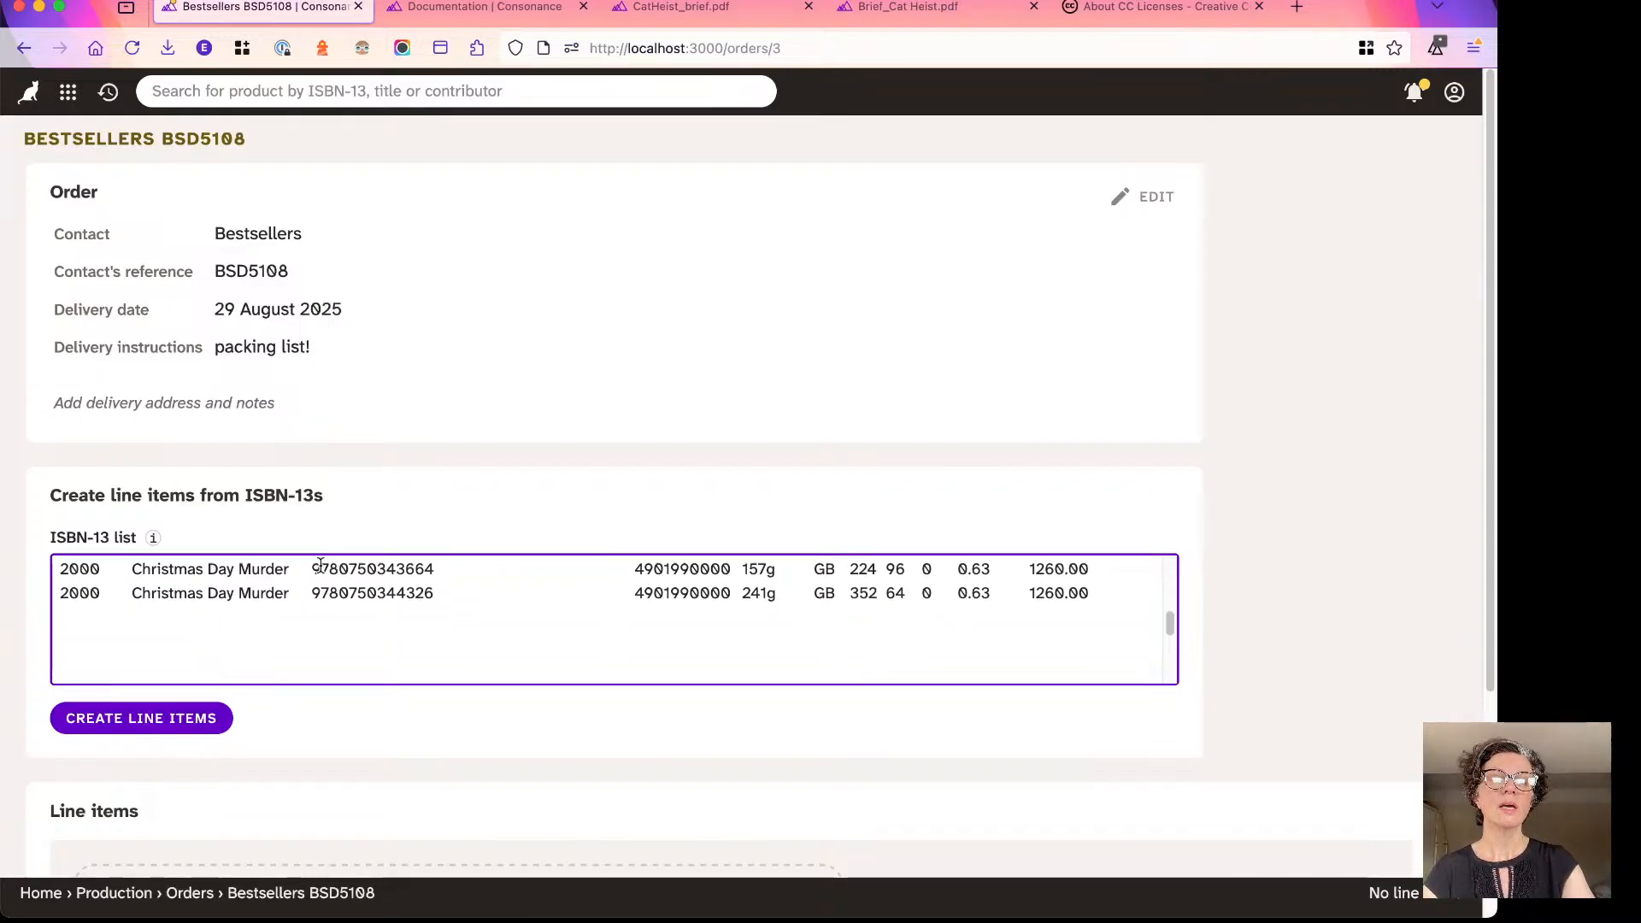
left_click(165, 718)
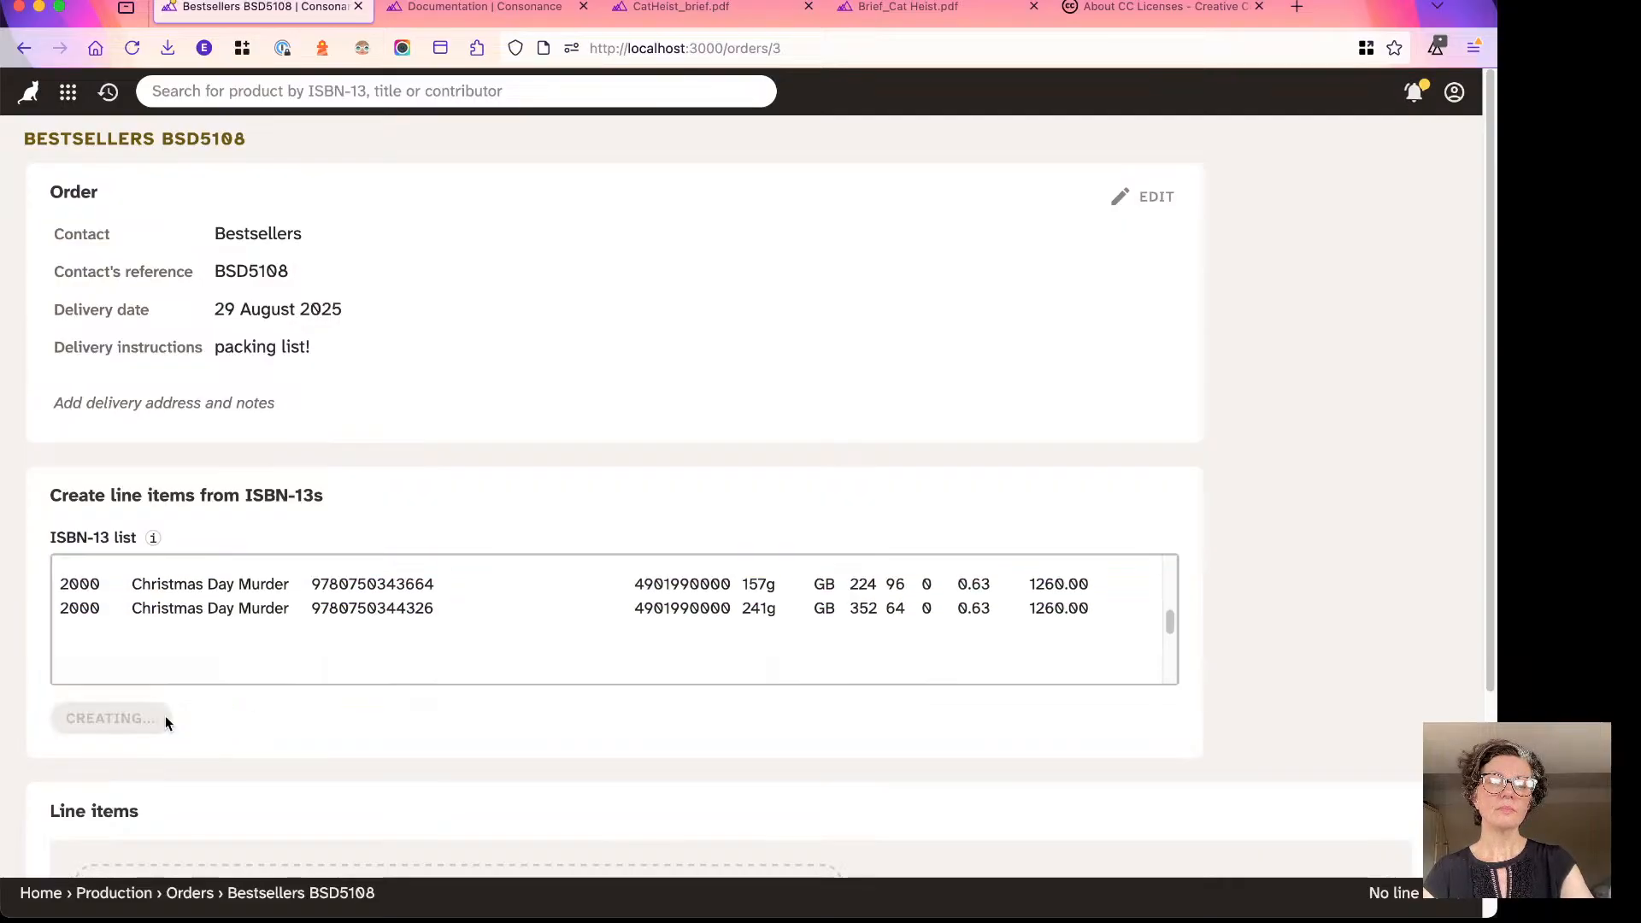
Check the ordered amount in the LibreOffice purchase order, return to Firefox and set the Cats Throughout History line item's order quantity to 3000.
scroll(321, 570, "down", 4)
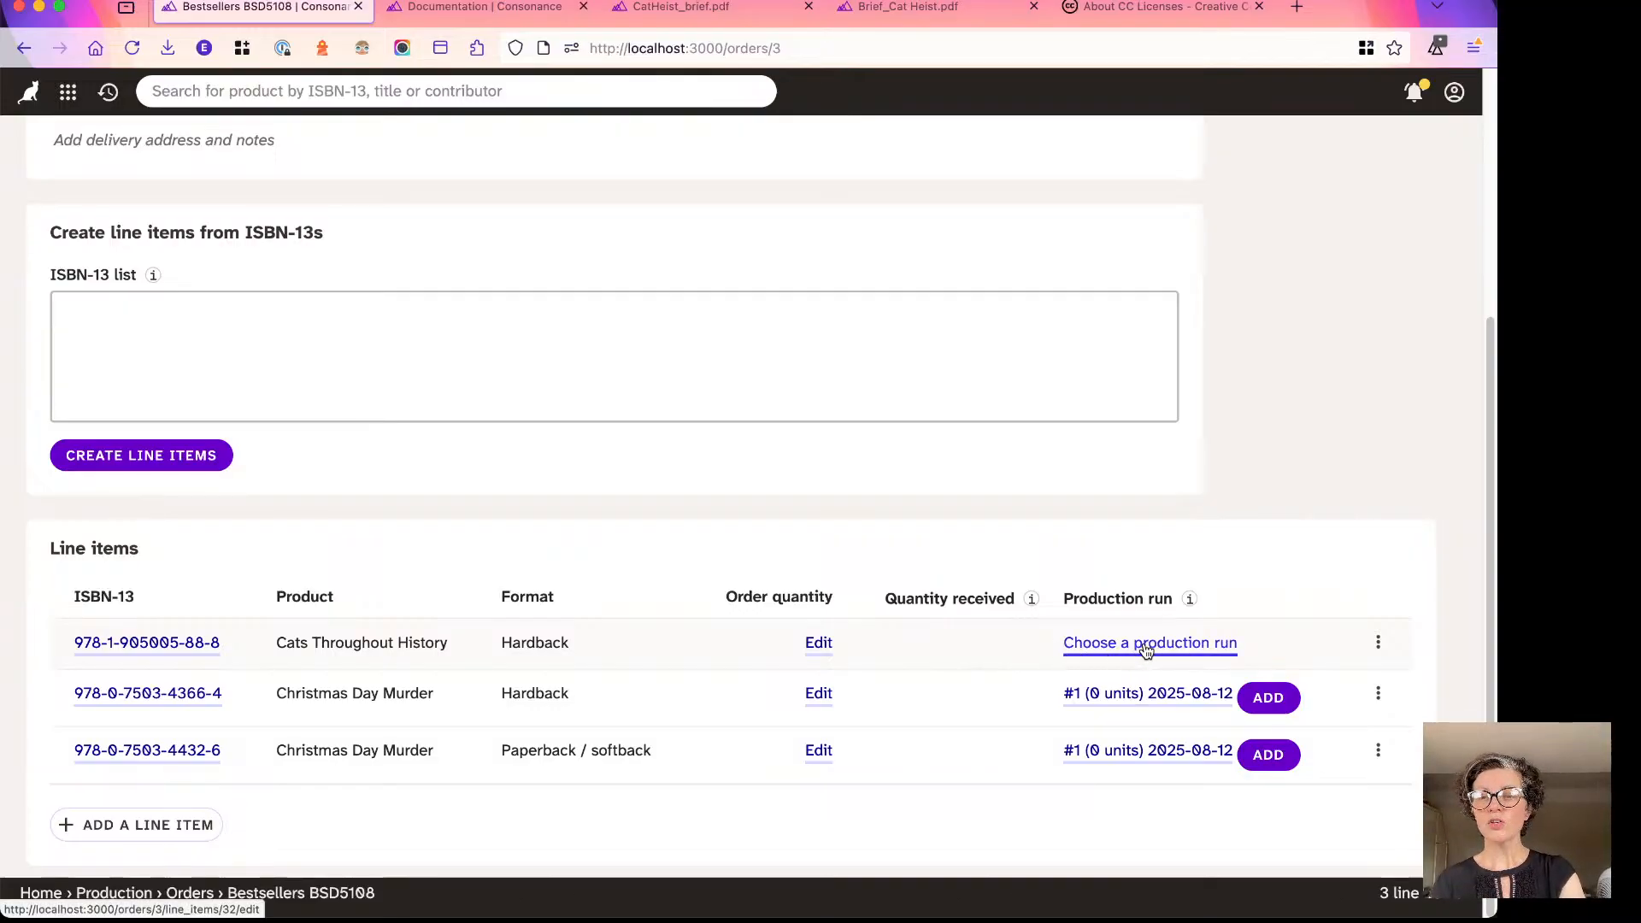
key("super+Tab")
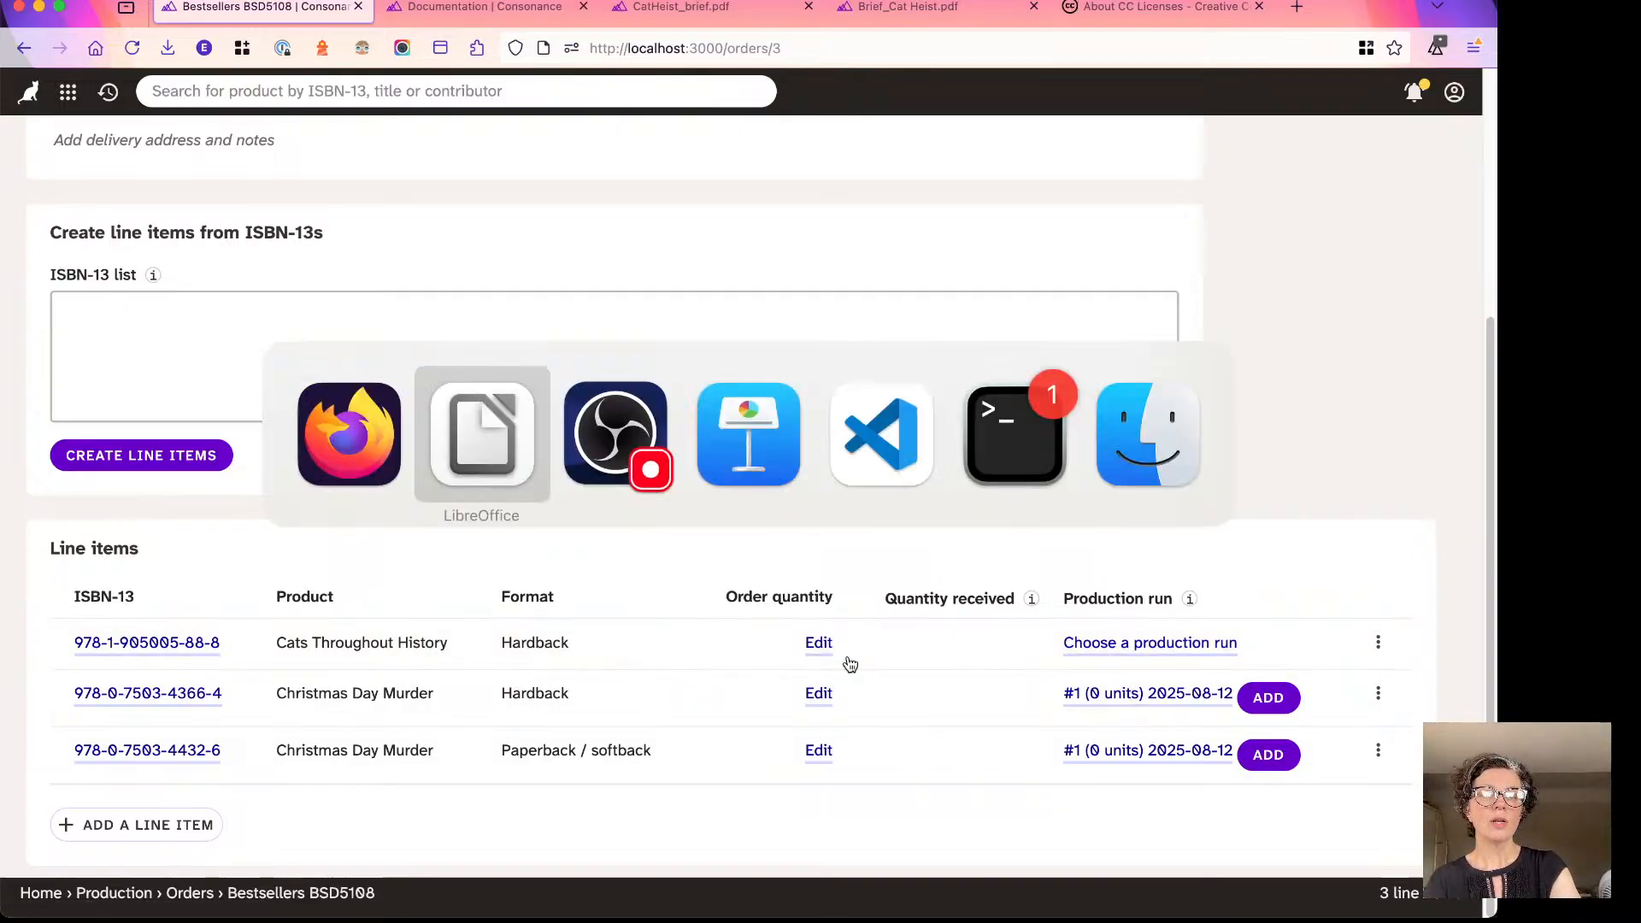
left_click(54, 579)
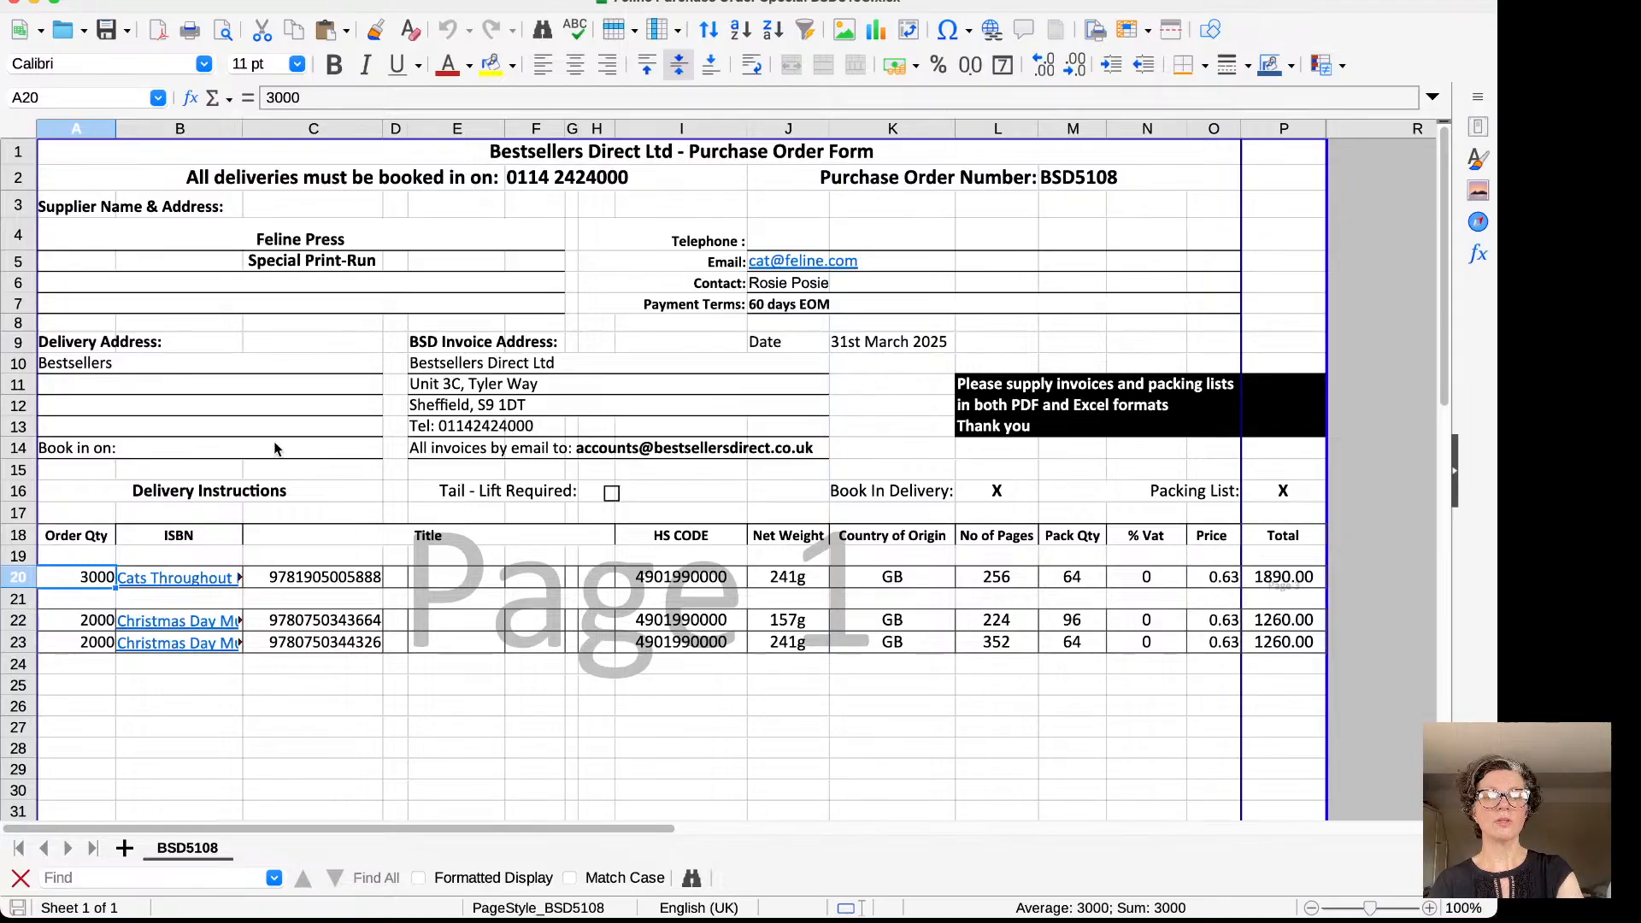
key("super+Tab")
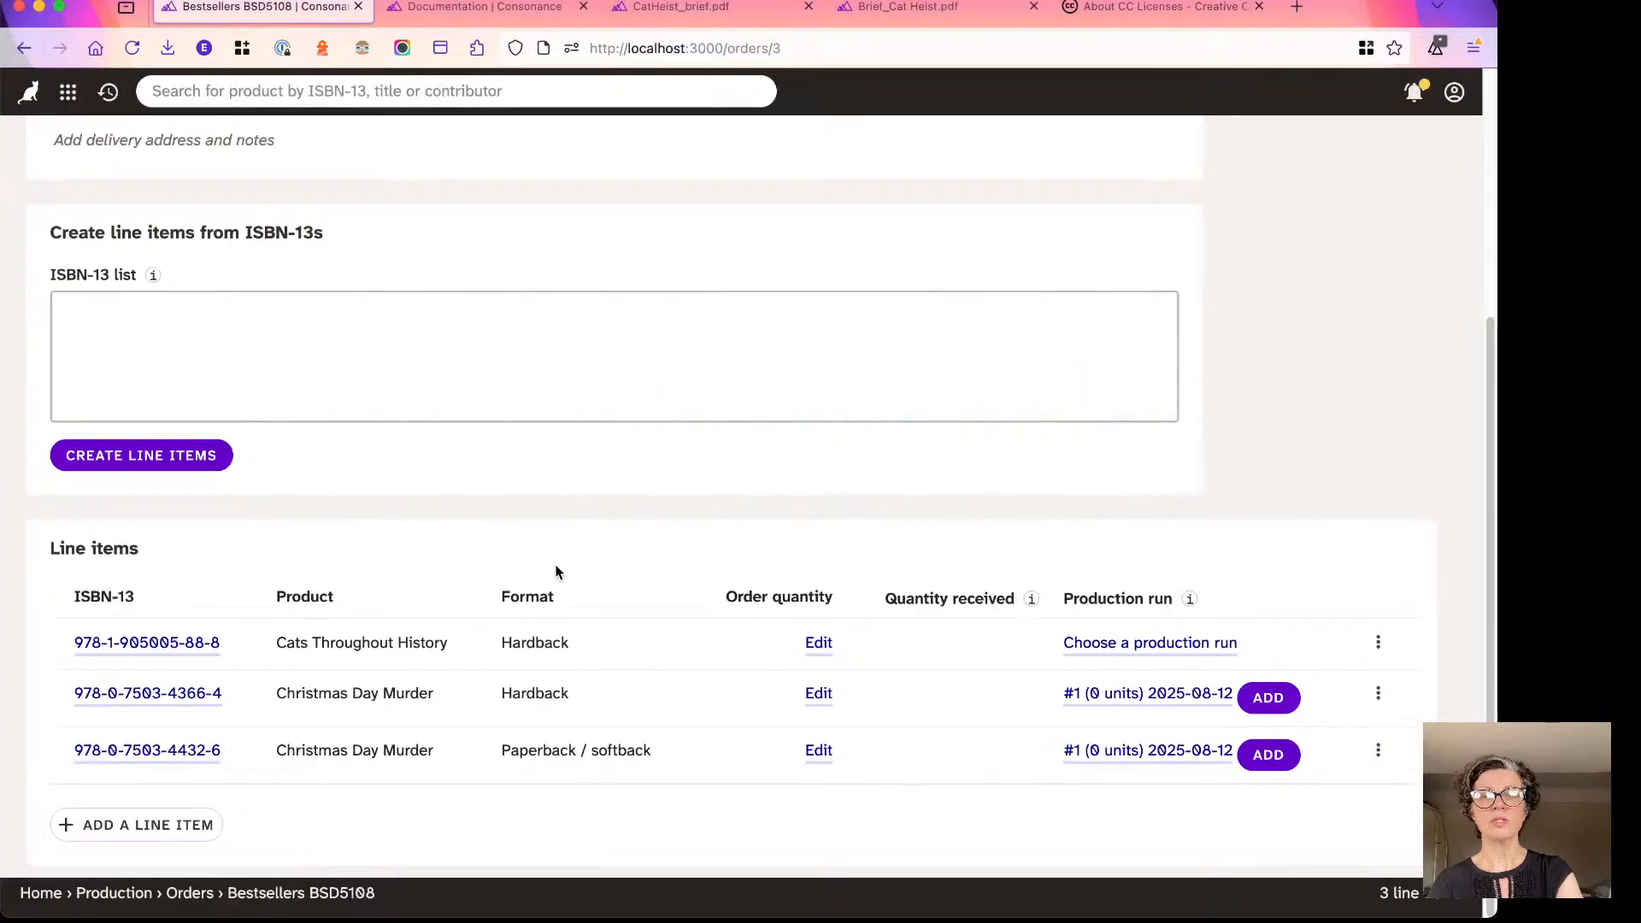
left_click(819, 645)
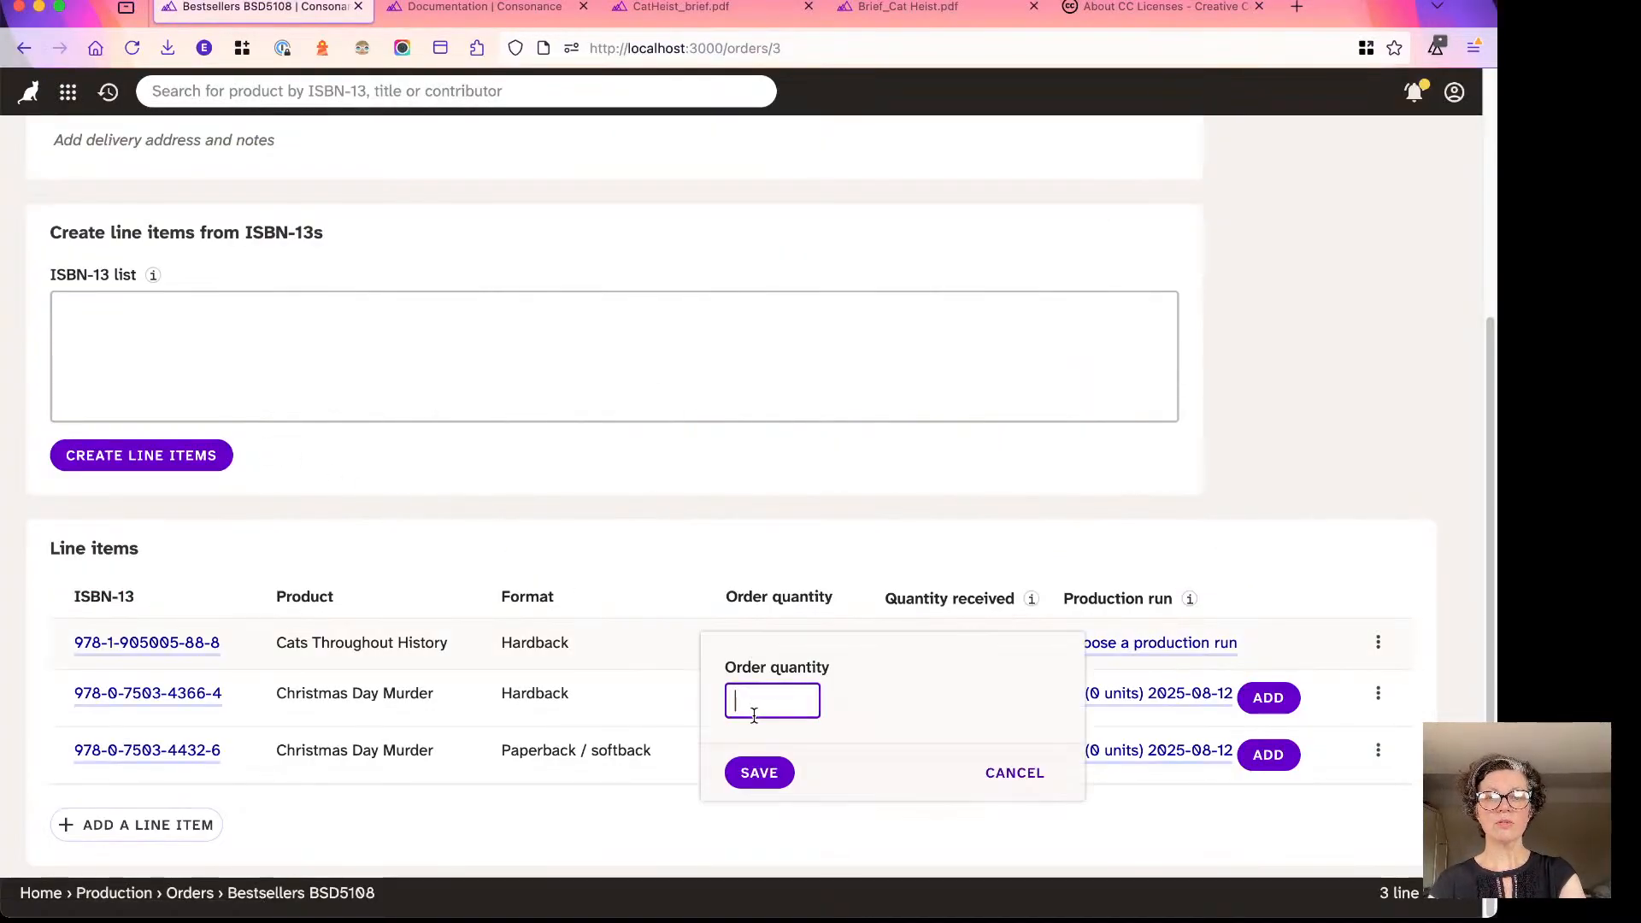
type("3000")
left_click(762, 772)
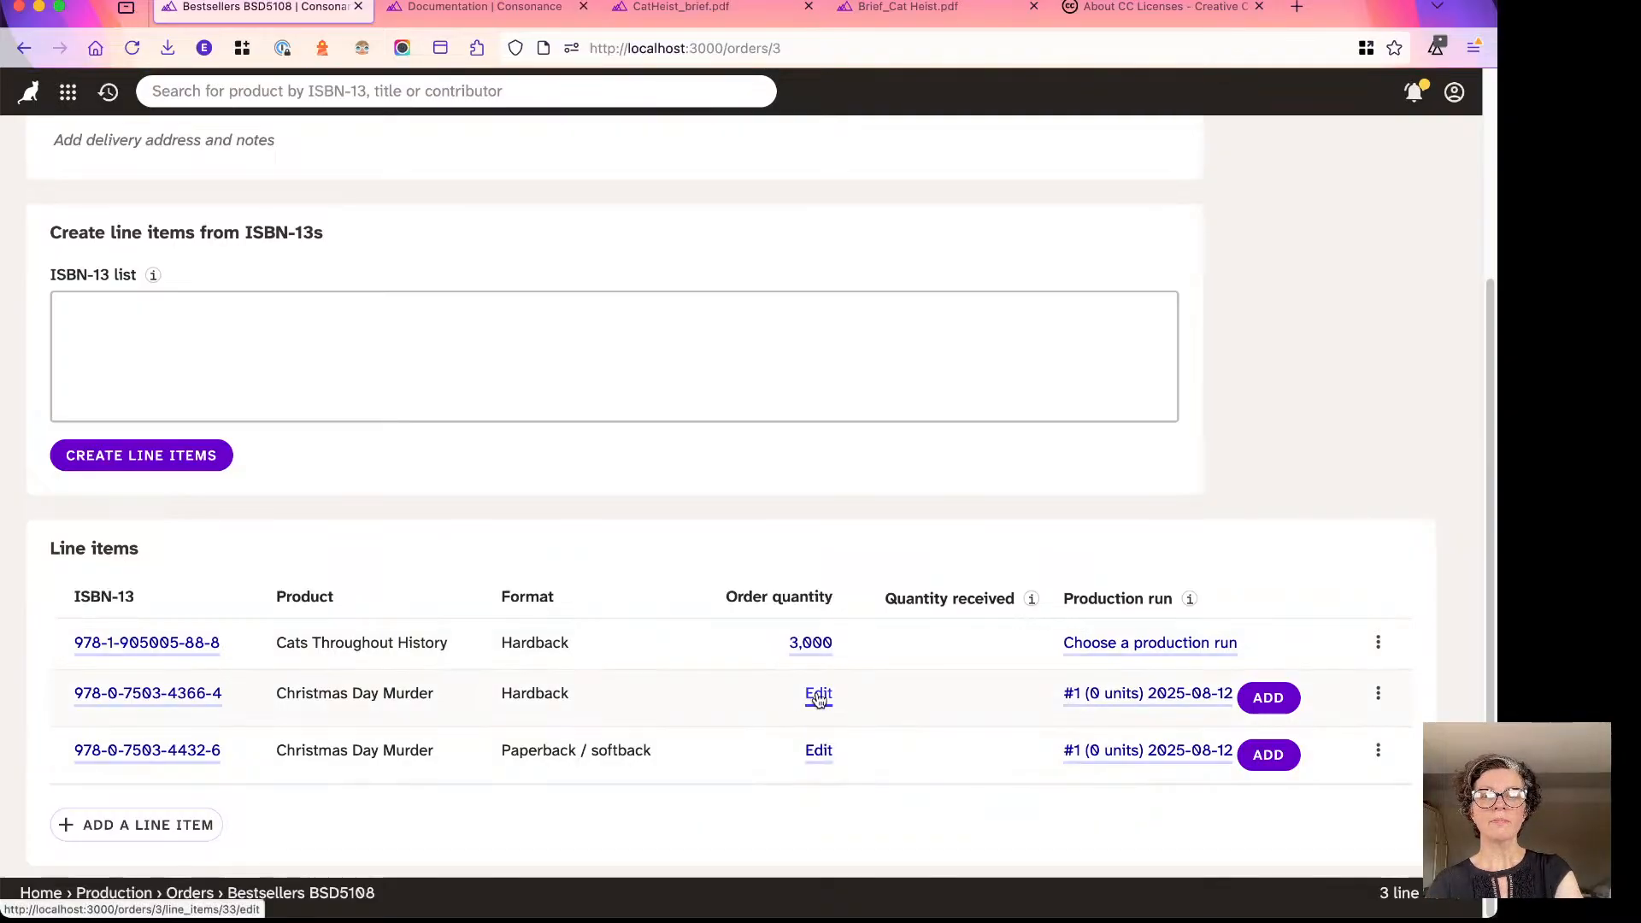
Set the order quantity to 2000 for both Christmas Day Murder line items, the hardback and the paperback.
left_click(819, 699)
type("2")
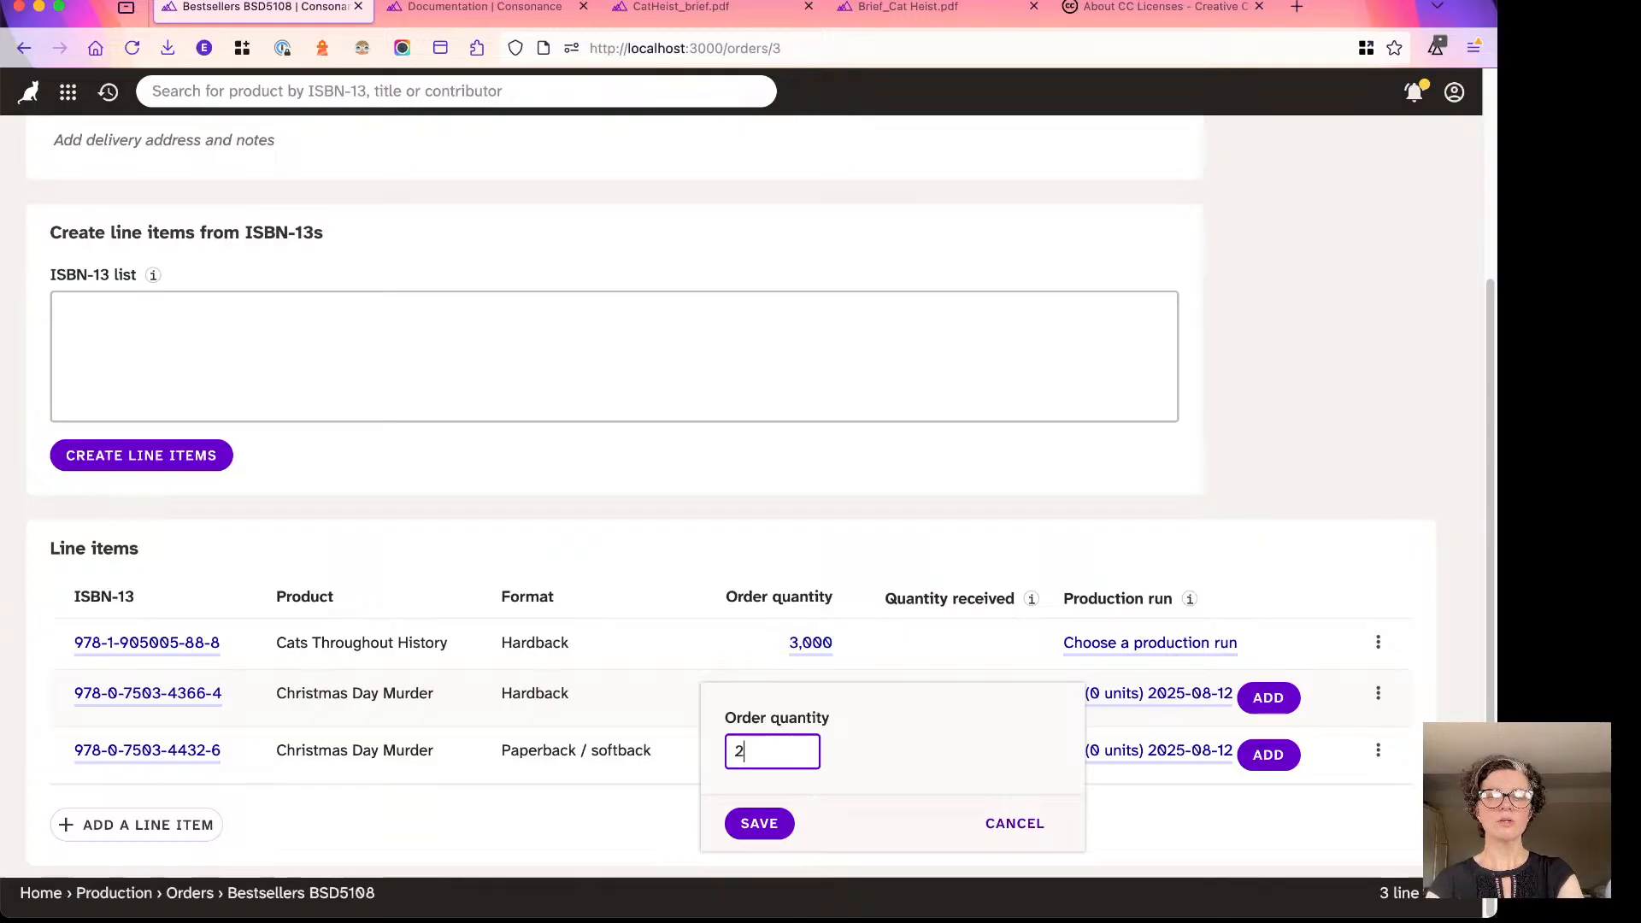
type("000")
left_click(759, 822)
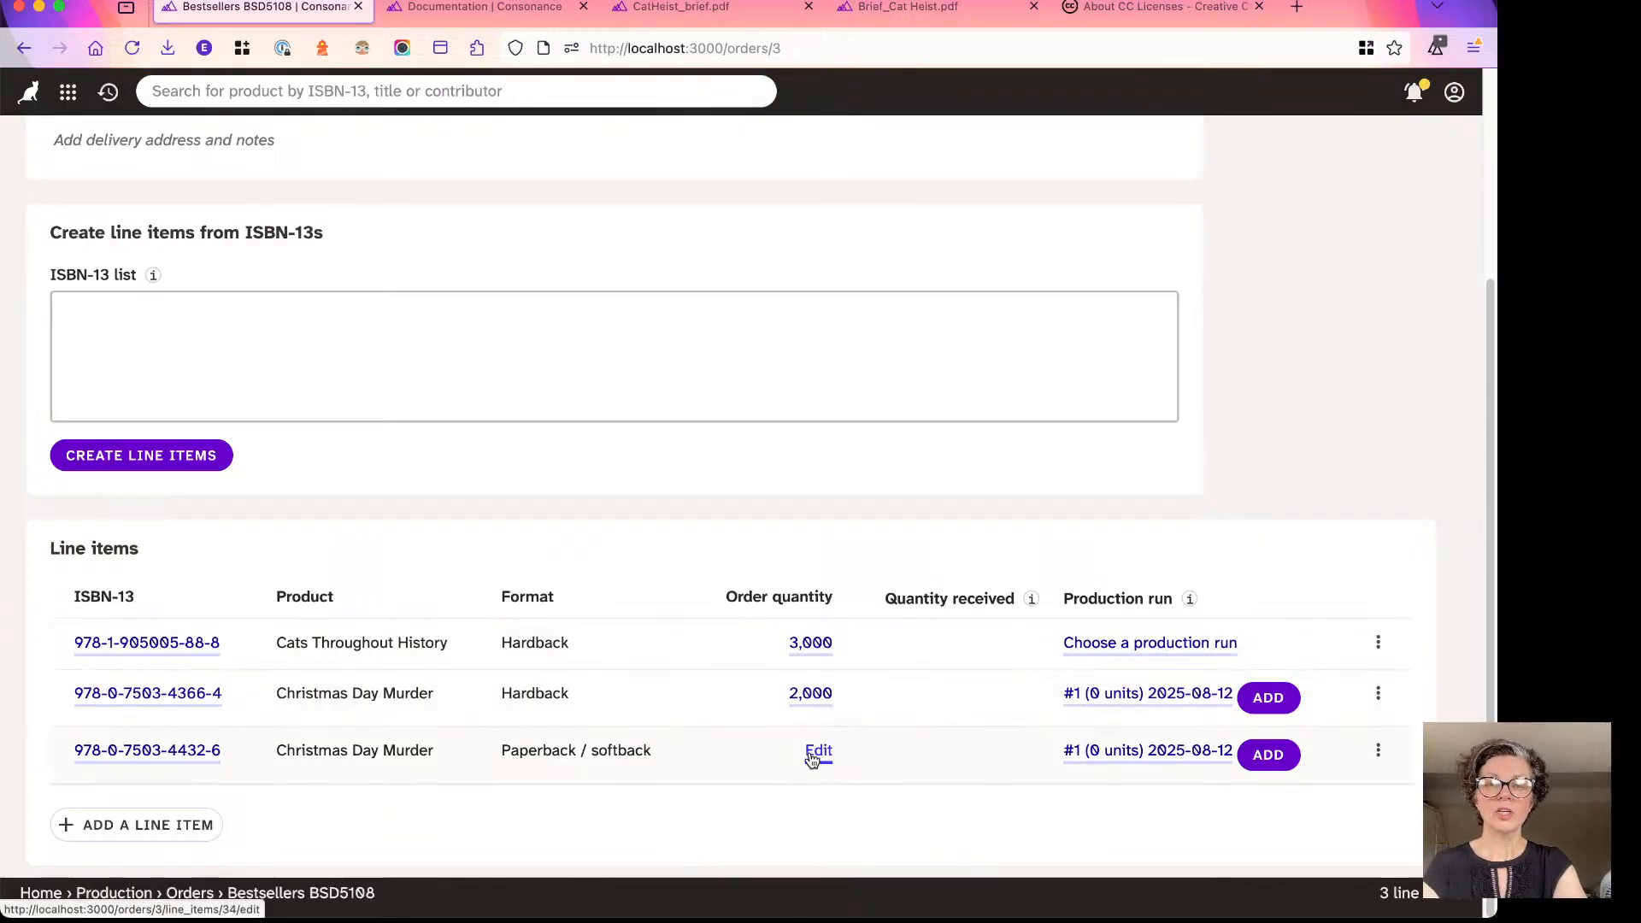
left_click(818, 752)
type("29")
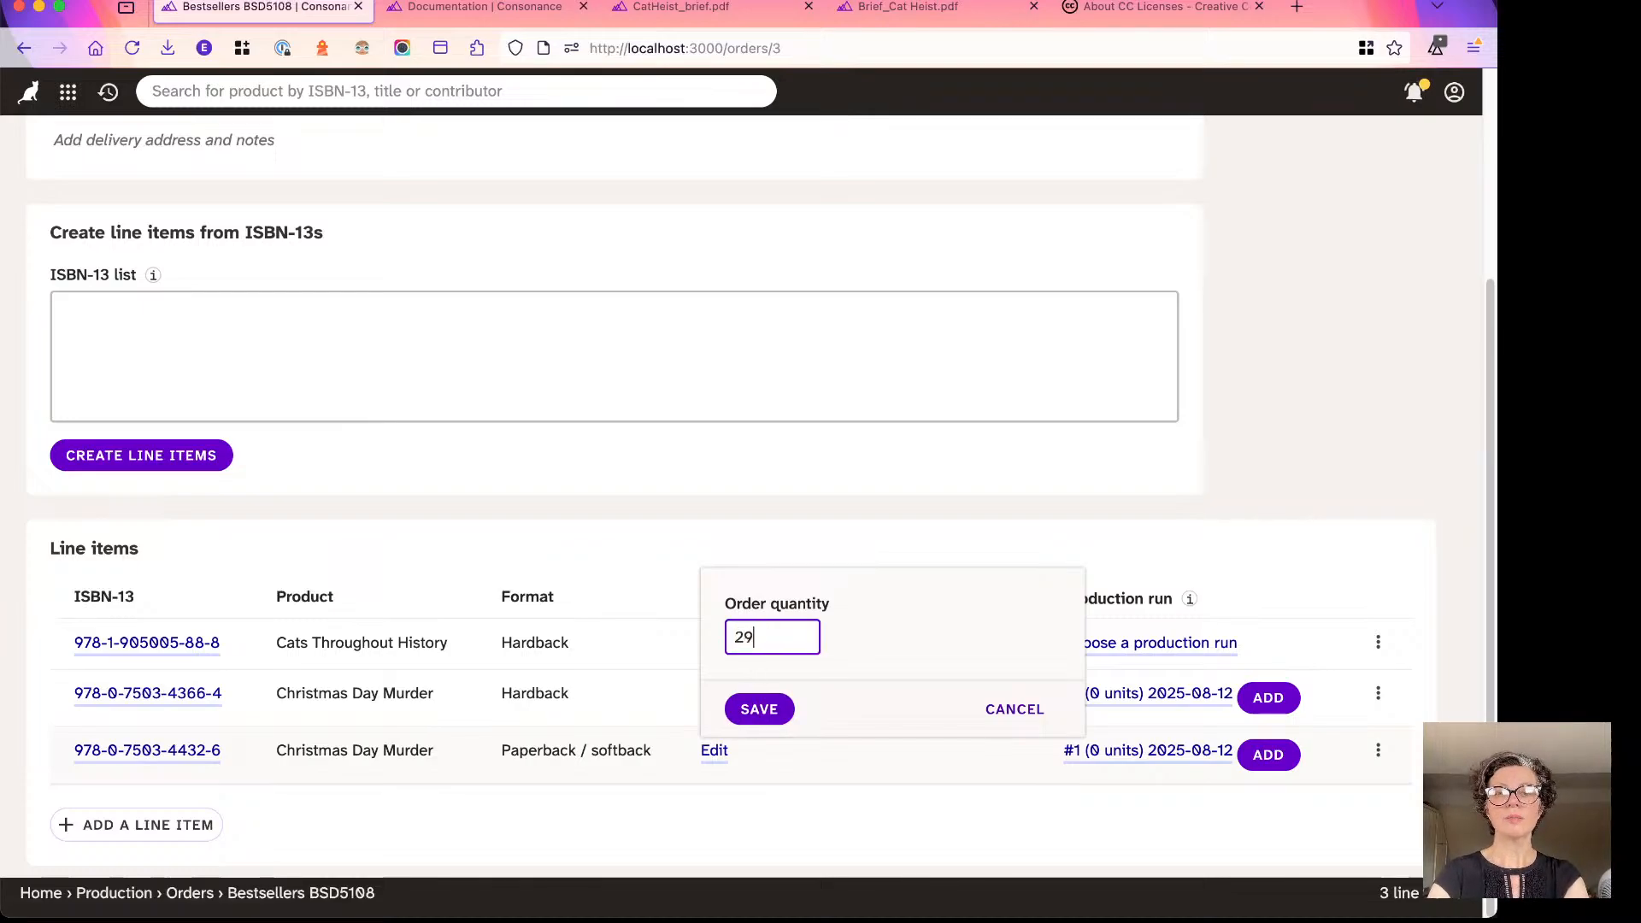
key("BackSpace")
type("000")
left_click(749, 702)
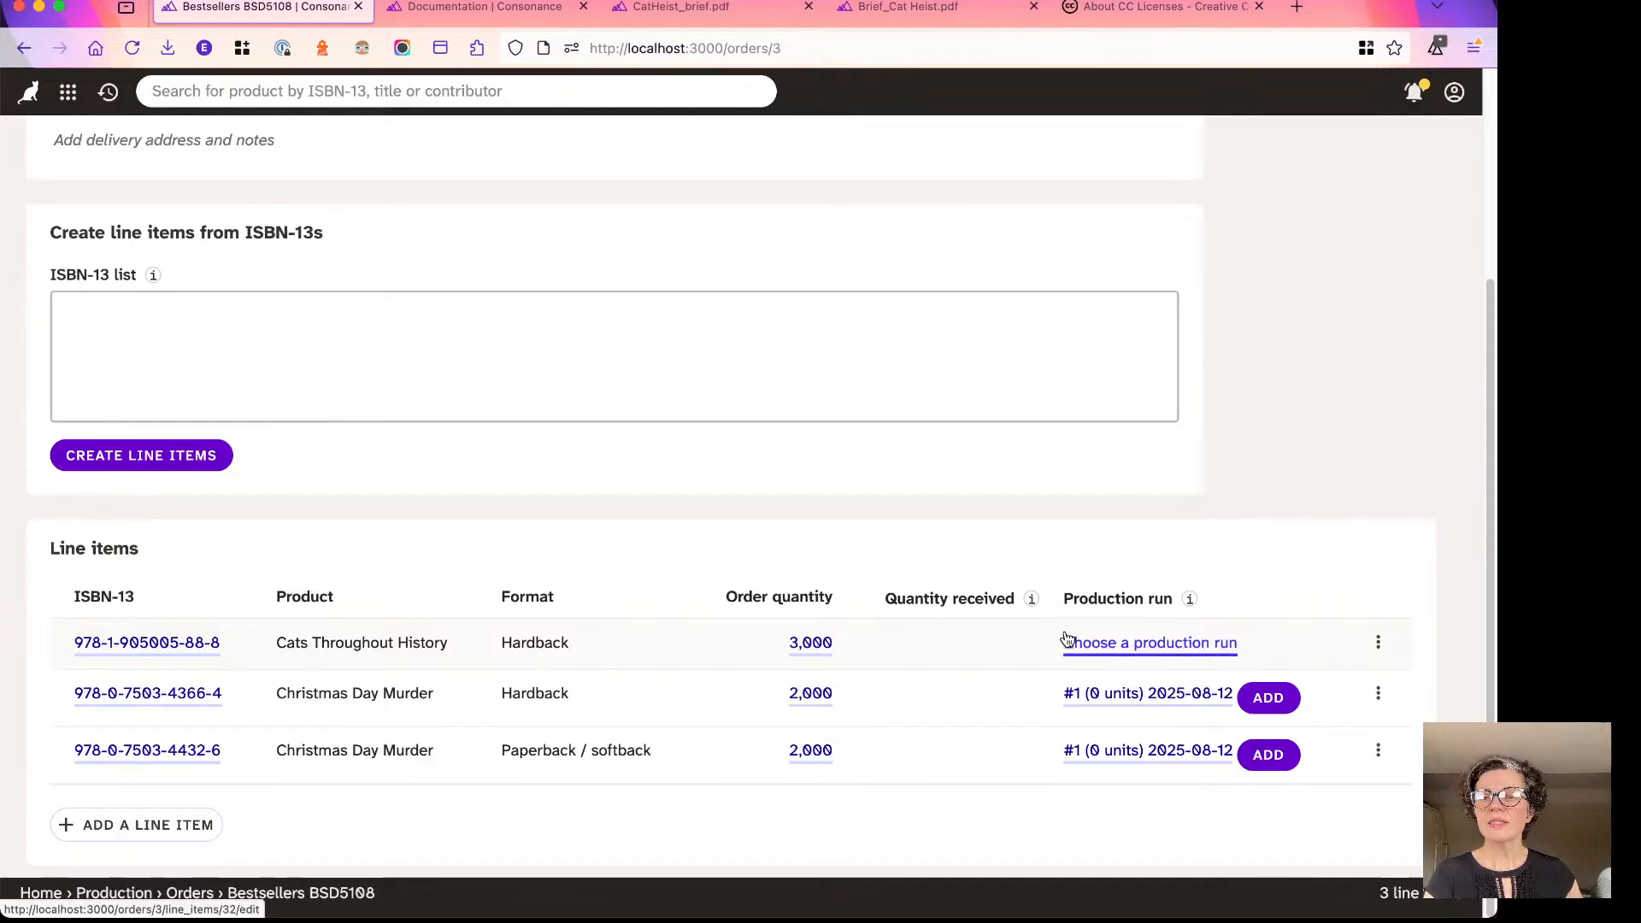
Assign the Cats Throughout History line item to the #1 Print production run dated 2023-12-18.
scroll(1128, 516, "up", 3)
scroll(1146, 512, "right", 1)
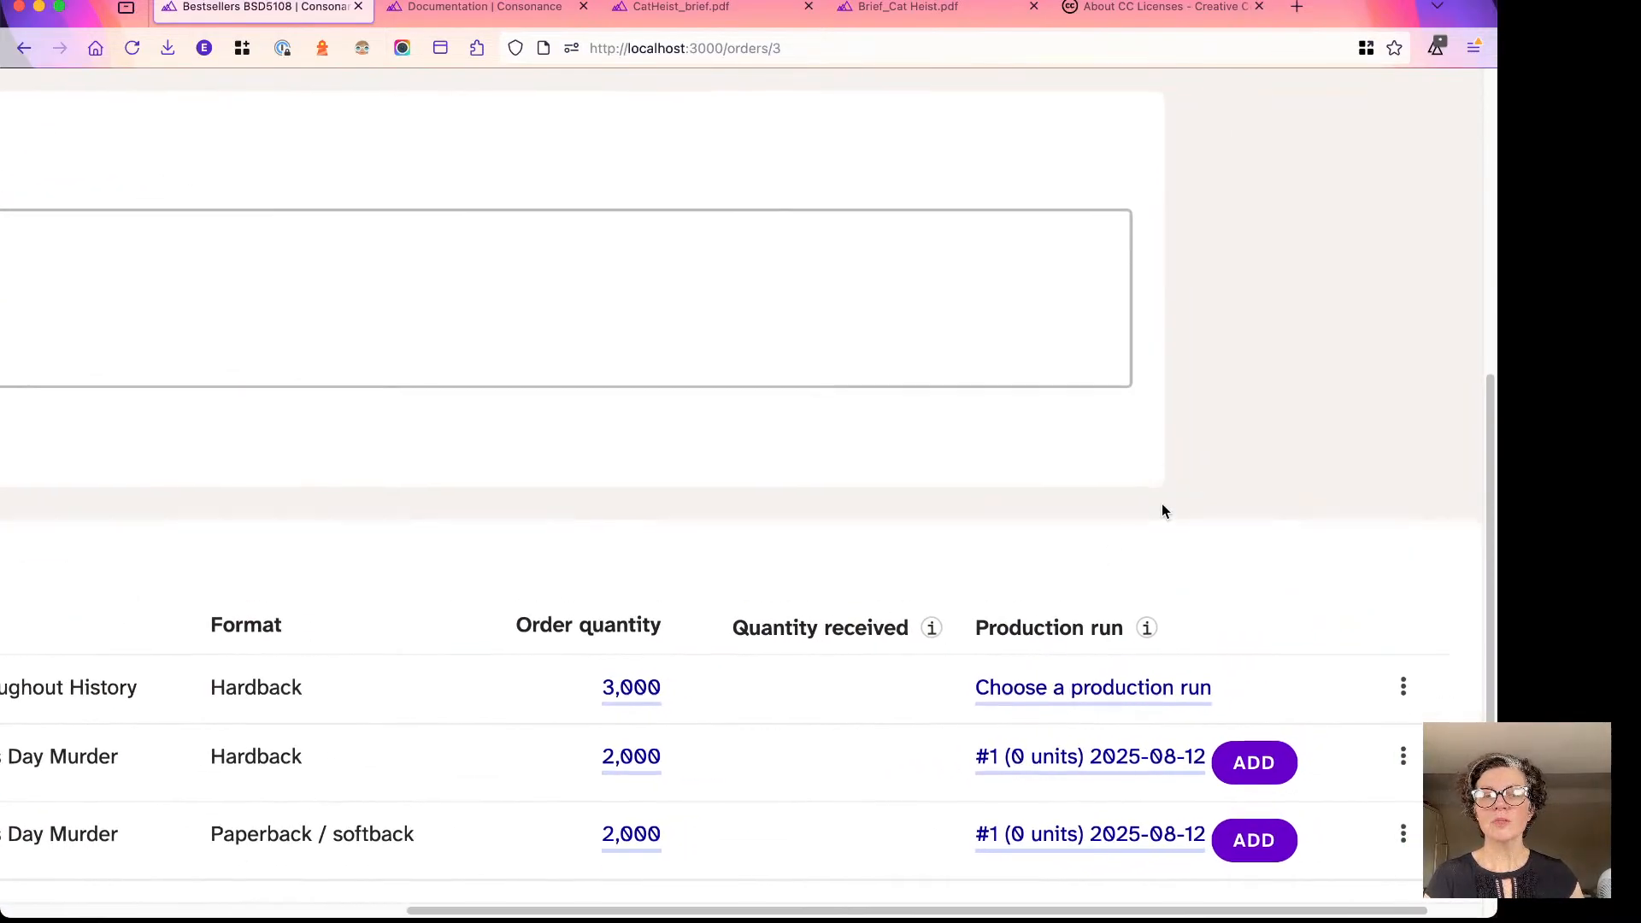
scroll(1162, 510, "down", 3)
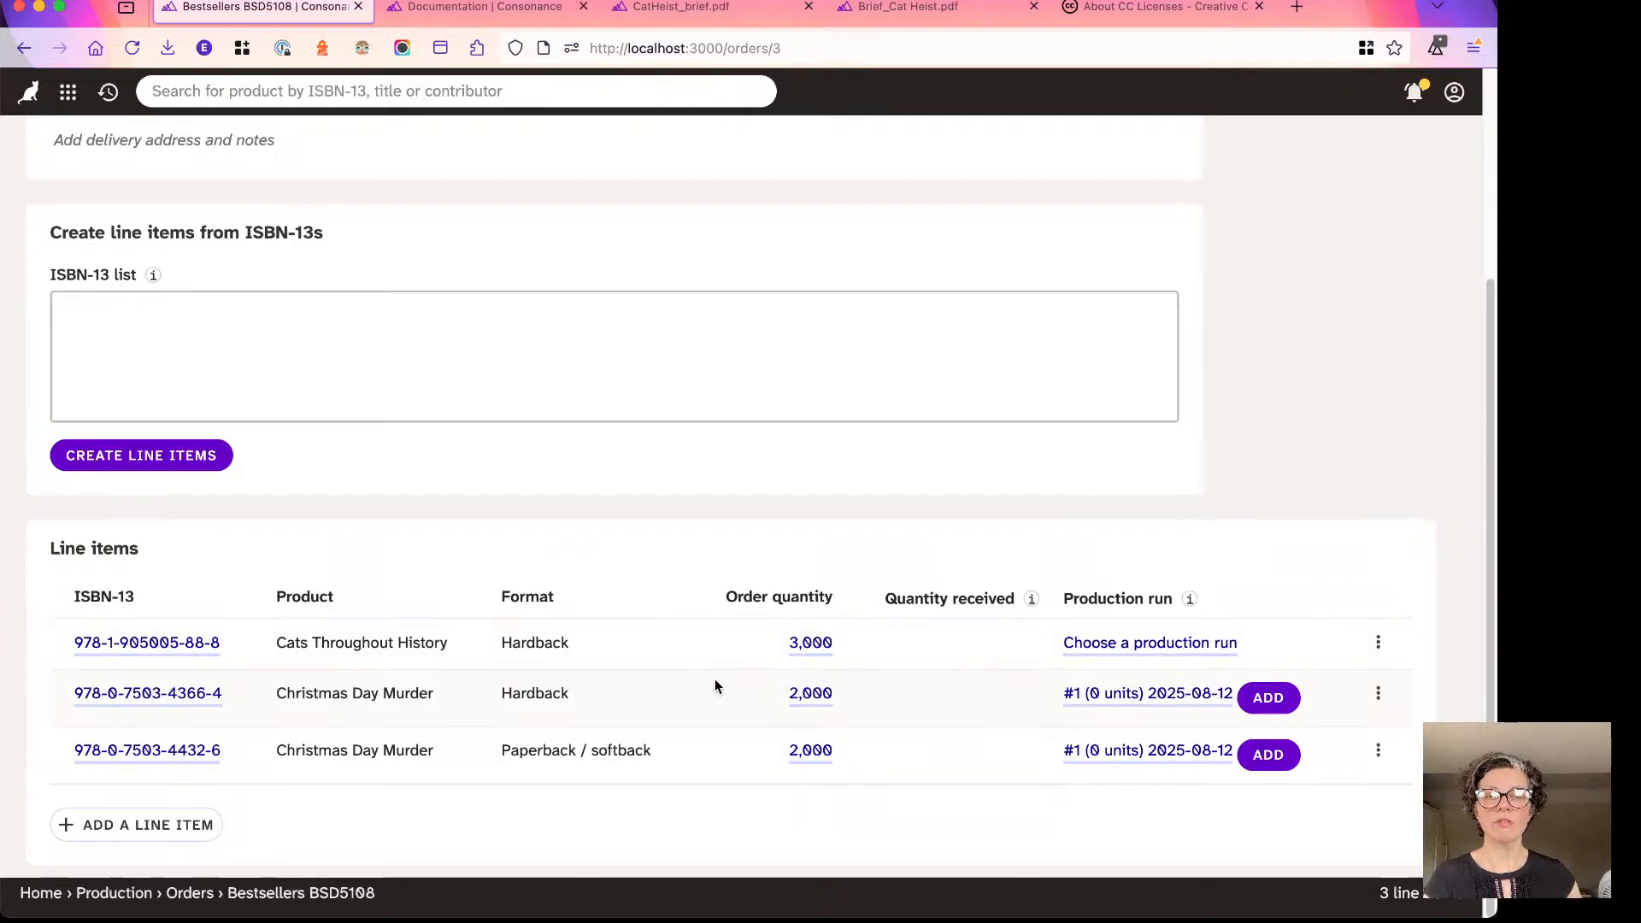
left_click(1133, 658)
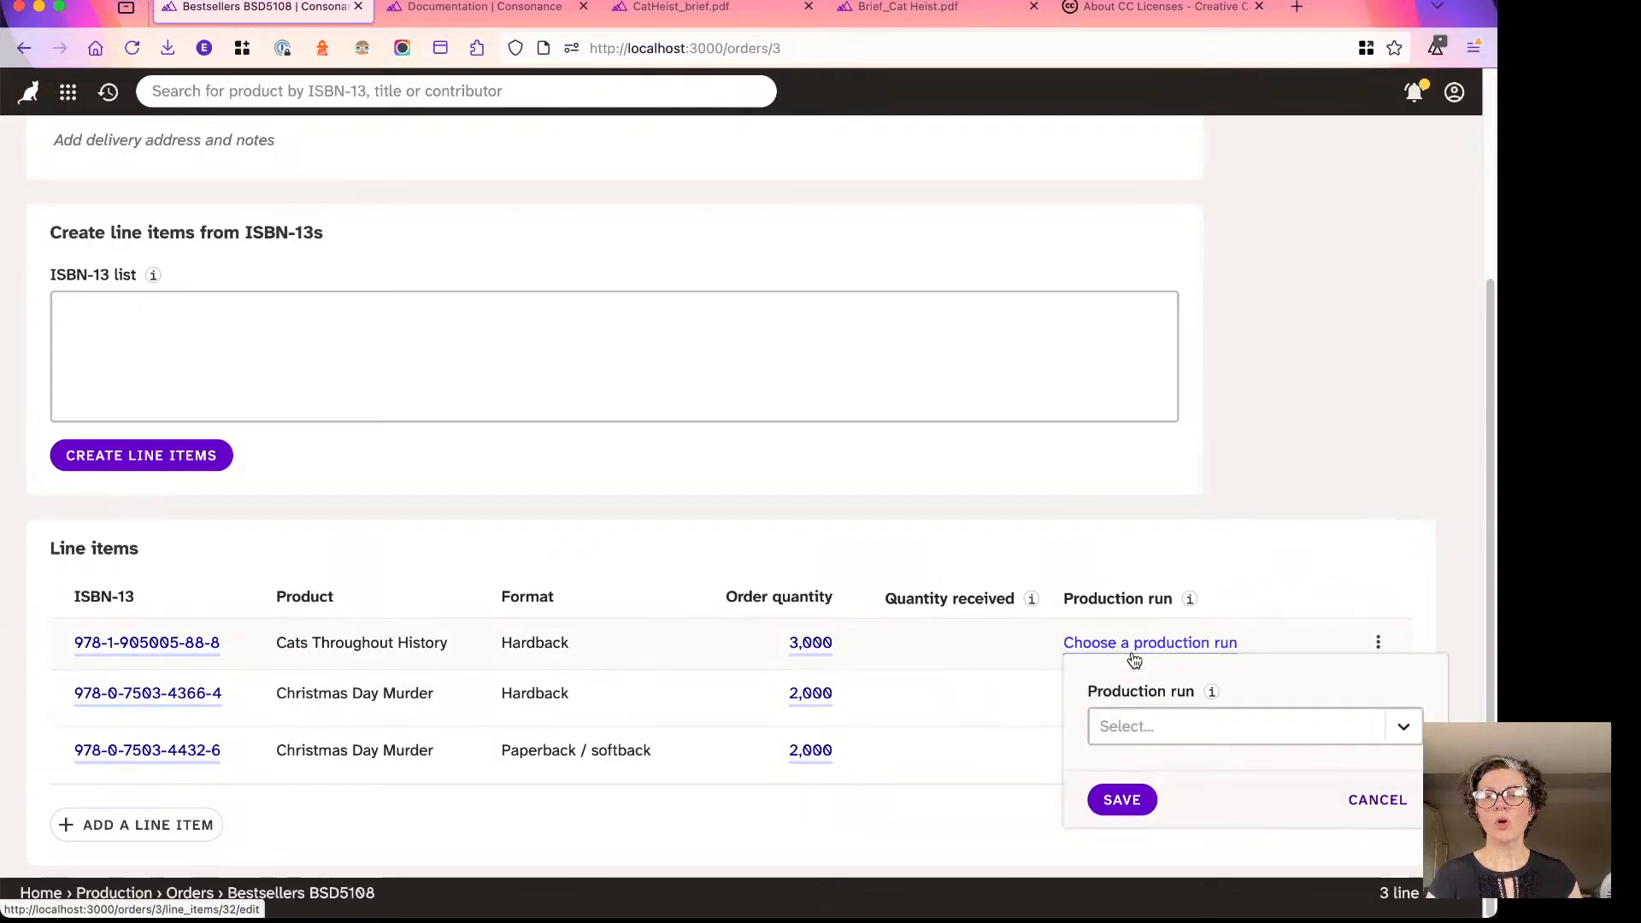
left_click(1137, 723)
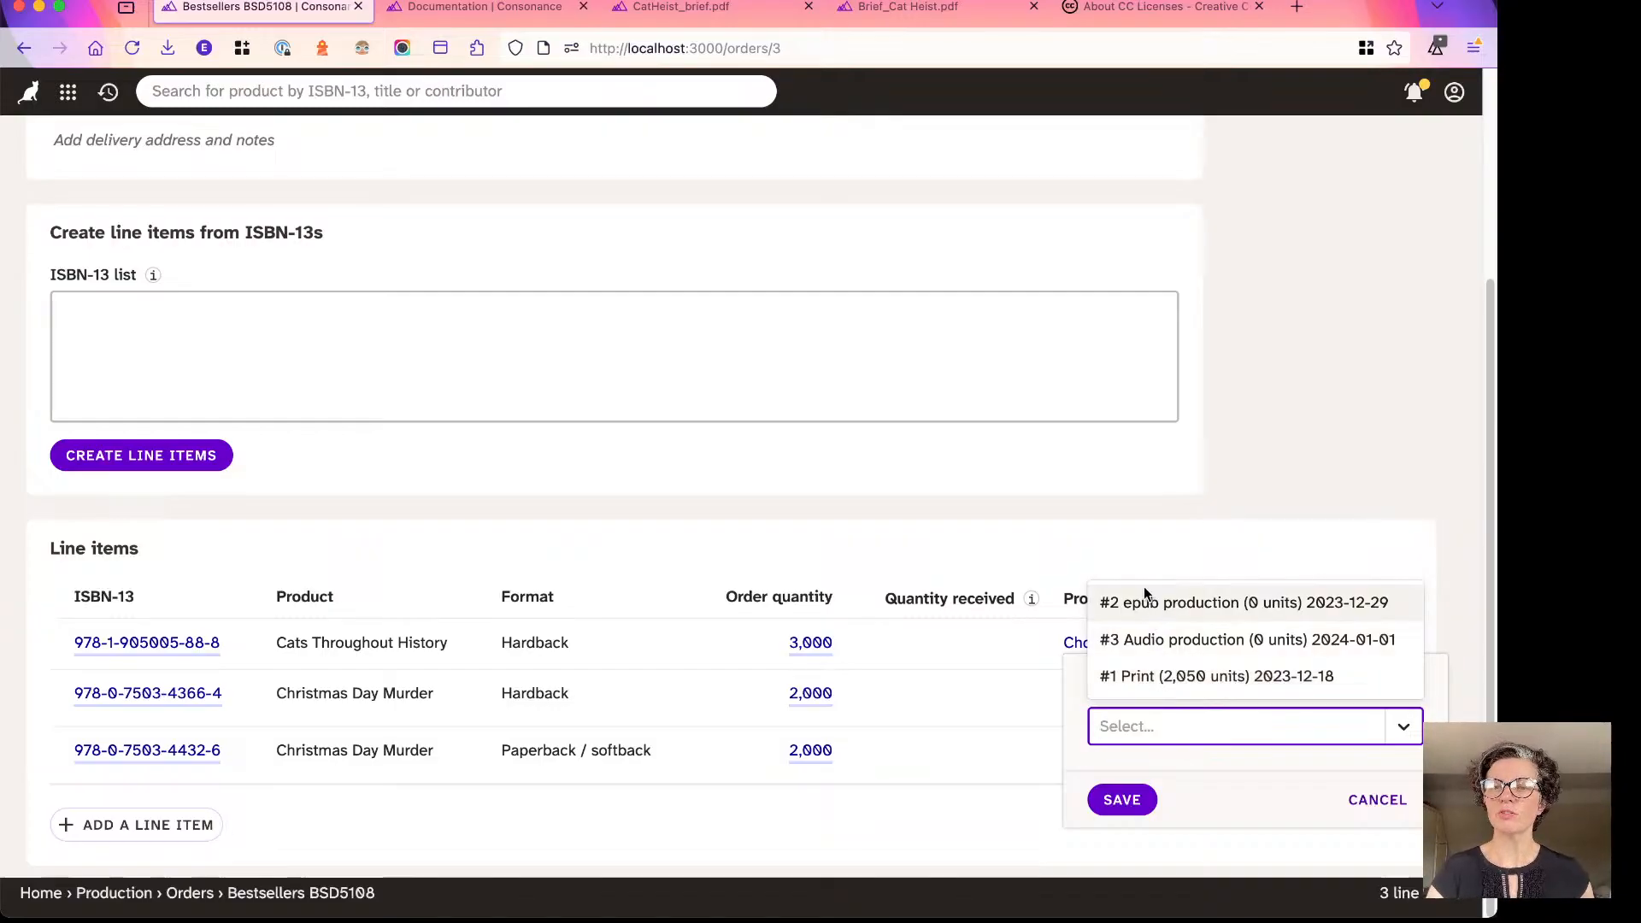
left_click(1185, 677)
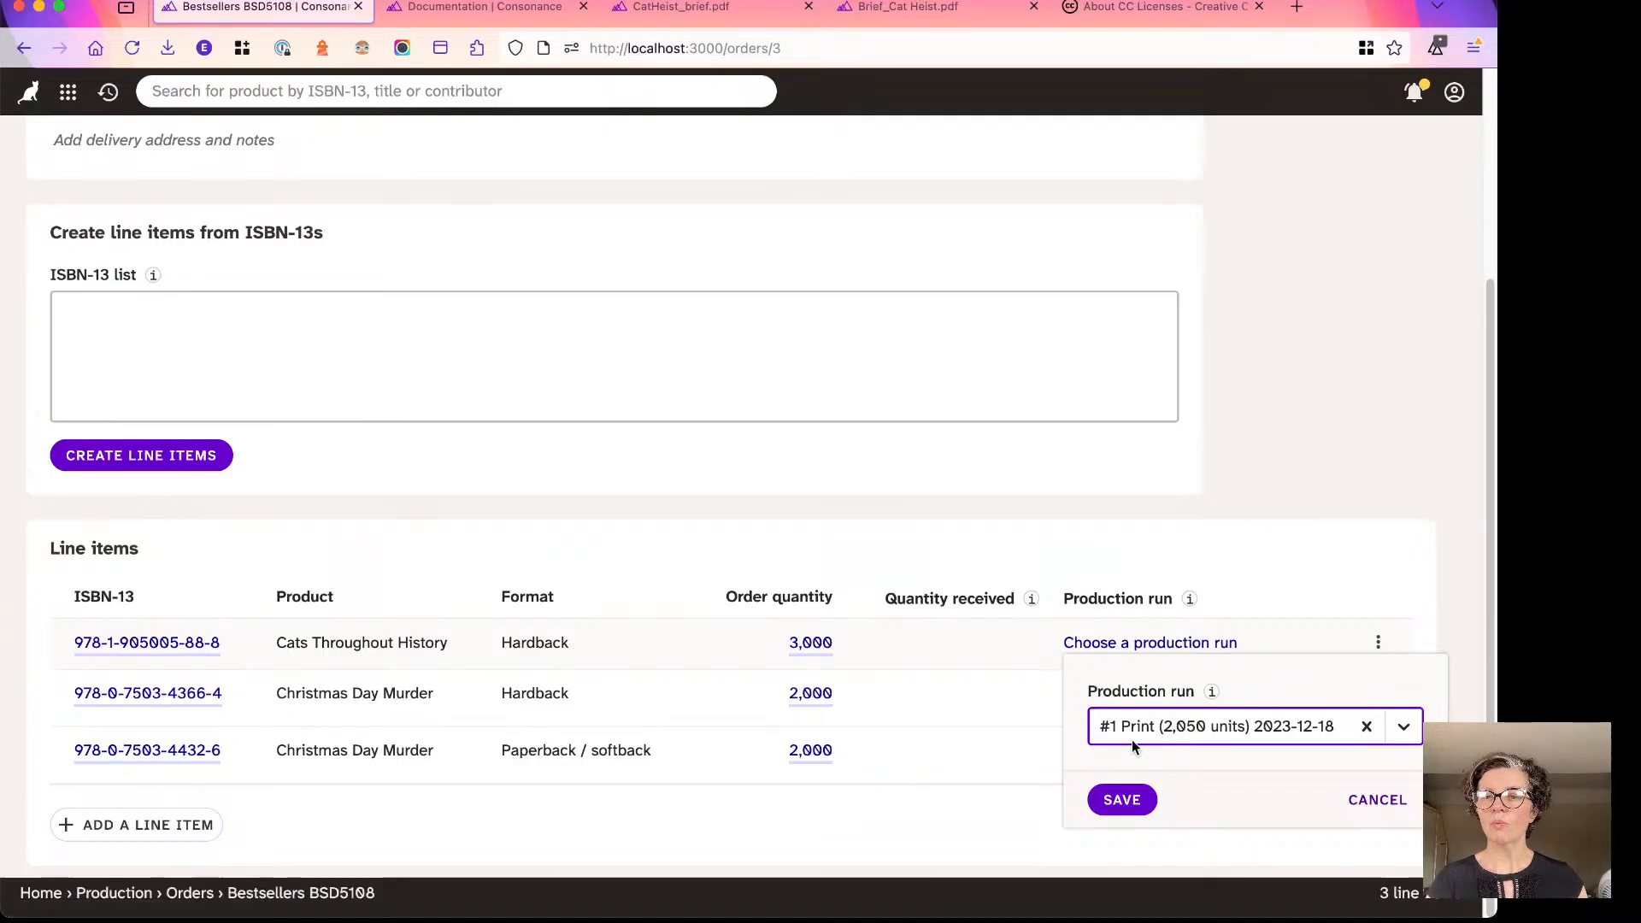
left_click(1111, 802)
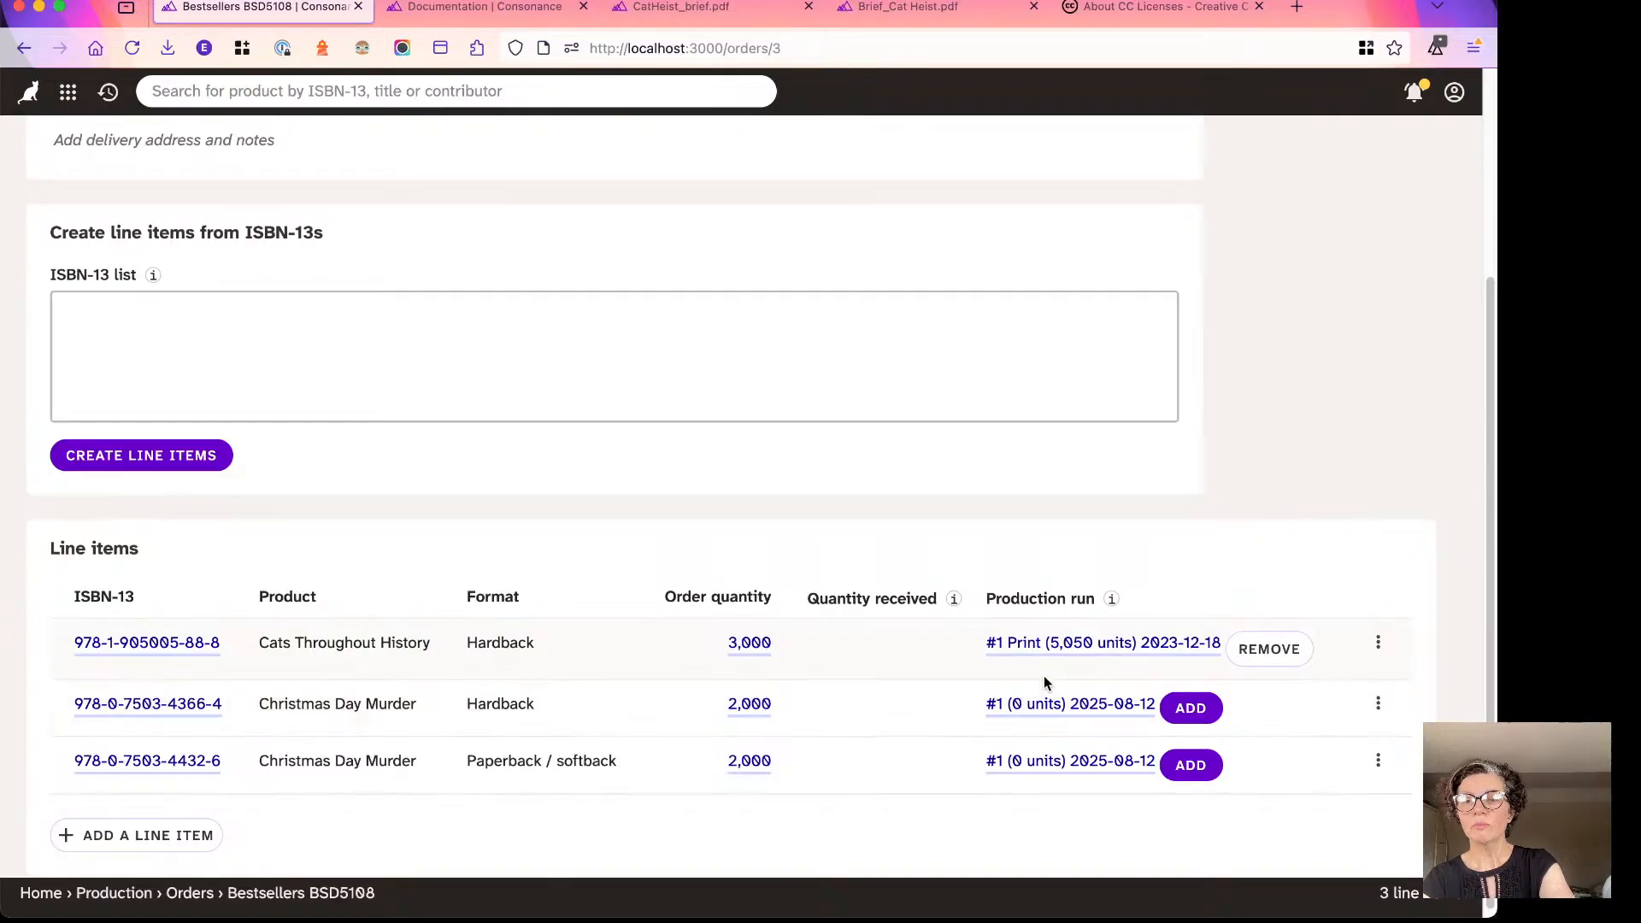
Open the Cats Throughout History line item's production run in a new browser tab and review its details and quantities.
right_click(1030, 650)
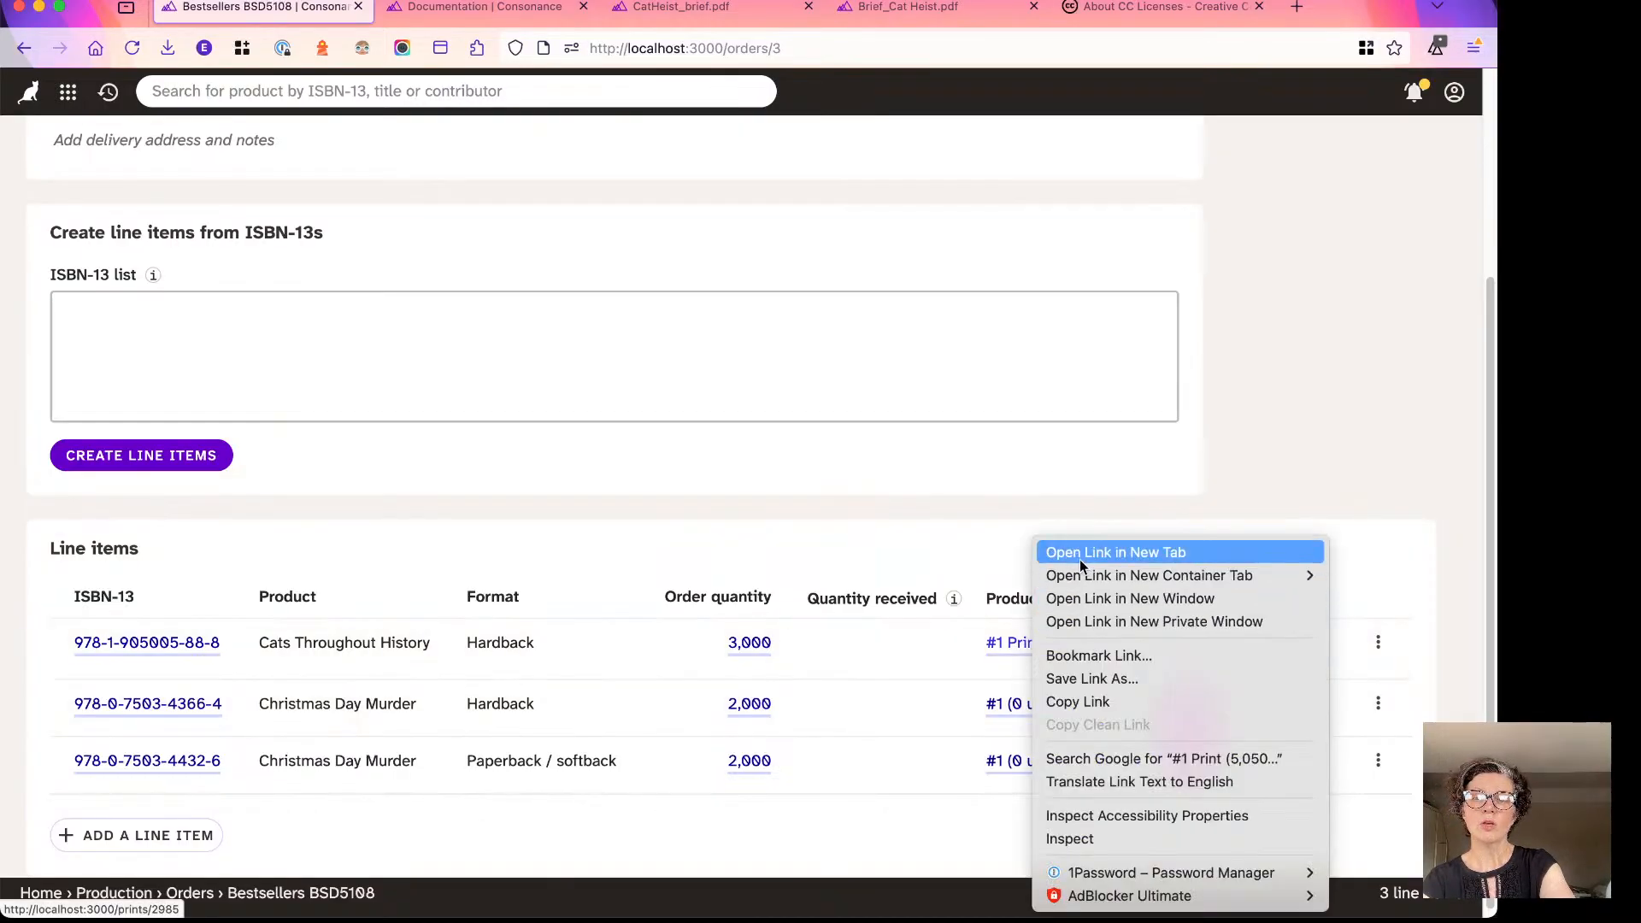
left_click(1080, 556)
left_click(454, 10)
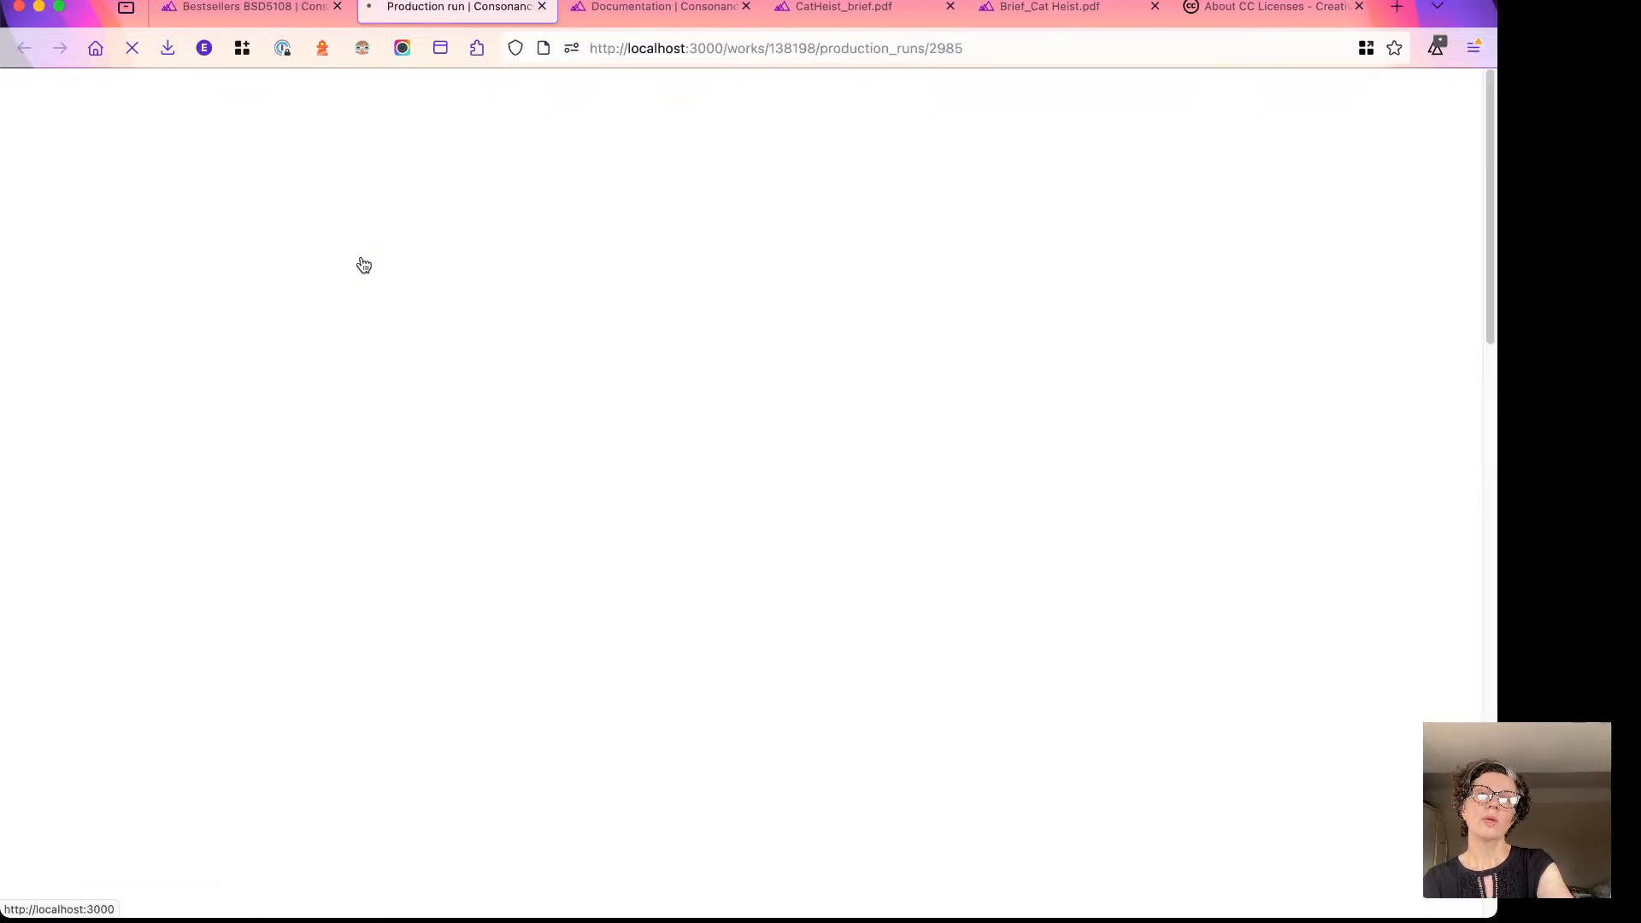
scroll(405, 489, "down", 3)
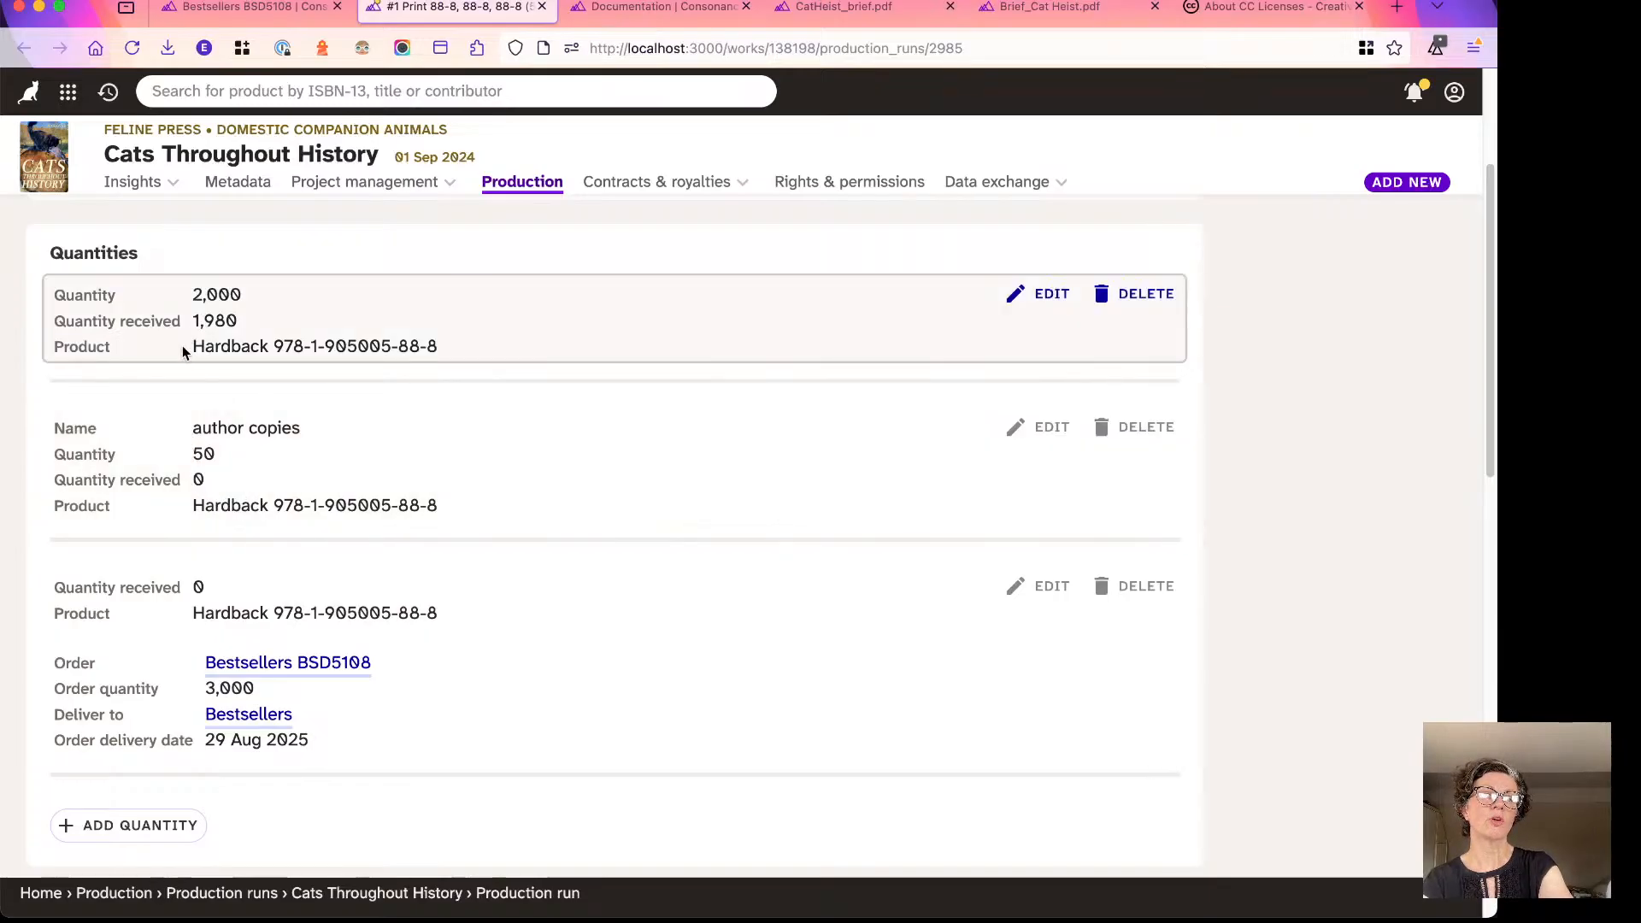
scroll(182, 346, "up", 2)
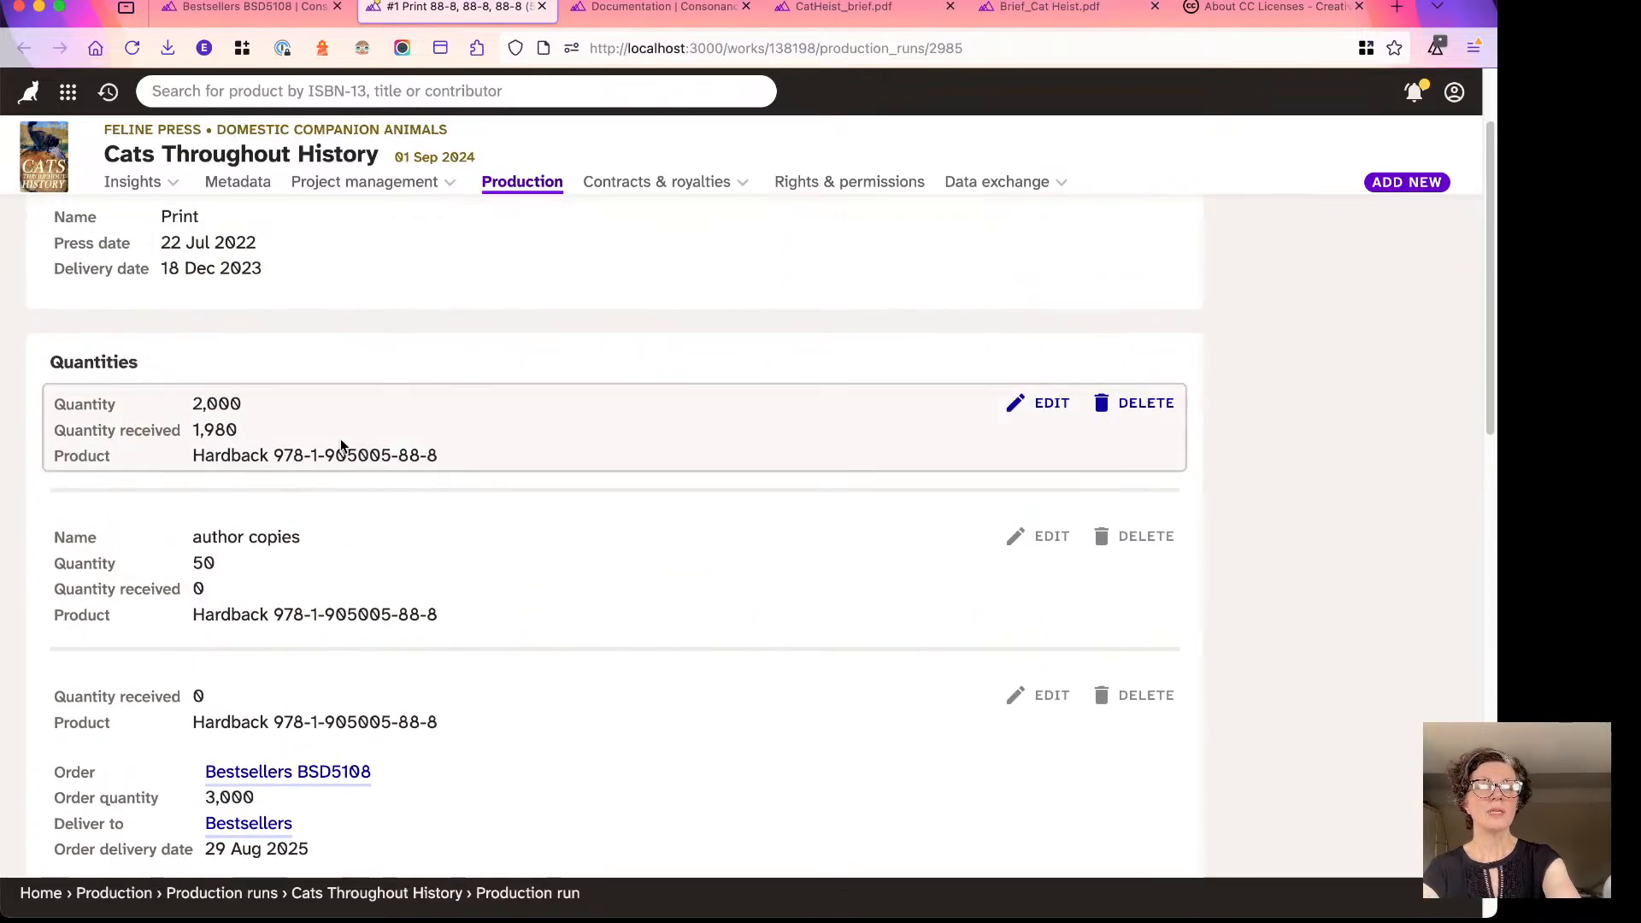
scroll(308, 404, "down", 1)
scroll(299, 447, "up", 3)
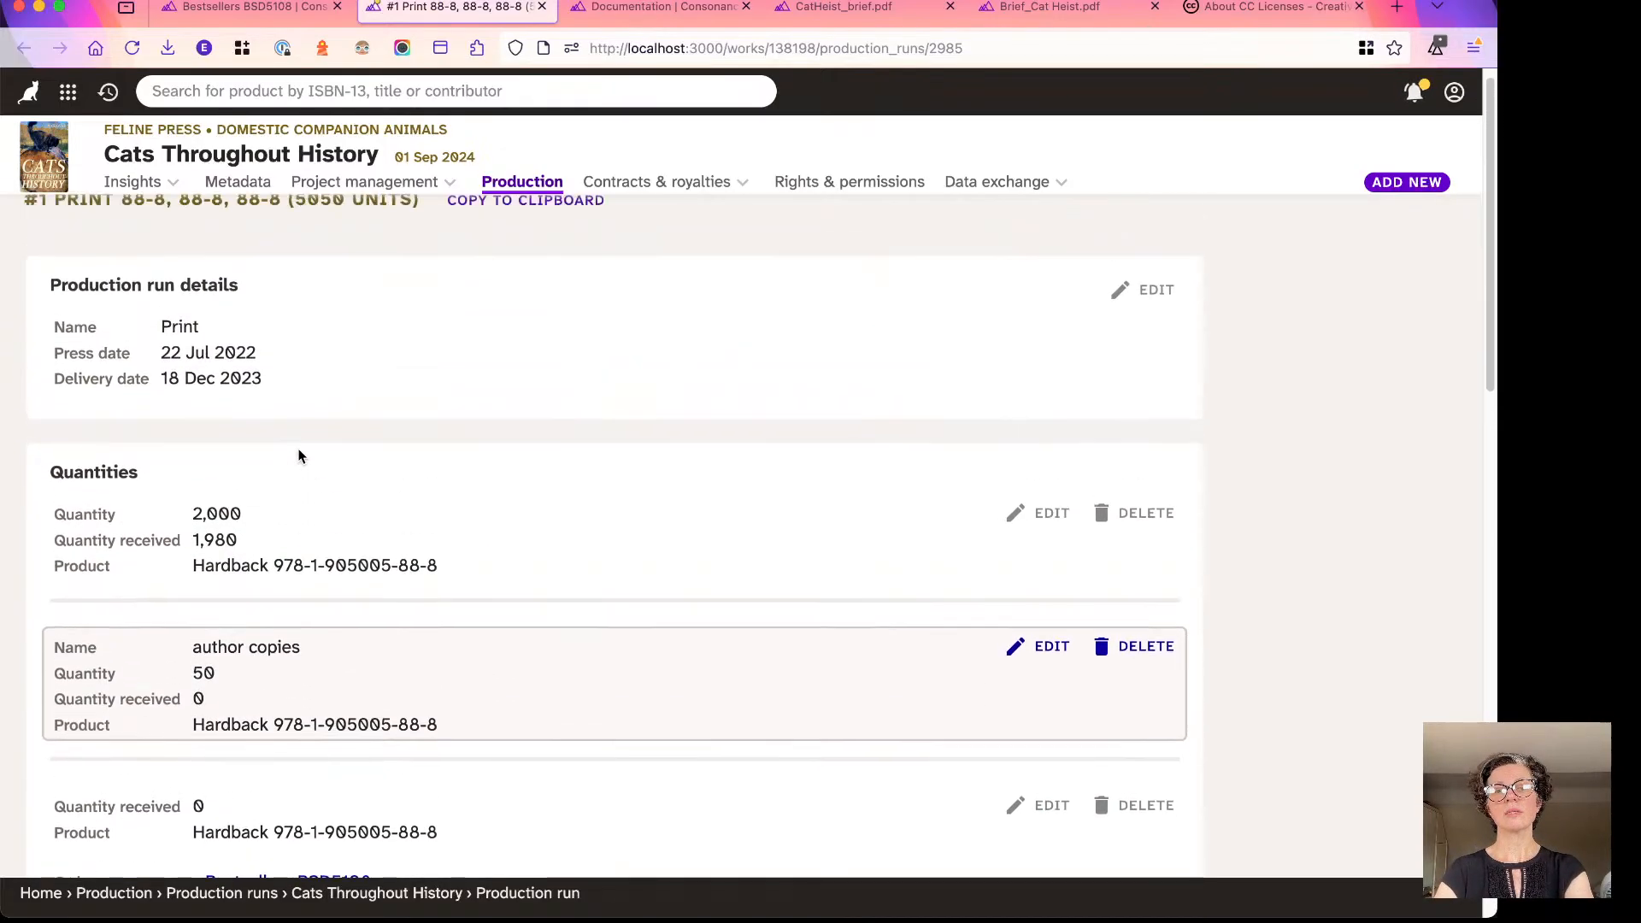
Return to the Bestsellers order and remove the Cats Throughout History line item from its production run.
left_click(169, 12)
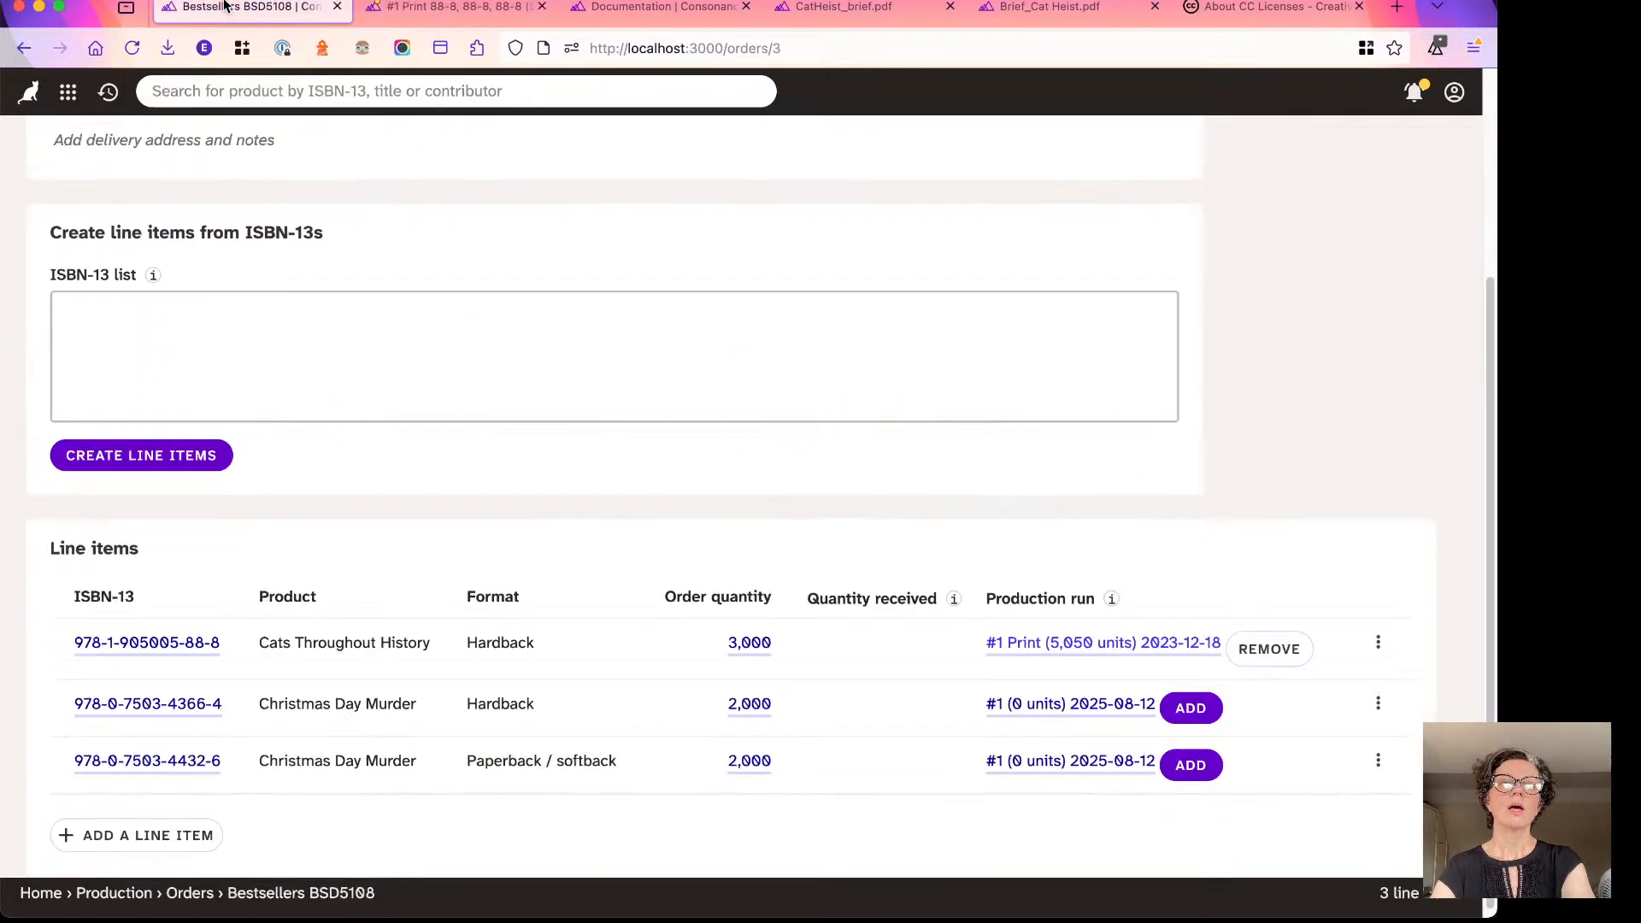
left_click(1284, 634)
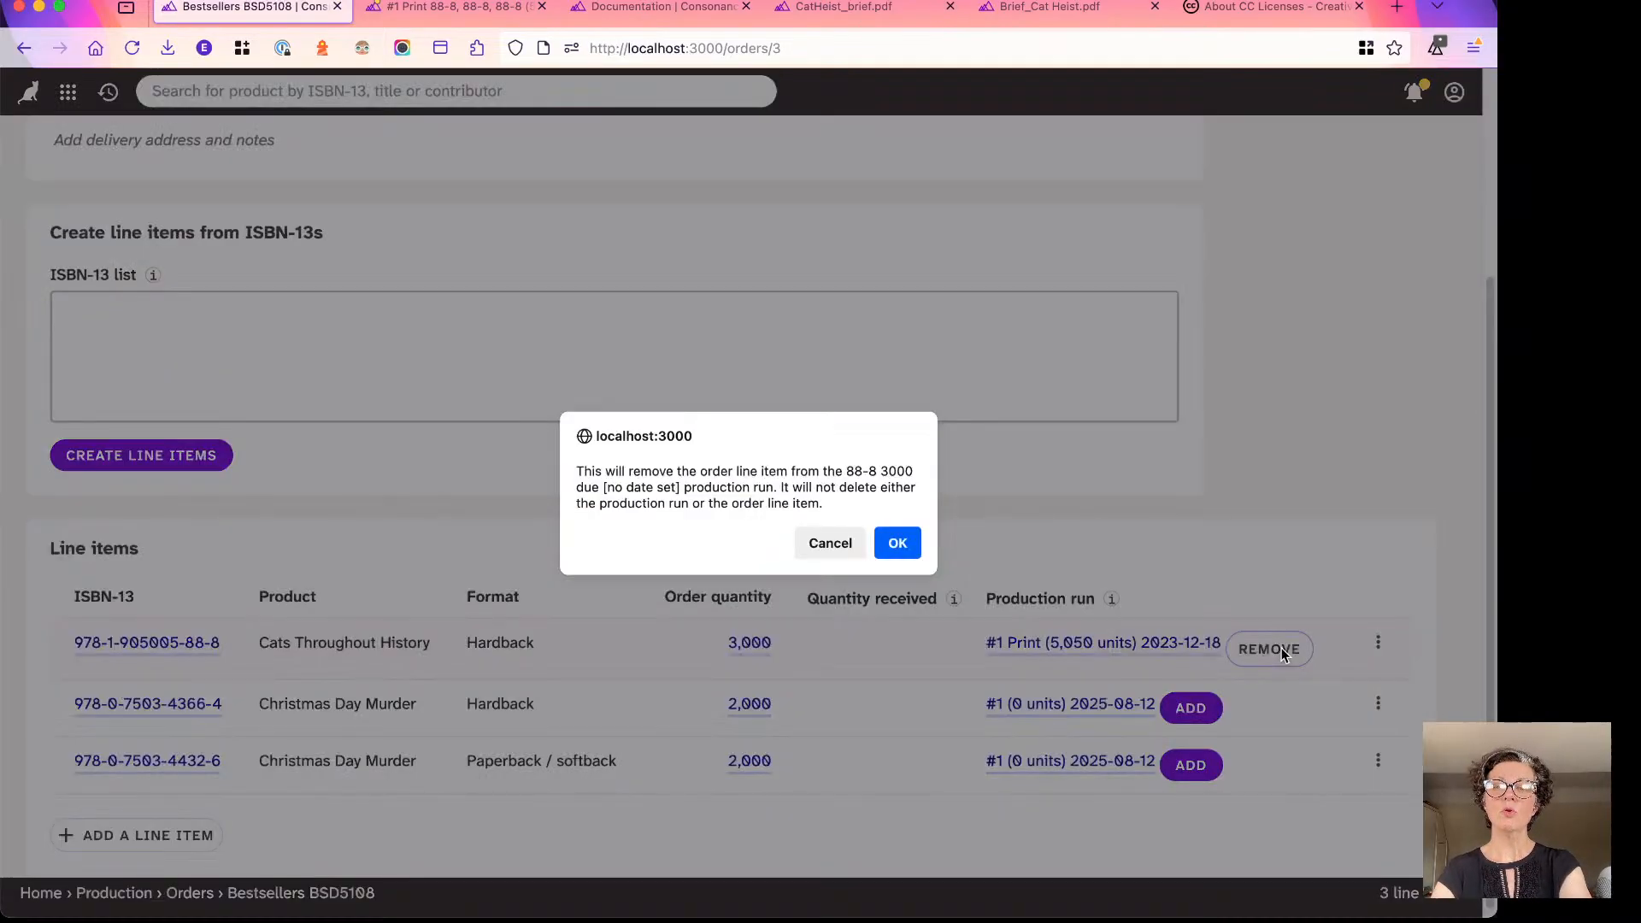
left_click(899, 544)
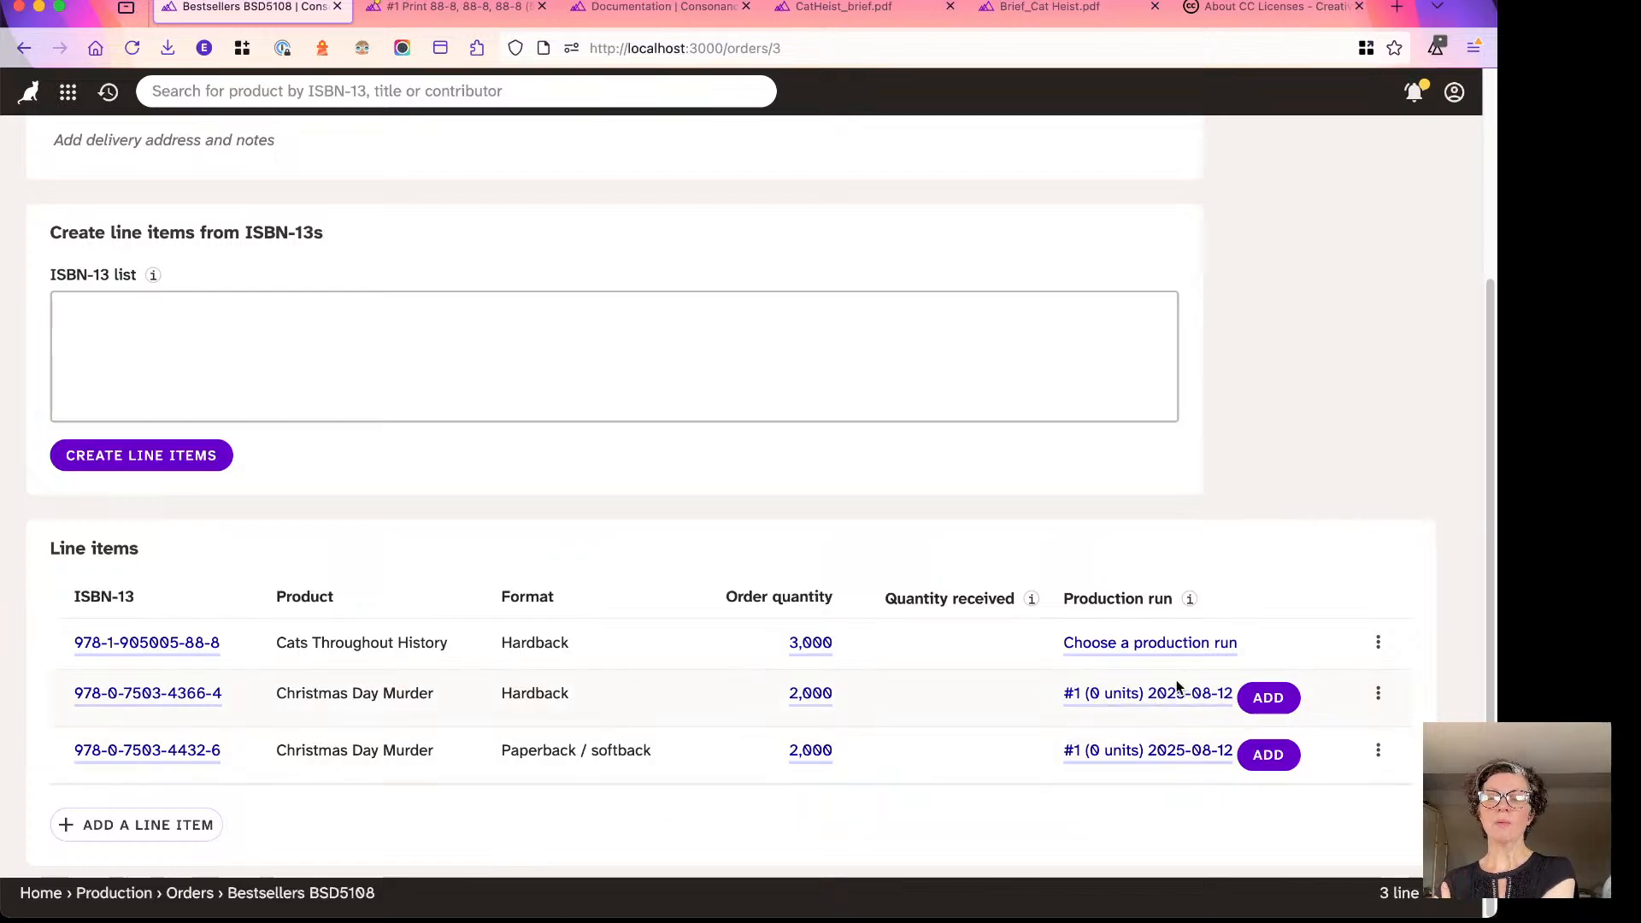
Add the hardback and paperback Christmas Day Murder line items to the #1 production run dated 2025-08-12.
left_click(1260, 697)
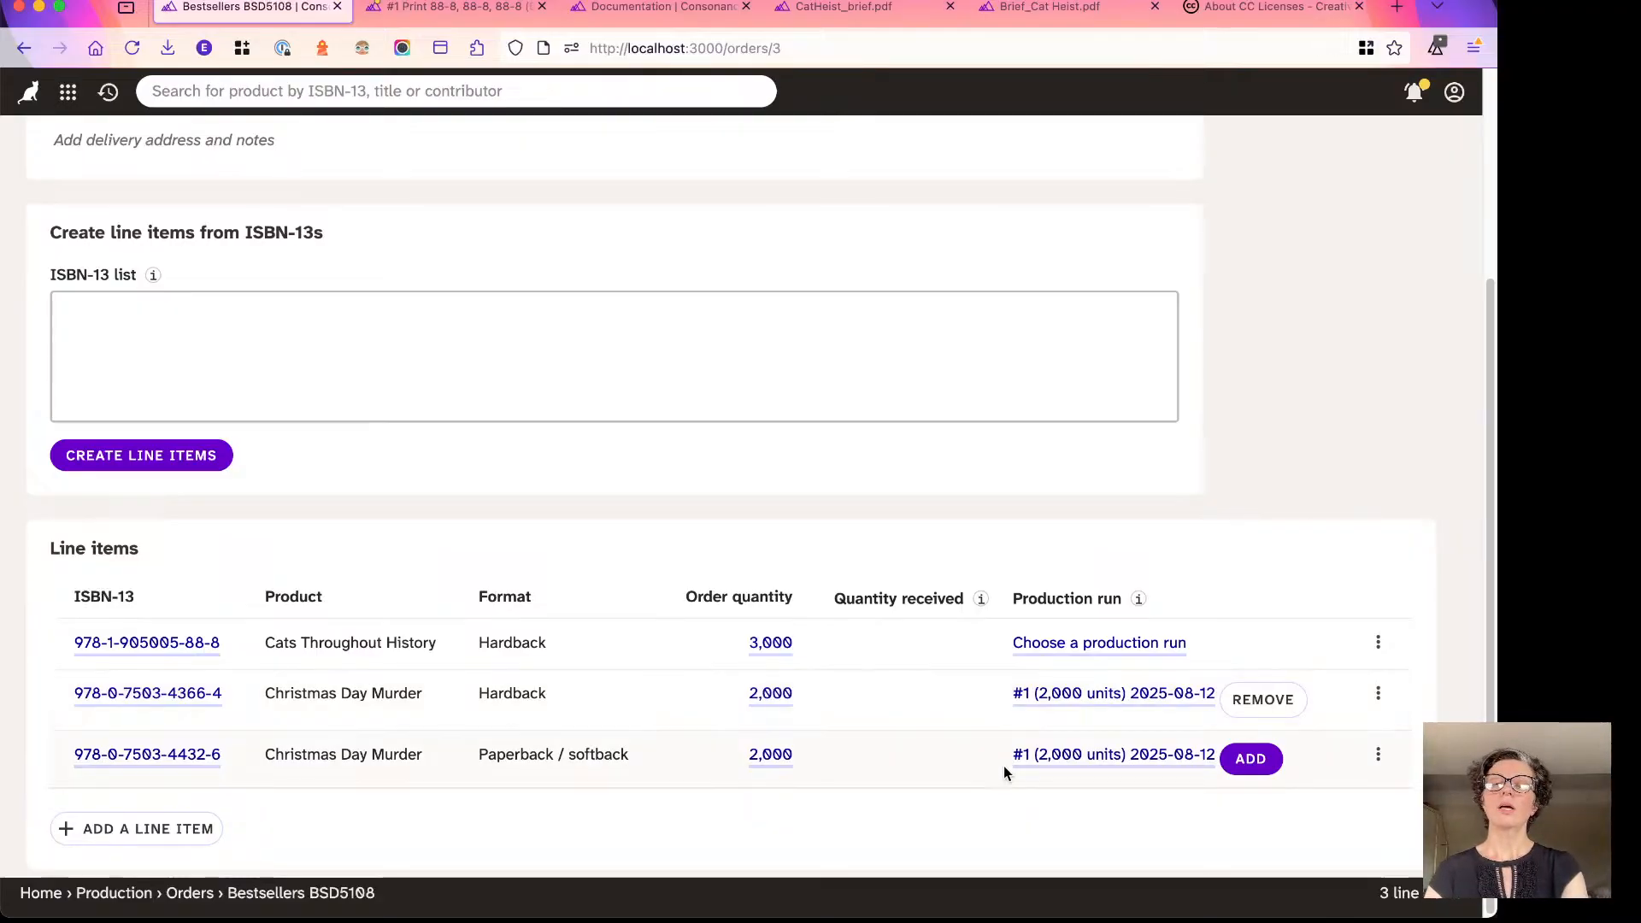
left_click(1260, 760)
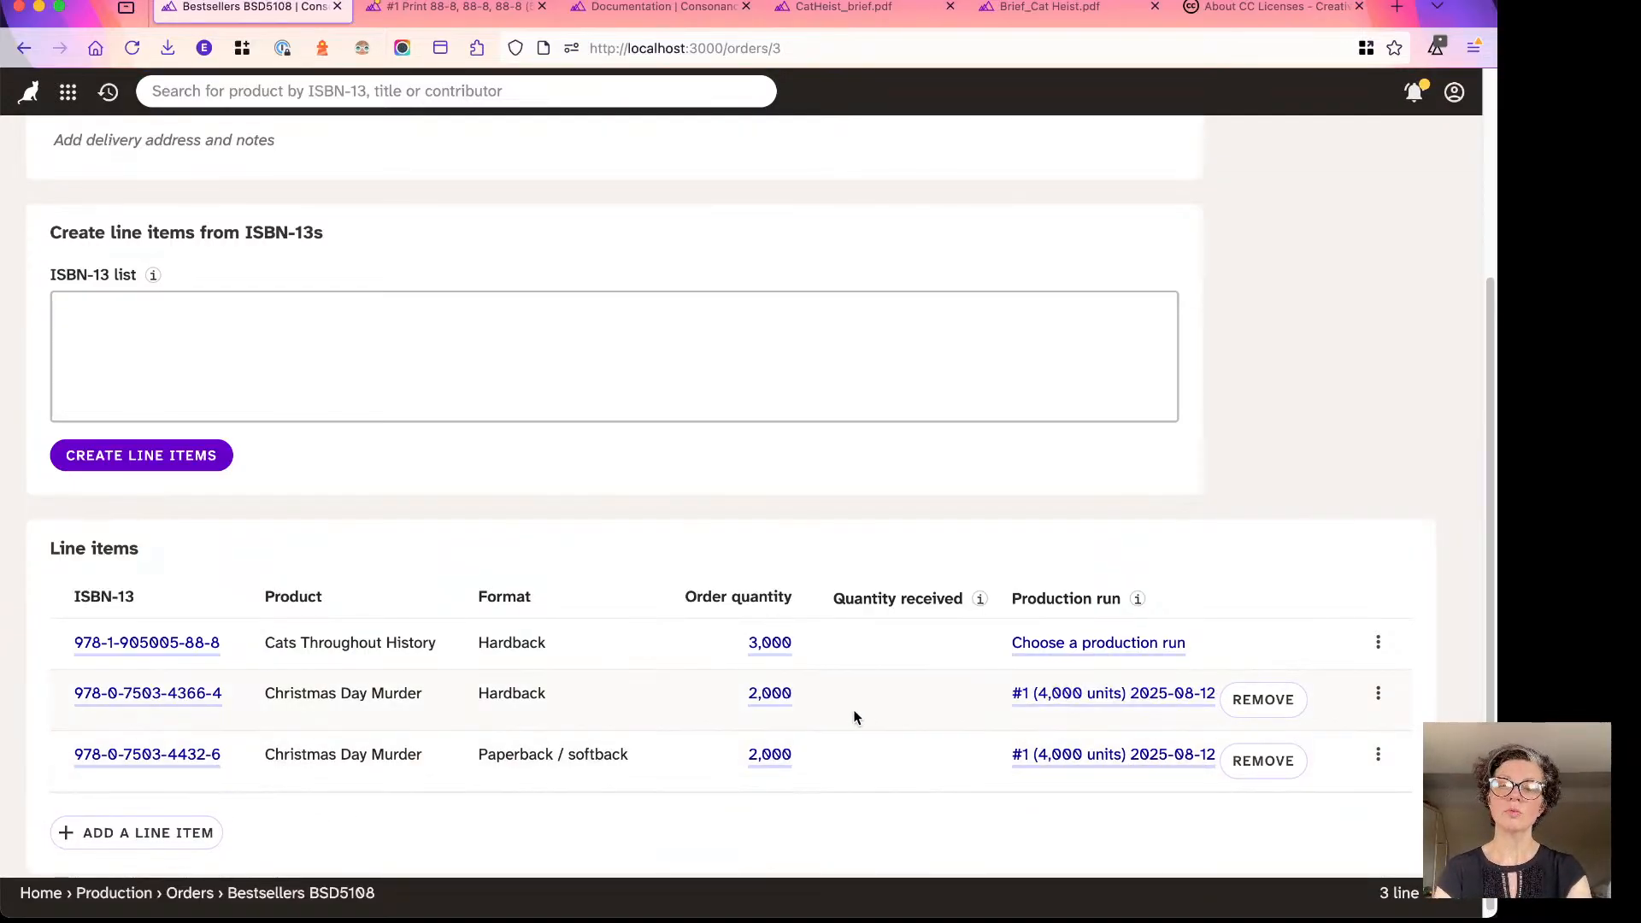
scroll(855, 717, "down", 1)
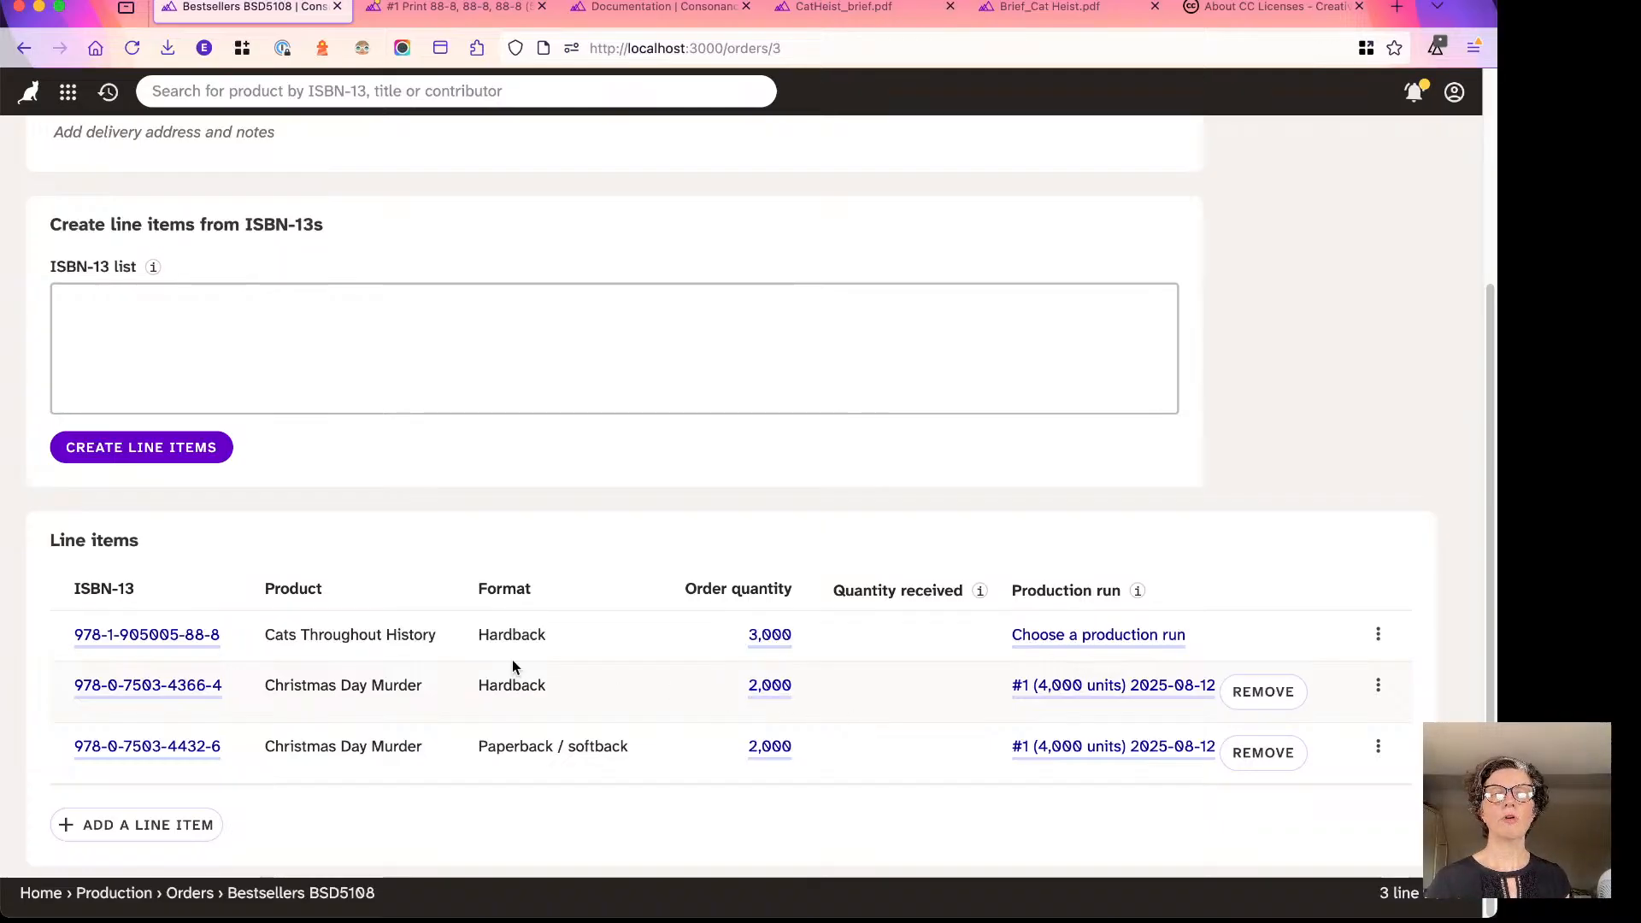
Review the Bestsellers order's details and its list of line items.
scroll(496, 616, "up", 3)
scroll(493, 603, "up", 3)
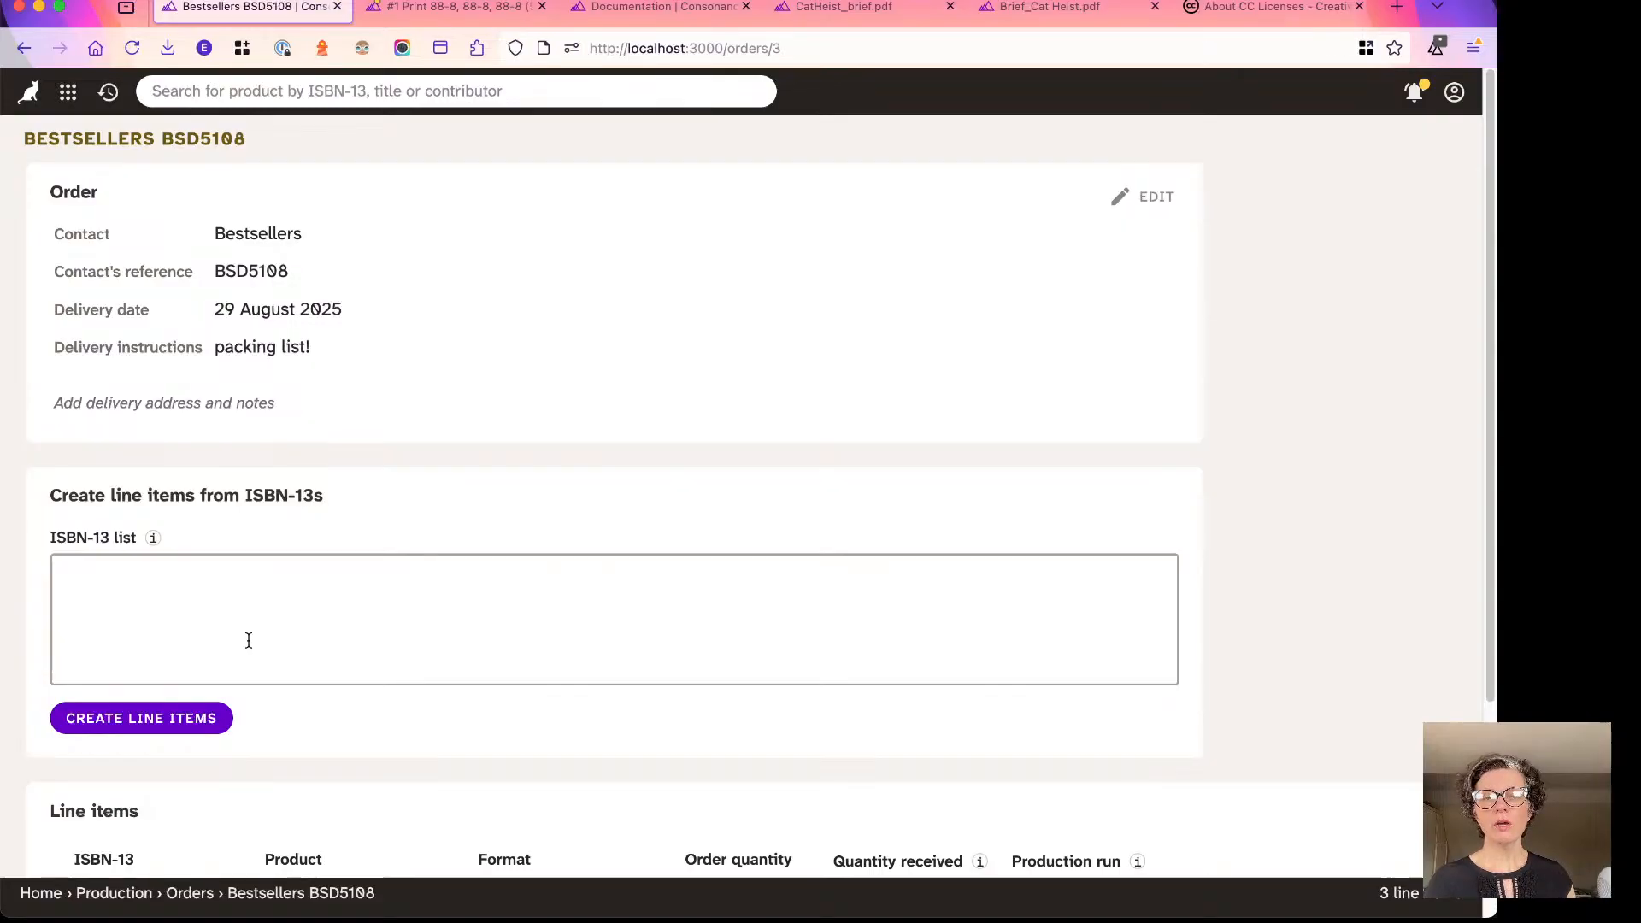
scroll(358, 614, "down", 5)
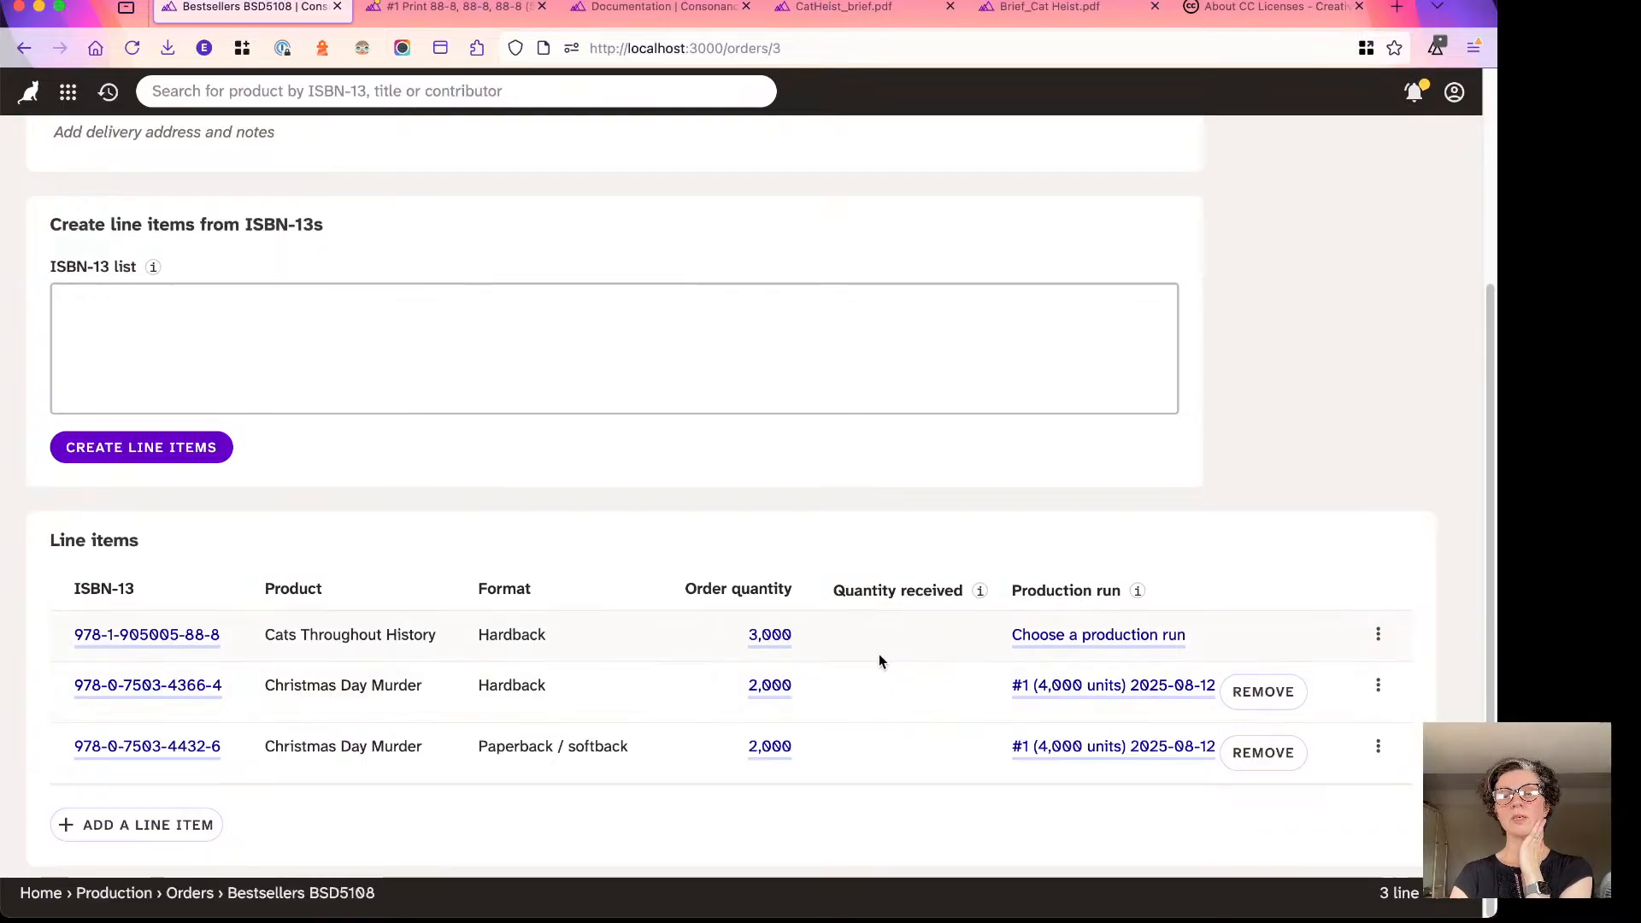
scroll(879, 661, "up", 1)
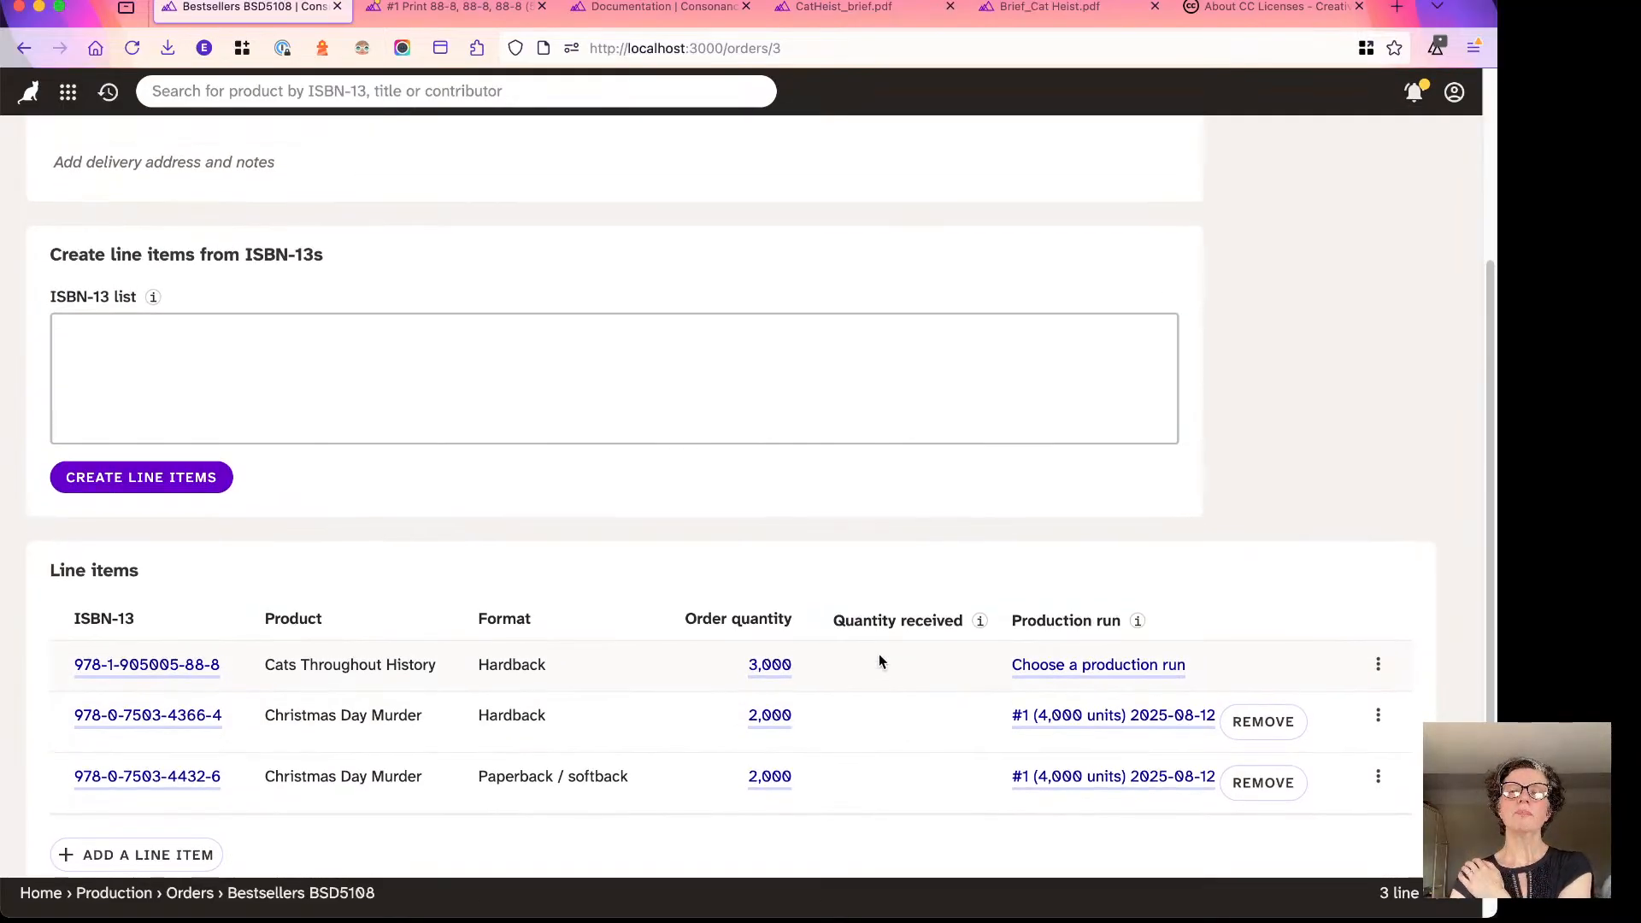
scroll(879, 658, "up", 3)
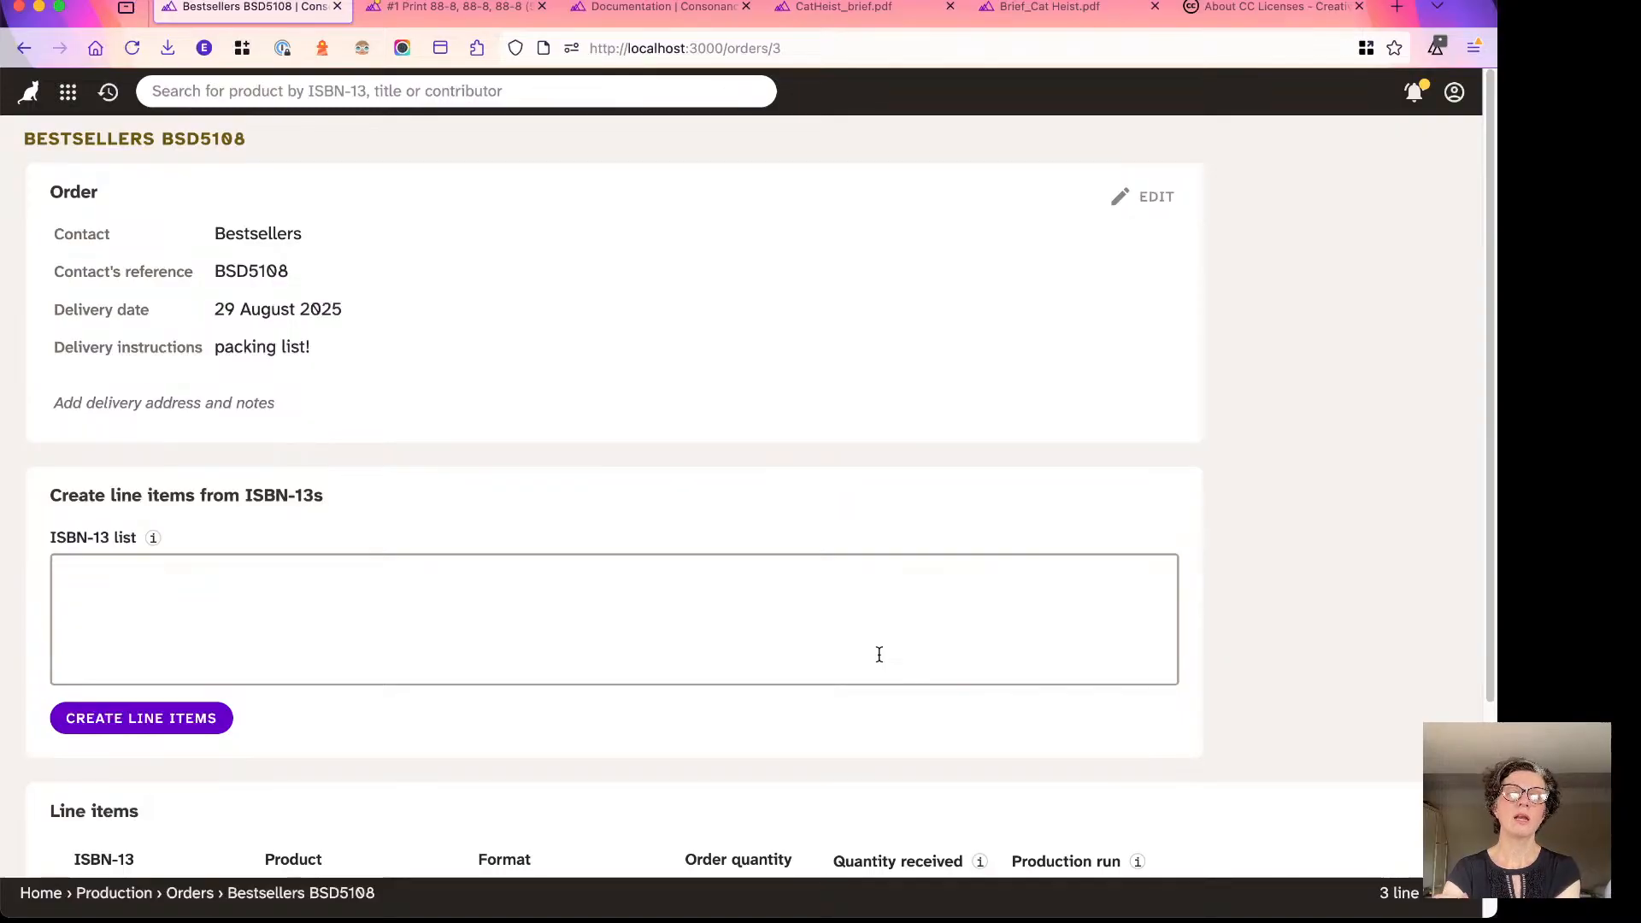
scroll(879, 737, "down", 3)
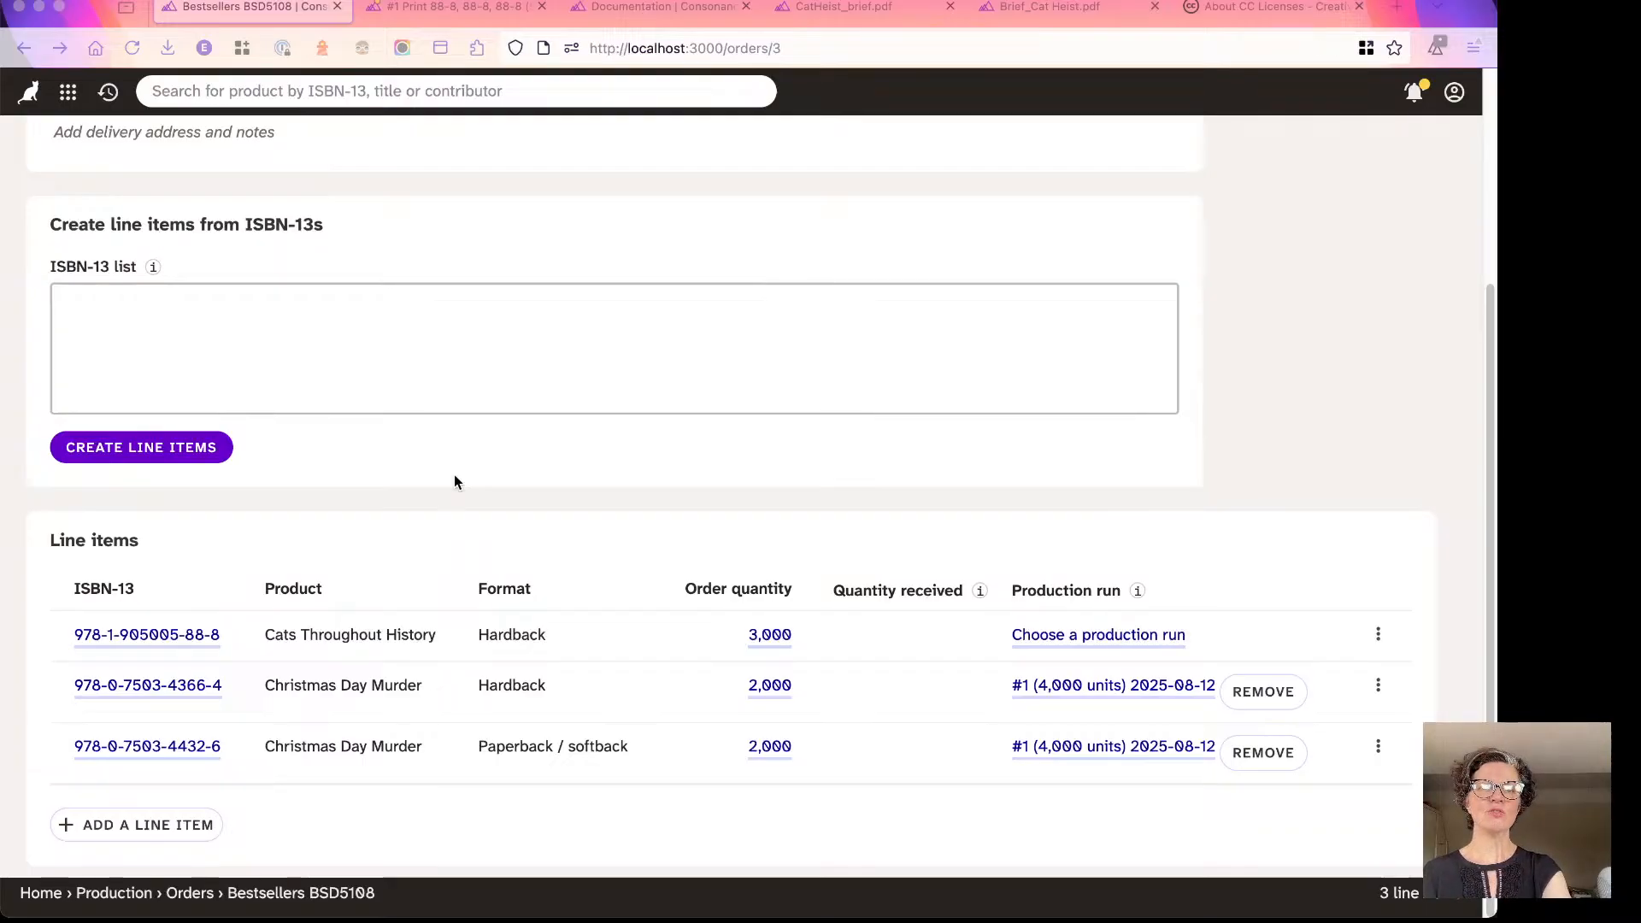
Switch to the Keynote presentation and advance from the "Record order details" slide to the closing "See you next week!" slide.
key("super+Tab")
key("super+Tab")
key("super+Tab")
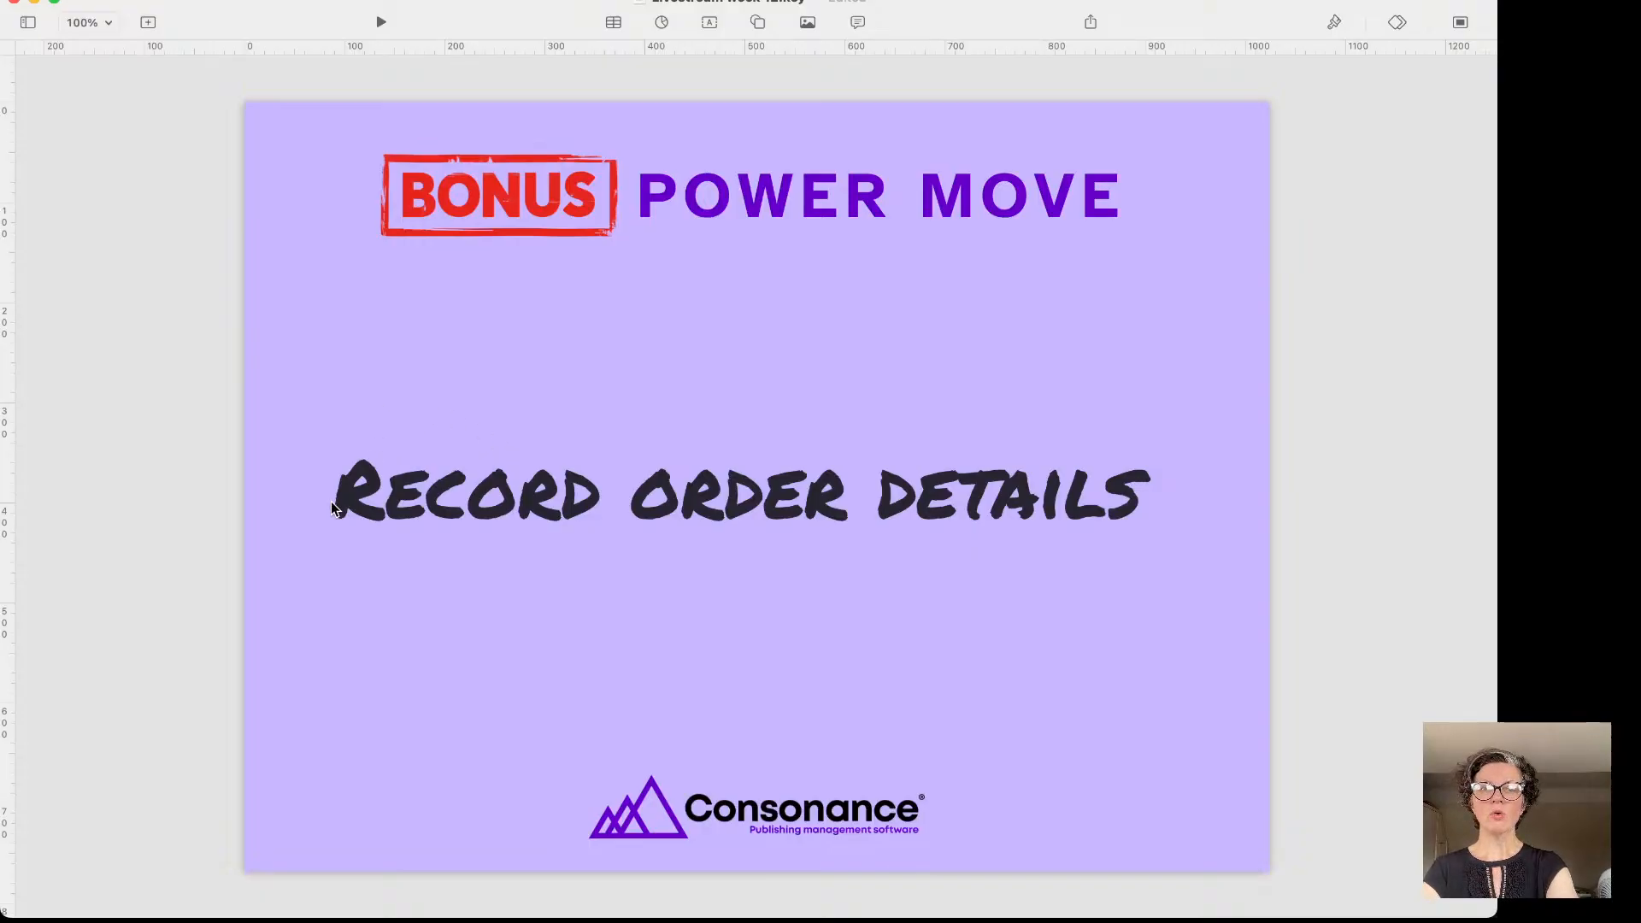
key("super+Tab")
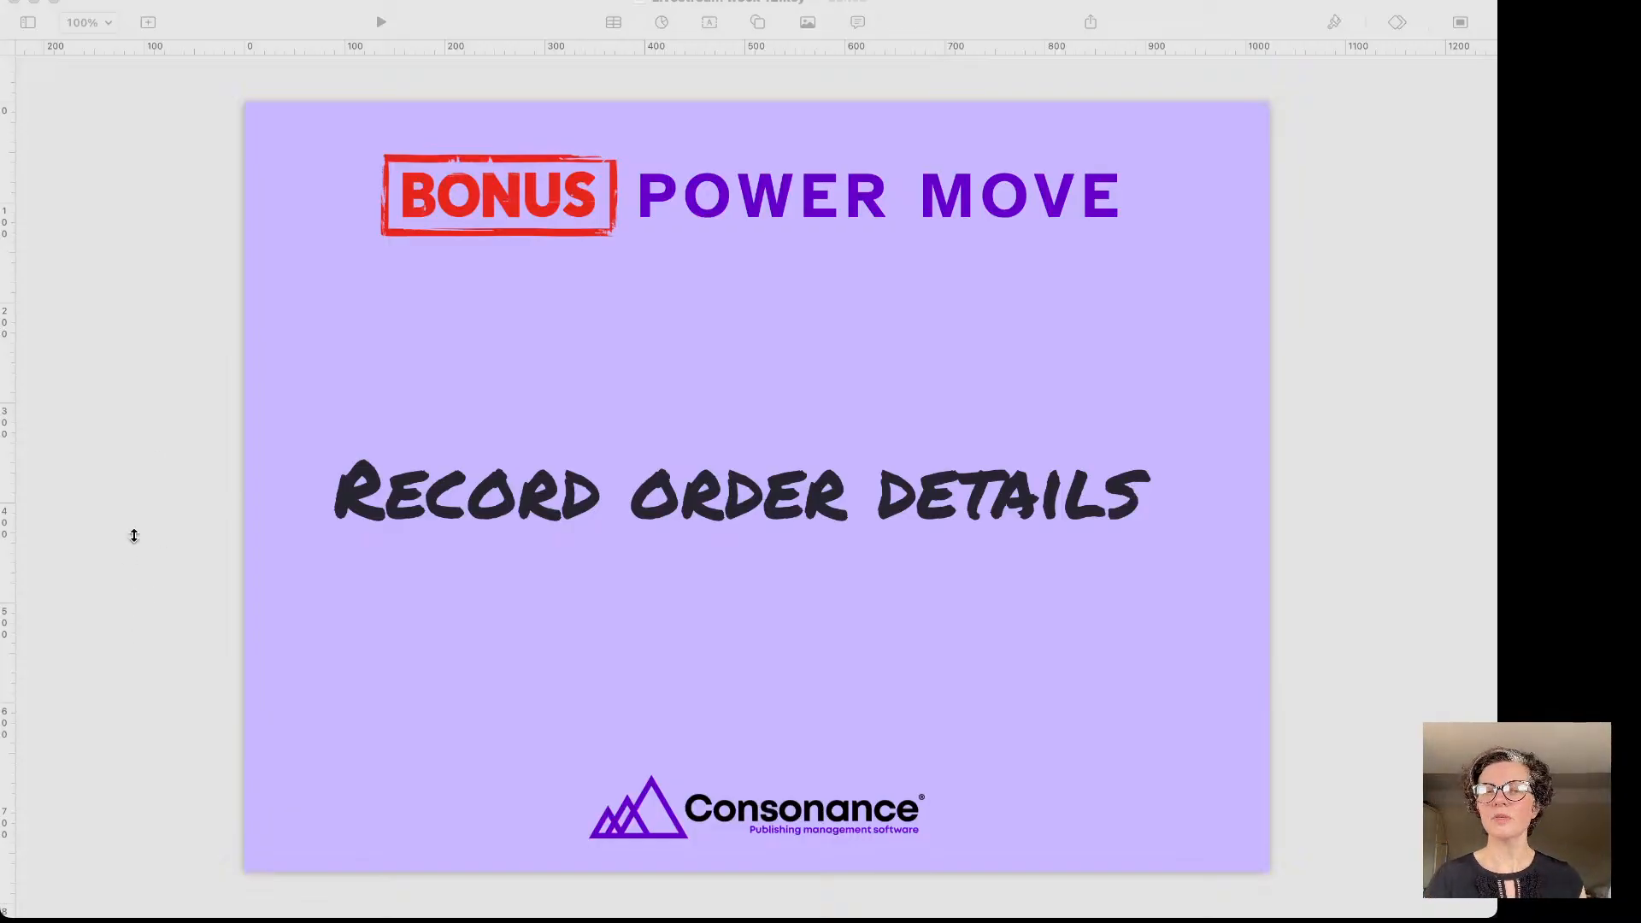
left_click(134, 478)
key("Down")
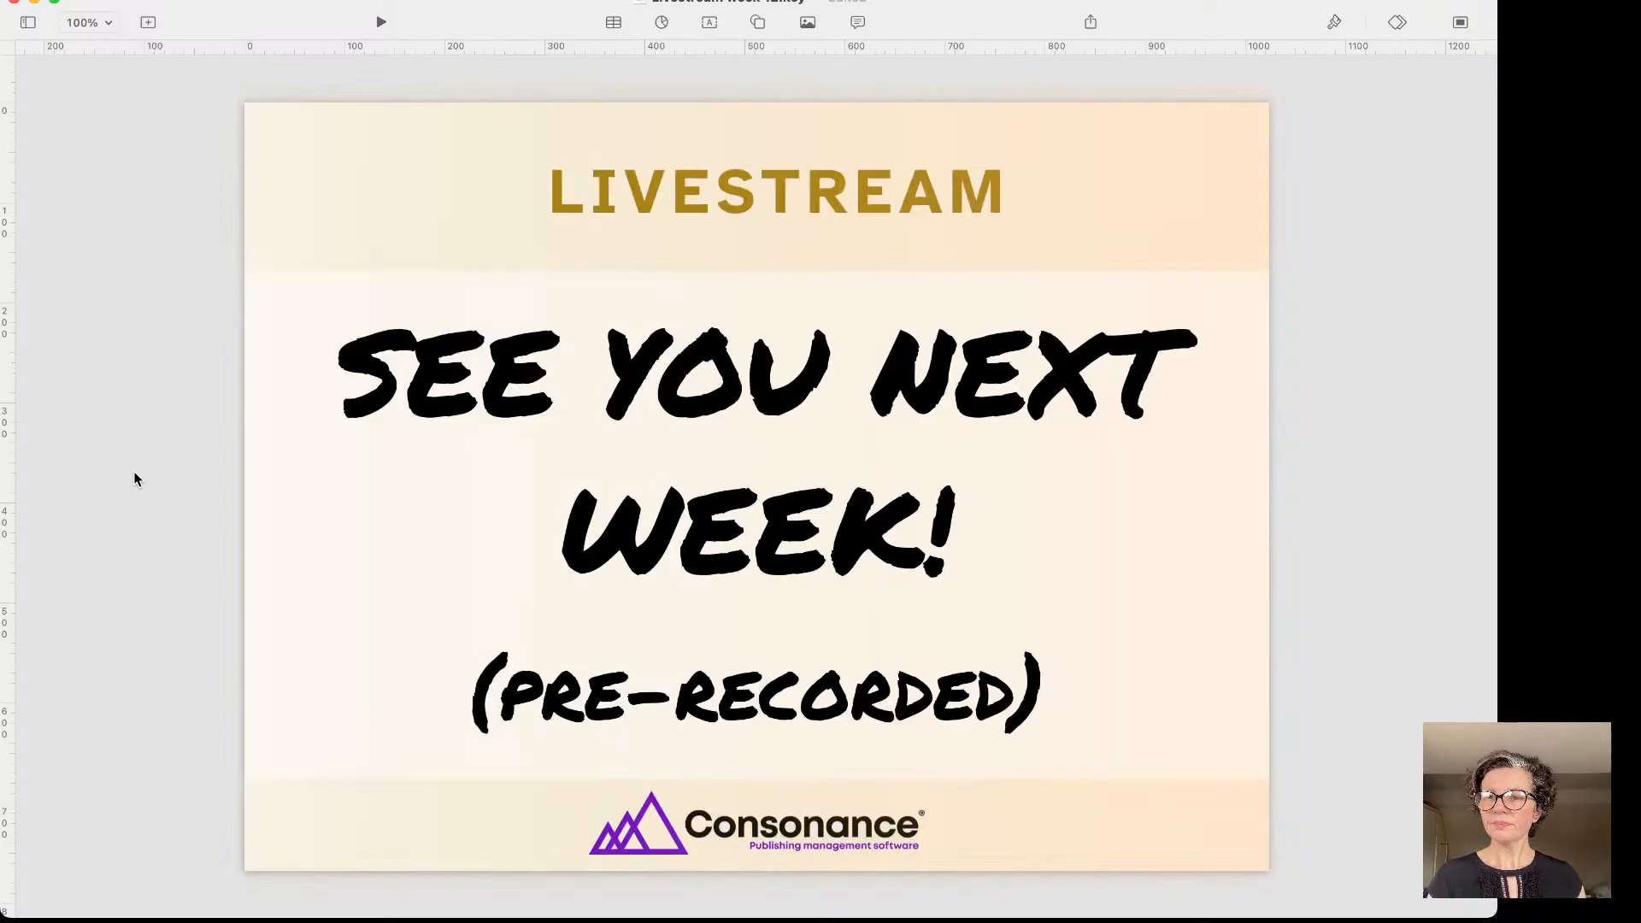